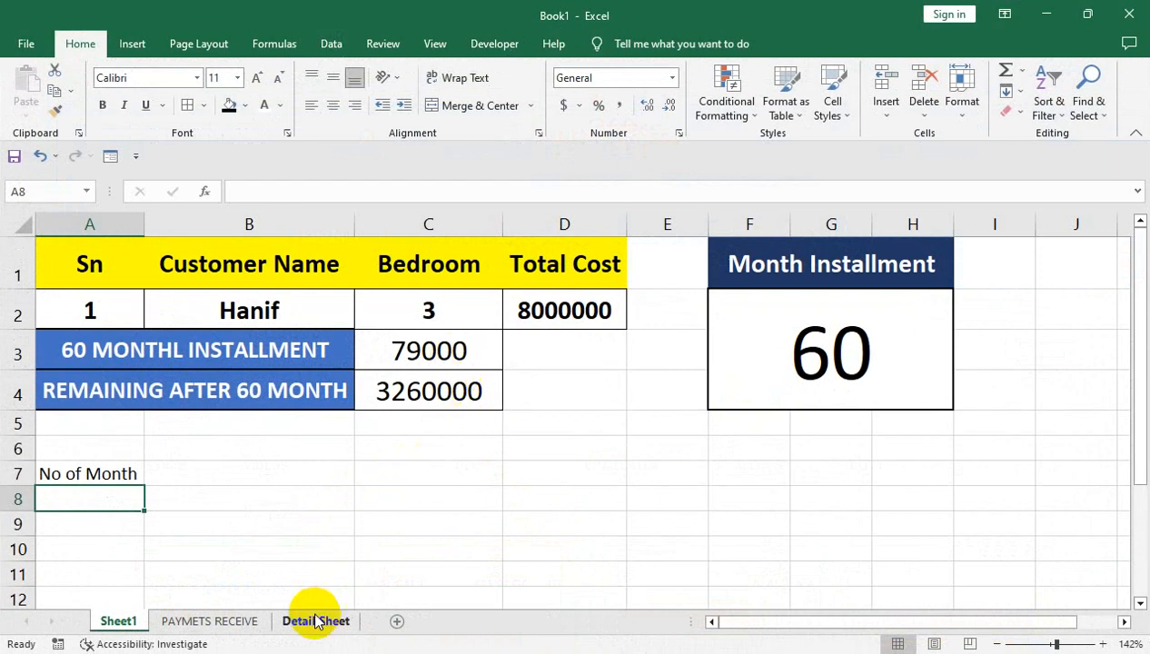
# Look over the Detail Sheet and PAYMETS RECEIVE worksheets and return to Sheet1.
pyautogui.click(315, 621)
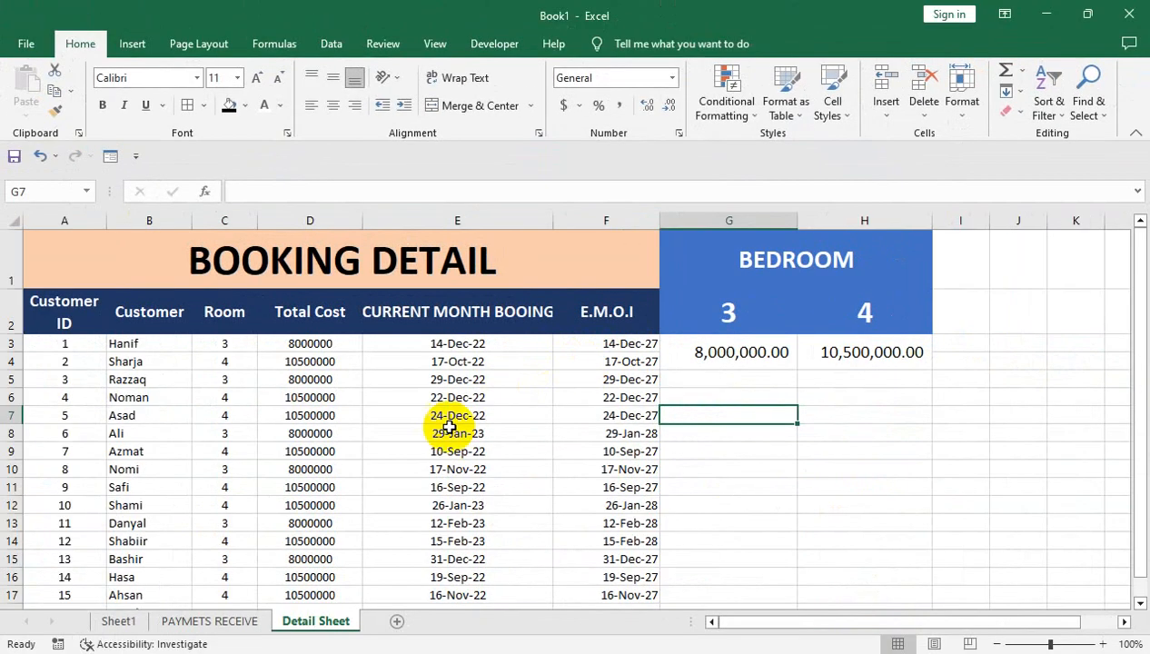
pyautogui.click(191, 620)
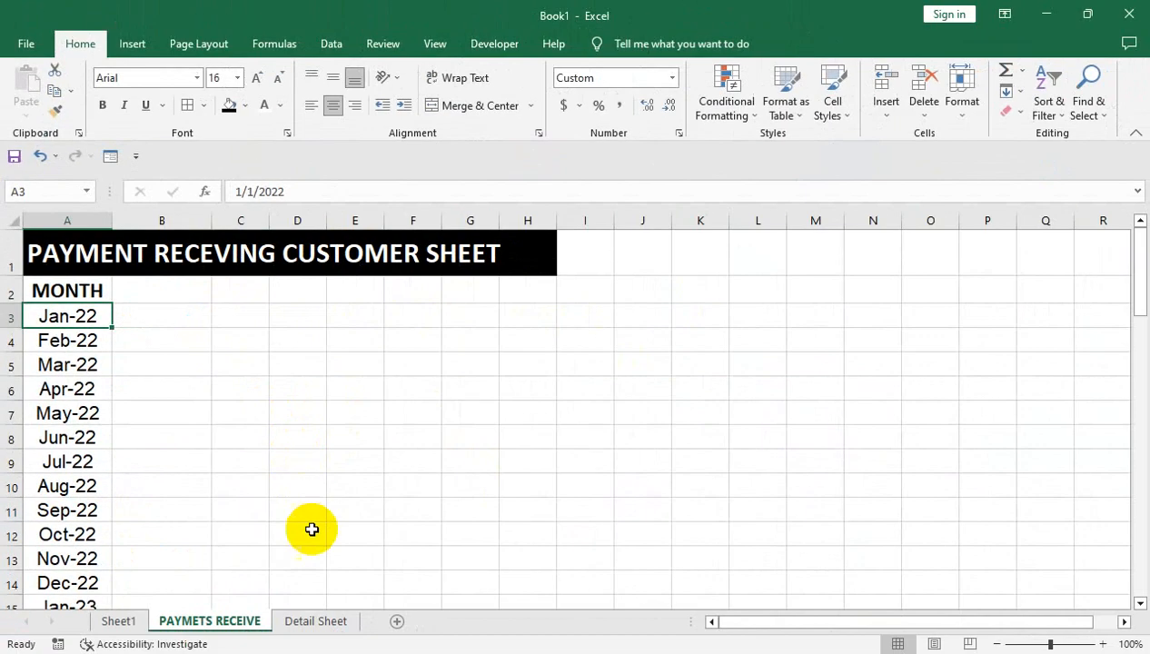
pyautogui.click(315, 620)
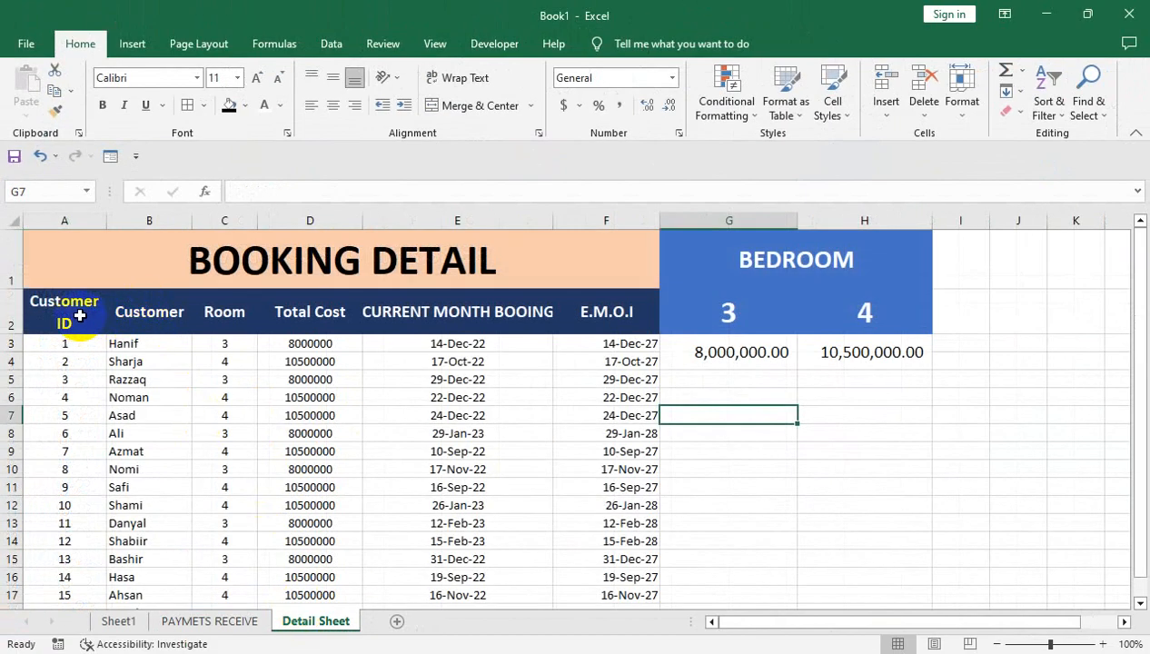
pyautogui.click(201, 622)
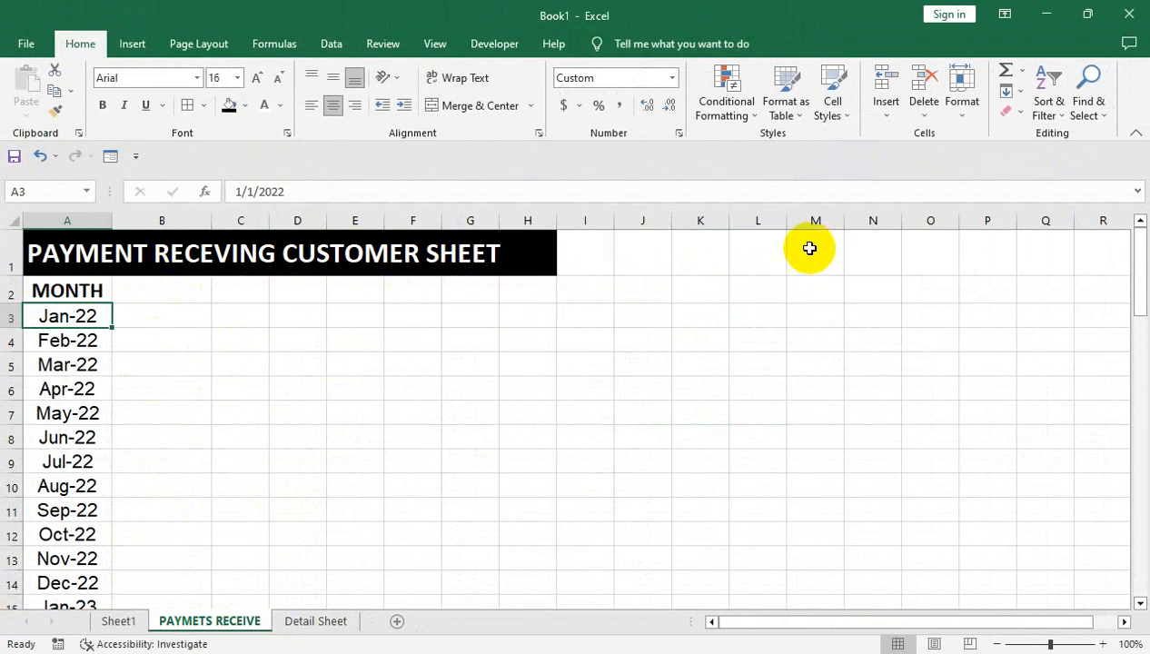
pyautogui.click(94, 625)
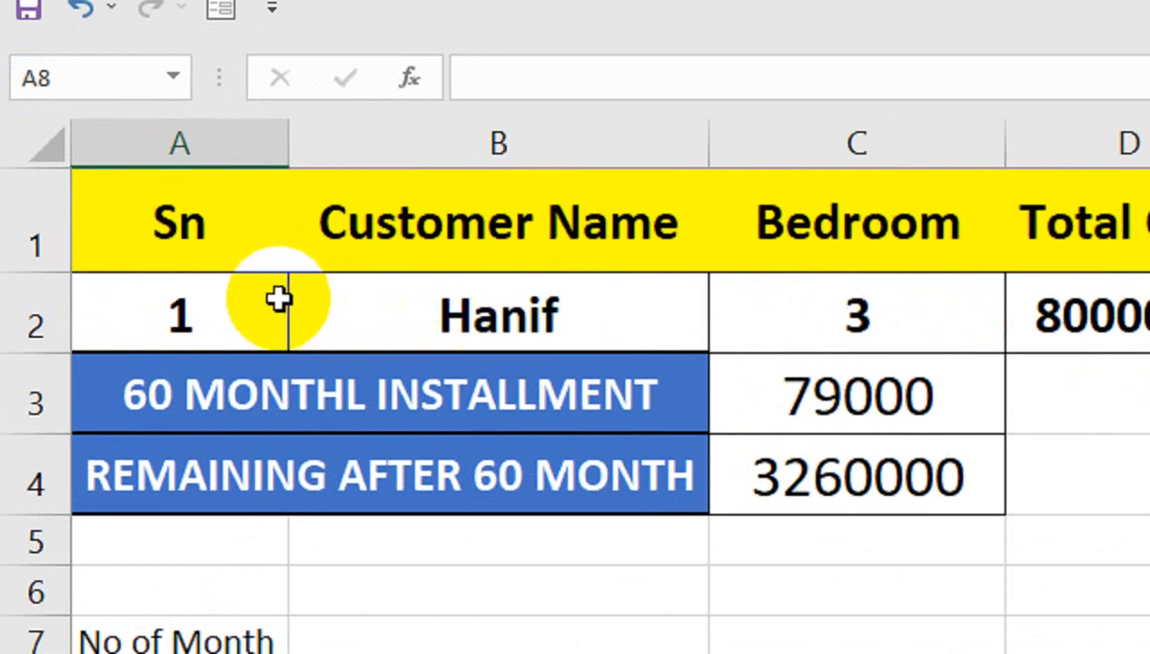
# Choose serial number 3 and after it number 2 in Sheet1's Sn cell A2.
pyautogui.click(212, 306)
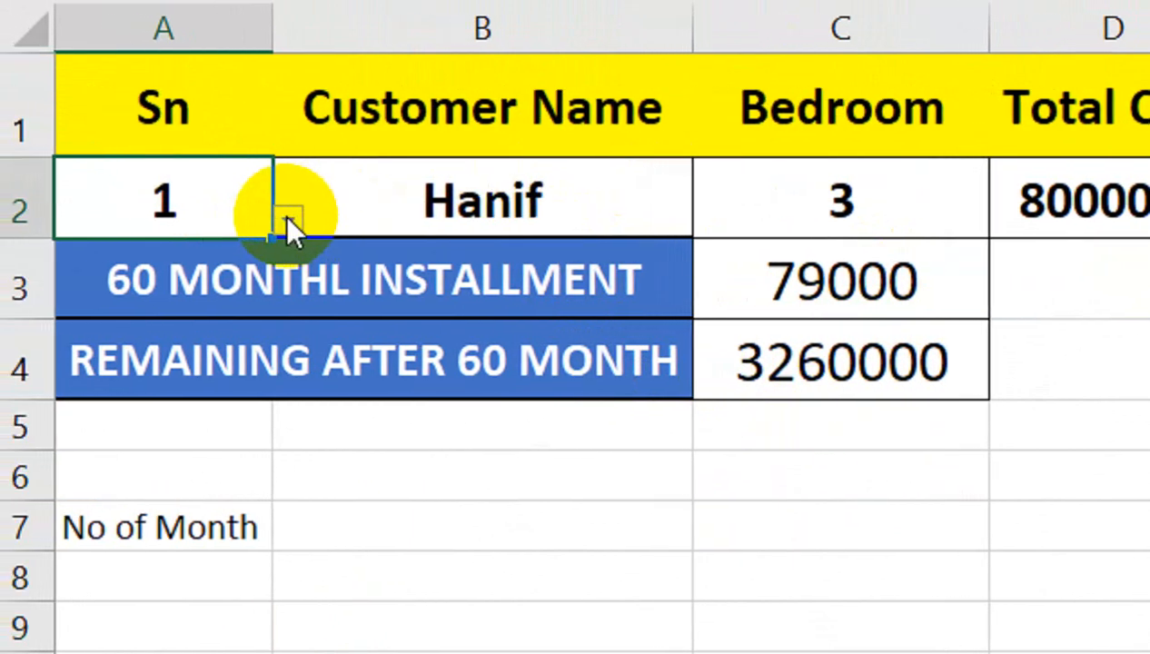
pyautogui.click(226, 216)
pyautogui.click(225, 329)
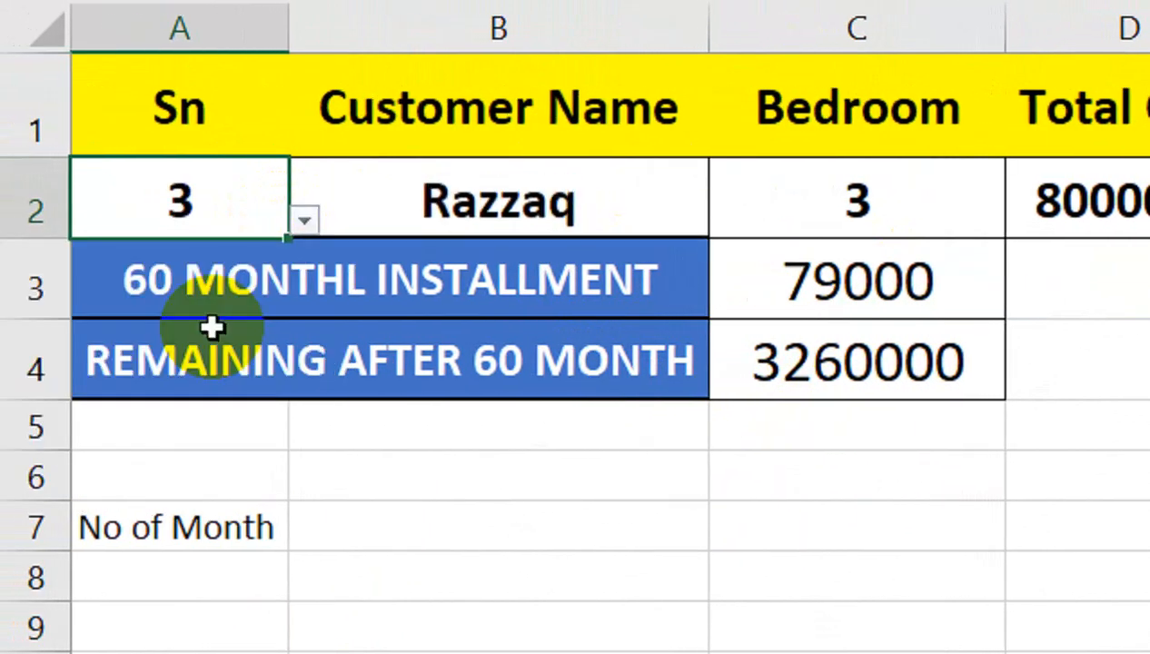
pyautogui.click(302, 221)
pyautogui.scroll(1, 287, 272)
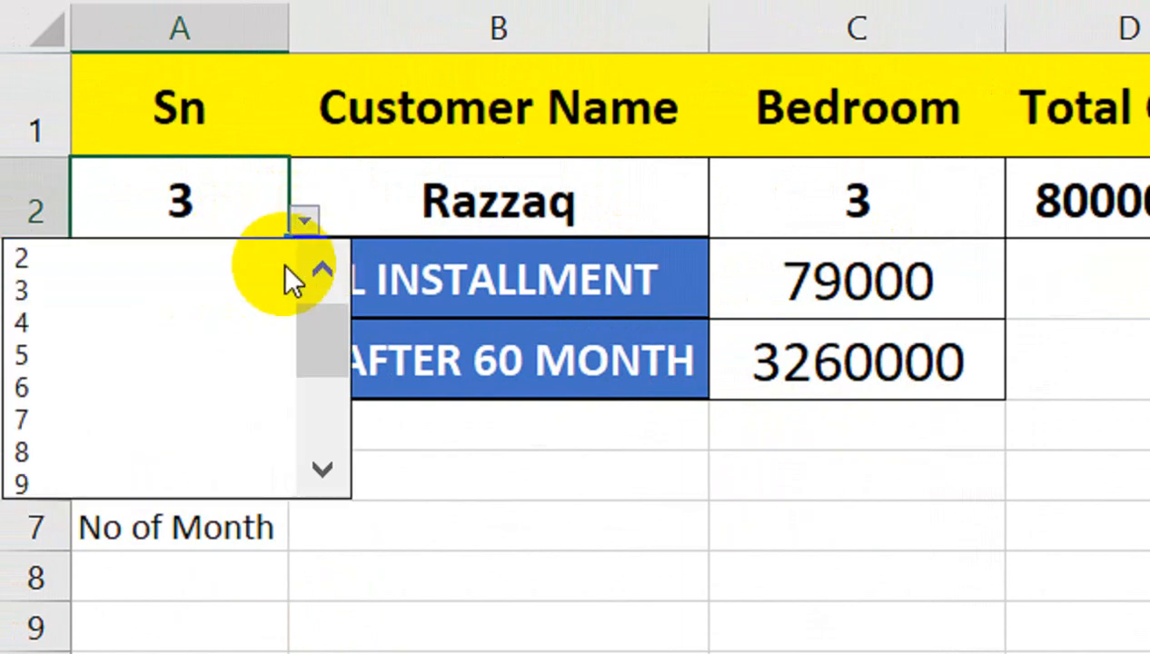
pyautogui.click(227, 259)
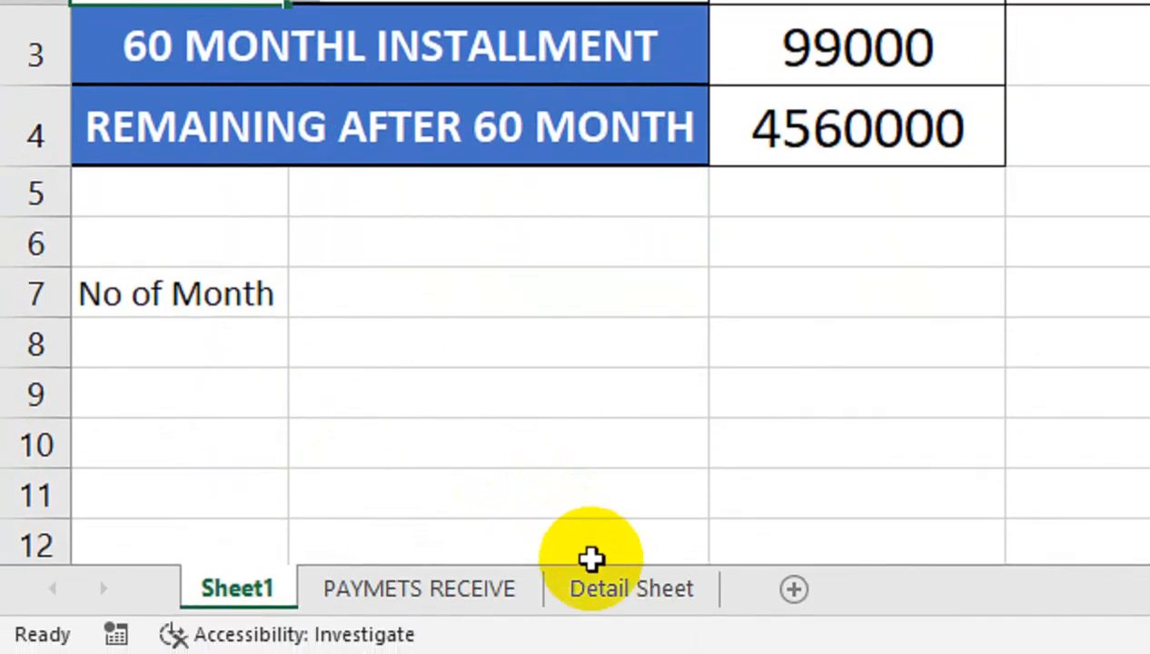
# Clear all the month entries below the MONTH heading on the PAYMETS RECEIVE sheet.
pyautogui.click(595, 581)
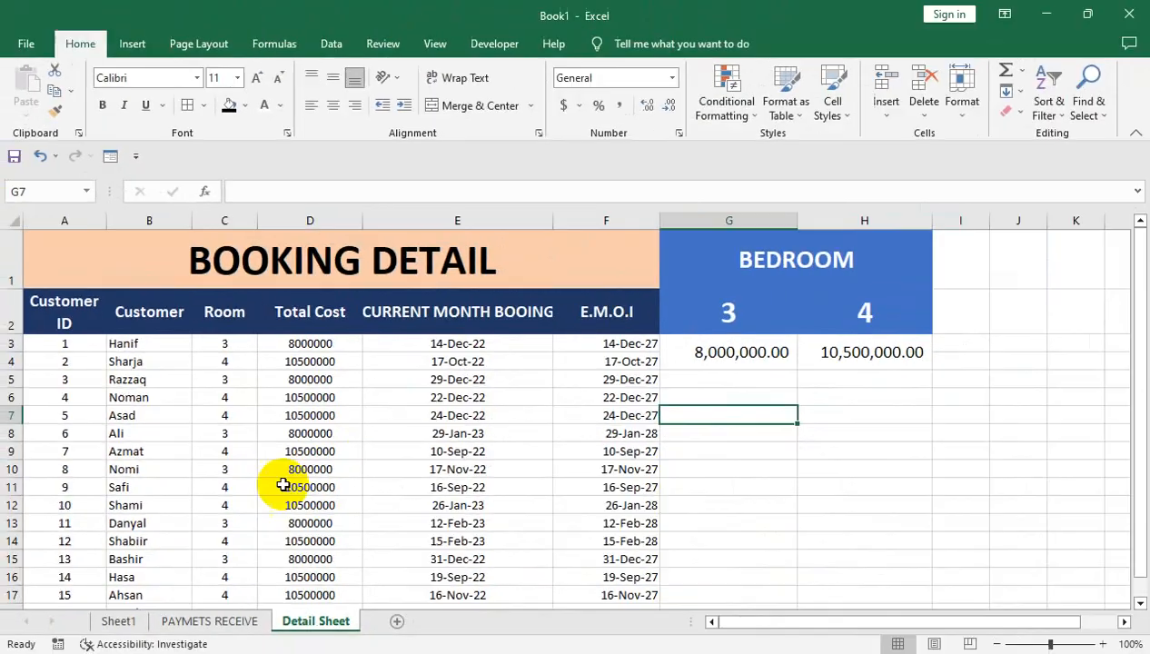
pyautogui.click(218, 623)
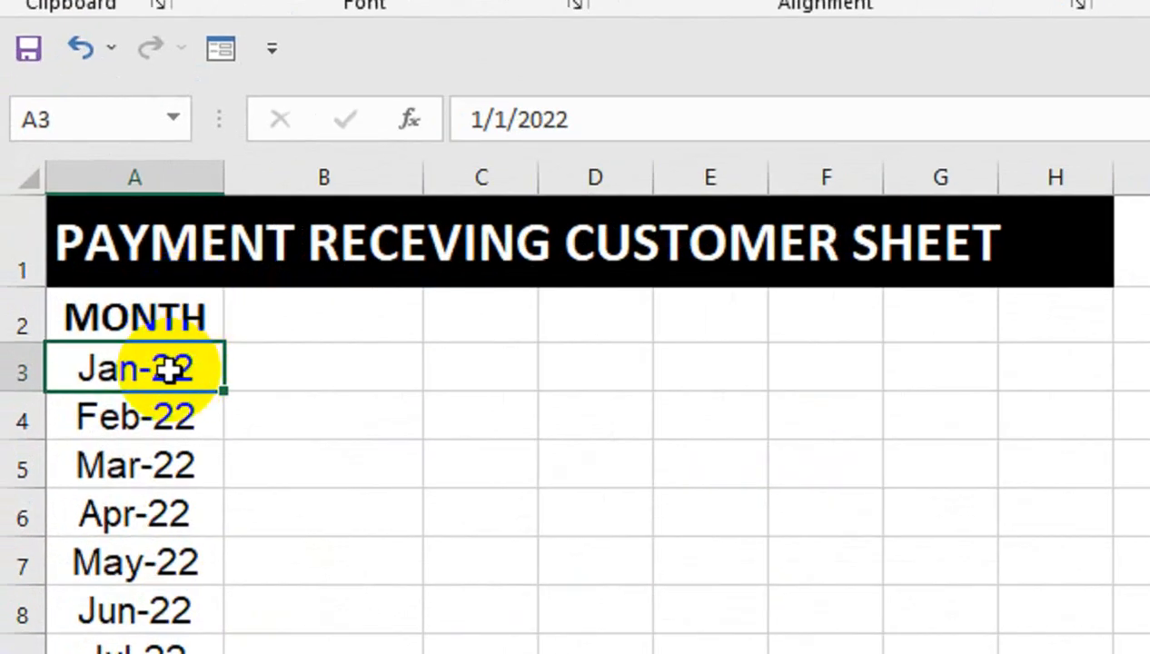
pyautogui.hotkey('ctrl', 'shift', 'Down')
pyautogui.press('Delete')
pyautogui.press('Up')
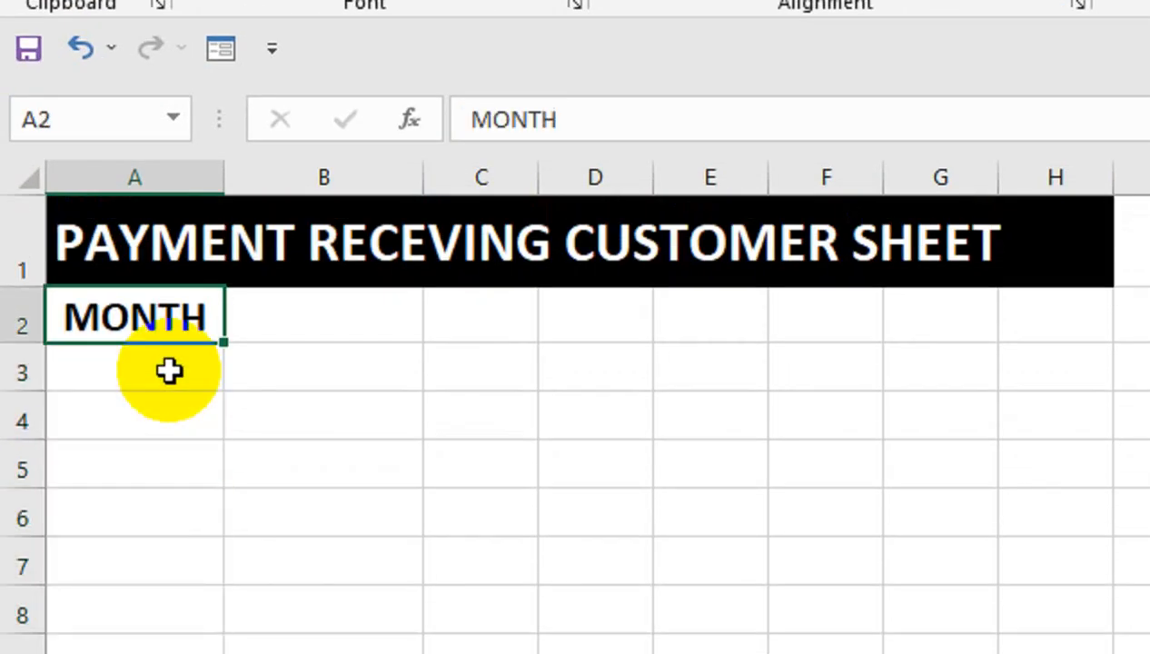
# Enter 1 in cell A3 under MONTH and give the cell the General number format.
pyautogui.press('Down')
pyautogui.write('1')
pyautogui.click(298, 454)
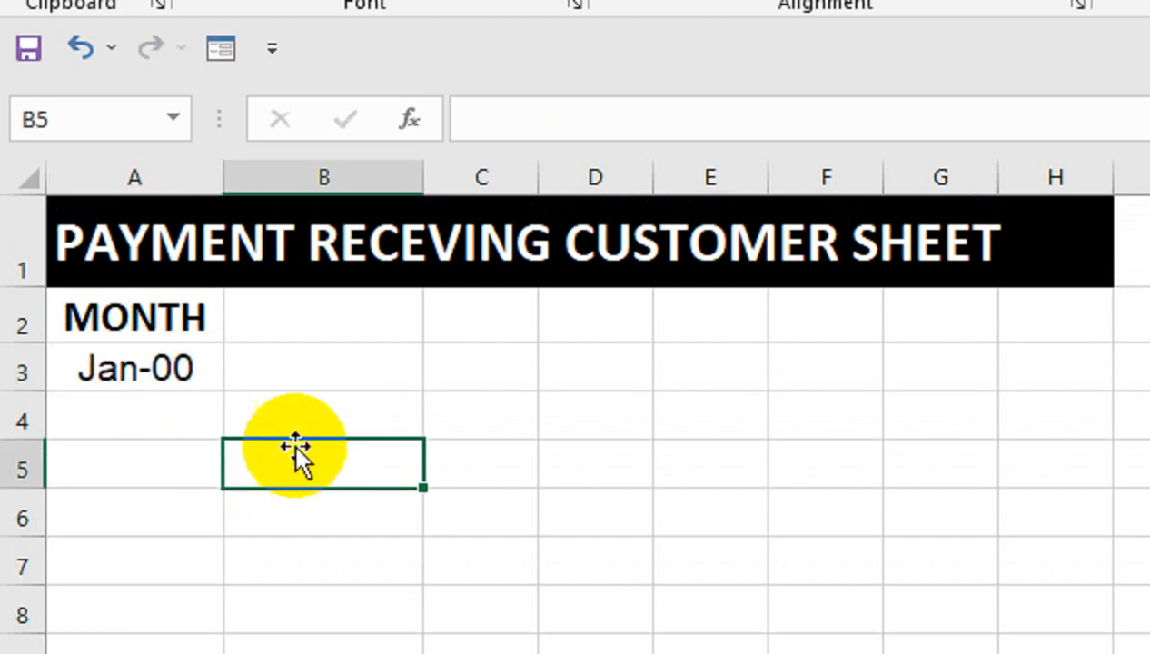
pyautogui.click(208, 380)
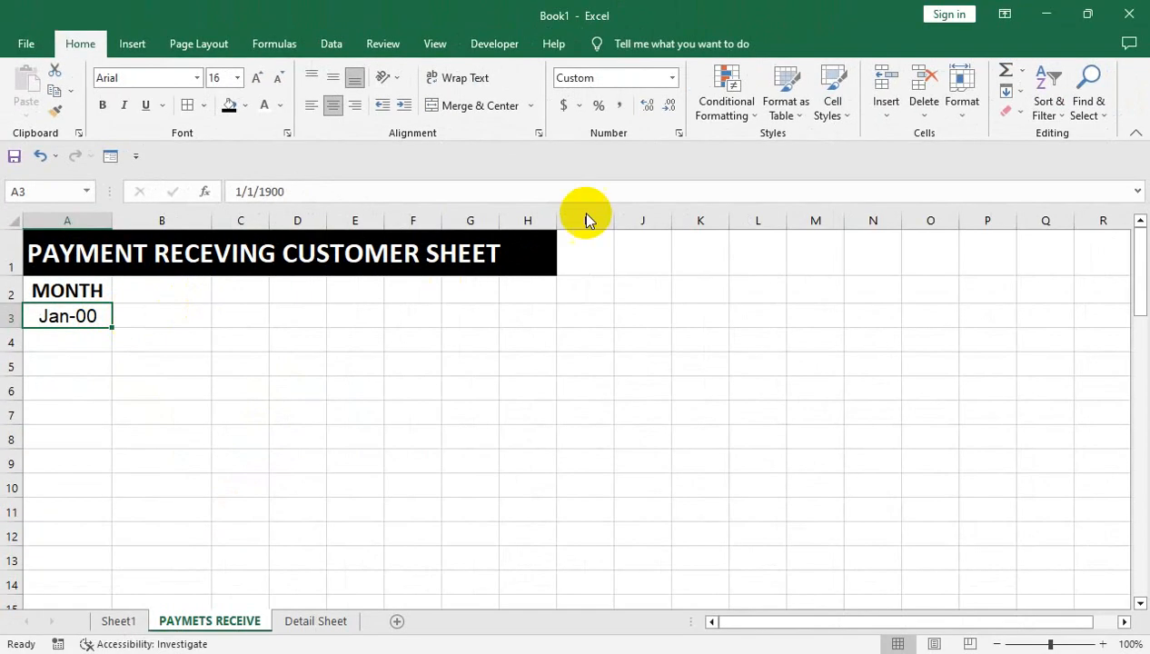
pyautogui.click(670, 79)
pyautogui.click(617, 98)
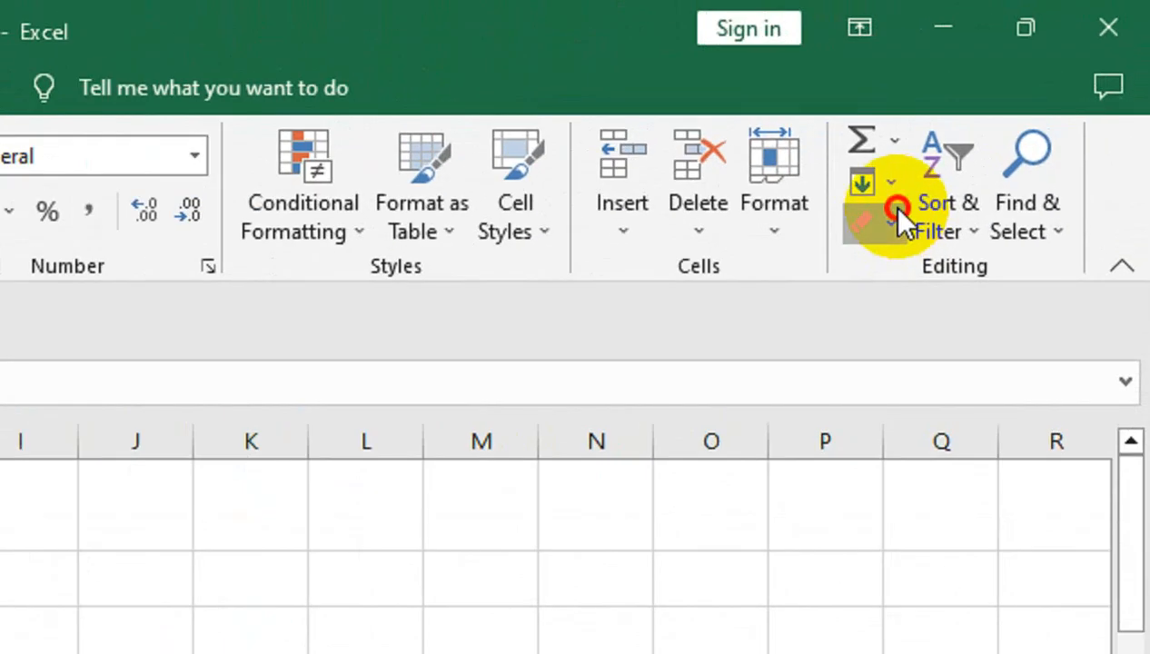
# Fill a linear series down the MONTH column from A3 with step value 1 and stop value 60, and check its end.
pyautogui.click(1019, 90)
pyautogui.click(1026, 224)
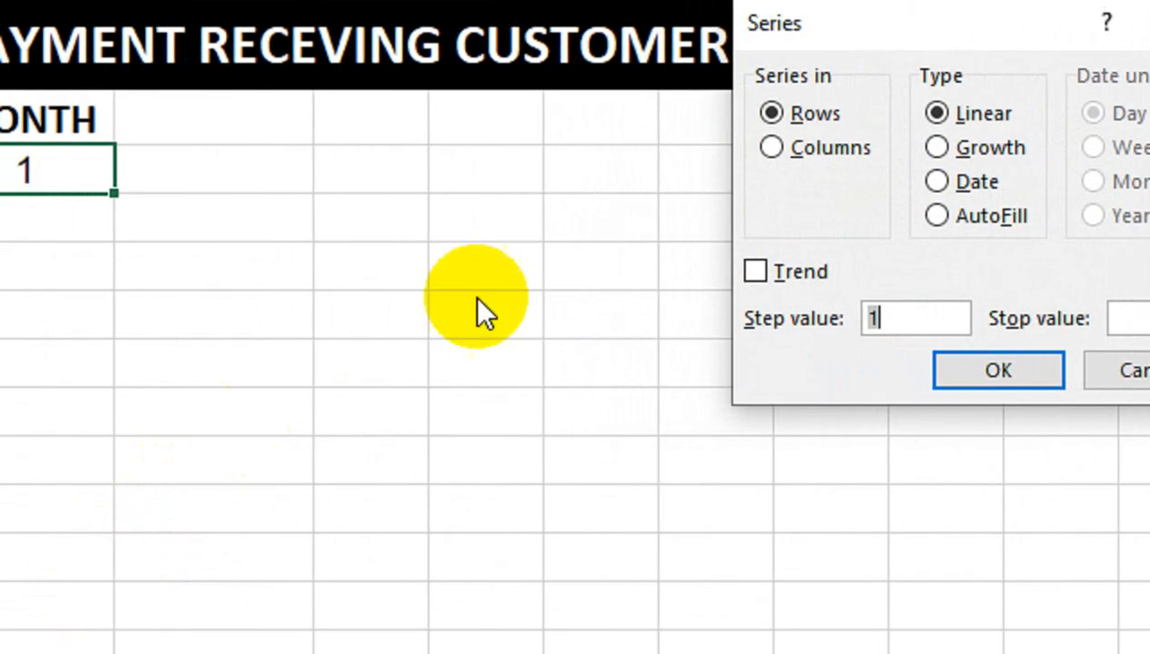
pyautogui.click(805, 173)
pyautogui.click(865, 340)
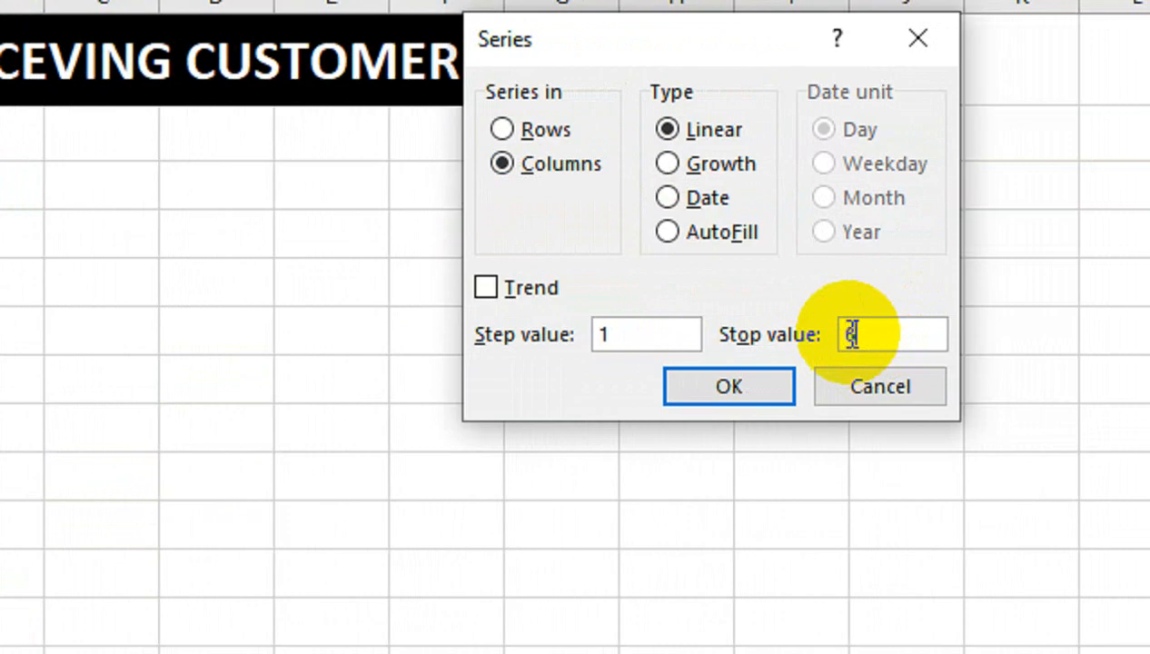
pyautogui.click(746, 386)
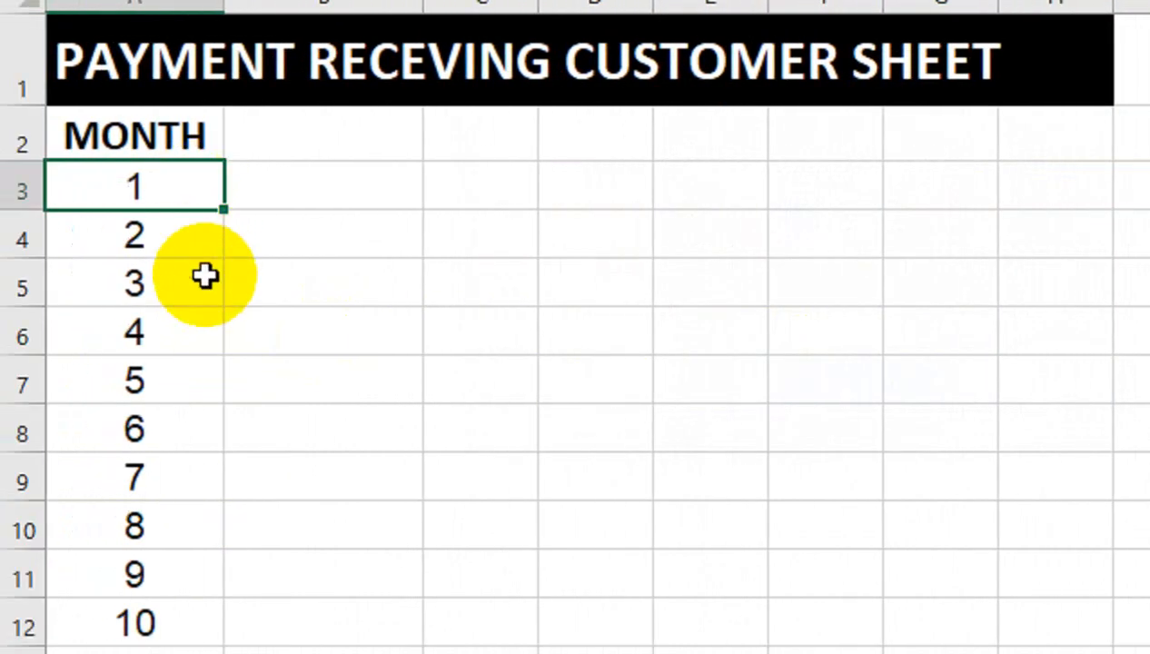
pyautogui.hotkey('ctrl', 'Down')
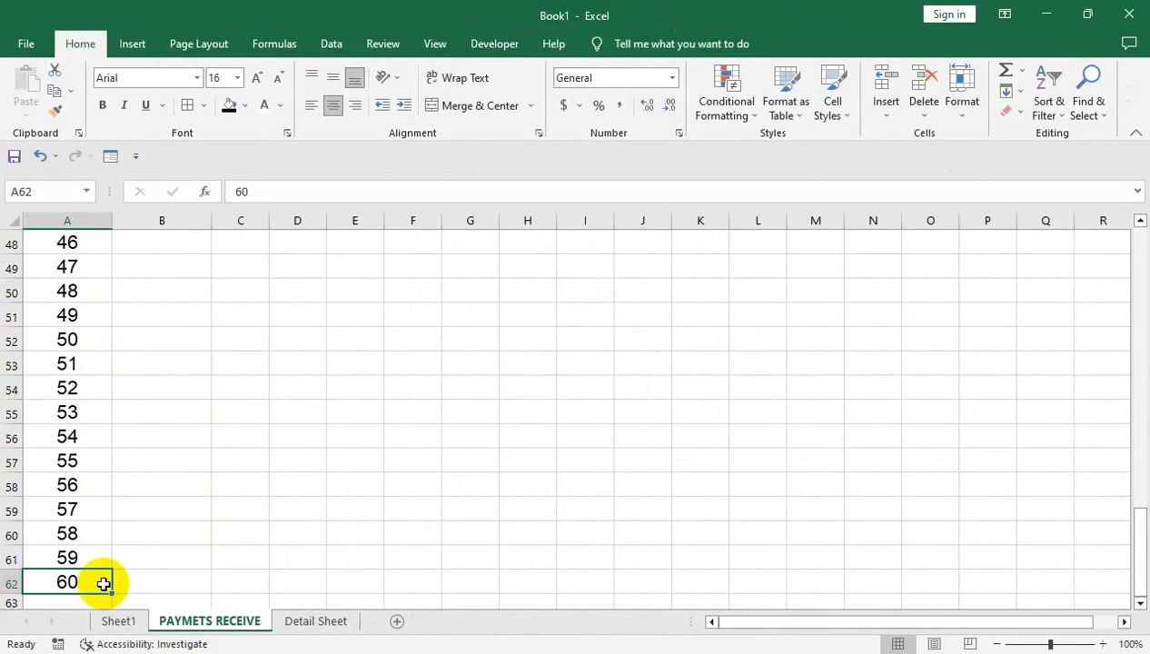
pyautogui.hotkey('ctrl', 'Up')
# Replace the value in A3 with JAN-2023 and apply the custom mmm-yy number format.
pyautogui.click(96, 309)
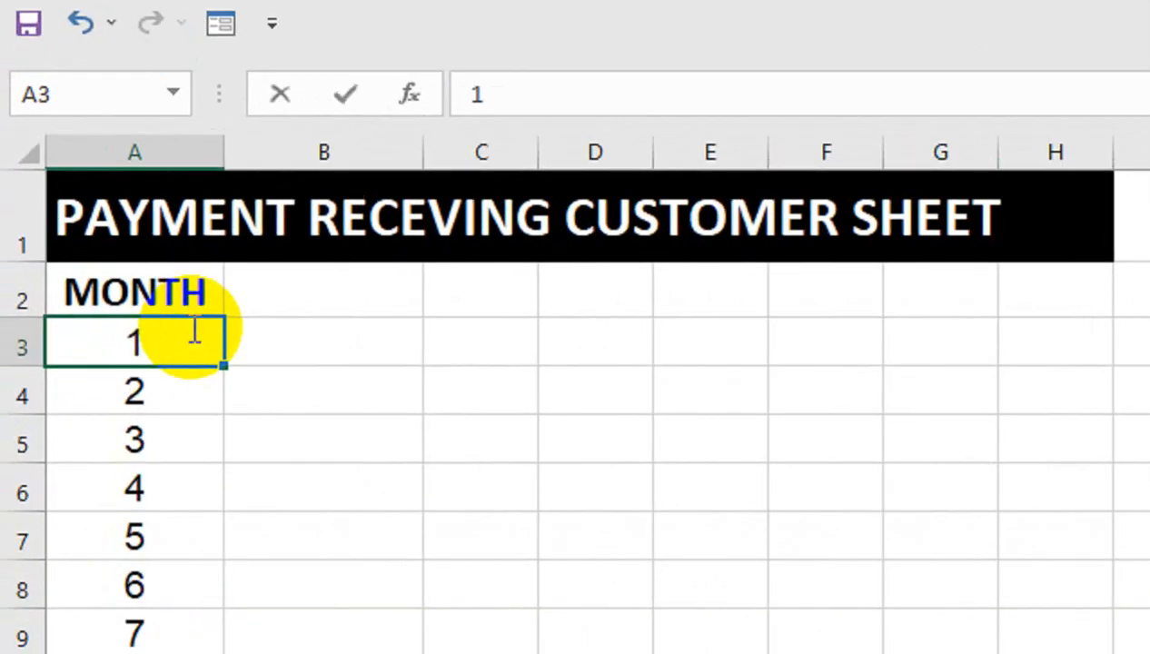
pyautogui.write('JAN-2023')
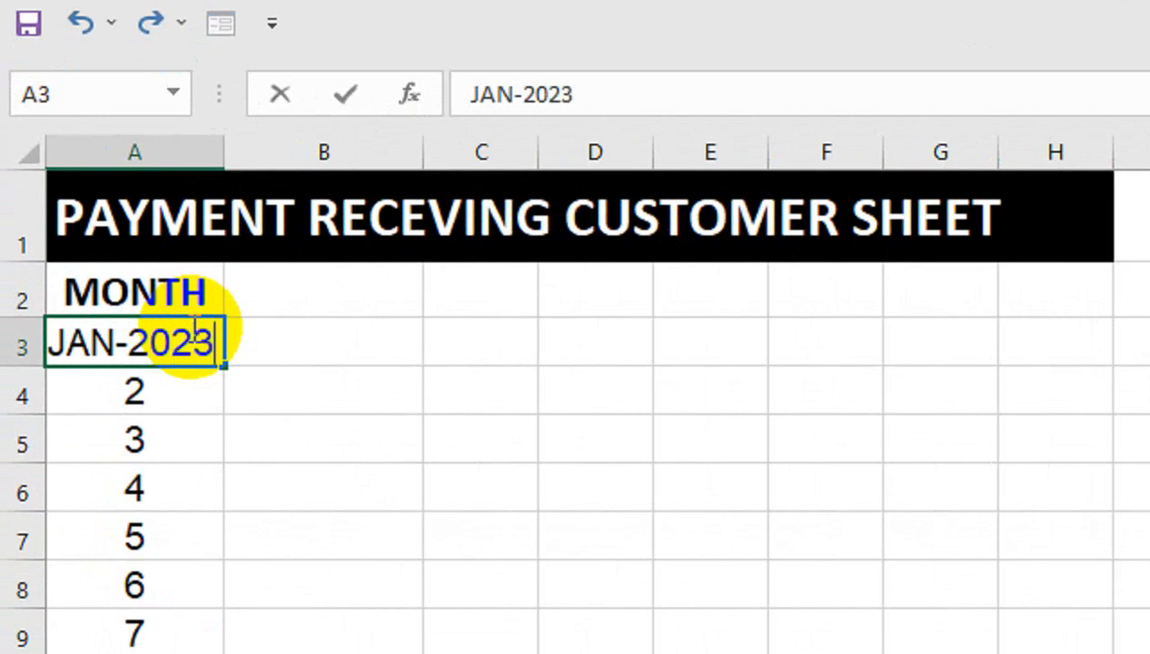
pyautogui.press('Return')
pyautogui.click(190, 329)
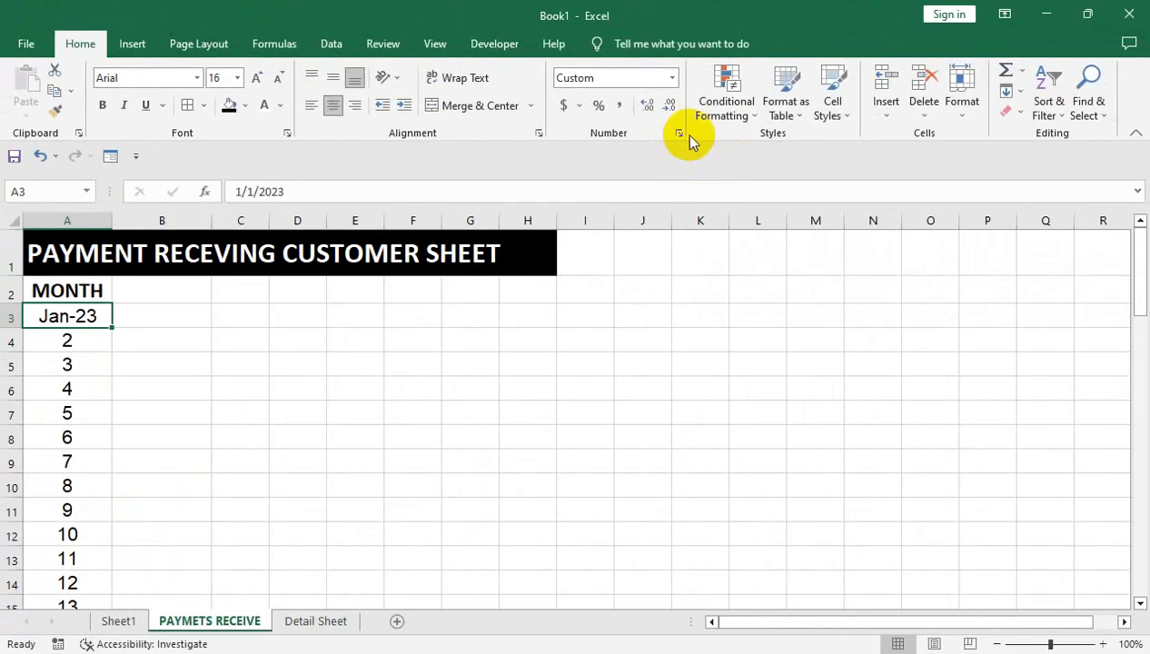
pyautogui.click(682, 133)
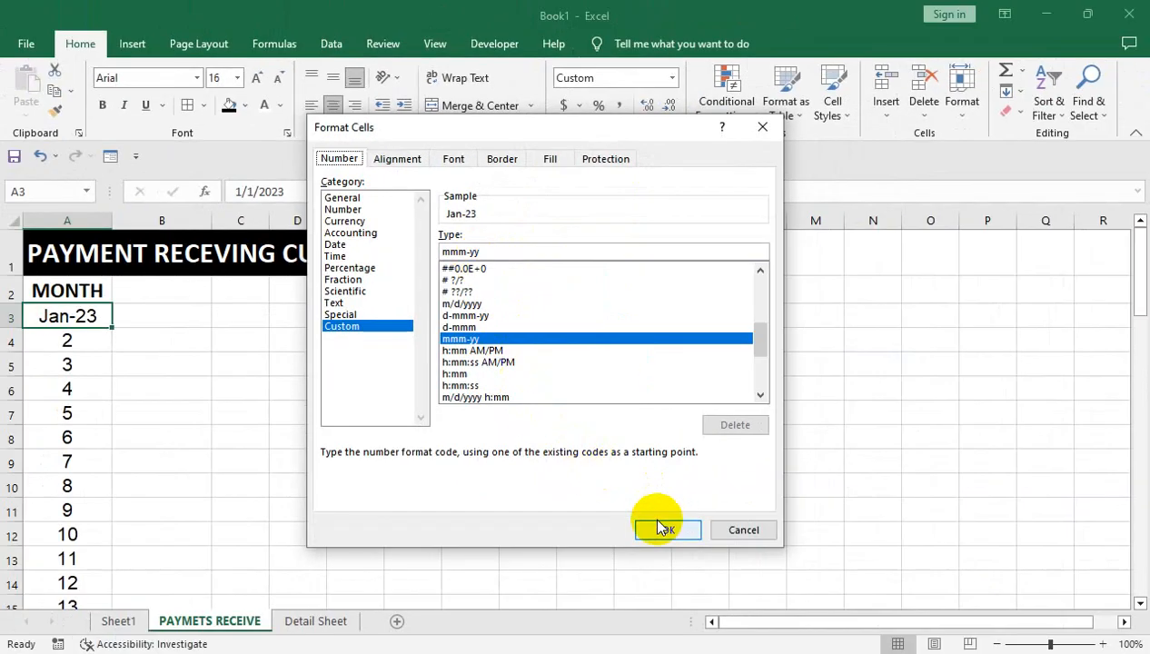
pyautogui.click(665, 530)
# Autofill the months from A3 down over the numbered rows to A62 and check the last month.
pyautogui.doubleClick(112, 328)
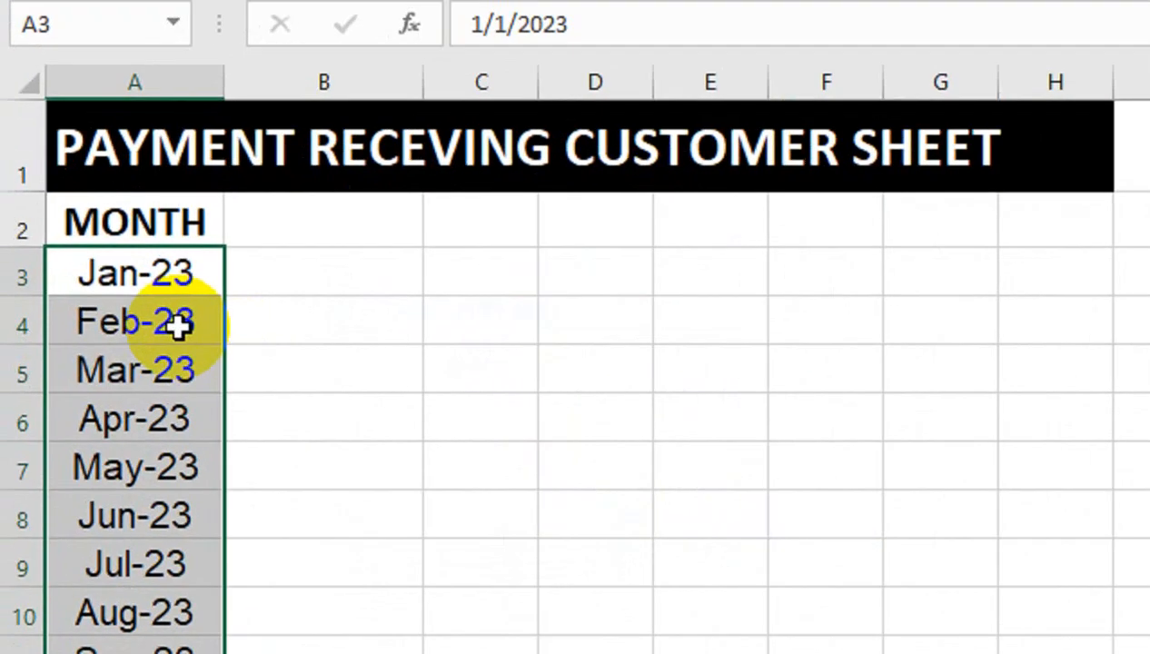
pyautogui.hotkey('ctrl', 'Down')
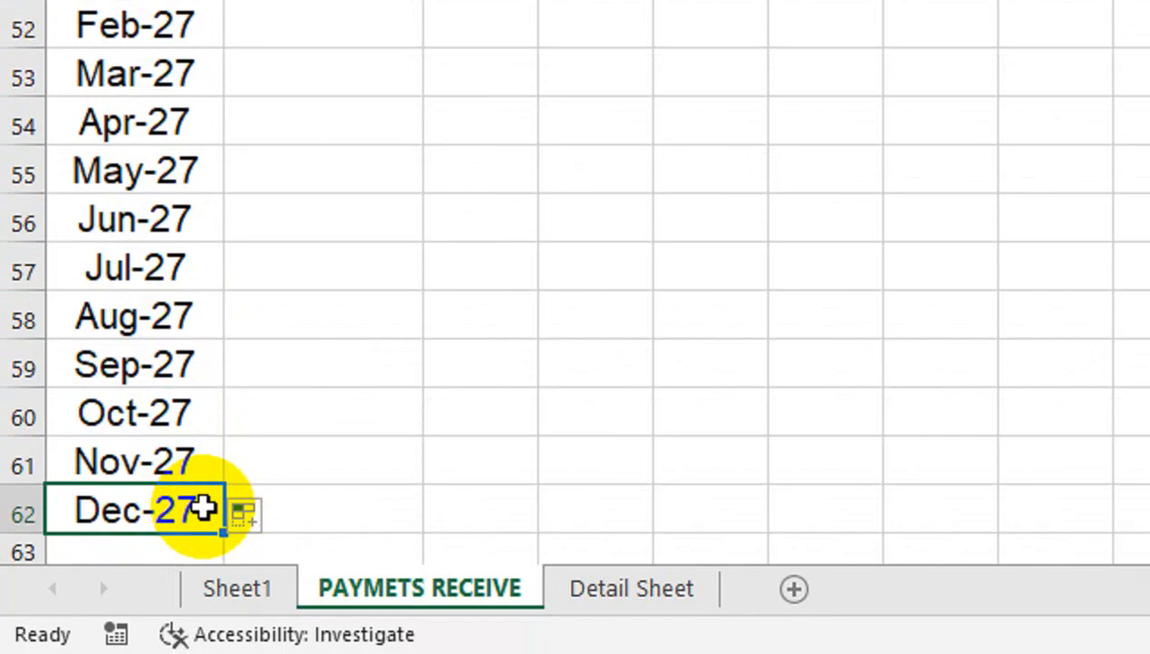
pyautogui.hotkey('ctrl', 'Home')
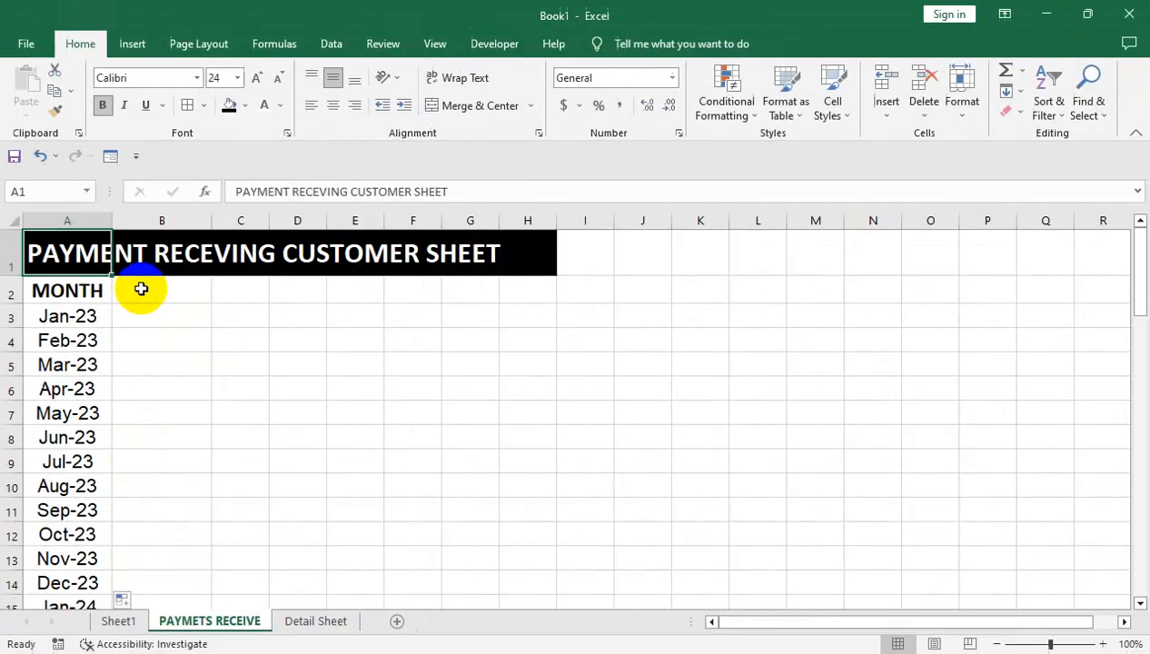
# Clear the Total Cost and E.M.O.I values of all customers on the Detail Sheet.
pyautogui.click(288, 619)
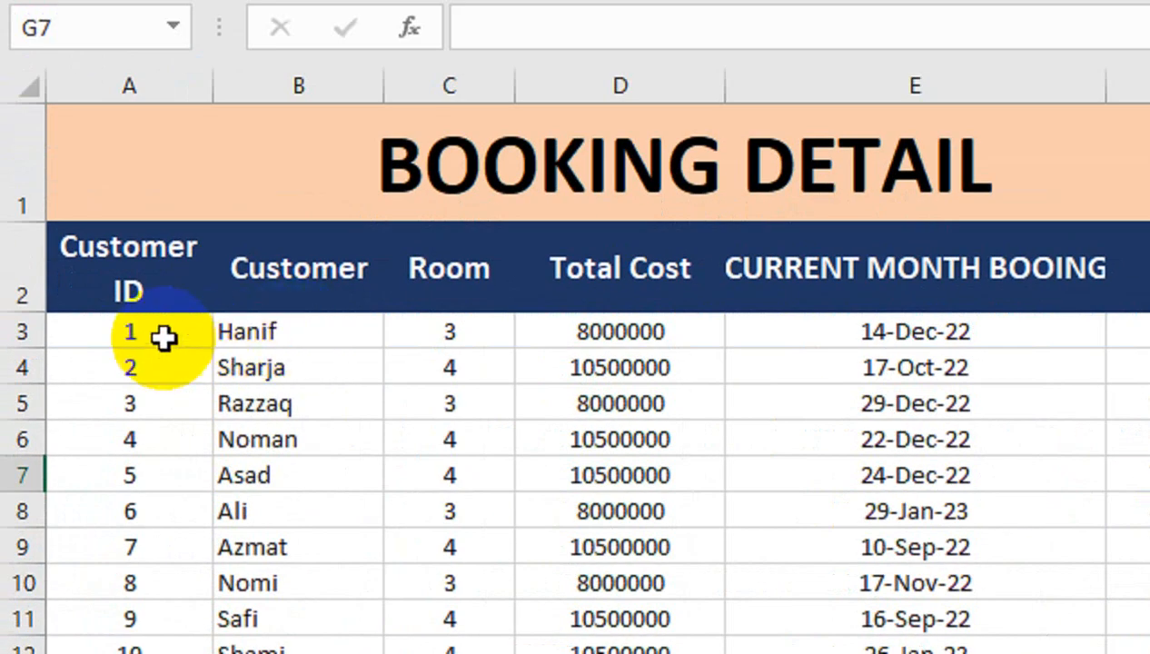
pyautogui.click(163, 338)
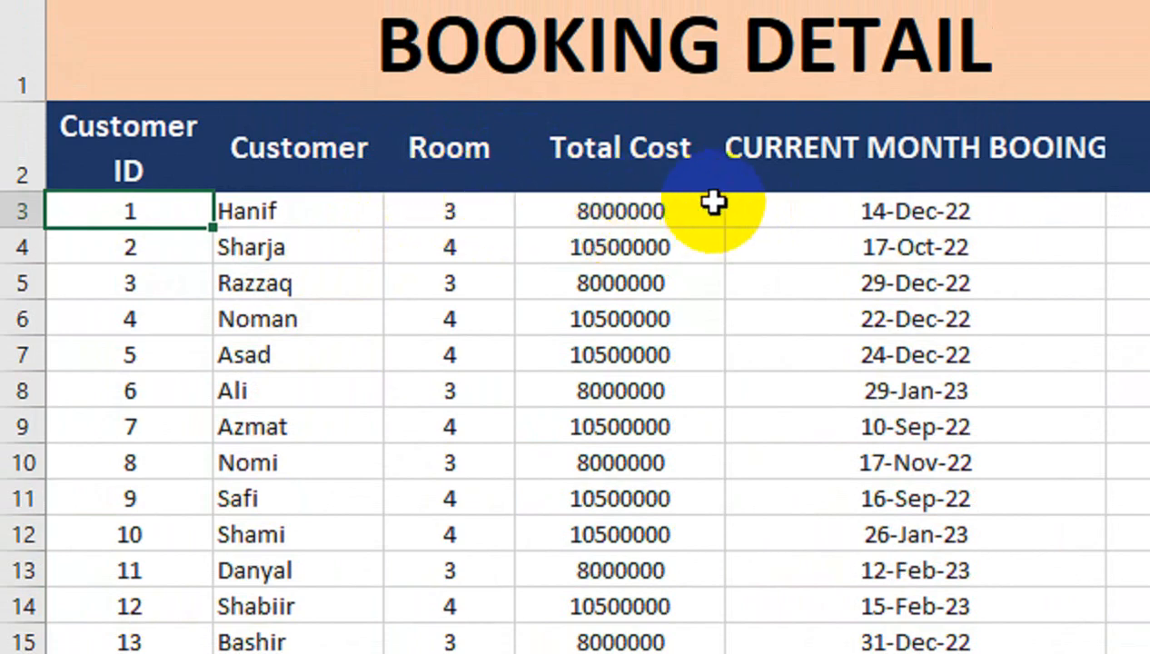
pyautogui.click(867, 211)
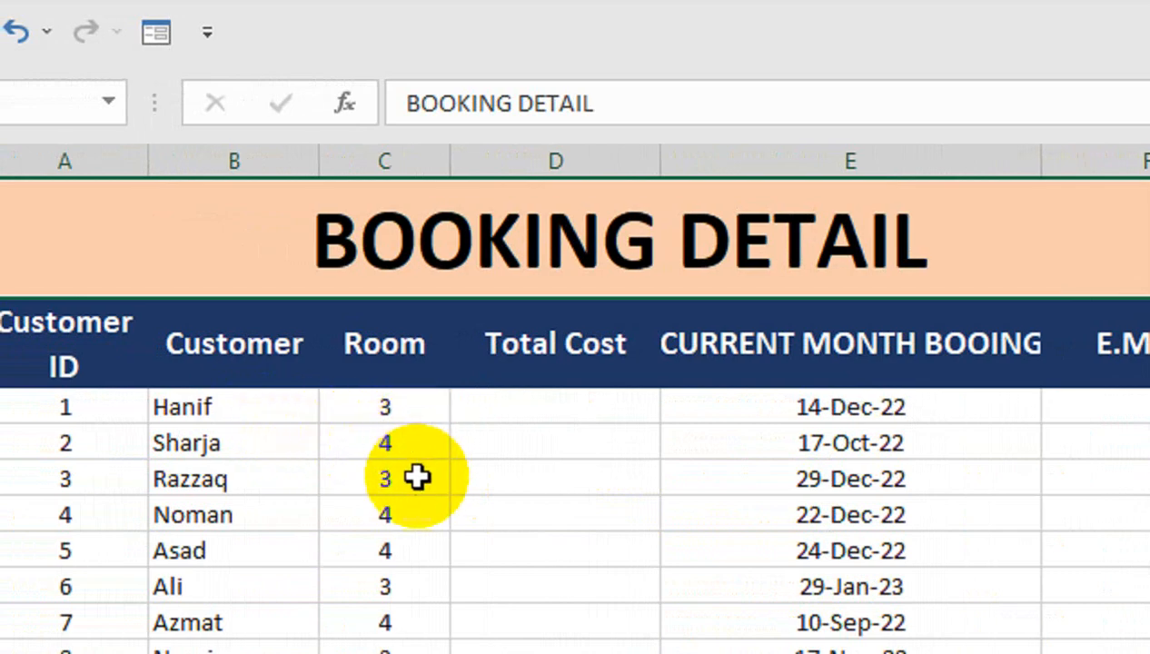
# Enter =HLOOKUP(C3,$G$2:$H$4,2,FALSE) as the first customer's Total Cost in D3 and fill it down for all customers.
pyautogui.click(534, 413)
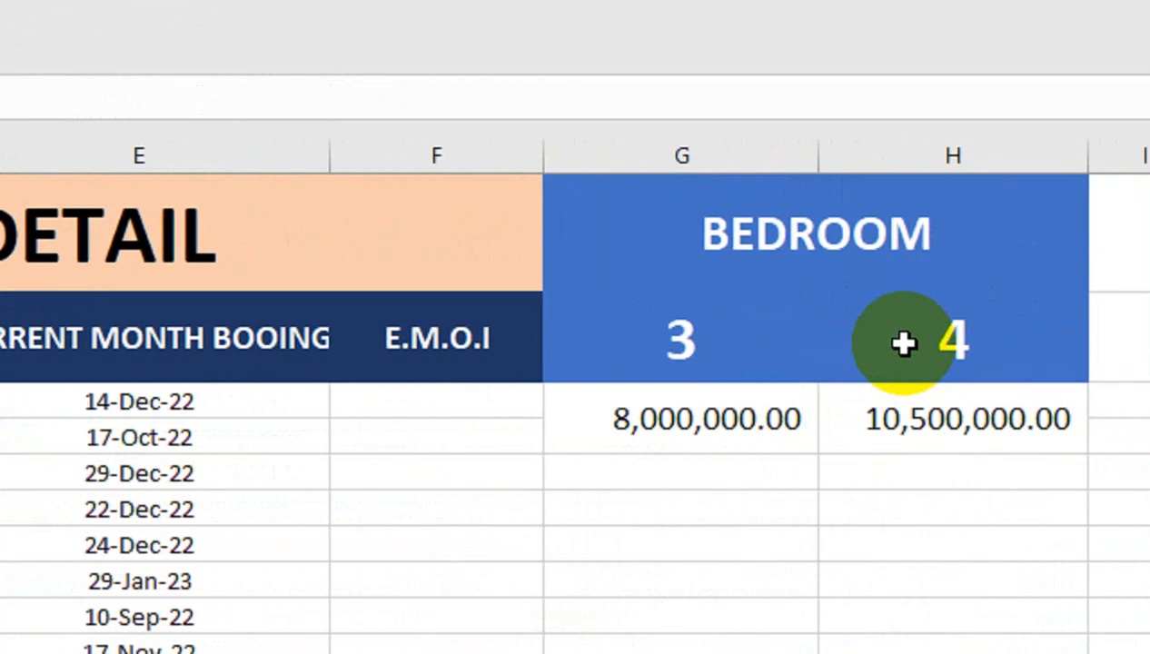
pyautogui.write('=')
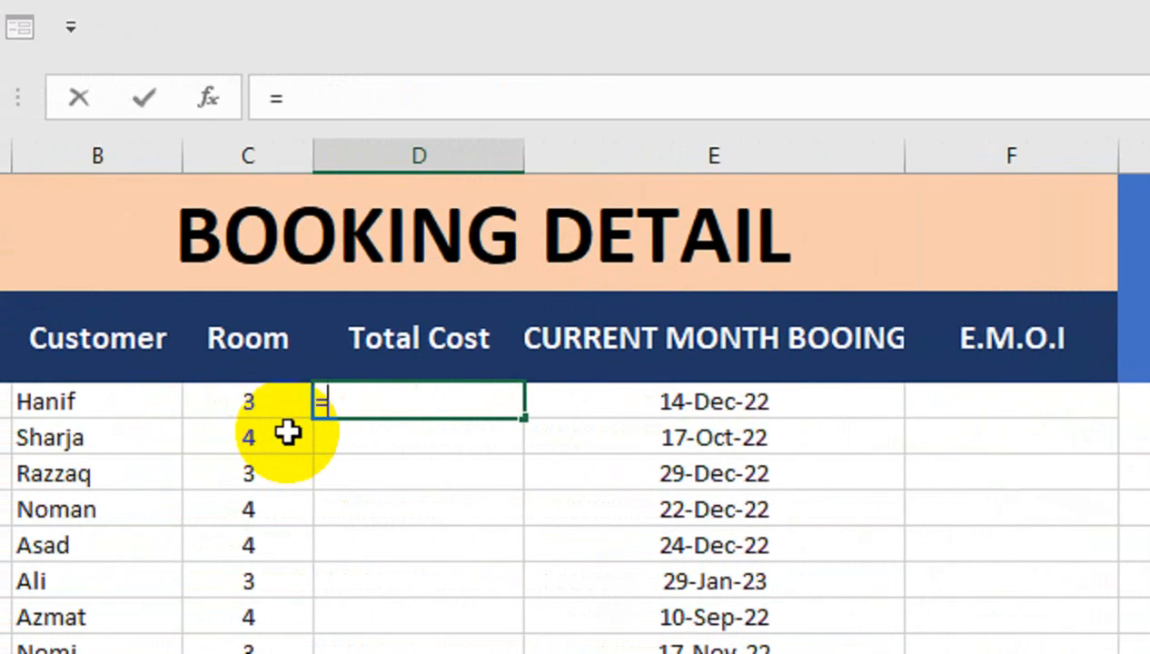
pyautogui.write('HLO')
pyautogui.press('Tab')
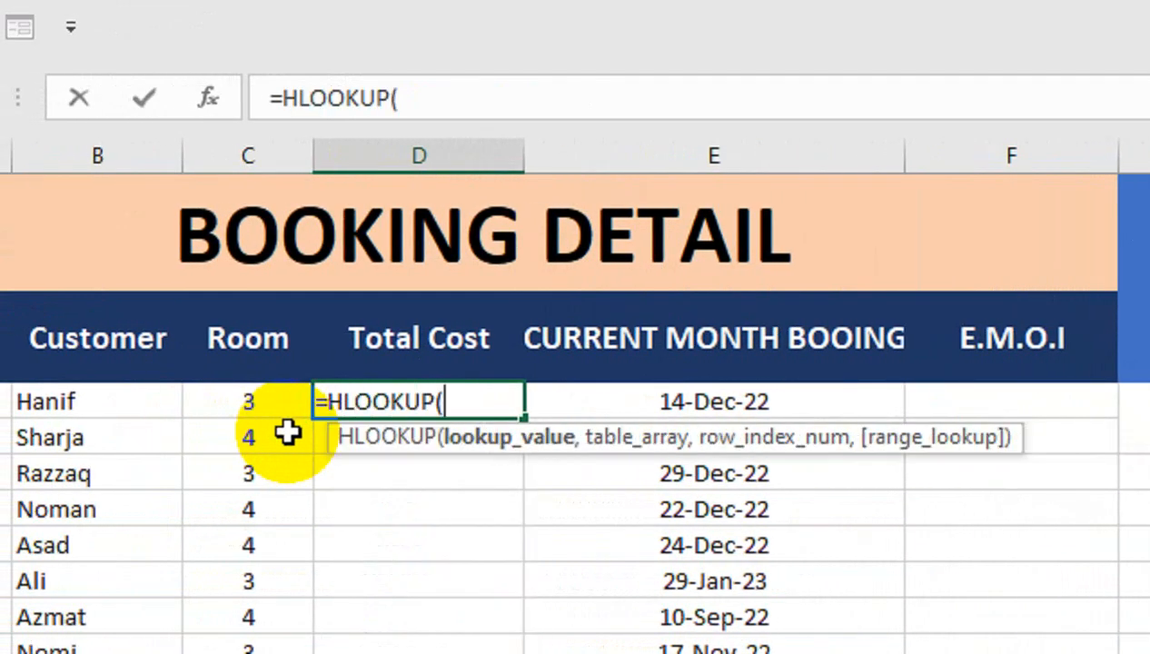
pyautogui.click(309, 400)
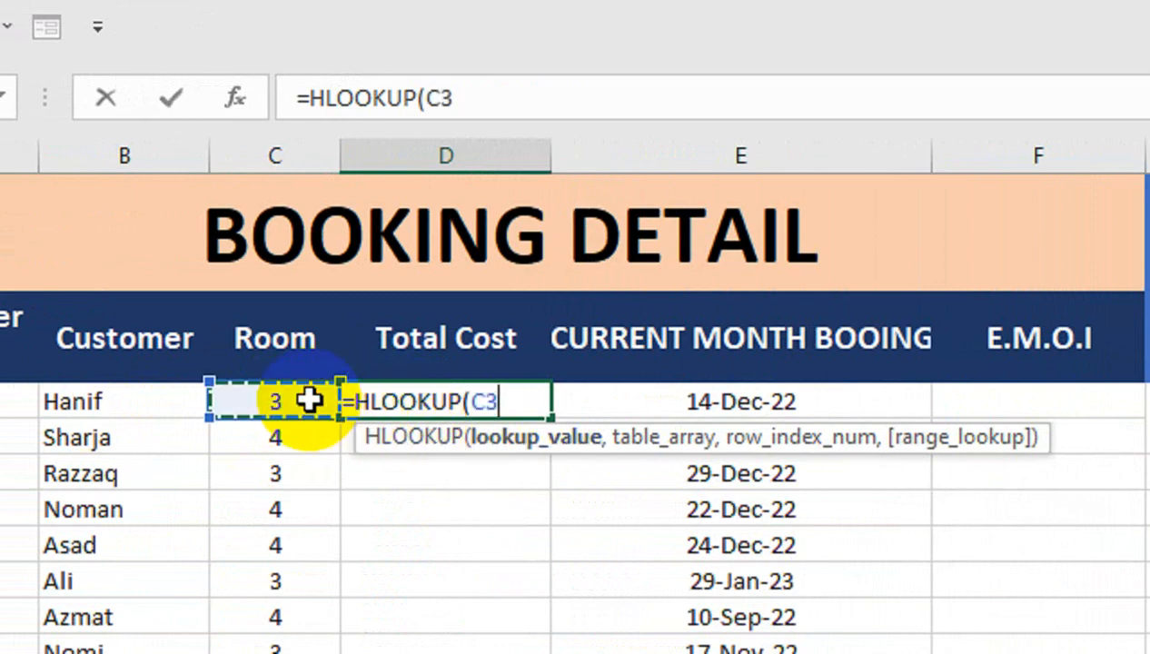
pyautogui.write(',')
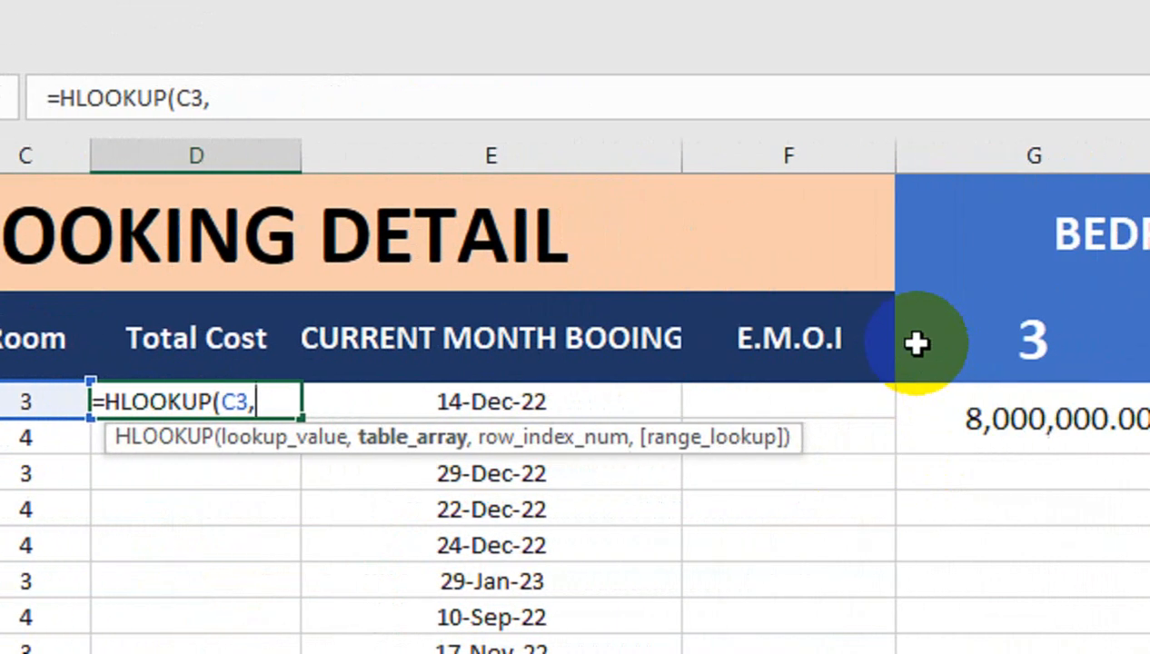
pyautogui.moveTo(916, 341); pyautogui.dragTo(987, 393)
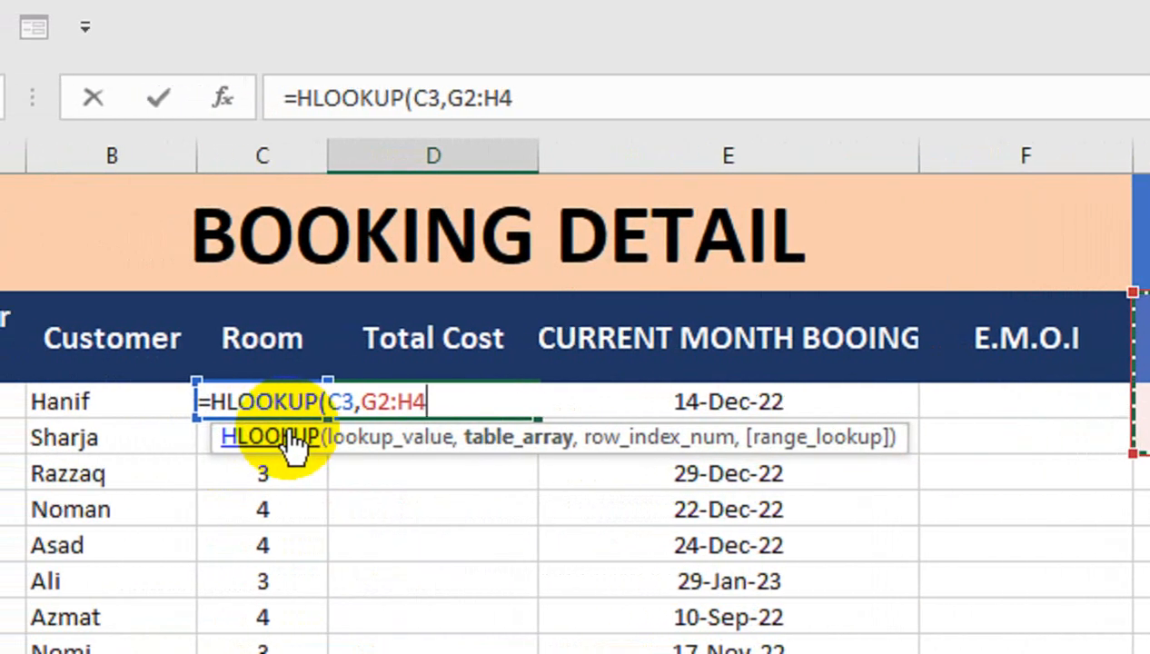
pyautogui.press('F4')
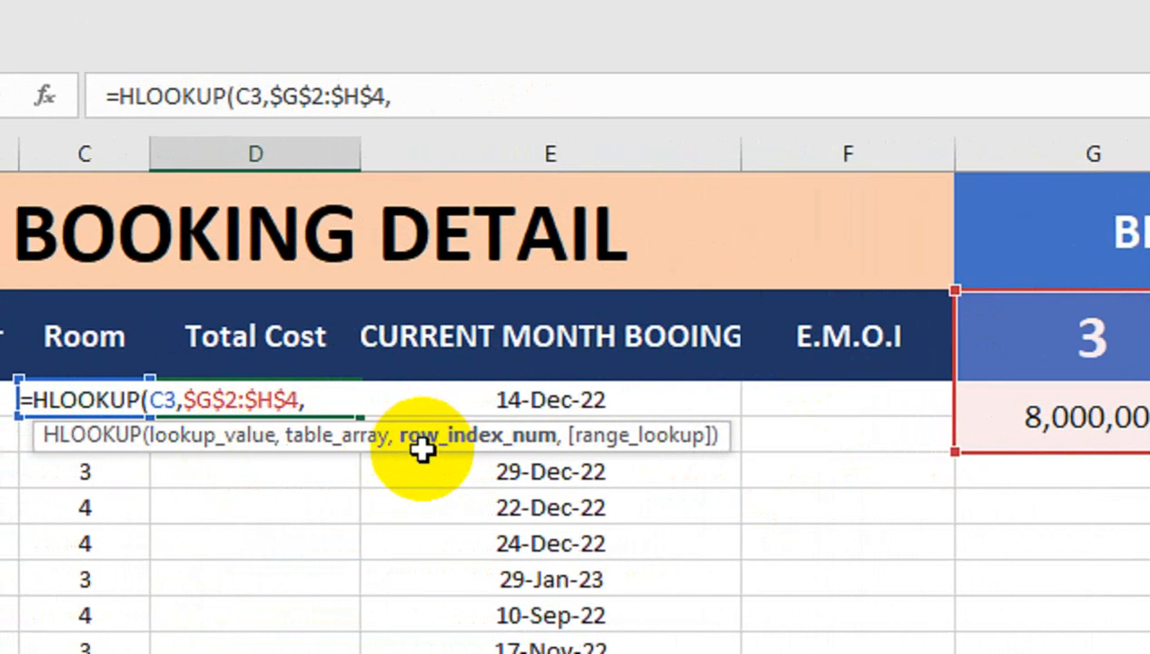
pyautogui.write(',')
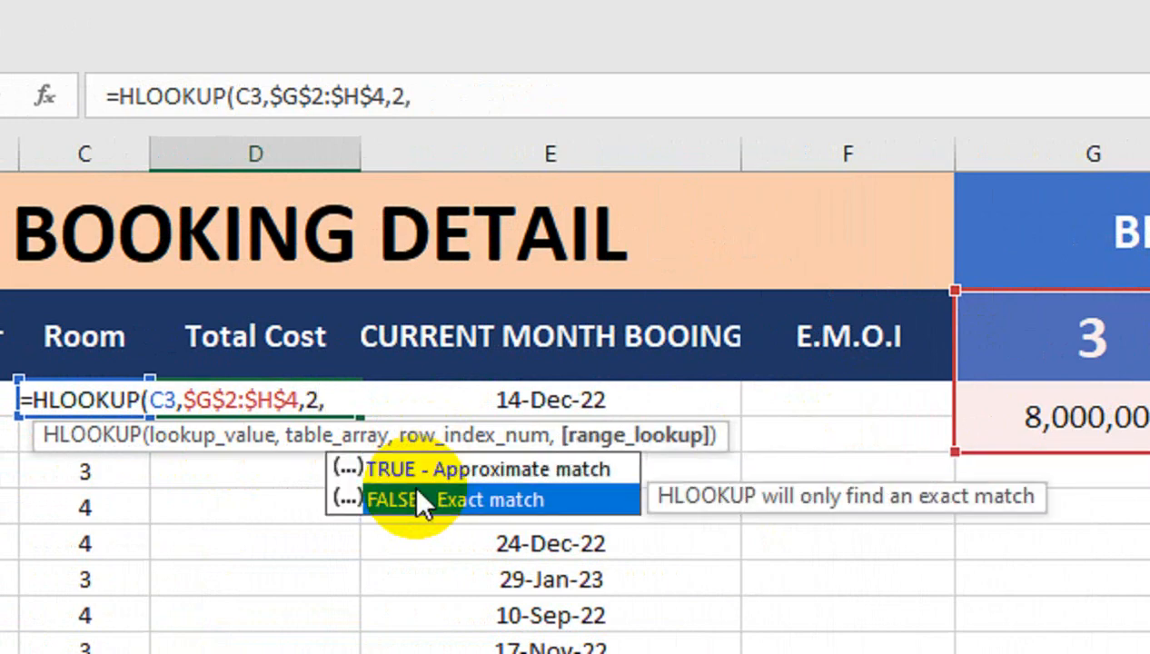
pyautogui.doubleClick(416, 497)
pyautogui.write(')')
pyautogui.press('Return')
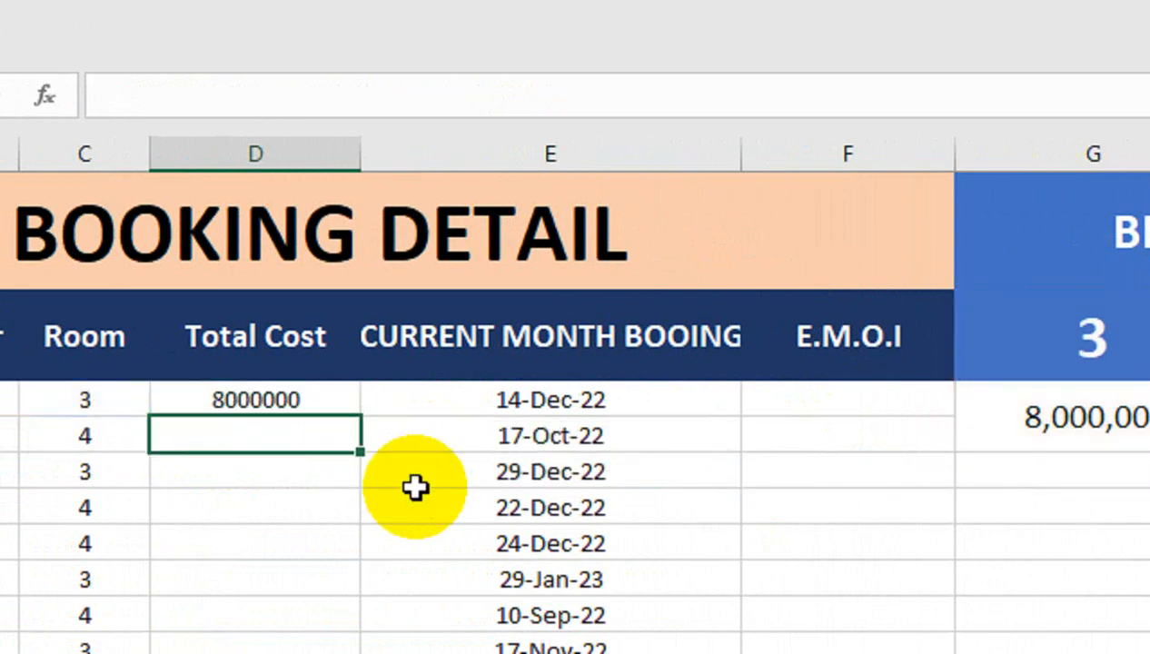
pyautogui.click(339, 391)
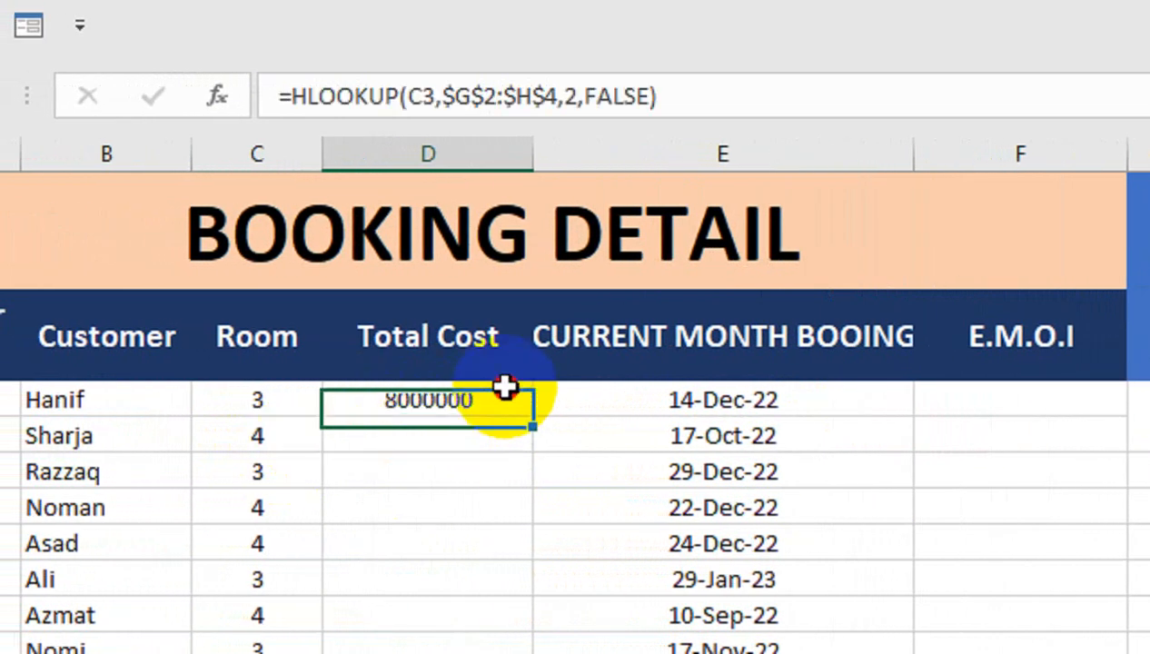
pyautogui.doubleClick(534, 420)
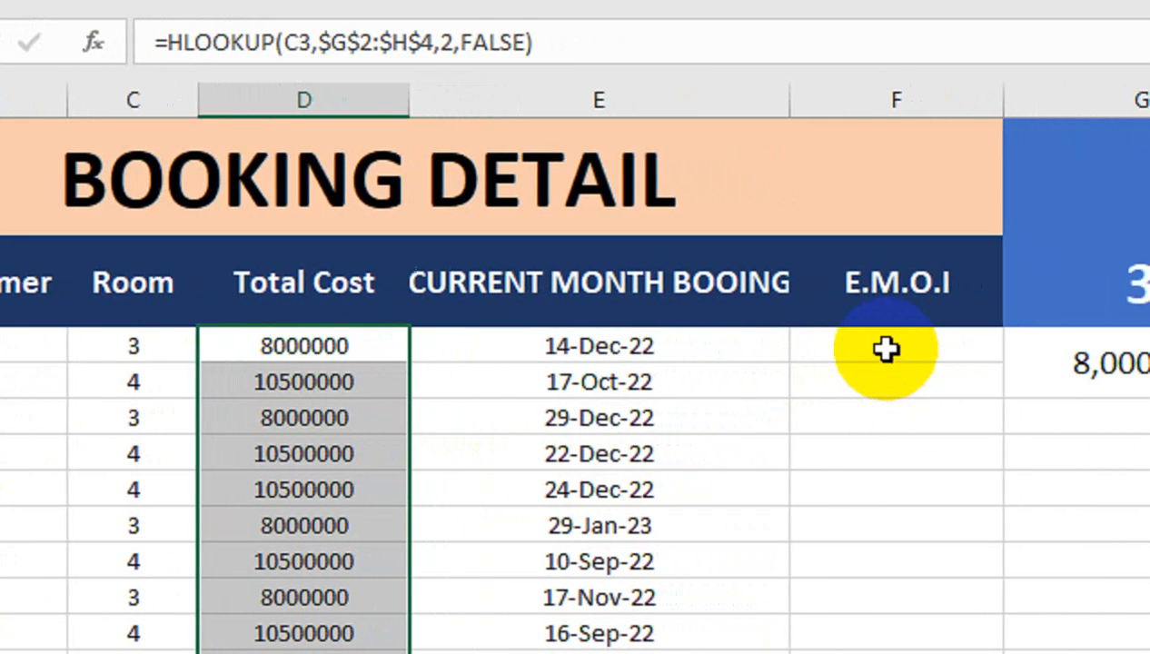
# Enter =EDATE(E3,Sheet1!$F$2) as the first customer's E.M.O.I in F3 and fill it down for all customers.
pyautogui.click(1020, 346)
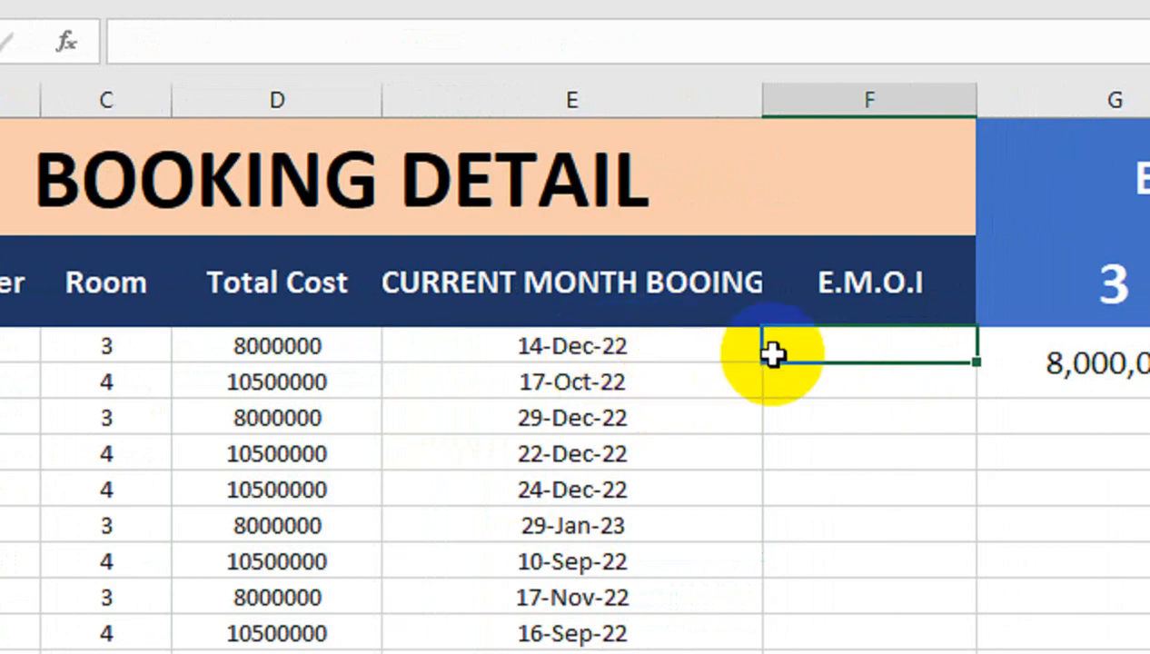
pyautogui.write('=')
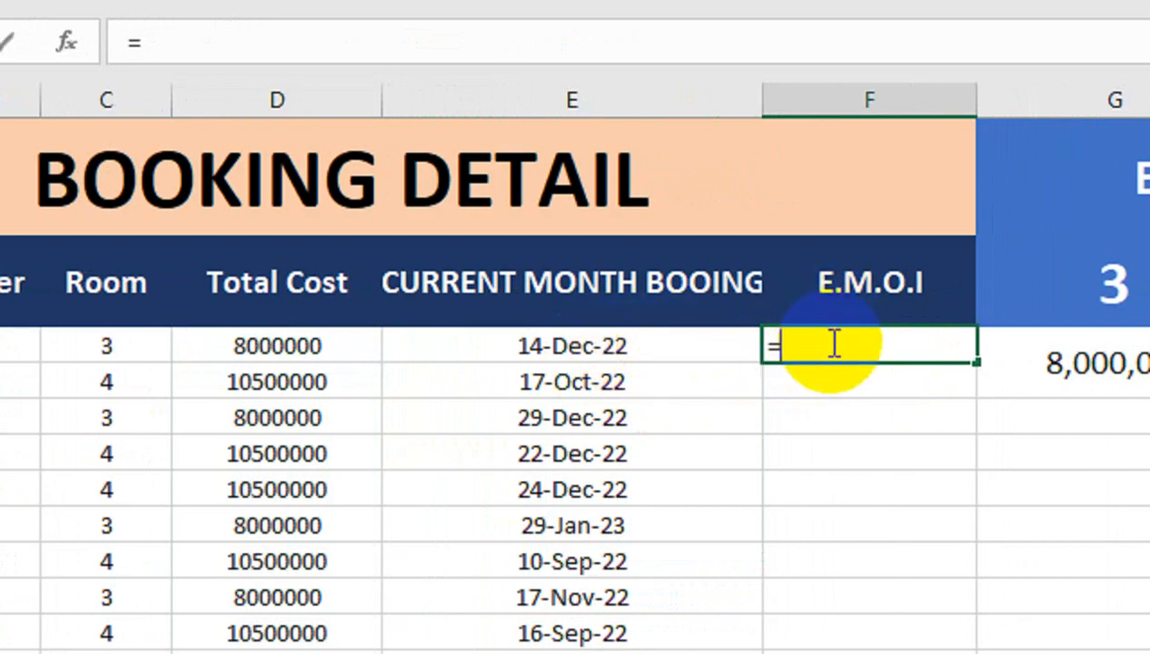
pyautogui.write('E')
pyautogui.press('Tab')
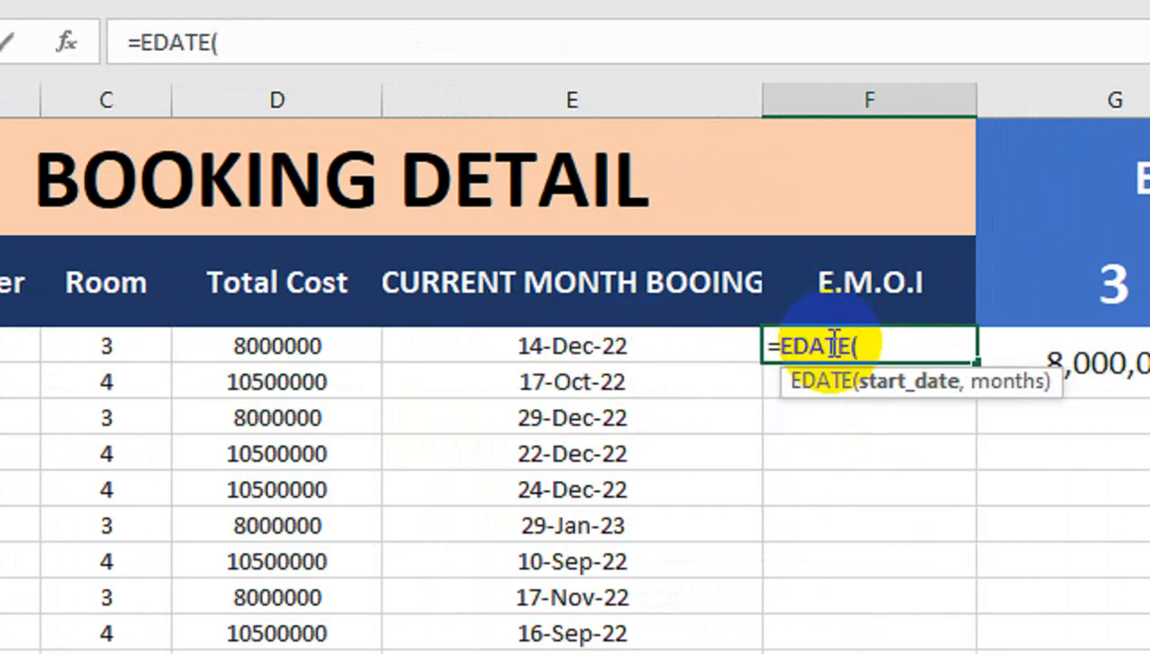
pyautogui.click(724, 350)
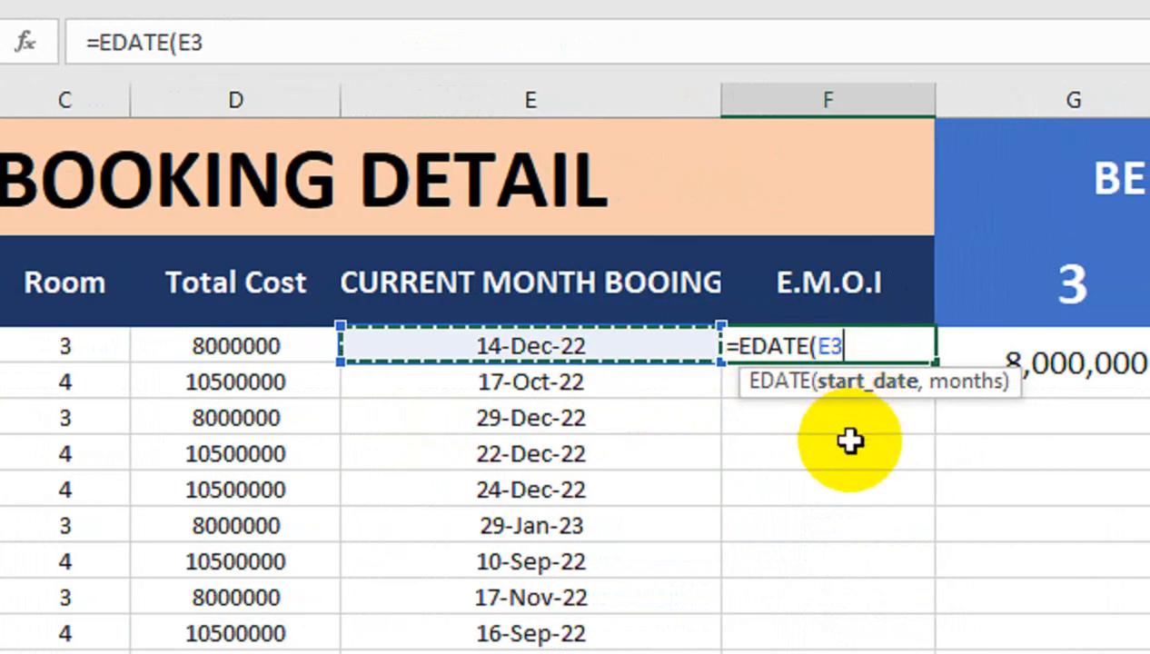
pyautogui.write(',')
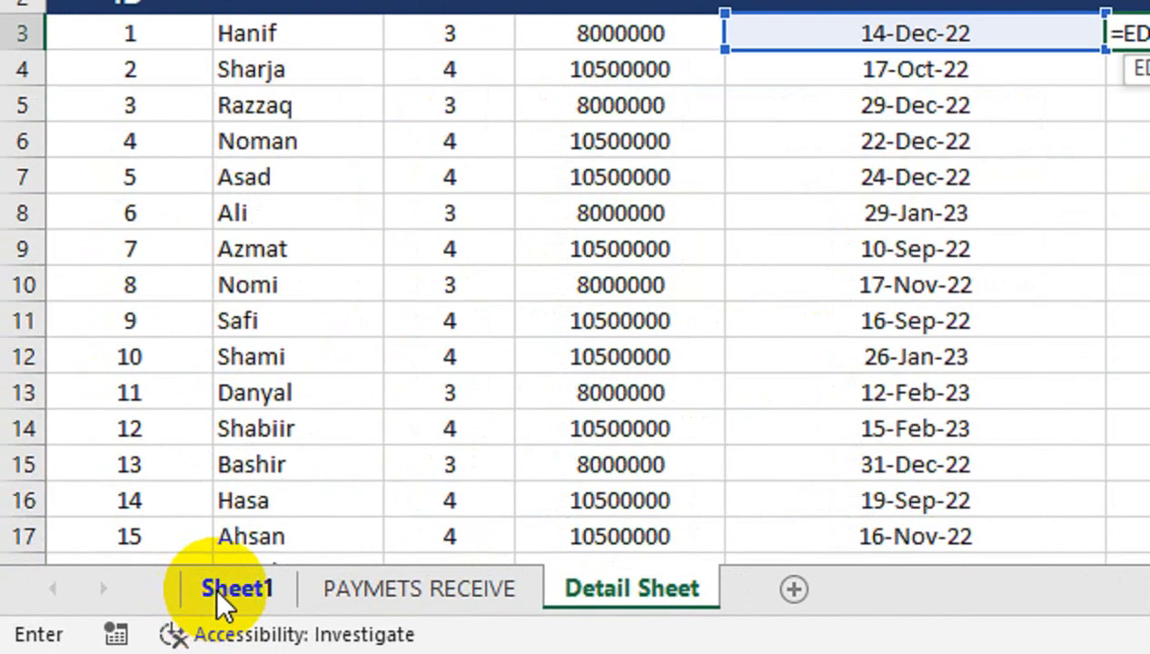
pyautogui.click(118, 621)
pyautogui.click(820, 348)
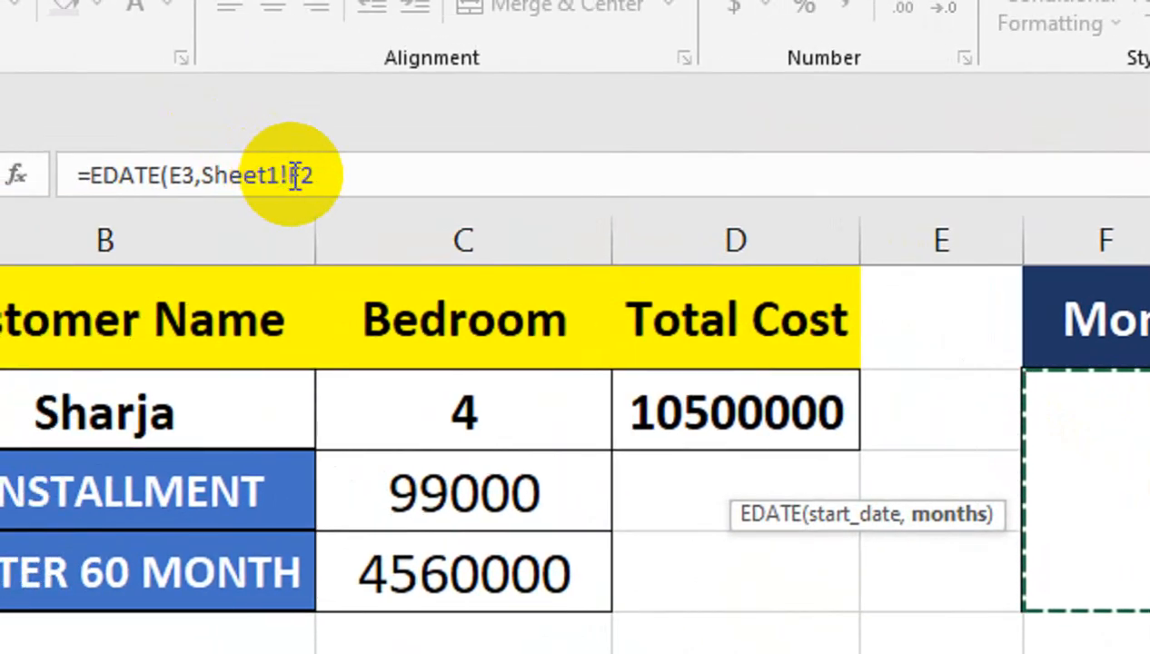
pyautogui.press('F4')
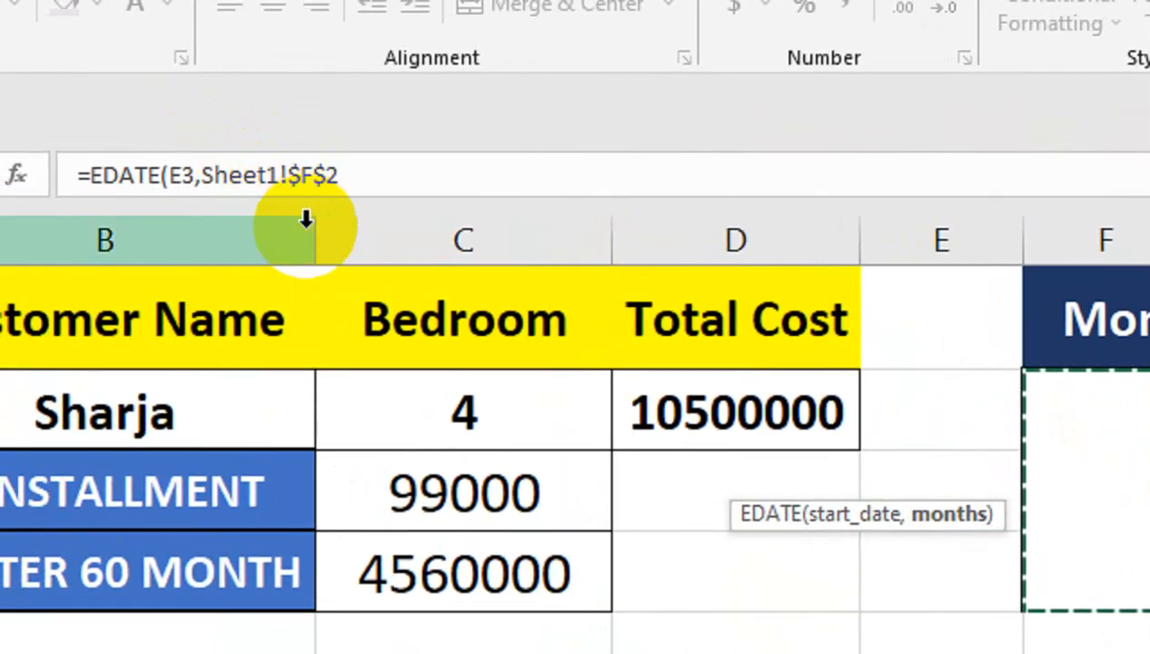
pyautogui.write(')')
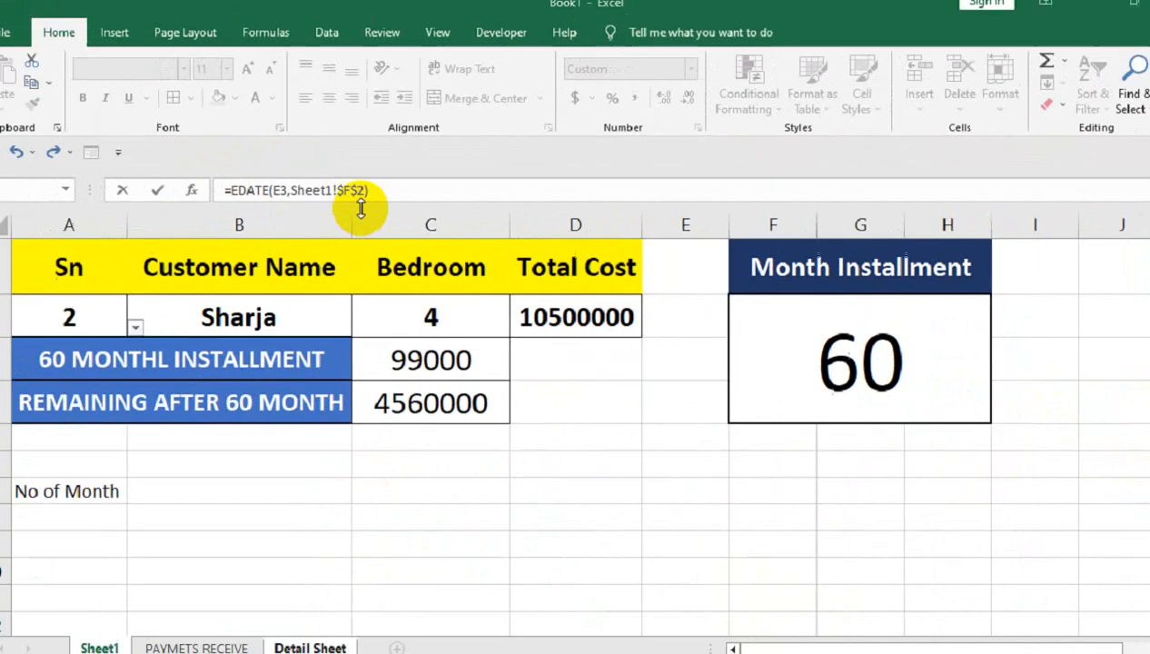
pyautogui.press('Return')
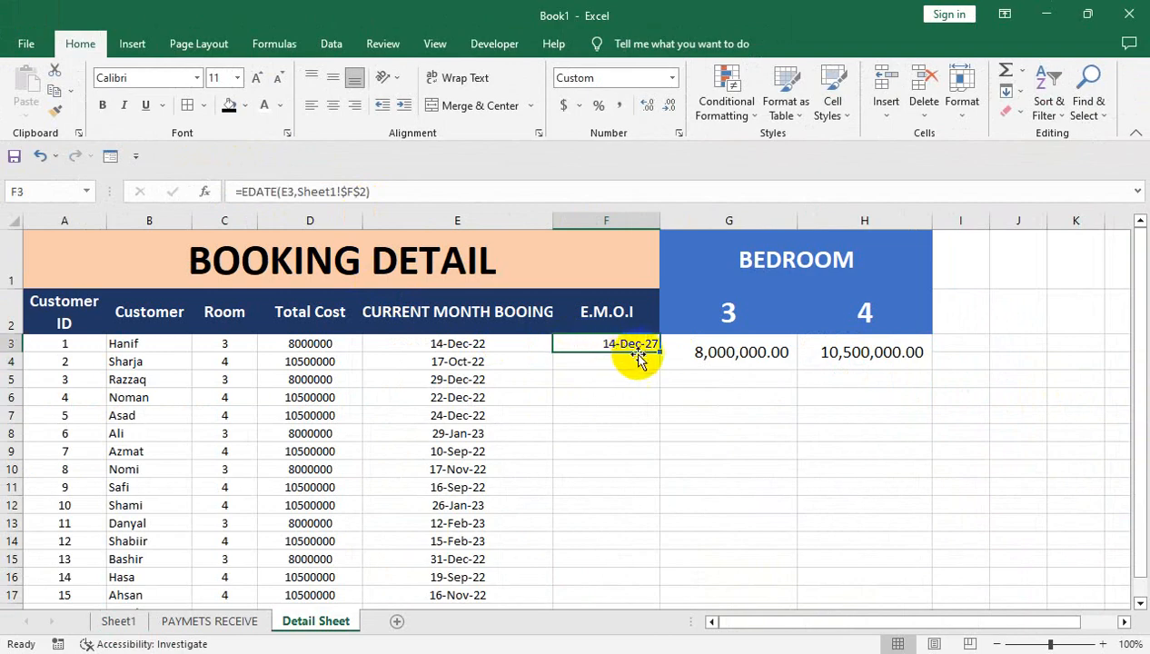
pyautogui.doubleClick(659, 353)
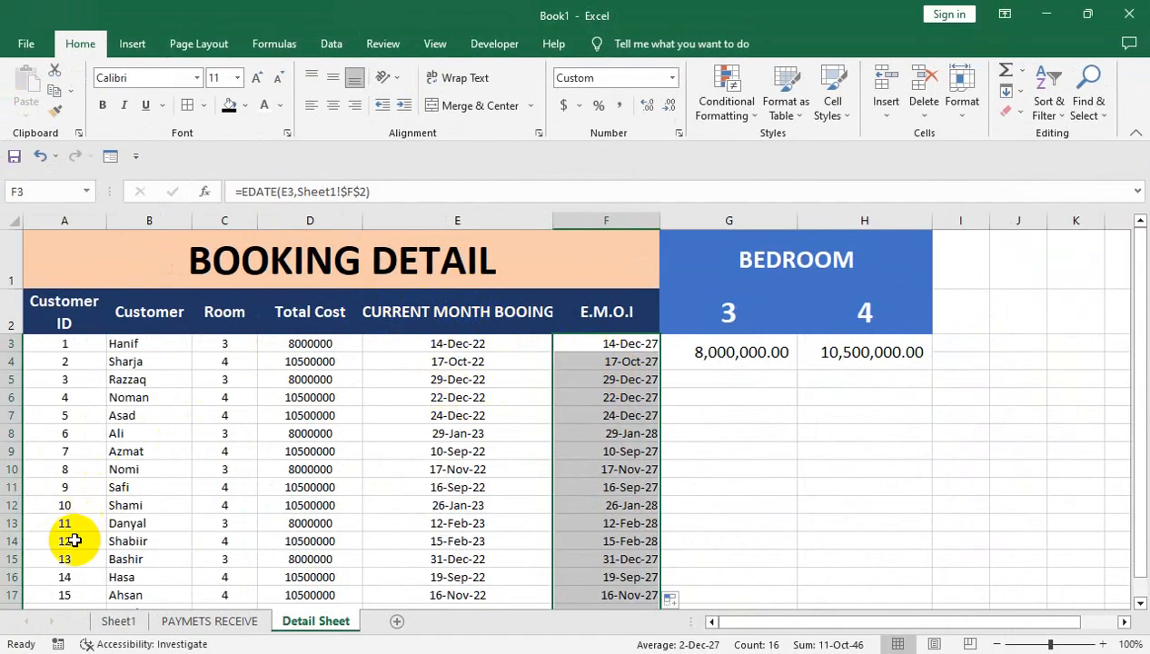
# Check the Month Installment cell on Sheet1 that the E.M.O.I formula refers to, and return to the Detail Sheet.
pyautogui.click(119, 621)
pyautogui.click(718, 326)
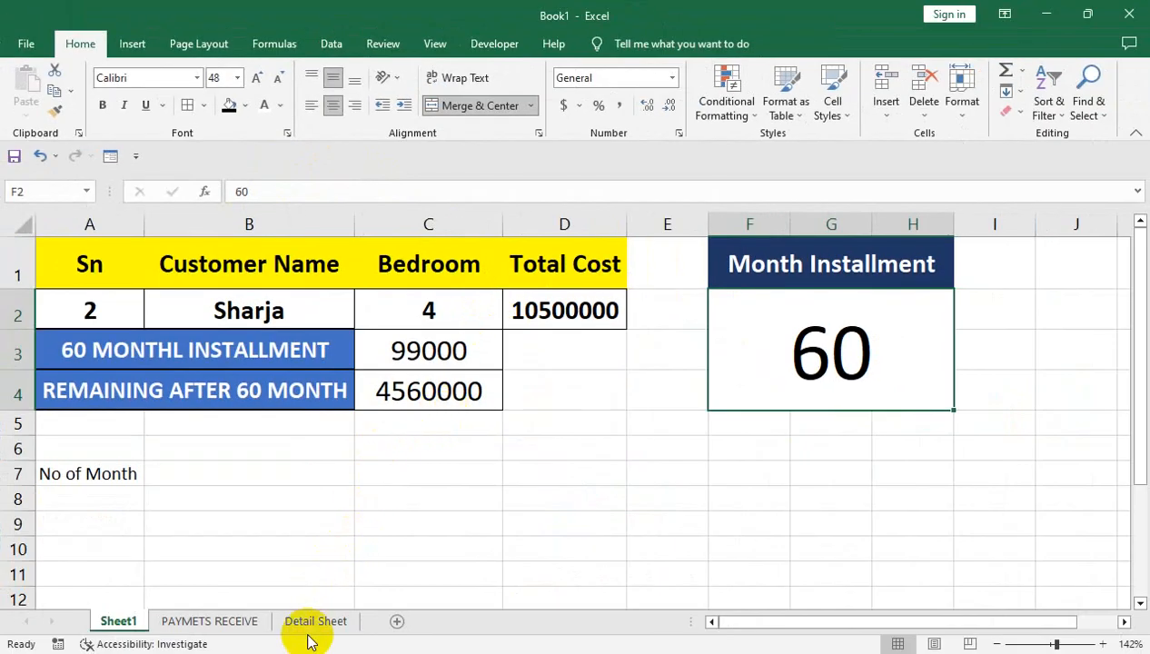
pyautogui.click(313, 621)
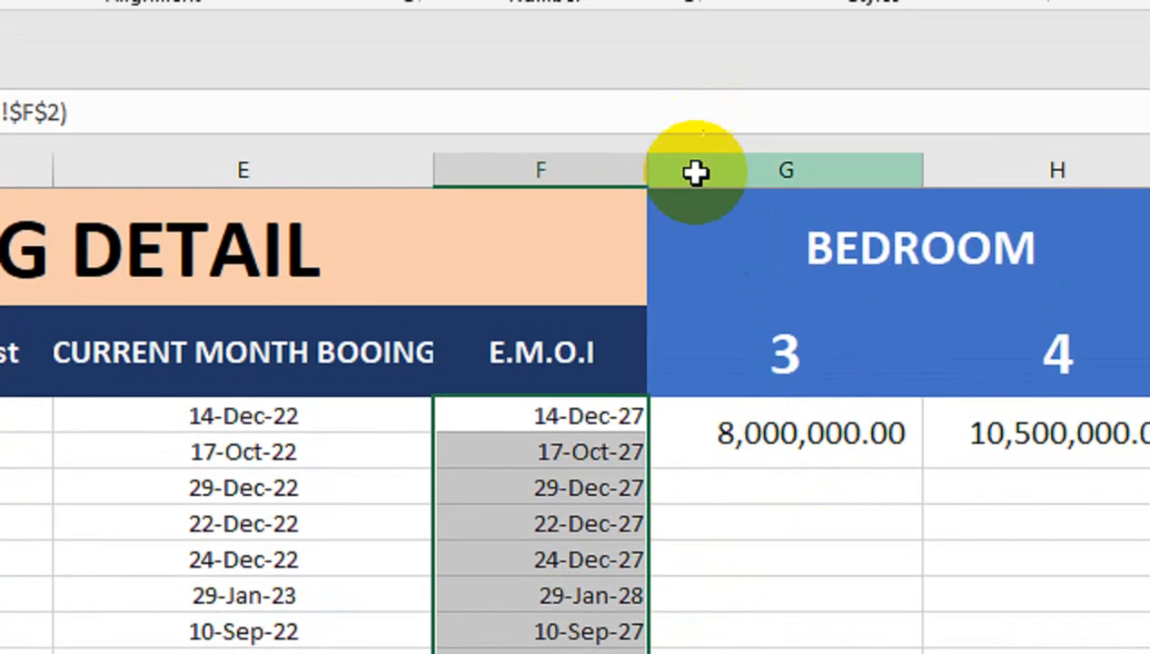
# Insert a new column between E.M.O.I and the BEDROOM table and enter the header PAYMENT MODE in G2.
pyautogui.click(717, 50)
pyautogui.rightClick(717, 50)
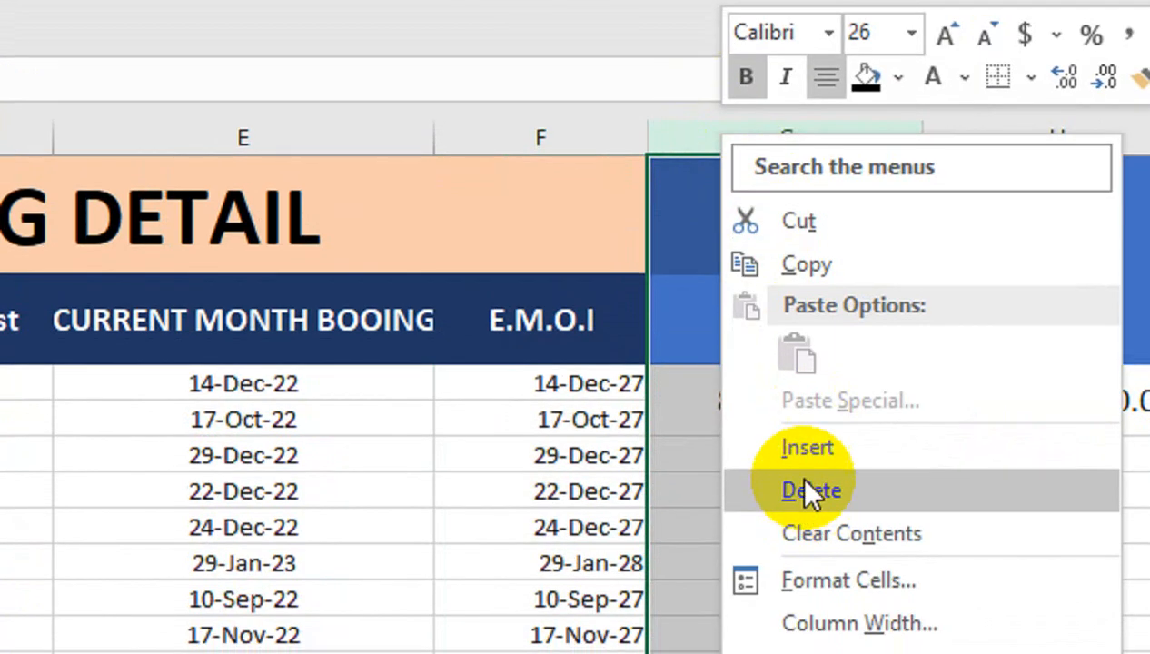
pyautogui.click(806, 447)
pyautogui.click(731, 330)
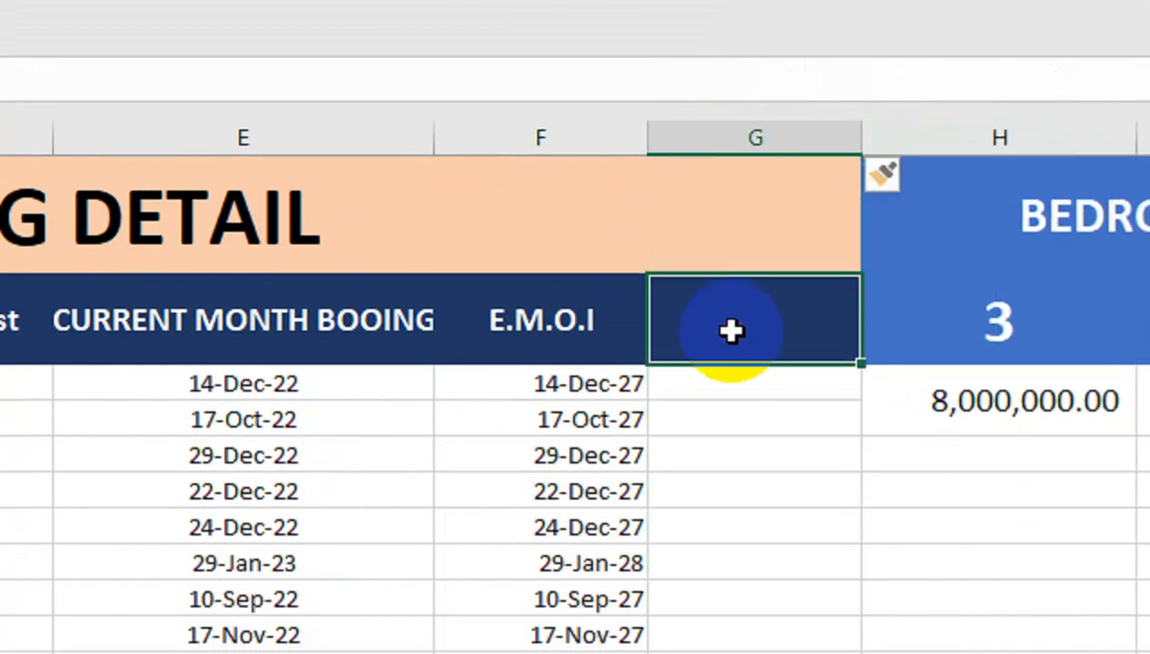
pyautogui.doubleClick(731, 330)
pyautogui.write('PAYMENT')
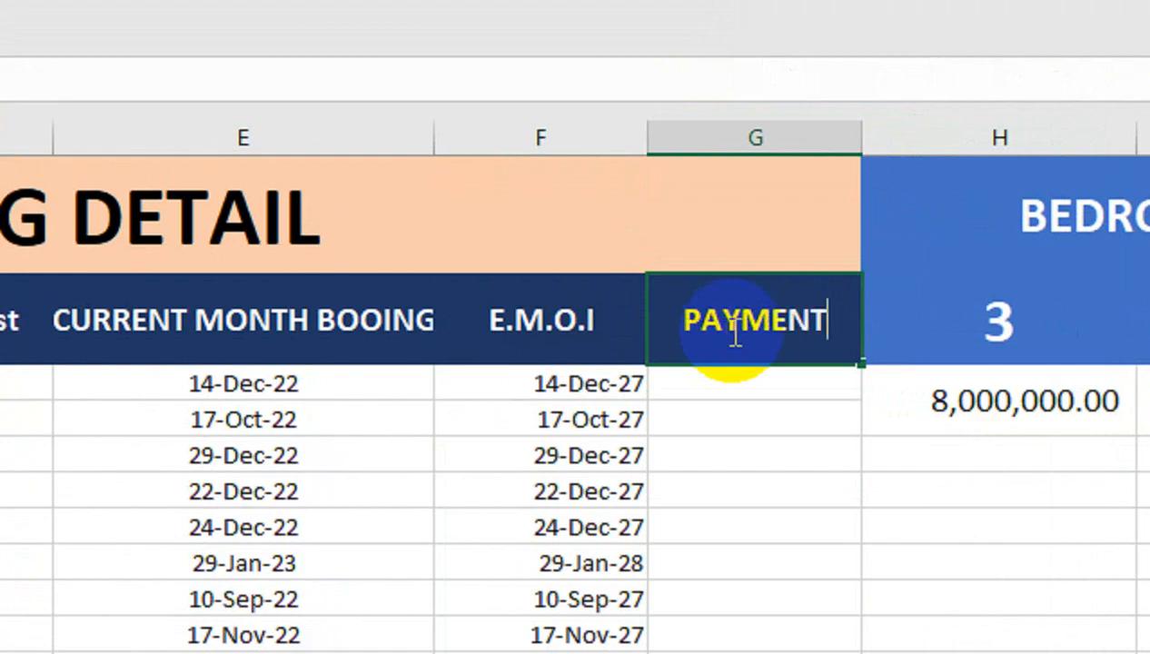
pyautogui.write(' MODE')
pyautogui.press('Return')
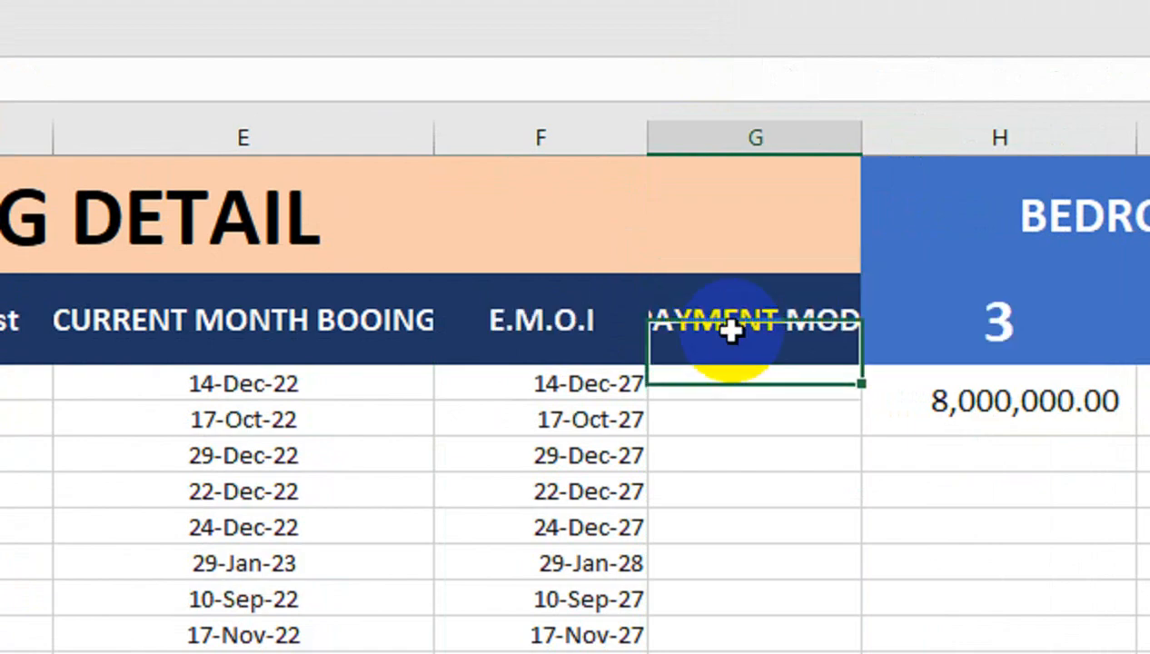
# Autofit the width of column G to its PAYMENT MODE header.
pyautogui.click(731, 330)
pyautogui.hotkey('alt', 'h')
pyautogui.press('o')
pyautogui.press('i')
# Apply list data validation with the source MONTH BASE,FULL PAYMENT to the customers' PAYMENT MODE cells from G3 down.
pyautogui.press('Down')
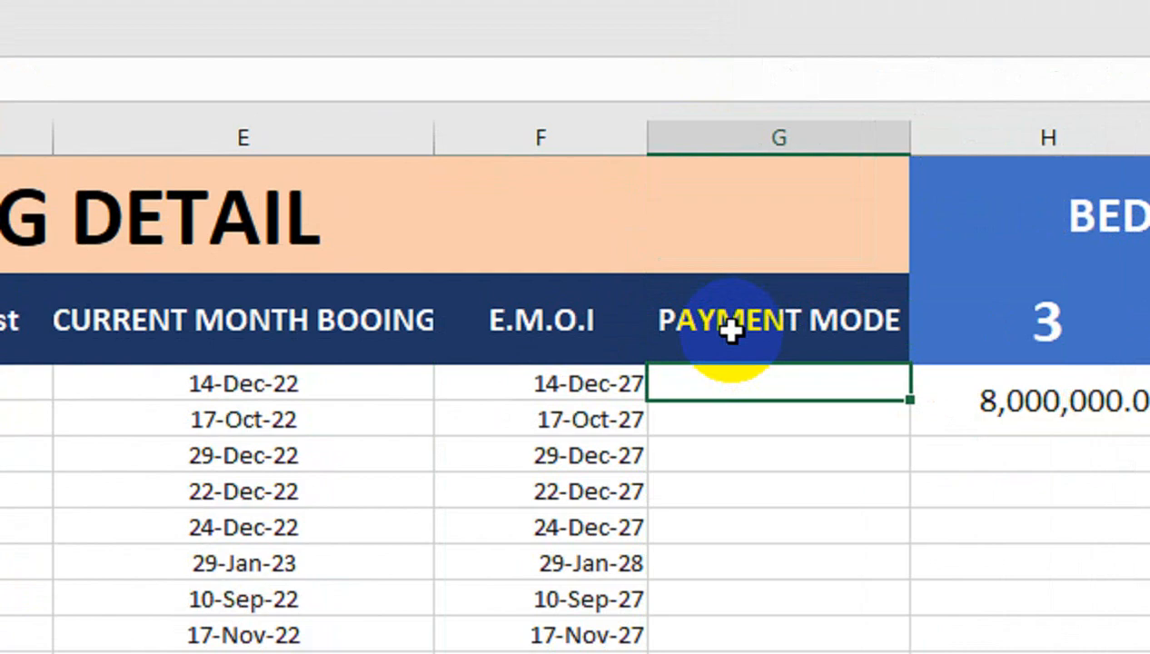
pyautogui.hotkey('shift', 'Down')
pyautogui.hotkey('shift', 'Down')
pyautogui.hotkey('shift', 'Down')
pyautogui.hotkey('shift', 'Down')
pyautogui.hotkey('shift', 'Down')
pyautogui.hotkey('shift', 'Down')
pyautogui.hotkey('shift', 'Down')
pyautogui.hotkey('shift', 'Down')
pyautogui.hotkey('shift', 'Down')
pyautogui.hotkey('shift', 'Down')
pyautogui.hotkey('shift', 'Down')
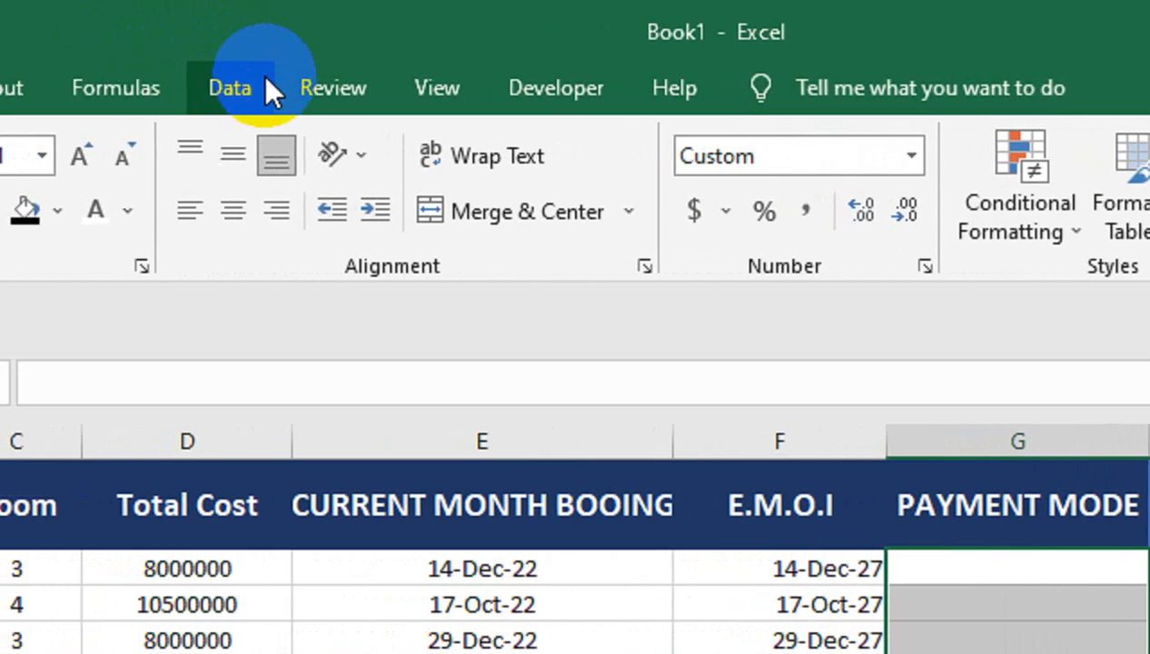
pyautogui.click(262, 75)
pyautogui.click(877, 224)
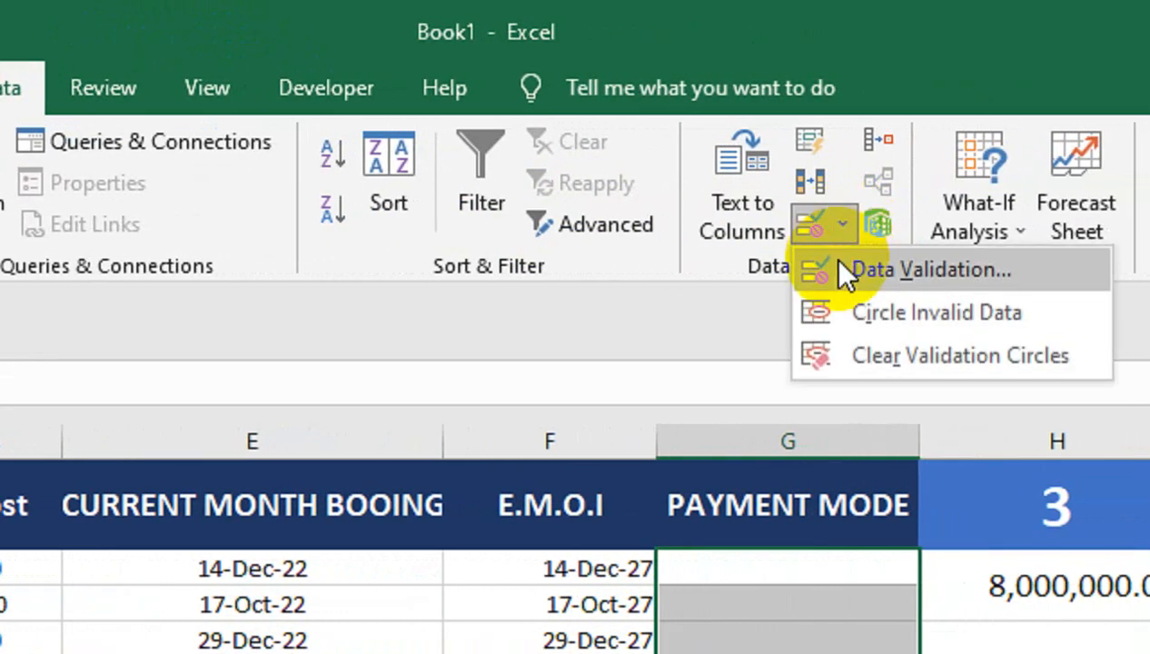
pyautogui.click(869, 261)
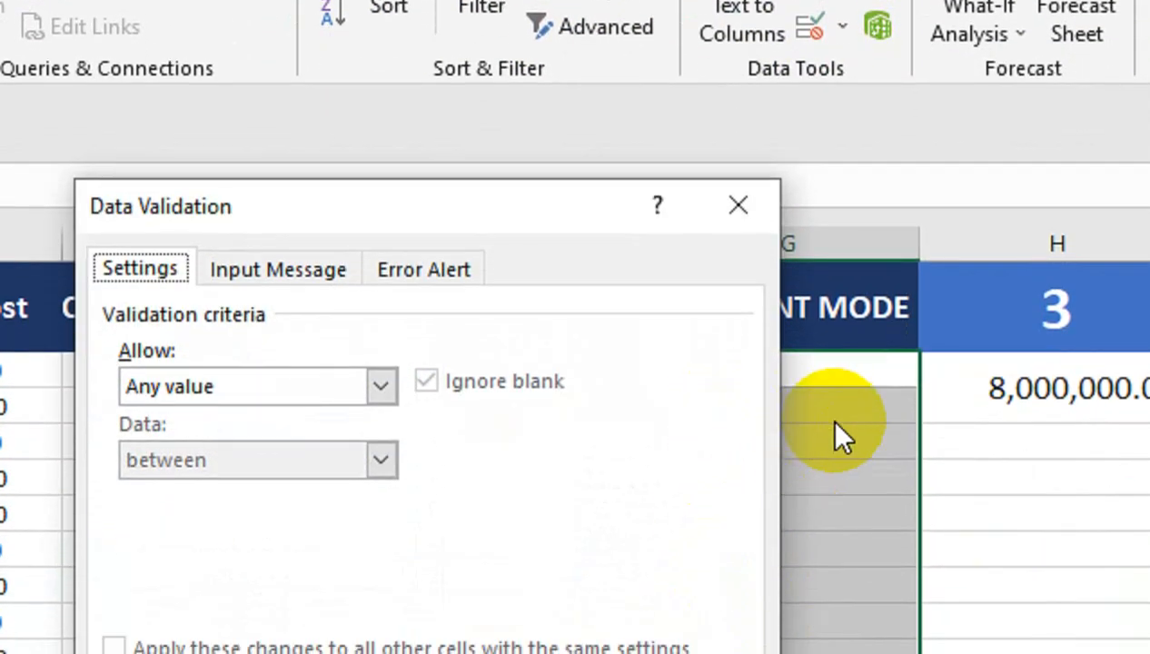
pyautogui.click(331, 391)
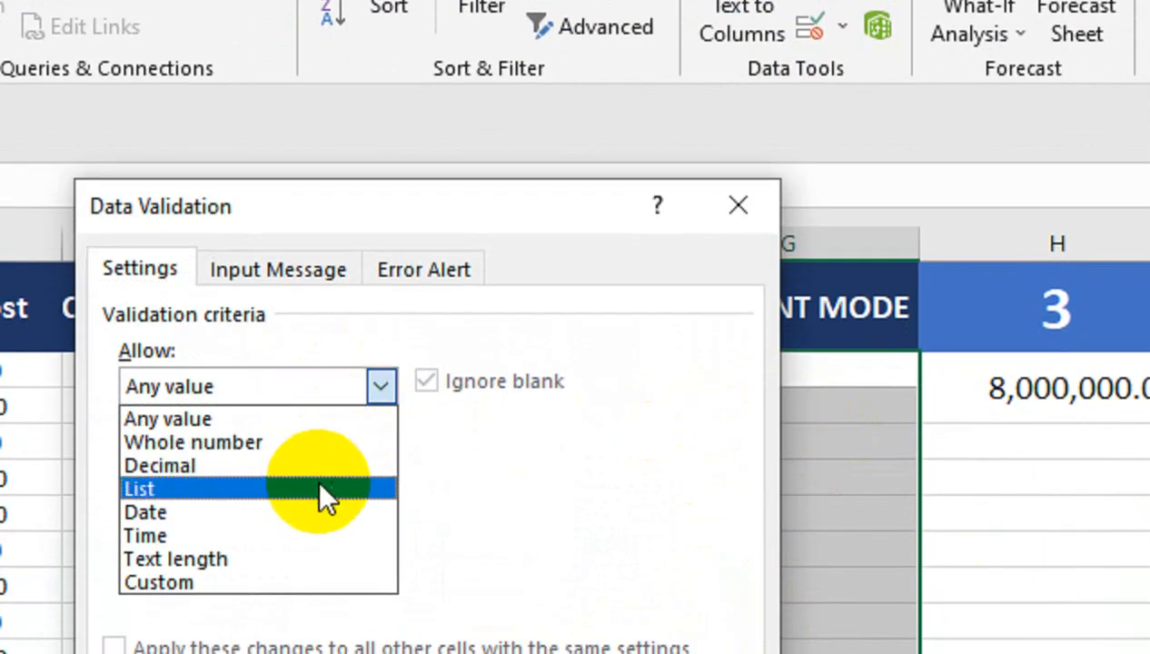
pyautogui.click(318, 486)
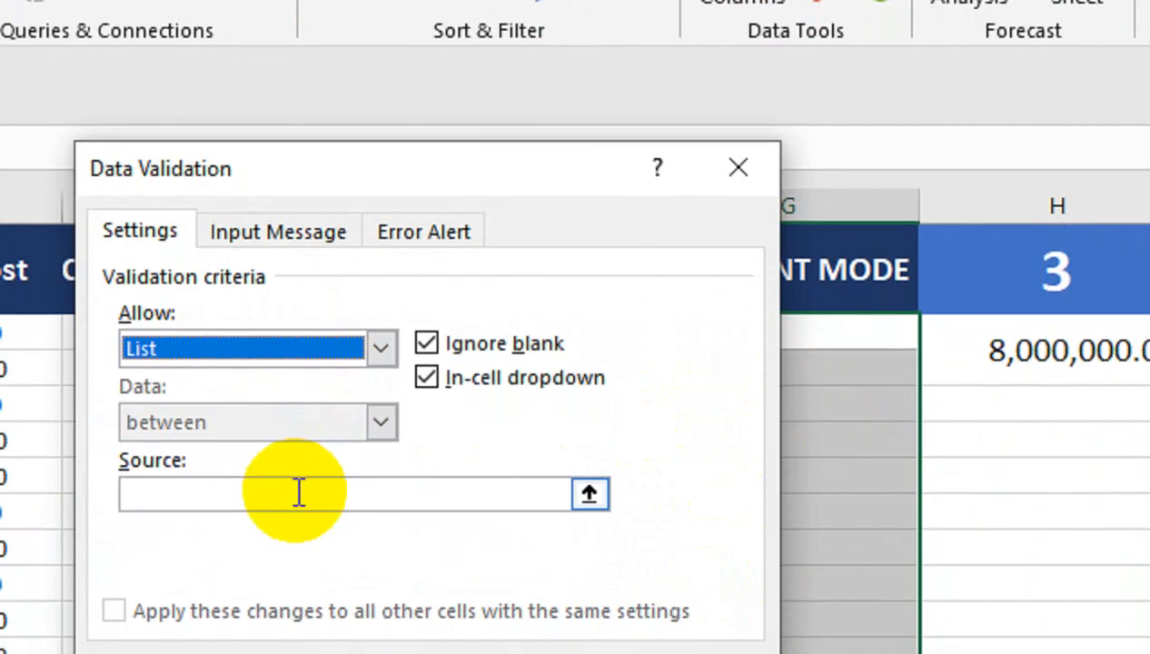
pyautogui.click(299, 492)
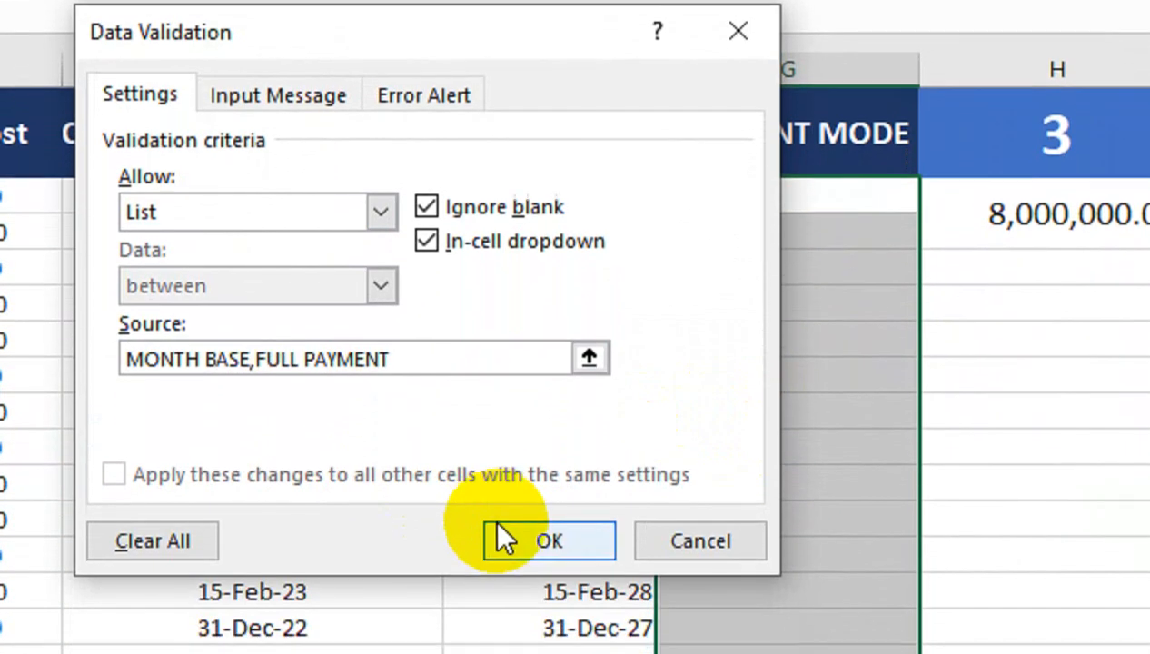
pyautogui.click(500, 540)
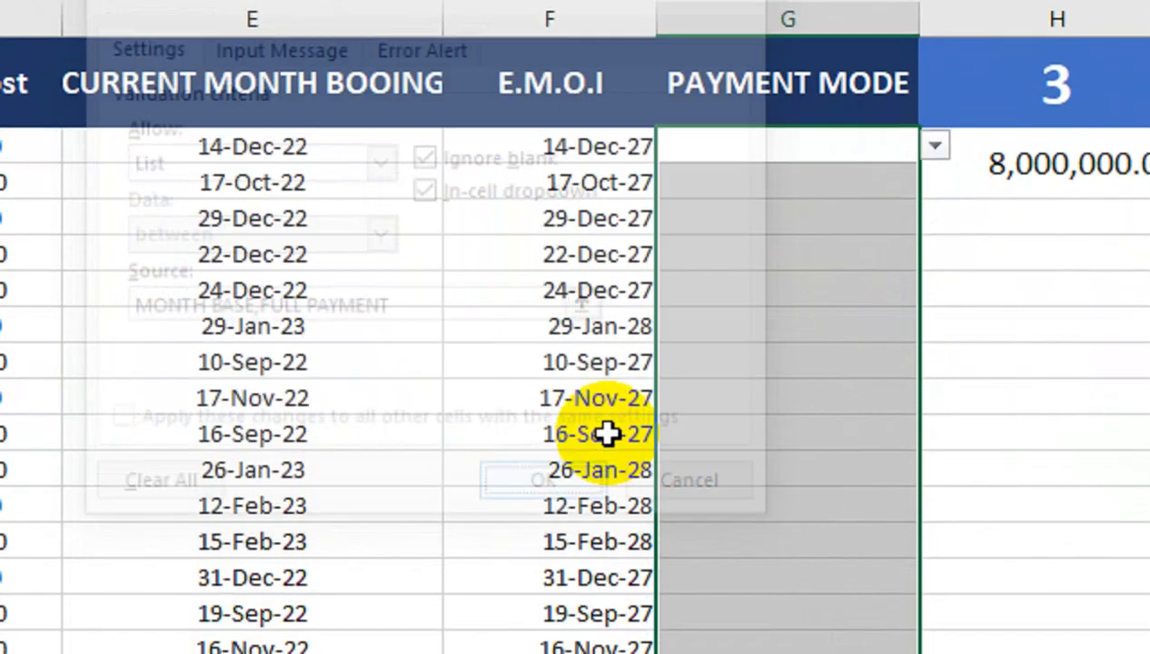
# Choose FULL PAYMENT from the validation list as the first customer's payment mode in G3.
pyautogui.click(860, 187)
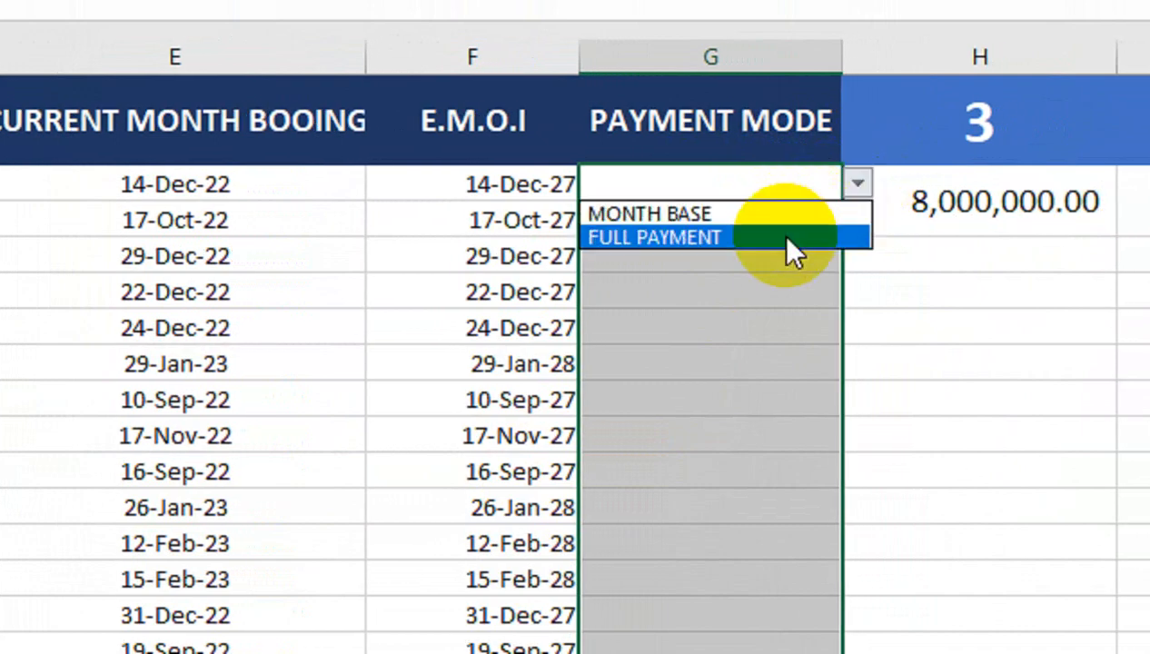
pyautogui.click(786, 238)
pyautogui.click(787, 217)
pyautogui.click(854, 224)
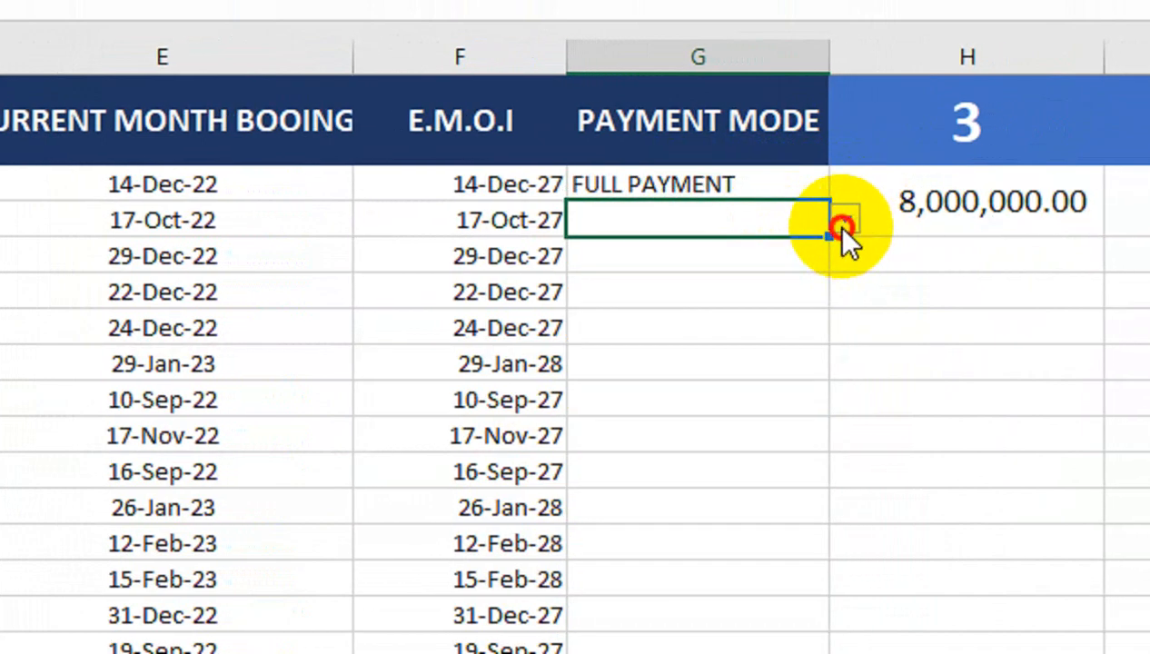
# Set the first customer's PAYMENT MODE in G3 to MONTH BASE and fill it down for all customers.
pyautogui.click(714, 188)
pyautogui.click(718, 182)
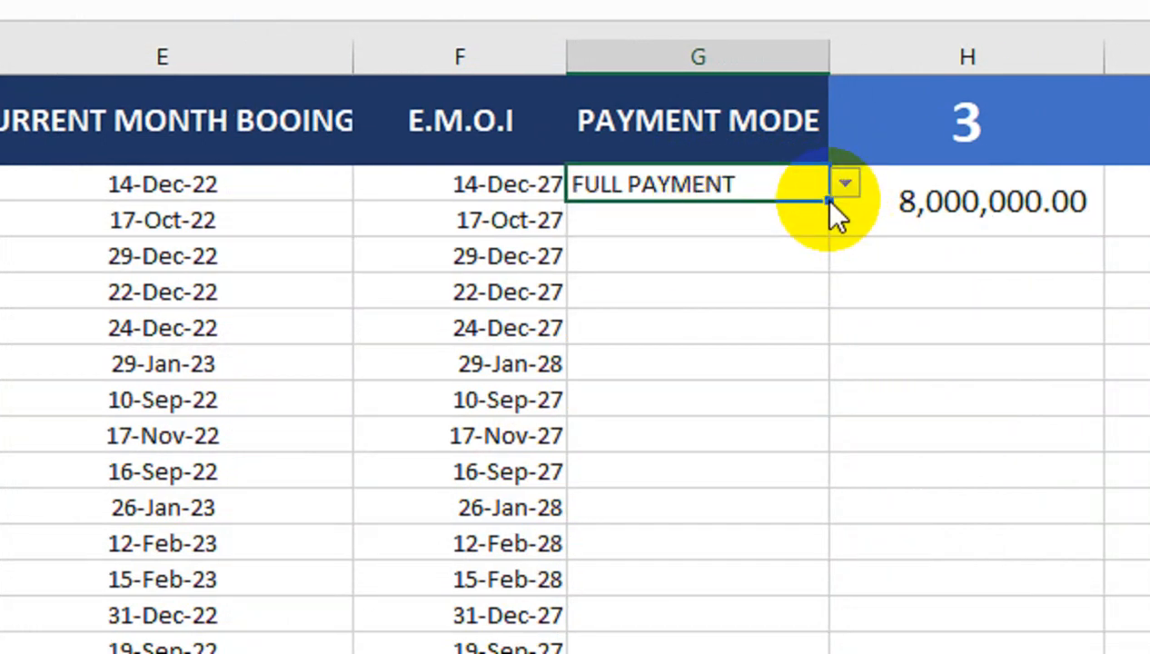
pyautogui.click(835, 189)
pyautogui.click(811, 214)
pyautogui.doubleClick(829, 200)
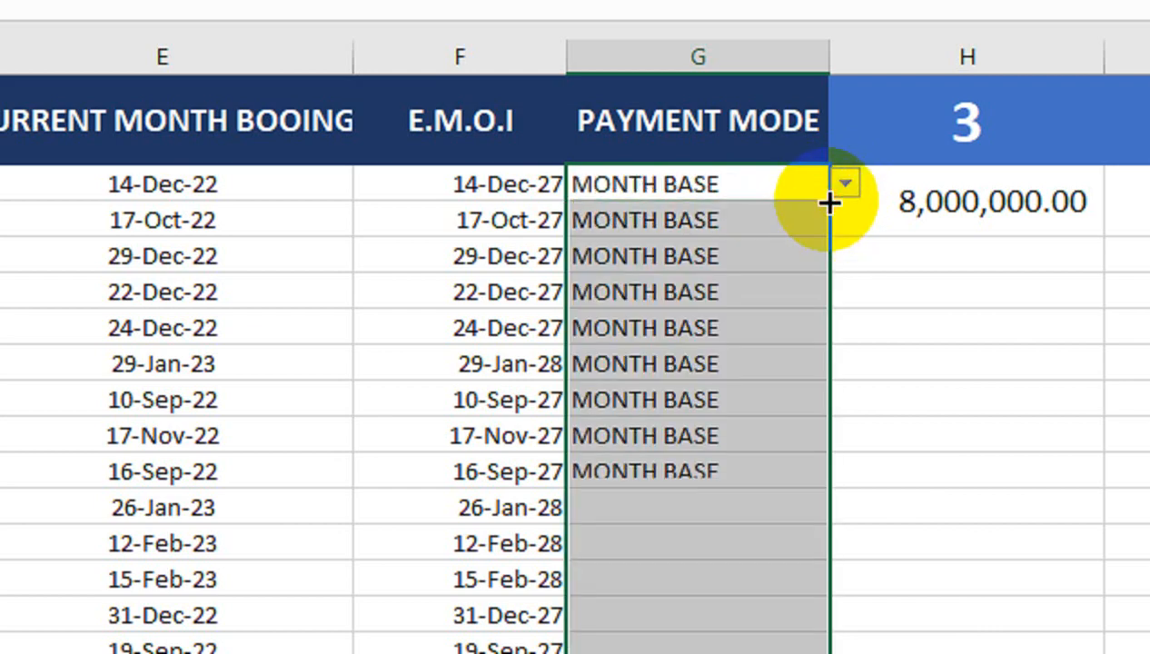
pyautogui.click(688, 539)
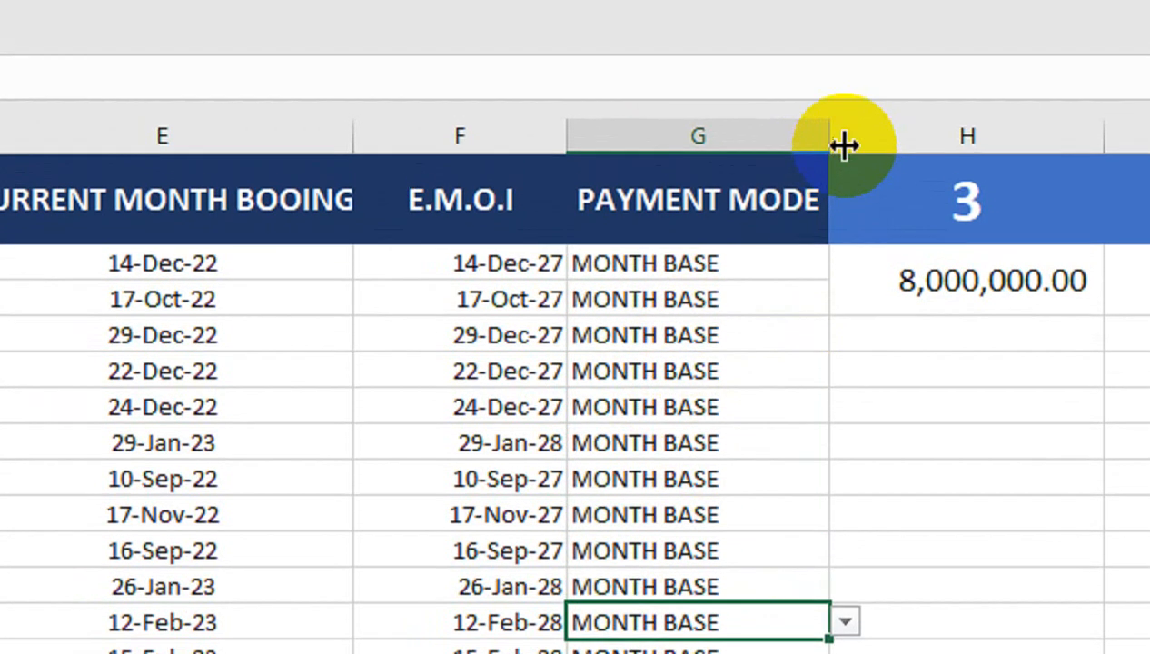
# Widen column G slightly and set the PAYMENT MODE of customer ID 6 to FULL PAYMENT.
pyautogui.moveTo(829, 18); pyautogui.dragTo(846, 15)
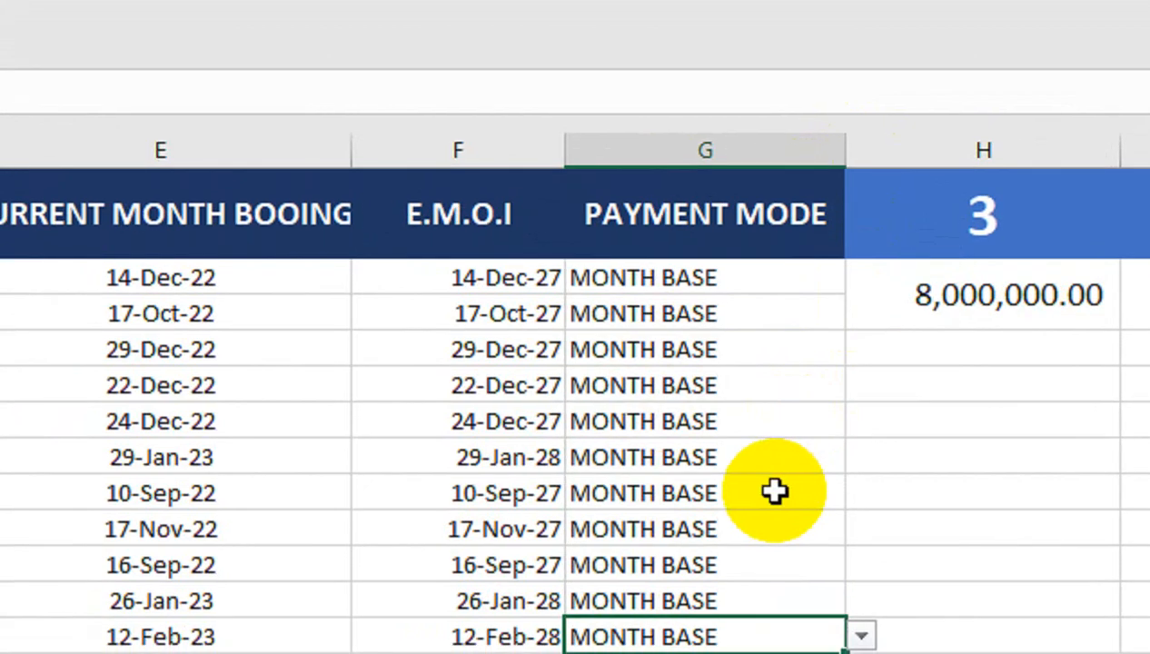
pyautogui.click(800, 457)
pyautogui.click(854, 456)
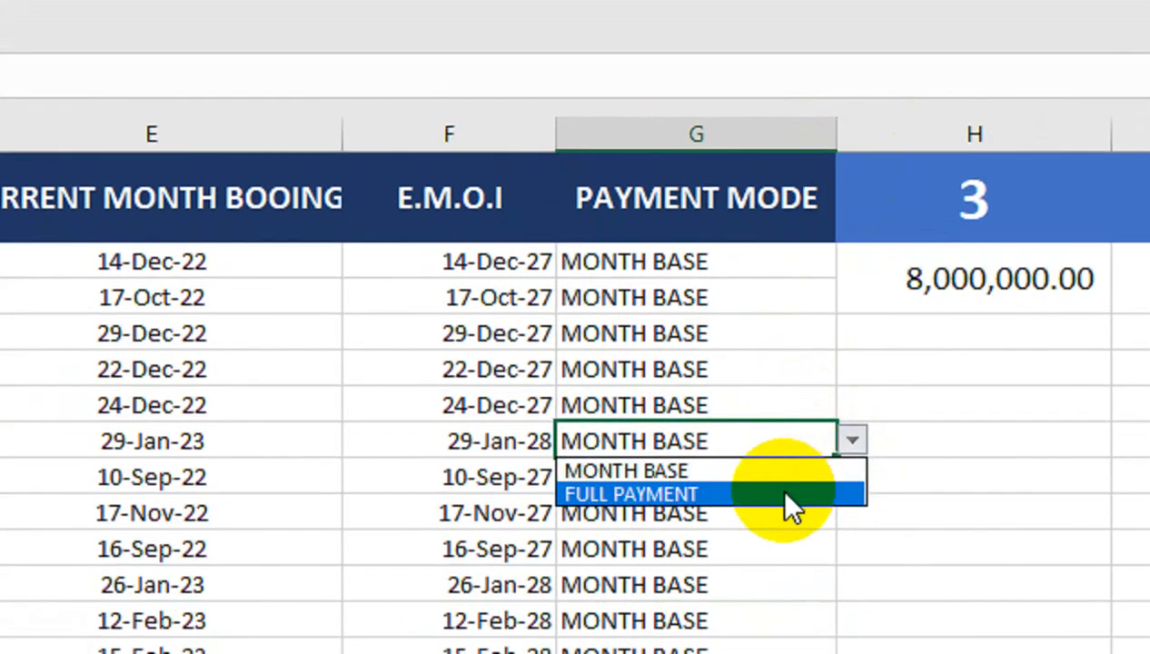
pyautogui.click(782, 491)
# Try to highlight the PAYMENT MODE cells equal to =FULL PAYMENTS with Yellow Fill with Dark Yellow Text.
pyautogui.moveTo(742, 261); pyautogui.dragTo(701, 653)
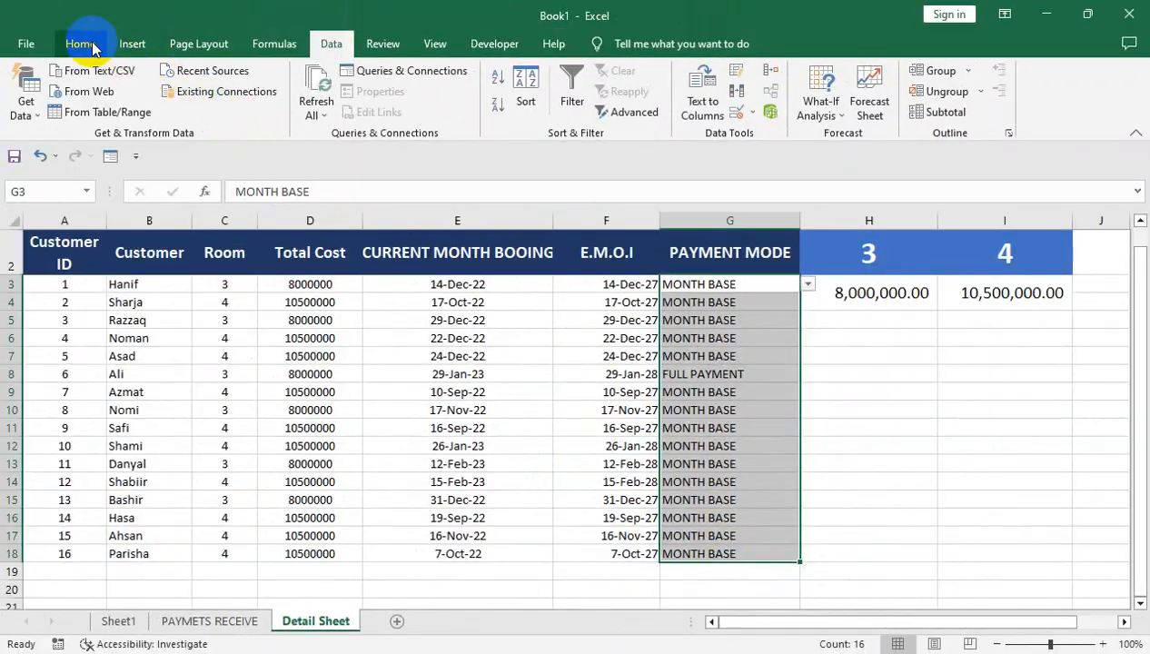
pyautogui.click(90, 44)
pyautogui.click(713, 115)
pyautogui.moveTo(789, 147)
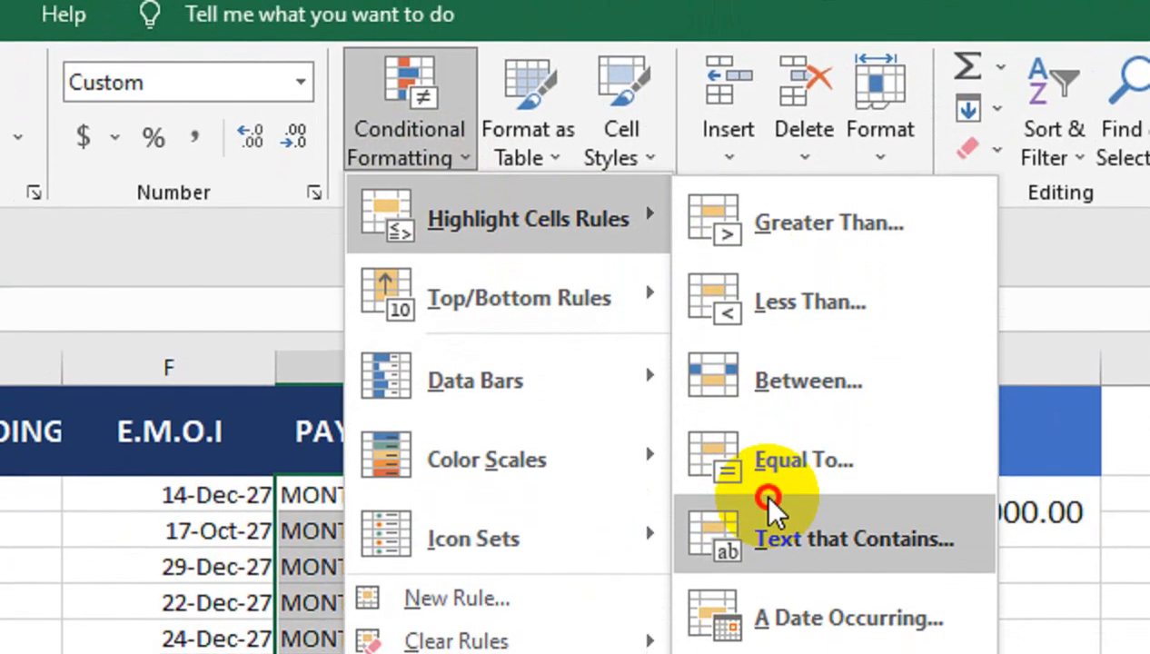
pyautogui.click(767, 481)
pyautogui.click(778, 473)
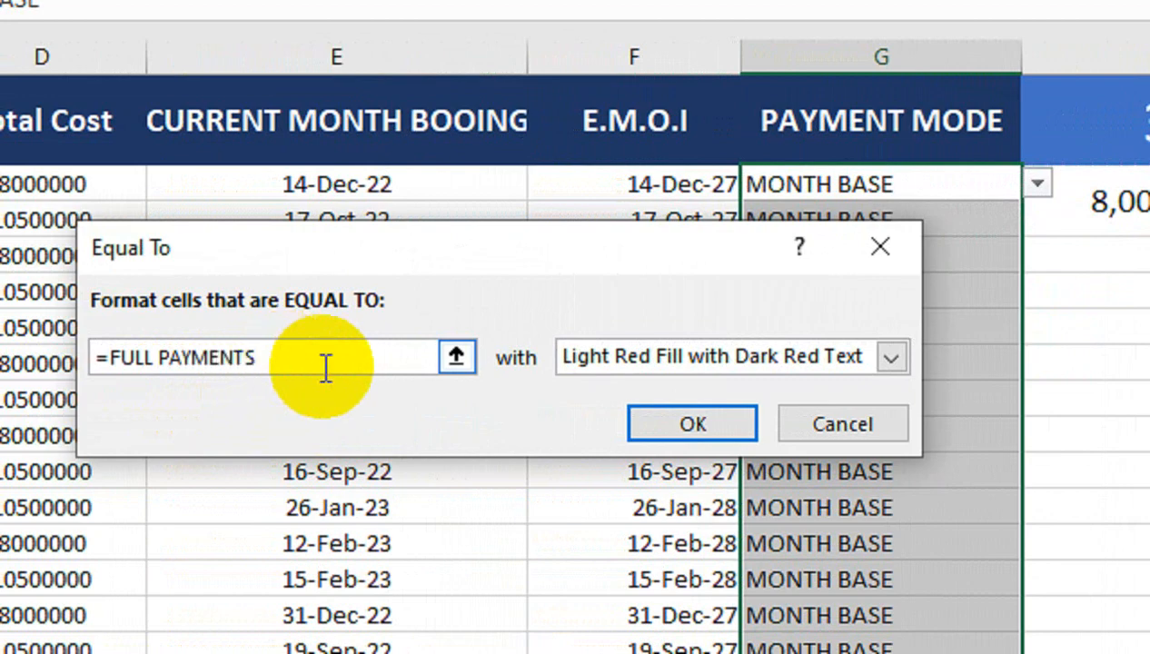
pyautogui.click(612, 359)
pyautogui.click(605, 409)
pyautogui.click(681, 434)
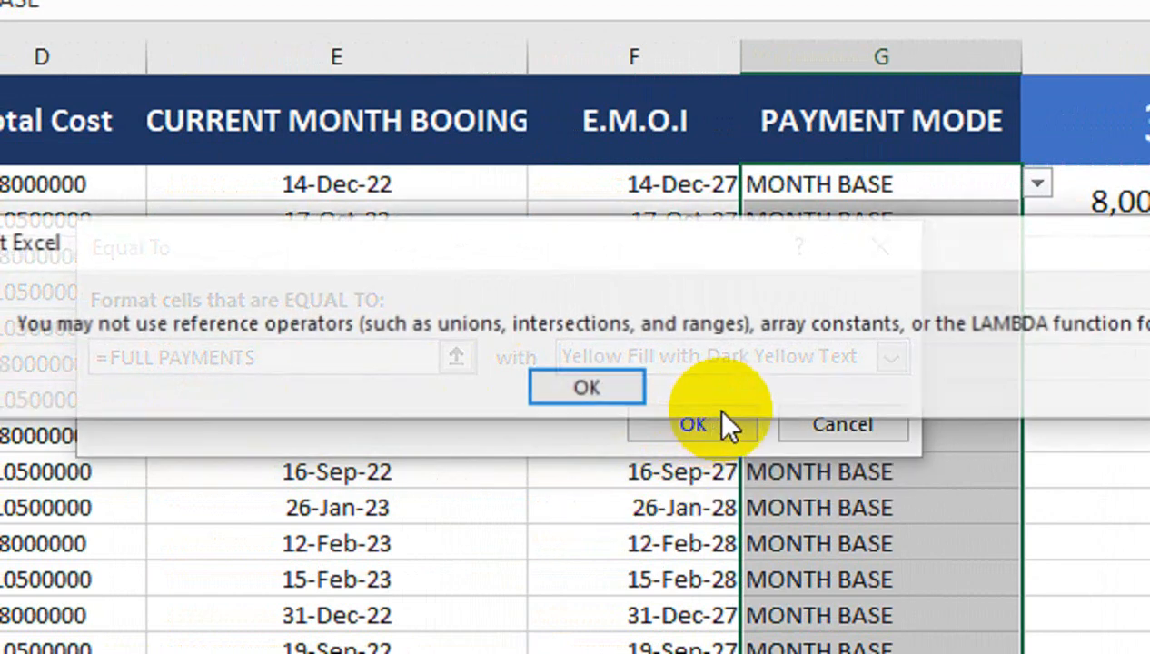
pyautogui.click(640, 390)
pyautogui.click(835, 425)
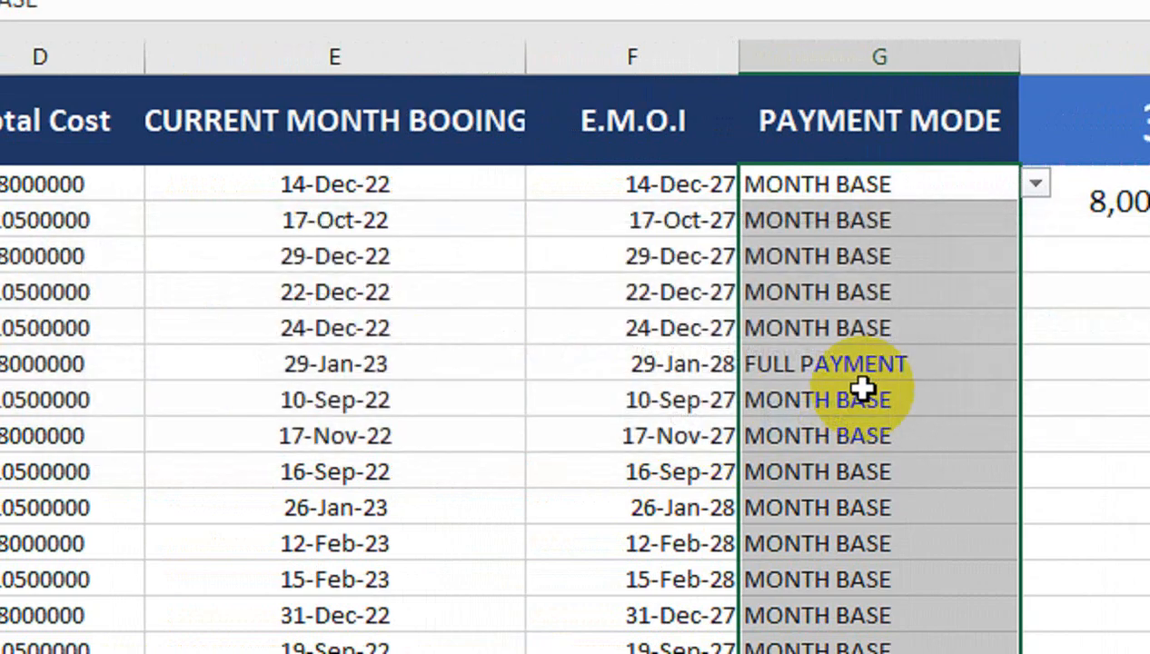
# Start an Equal To highlighting rule on the customers' PAYMENT MODE cells from G3 down, with FULL PAYMENT as the comparison text.
pyautogui.click(847, 213)
pyautogui.click(849, 185)
pyautogui.hotkey('ctrl', 'shift', 'Down')
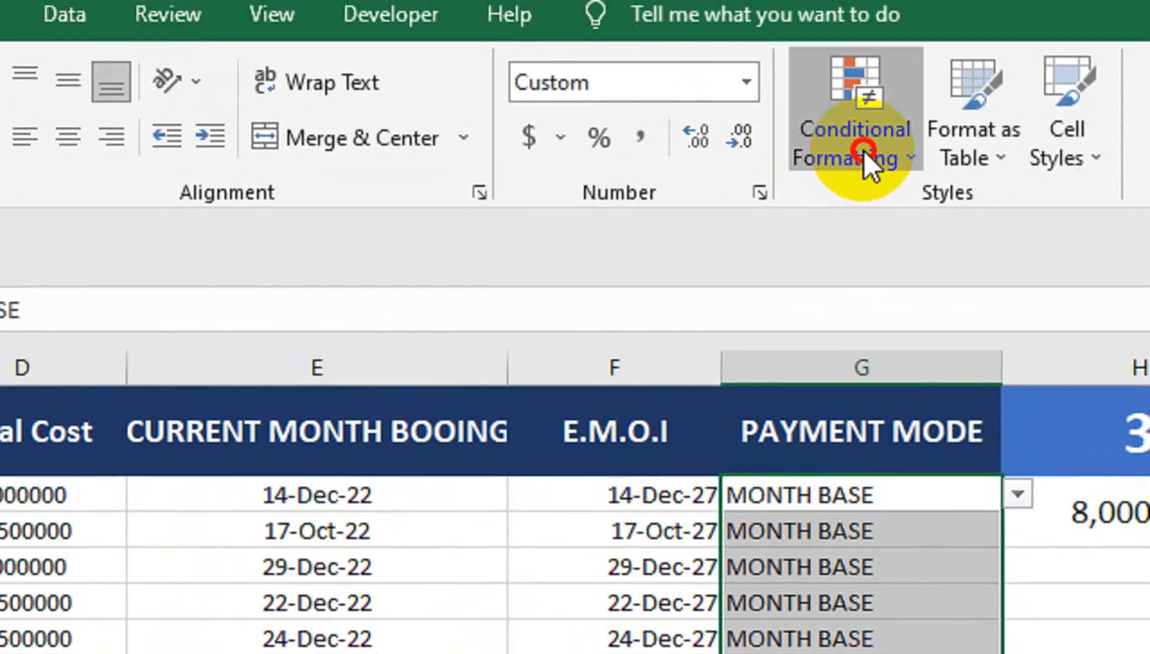
pyautogui.click(865, 159)
pyautogui.moveTo(864, 201)
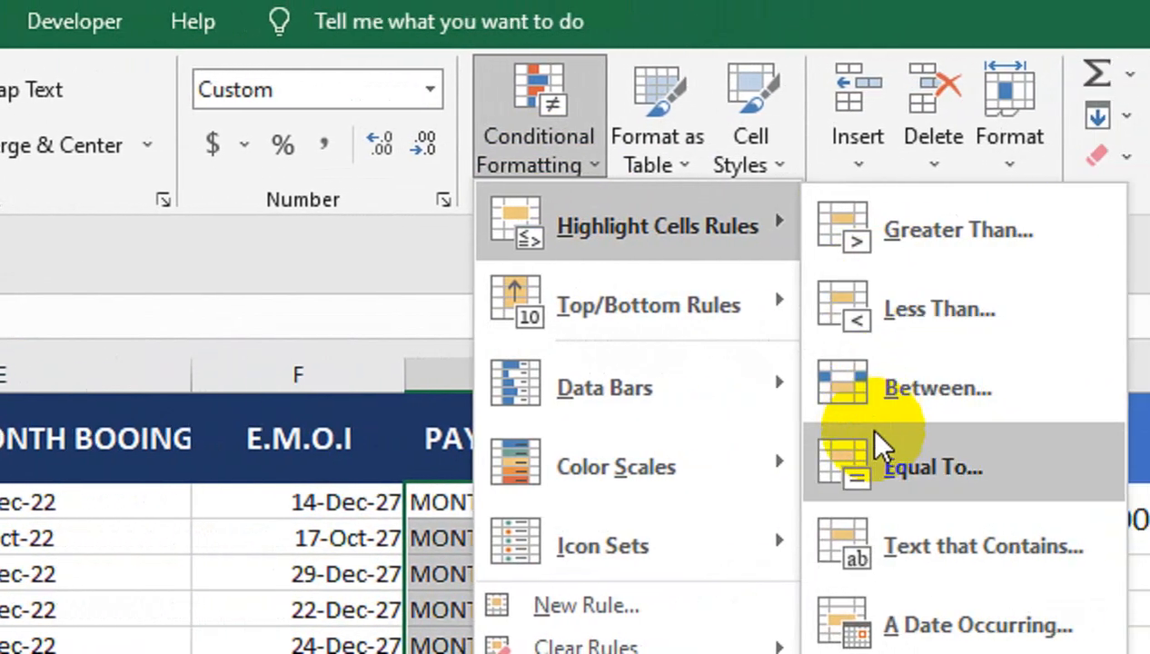
pyautogui.click(881, 456)
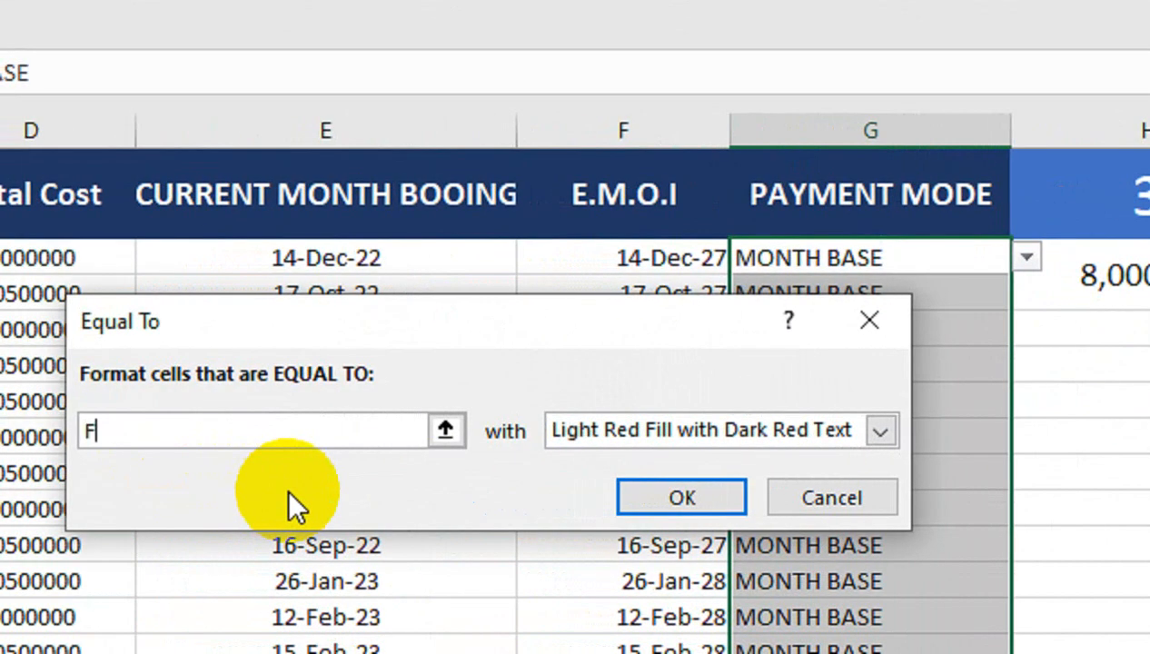
pyautogui.write('FUL PAYM')
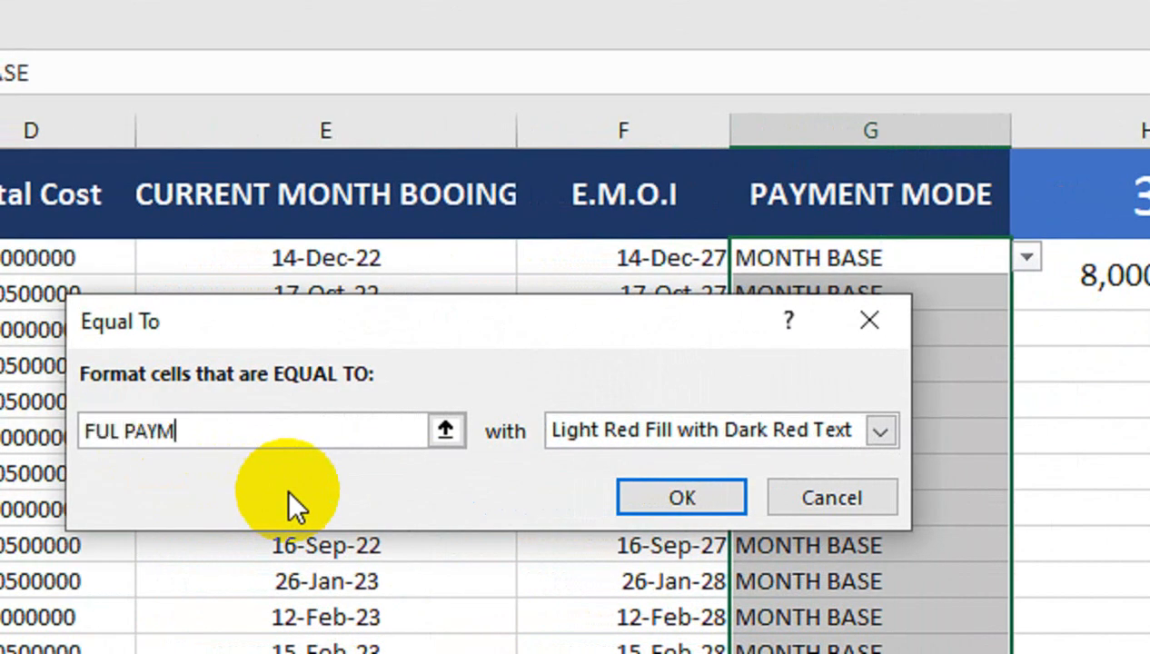
pyautogui.write('ETNS')
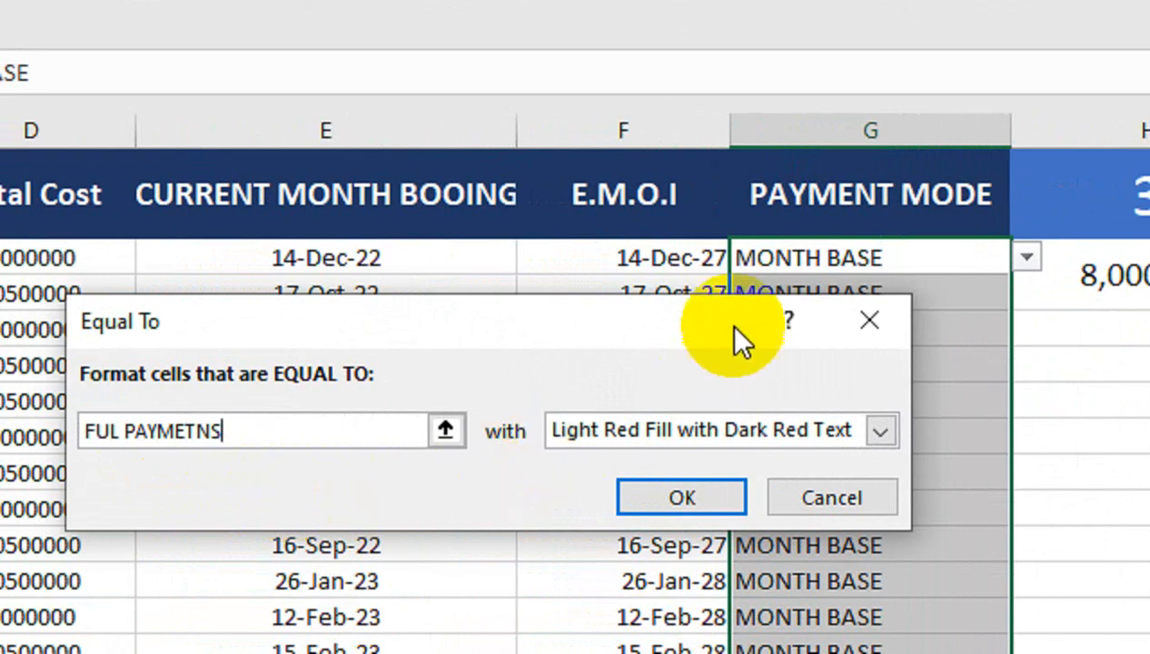
pyautogui.moveTo(687, 322); pyautogui.dragTo(509, 272)
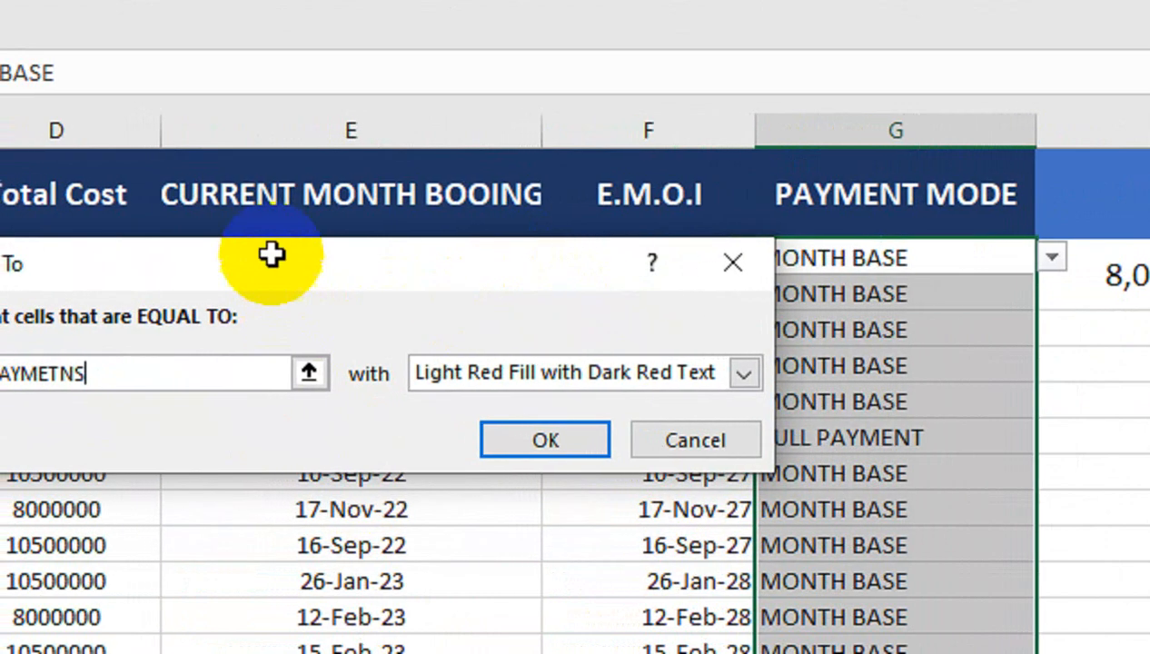
pyautogui.moveTo(276, 269); pyautogui.dragTo(226, 244)
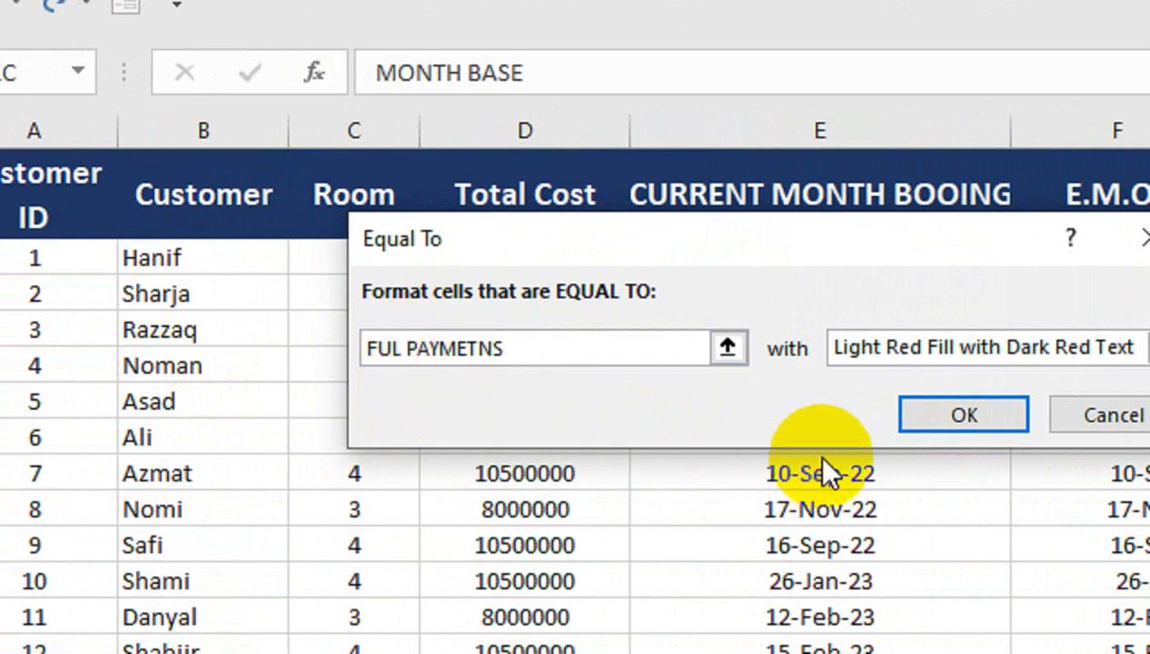
pyautogui.write('L')
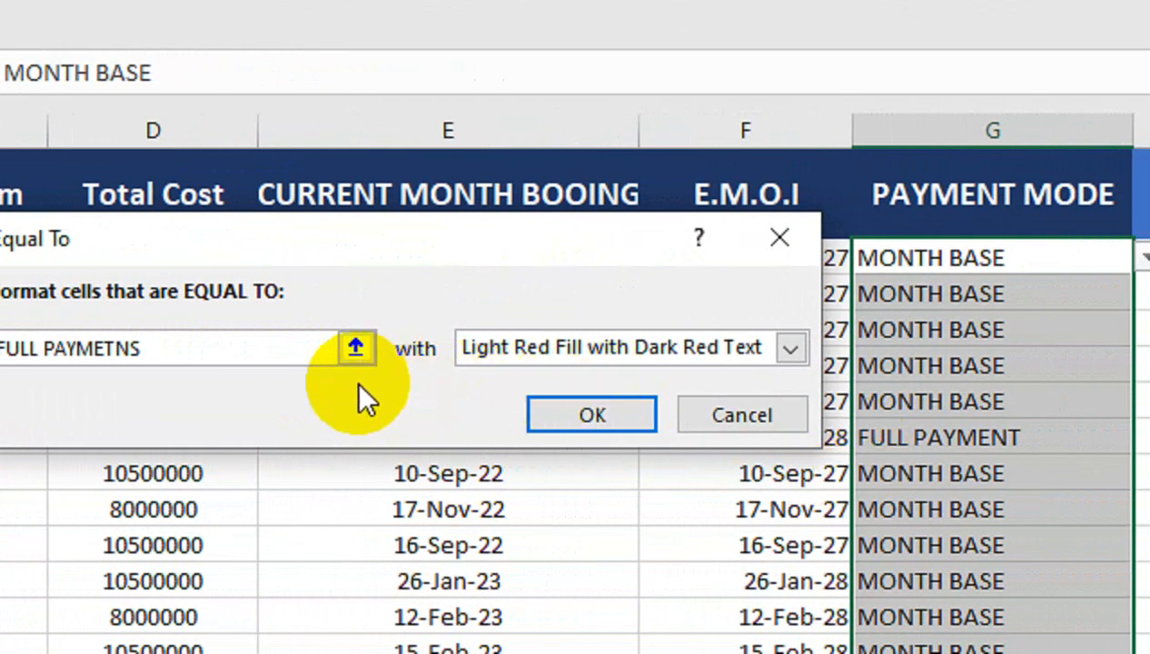
pyautogui.click(230, 346)
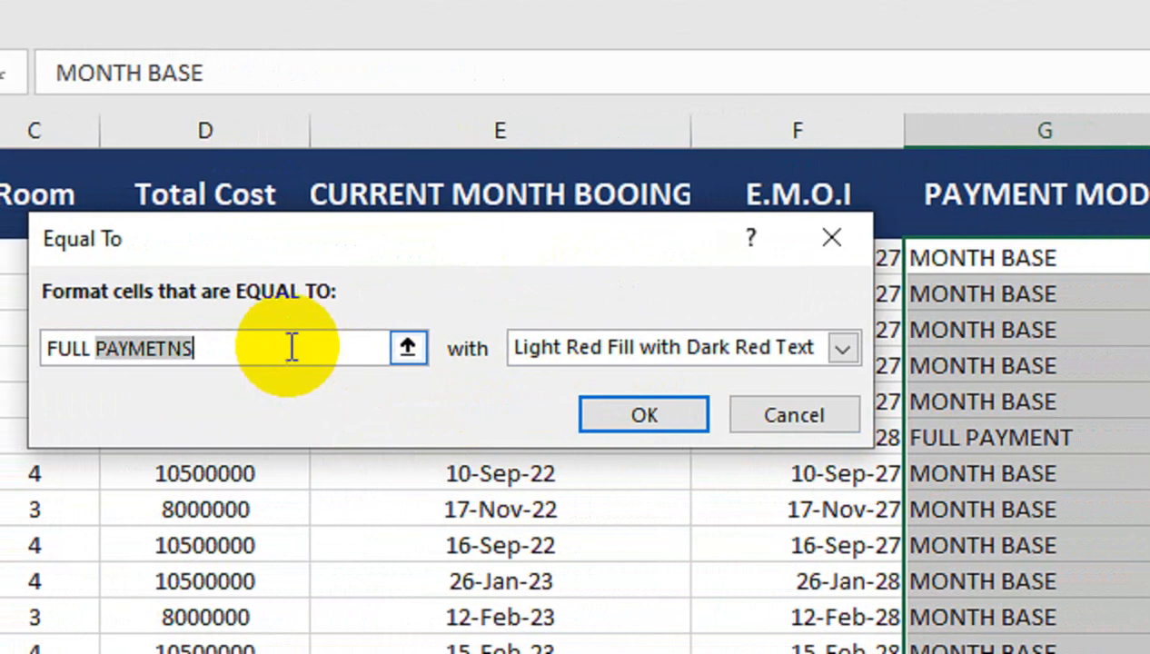
pyautogui.press('BackSpace')
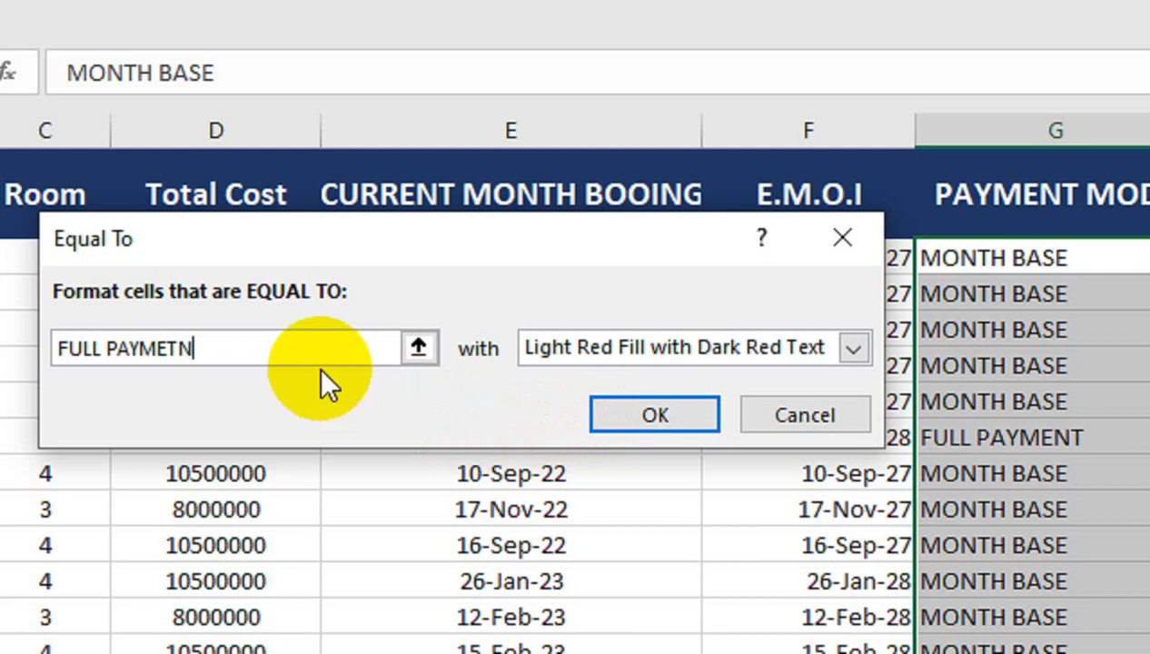
pyautogui.press('BackSpace')
pyautogui.press('BackSpace')
pyautogui.write('NT')
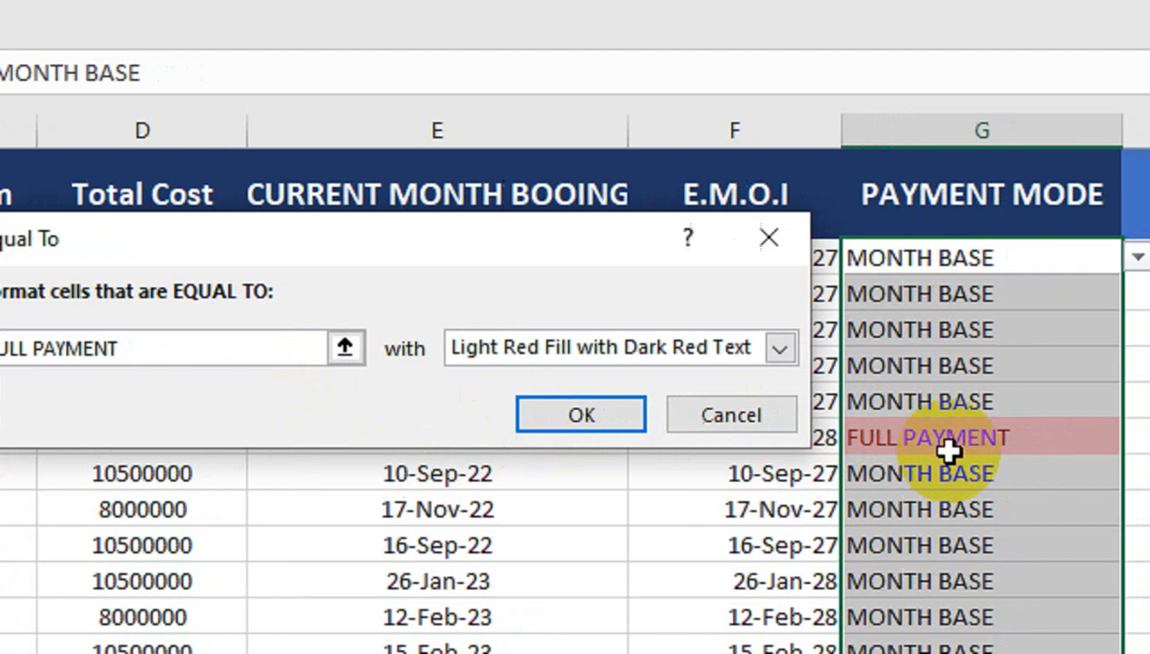
# Try Light Red Fill and Green Fill with Dark Green Text as the highlighting rule's format.
pyautogui.click(693, 347)
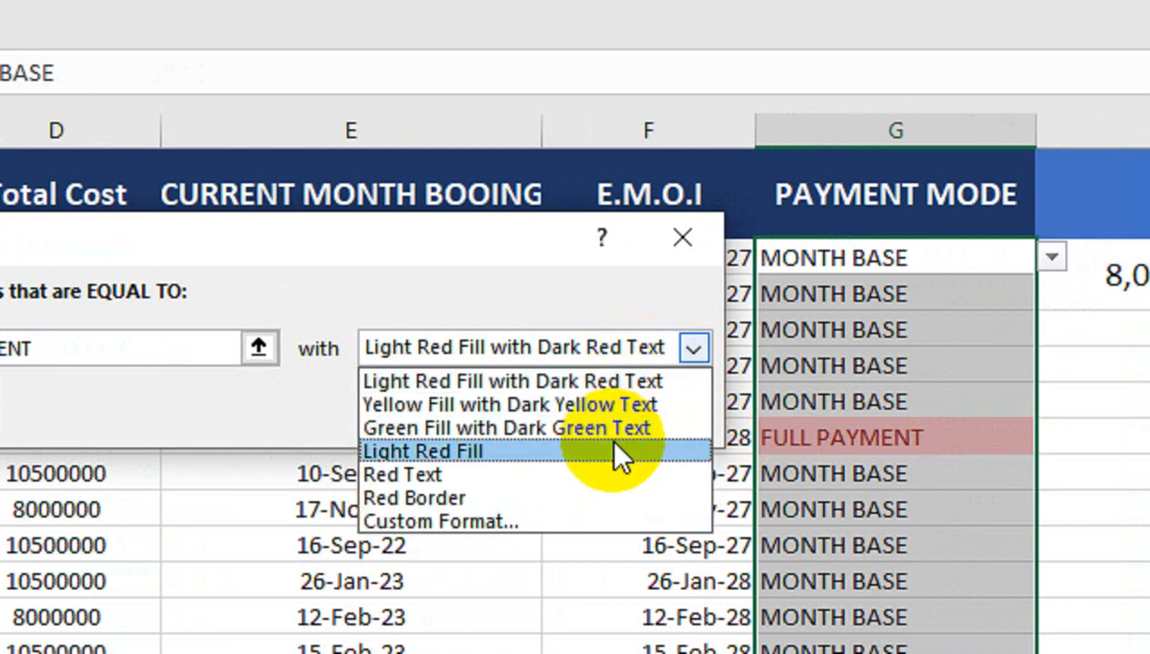
pyautogui.click(614, 452)
pyautogui.click(556, 352)
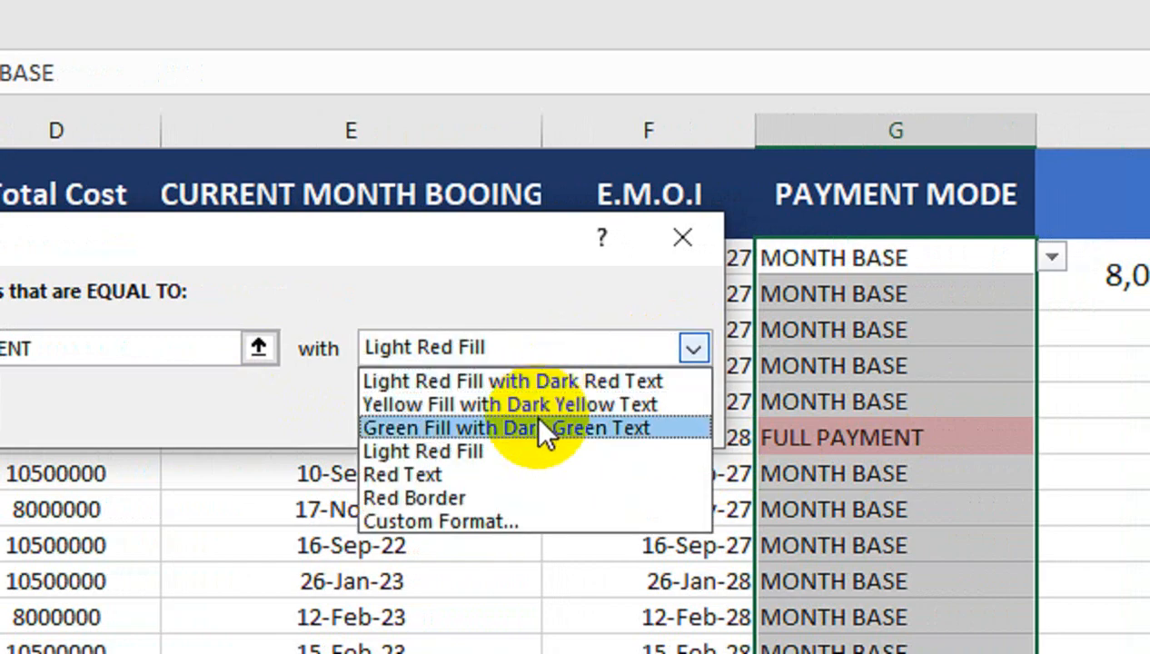
pyautogui.click(542, 426)
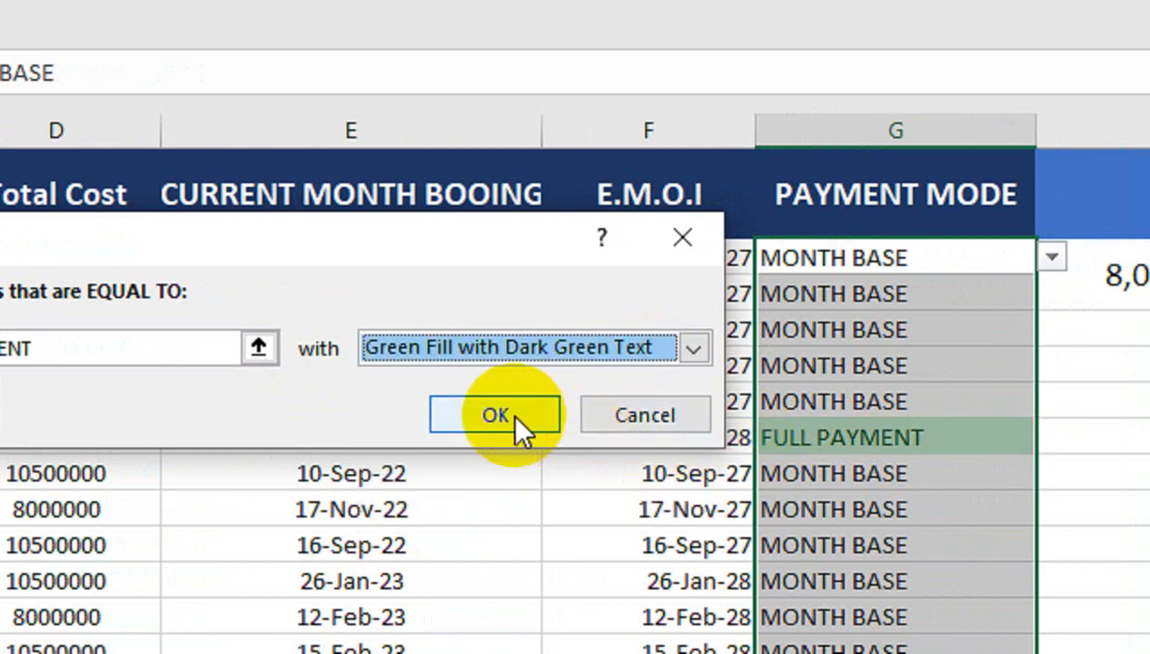
# Give the FULL PAYMENT rule a custom format with light green fill and bold dark green text, and apply it.
pyautogui.click(523, 347)
pyautogui.click(469, 511)
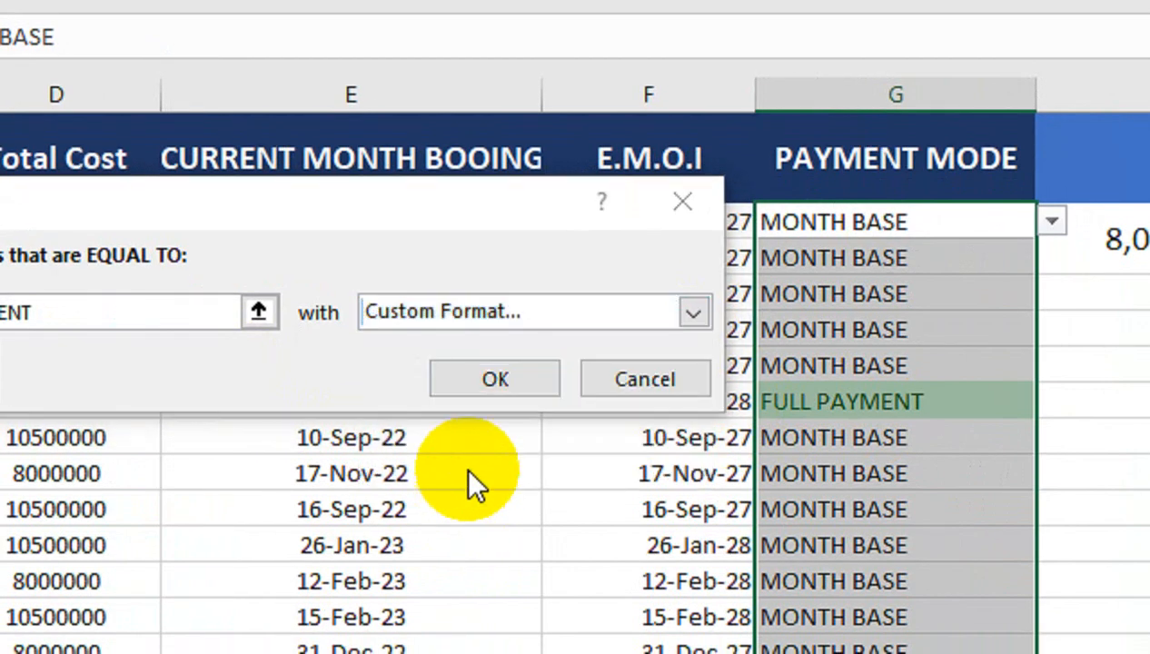
pyautogui.click(406, 12)
pyautogui.click(397, 377)
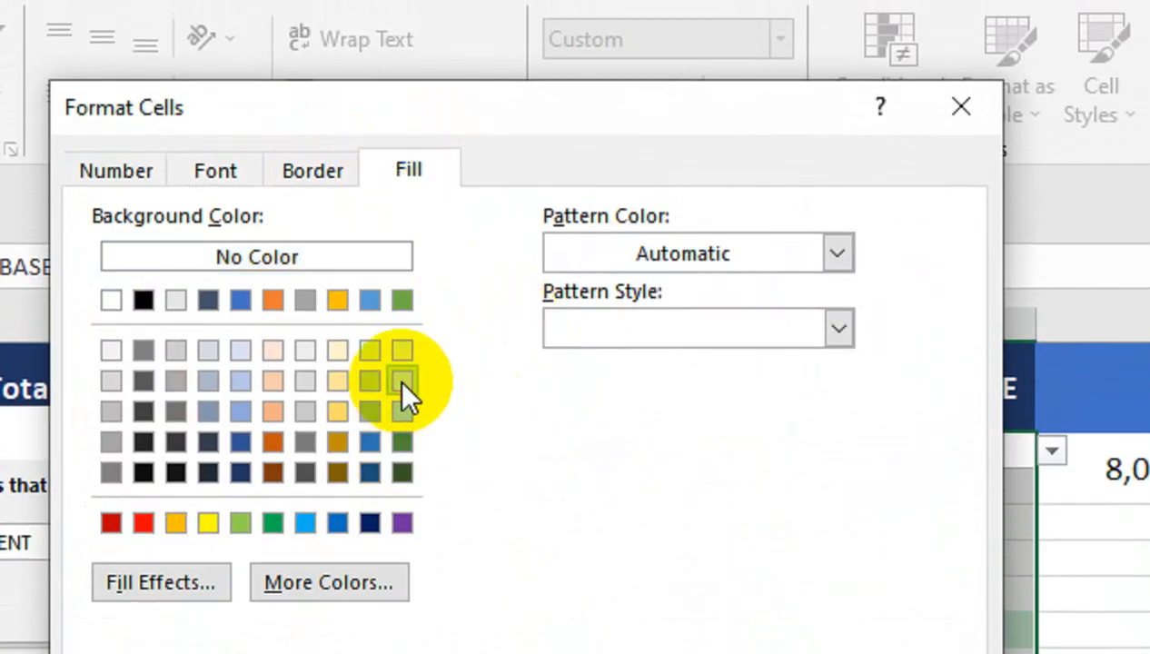
pyautogui.click(271, 178)
pyautogui.click(726, 473)
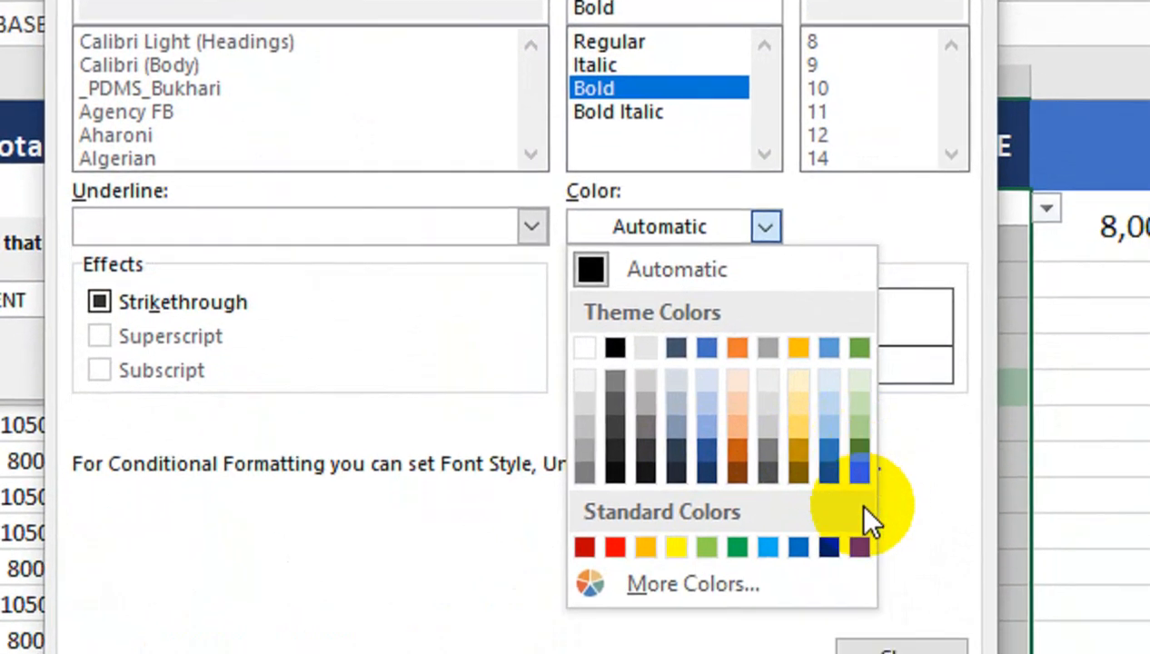
pyautogui.click(859, 470)
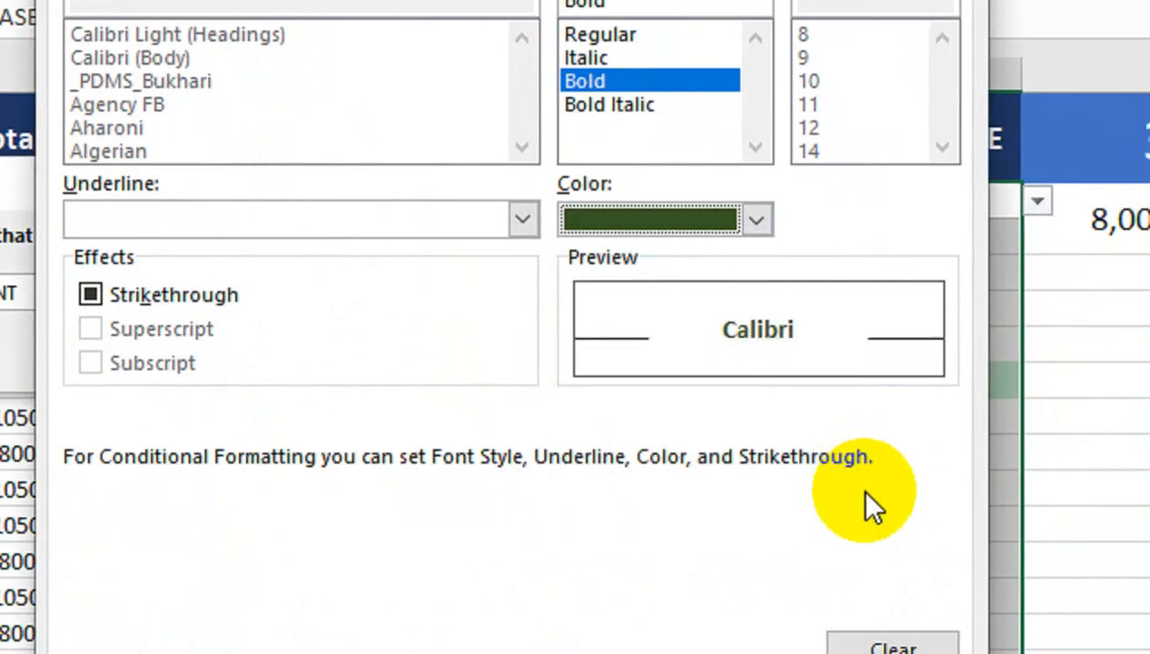
pyautogui.click(759, 498)
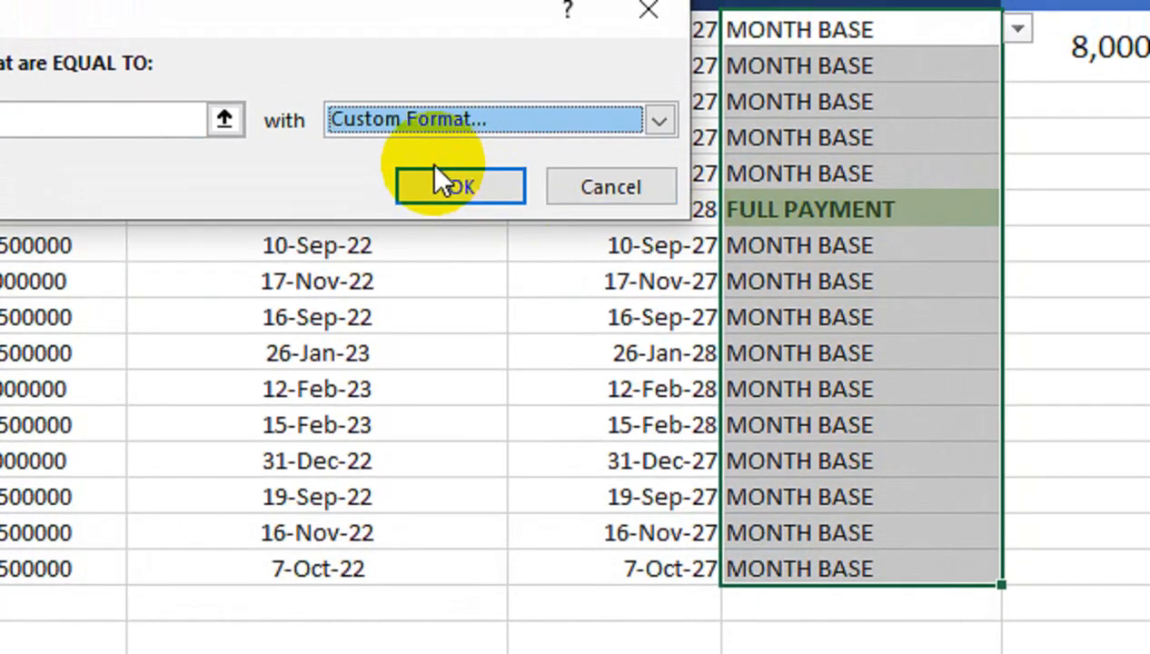
pyautogui.click(457, 141)
# Set the PAYMENT MODE of customer ID 12 to FULL PAYMENT.
pyautogui.click(818, 192)
pyautogui.click(903, 424)
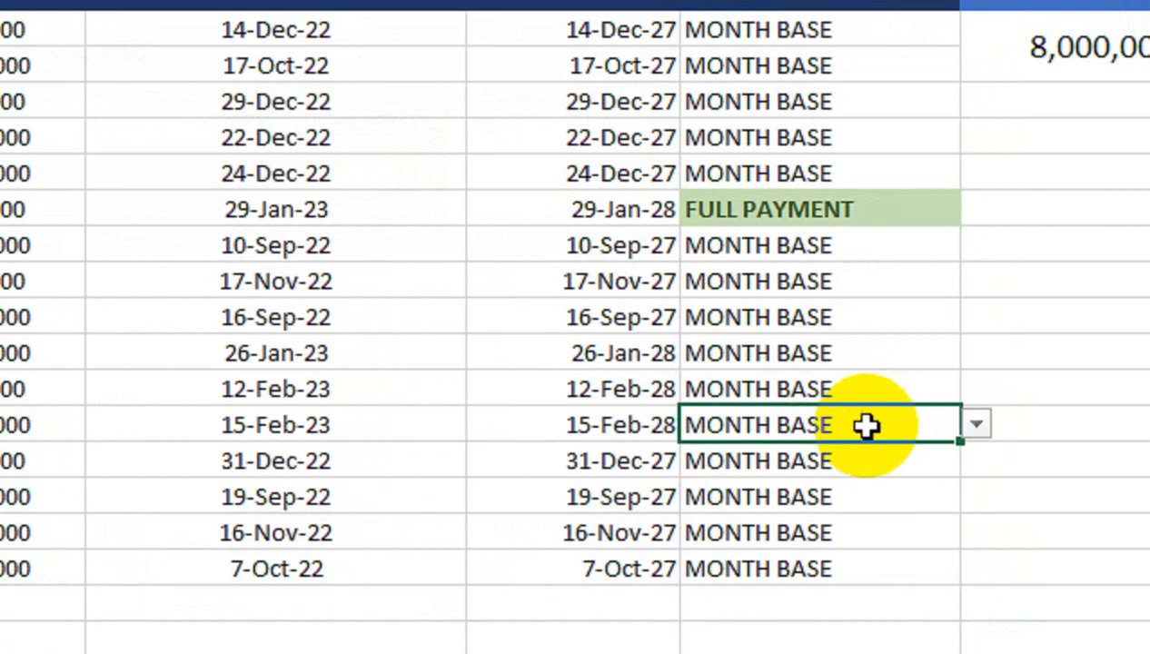
pyautogui.click(1018, 425)
pyautogui.click(975, 476)
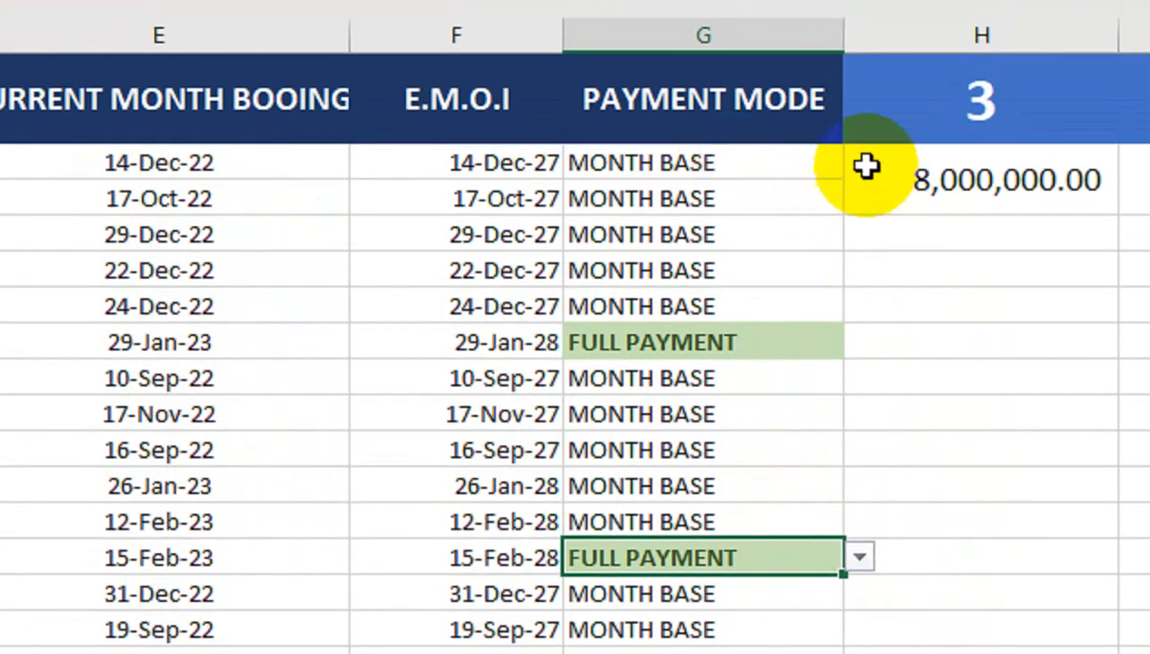
# Insert a new column between PAYMENT MODE and the BEDROOM table and select its header cell H2.
pyautogui.click(896, 27)
pyautogui.rightClick(893, 38)
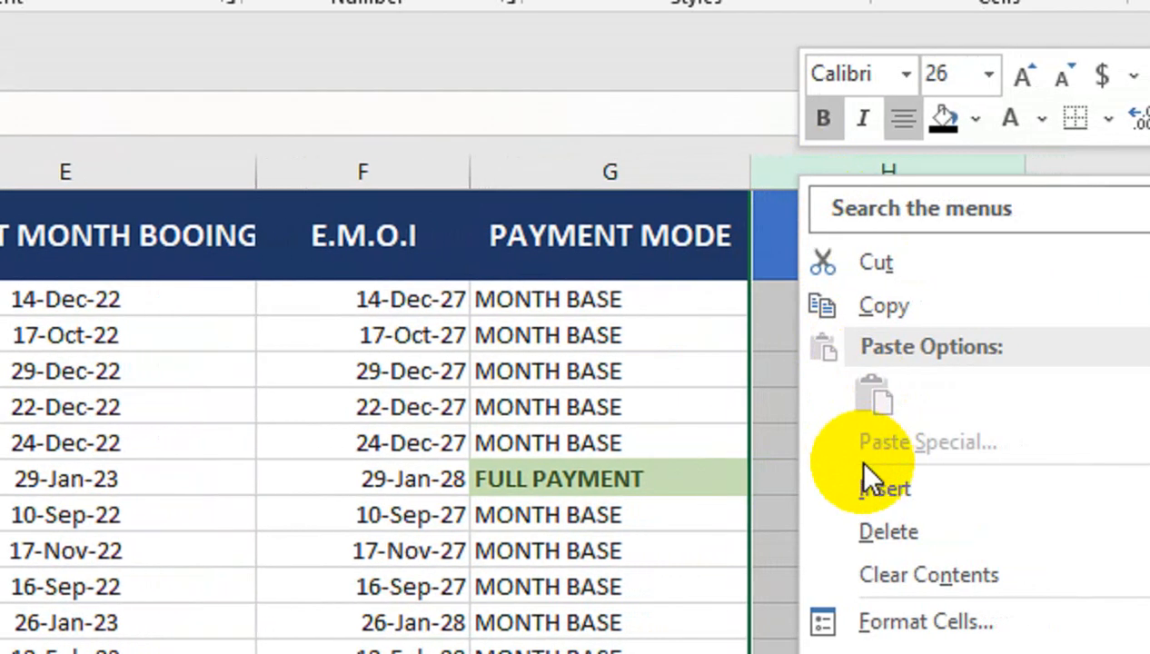
pyautogui.click(925, 488)
pyautogui.click(840, 234)
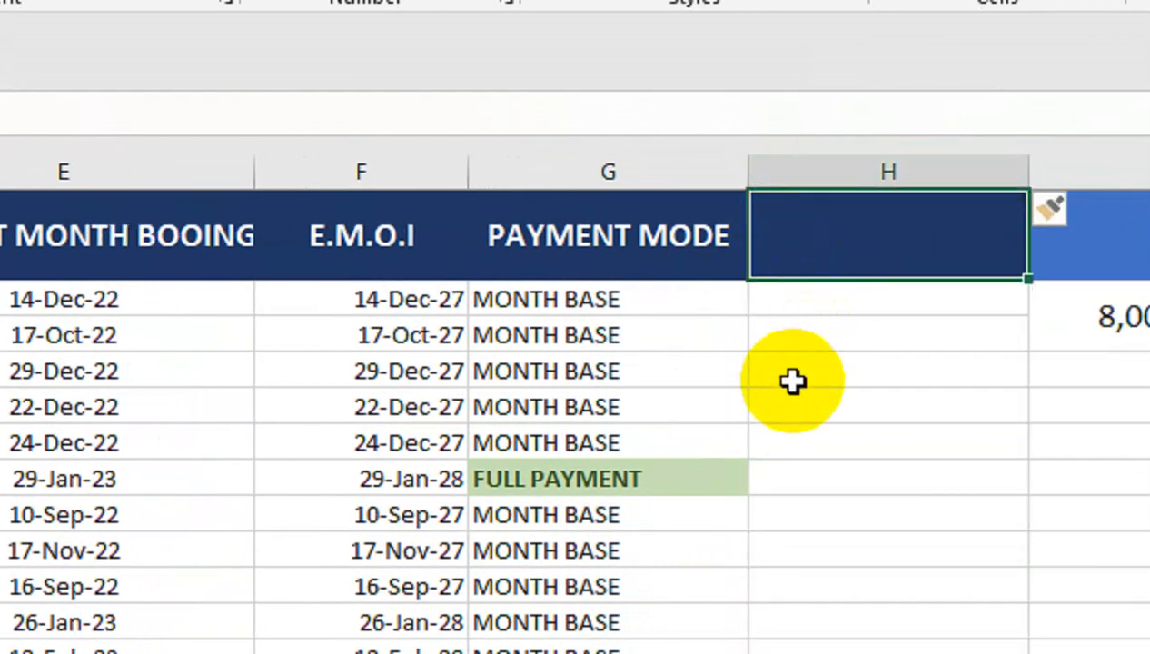
# Title the new column H PAYMENT RECIVE and clear the data validation from its cells H3:H18.
pyautogui.write('PAYMENT RECIVE')
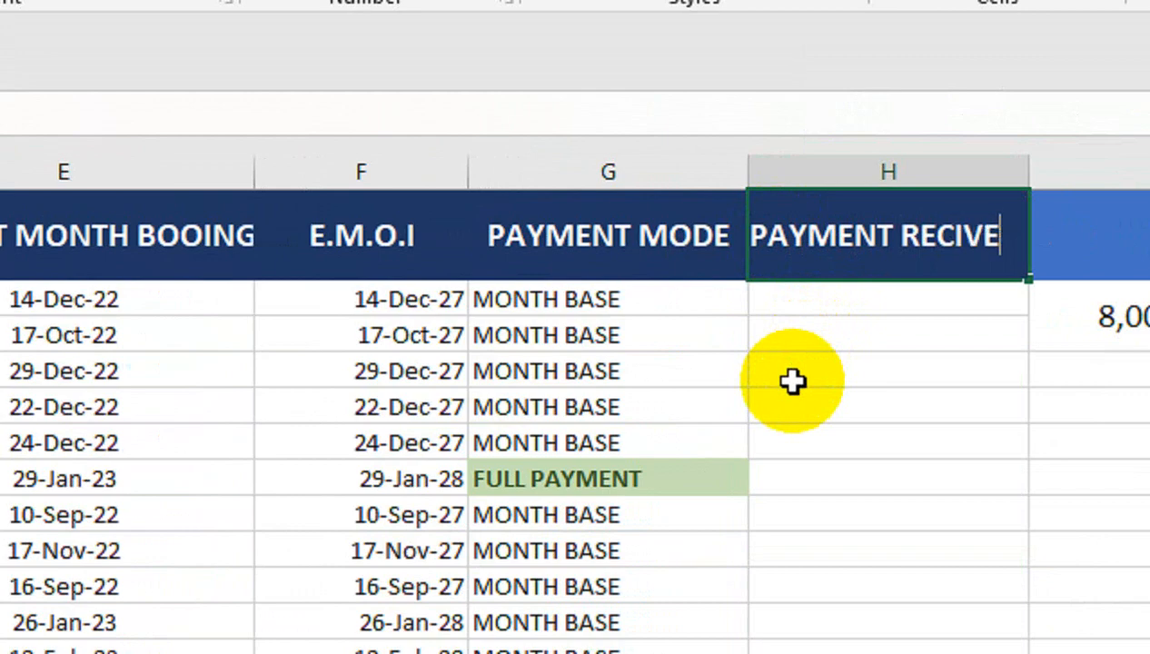
pyautogui.press('Return')
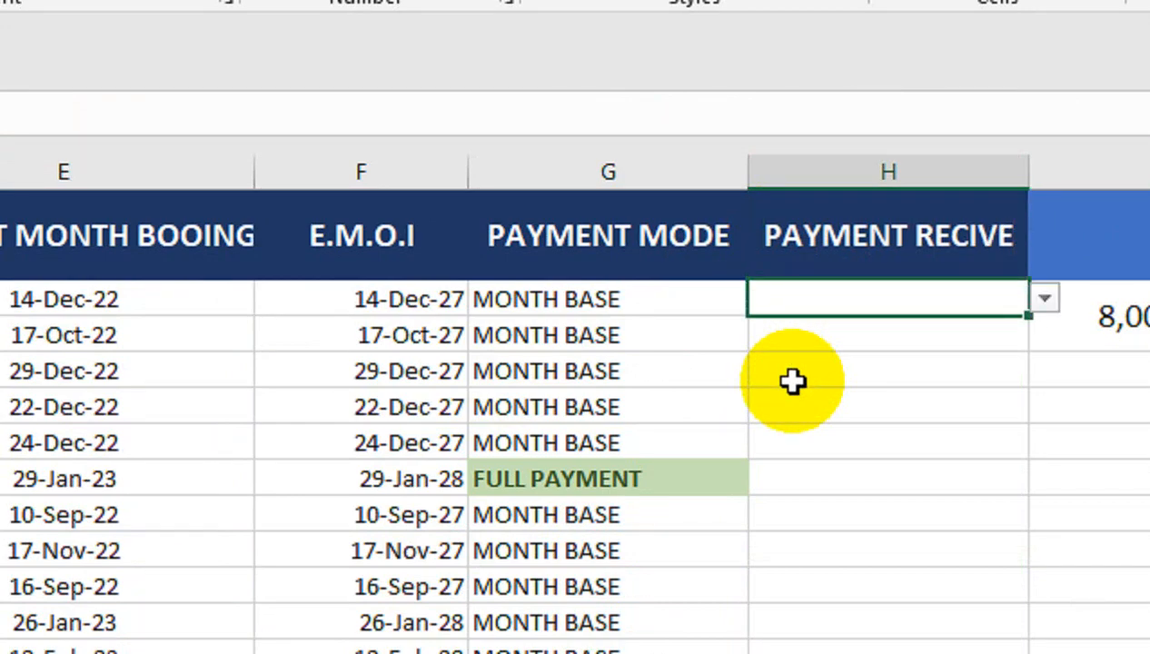
pyautogui.moveTo(917, 302); pyautogui.dragTo(848, 490)
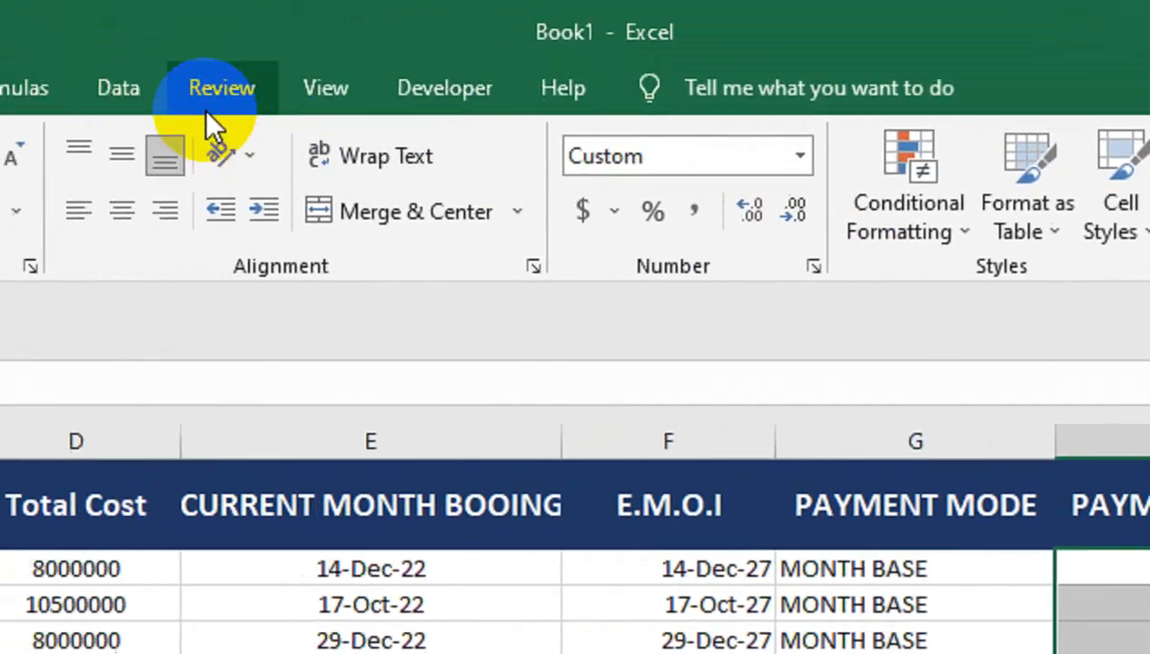
pyautogui.click(118, 87)
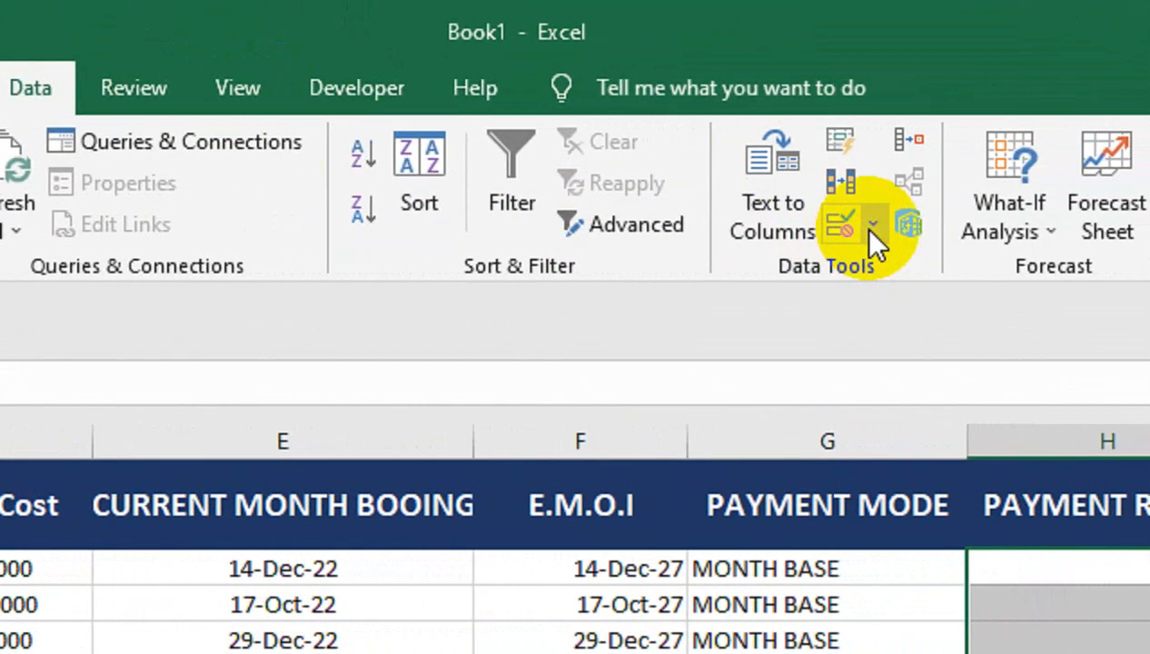
pyautogui.click(859, 225)
pyautogui.click(867, 272)
pyautogui.click(263, 503)
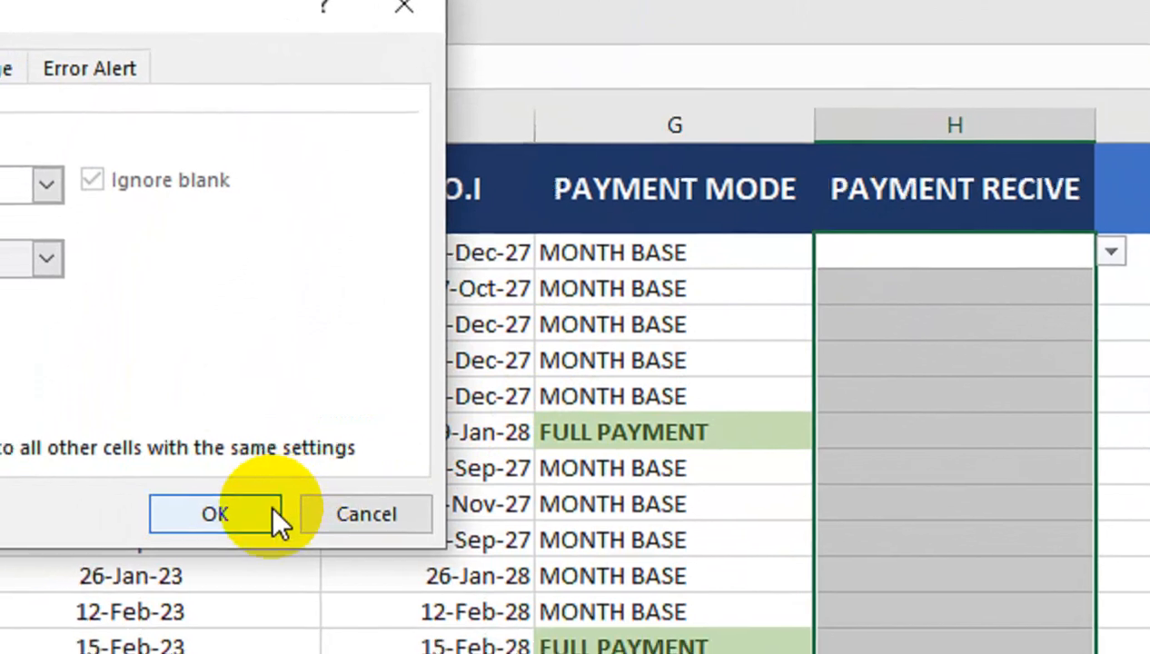
pyautogui.click(272, 509)
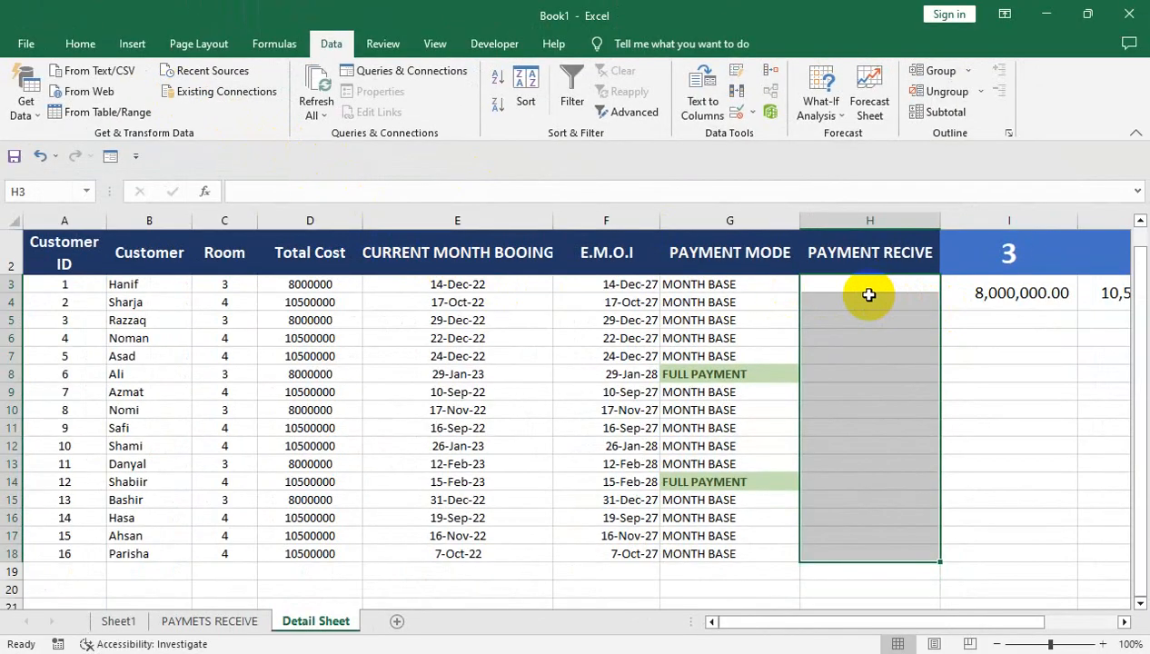
pyautogui.click(856, 287)
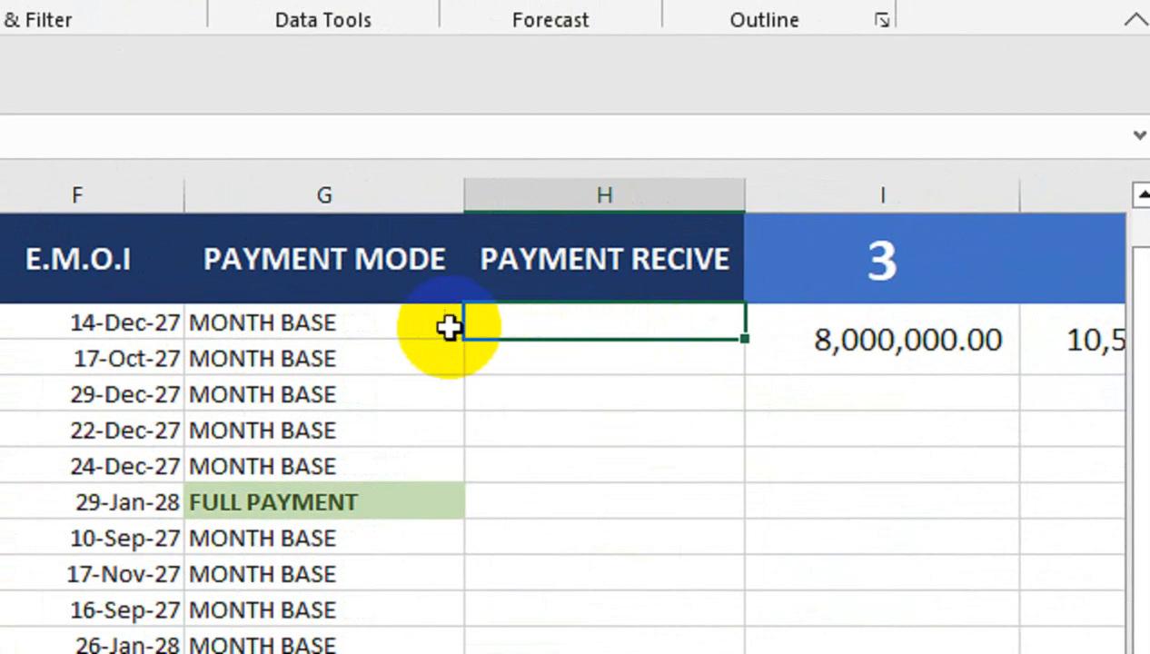
pyautogui.write('=IF')
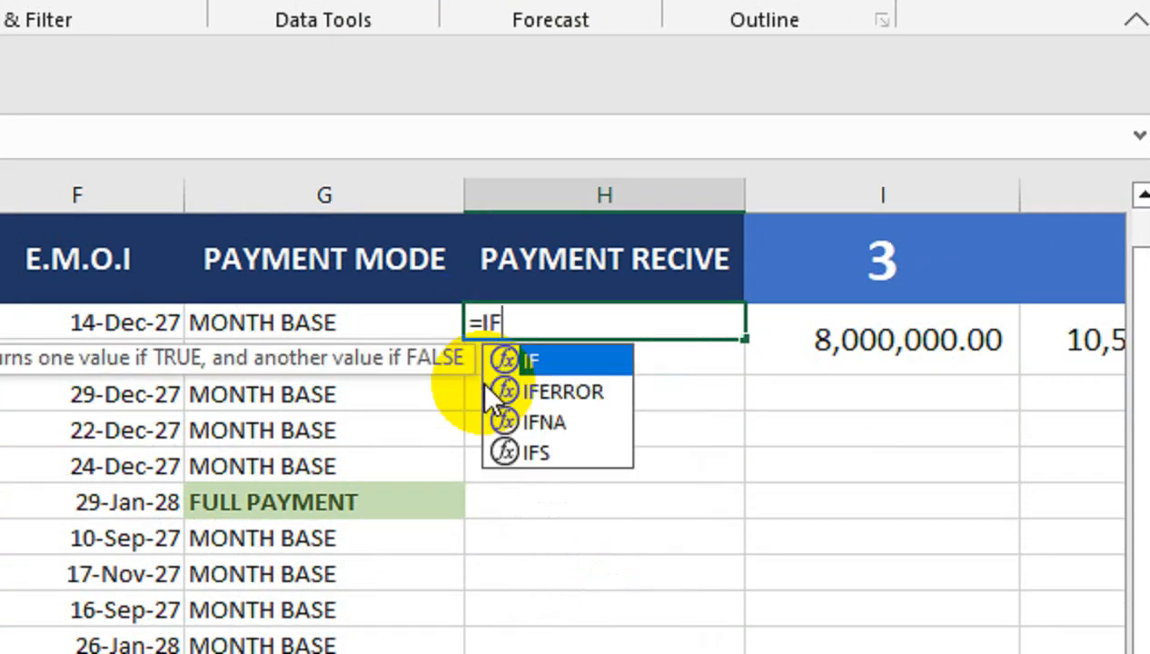
pyautogui.press('BackSpace')
pyautogui.press('BackSpace')
pyautogui.press('BackSpace')
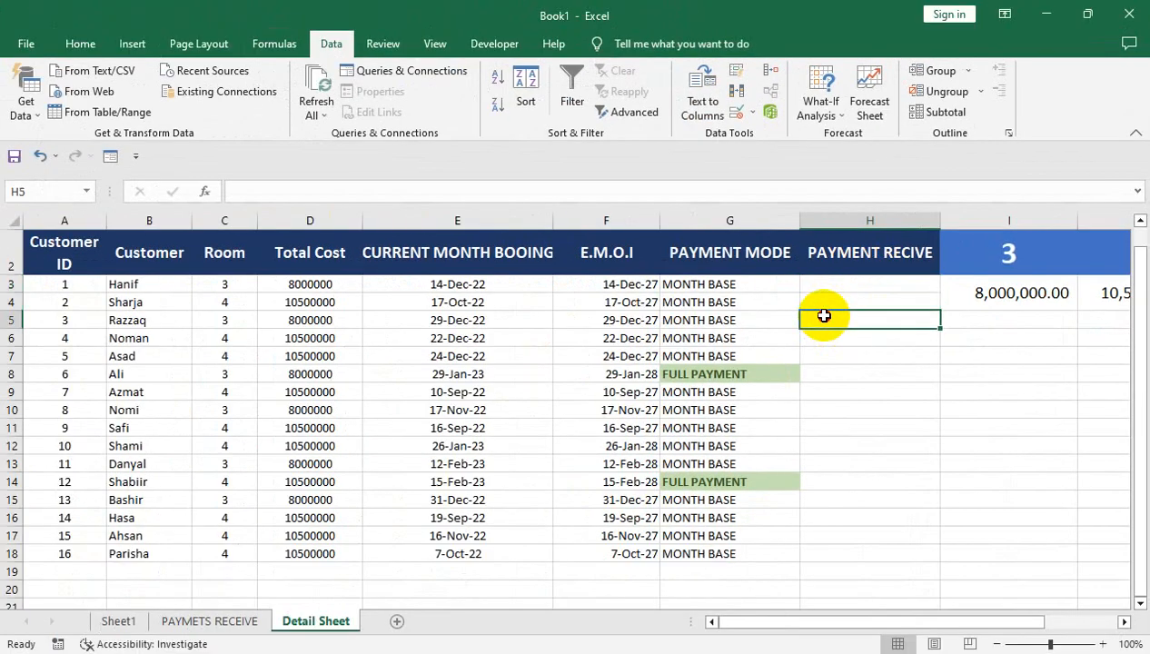
# Merge and center the BOOKING DETAIL title across A1:H1, set its font size to 72 and make row 1 taller.
pyautogui.moveTo(823, 315); pyautogui.dragTo(93, 240)
pyautogui.click(589, 239)
pyautogui.click(81, 43)
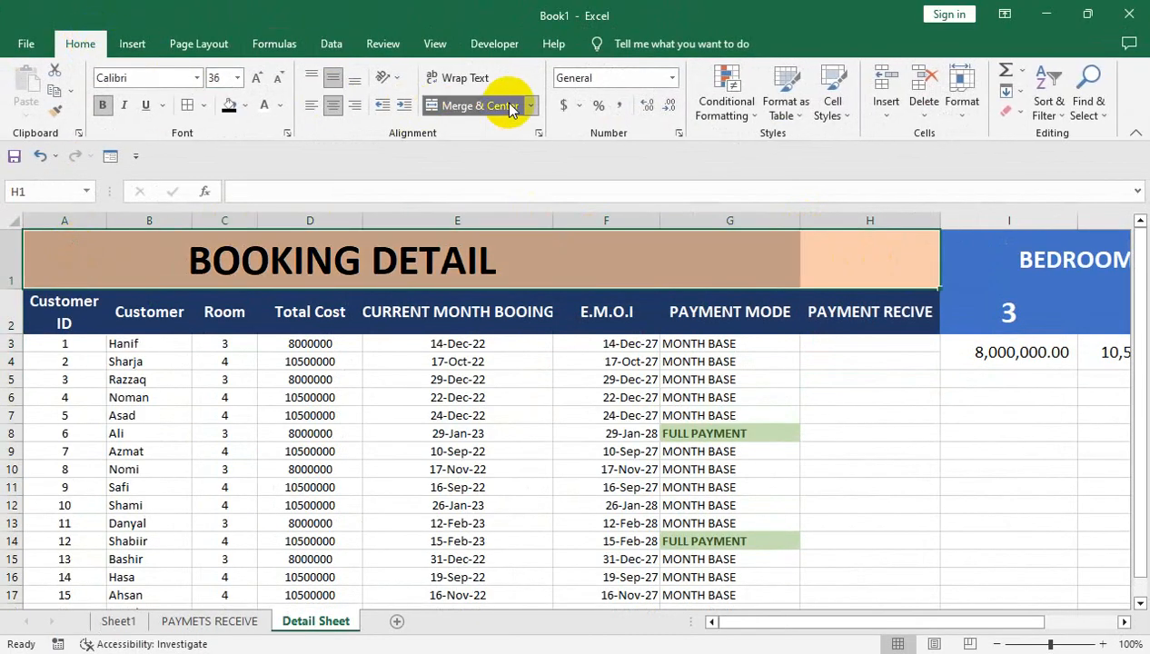
pyautogui.click(486, 105)
pyautogui.click(259, 82)
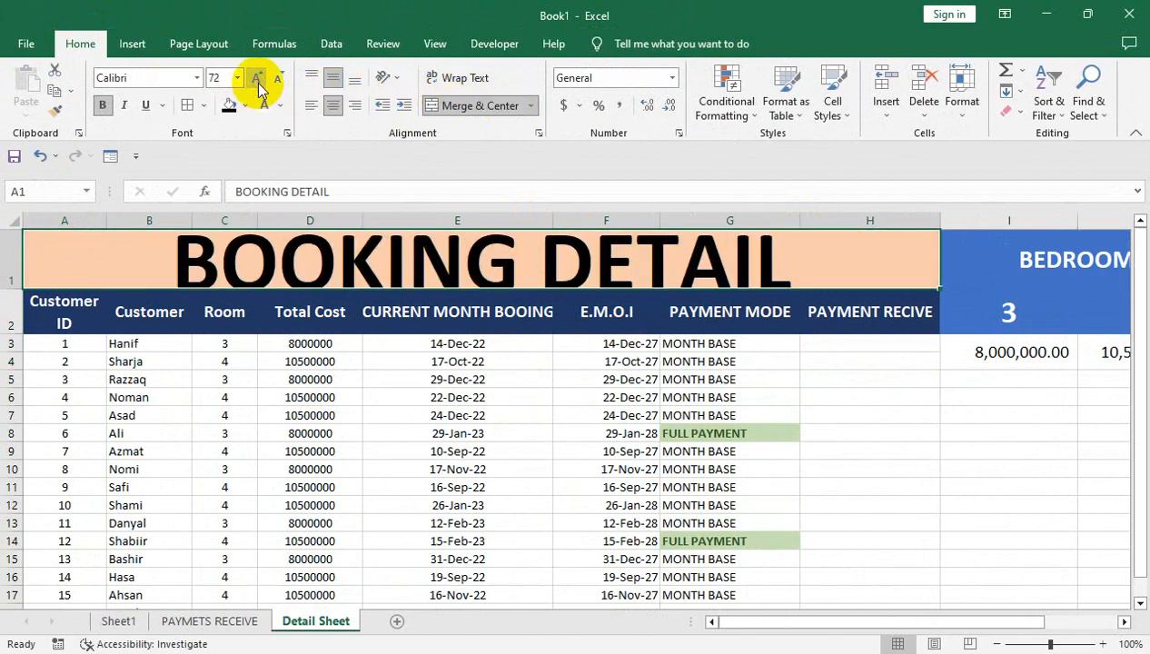
pyautogui.moveTo(6, 290); pyautogui.dragTo(8, 324)
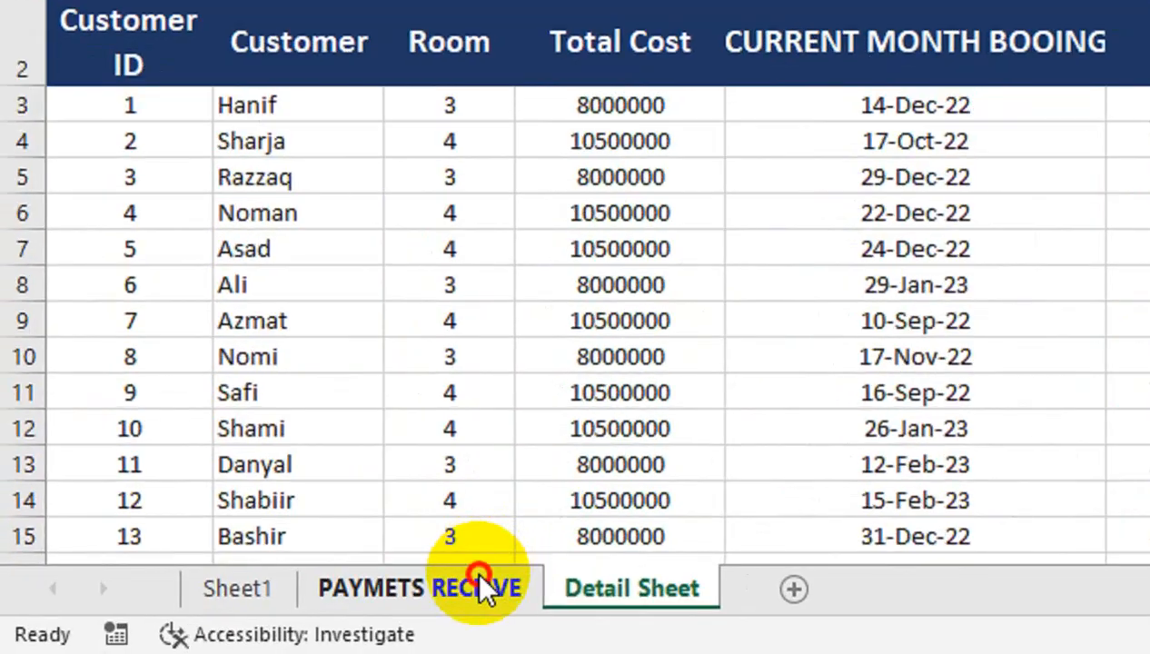
pyautogui.click(486, 589)
pyautogui.moveTo(481, 223); pyautogui.dragTo(170, 185)
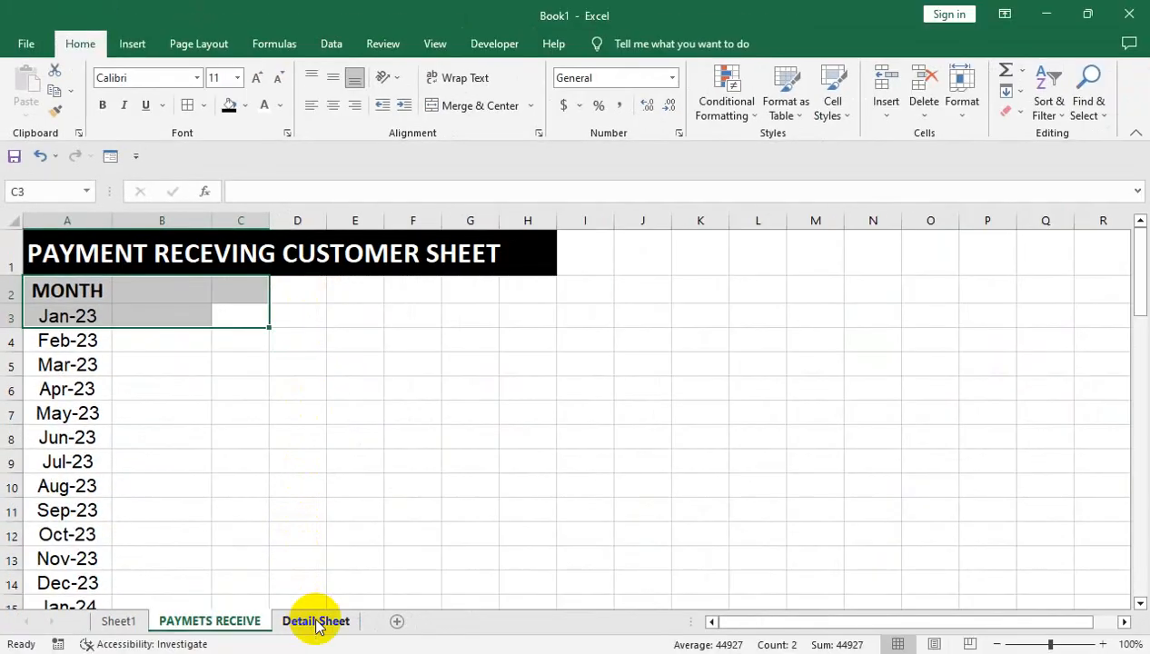
pyautogui.click(313, 621)
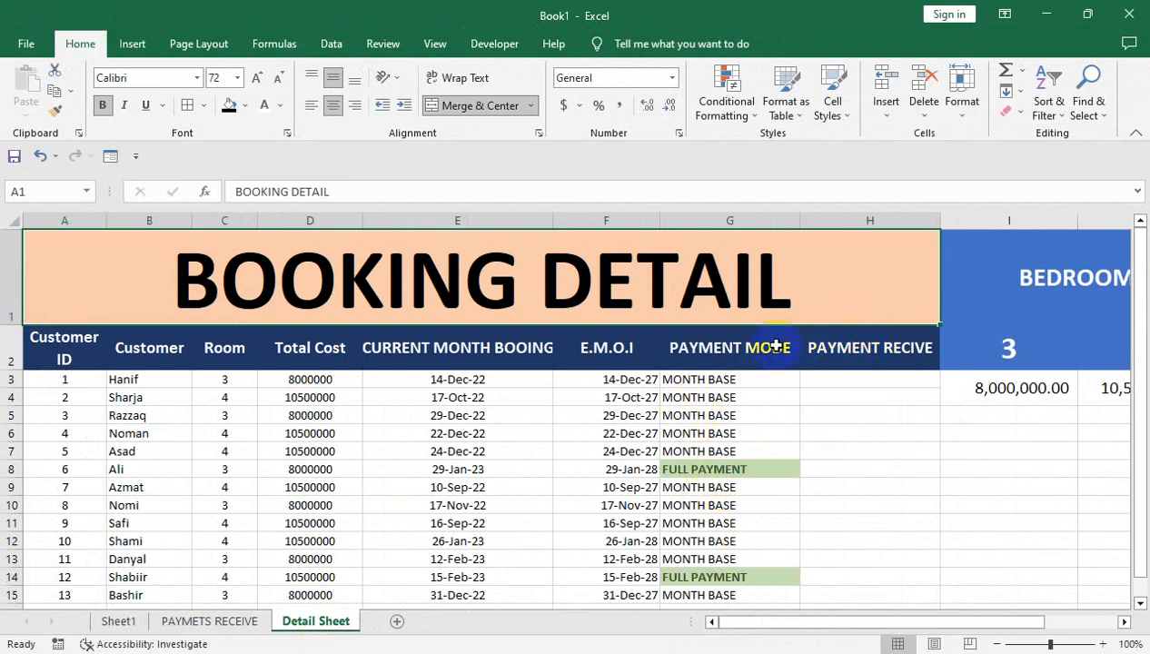
# Check the data validation list source of the Sn cell A2 on Sheet1.
pyautogui.click(93, 623)
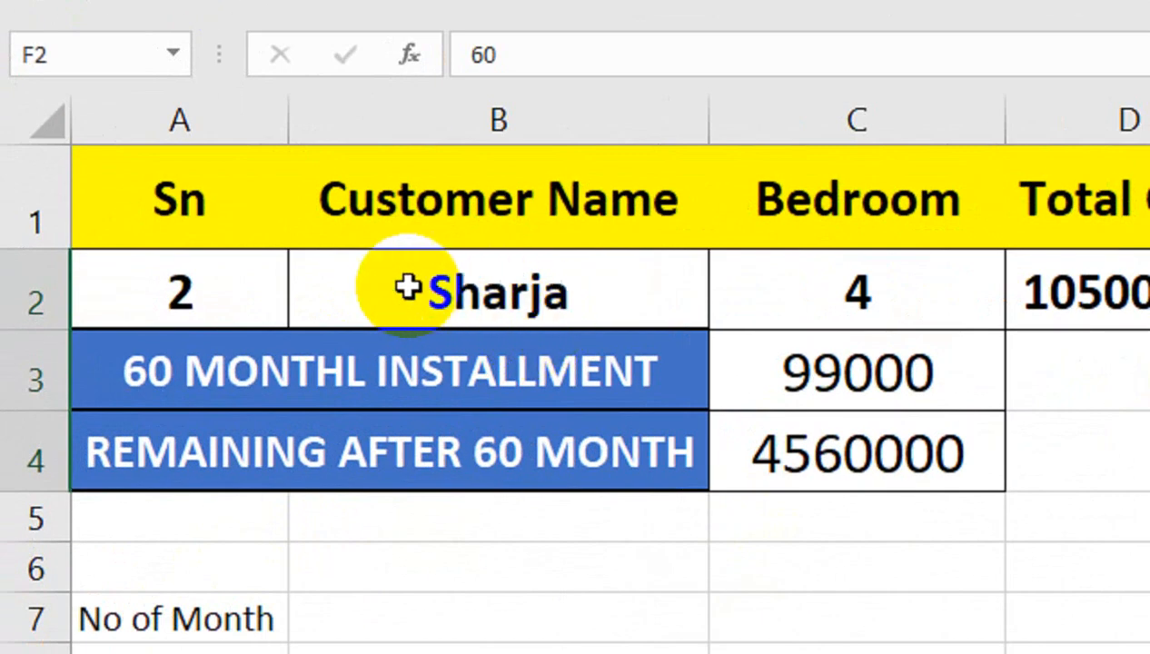
pyautogui.click(101, 314)
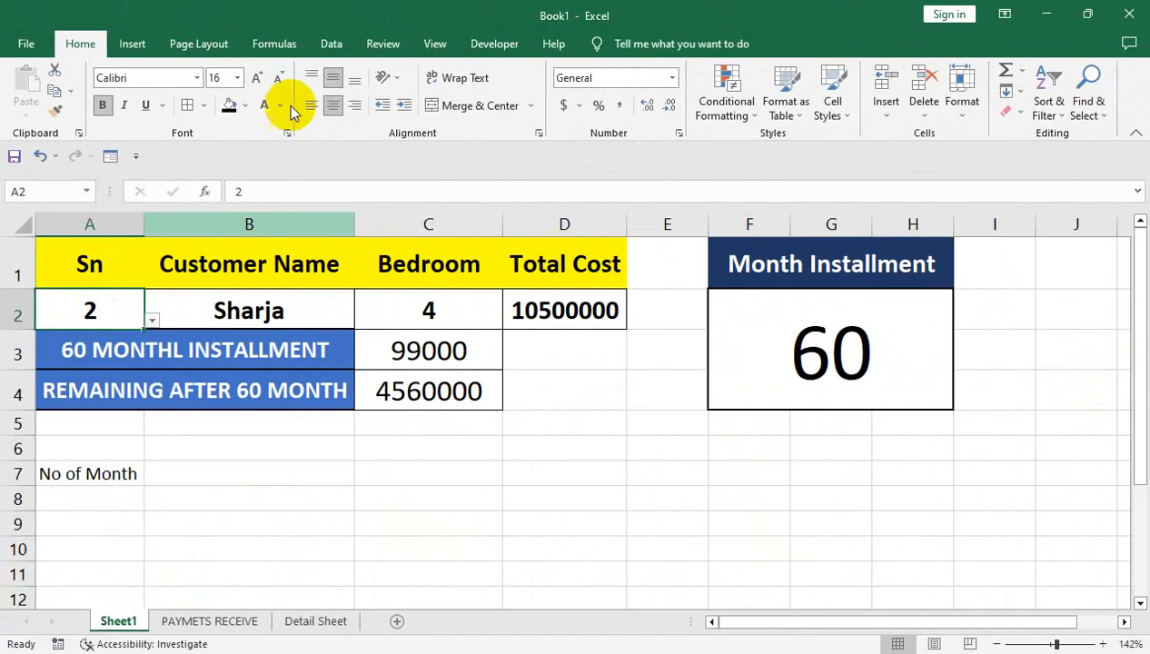
pyautogui.click(320, 53)
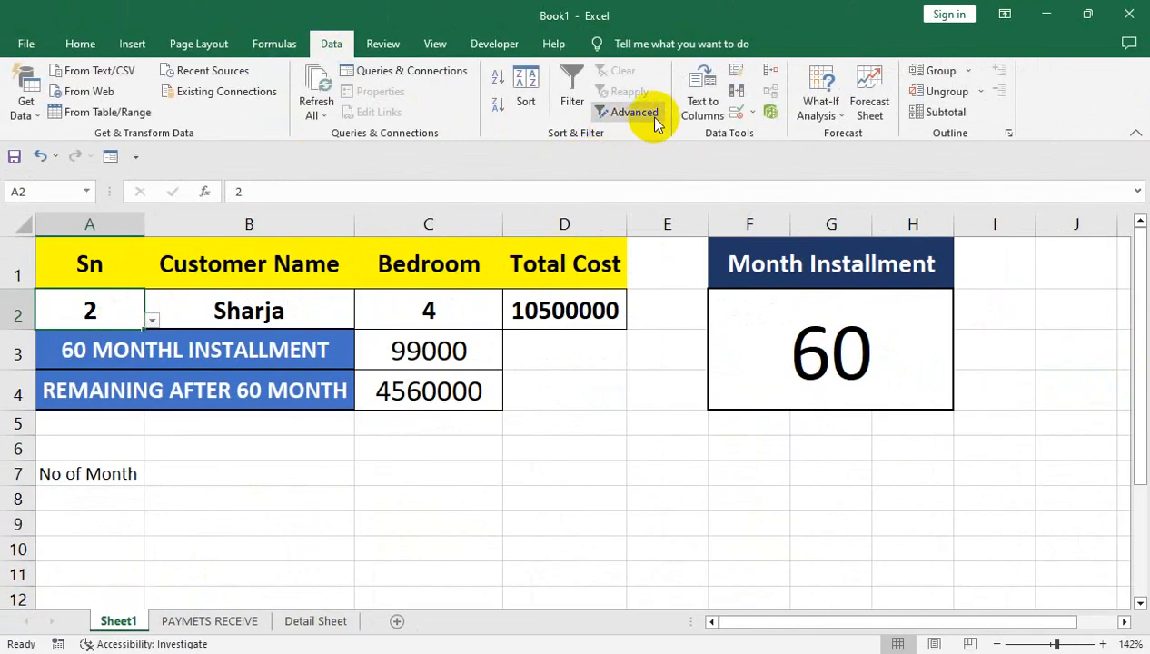
pyautogui.click(747, 107)
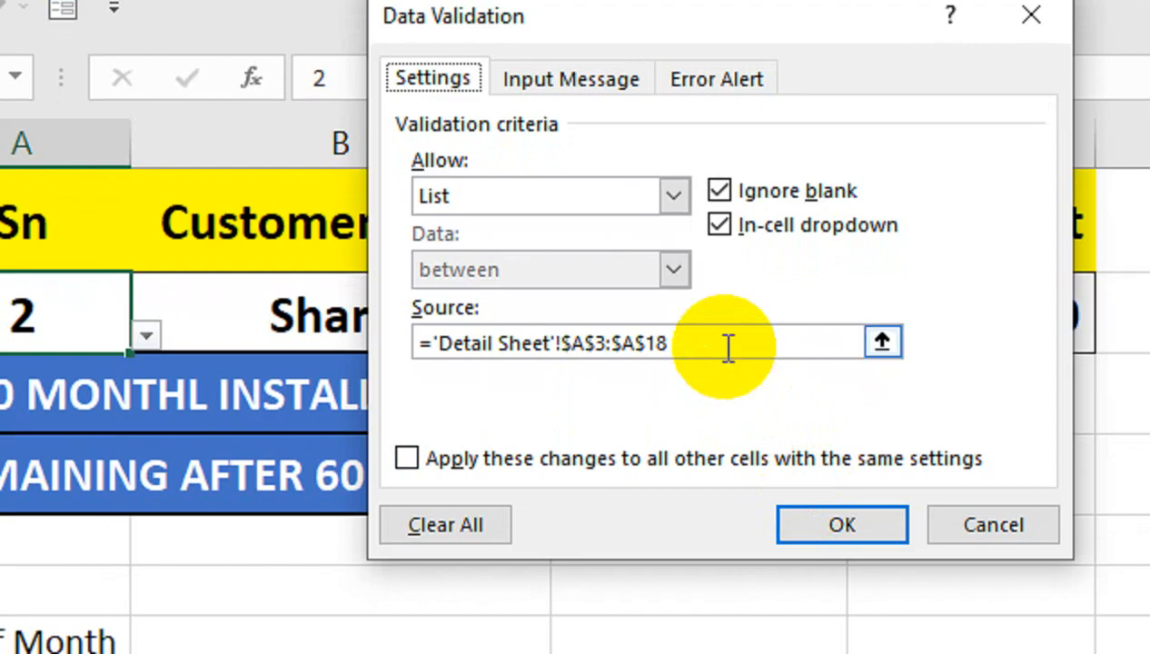
pyautogui.click(422, 372)
pyautogui.moveTo(481, 341); pyautogui.dragTo(437, 342)
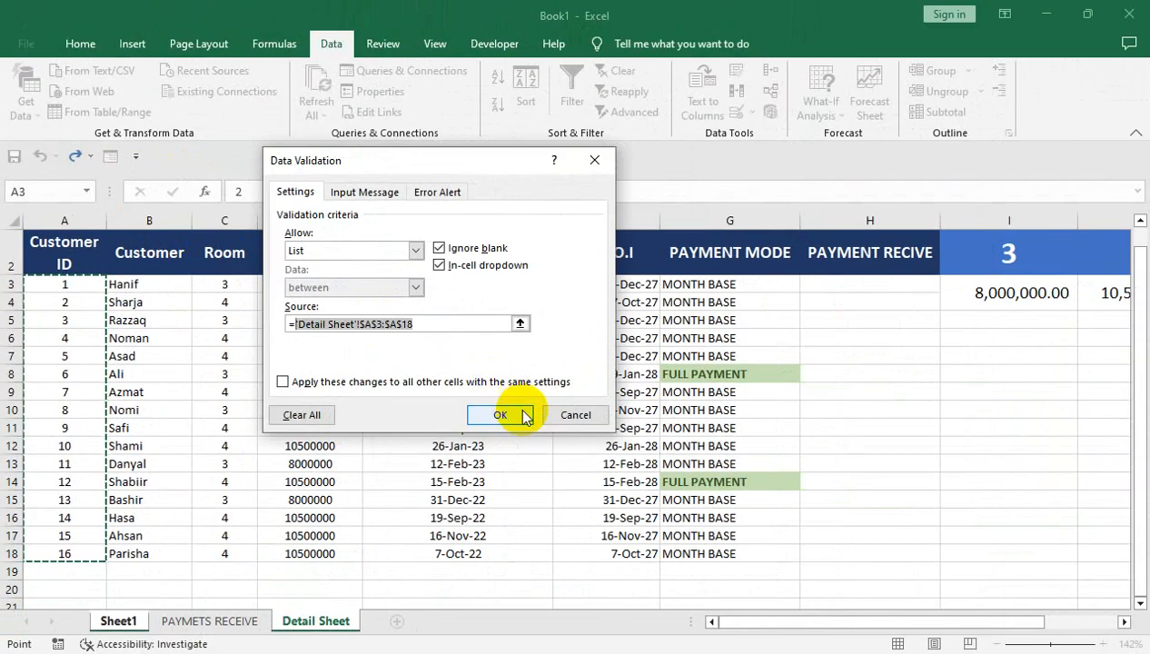
pyautogui.click(1000, 323)
# Choose 6 as the Sn in cell A2 on Sheet1.
pyautogui.click(150, 324)
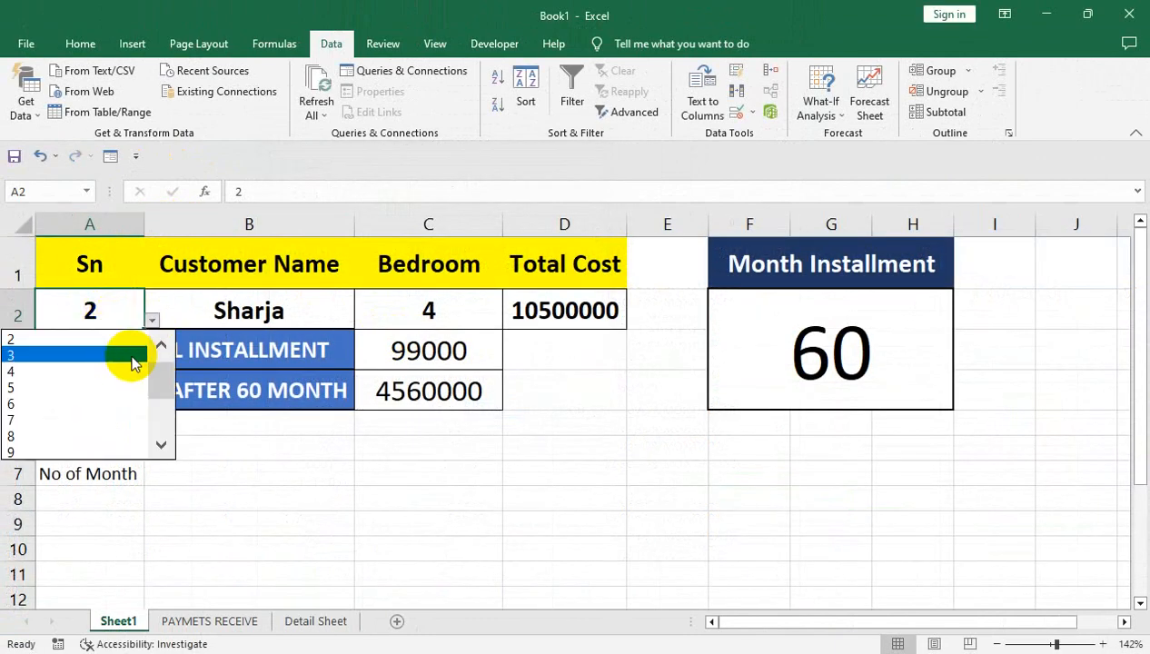
pyautogui.click(310, 304)
pyautogui.click(147, 295)
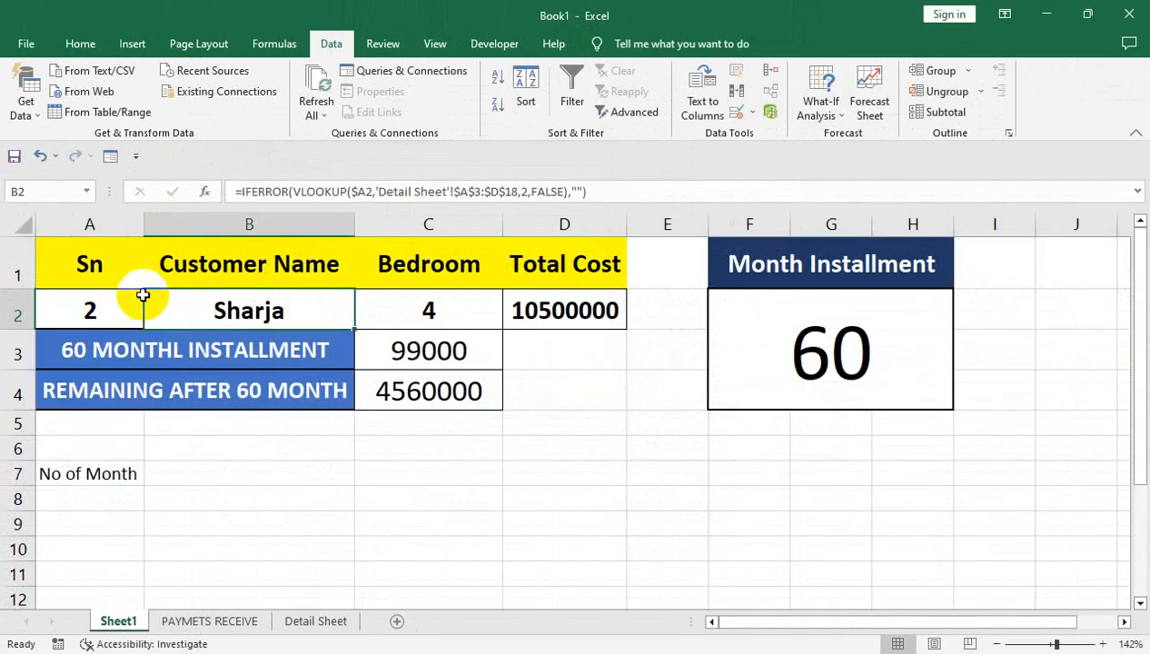
pyautogui.click(110, 323)
pyautogui.click(148, 324)
pyautogui.click(115, 406)
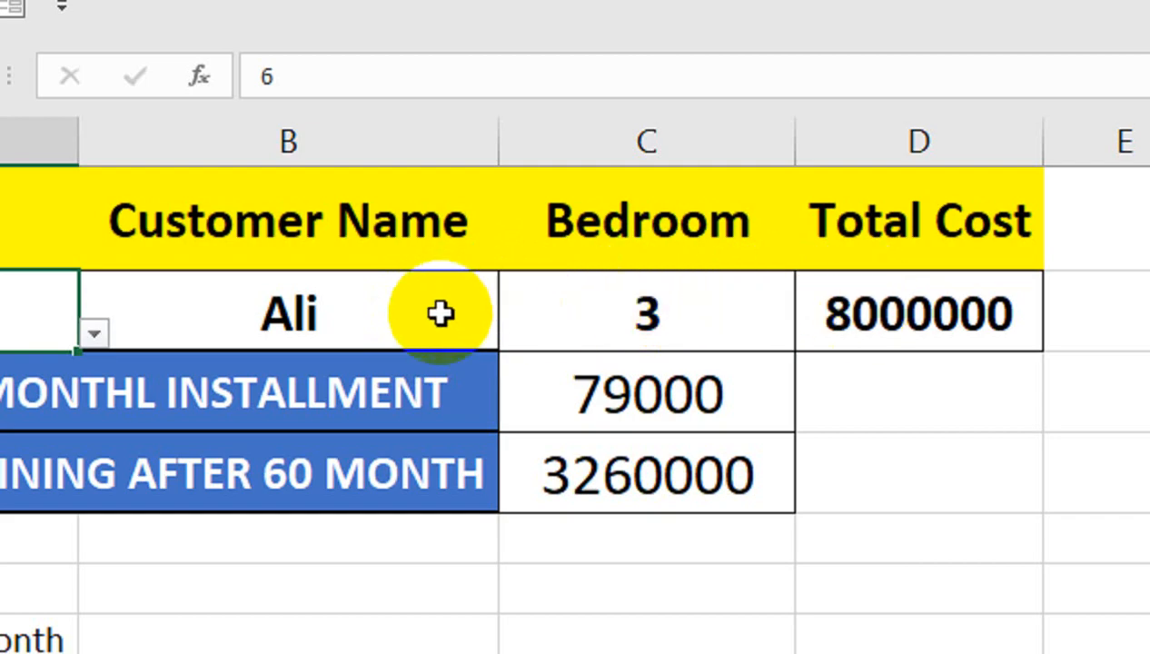
pyautogui.click(908, 310)
pyautogui.click(858, 231)
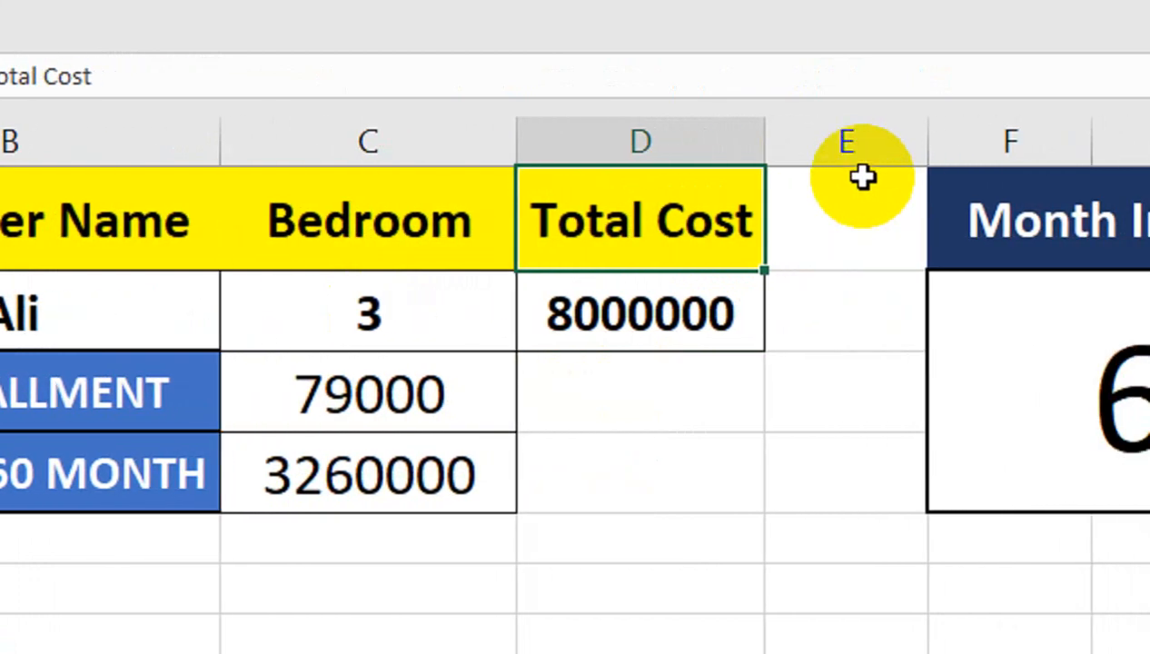
pyautogui.rightClick(853, 154)
pyautogui.press('Escape')
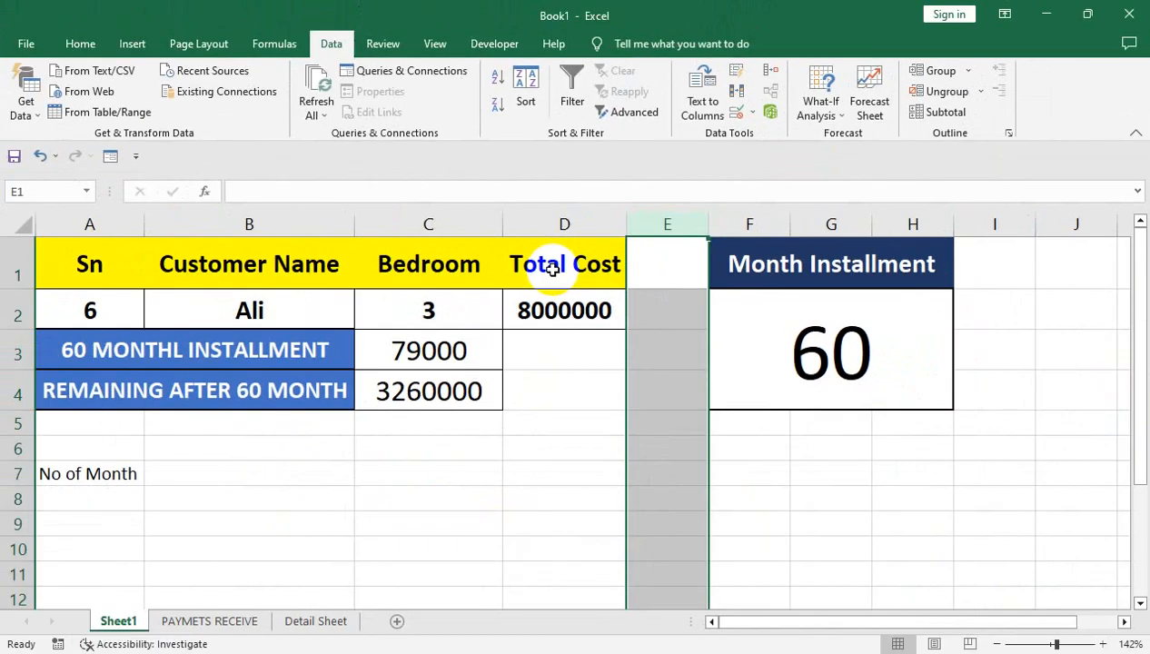
# Try to copy the Detail Sheet headers CURRENT MONTH BOOING through PAYMENT RECIVE to Sheet1 starting at E1, and undo the paste.
pyautogui.click(315, 621)
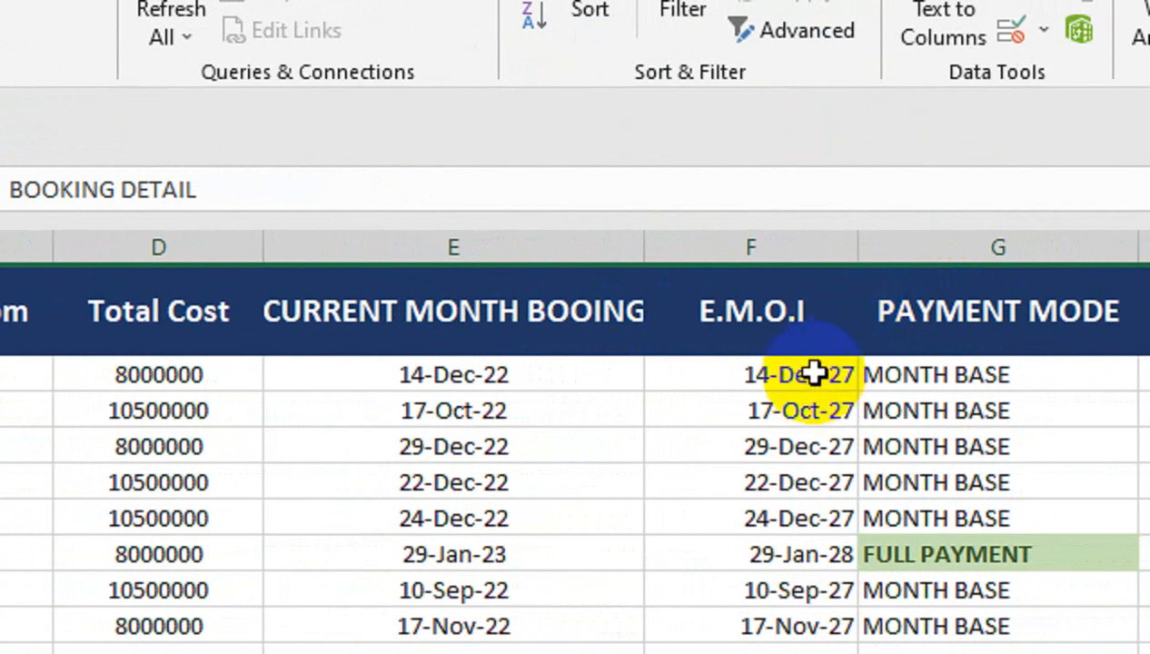
pyautogui.moveTo(880, 295); pyautogui.dragTo(189, 327)
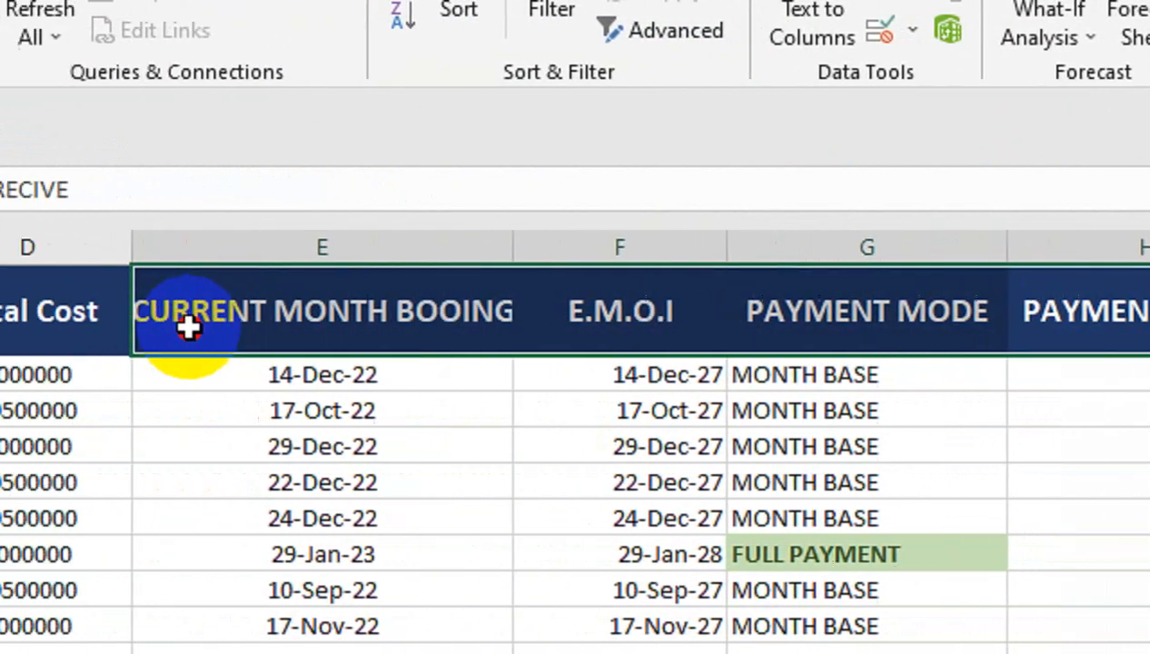
pyautogui.hotkey('ctrl', 'c')
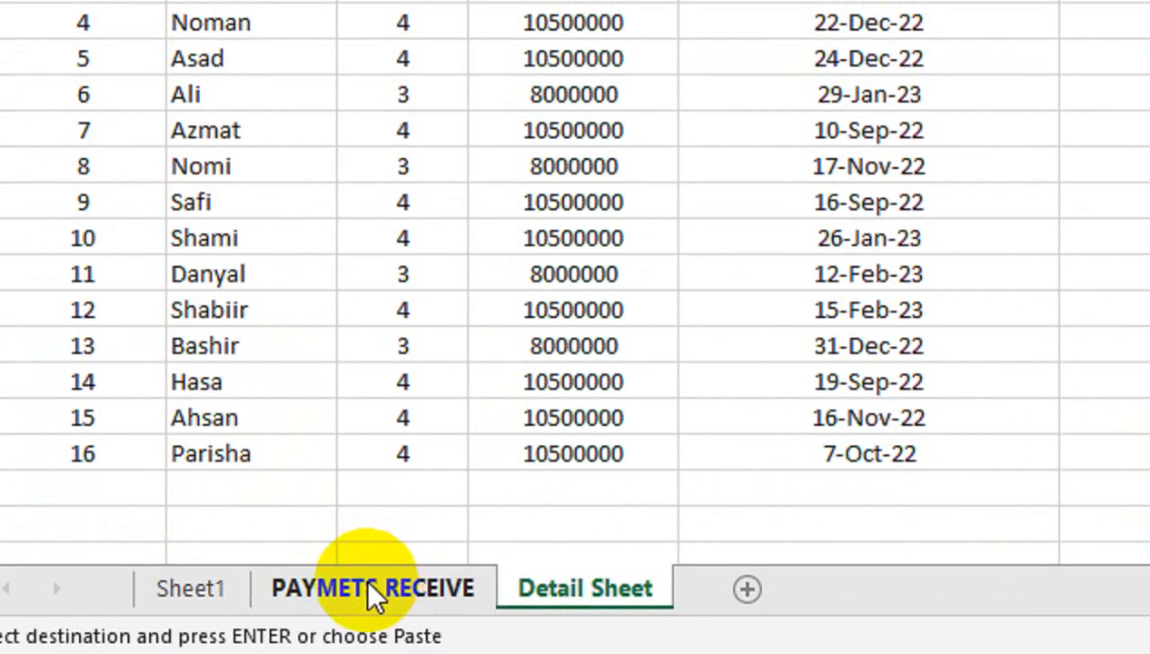
pyautogui.click(189, 588)
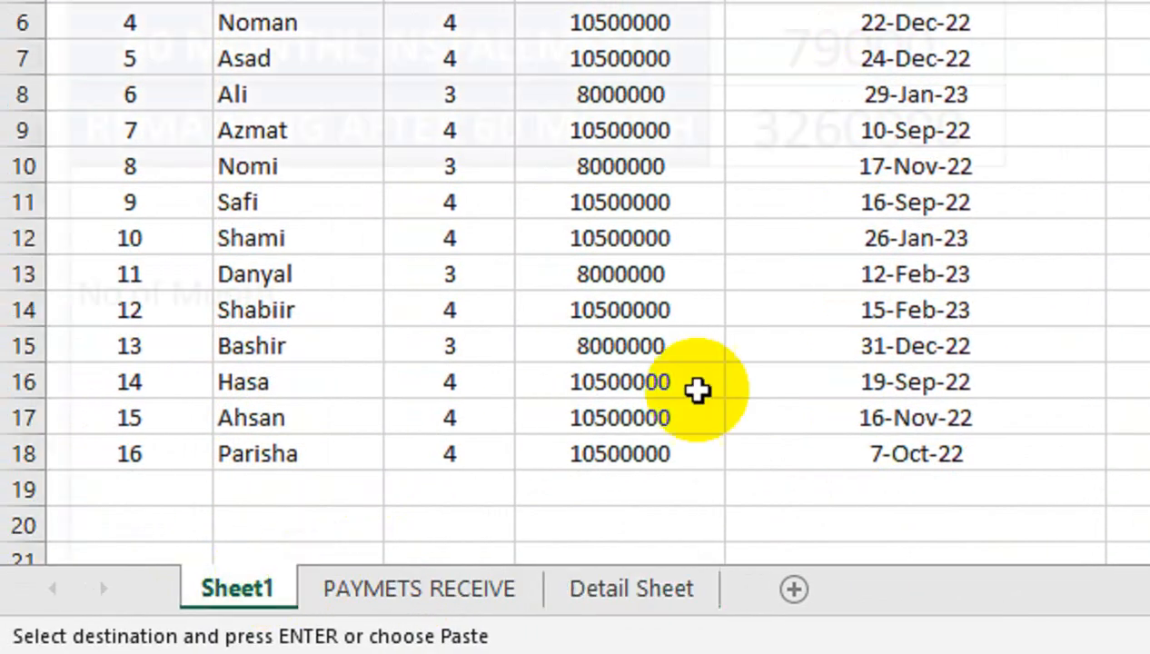
pyautogui.click(867, 193)
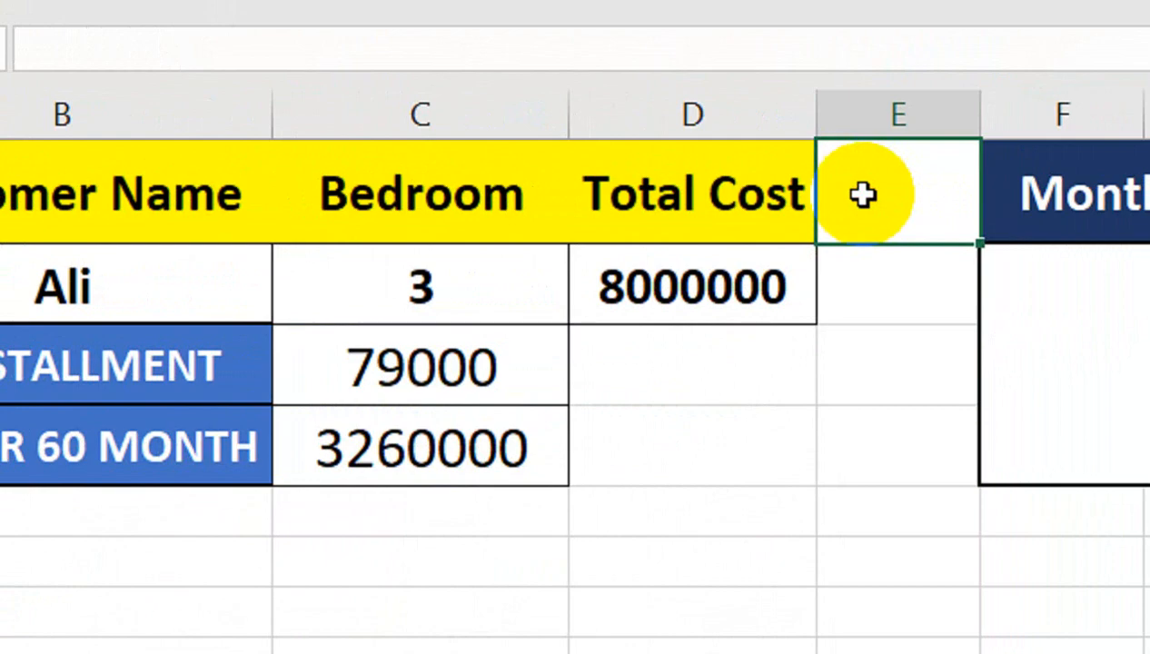
pyautogui.hotkey('ctrl', 'v')
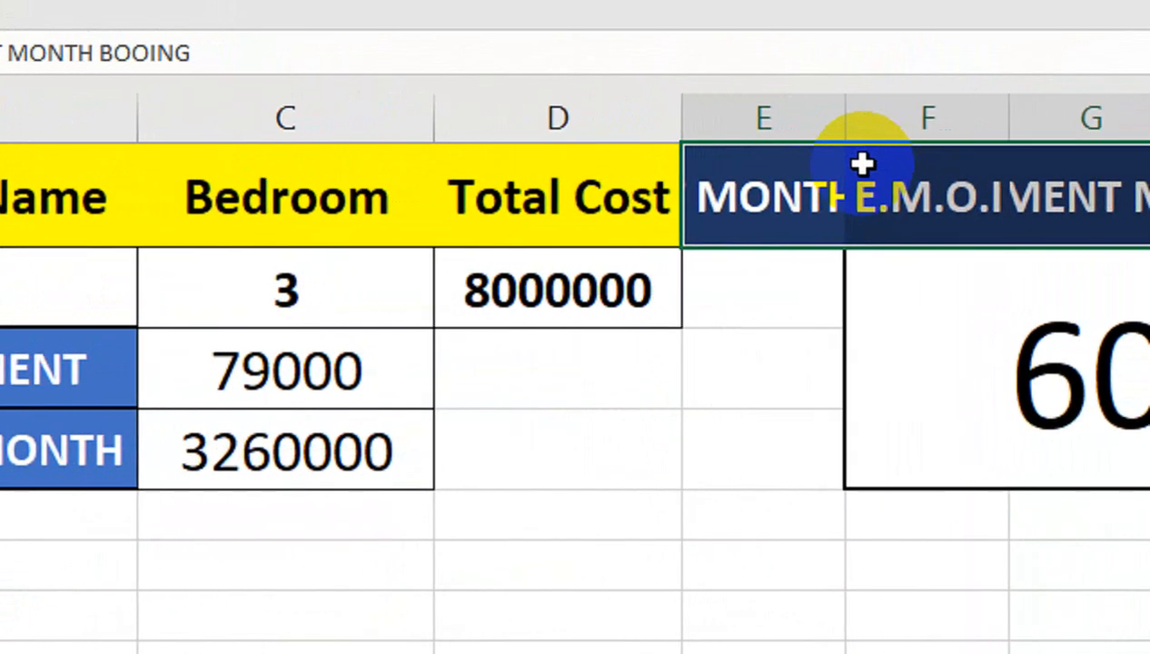
pyautogui.hotkey('ctrl', 'z')
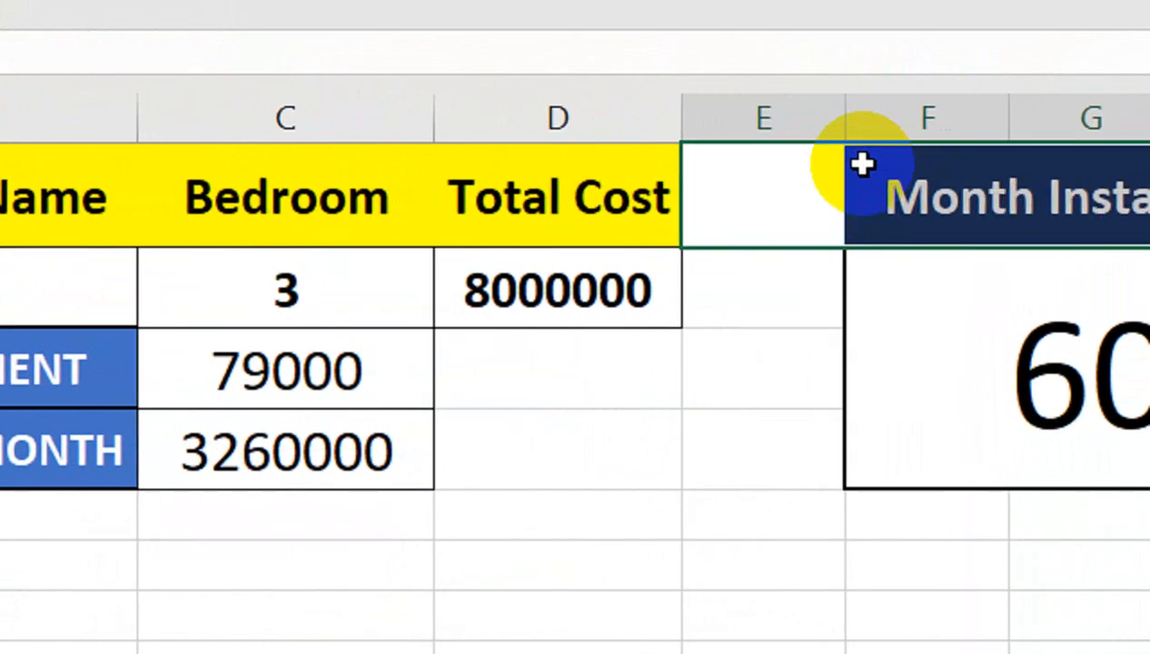
# Insert three new columns directly after Total Cost on Sheet1 and select header cell E1.
pyautogui.click(719, 130)
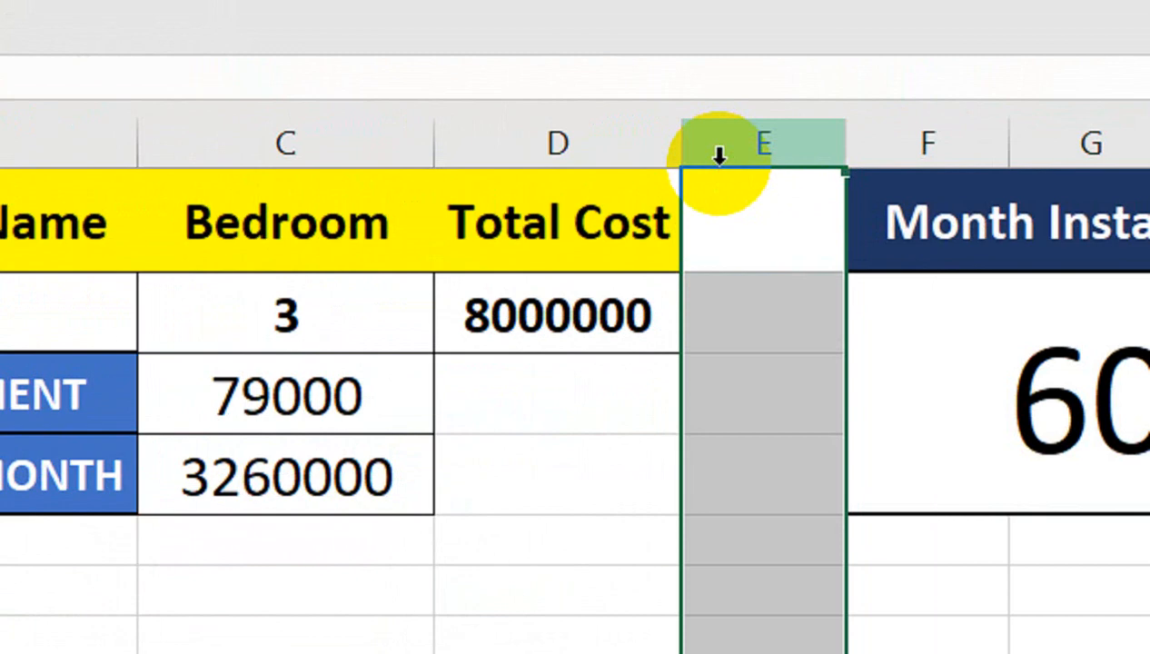
pyautogui.hotkey('ctrl', 'shift', '+')
pyautogui.press('Up')
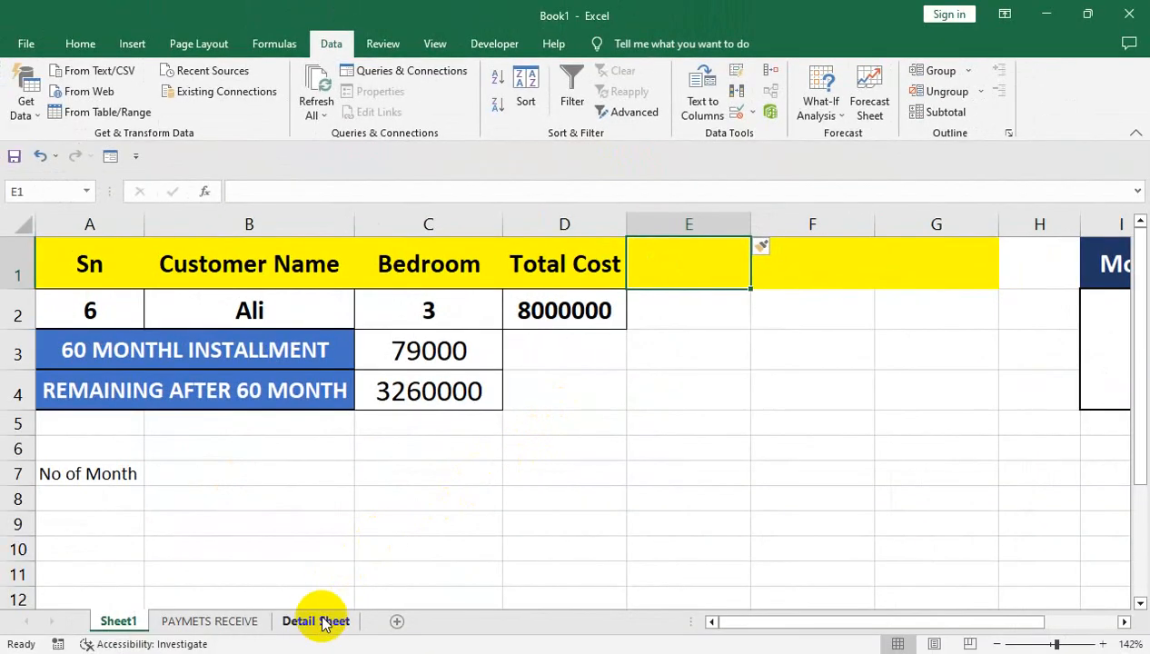
# Copy the Detail Sheet headers CURRENT MONTH BOOING through PAYMENT RECIVE to Sheet1 starting at E1, and fit column E to its header.
pyautogui.click(317, 622)
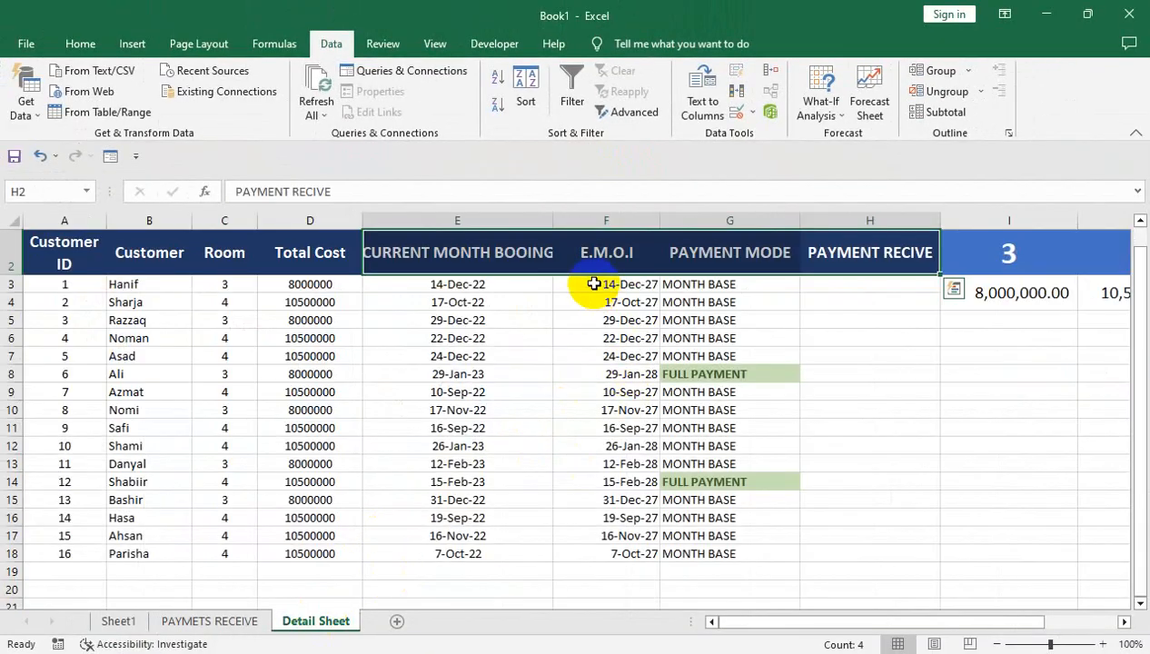
pyautogui.hotkey('ctrl', 'c')
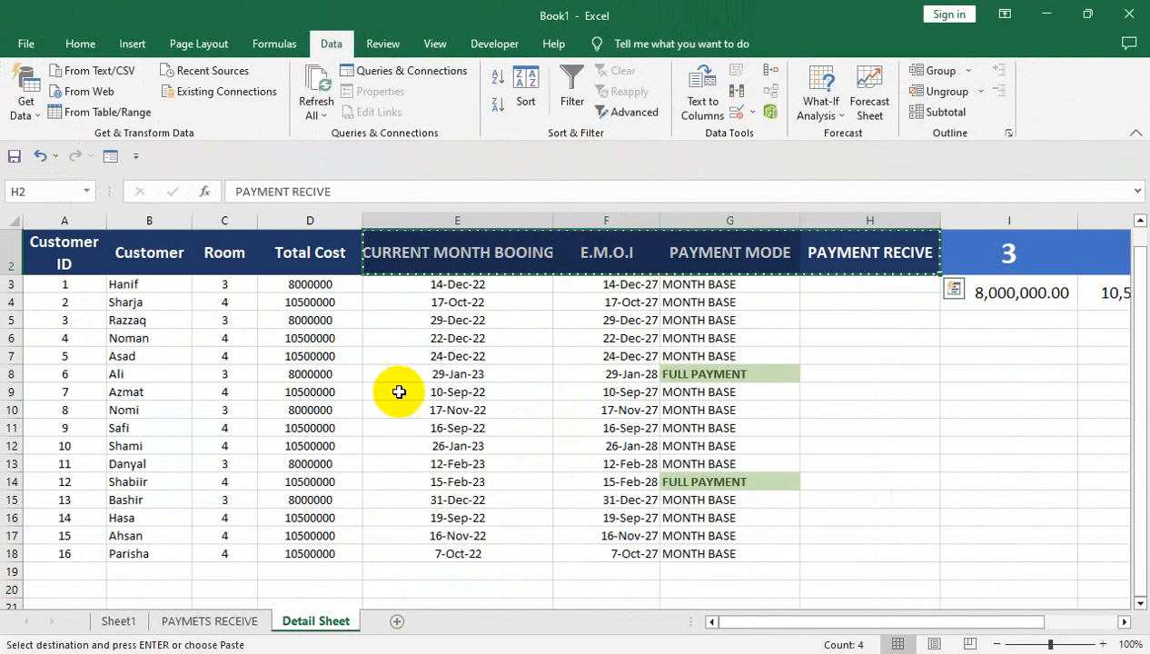
pyautogui.click(119, 621)
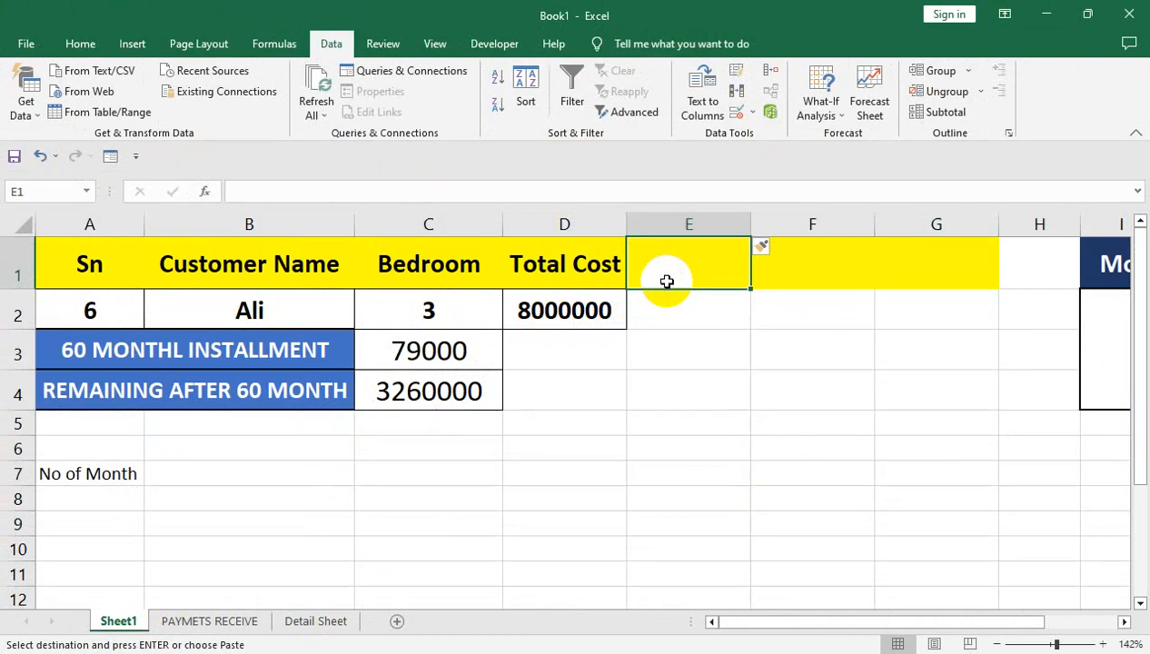
pyautogui.hotkey('ctrl', 'v')
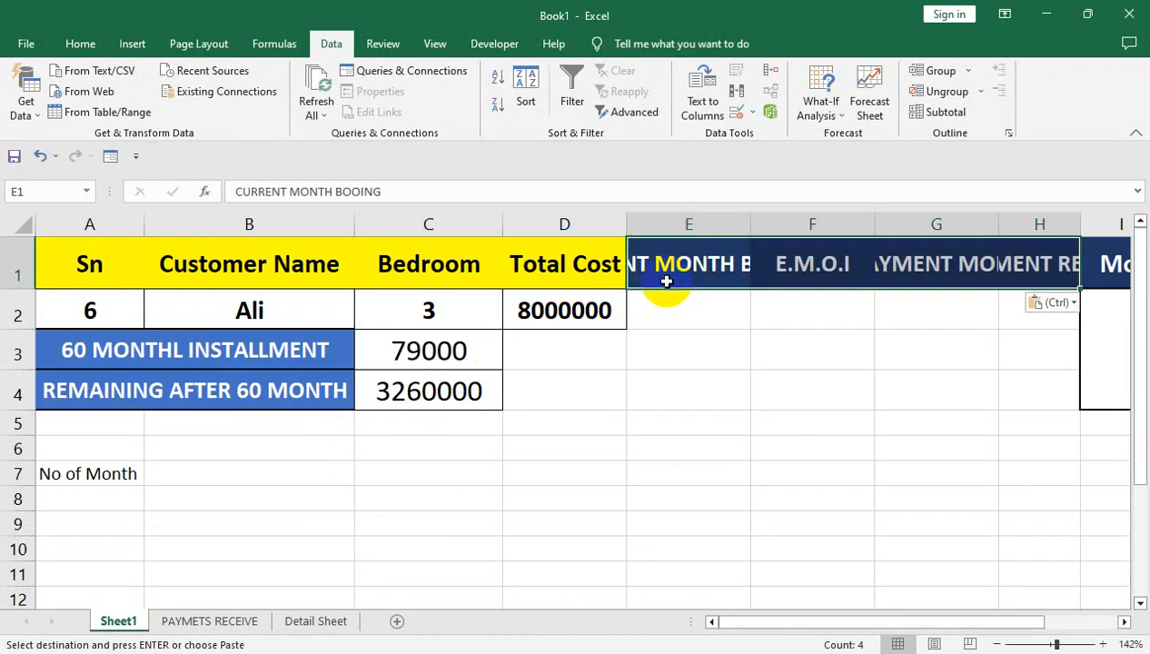
pyautogui.doubleClick(742, 224)
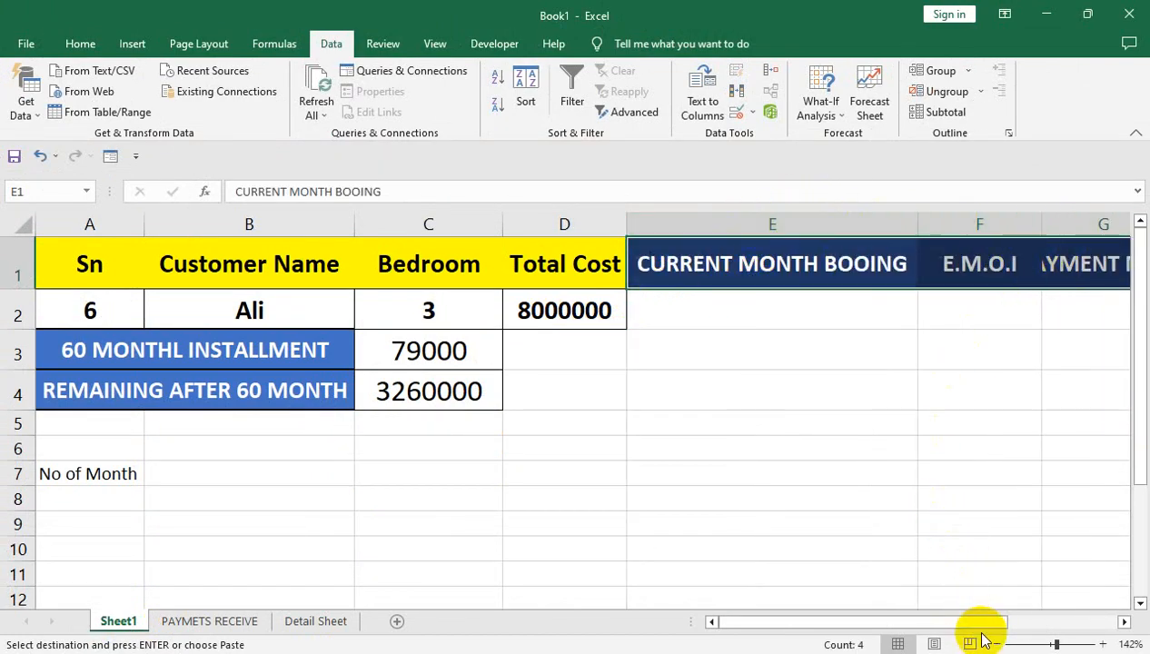
pyautogui.click(1053, 644)
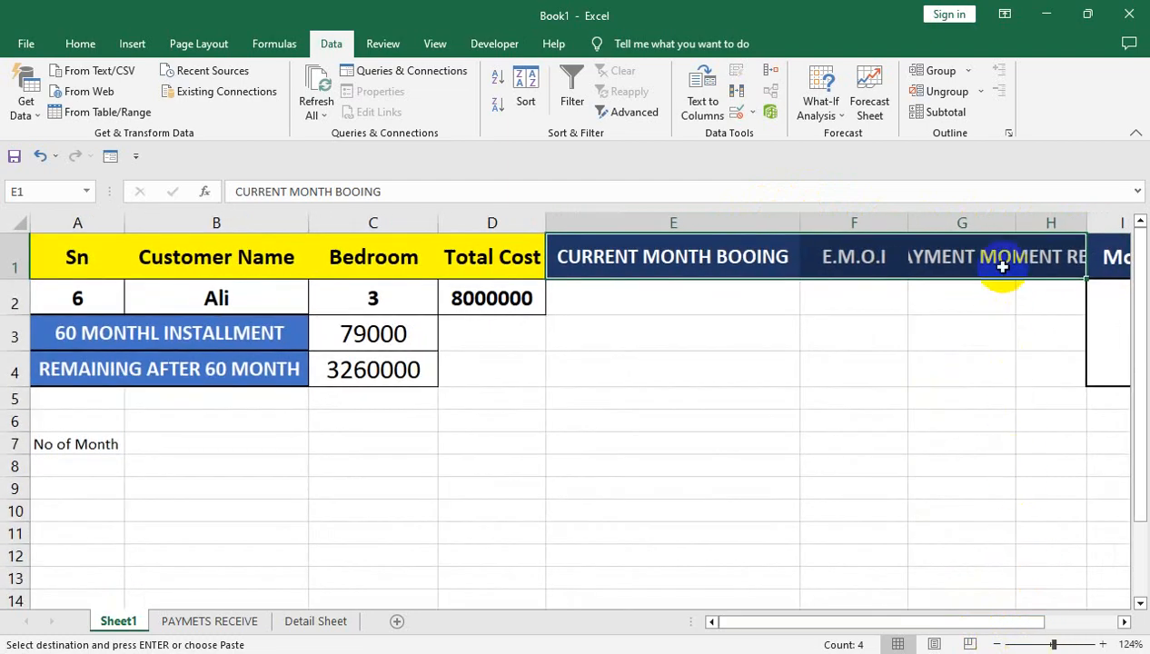
# Apply all borders to cells D2:H2 on Sheet1.
pyautogui.click(249, 252)
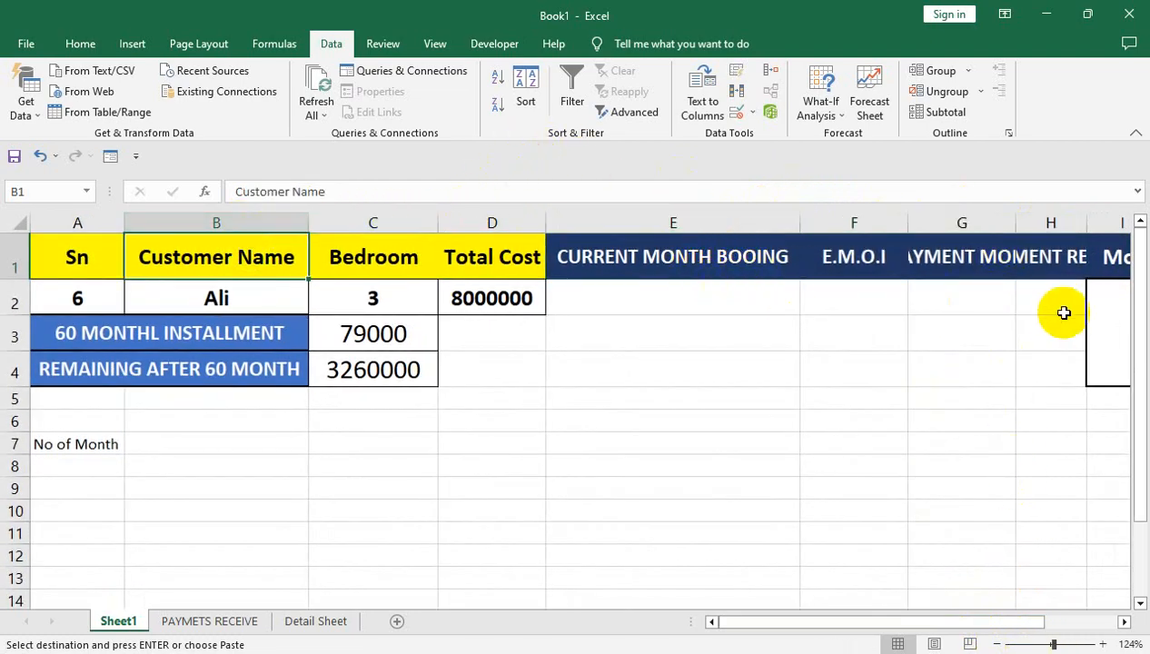
pyautogui.moveTo(1064, 313); pyautogui.dragTo(526, 297)
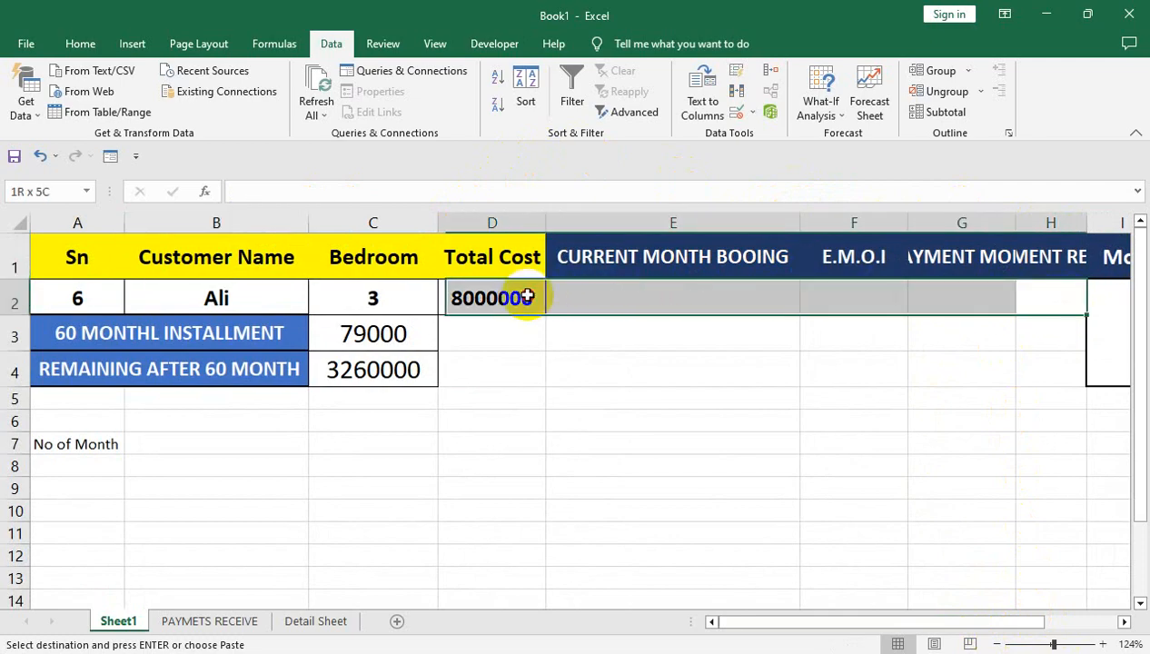
pyautogui.click(80, 45)
pyautogui.click(184, 107)
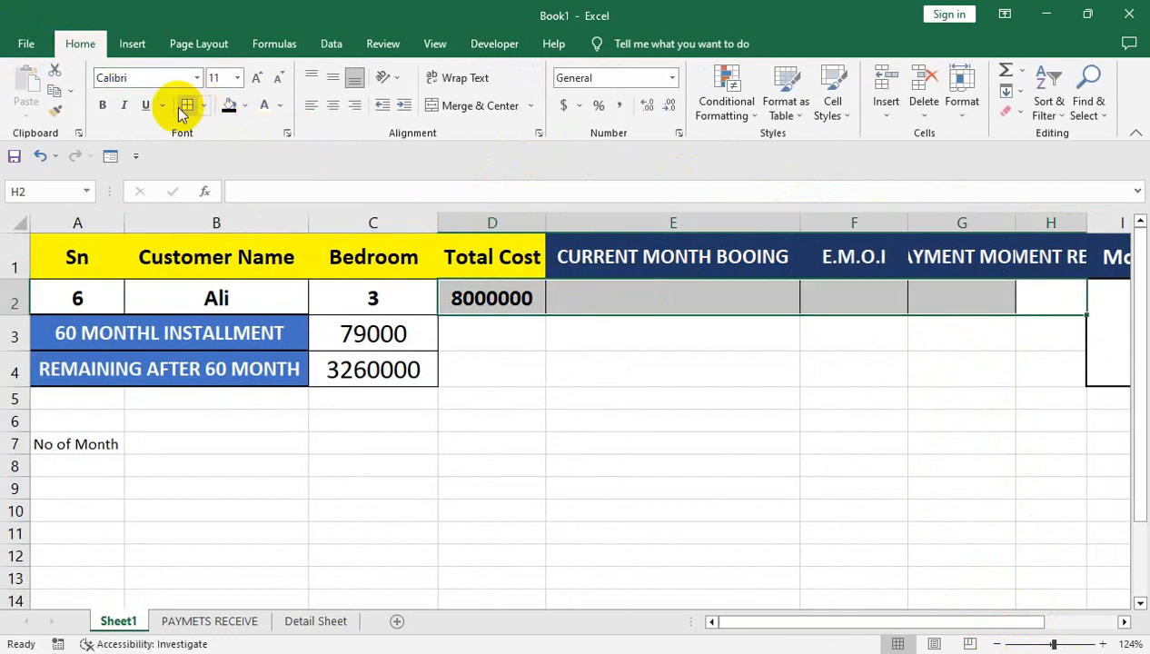
pyautogui.click(816, 368)
# Copy the yellow formatting of the Total Cost header onto the pasted headers in E1:H1.
pyautogui.moveTo(1036, 258)
pyautogui.mouseDown()
pyautogui.moveTo(563, 260)
pyautogui.moveTo(1062, 256)
pyautogui.mouseUp()
pyautogui.click(514, 263)
pyautogui.click(55, 110)
pyautogui.click(961, 418)
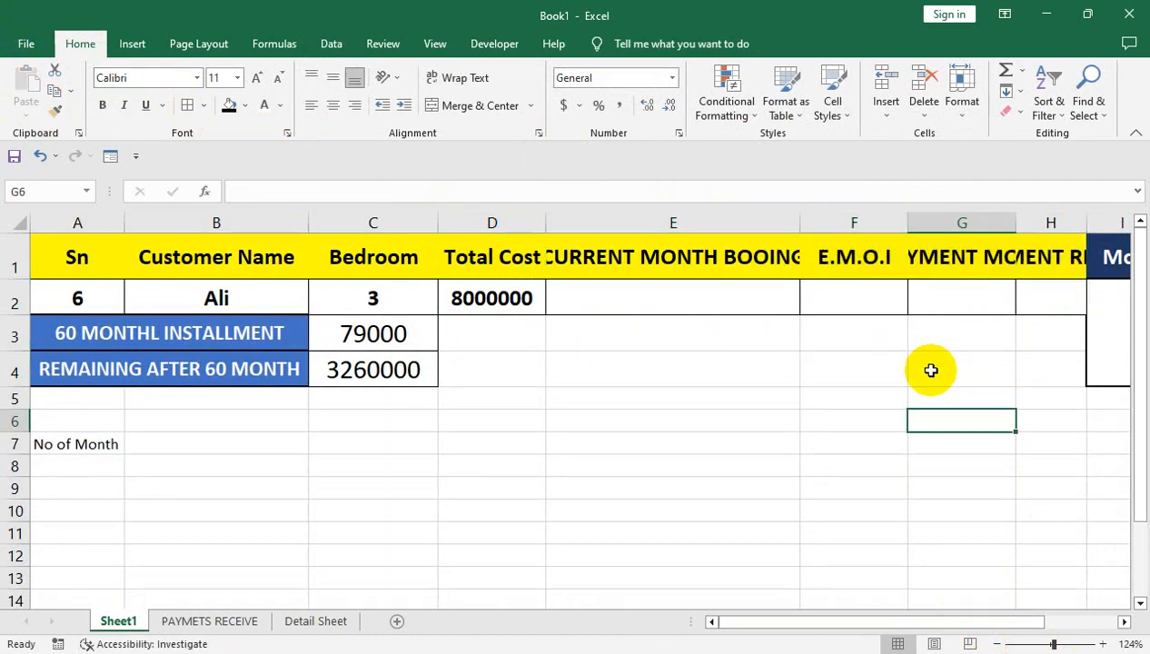
# Set the CURRENT MONTH BOOING header on two lines by wrapping it, narrowing column E and making row 1 taller.
pyautogui.doubleClick(799, 213)
pyautogui.click(690, 257)
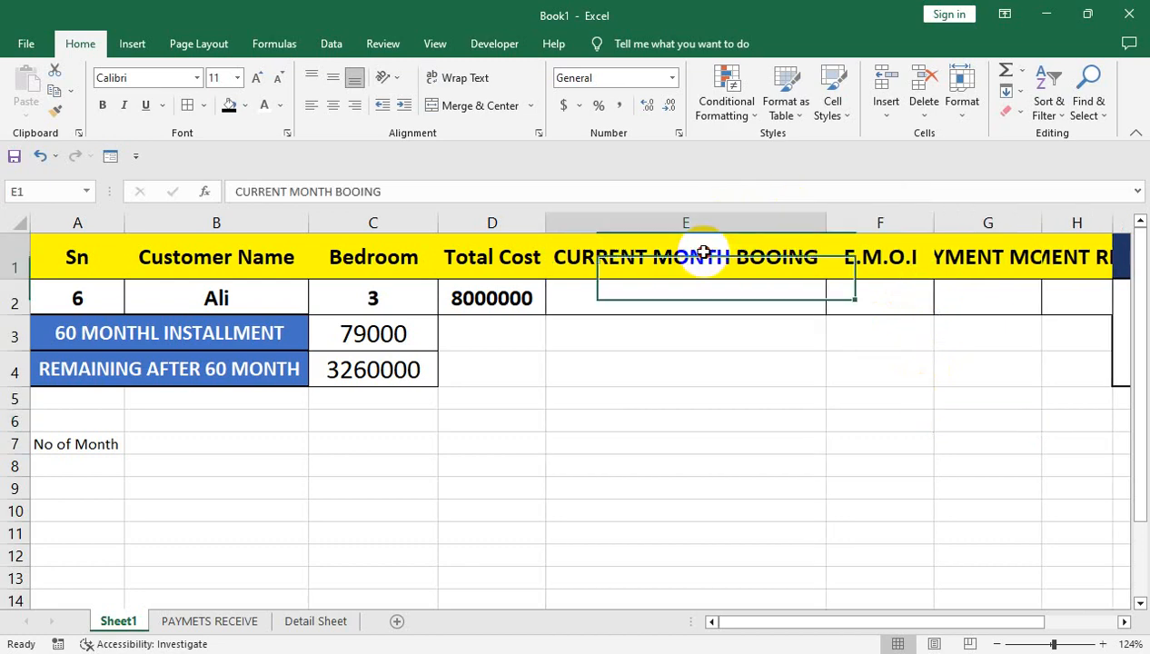
pyautogui.moveTo(827, 223); pyautogui.dragTo(736, 223)
pyautogui.moveTo(27, 280); pyautogui.dragTo(25, 300)
# Wrap the PAYMENT MODE and PAYMENT RECIVE headers onto two lines and narrow the PAYMENT RECIVE column.
pyautogui.click(908, 259)
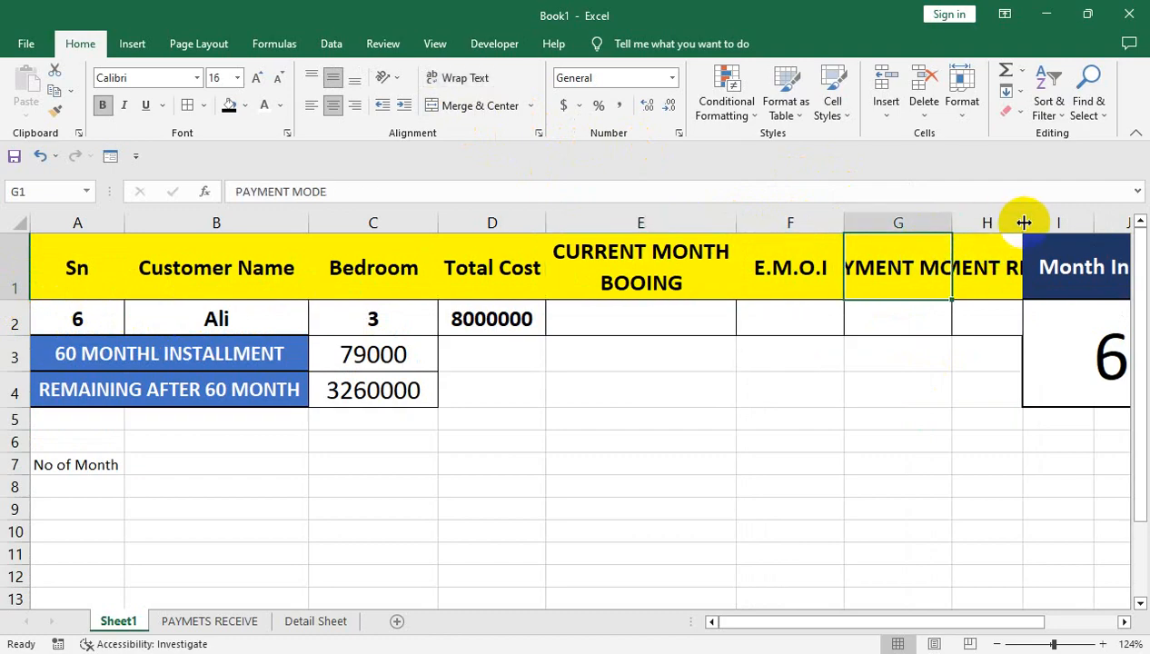
pyautogui.doubleClick(1024, 223)
pyautogui.press('Right')
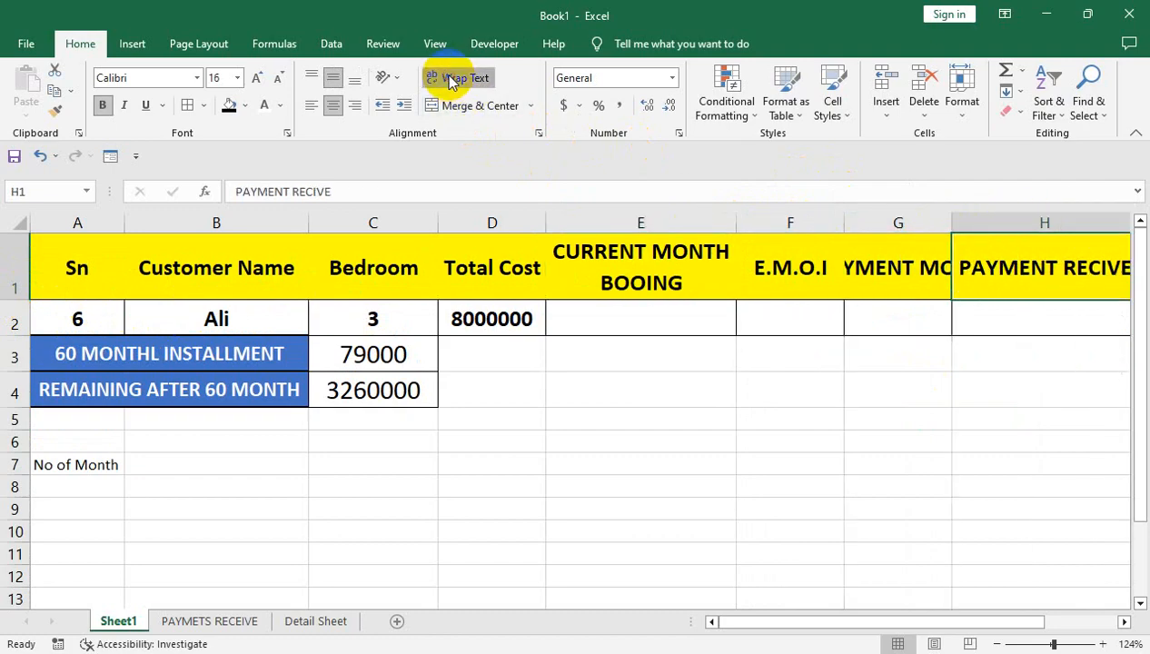
pyautogui.hscroll(3, 949, 225)
pyautogui.moveTo(741, 234); pyautogui.dragTo(653, 227)
pyautogui.click(539, 237)
pyautogui.click(460, 78)
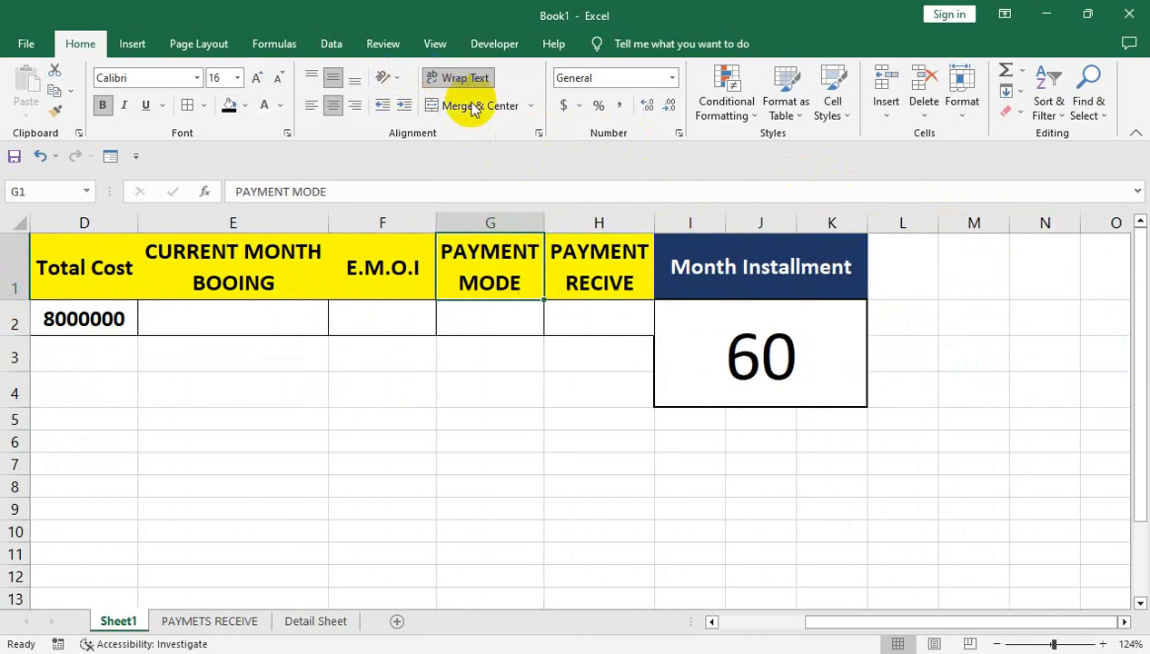
# Narrow the PAYMENT MODE, E.M.O.I and Bedroom columns on Sheet1 so the table is more compact.
pyautogui.moveTo(539, 215); pyautogui.dragTo(521, 224)
pyautogui.moveTo(436, 223); pyautogui.dragTo(408, 222)
pyautogui.moveTo(503, 228); pyautogui.dragTo(506, 223)
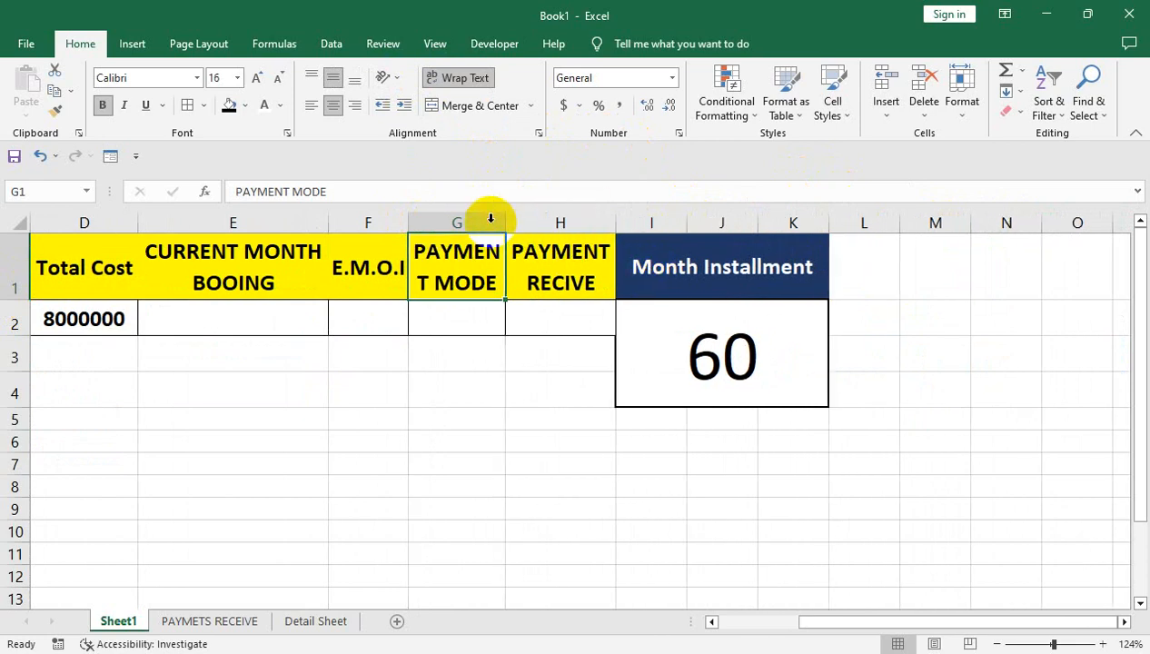
pyautogui.moveTo(1044, 622); pyautogui.dragTo(839, 596)
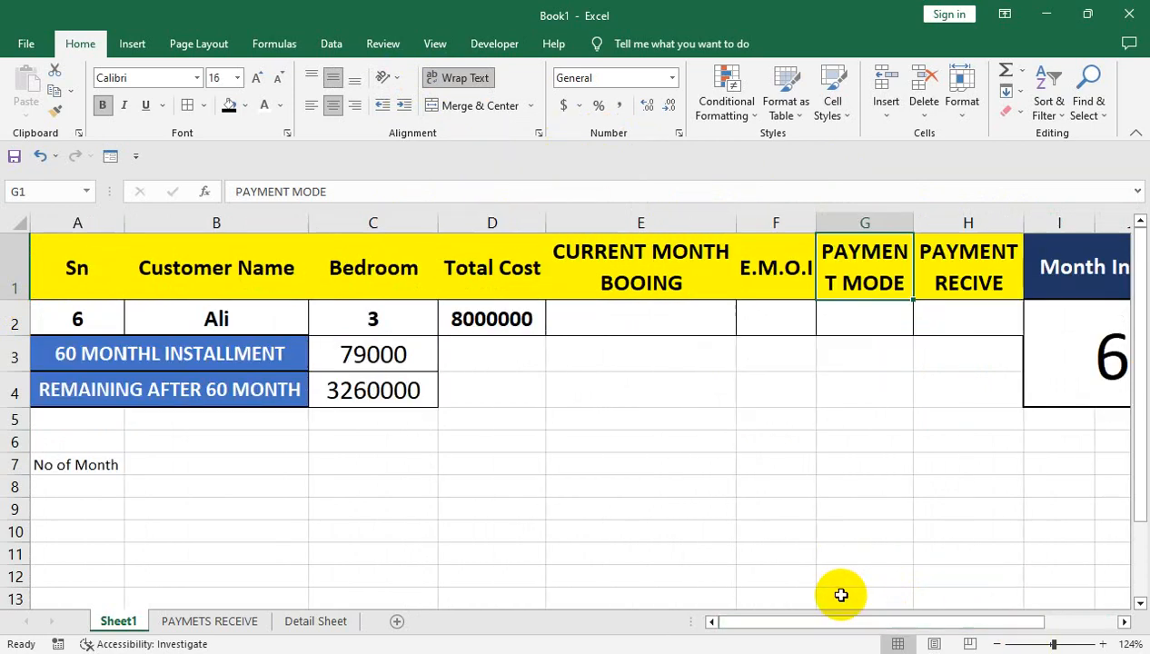
pyautogui.moveTo(443, 227); pyautogui.dragTo(428, 230)
pyautogui.doubleClick(860, 400)
pyautogui.click(554, 290)
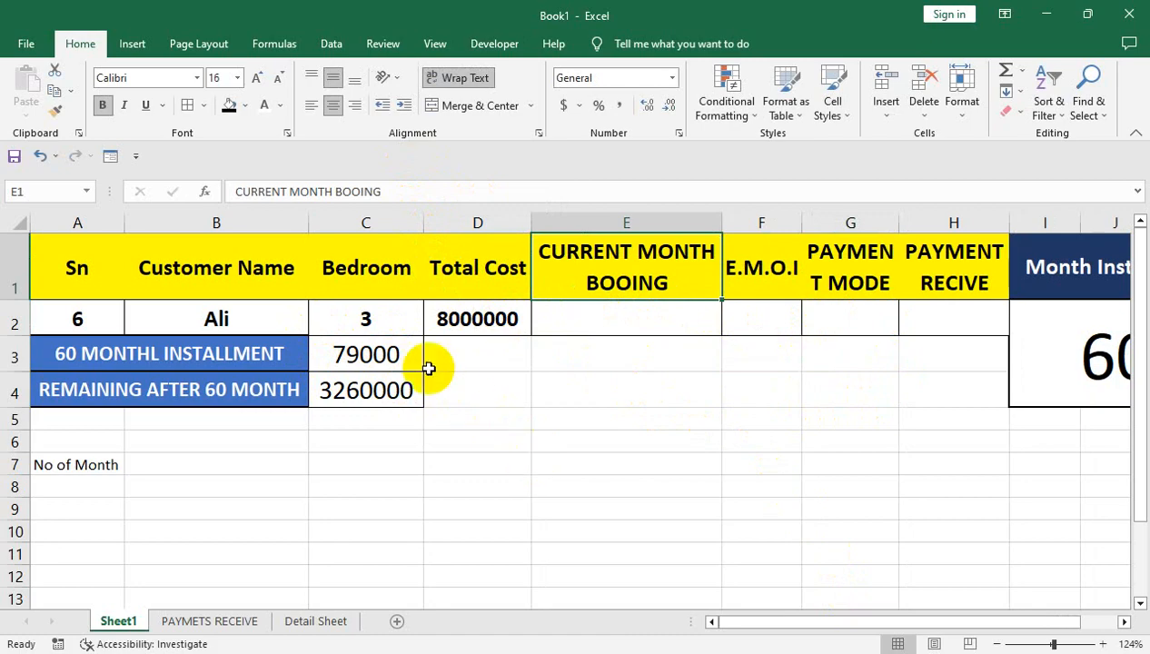
# Choose 10 as the Sn in cell A2 on Sheet1.
pyautogui.click(80, 315)
pyautogui.click(132, 327)
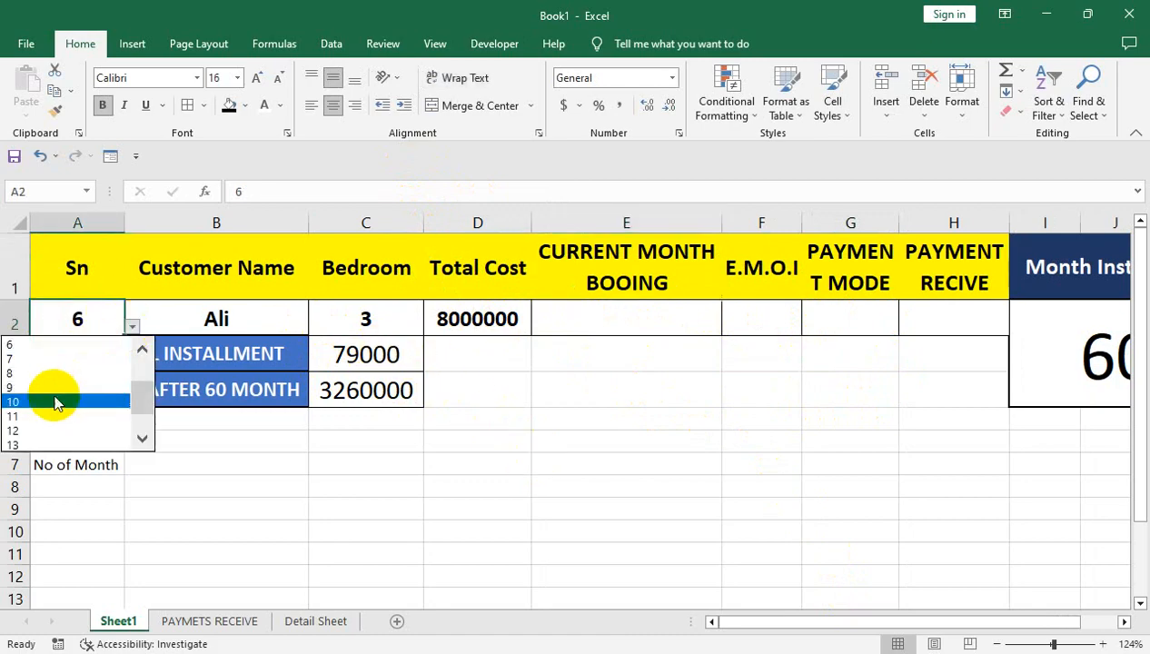
pyautogui.click(41, 401)
pyautogui.click(54, 391)
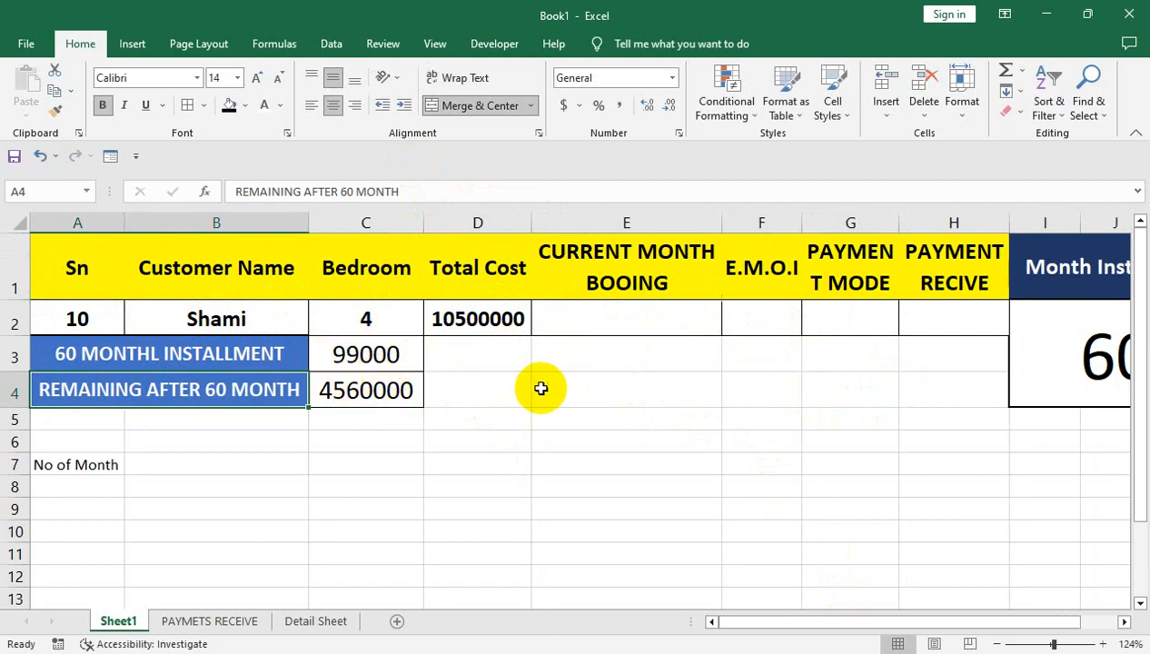
pyautogui.click(533, 440)
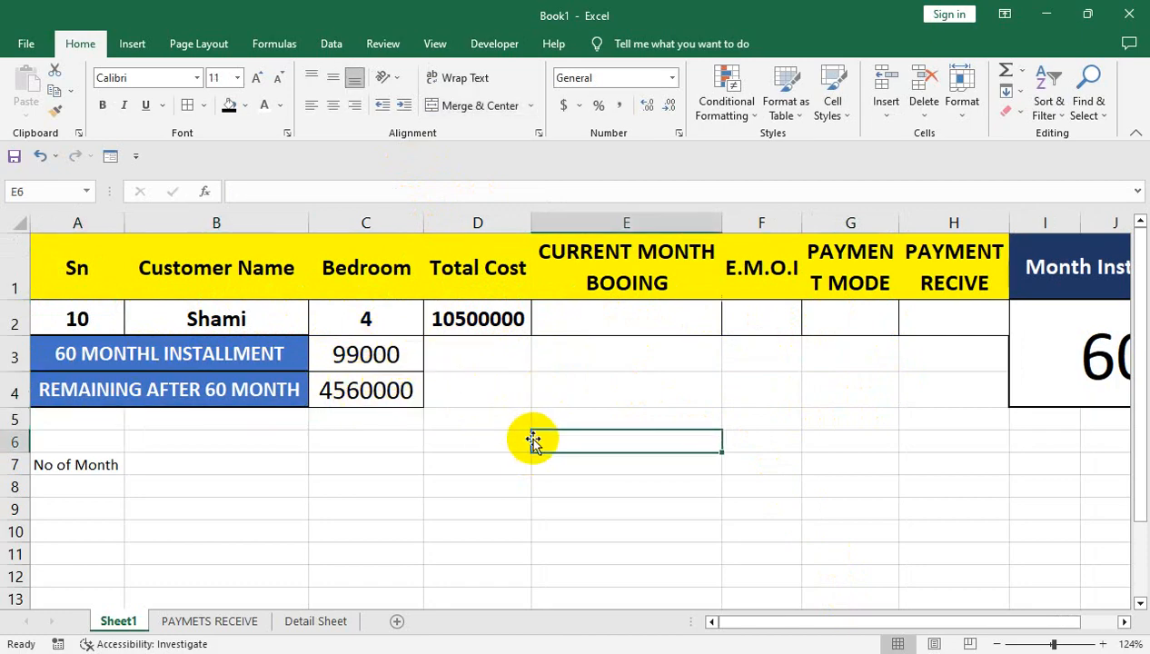
# Clear the existing Customer Name lookup from B2 and start a new formula there with =IFERROR(VLOOKUP(.
pyautogui.click(286, 319)
pyautogui.press('Delete')
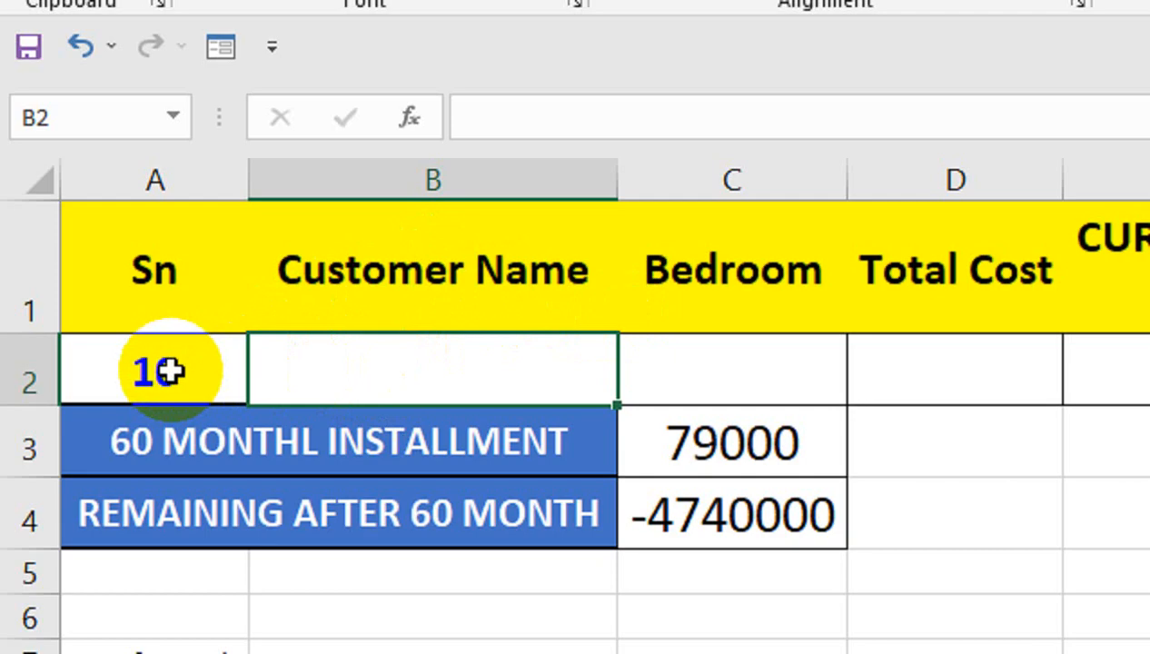
pyautogui.press('BackSpace')
pyautogui.write('F')
pyautogui.press('Down')
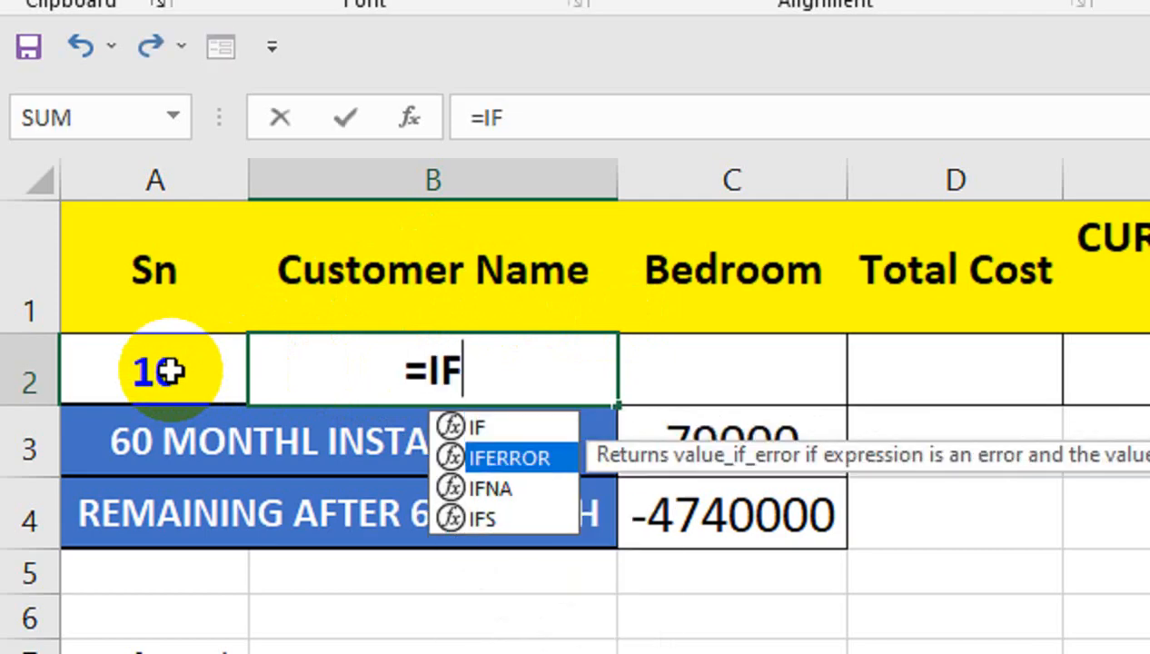
pyautogui.press('Tab')
pyautogui.write('VL')
pyautogui.press('Tab')
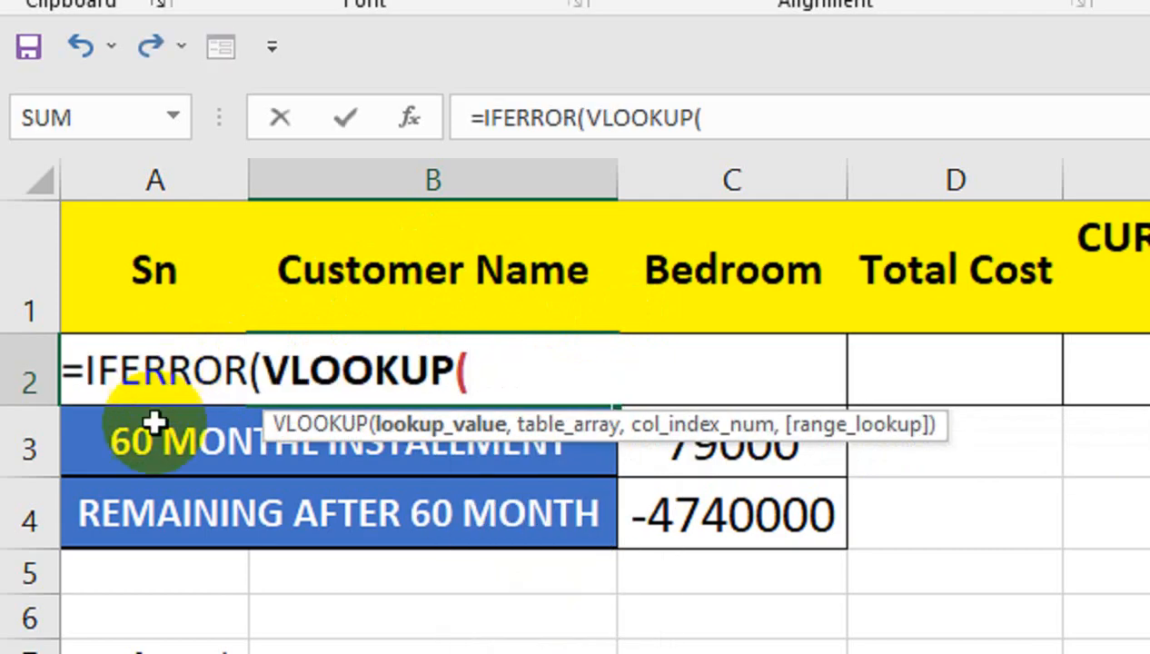
# Give the VLOOKUP in B2 the lookup value $A2 and the table array 'Detail Sheet'!$A$2:$H$18.
pyautogui.click(200, 325)
pyautogui.click(198, 334)
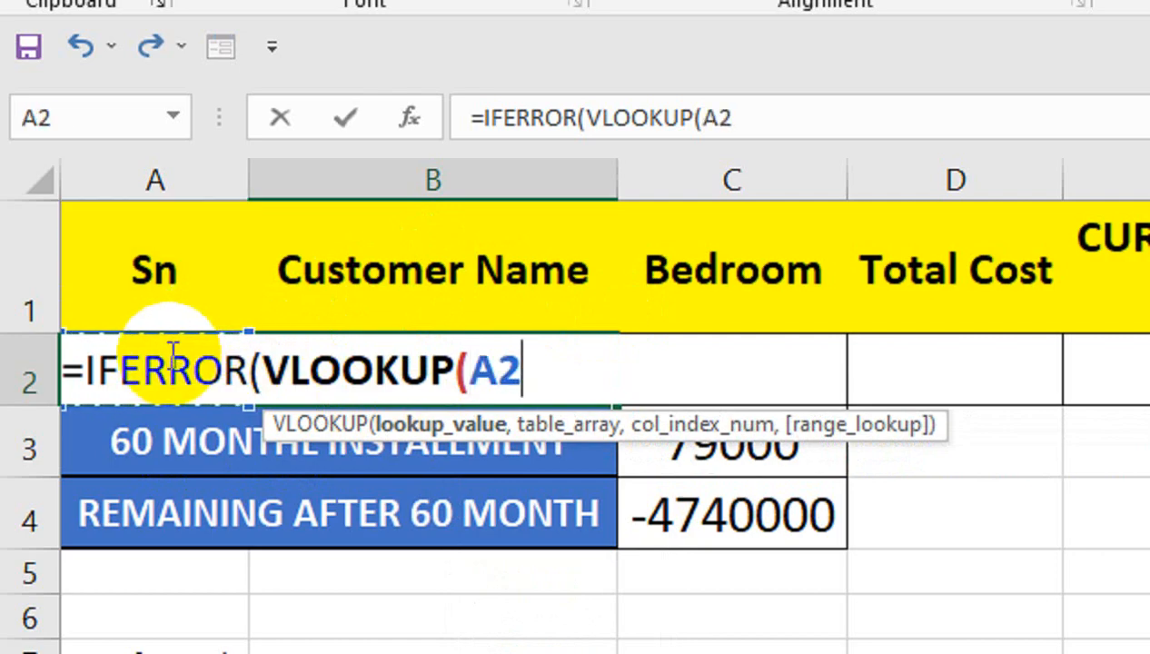
pyautogui.write(',')
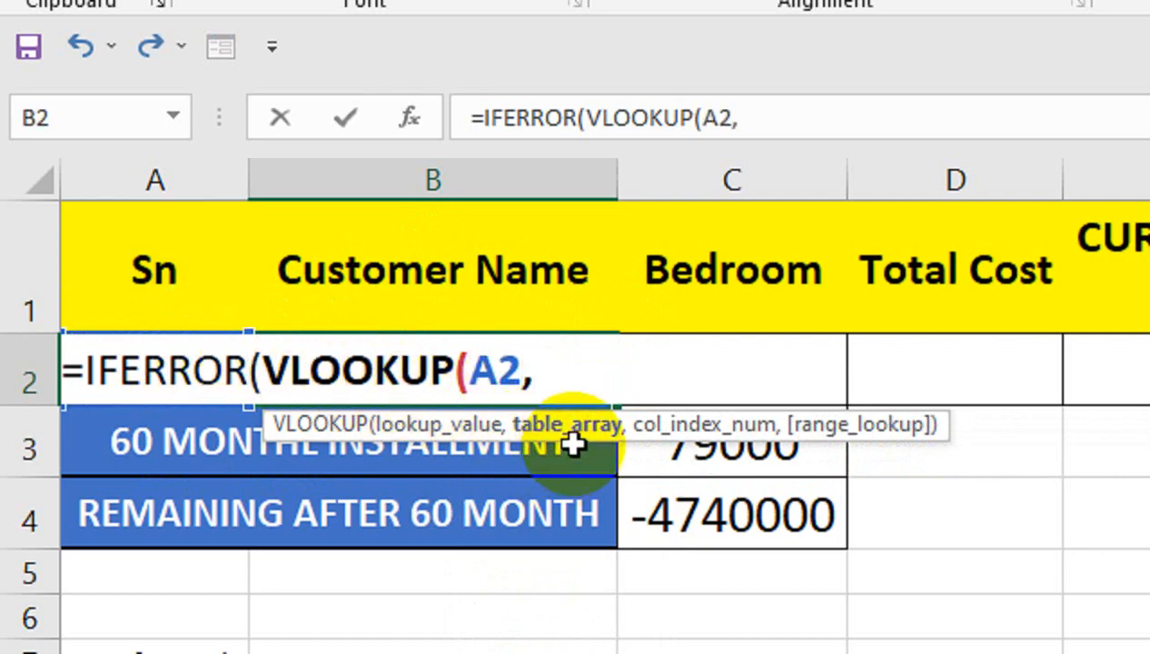
pyautogui.press('BackSpace')
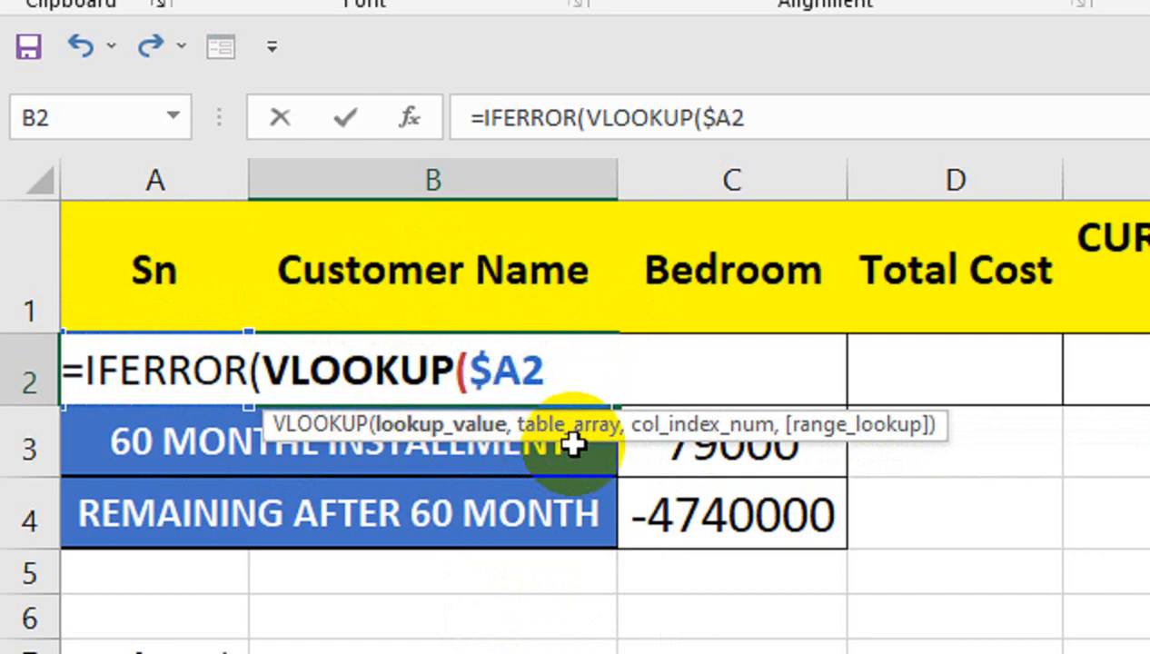
pyautogui.write(',')
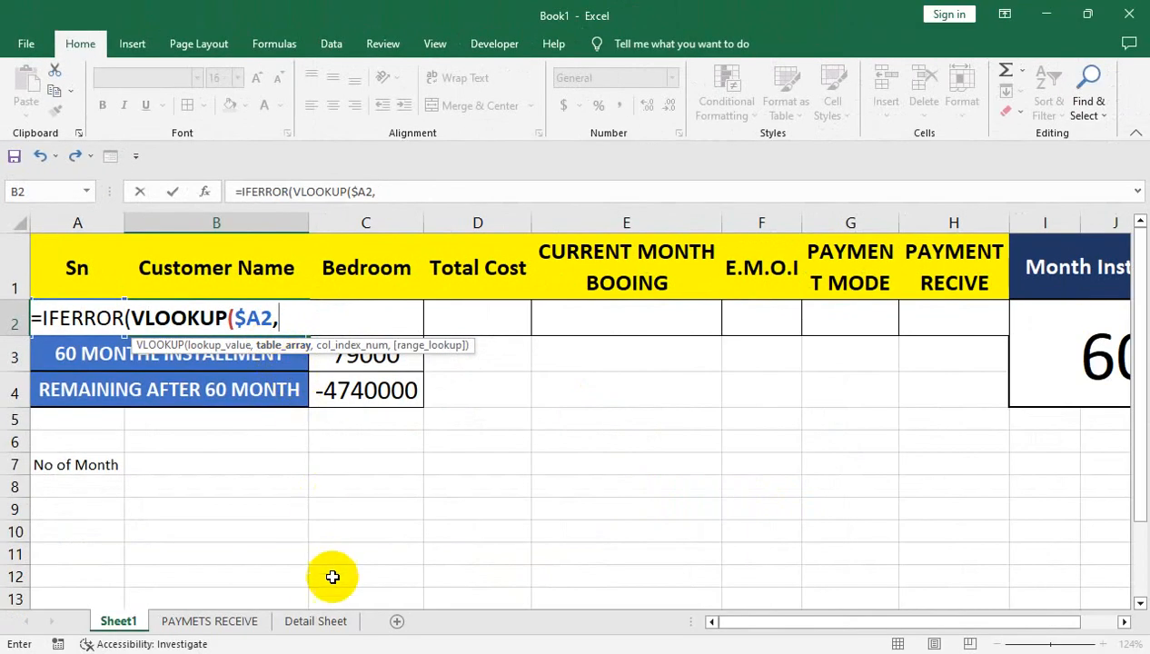
pyautogui.click(315, 620)
pyautogui.moveTo(64, 266); pyautogui.dragTo(840, 554)
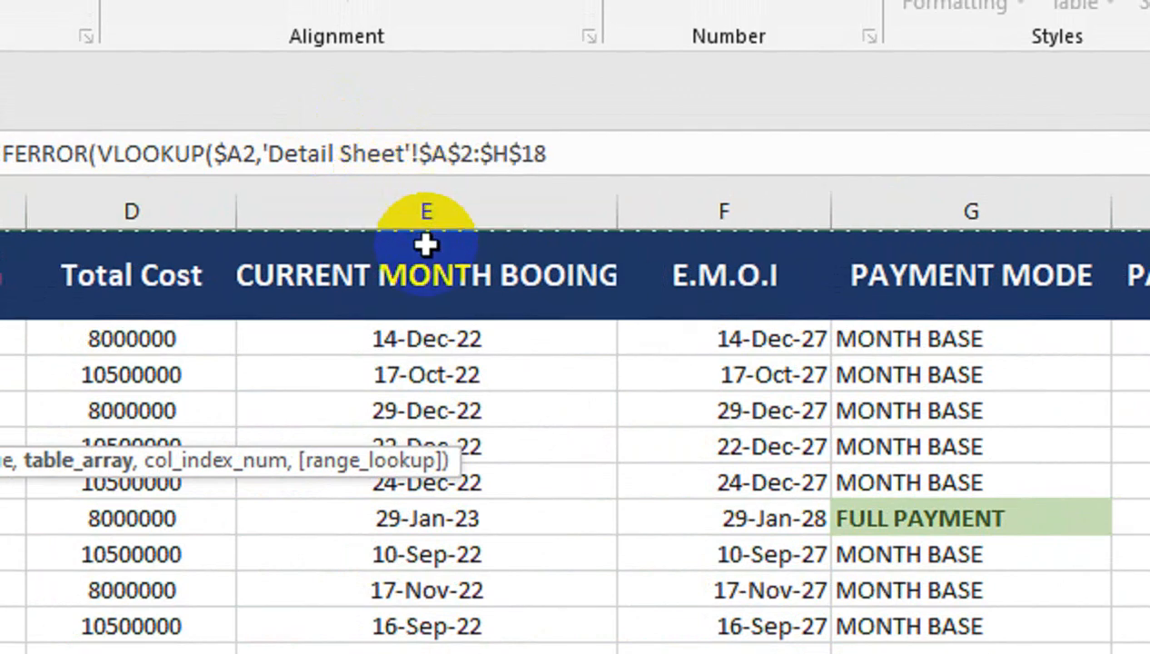
pyautogui.write(',')
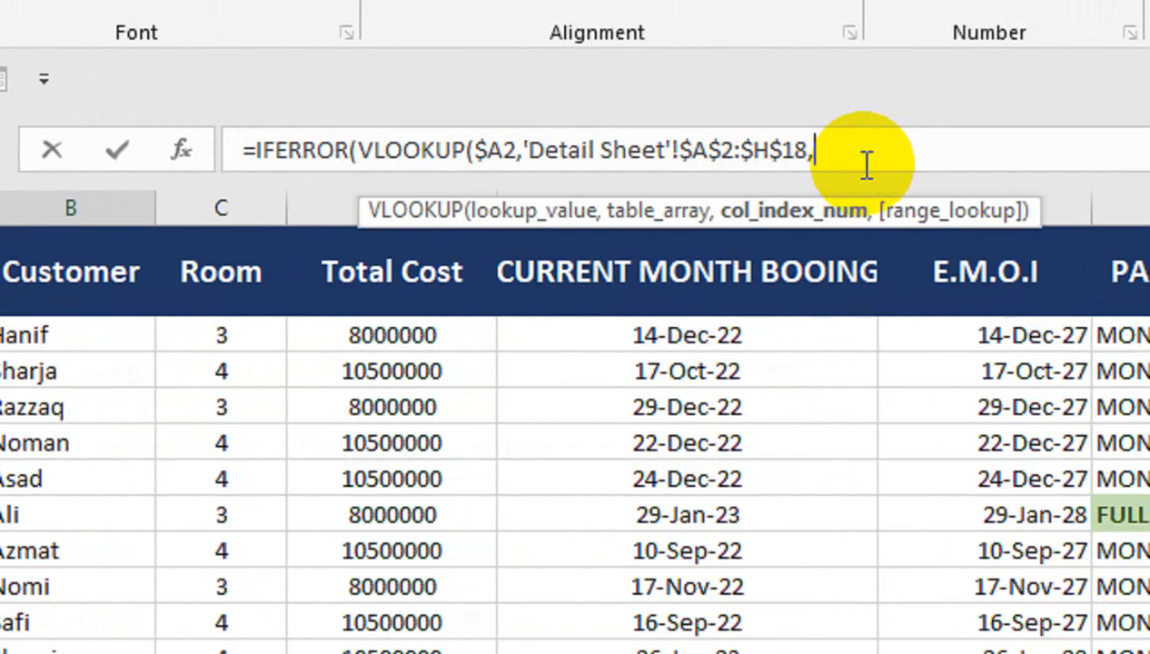
# Complete the B2 formula with COLUMN() as the column index, FALSE for exact match and "" as the error value.
pyautogui.write('COL')
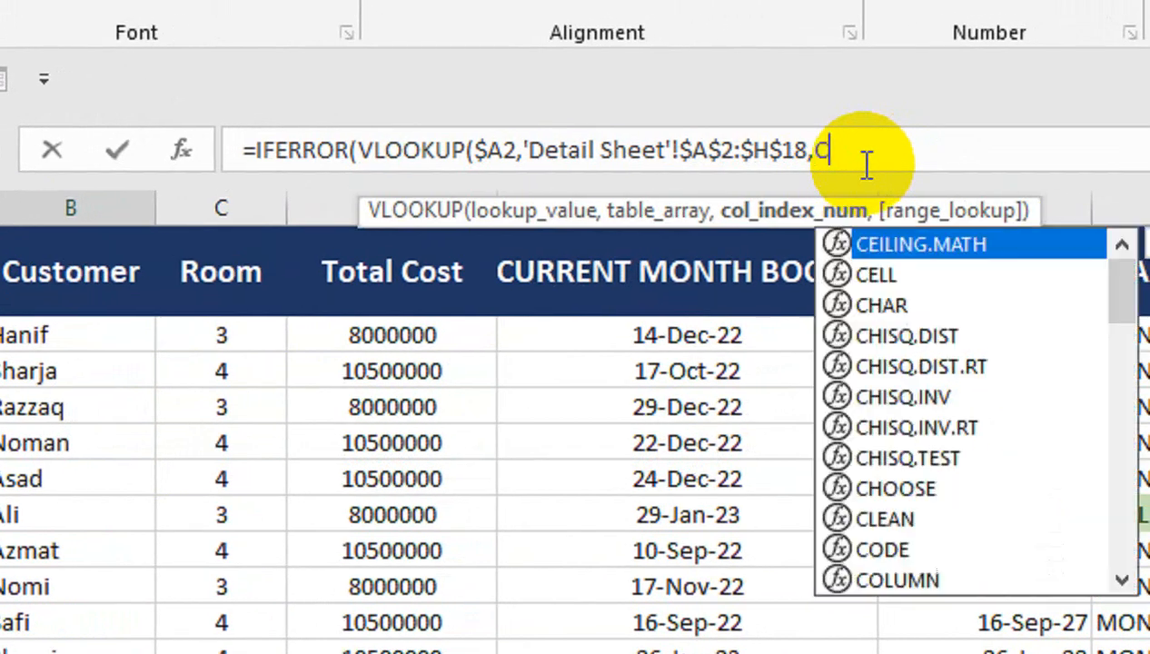
pyautogui.write('UMN')
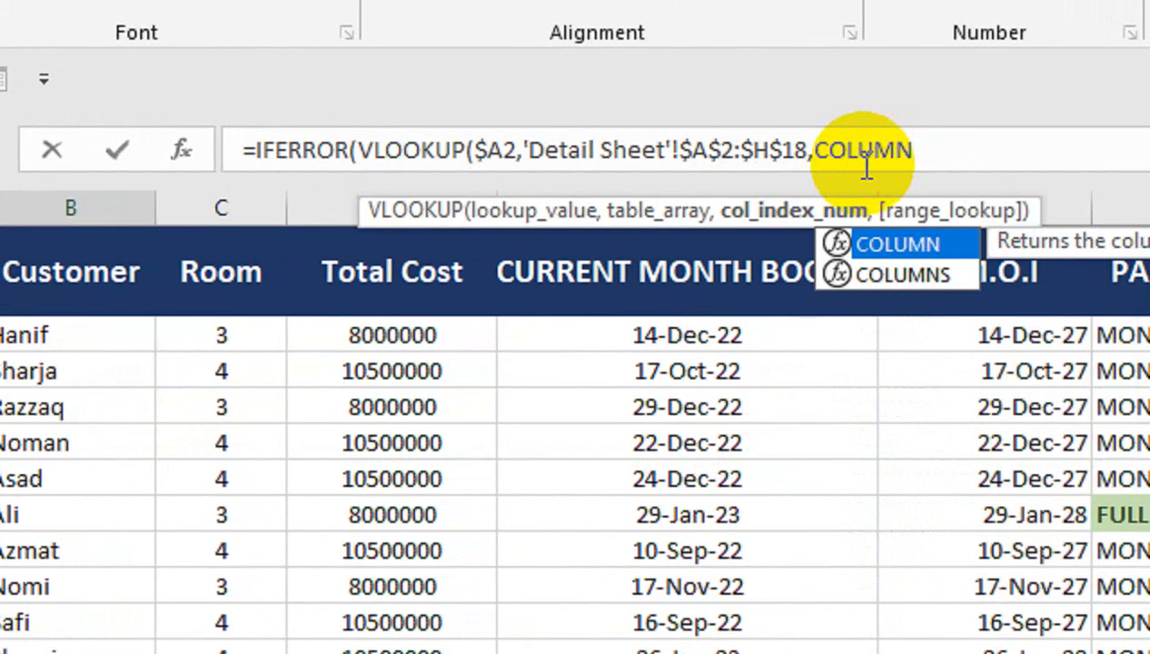
pyautogui.write('()')
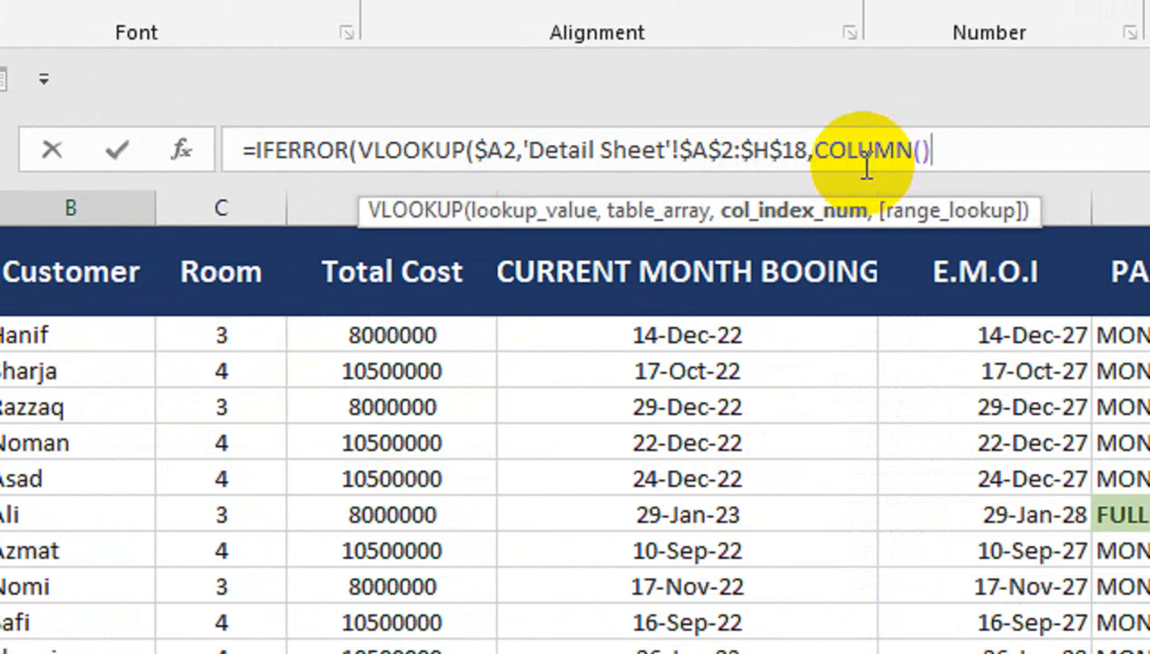
pyautogui.write('N')
pyautogui.press('BackSpace')
pyautogui.write(',FALSE')
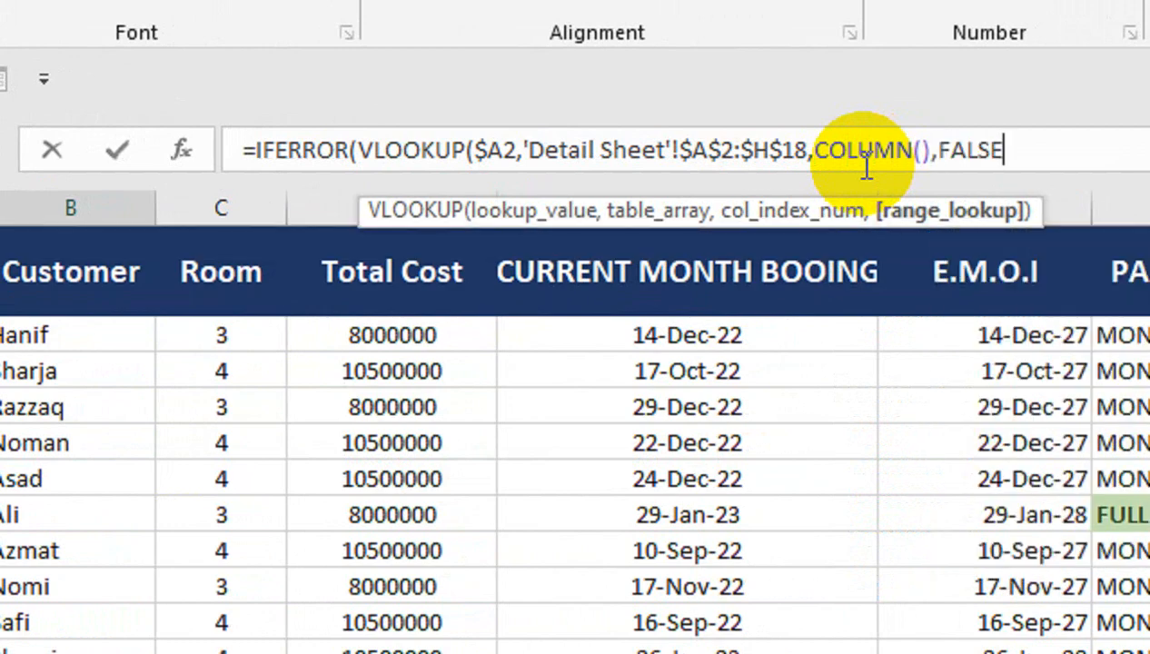
pyautogui.write('),"')
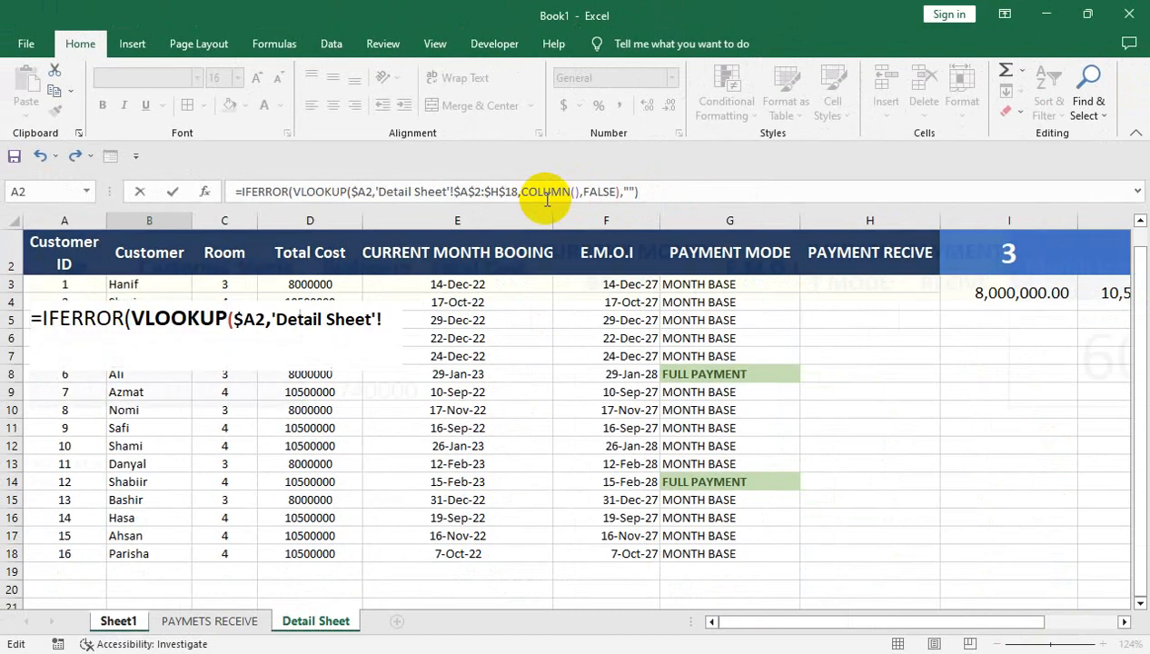
pyautogui.press('Return')
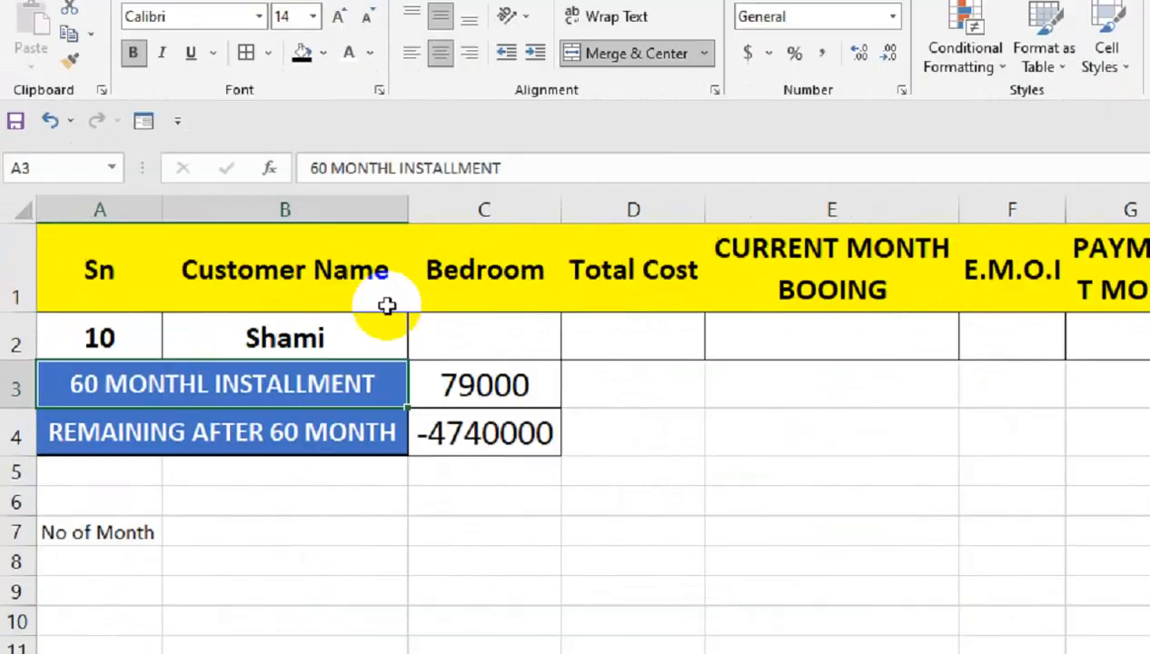
# Check the lookup in B2 against the Customer ID 10 row on the Detail Sheet, and return to Sheet1.
pyautogui.click(525, 350)
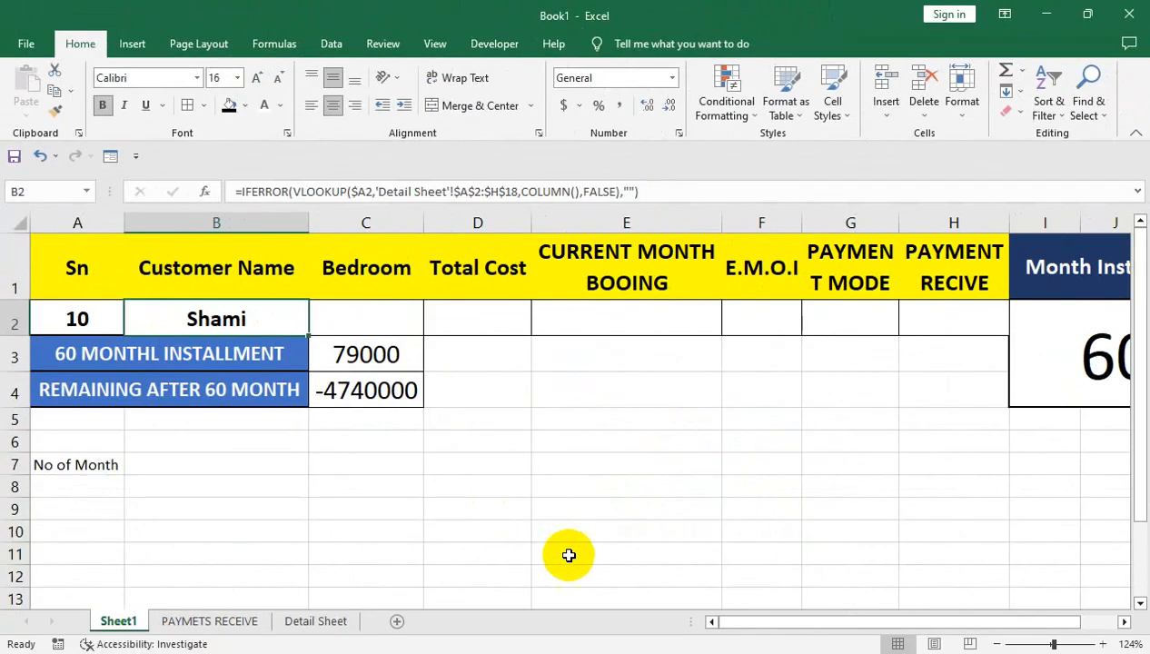
pyautogui.click(315, 622)
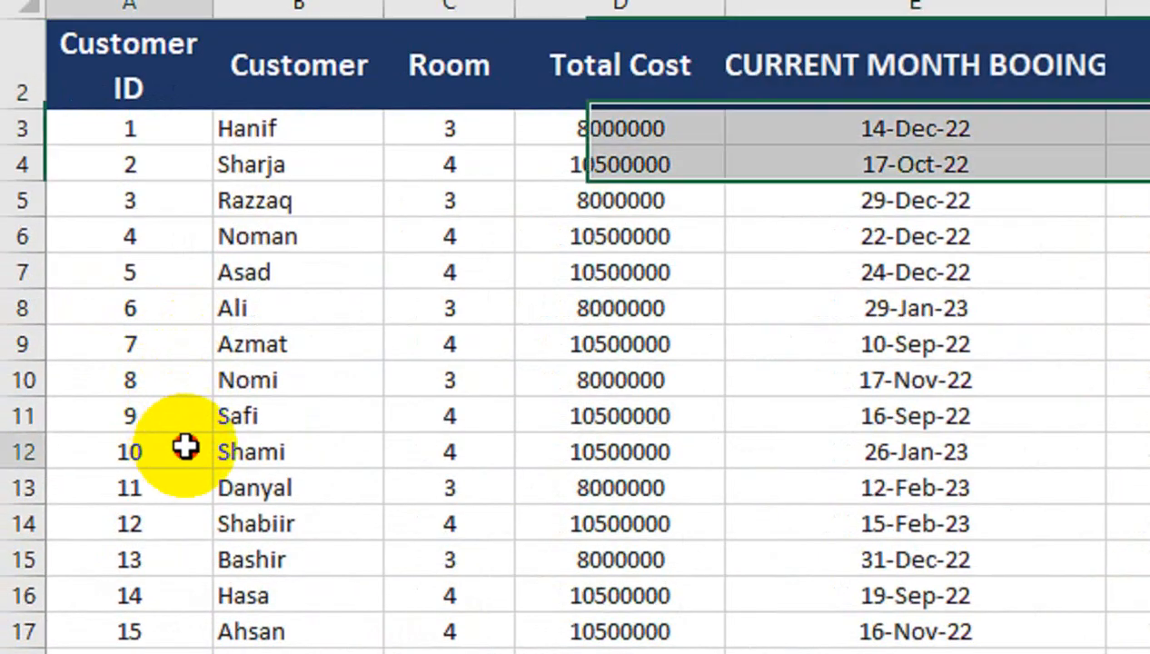
pyautogui.click(259, 445)
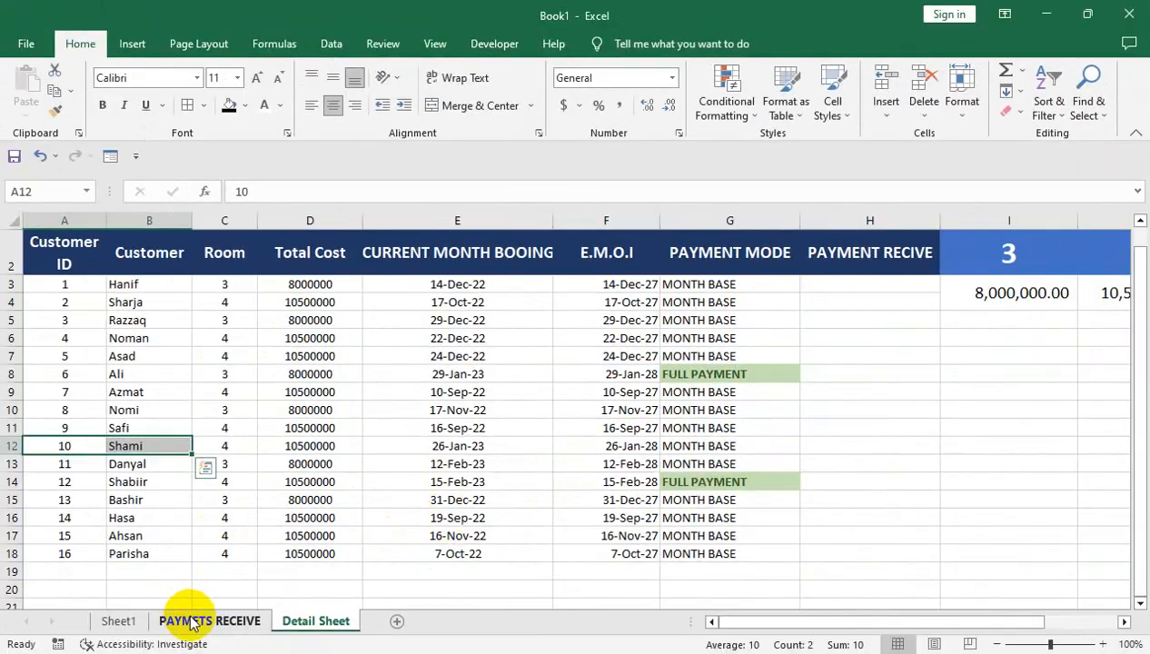
pyautogui.click(192, 621)
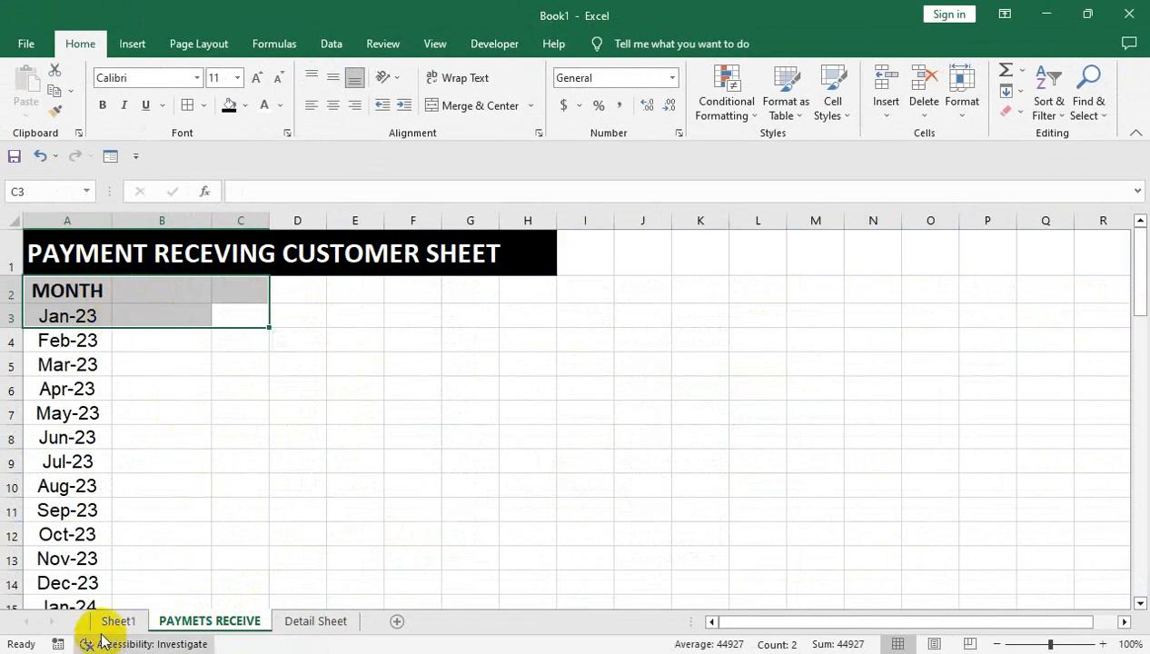
pyautogui.click(114, 621)
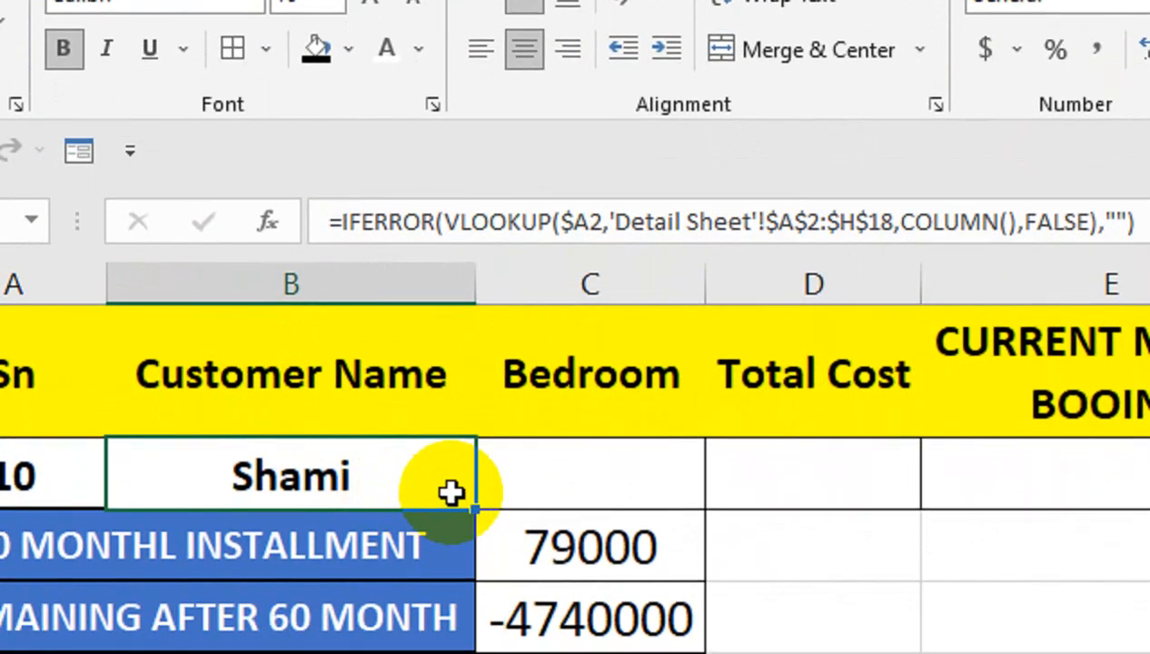
pyautogui.click(556, 499)
pyautogui.write('=')
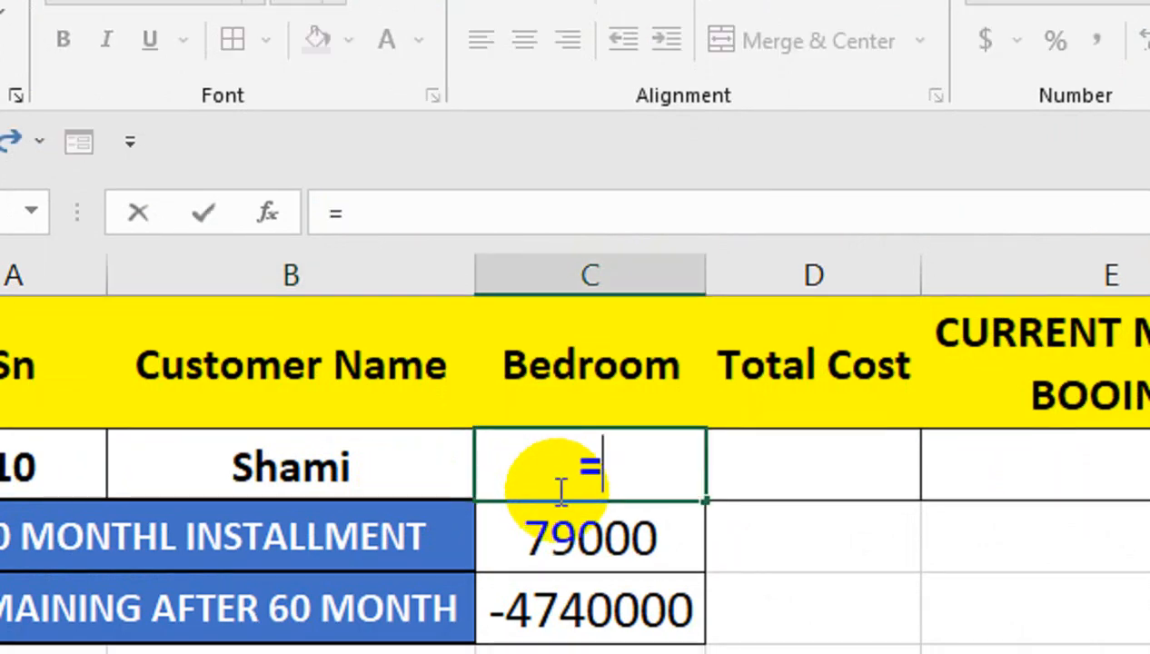
pyautogui.write('CLO')
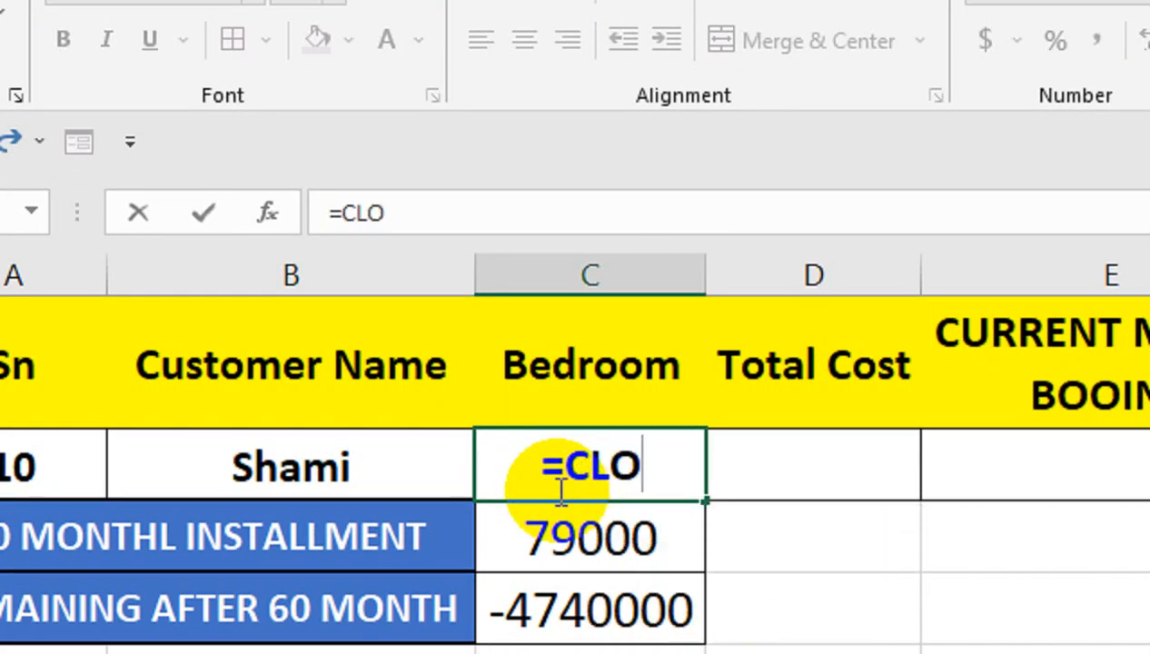
pyautogui.write('UMN')
pyautogui.press('Tab')
pyautogui.click(557, 490)
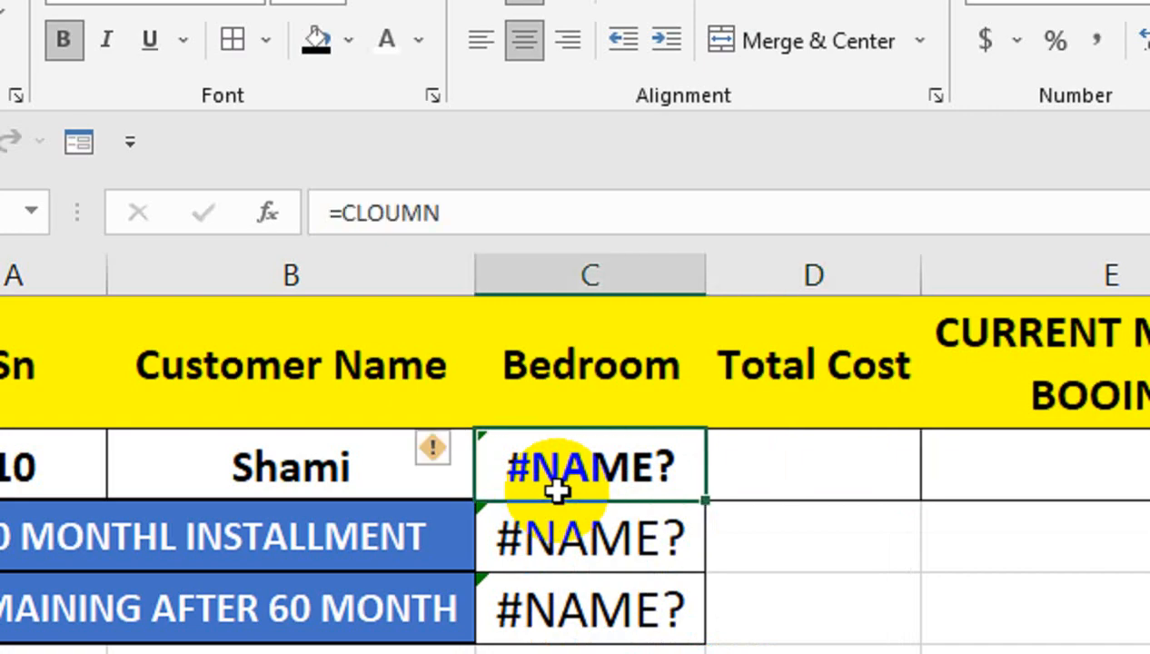
pyautogui.press('Delete')
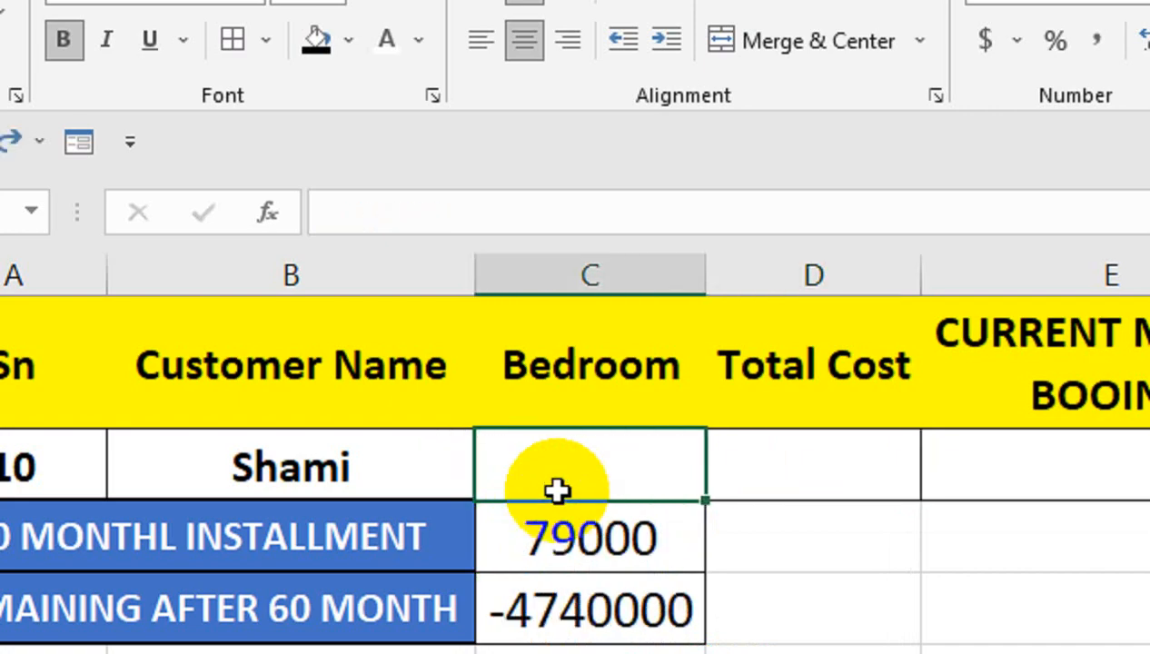
# Test the COLUMN function on its own in C2 and clear the cell again.
pyautogui.write('=CO')
pyautogui.press('Down')
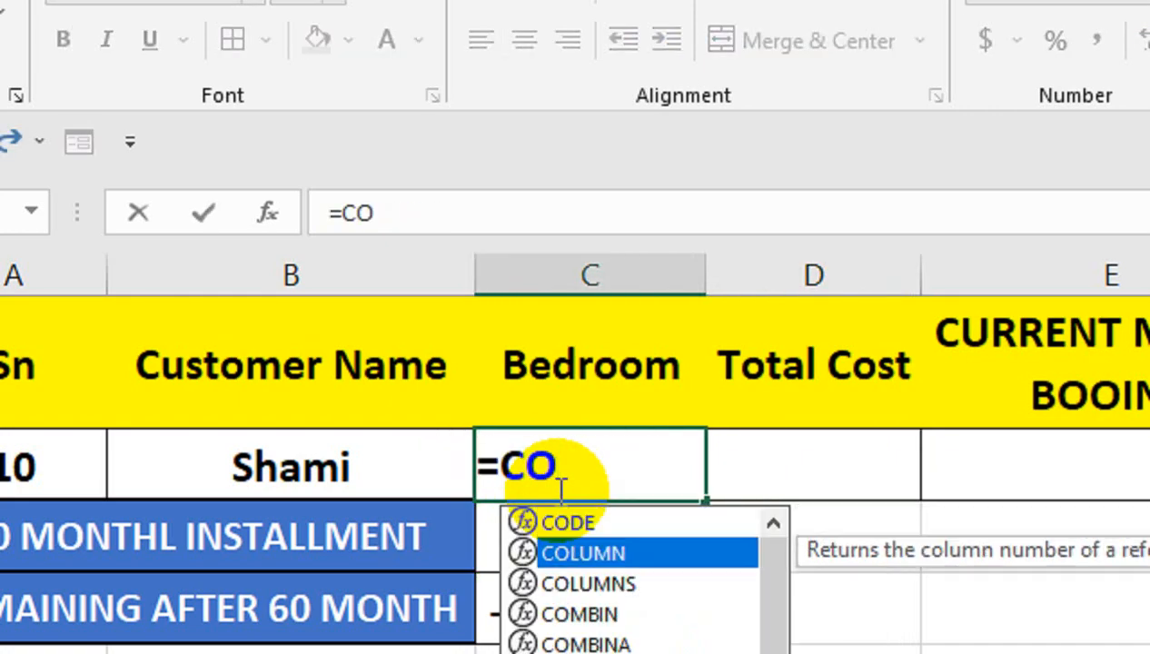
pyautogui.press('Tab')
pyautogui.press('Return')
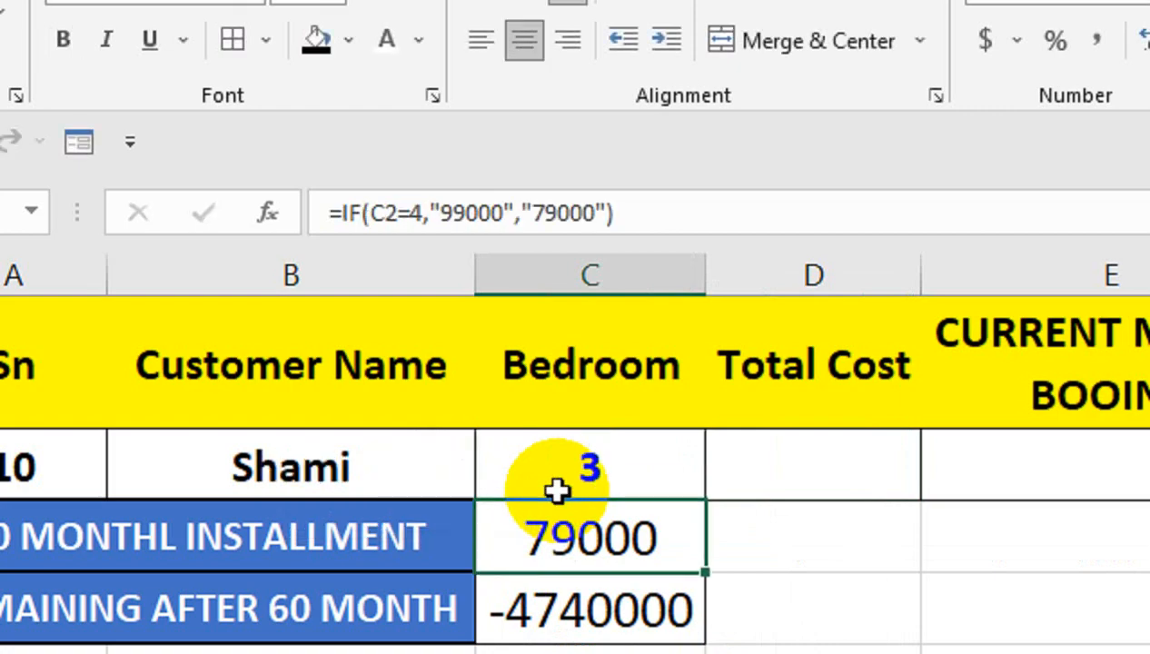
pyautogui.click(556, 490)
# Fill the B2 lookup formula across row 2 through H2 and auto-fit the width of the PAYMENT MODE column.
pyautogui.click(410, 439)
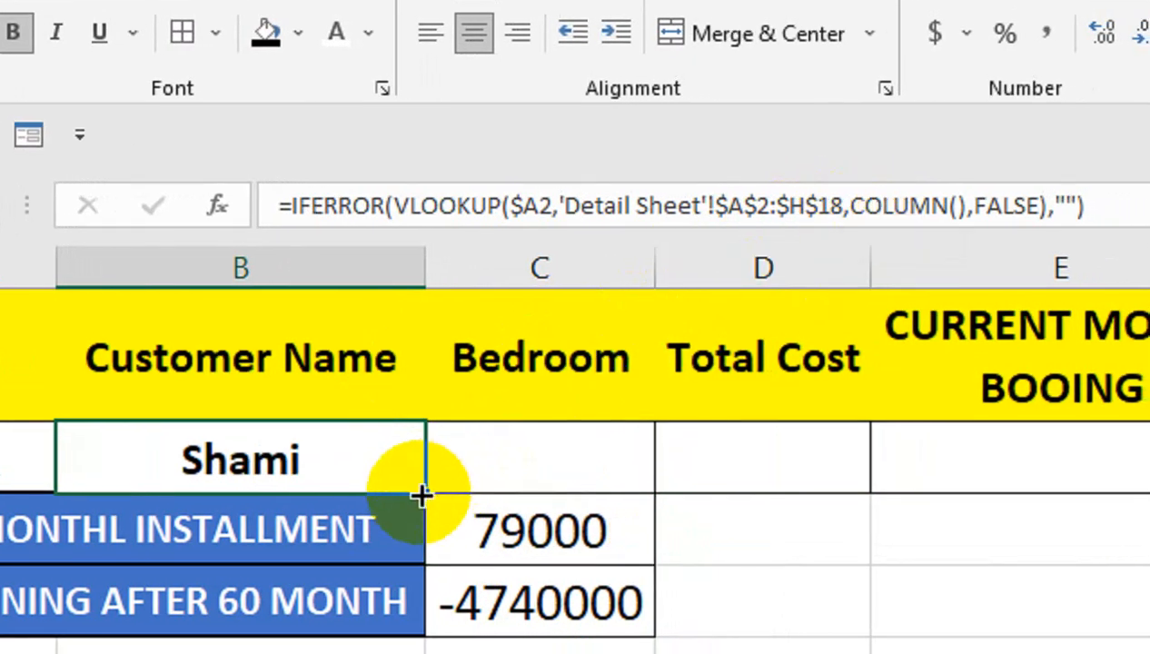
pyautogui.moveTo(423, 496); pyautogui.dragTo(1149, 422)
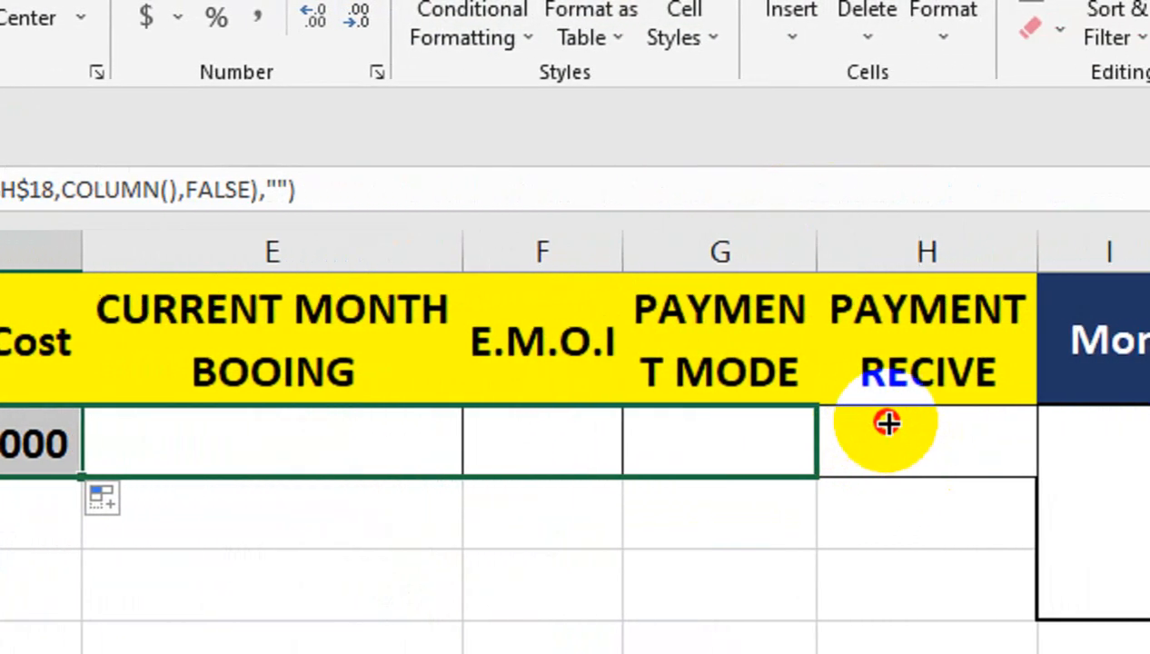
pyautogui.moveTo(887, 423); pyautogui.dragTo(945, 438)
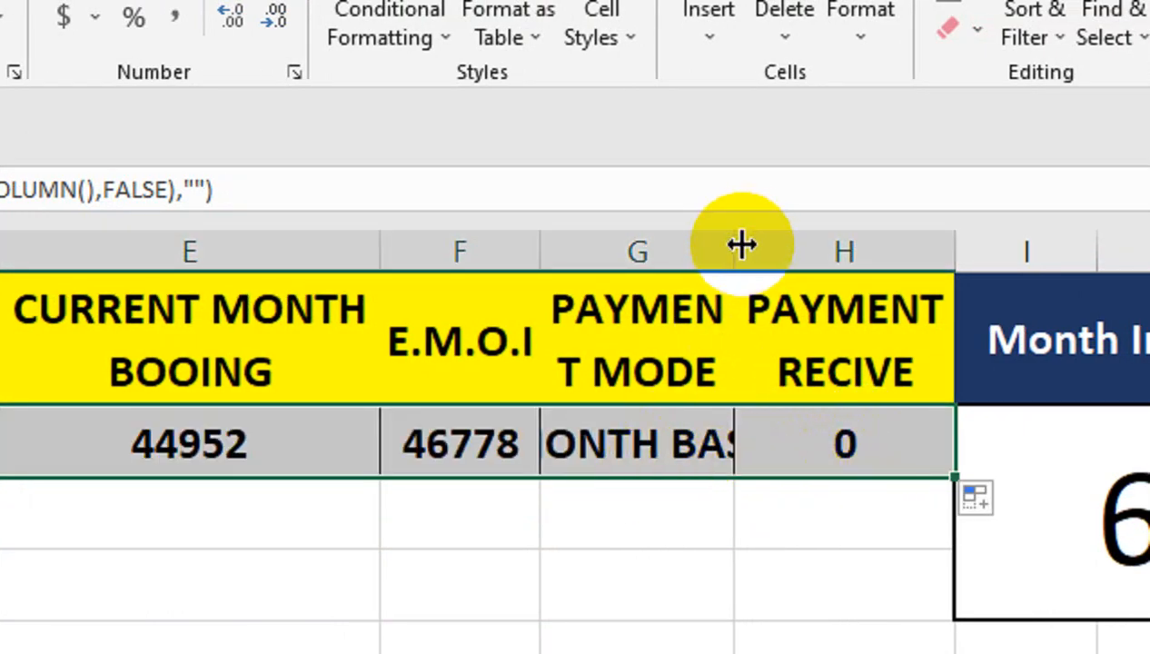
pyautogui.doubleClick(735, 245)
pyautogui.click(759, 416)
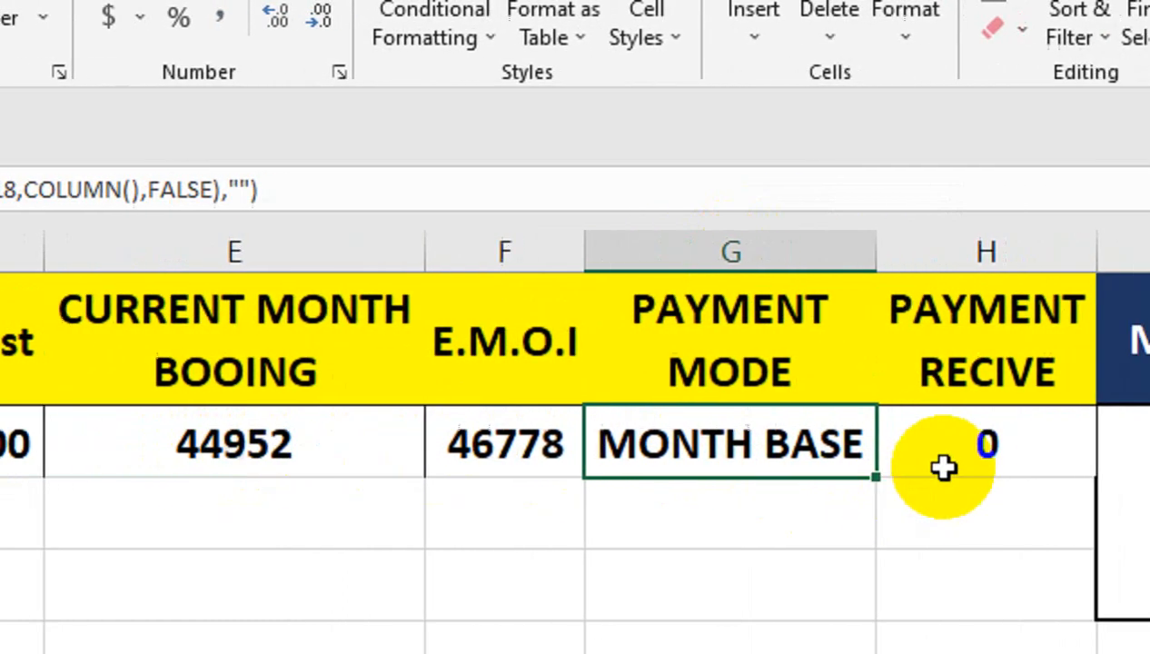
# Format E2:F2 as day-month-year dates and auto-fit the width of the E.M.O.I column.
pyautogui.moveTo(278, 443); pyautogui.dragTo(450, 442)
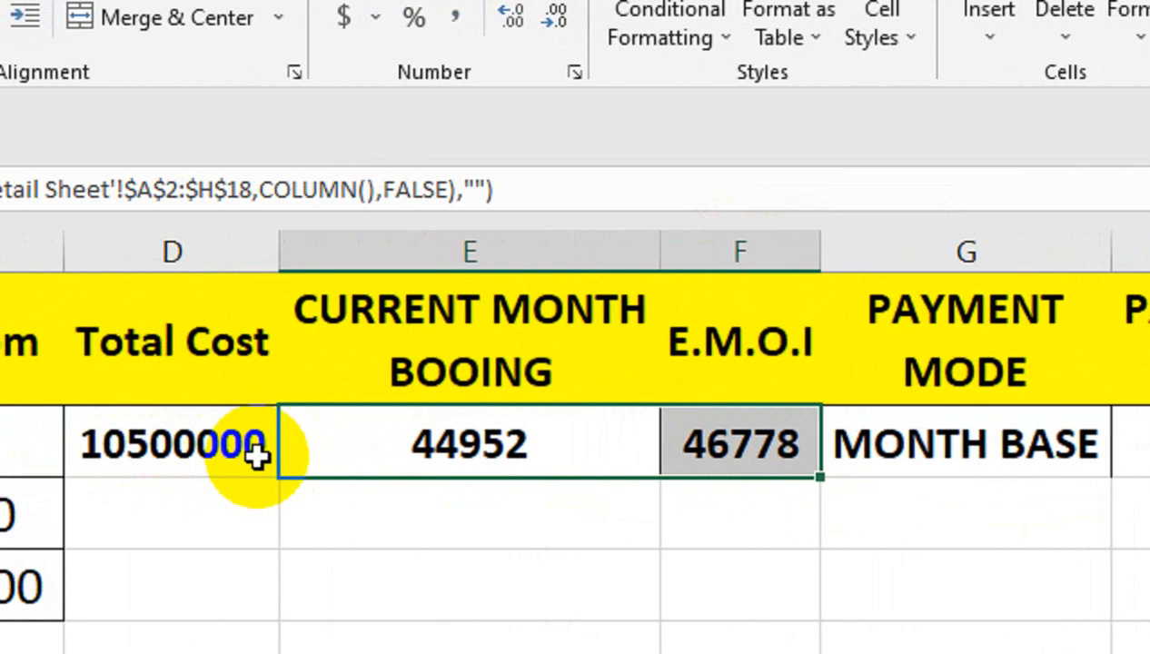
pyautogui.hotkey('ctrl', 'shift', '3')
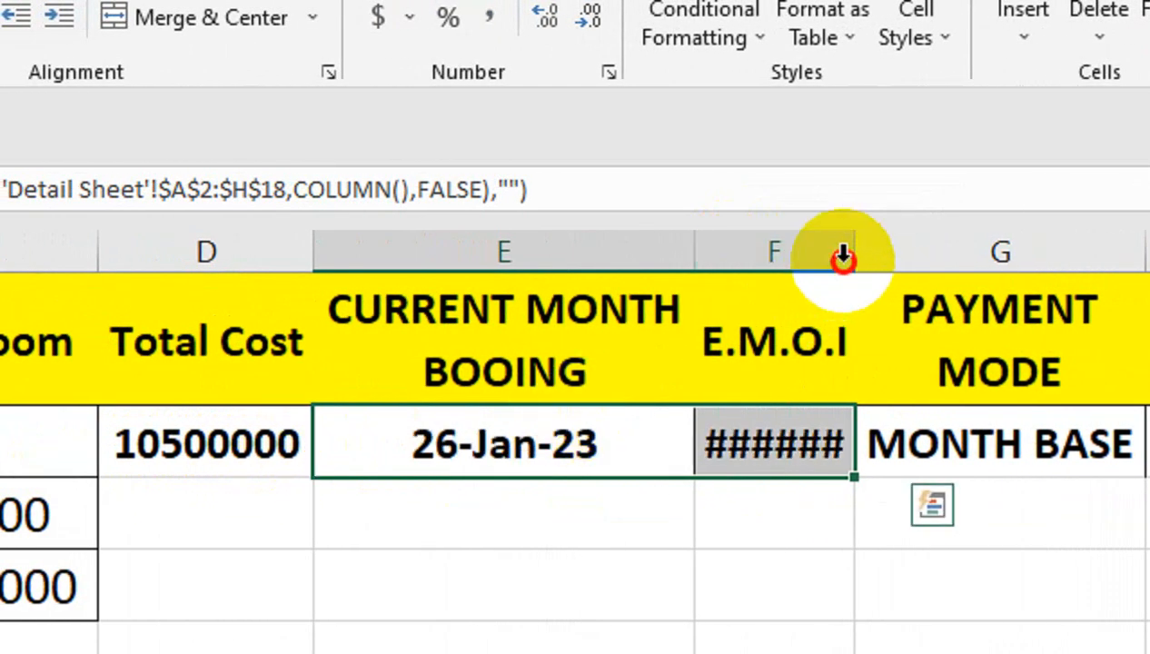
pyautogui.doubleClick(852, 252)
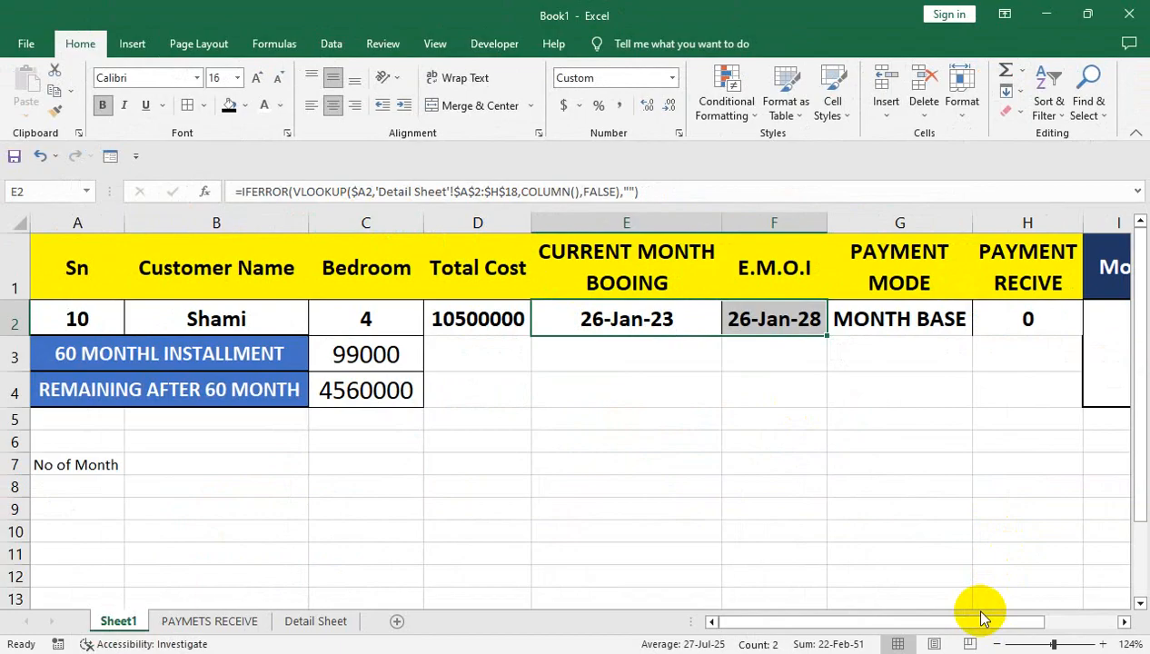
# Examine the Month Installment value in I2 and the IF formula behind the 60-month installment in C3.
pyautogui.moveTo(988, 617); pyautogui.dragTo(1062, 624)
pyautogui.click(948, 396)
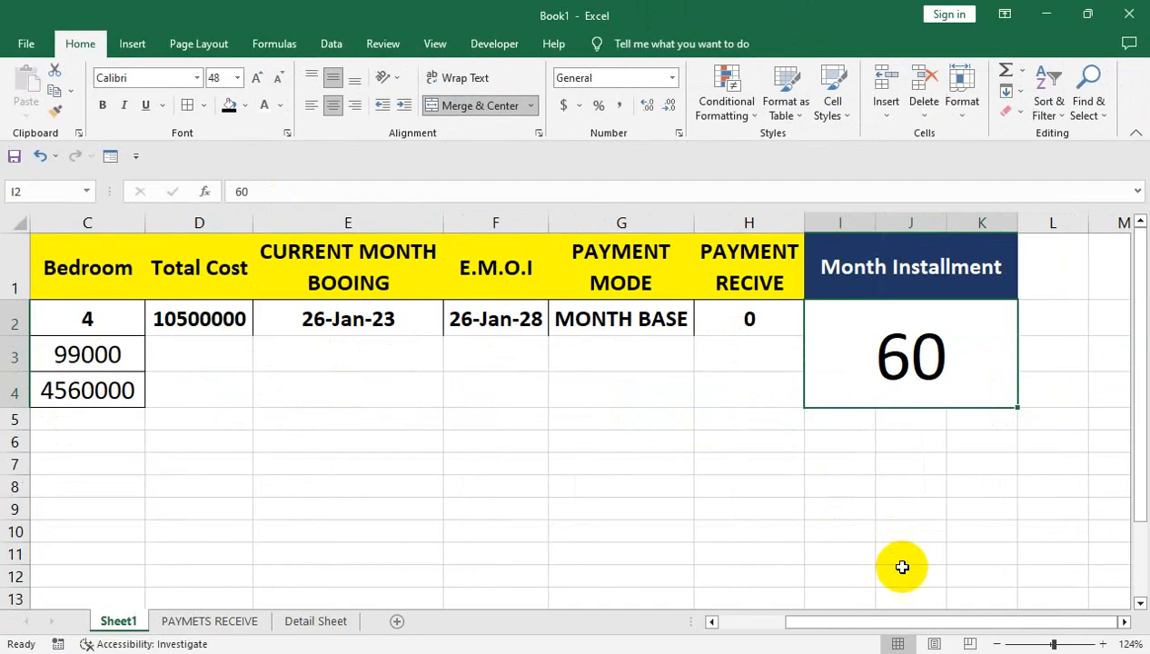
pyautogui.moveTo(876, 625); pyautogui.dragTo(798, 623)
pyautogui.click(374, 353)
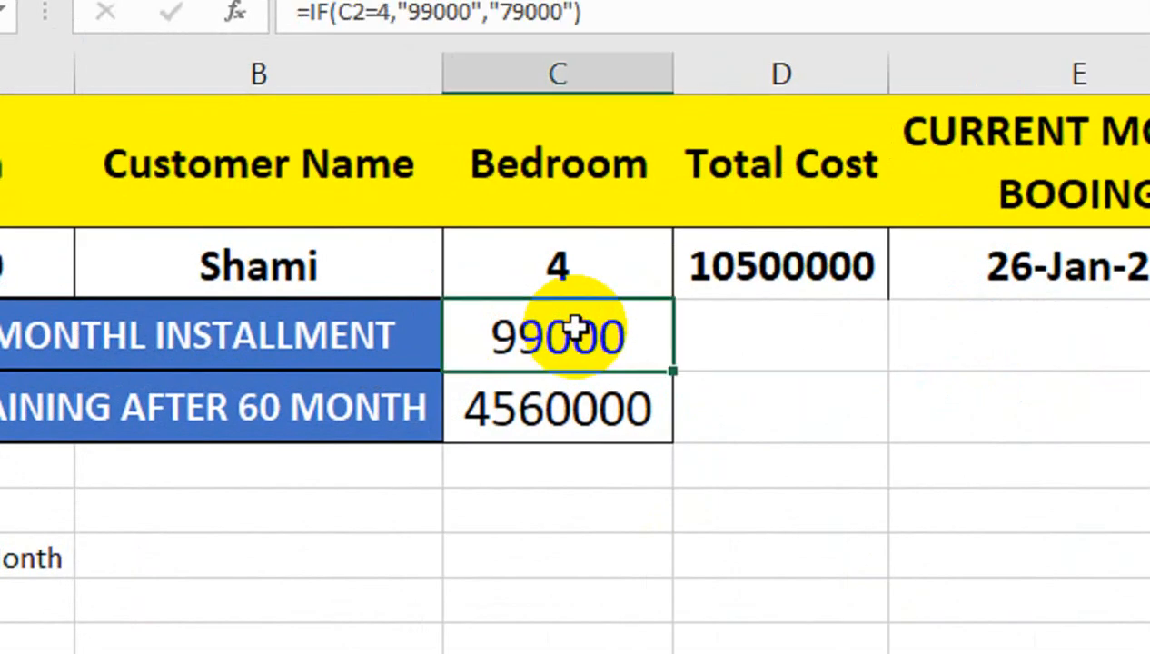
pyautogui.doubleClick(571, 332)
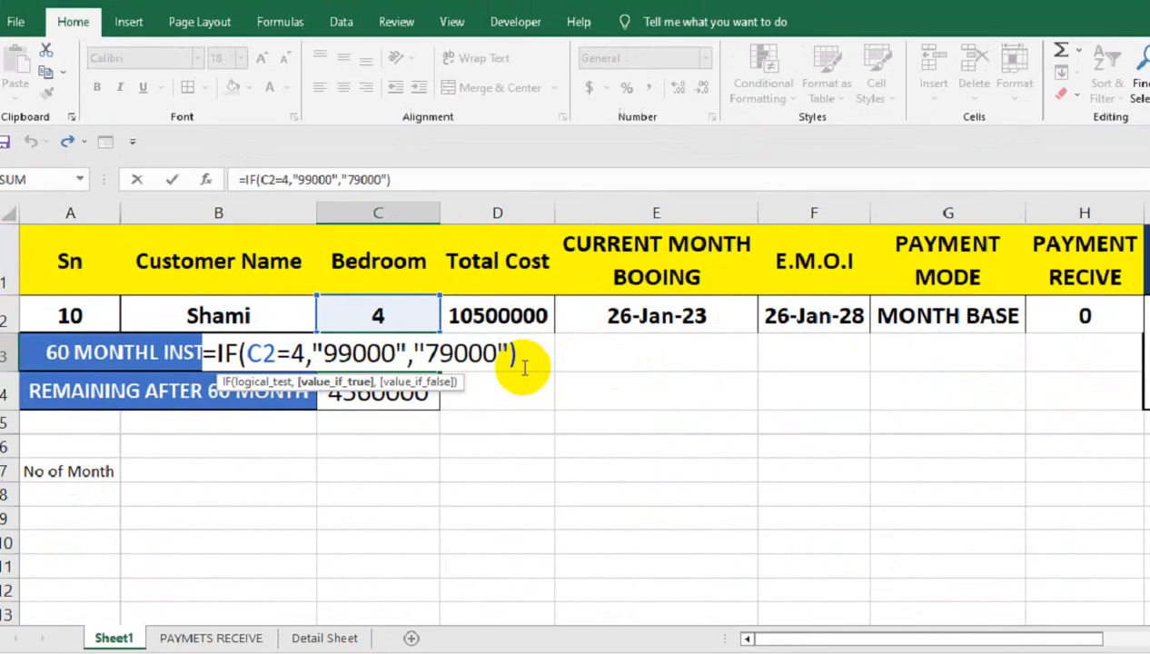
pyautogui.press('Return')
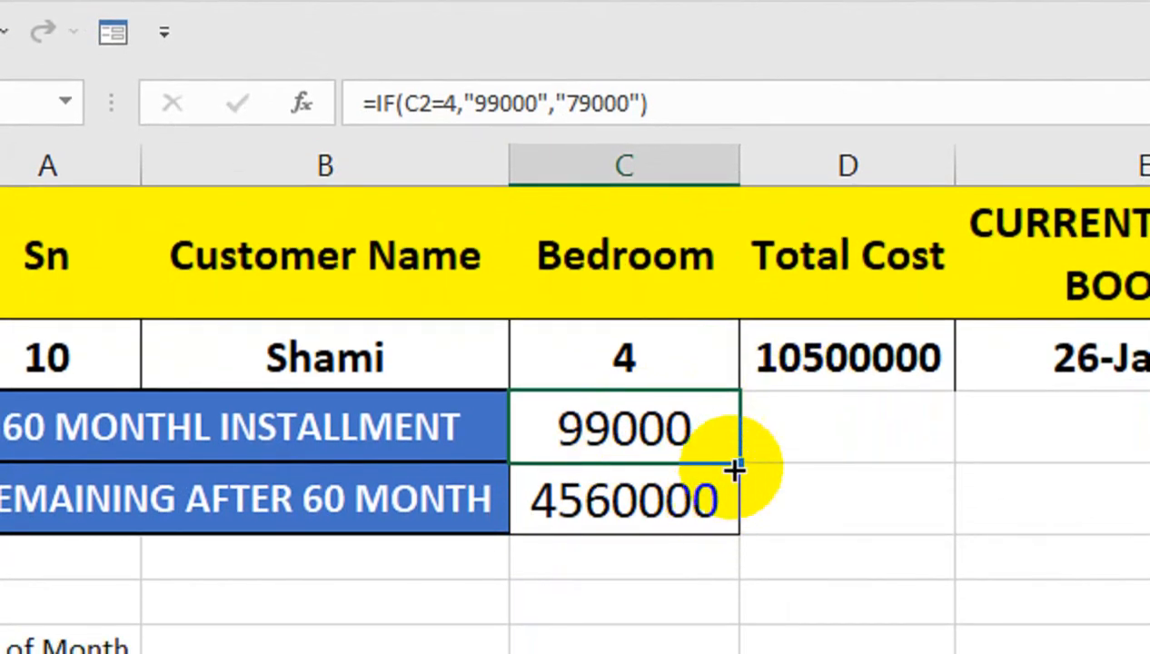
# Calculate the total of 60 installments in D3 with the formula =C3*60.
pyautogui.click(820, 480)
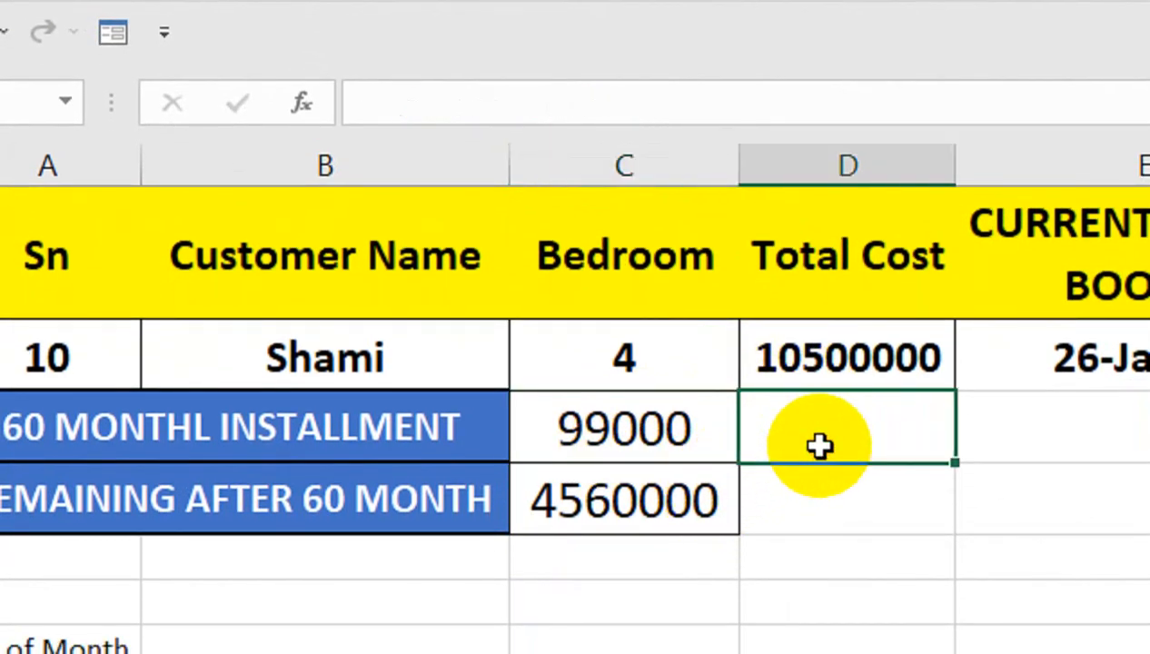
pyautogui.write('=')
pyautogui.press('Left')
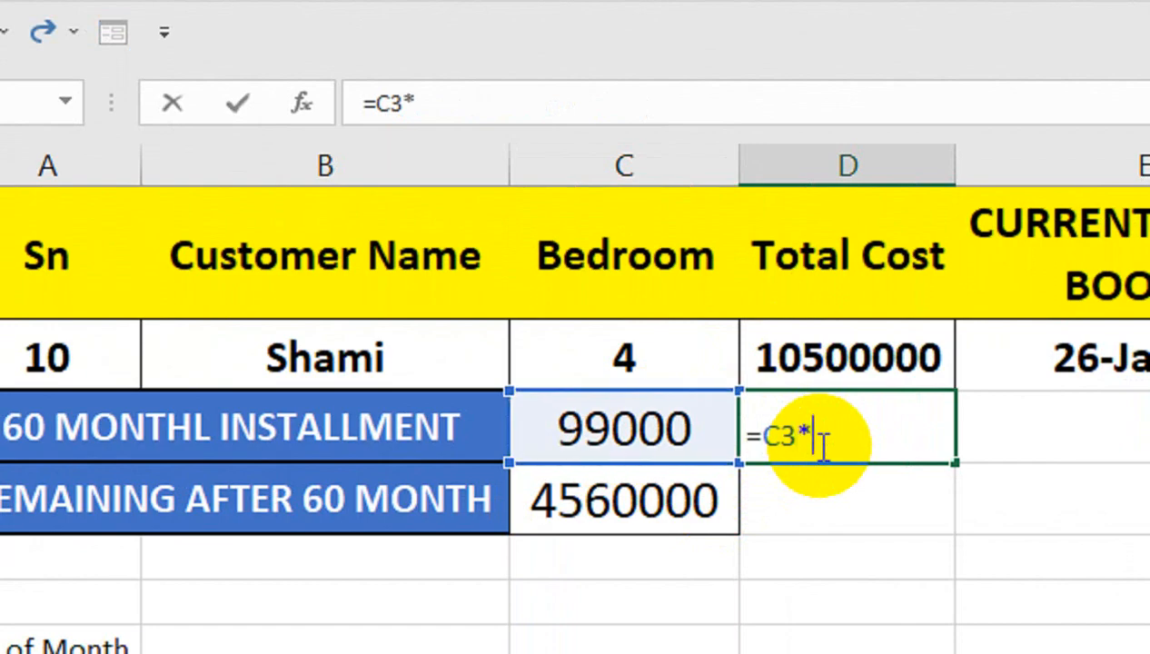
pyautogui.press('Return')
pyautogui.click(820, 440)
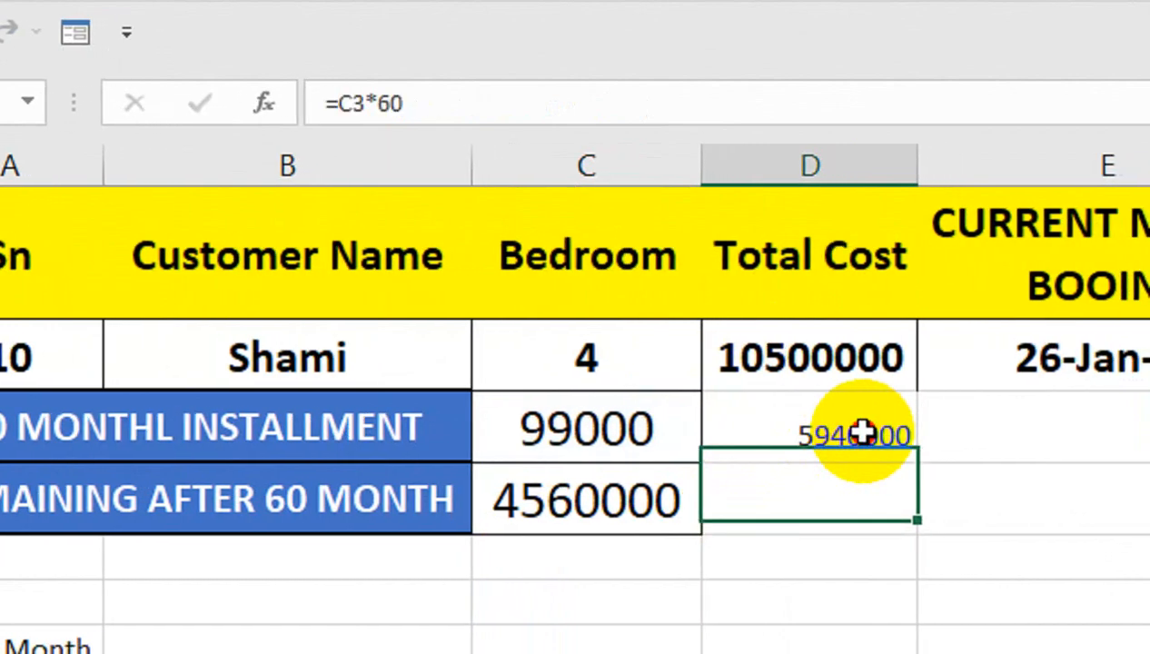
# Subtract the installment total from the total cost in E3 with the formula =D2-D3.
pyautogui.click(994, 433)
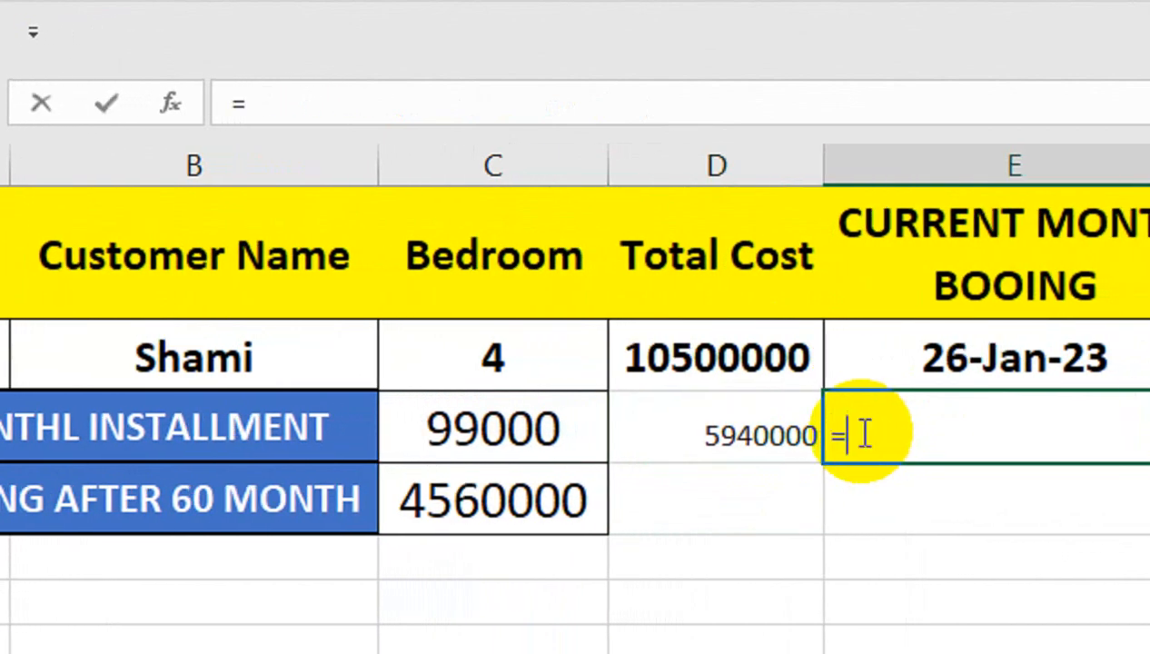
pyautogui.write('=')
pyautogui.click(754, 361)
pyautogui.write('-')
pyautogui.press('Up')
pyautogui.press('Left')
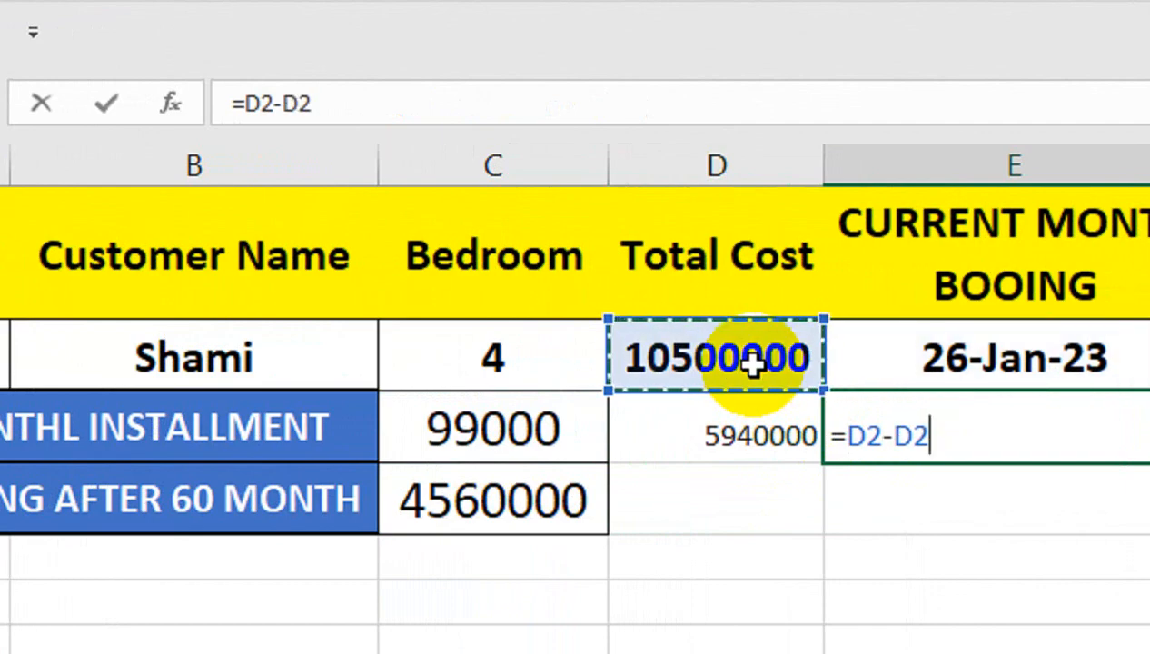
pyautogui.press('Down')
pyautogui.press('Return')
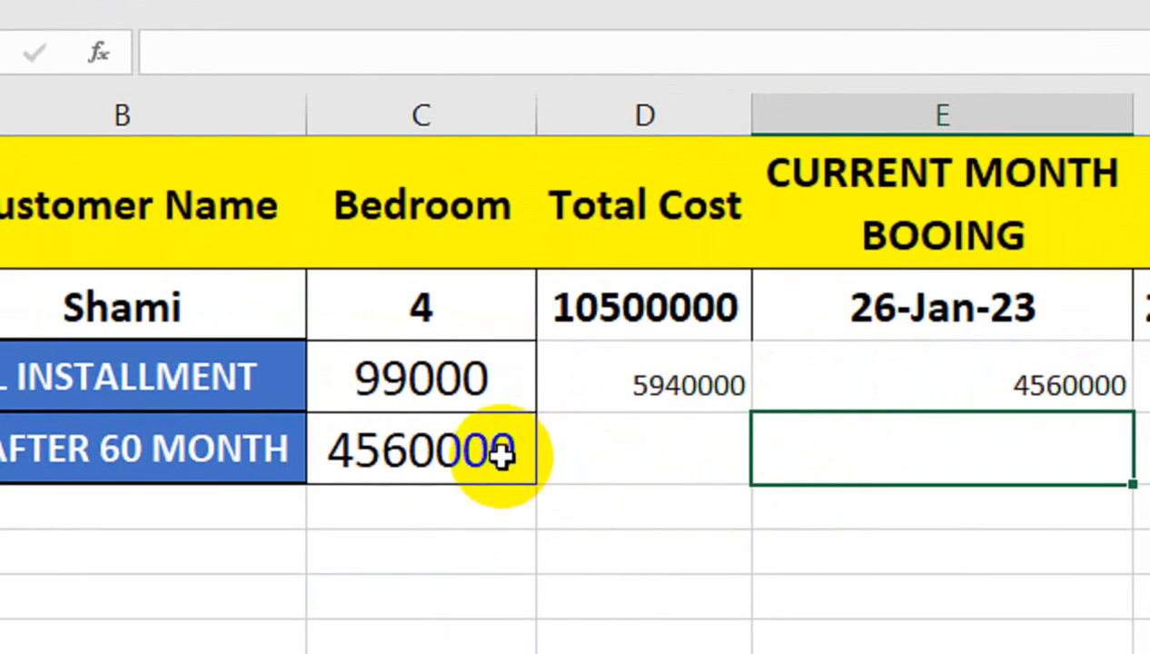
# Clear the check calculations from cells E3 and D3.
pyautogui.click(800, 400)
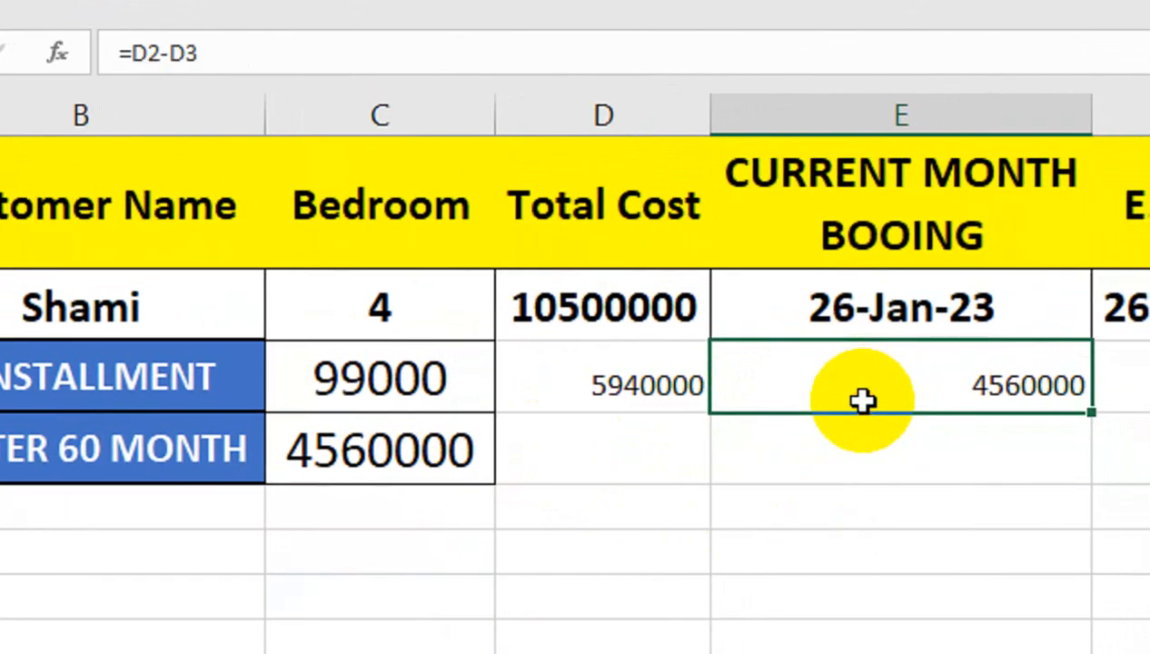
pyautogui.press('Delete')
pyautogui.click(684, 391)
pyautogui.press('Delete')
# Examine the total cost lookup in D2 and the remaining-amount formula in C4, leaving both as they are.
pyautogui.click(606, 305)
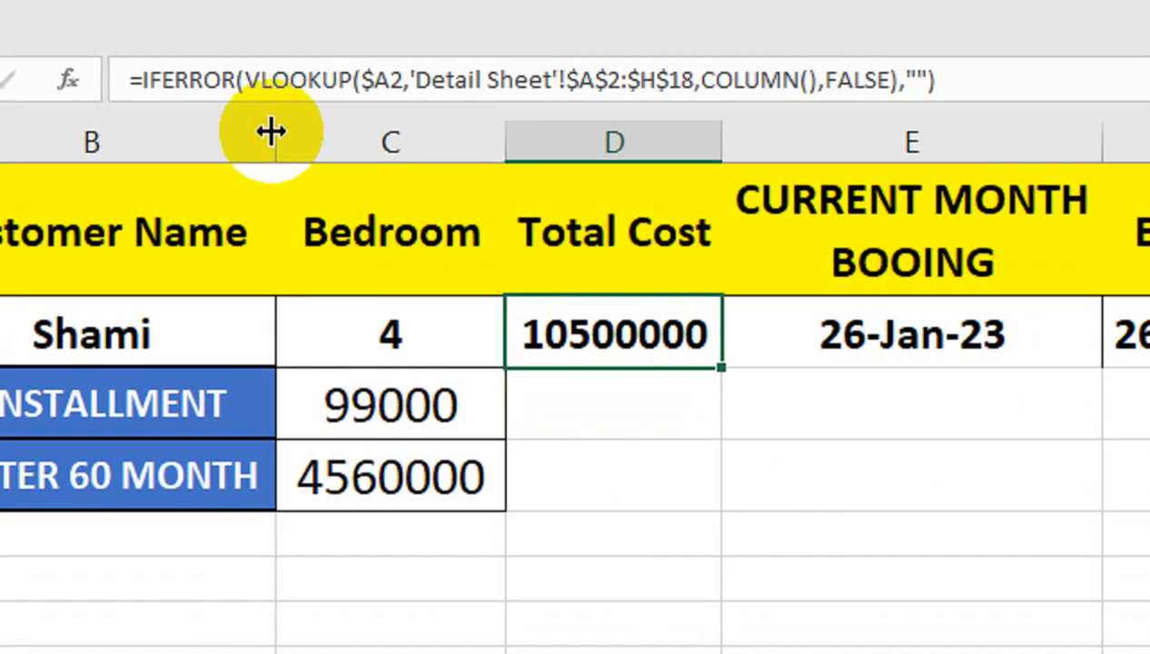
pyautogui.doubleClick(332, 447)
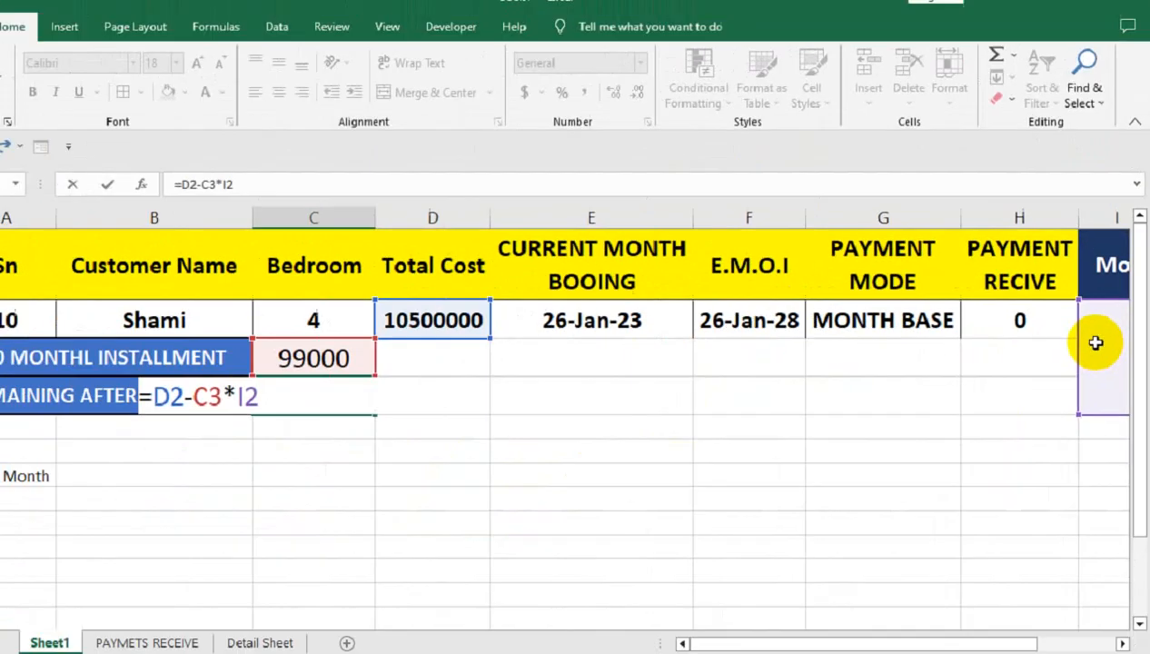
pyautogui.press('Return')
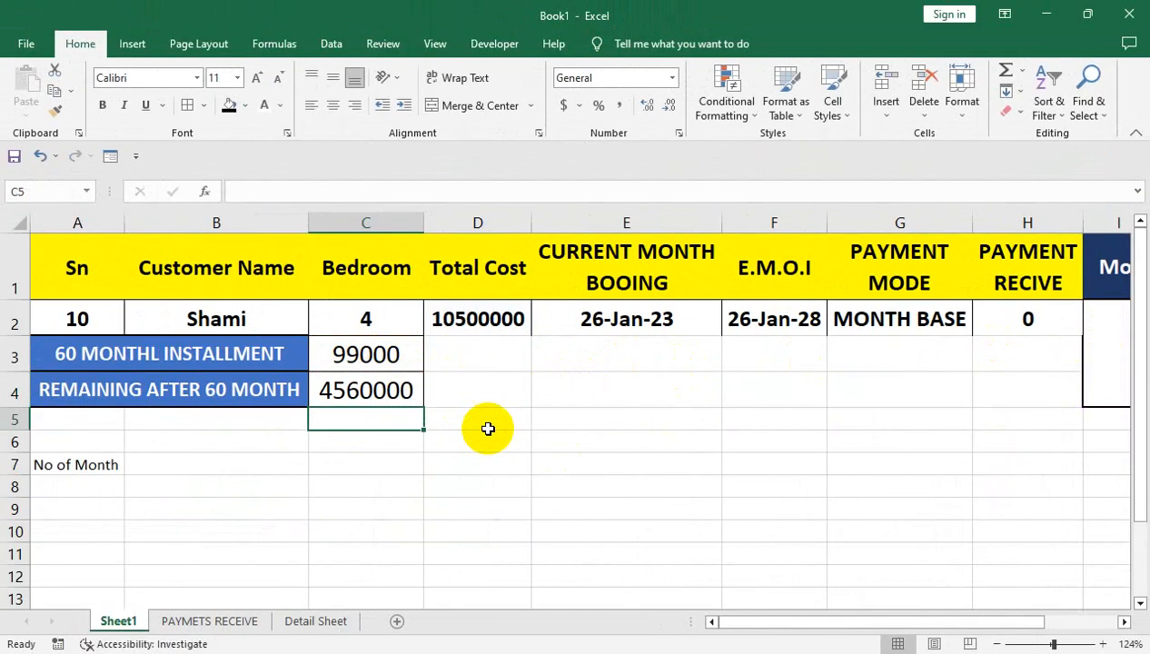
# Choose 1 as the Sn in cell A2.
pyautogui.click(383, 355)
pyautogui.click(98, 325)
pyautogui.click(133, 326)
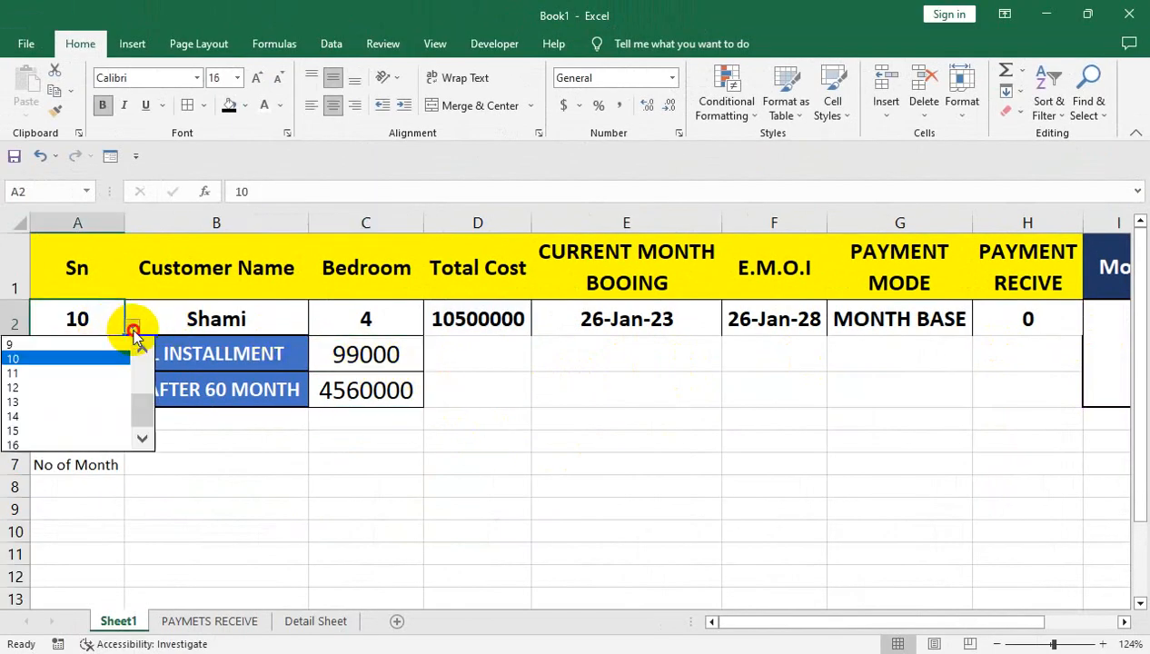
pyautogui.click(142, 348)
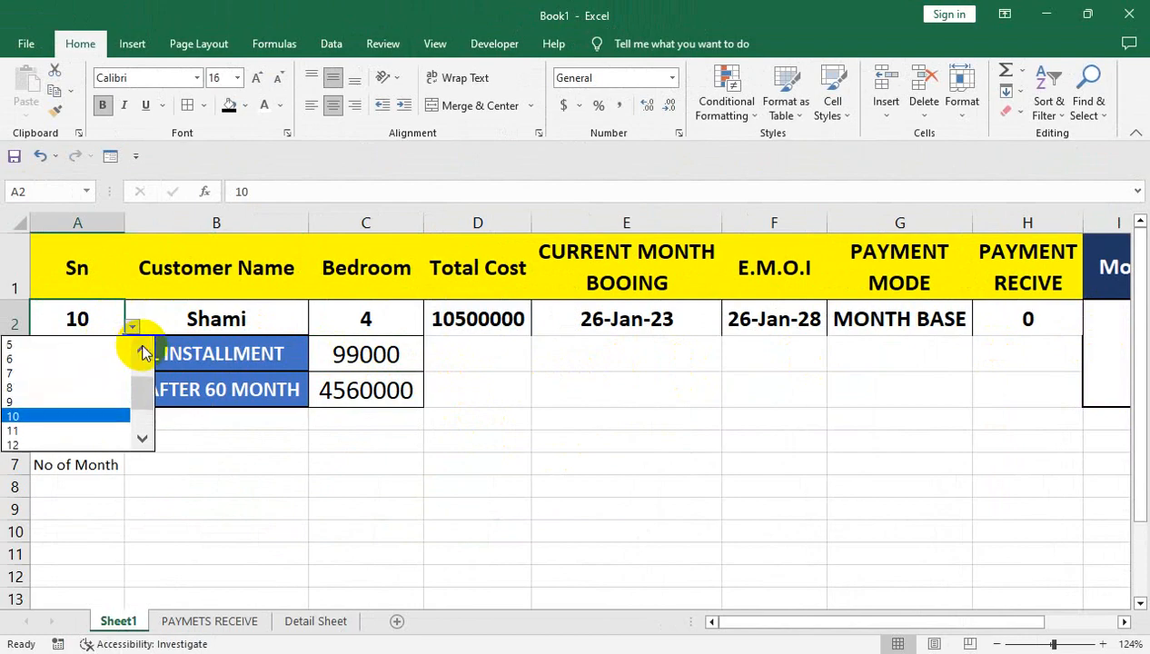
pyautogui.click(107, 346)
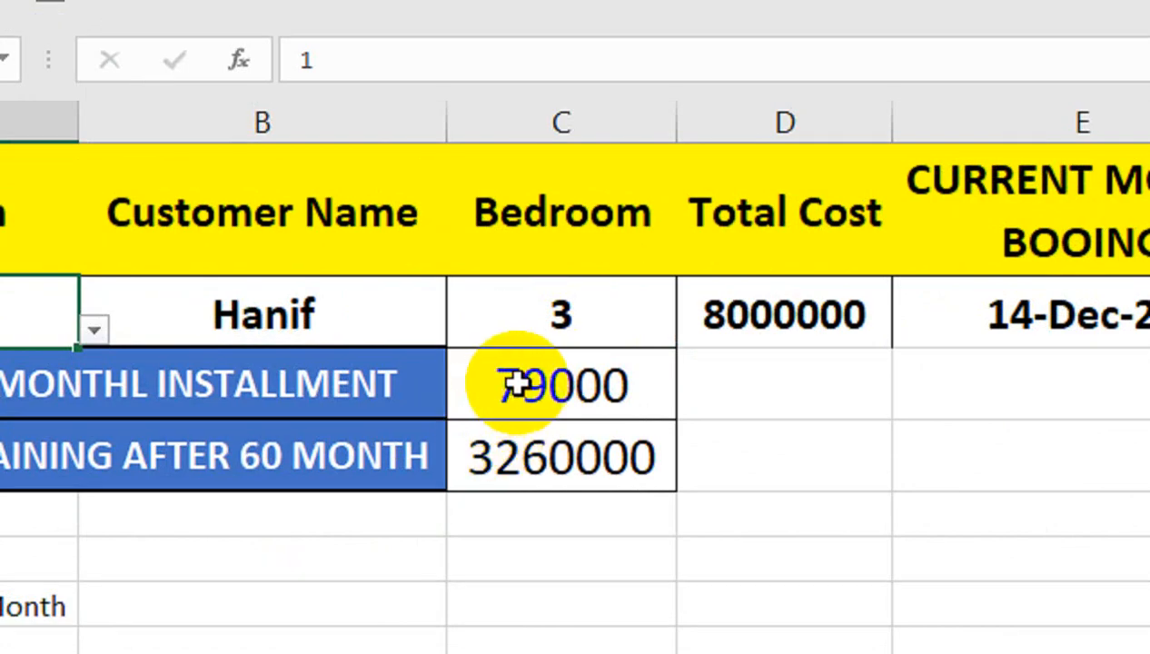
# Calculate the 60-month installment total in D3 by multiplying C3 by 60.
pyautogui.click(716, 397)
pyautogui.write('=')
pyautogui.press('Left')
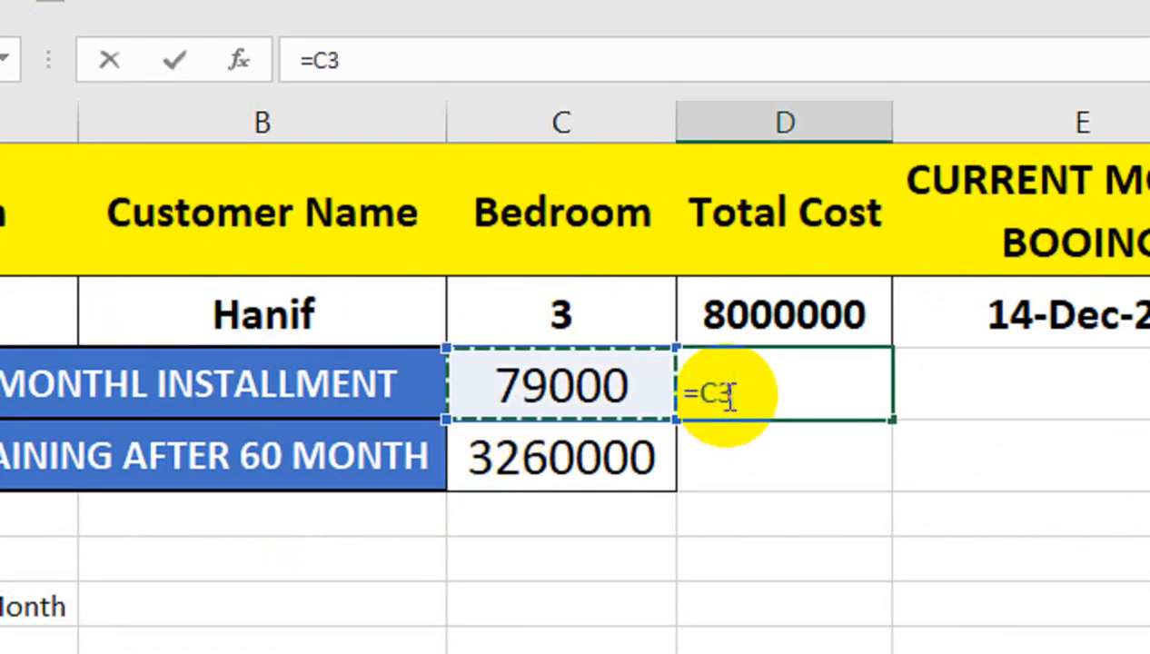
pyautogui.write('*6')
pyautogui.press('Return')
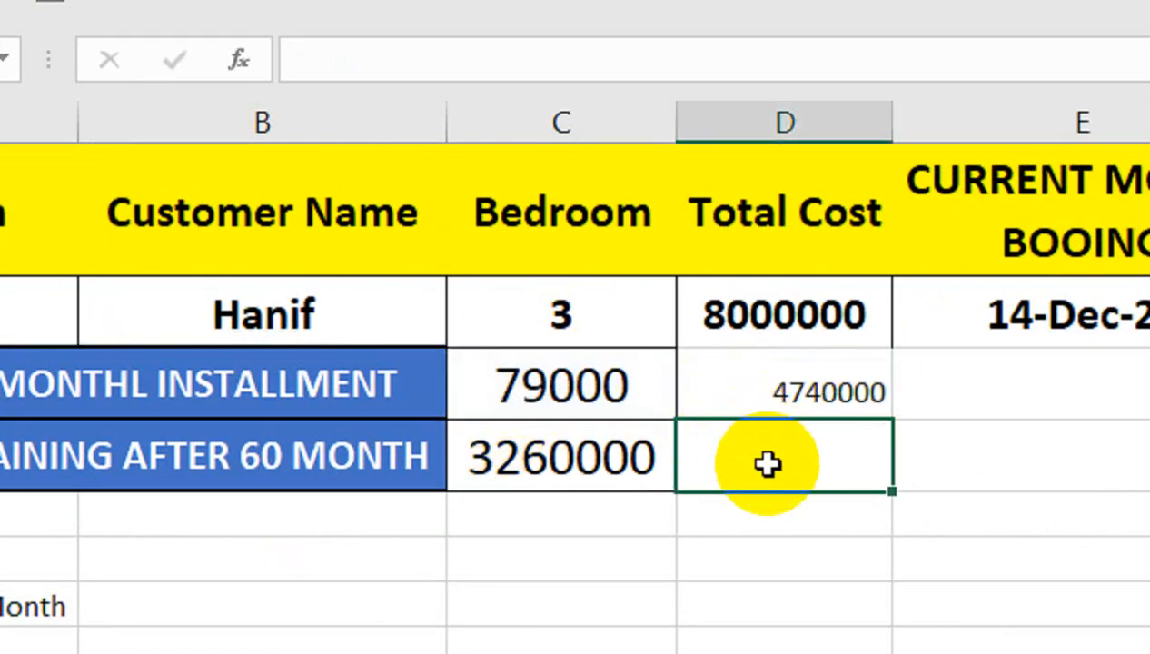
# Subtract the installment total from the total cost in D4 with the formula =D2-D3.
pyautogui.write('=')
pyautogui.click(826, 315)
pyautogui.write('-')
pyautogui.press('Up')
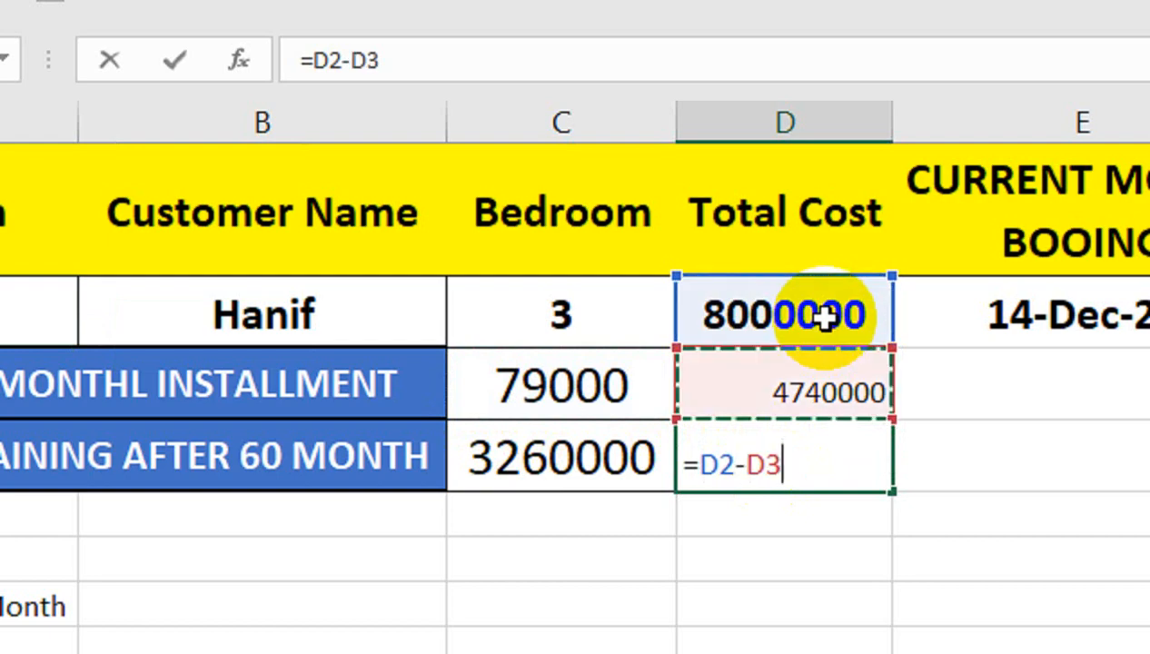
pyautogui.press('Return')
# Check the remaining-amount formula in C4 and clear the check calculations from cells D3 and D4.
pyautogui.click(540, 433)
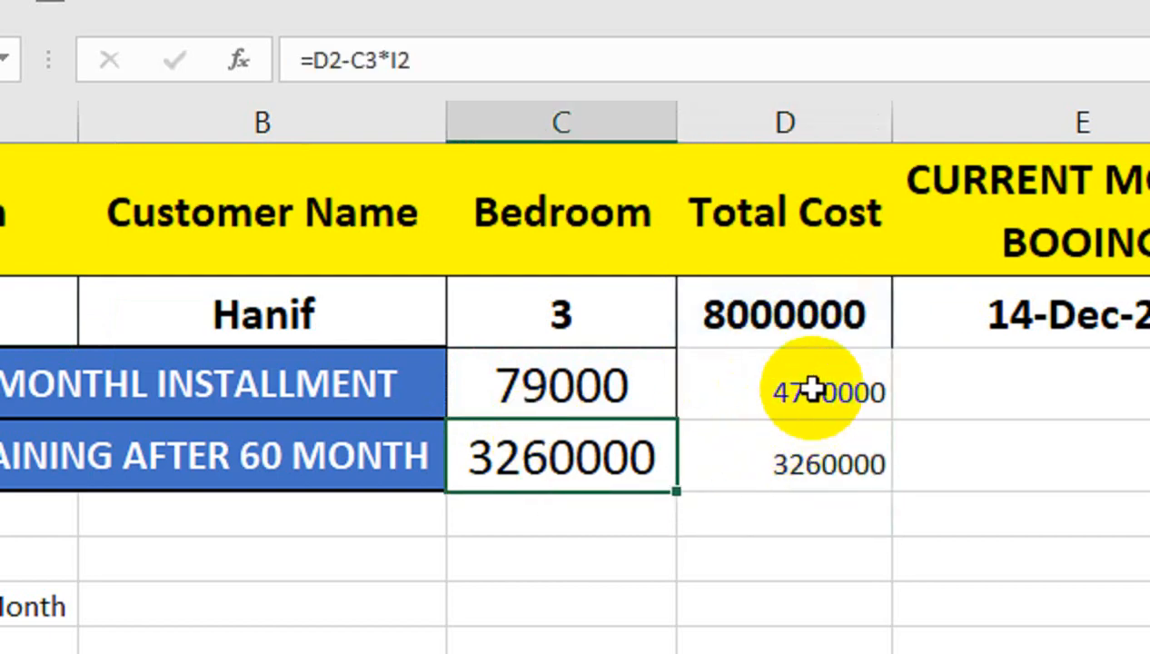
pyautogui.moveTo(811, 390); pyautogui.dragTo(808, 434)
pyautogui.press('Delete')
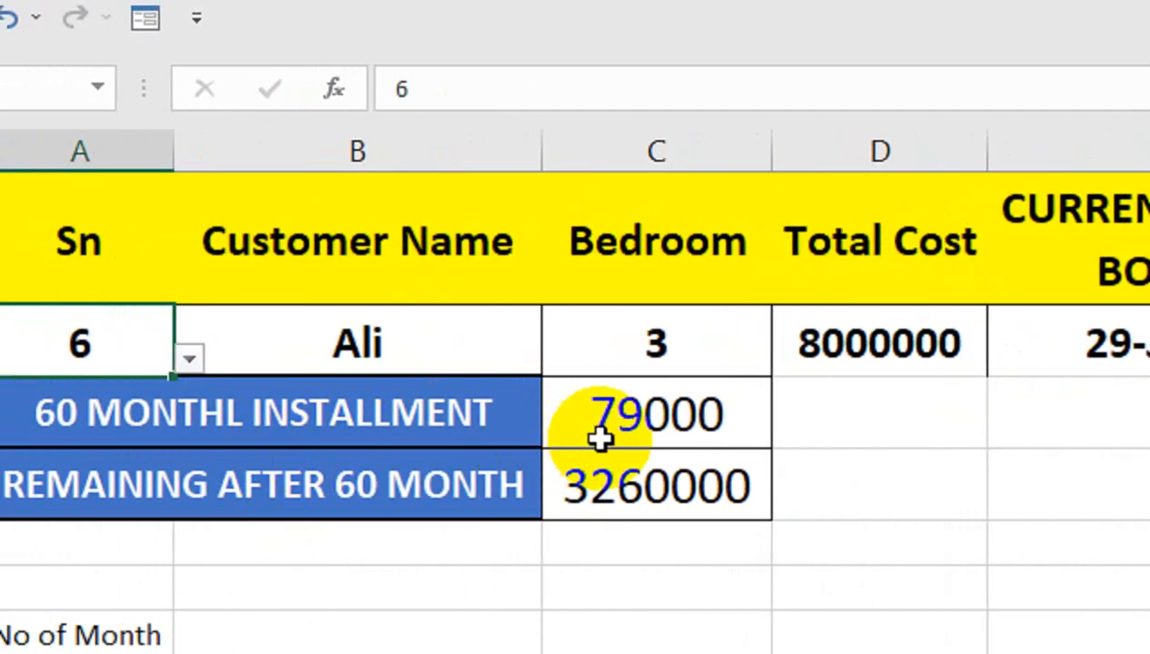
# Insert an outer IF before the existing IF in C3's formula, with the logical test G2="FULL PAYMENTS".
pyautogui.click(599, 439)
pyautogui.click(411, 89)
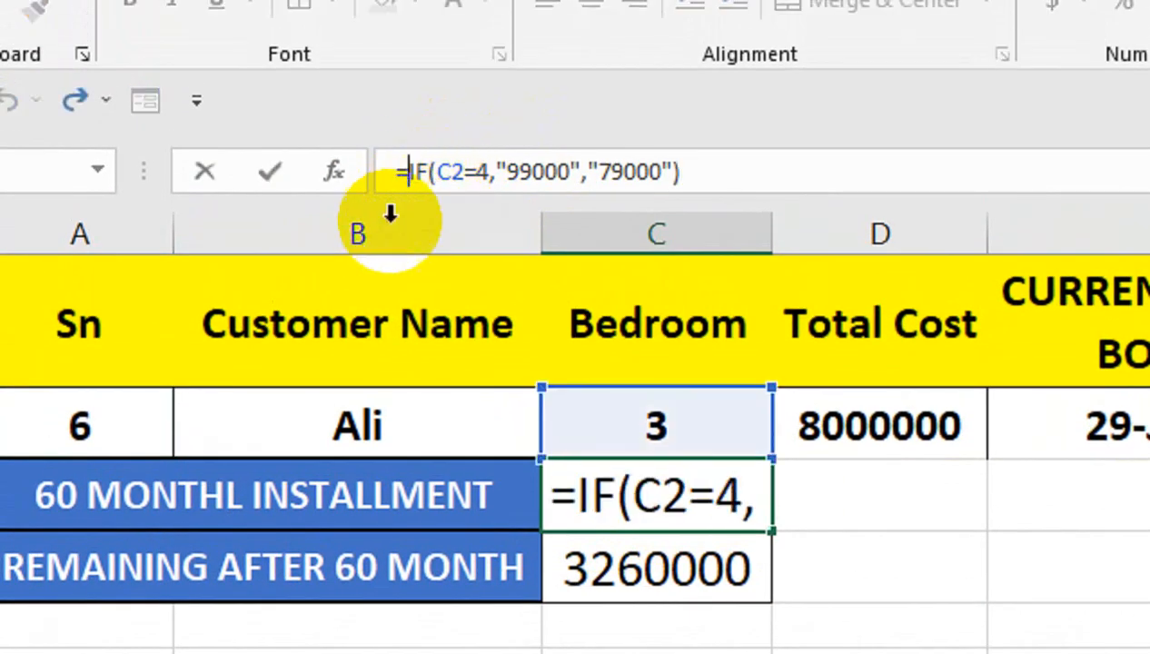
pyautogui.write('IF')
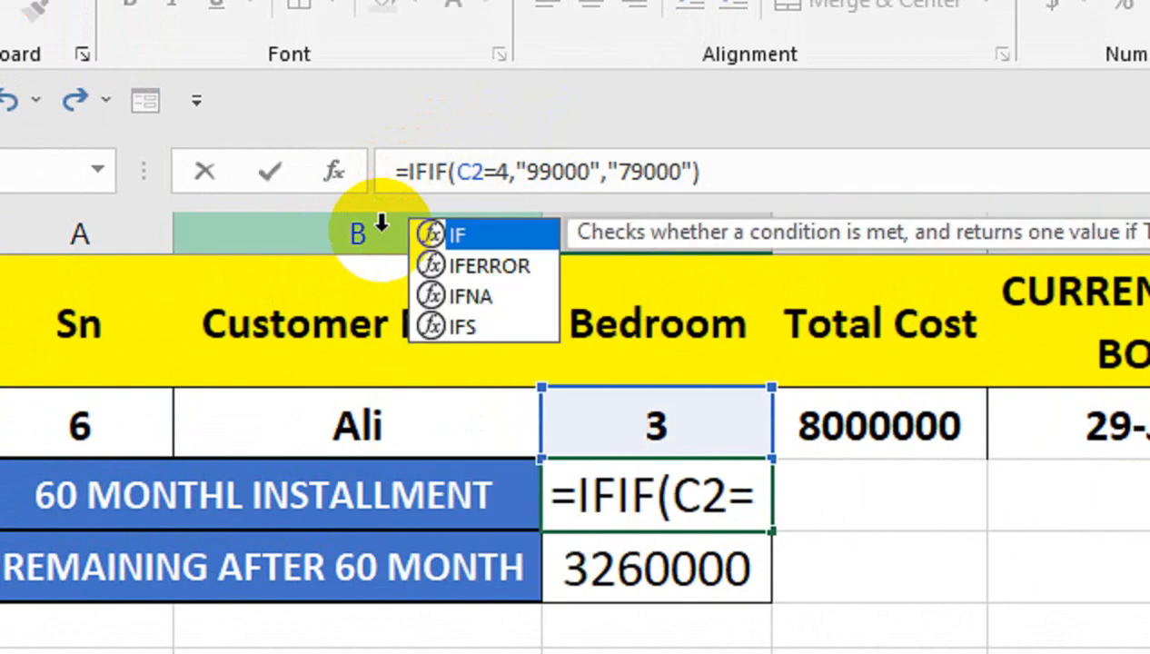
pyautogui.write('(')
pyautogui.click(880, 441)
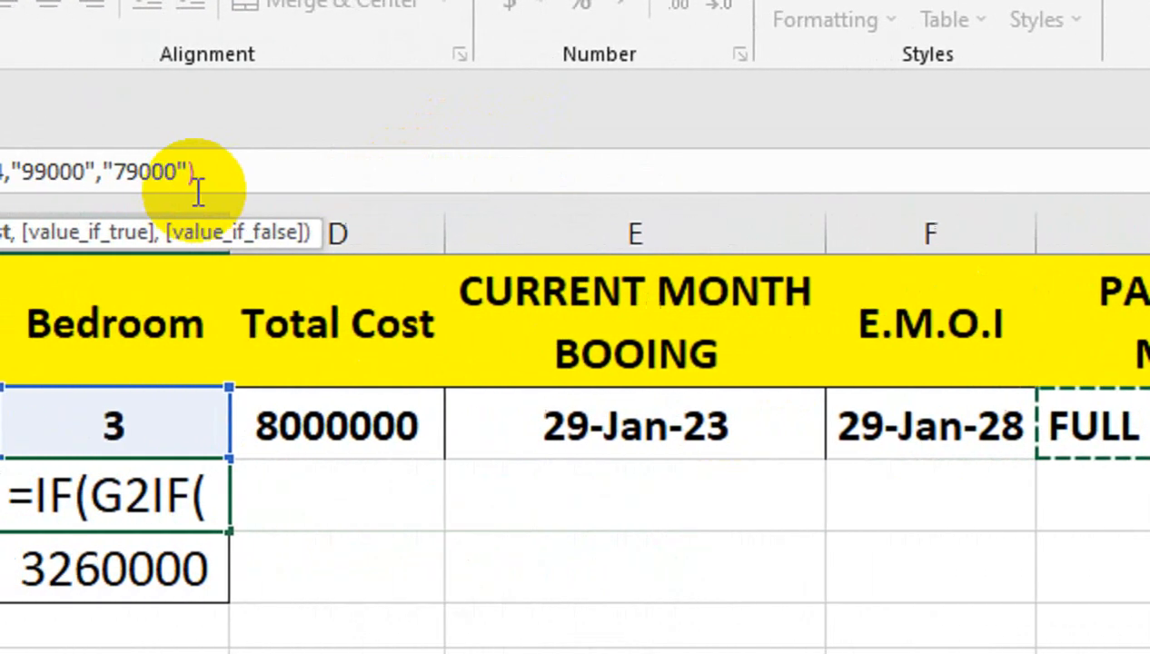
pyautogui.write('=')
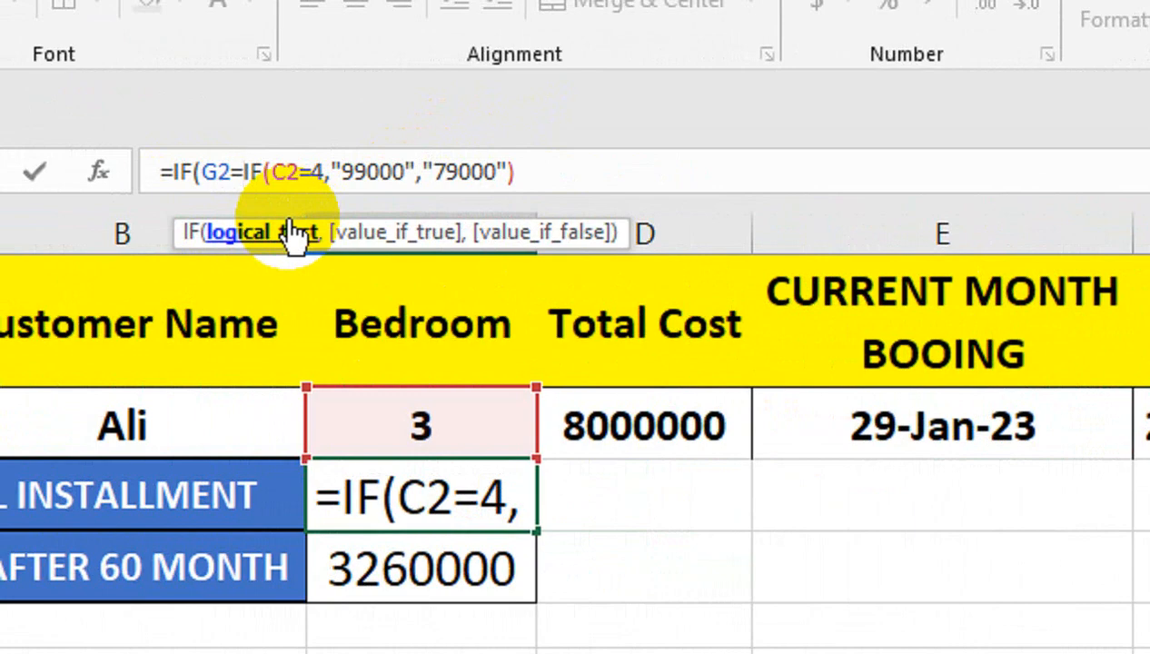
pyautogui.write('"')
pyautogui.write('FULL ')
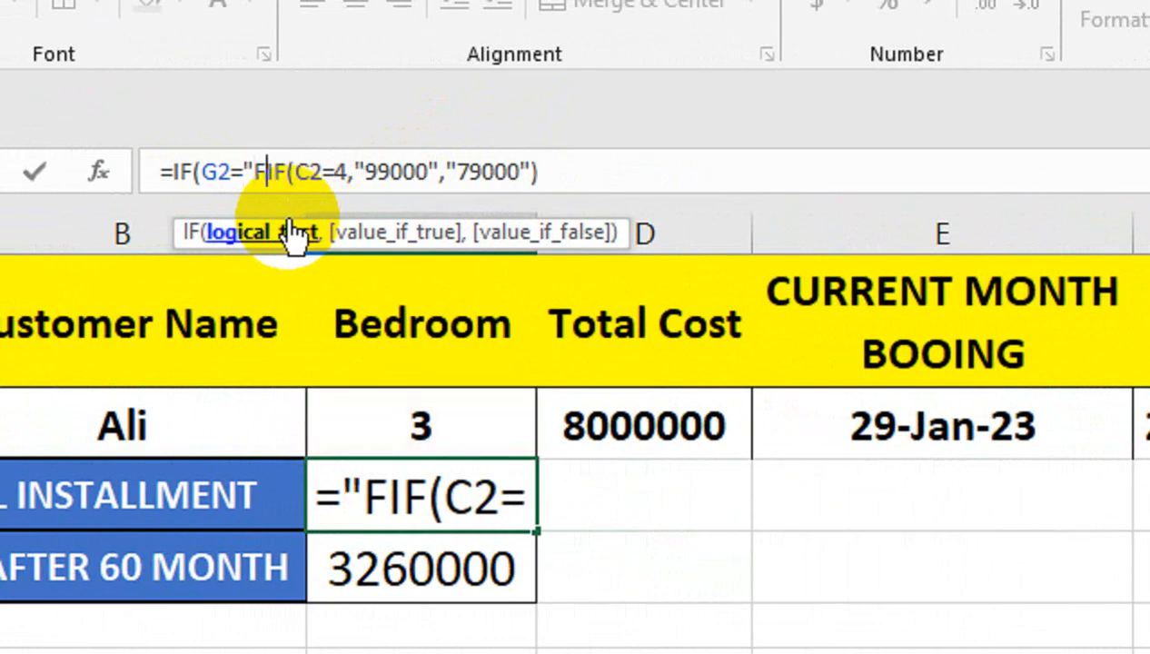
pyautogui.write('PAYMETNS')
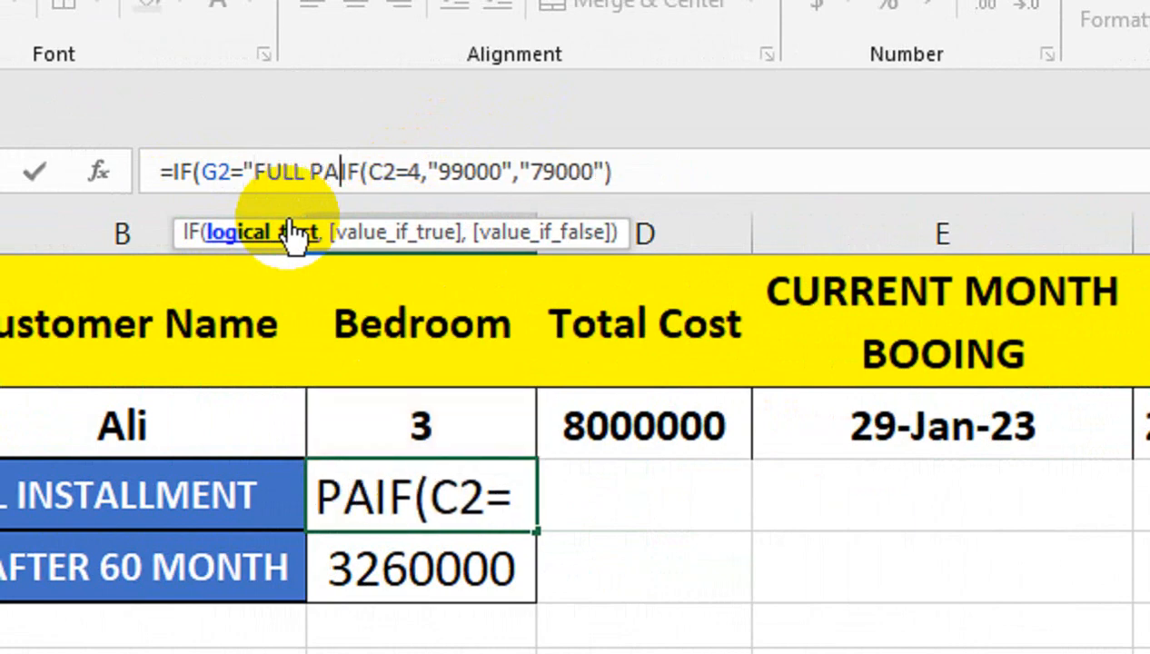
pyautogui.press('BackSpace')
pyautogui.press('BackSpace')
pyautogui.press('BackSpace')
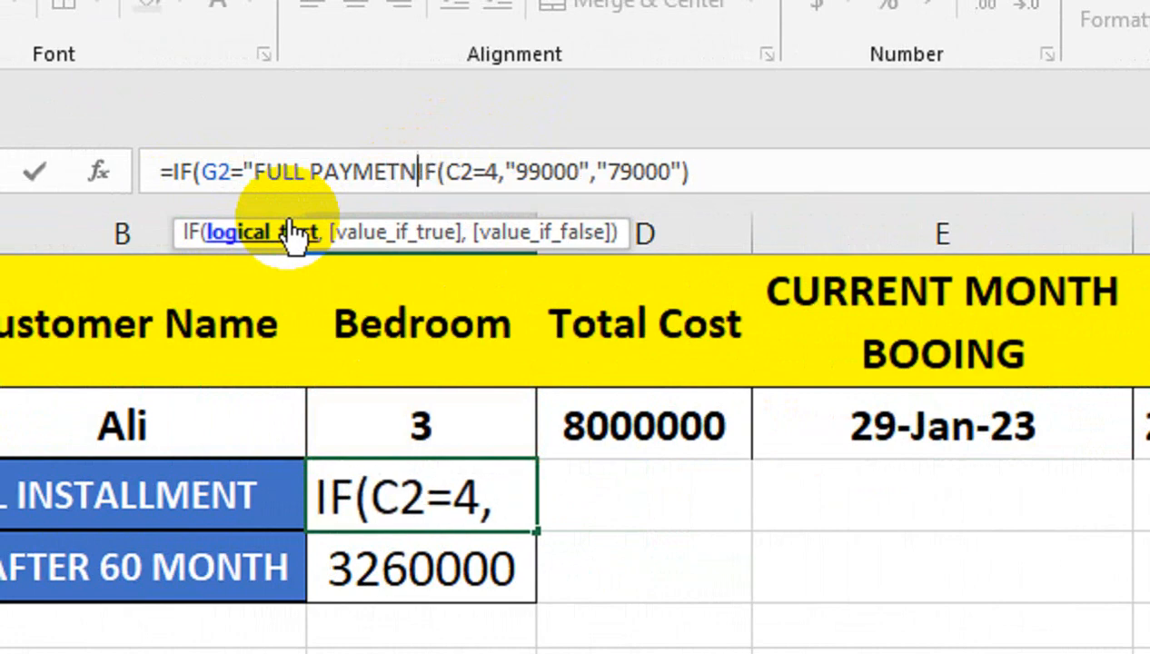
pyautogui.write('NTS"')
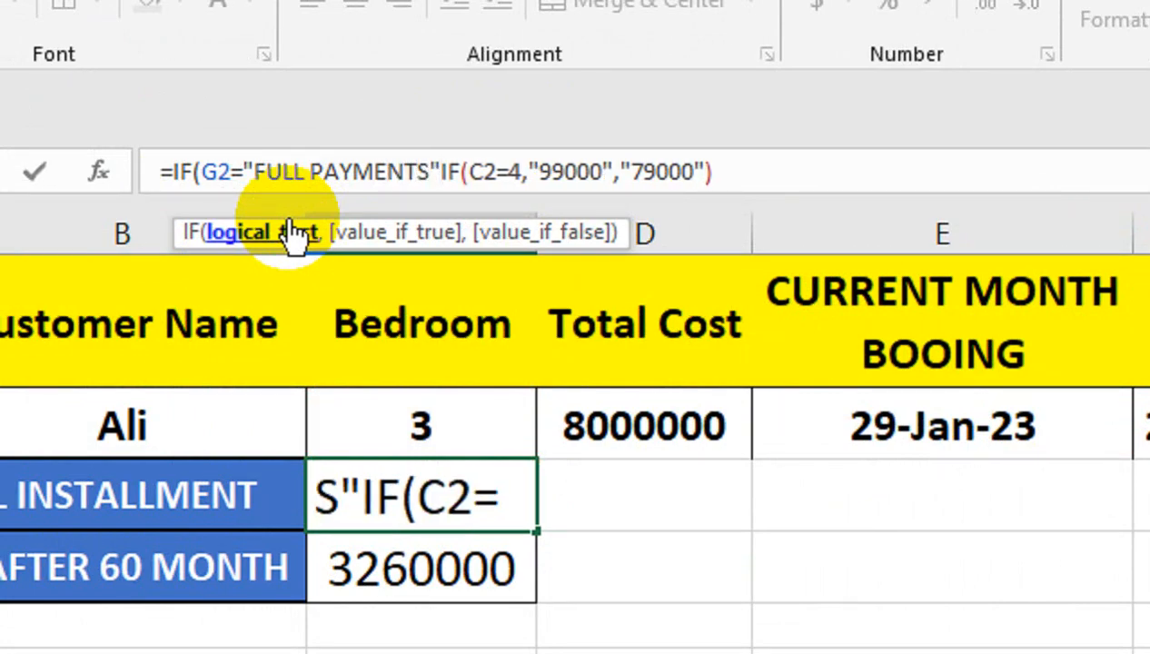
# Complete C3's outer IF with "" as the true value and the existing IF(C2=4,"99000","79000") as the false value.
pyautogui.write(',')
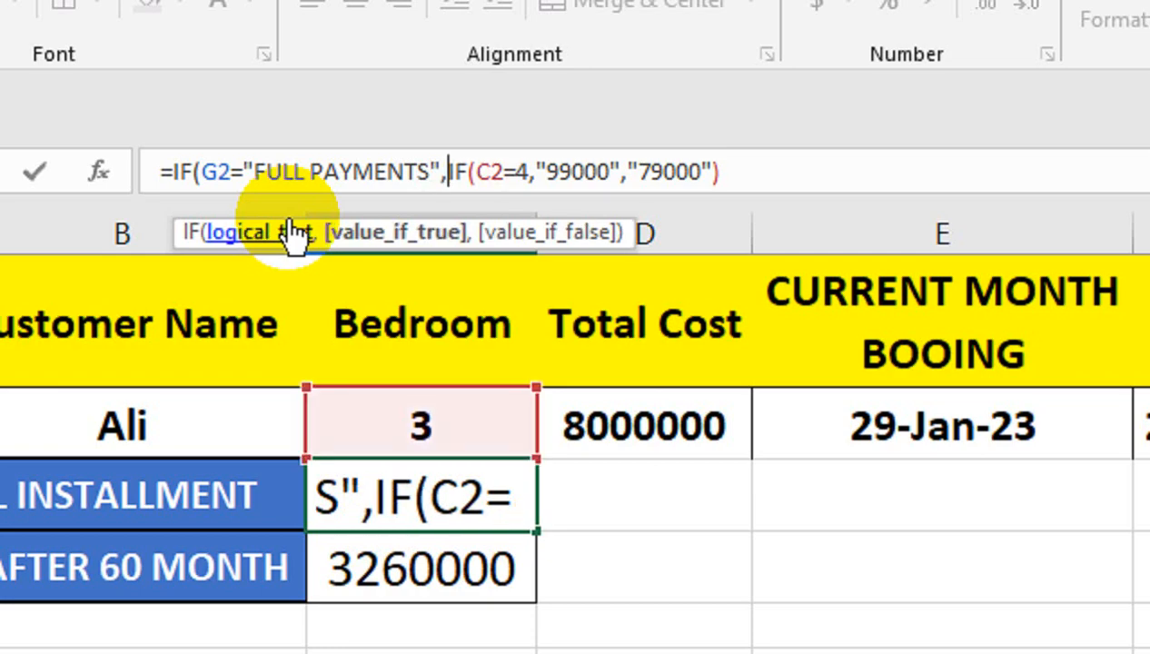
pyautogui.write('""<')
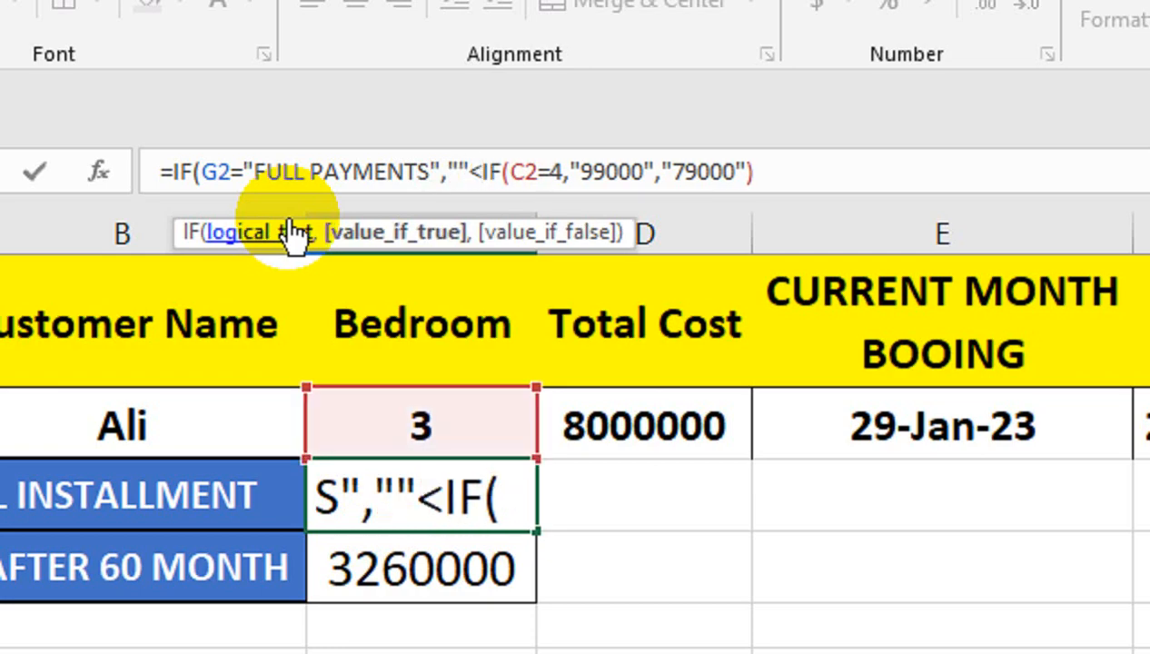
pyautogui.press('BackSpace')
pyautogui.write(',')
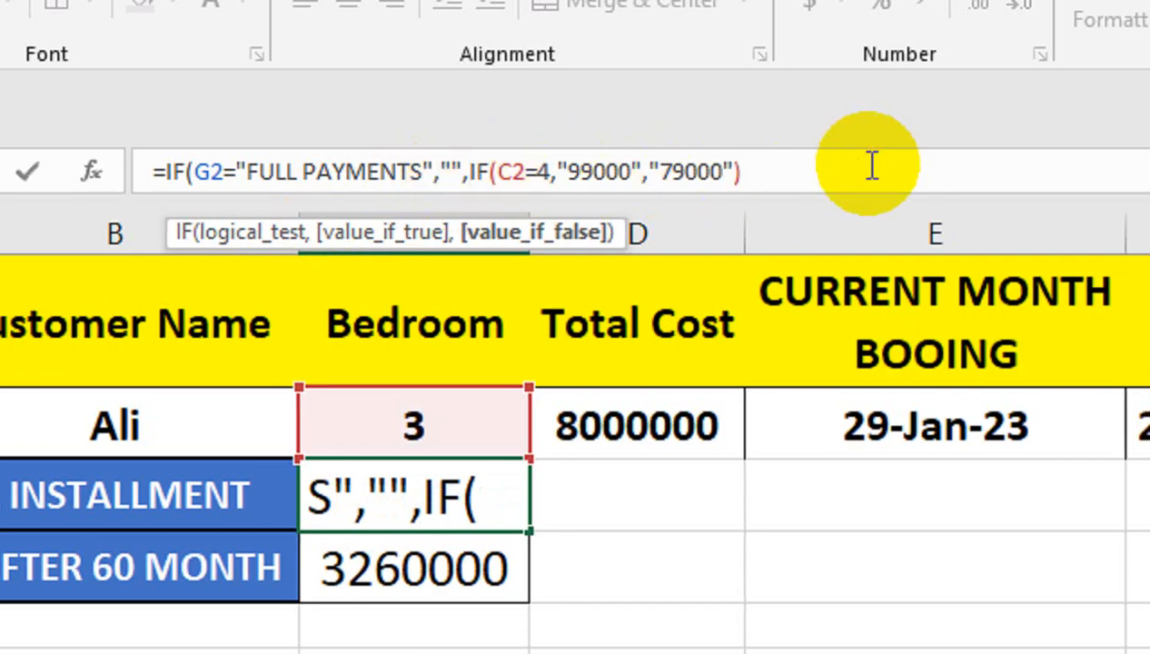
pyautogui.click(872, 165)
pyautogui.write(')')
pyautogui.press('Return')
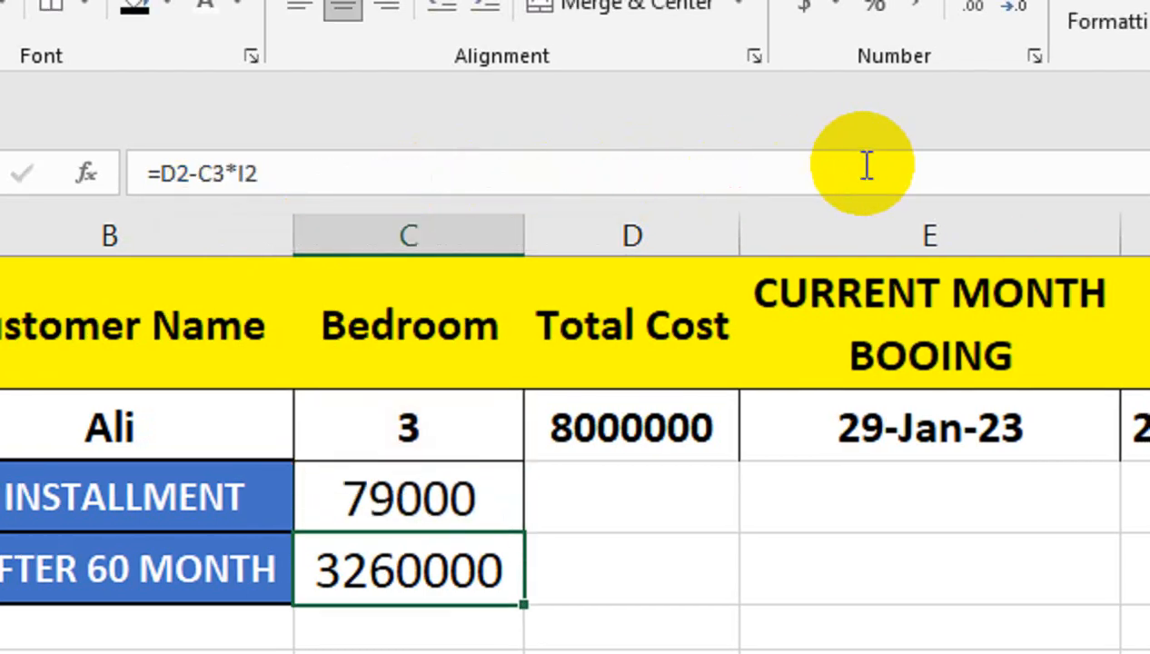
# Correct the compared text in C3's installment formula to "FULL PAYMENT".
pyautogui.click(429, 497)
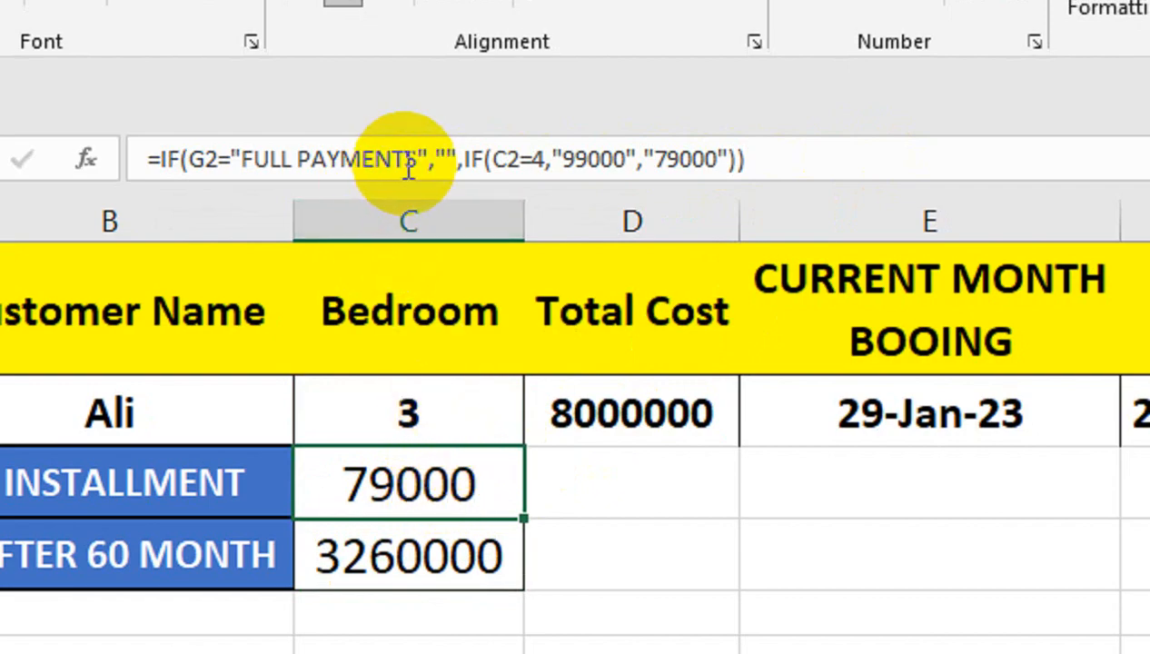
pyautogui.click(416, 158)
pyautogui.press('BackSpace')
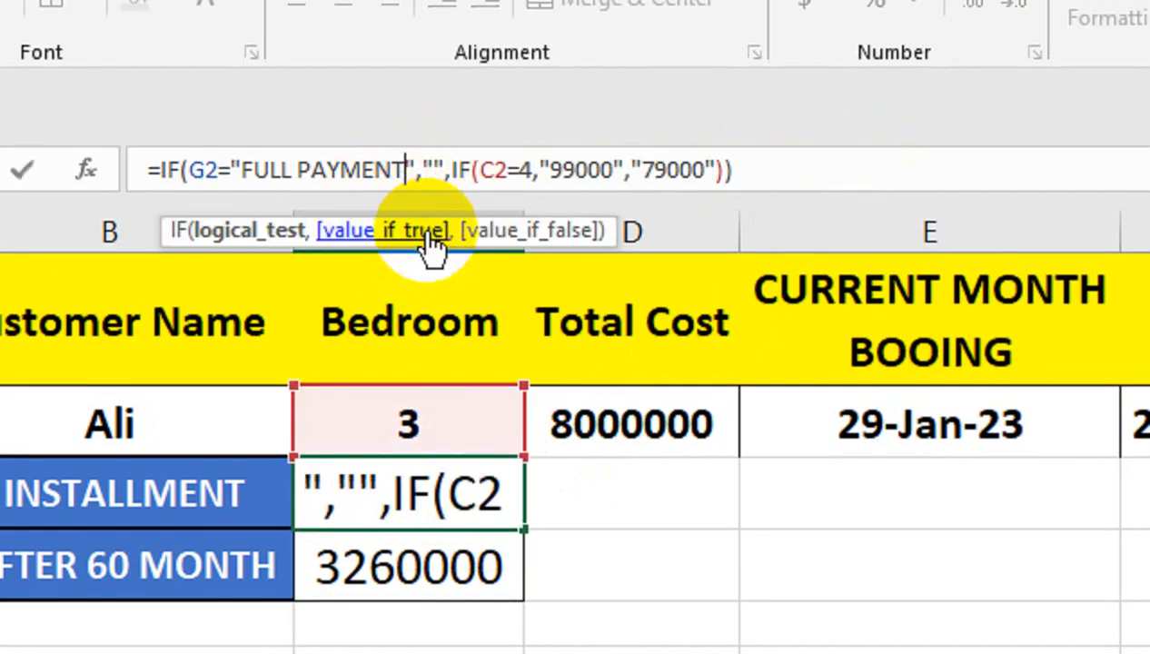
pyautogui.press('Return')
pyautogui.click(423, 482)
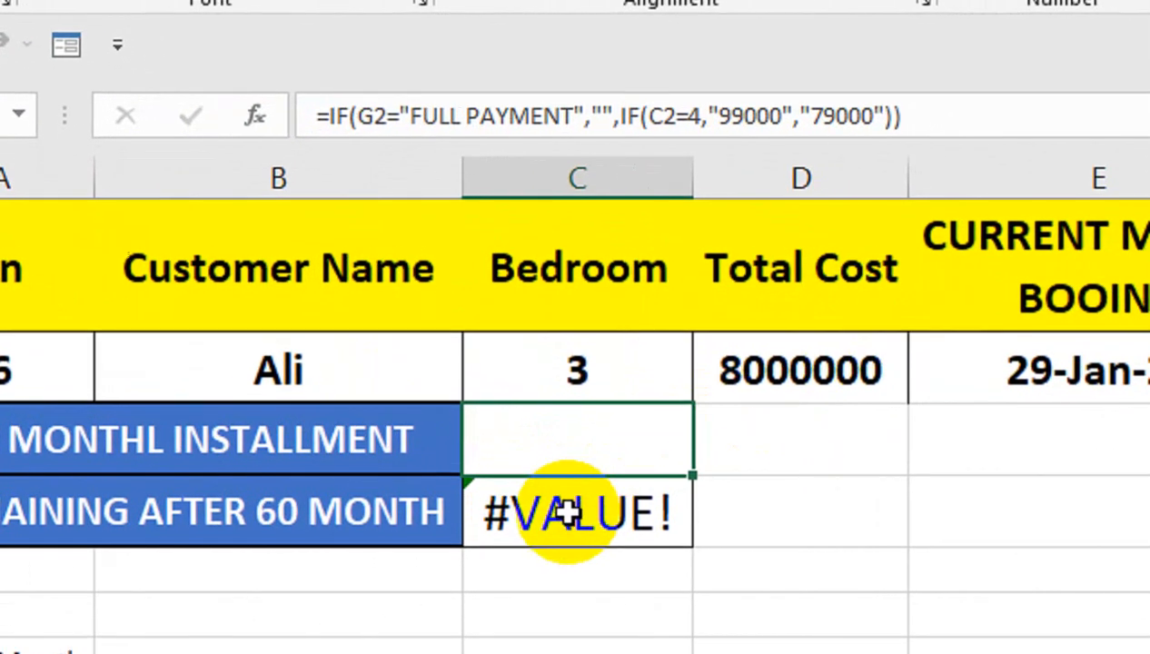
# Test the installment and remaining-amount formulas by choosing 7, 1 and 6 in turn as the Sn in A2.
pyautogui.click(568, 513)
pyautogui.click(96, 334)
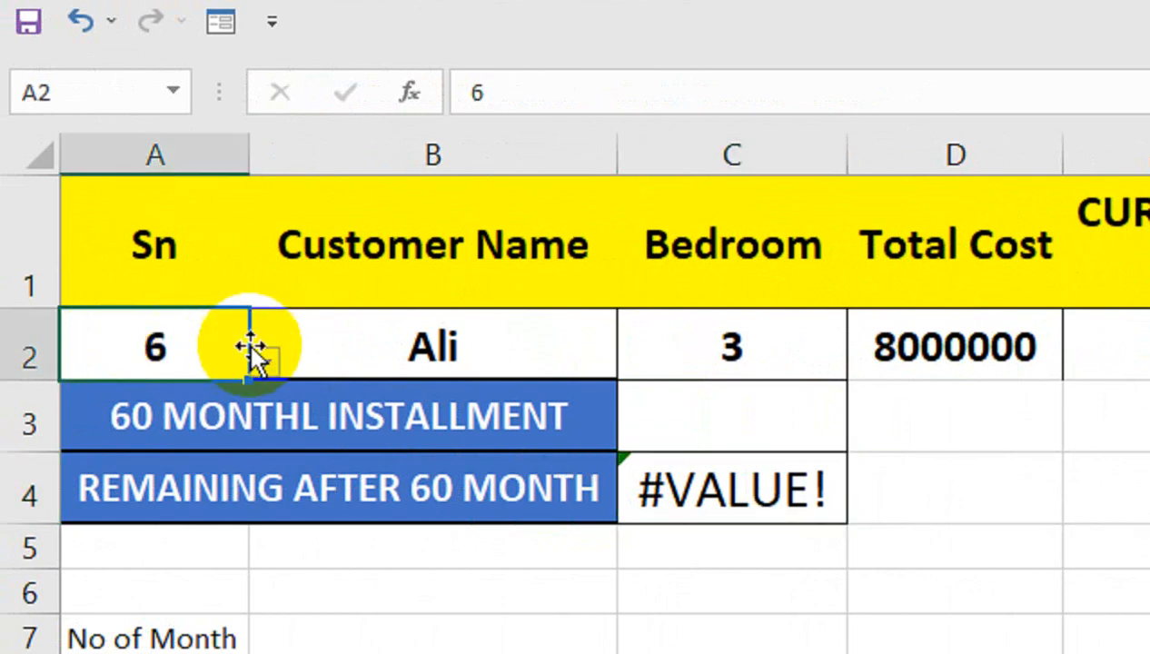
pyautogui.click(132, 420)
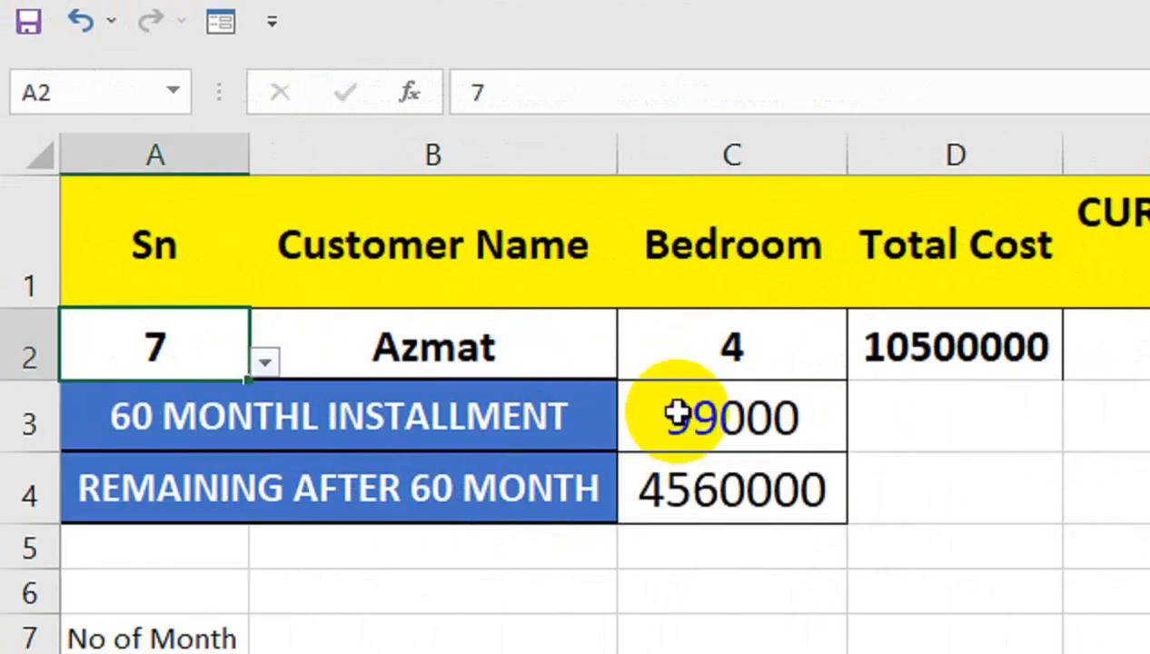
pyautogui.click(265, 362)
pyautogui.scroll(2, 272, 436)
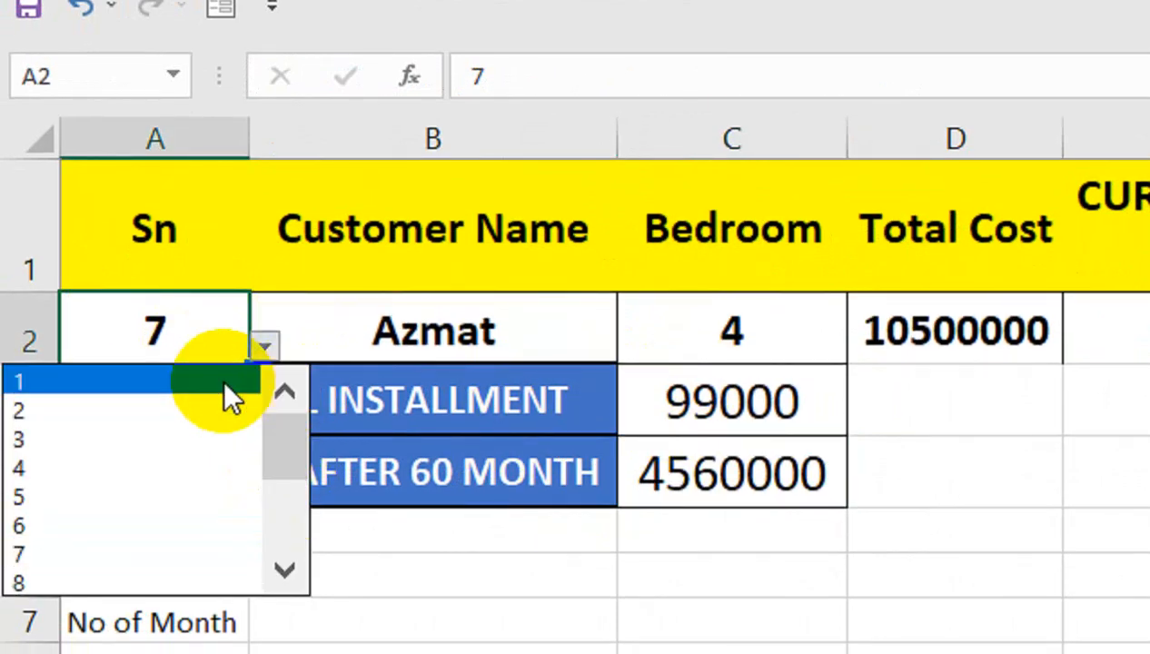
pyautogui.click(223, 392)
pyautogui.click(264, 346)
pyautogui.scroll(-1, 282, 457)
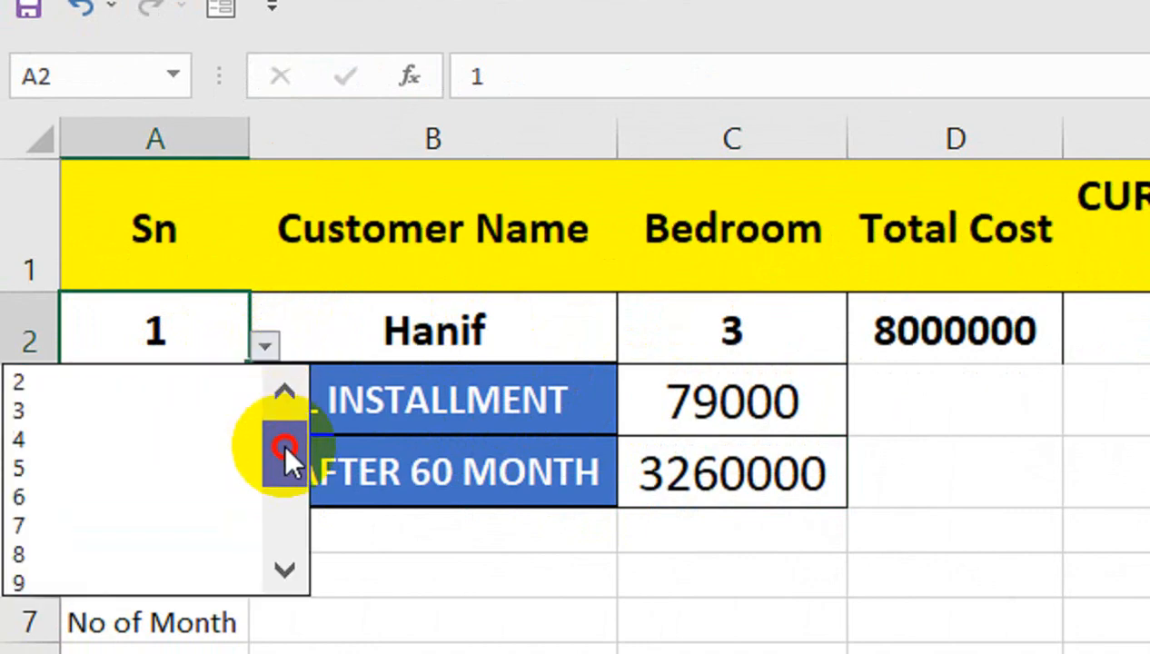
pyautogui.click(188, 496)
# Wrap the remaining-amount formula in C4 with IFERROR so it reads =IFERROR(D2-C3*I2,"").
pyautogui.click(739, 398)
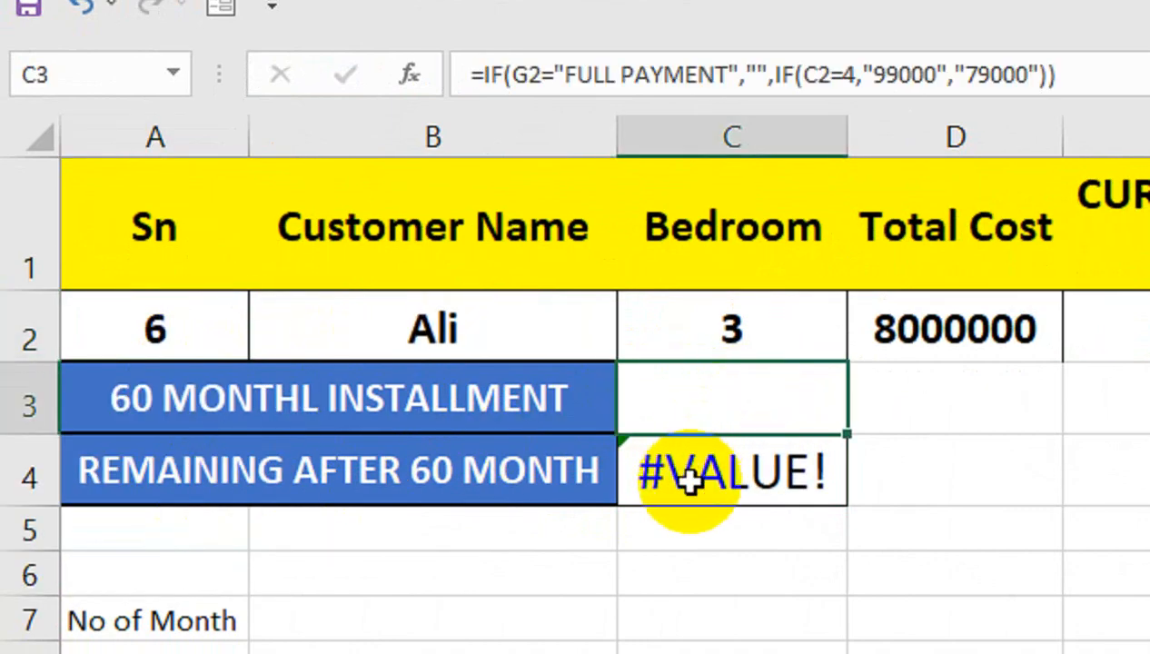
pyautogui.click(680, 475)
pyautogui.click(482, 105)
pyautogui.write('IFD2-C3*I2')
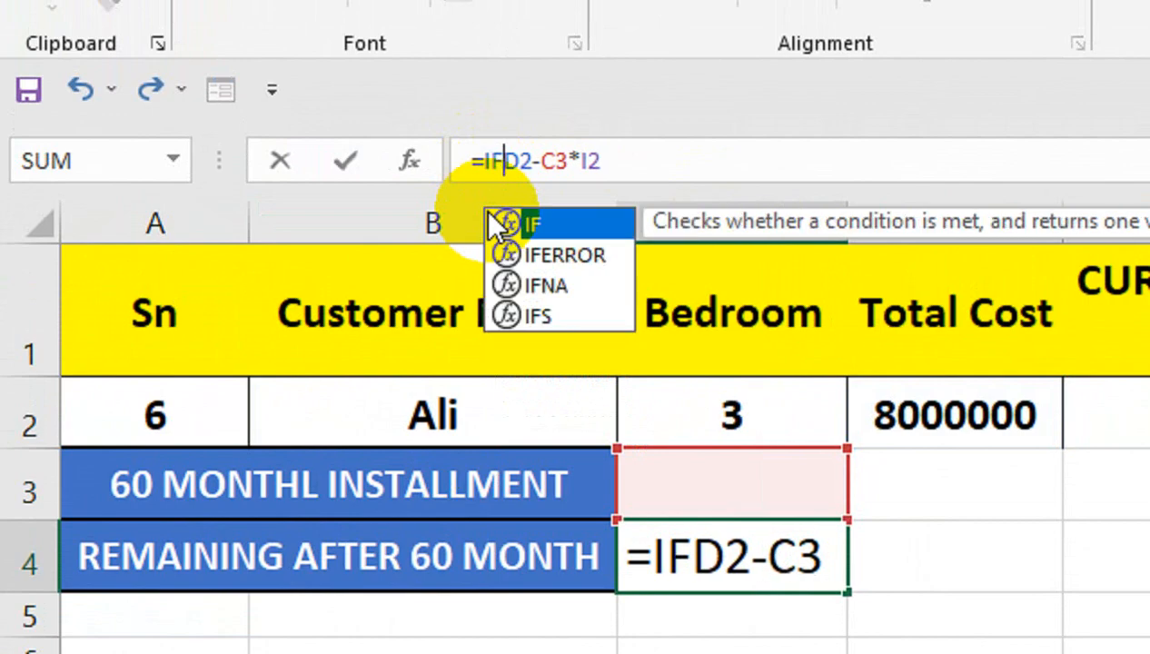
pyautogui.press('Down')
pyautogui.press('Tab')
pyautogui.click(733, 150)
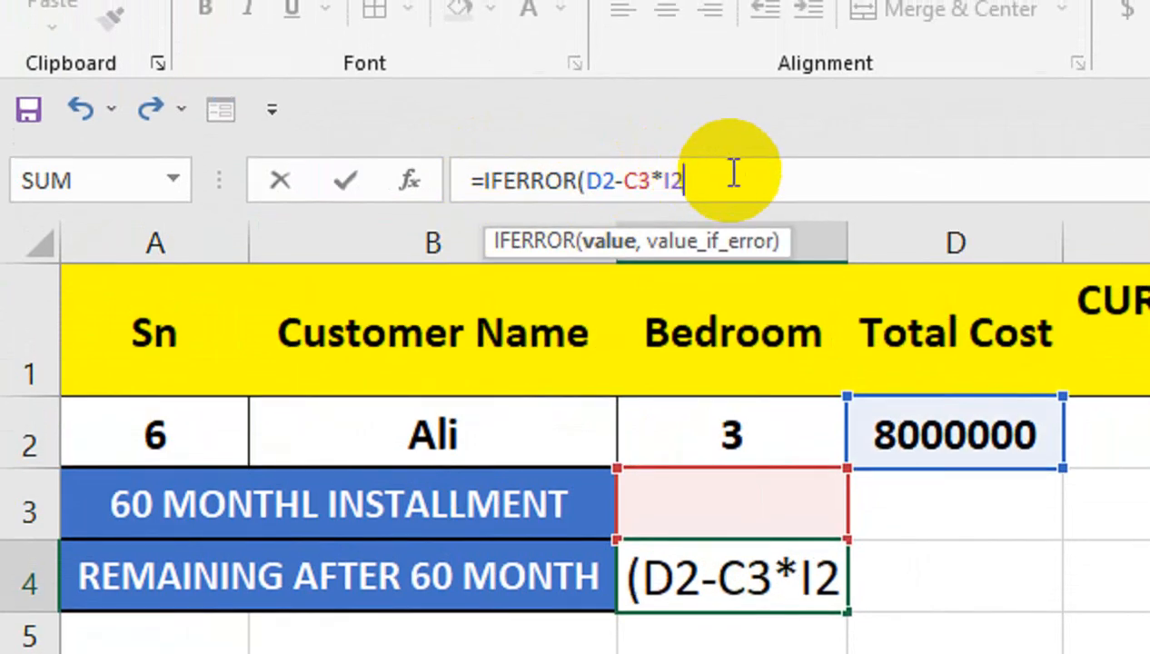
pyautogui.write(',"")')
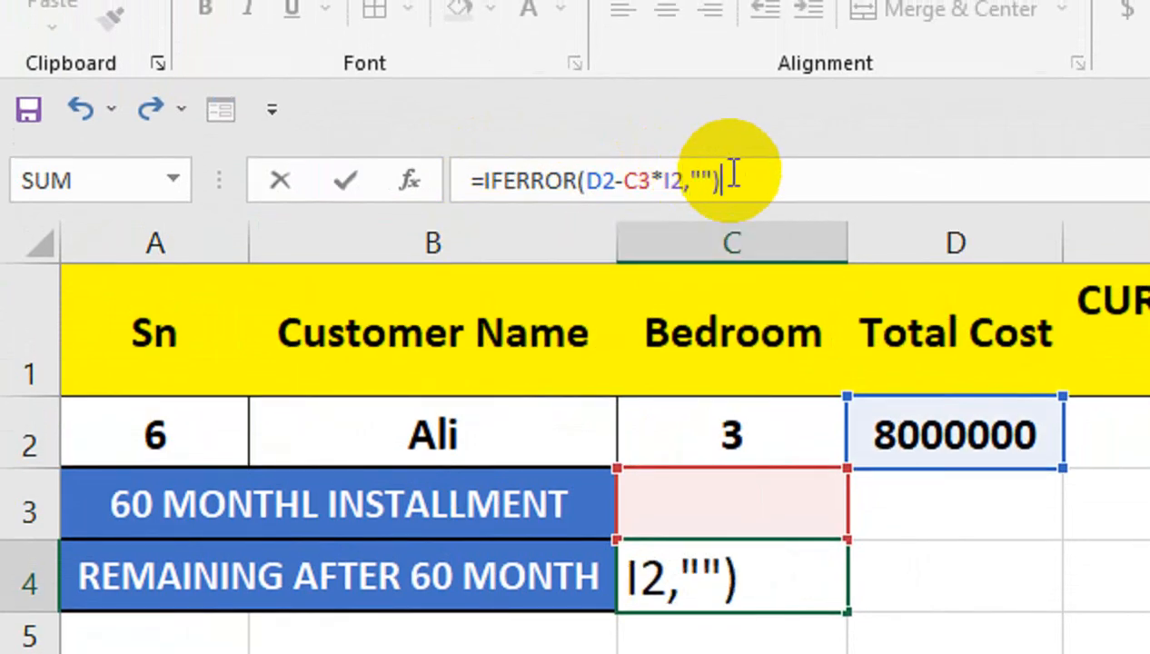
pyautogui.press('Return')
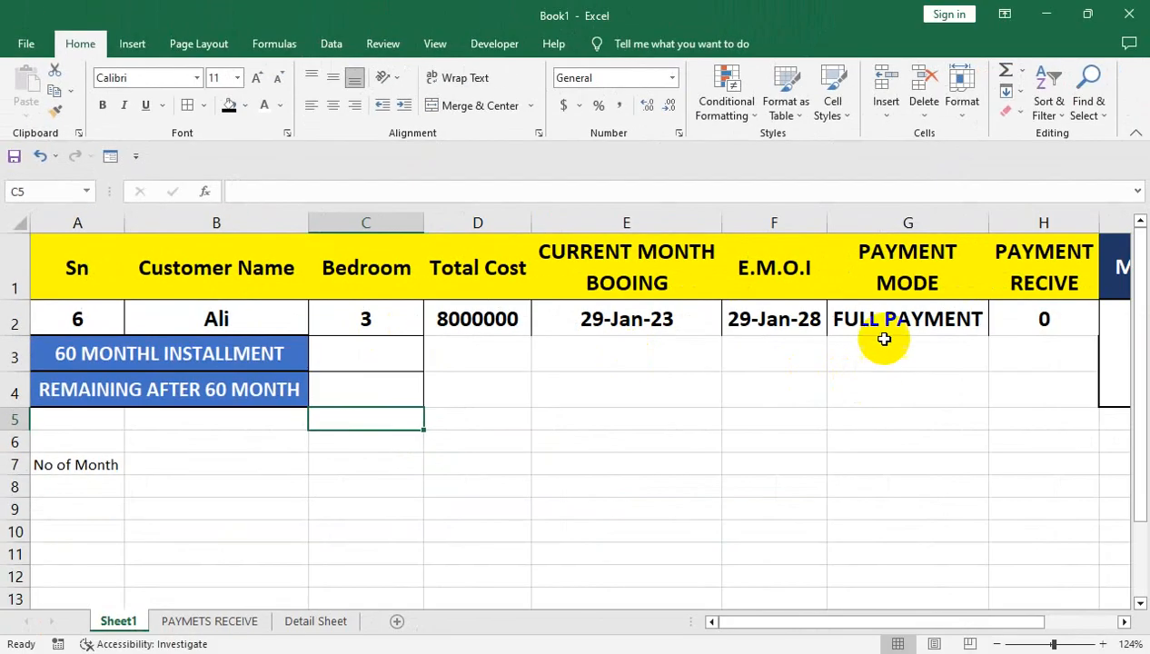
pyautogui.click(899, 320)
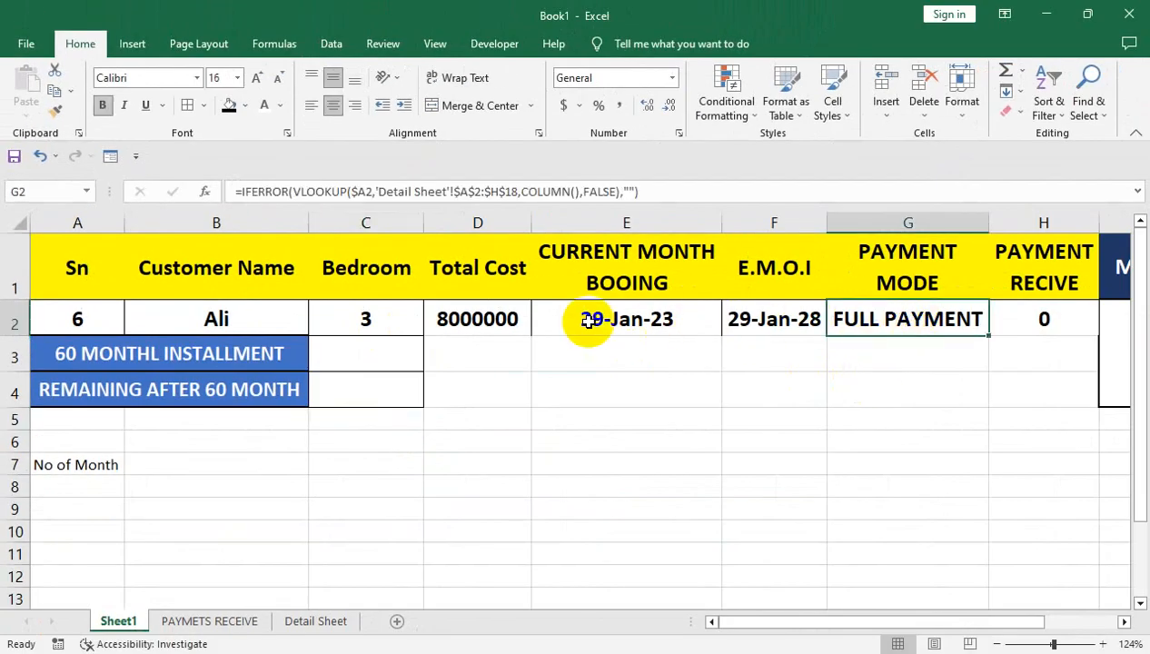
pyautogui.click(84, 313)
pyautogui.click(133, 325)
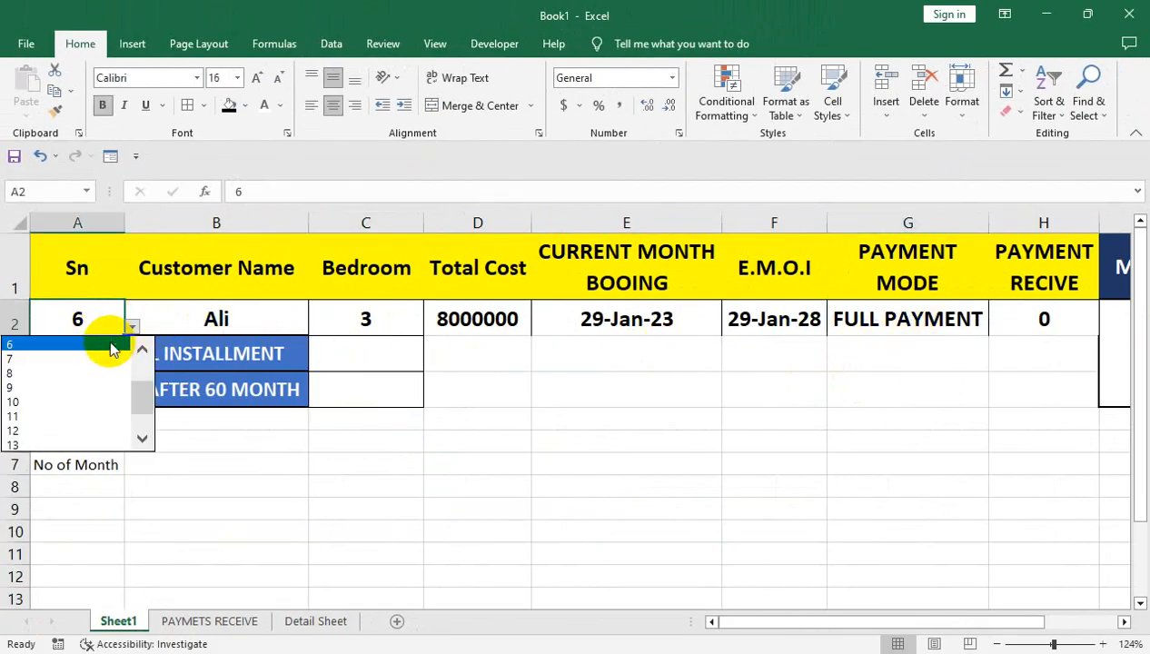
pyautogui.click(382, 379)
# Add an Equal To conditional format to payment mode cell G2 for FULL PAYMENT, using Light Red Fill with Dark Red Text.
pyautogui.click(913, 324)
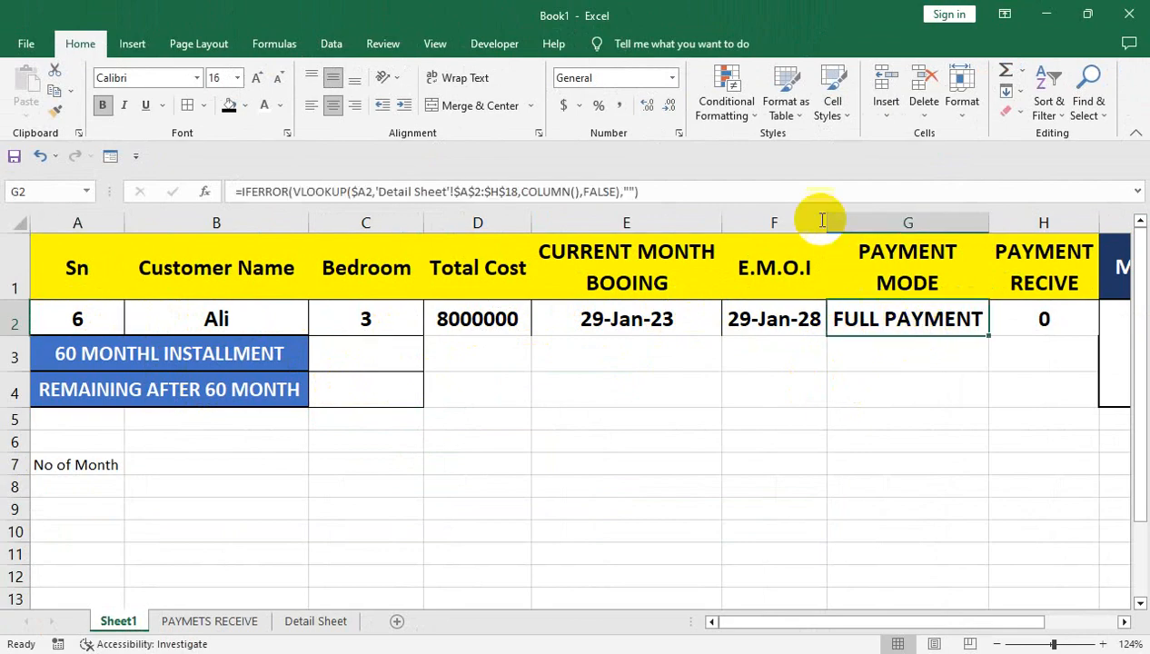
pyautogui.click(750, 119)
pyautogui.moveTo(831, 144)
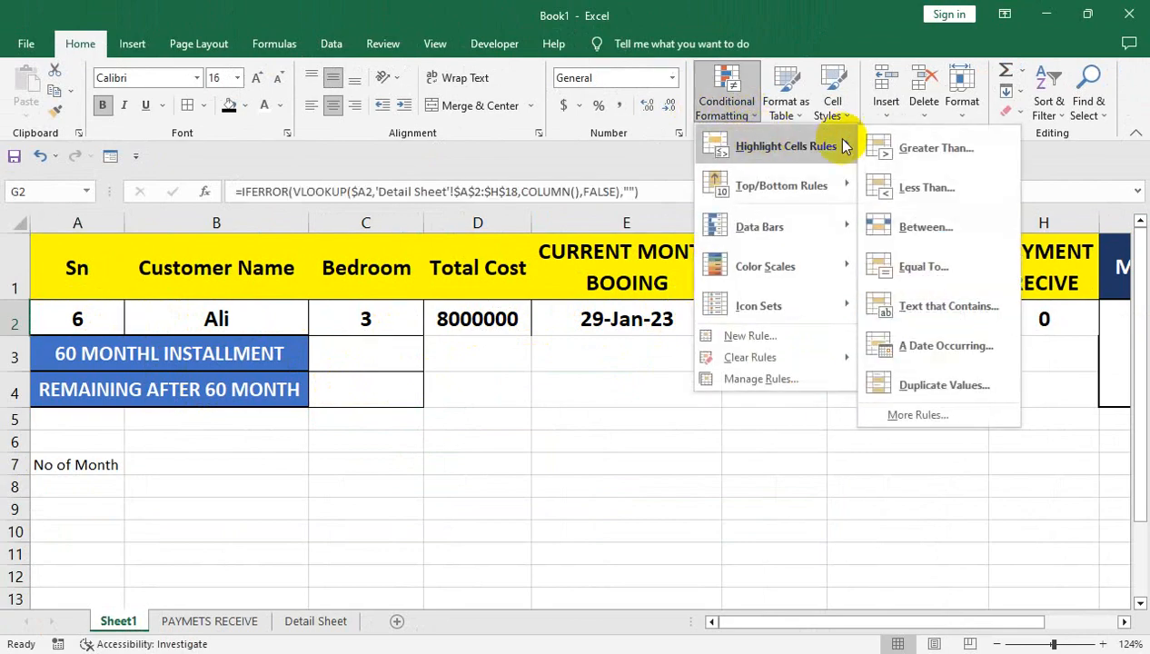
pyautogui.click(865, 261)
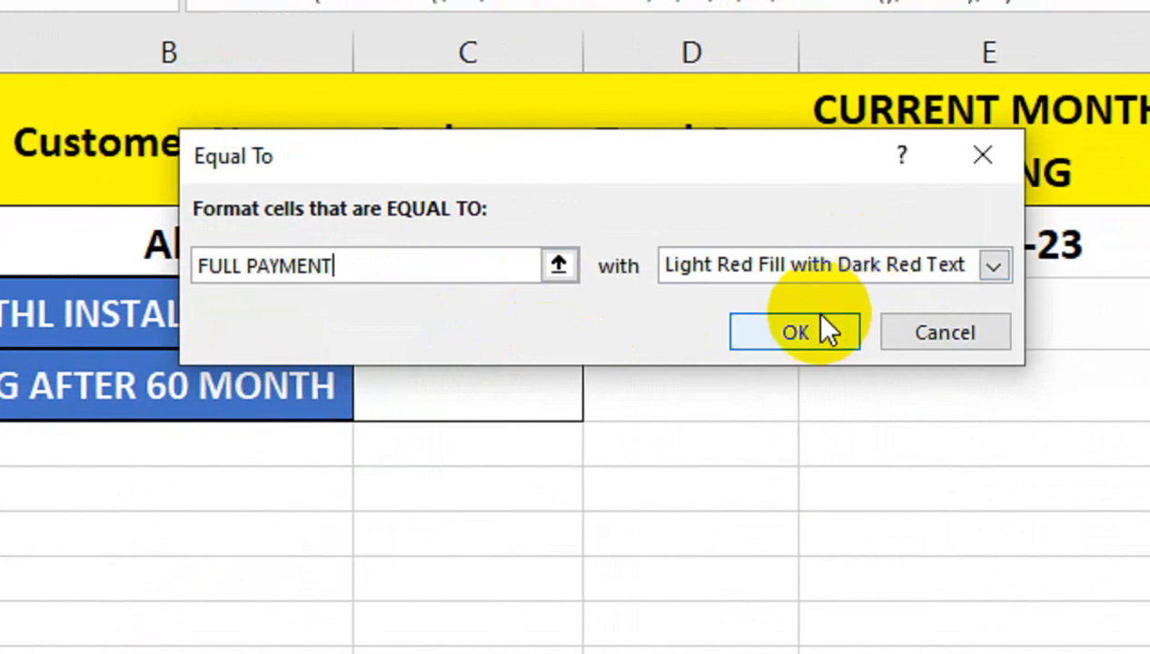
pyautogui.click(828, 331)
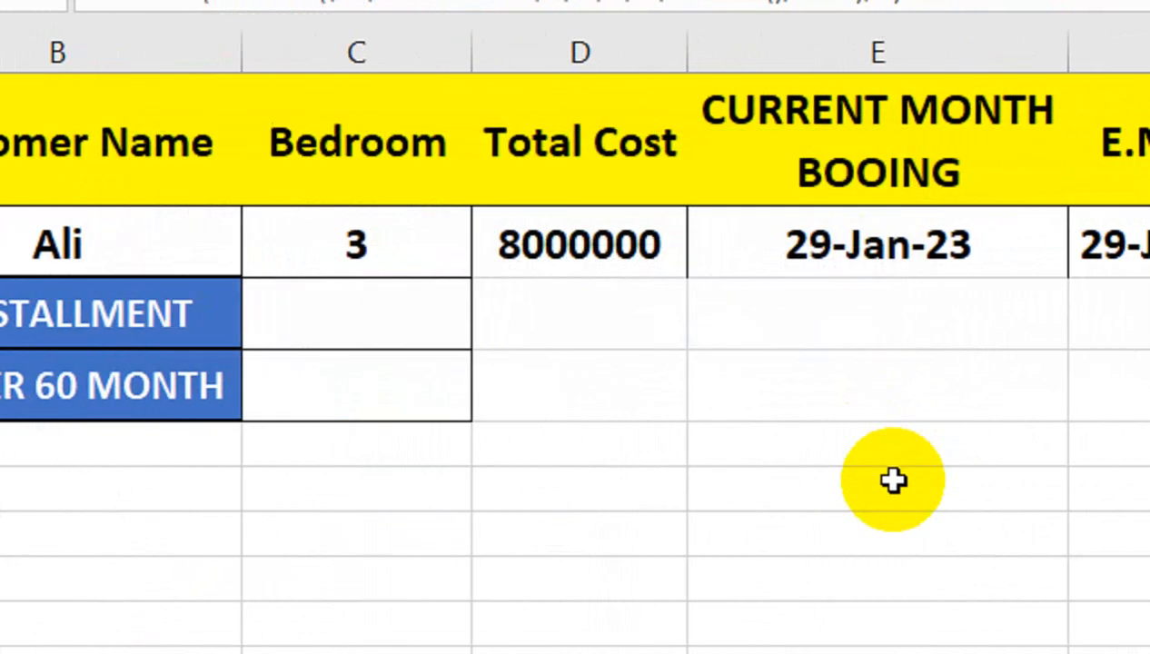
# Choose 7 as the Sn in A2 to check the payment-mode highlight and installment cells for a month-based customer.
pyautogui.click(859, 251)
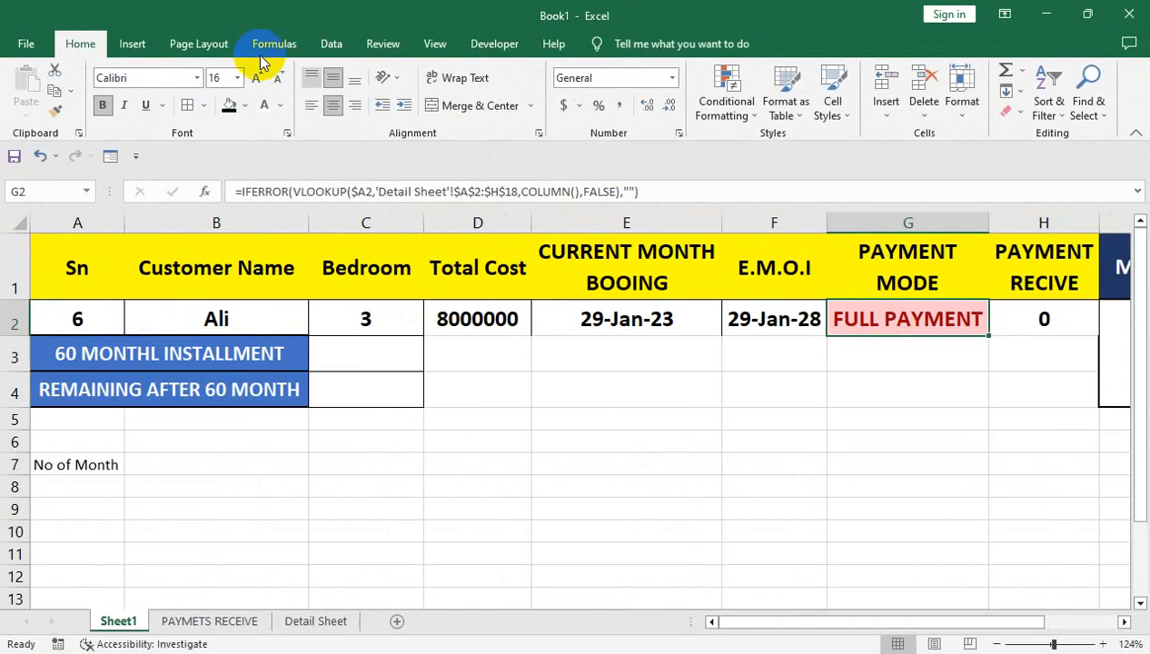
pyautogui.click(340, 384)
pyautogui.click(381, 354)
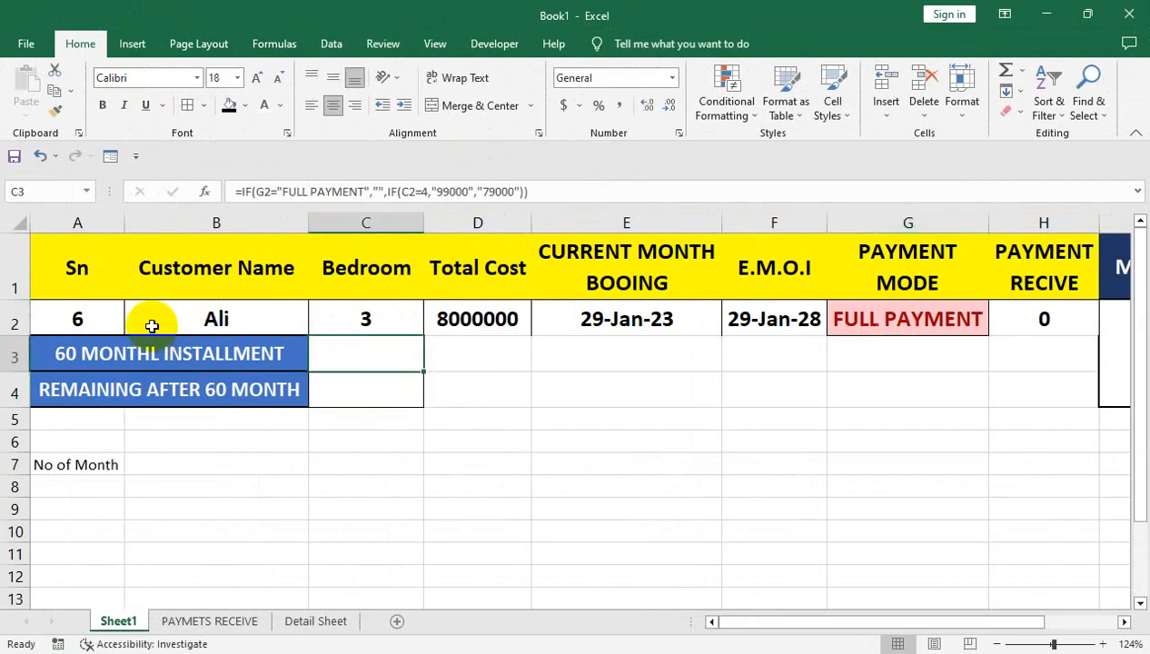
pyautogui.click(109, 318)
pyautogui.click(132, 325)
pyautogui.click(104, 358)
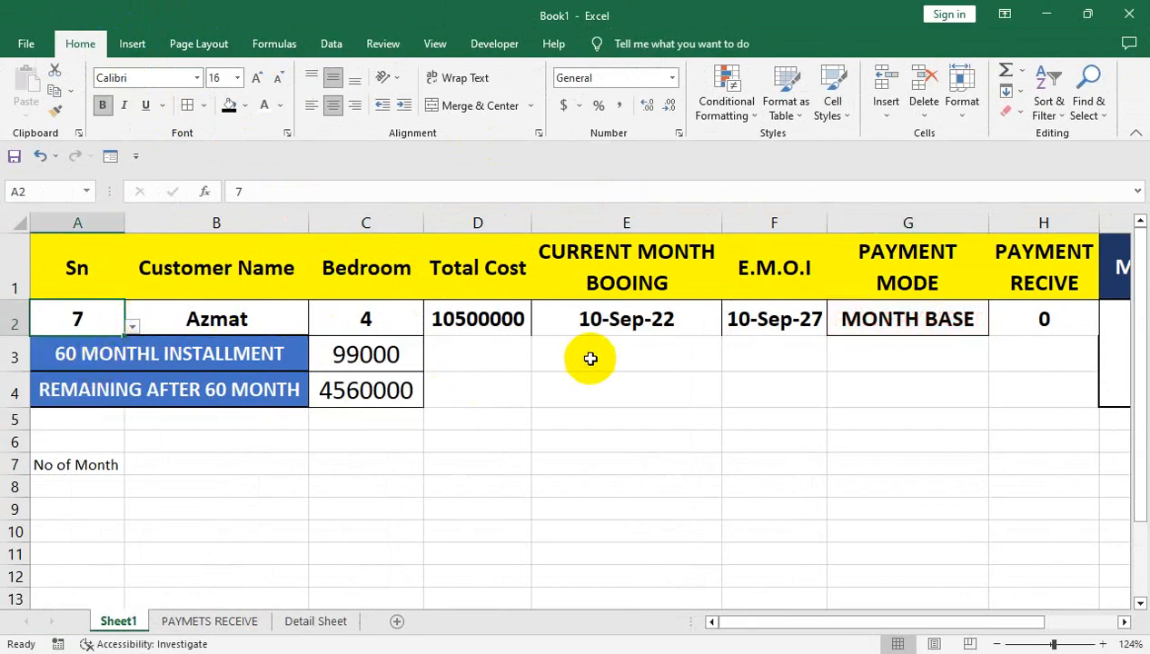
pyautogui.click(737, 345)
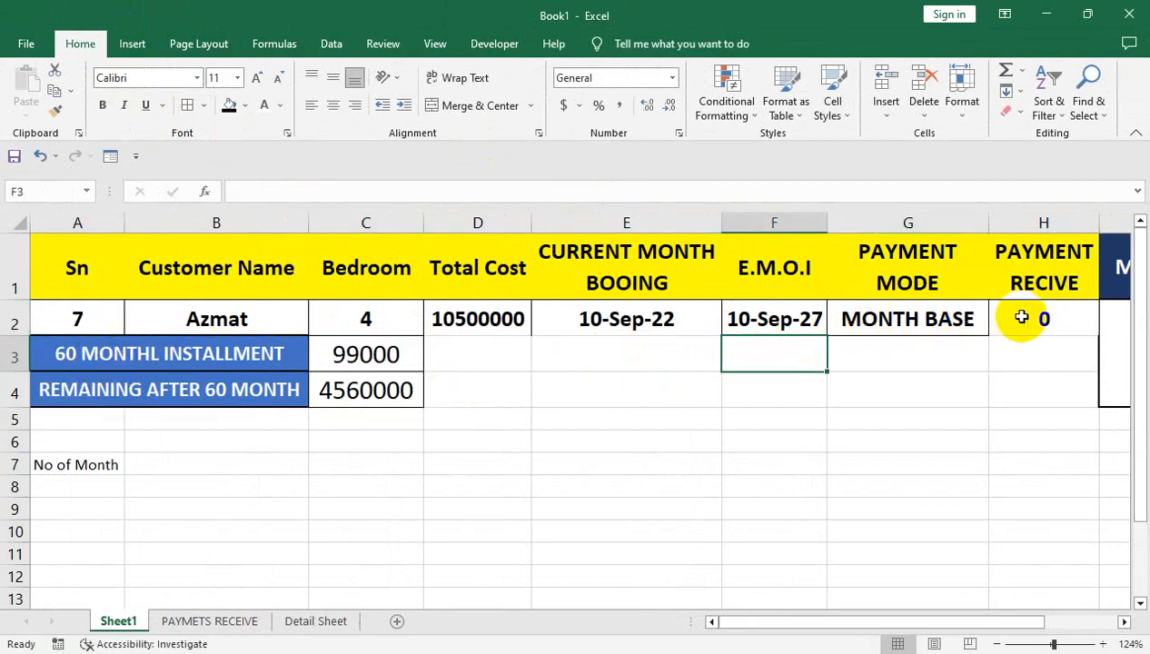
# Enter 1 and 2 in A8 and A9 beneath the No of Month heading.
pyautogui.click(117, 496)
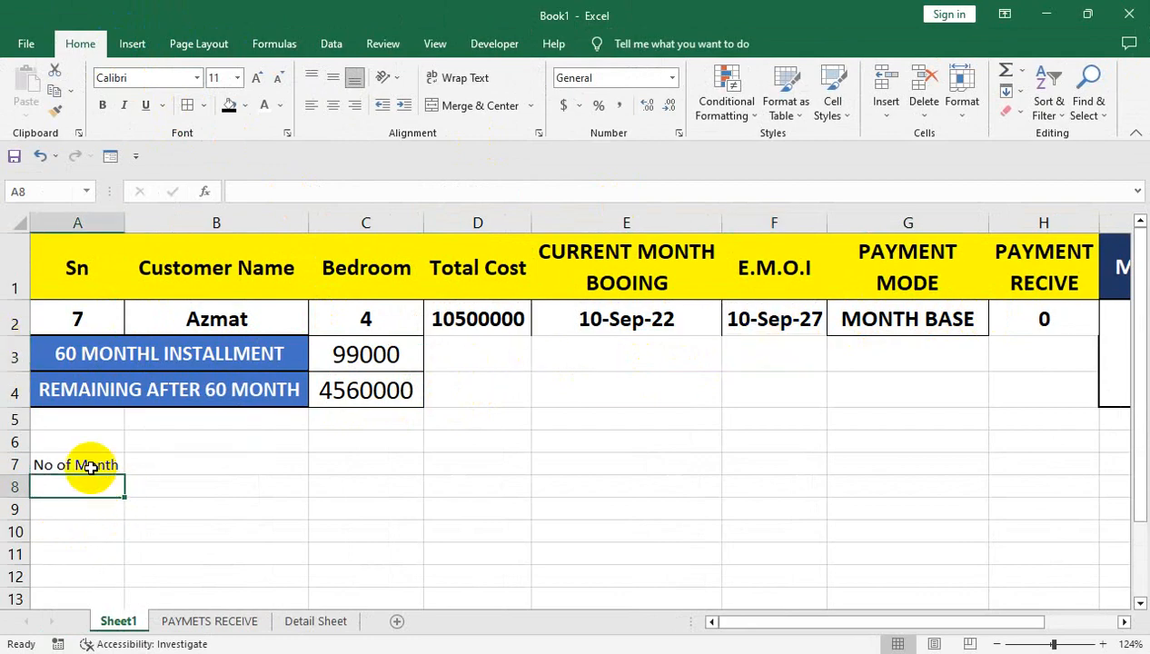
pyautogui.write('1')
pyautogui.press('Return')
pyautogui.write('2')
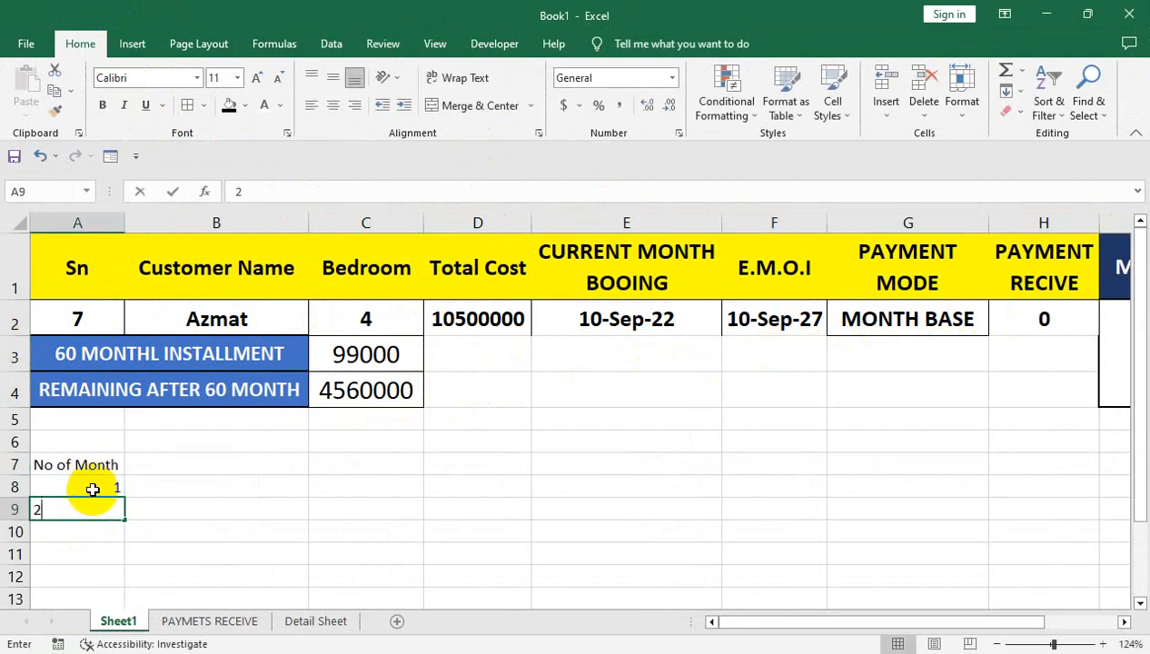
pyautogui.moveTo(92, 489); pyautogui.dragTo(94, 514)
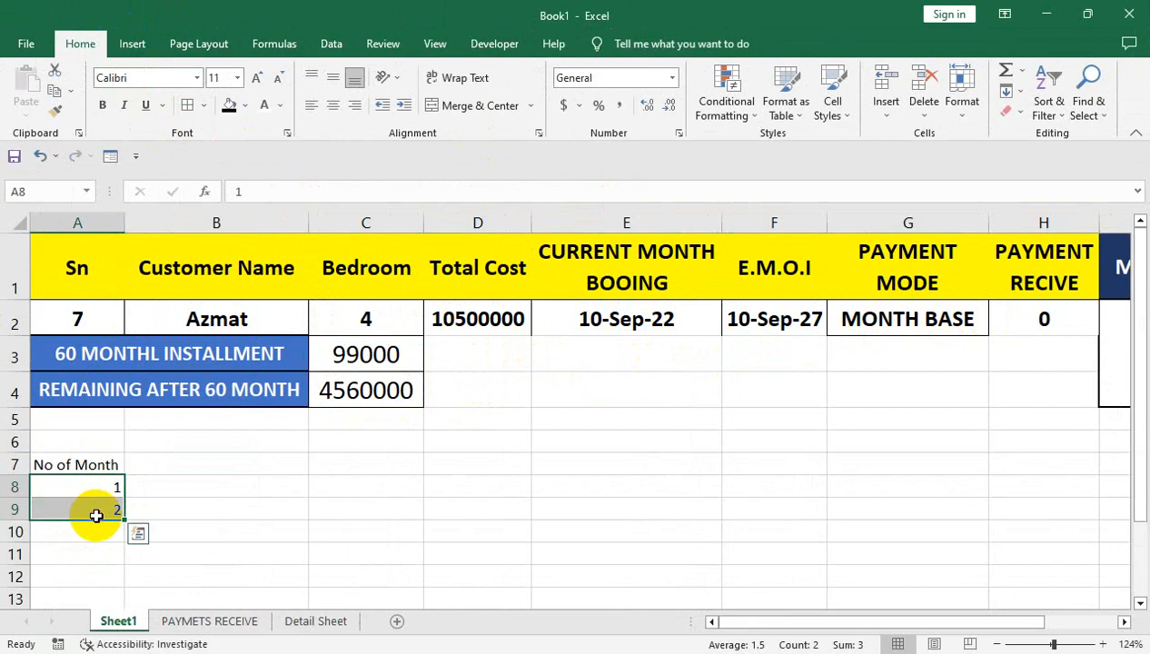
pyautogui.click(111, 488)
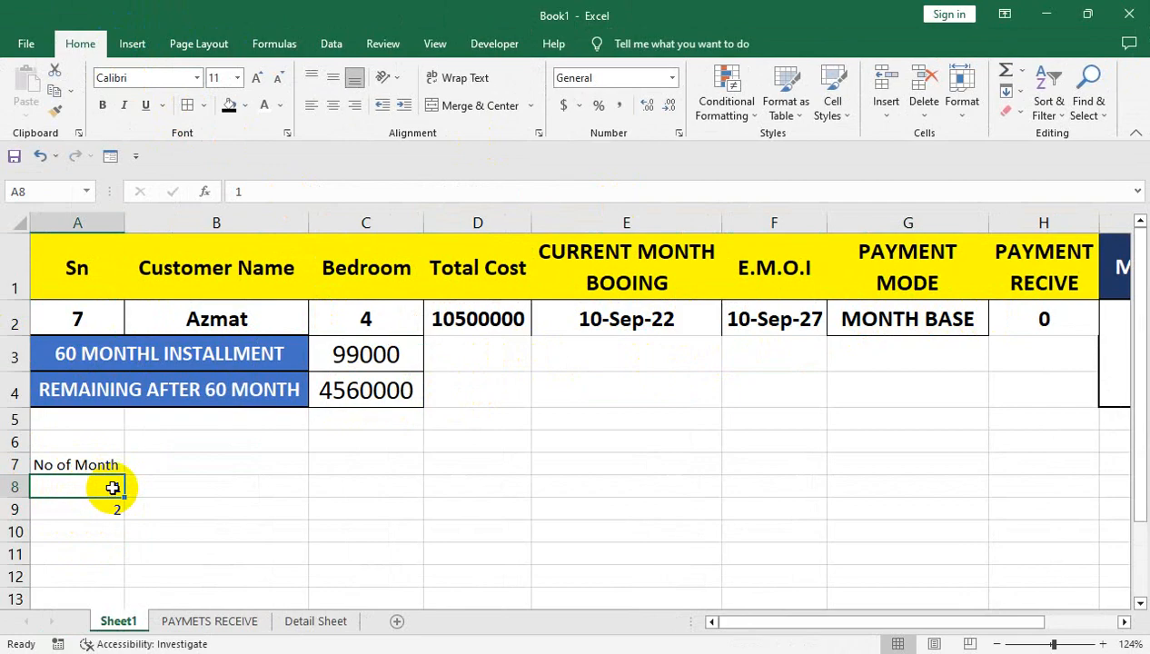
# Copy the MONTH column, heading through Dec-27, from the PAYMETS RECEIVE sheet and paste it into Sheet1 starting at A7.
pyautogui.click(202, 620)
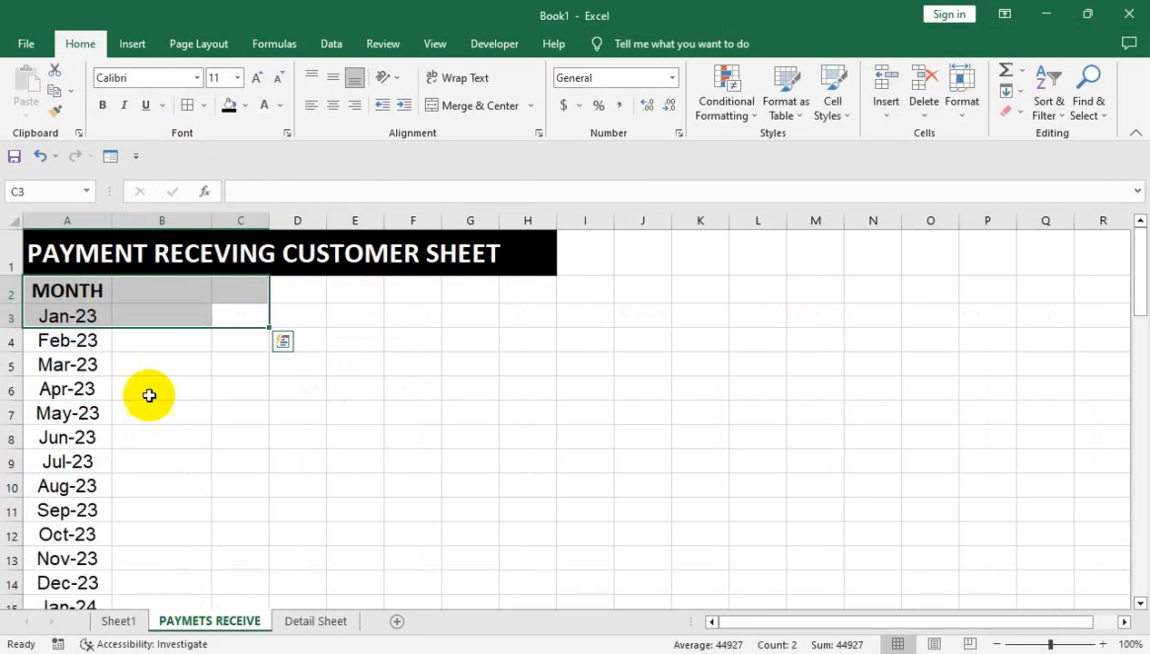
pyautogui.click(85, 321)
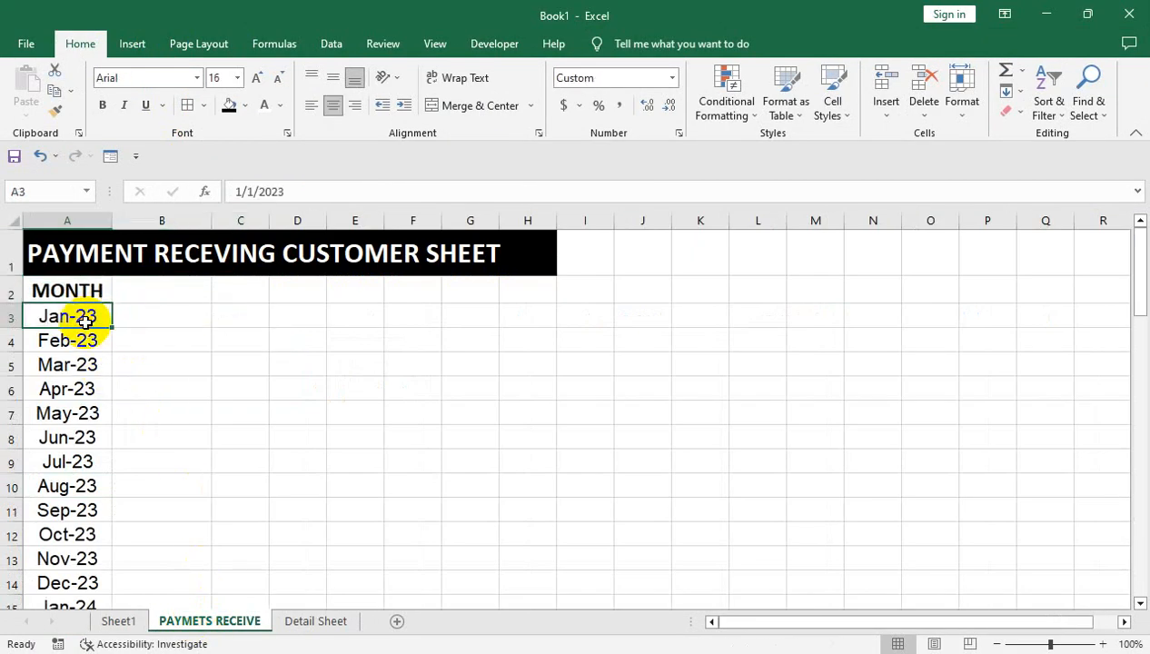
pyautogui.press('Up')
pyautogui.hotkey('ctrl', 'shift', 'Down')
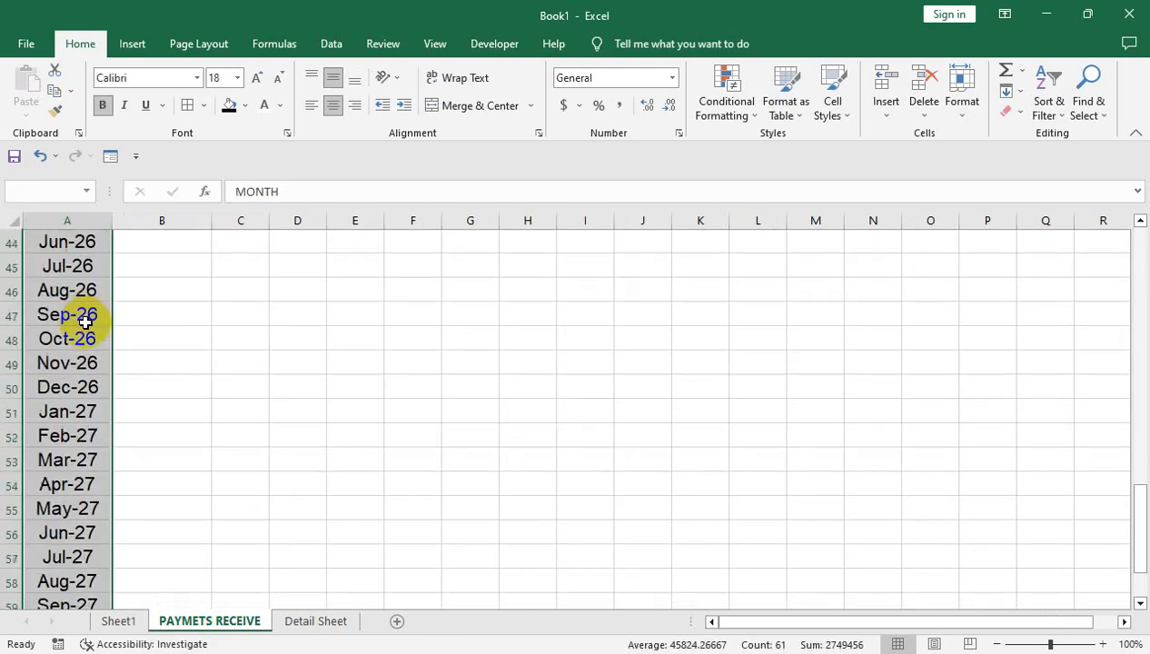
pyautogui.hotkey('ctrl', 'c')
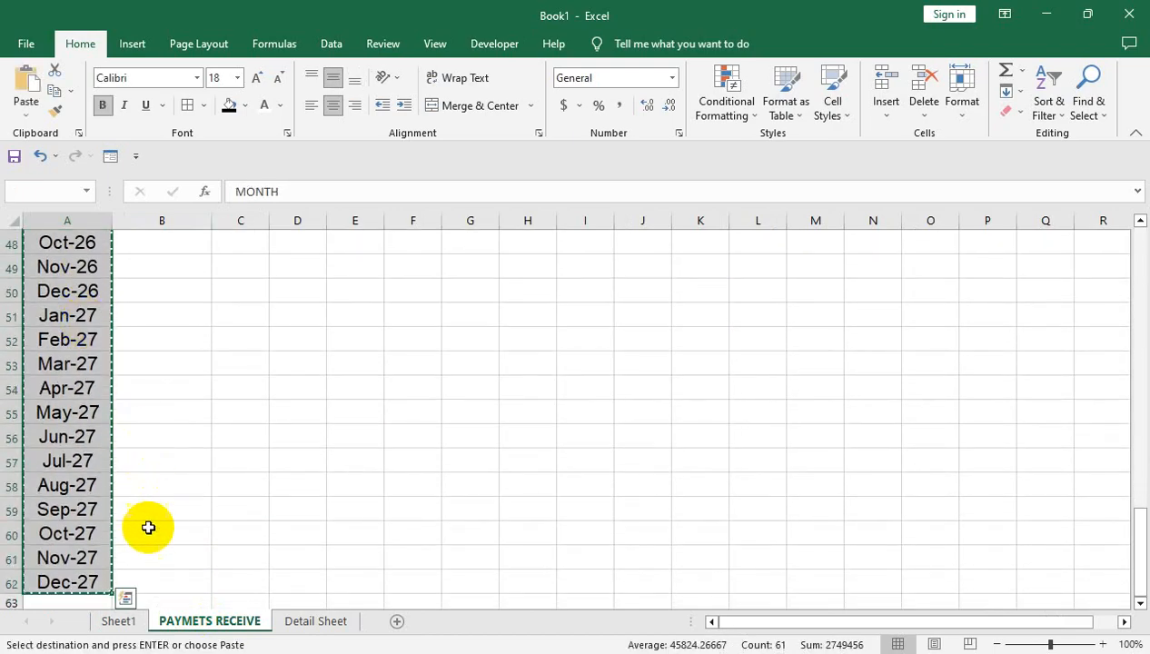
pyautogui.click(118, 620)
pyautogui.click(75, 486)
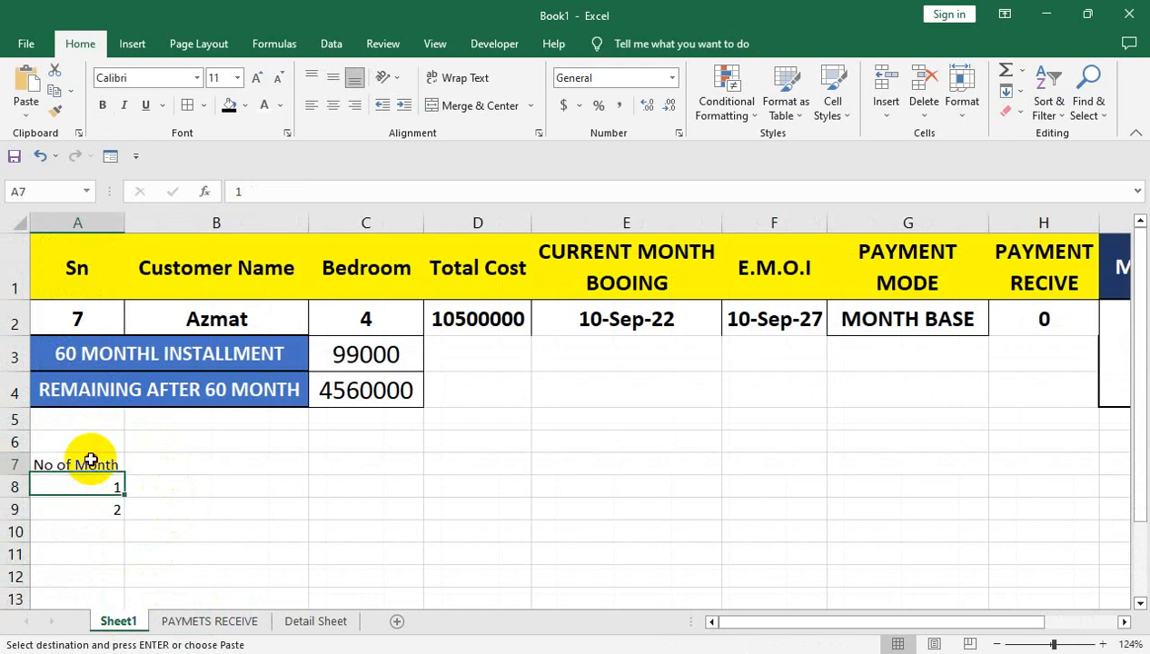
pyautogui.hotkey('ctrl', 'v')
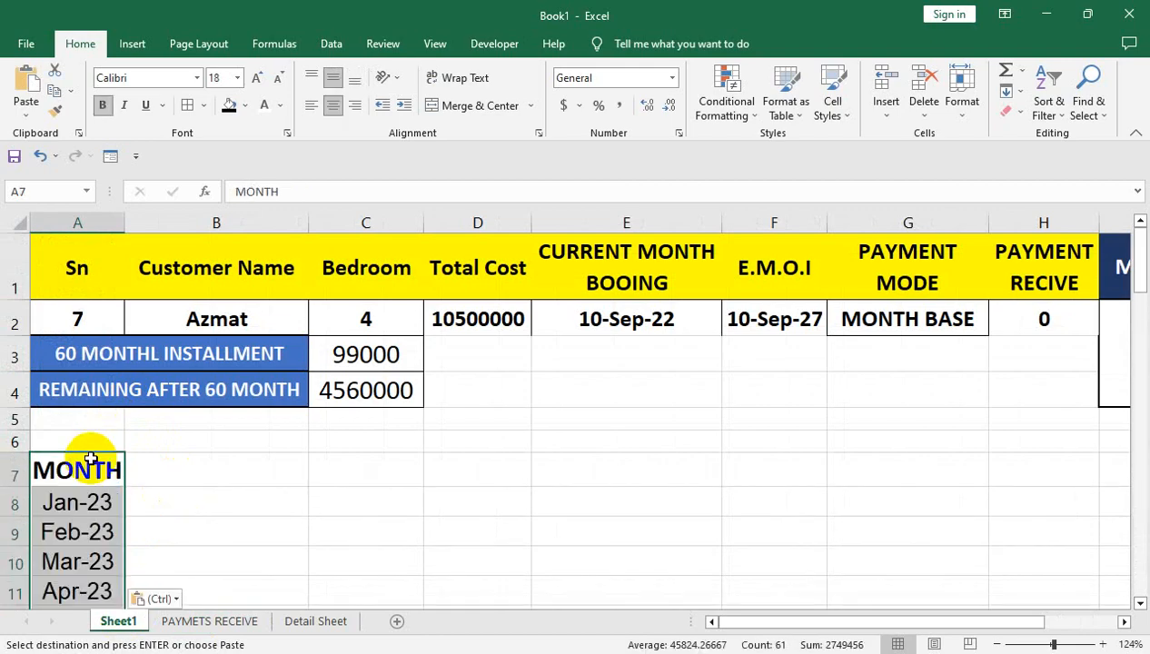
pyautogui.press('Right')
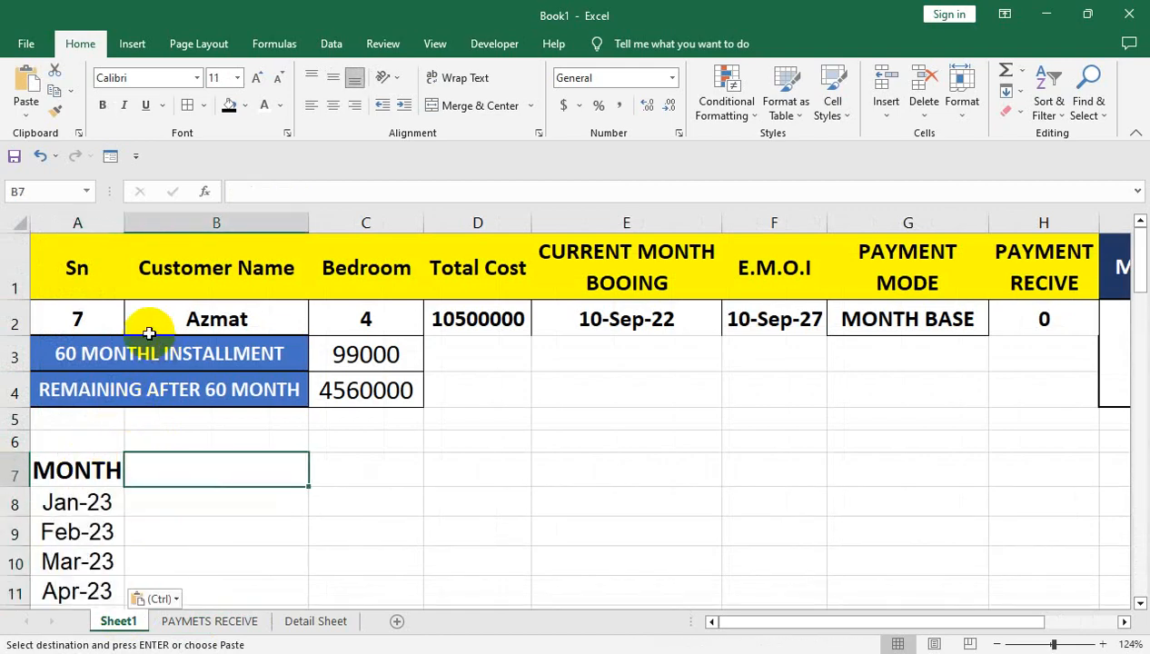
# Choose 1 as the Sn in Sheet1's cell A2.
pyautogui.click(108, 314)
pyautogui.click(132, 324)
pyautogui.scroll(2, 127, 386)
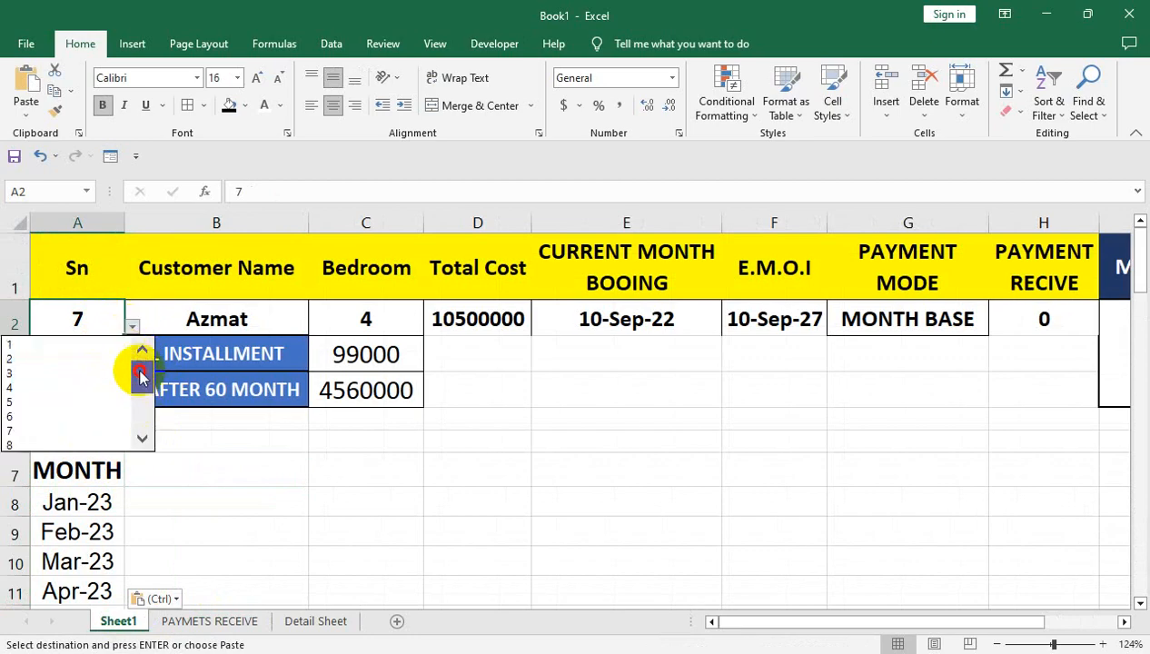
pyautogui.click(89, 347)
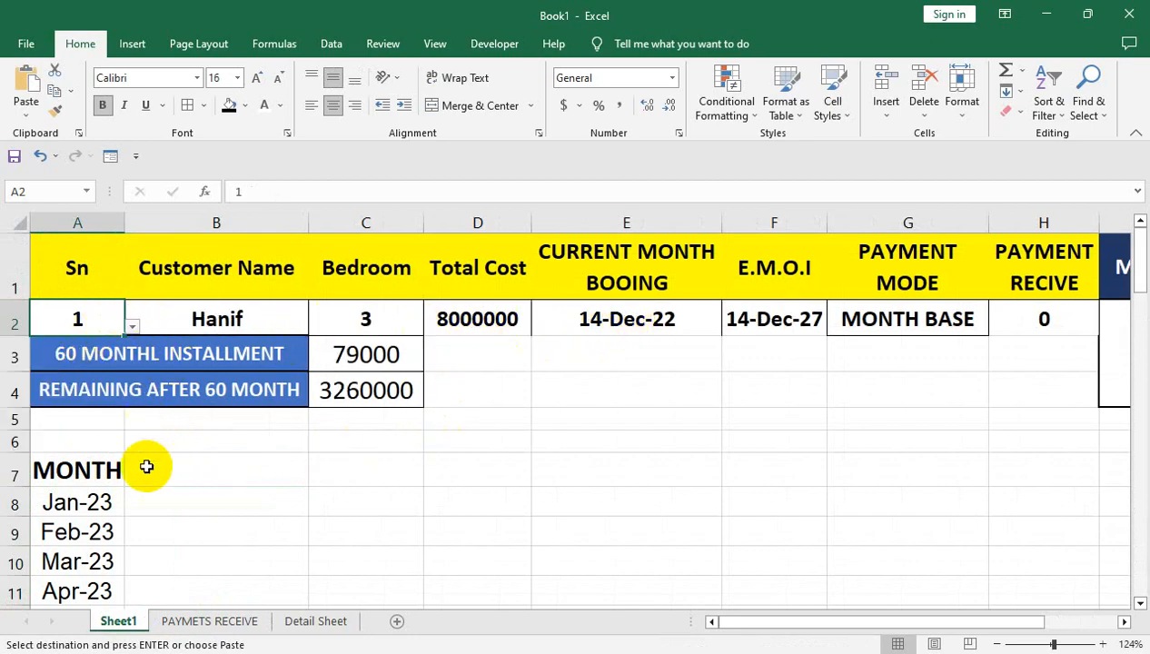
# Examine the empty heading row on the PAYMETS RECEIVE sheet and the Customer ID column on the Detail Sheet.
pyautogui.click(184, 621)
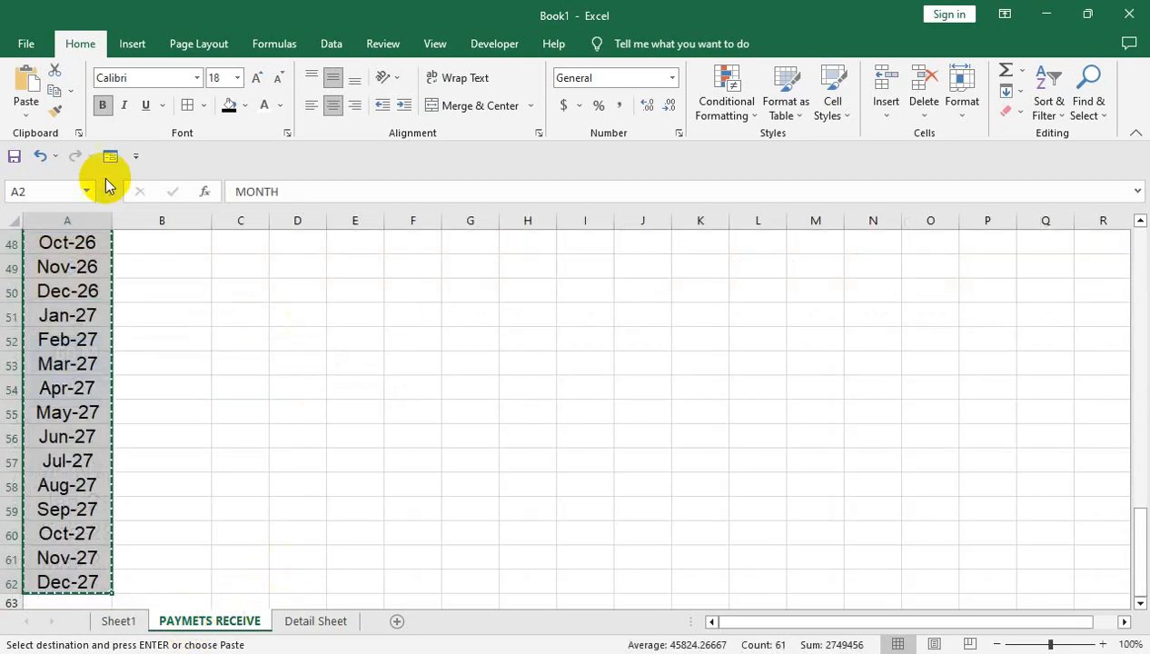
pyautogui.click(159, 269)
pyautogui.scroll(16, 159, 269)
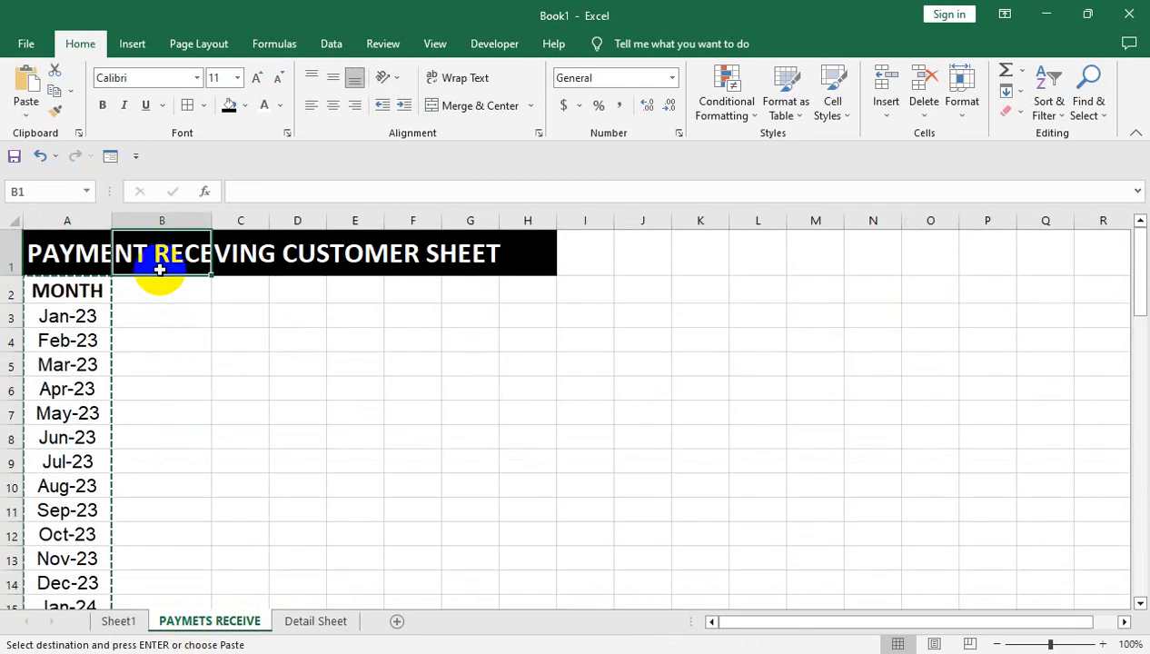
pyautogui.click(159, 279)
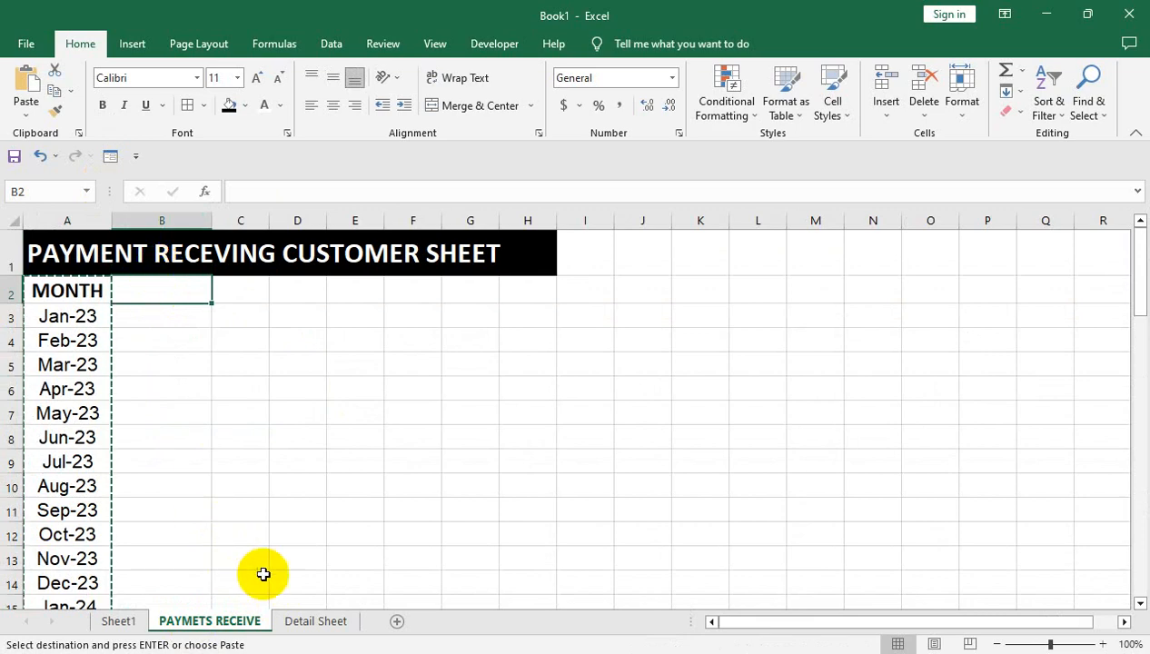
pyautogui.click(322, 622)
pyautogui.click(60, 287)
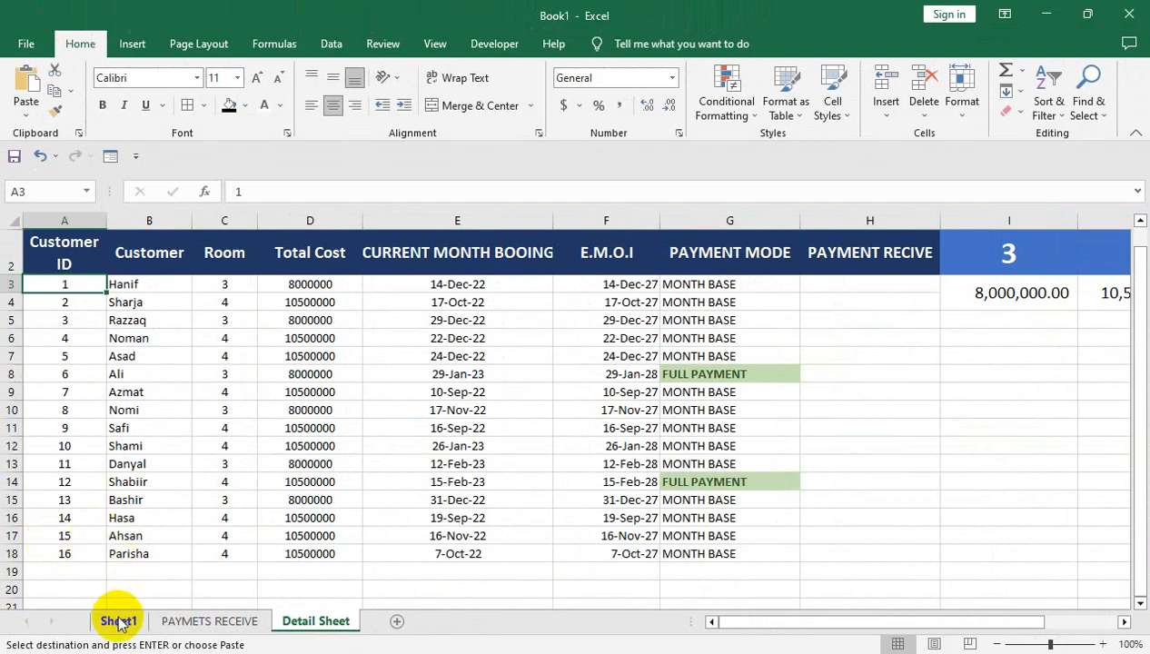
# Enter 1 in B2 of the PAYMETS RECEIVE sheet, beside the MONTH heading.
pyautogui.click(191, 621)
pyautogui.doubleClick(179, 289)
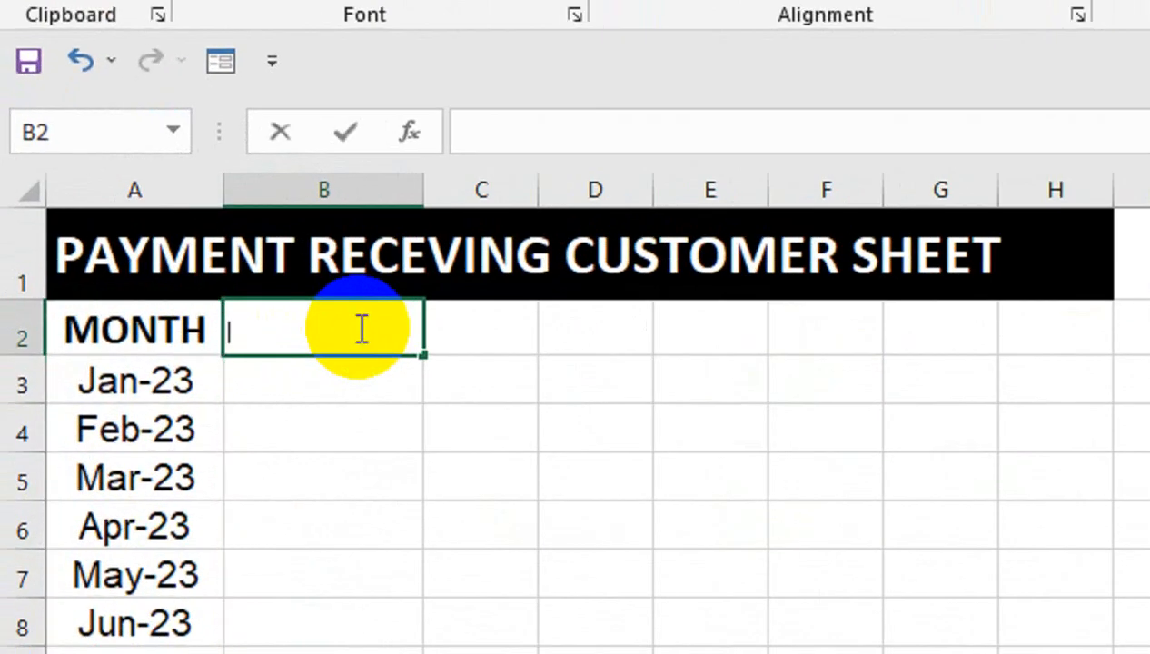
pyautogui.press('Return')
# Centre the number in B2 horizontally and vertically and make it bold.
pyautogui.click(360, 326)
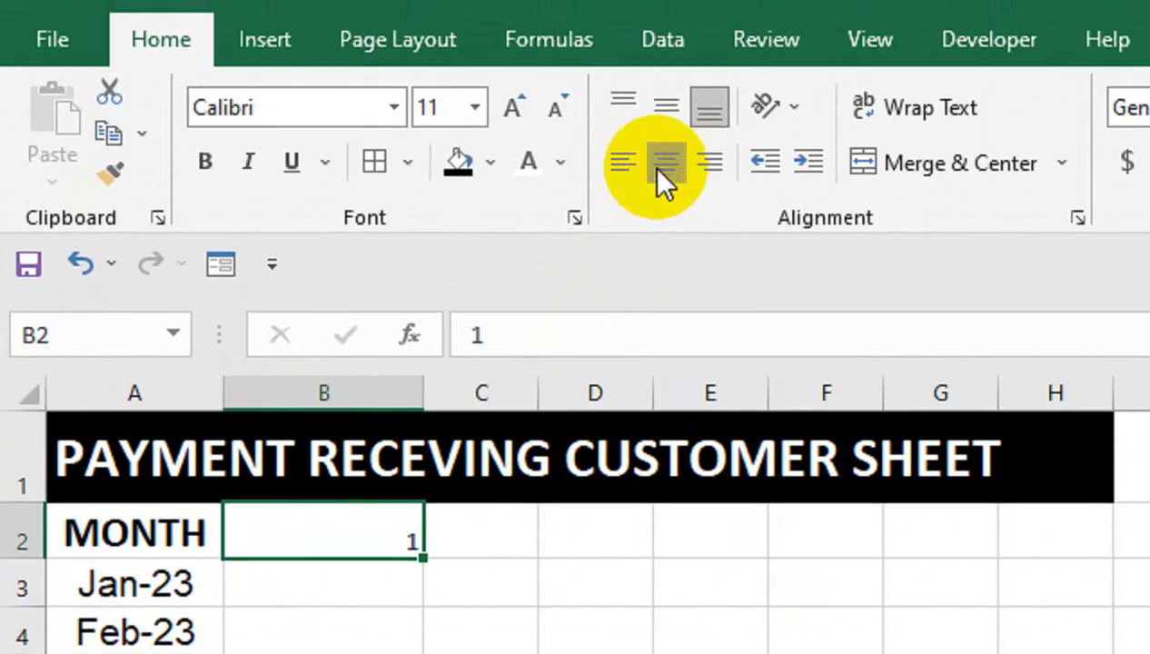
pyautogui.click(666, 162)
pyautogui.click(665, 108)
pyautogui.click(206, 162)
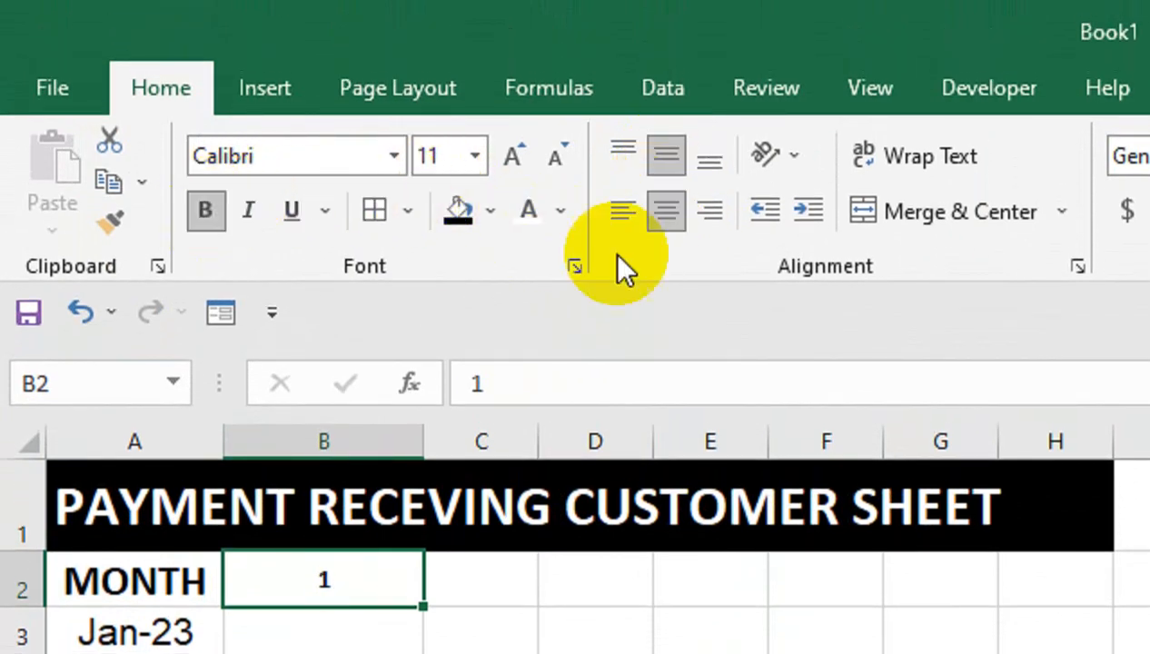
# Try the Arabic Typesetting font on B2, enlarging the number to 28 points and reducing it by one increment.
pyautogui.click(394, 156)
pyautogui.click(341, 462)
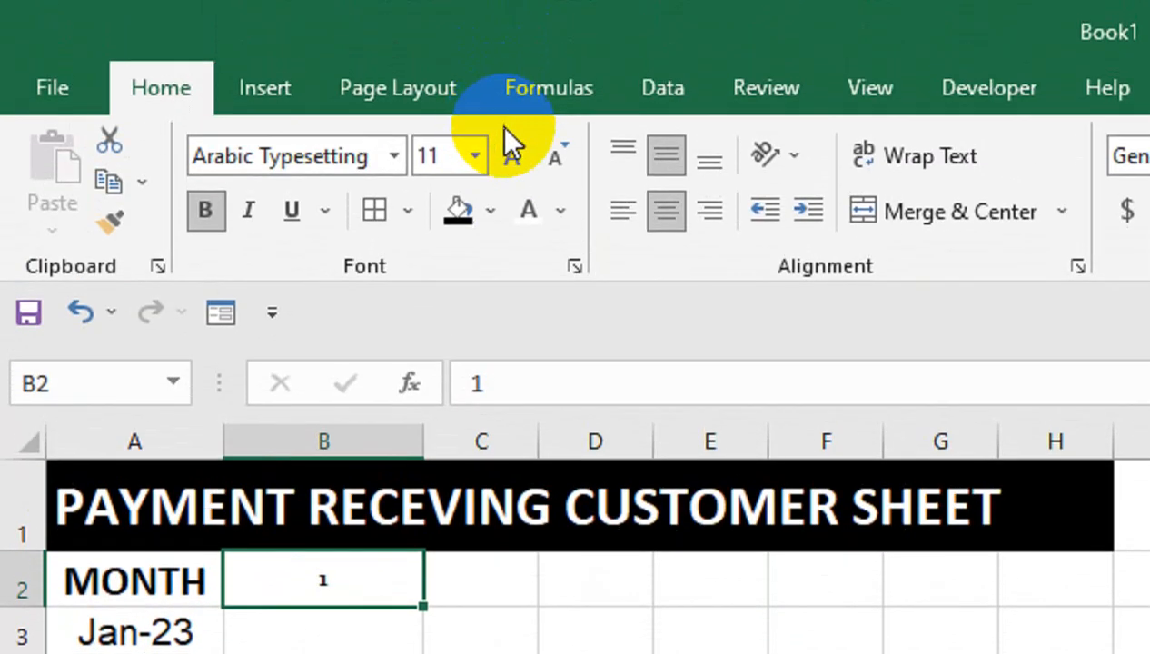
pyautogui.click(512, 158)
pyautogui.click(510, 156)
pyautogui.click(510, 156)
pyautogui.click(511, 156)
pyautogui.click(510, 157)
pyautogui.click(510, 156)
pyautogui.click(510, 156)
pyautogui.click(511, 156)
pyautogui.click(510, 156)
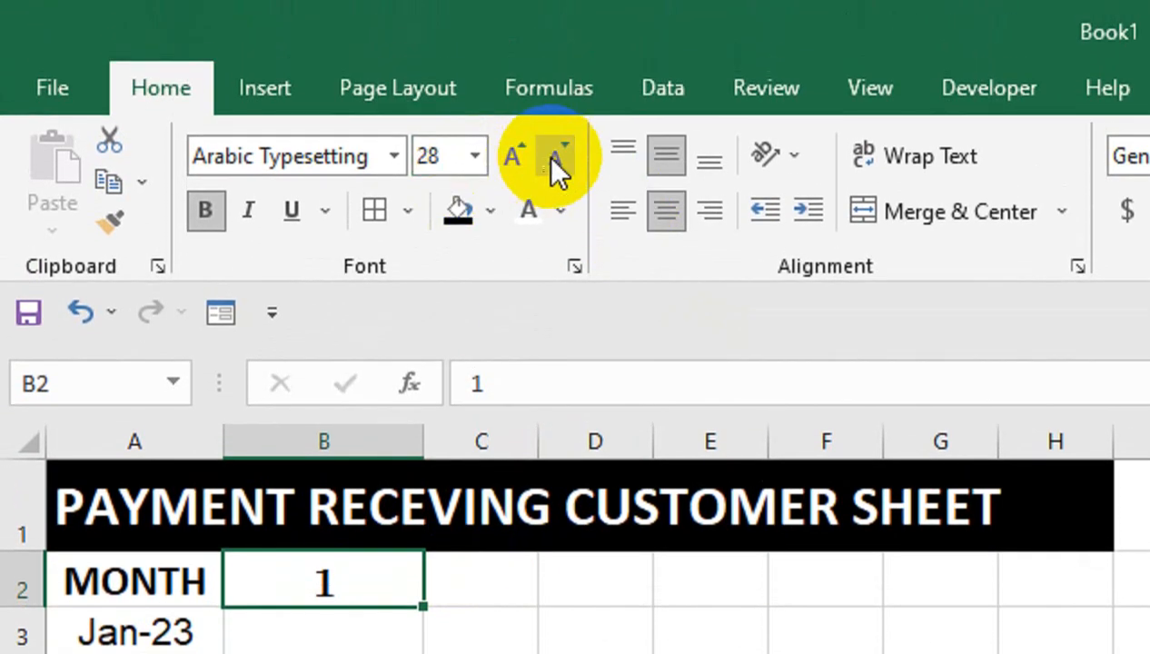
pyautogui.click(555, 56)
# Copy the MONTH heading's formatting from A2 onto B2 with Format Painter.
pyautogui.click(107, 476)
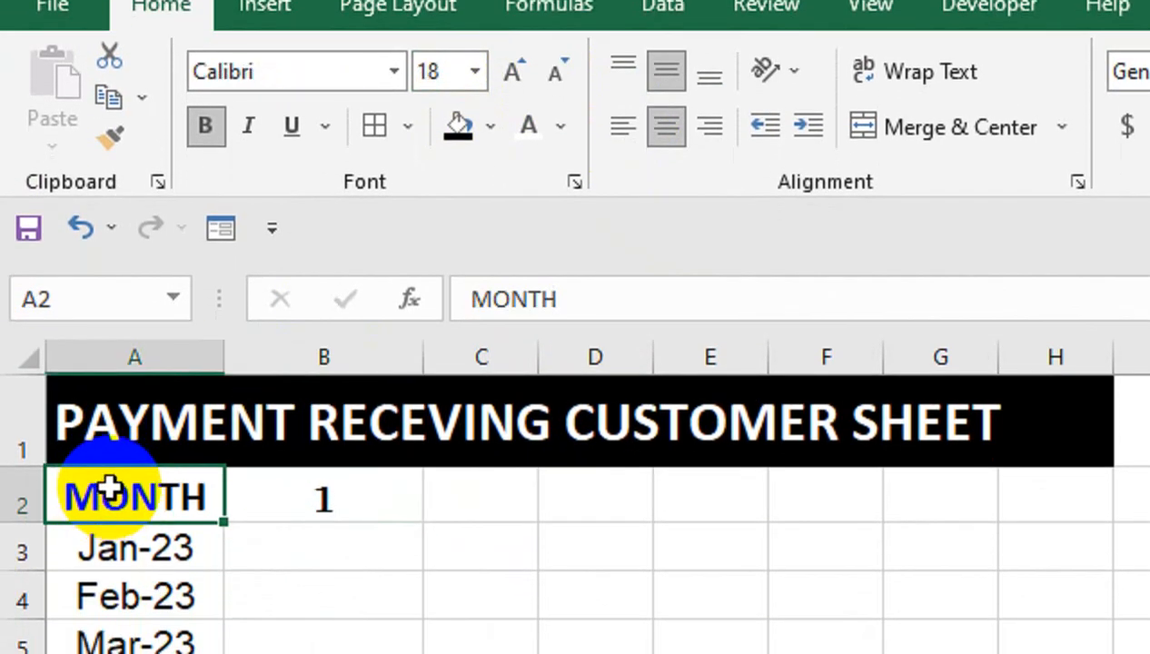
pyautogui.click(258, 492)
pyautogui.click(131, 491)
pyautogui.click(120, 139)
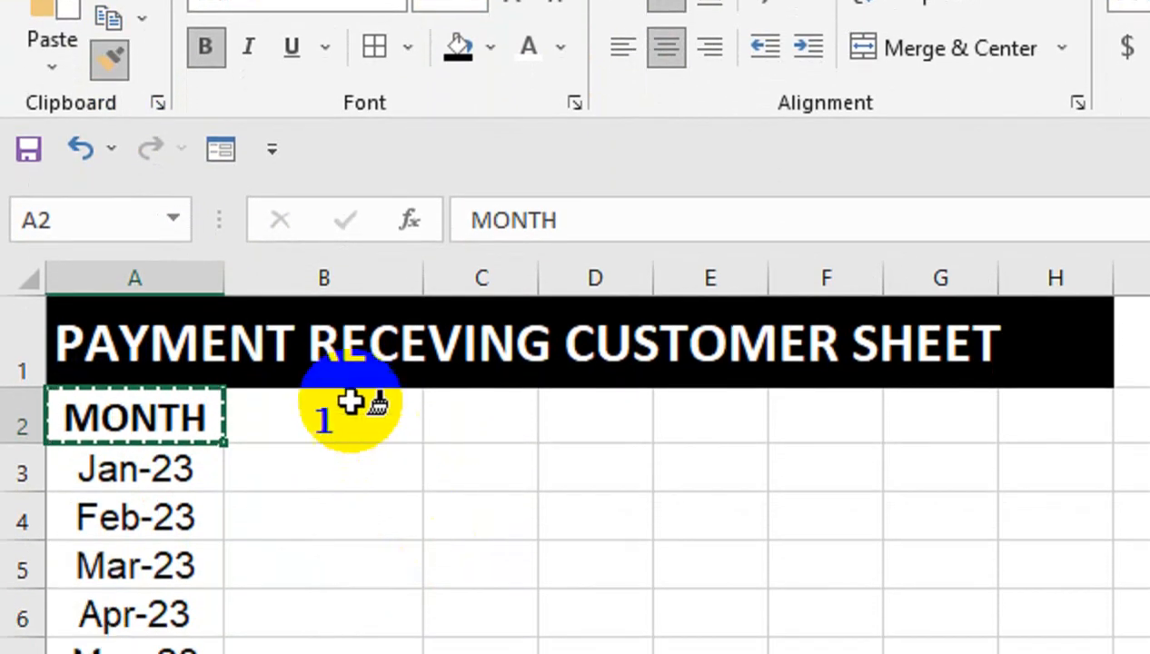
pyautogui.click(350, 403)
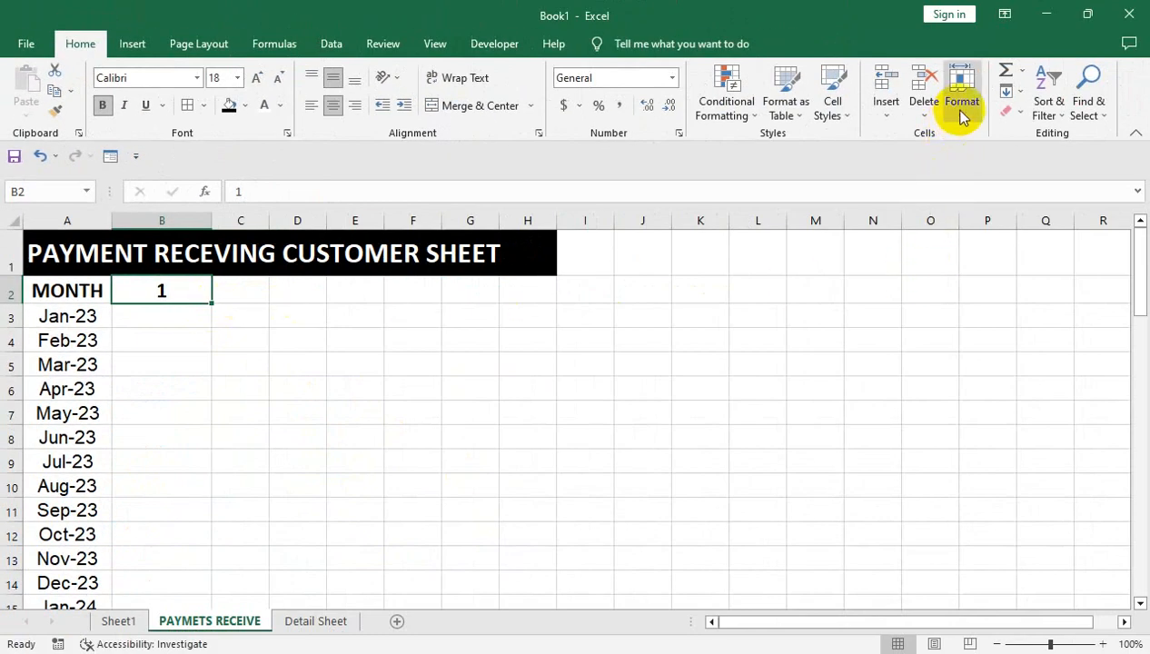
# Fill row 2 from B2 with a linear series in rows, using step value 1 and stop value 16.
pyautogui.click(1006, 91)
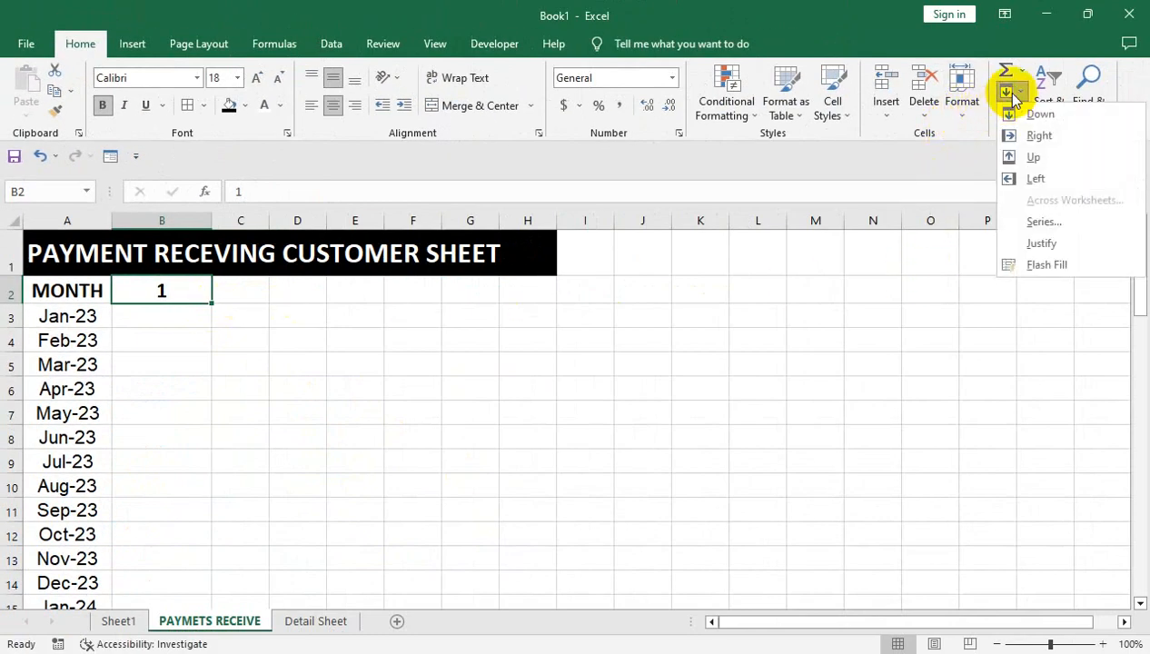
pyautogui.click(1026, 226)
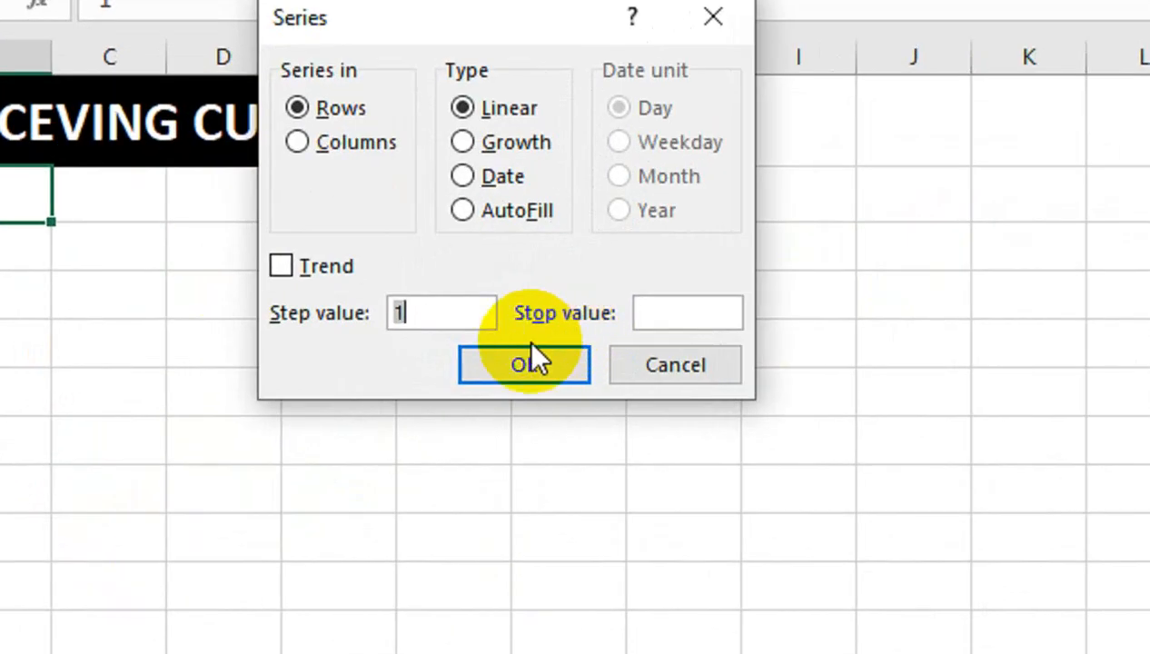
pyautogui.click(518, 342)
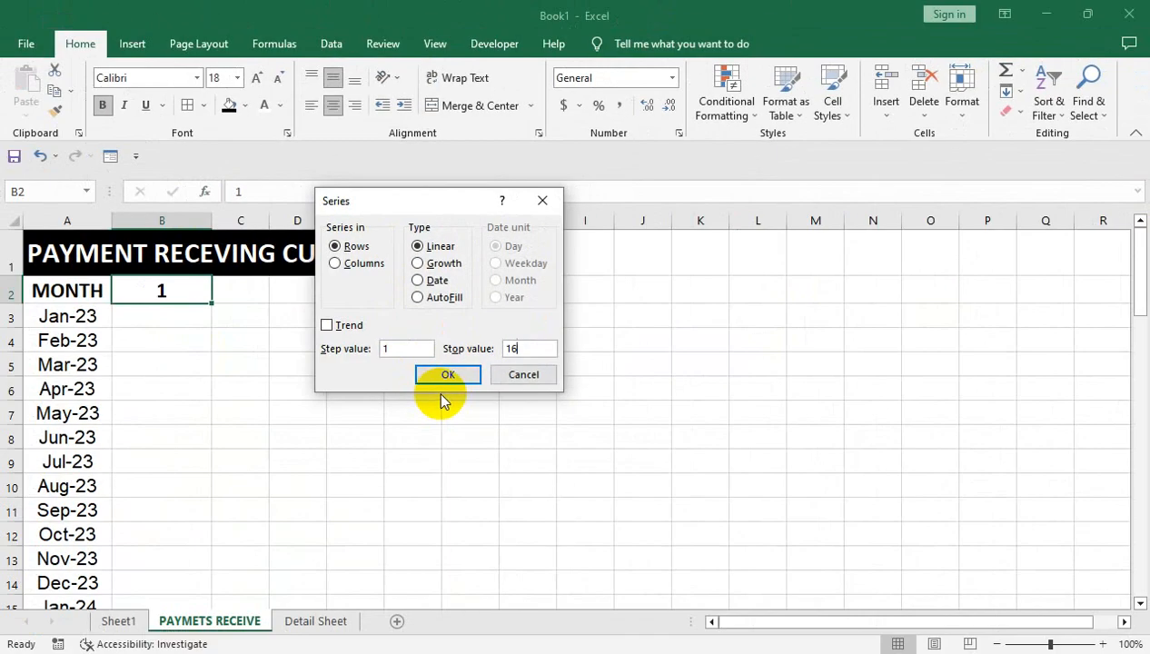
pyautogui.click(447, 375)
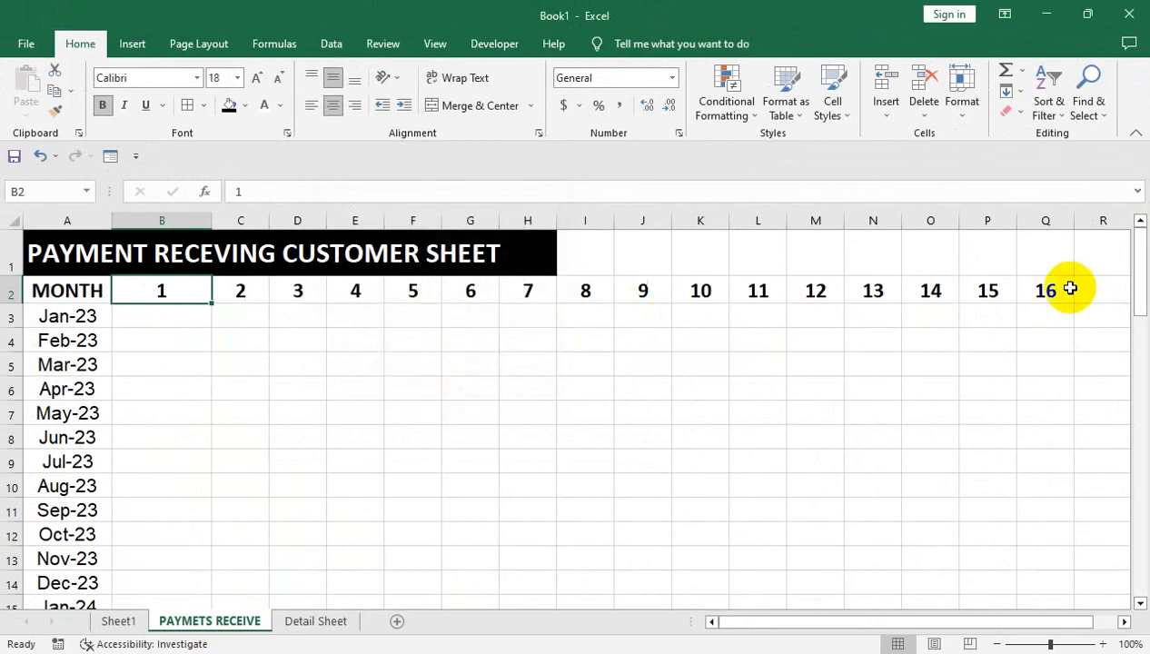
# Merge and center the PAYMENT RECEVING CUSTOMER SHEET title across A1:Q1 and increase its font size to 26.
pyautogui.moveTo(73, 252); pyautogui.dragTo(1045, 251)
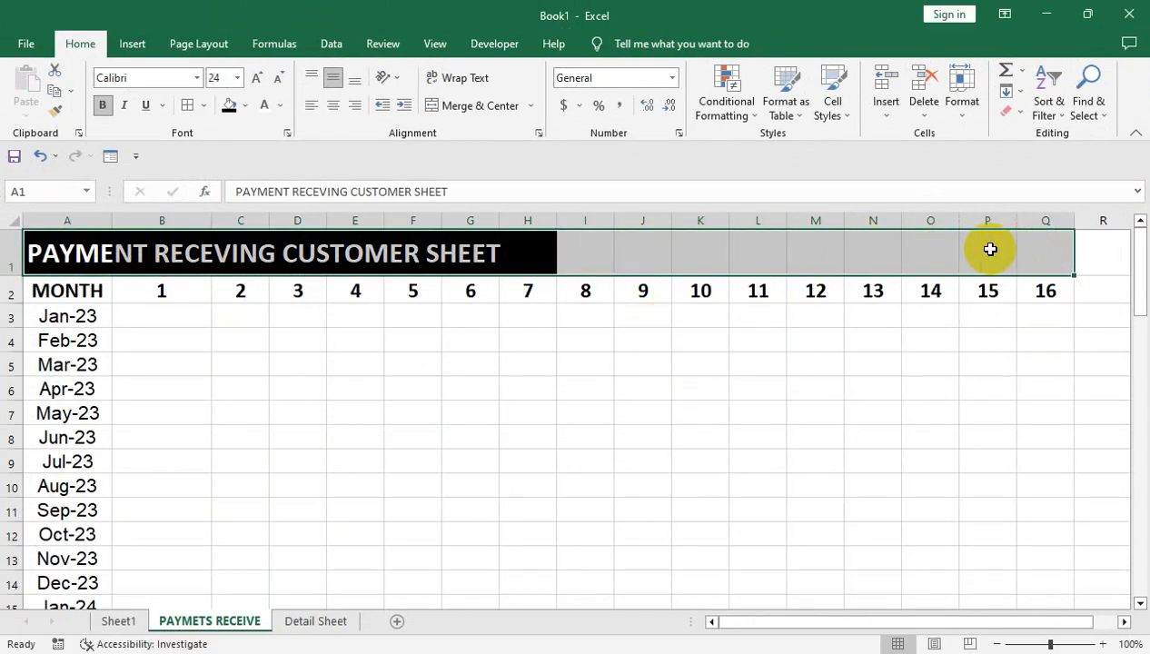
pyautogui.click(498, 109)
pyautogui.click(255, 78)
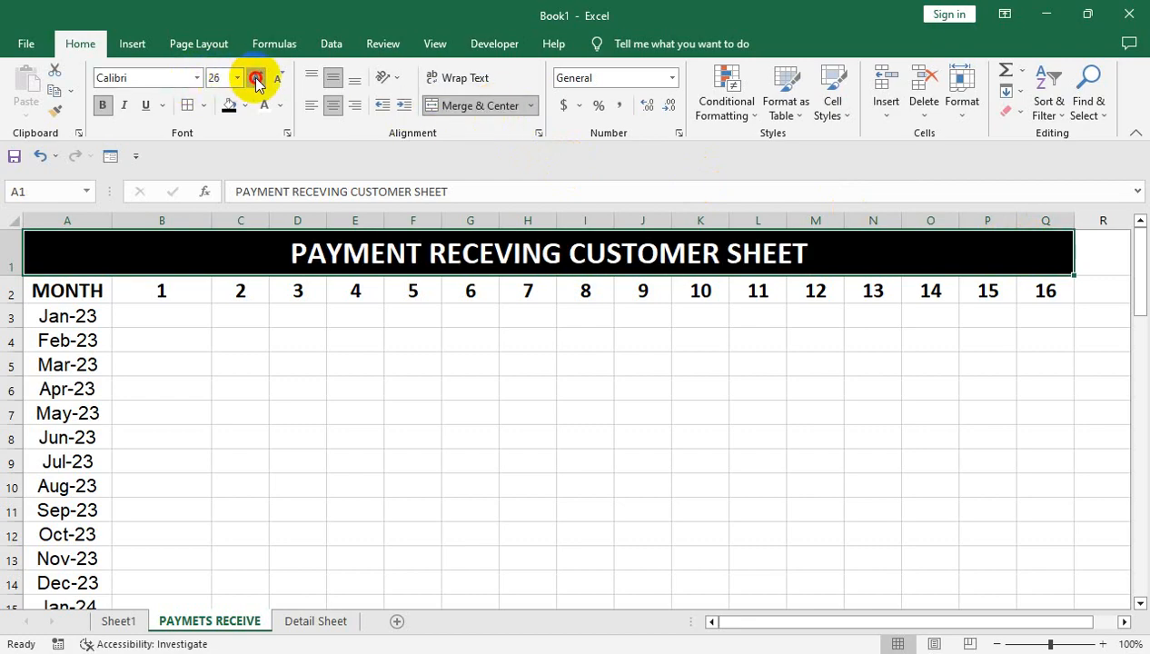
# Enlarge the PAYMENT RECEVING CUSTOMER SHEET title's font by two more increments and increase the height of row 1.
pyautogui.click(255, 78)
pyautogui.click(256, 78)
pyautogui.moveTo(18, 275); pyautogui.dragTo(18, 303)
# Try an entry beginning with P in B3, the Jan-23 cell of customer 1, and undo it.
pyautogui.click(167, 341)
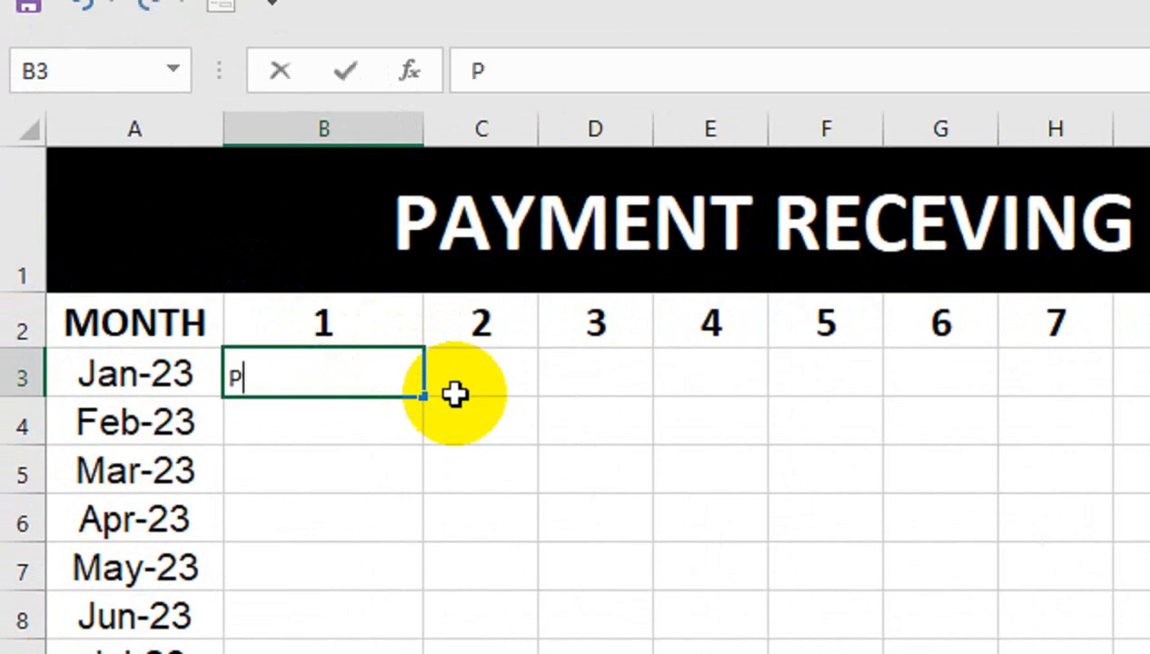
pyautogui.press('Return')
pyautogui.hotkey('ctrl', 'z')
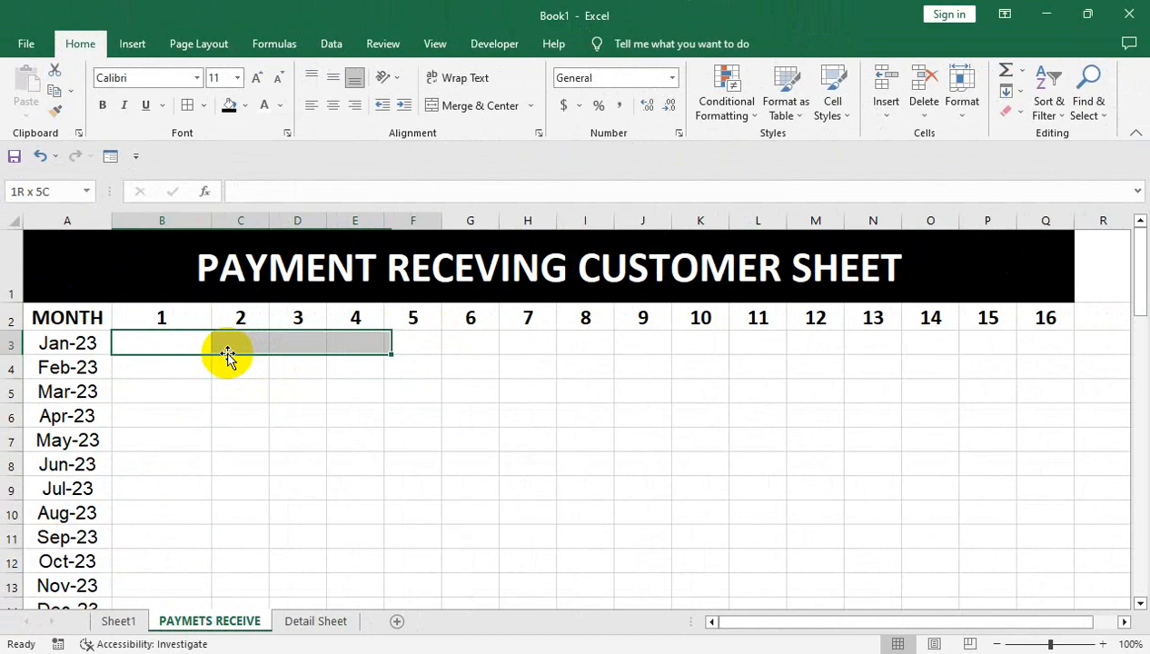
pyautogui.hotkey('shift', 'Right')
pyautogui.hotkey('shift', 'Right')
pyautogui.hotkey('shift', 'Right')
pyautogui.hotkey('shift', 'Right')
pyautogui.hotkey('shift', 'Right')
pyautogui.hotkey('shift', 'Right')
pyautogui.hotkey('shift', 'Right')
pyautogui.hotkey('shift', 'Right')
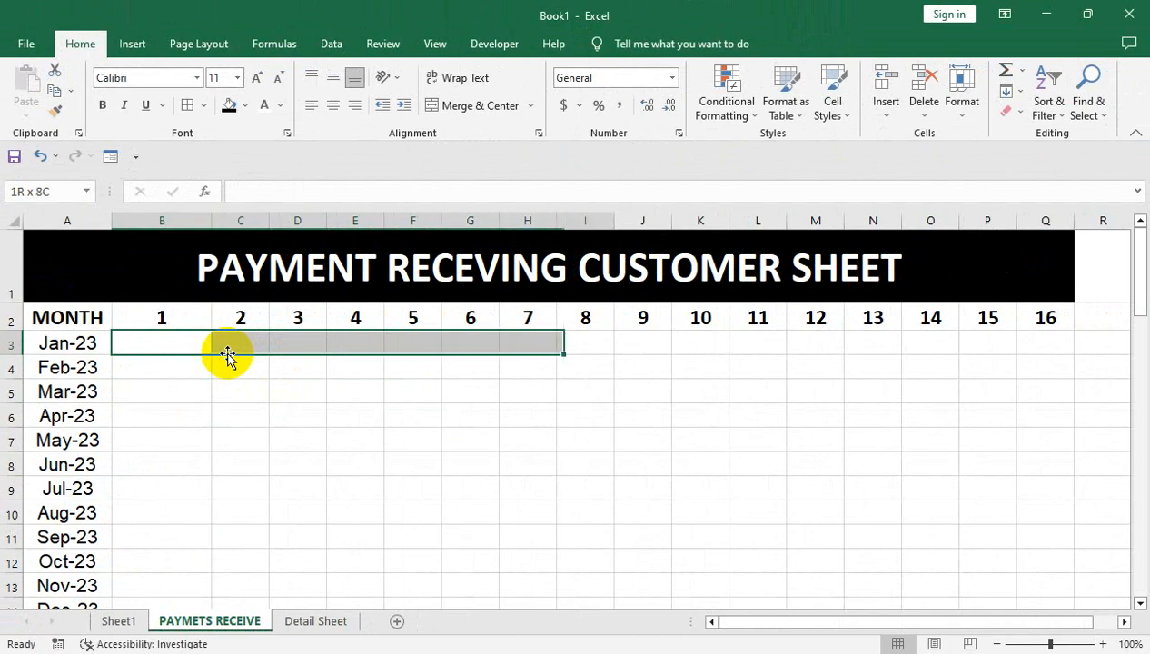
pyautogui.hotkey('shift', 'Right')
pyautogui.hotkey('shift', 'Down')
pyautogui.hotkey('shift', 'Down')
pyautogui.hotkey('shift', 'Down')
pyautogui.hotkey('shift', 'Down')
pyautogui.hotkey('shift', 'Down')
pyautogui.hotkey('shift', 'Down')
pyautogui.hotkey('shift', 'Down')
pyautogui.hotkey('shift', 'Down')
pyautogui.hotkey('shift', 'Down')
pyautogui.hotkey('shift', 'Down')
pyautogui.hotkey('shift', 'Down')
pyautogui.hotkey('shift', 'Down')
pyautogui.hotkey('shift', 'Down')
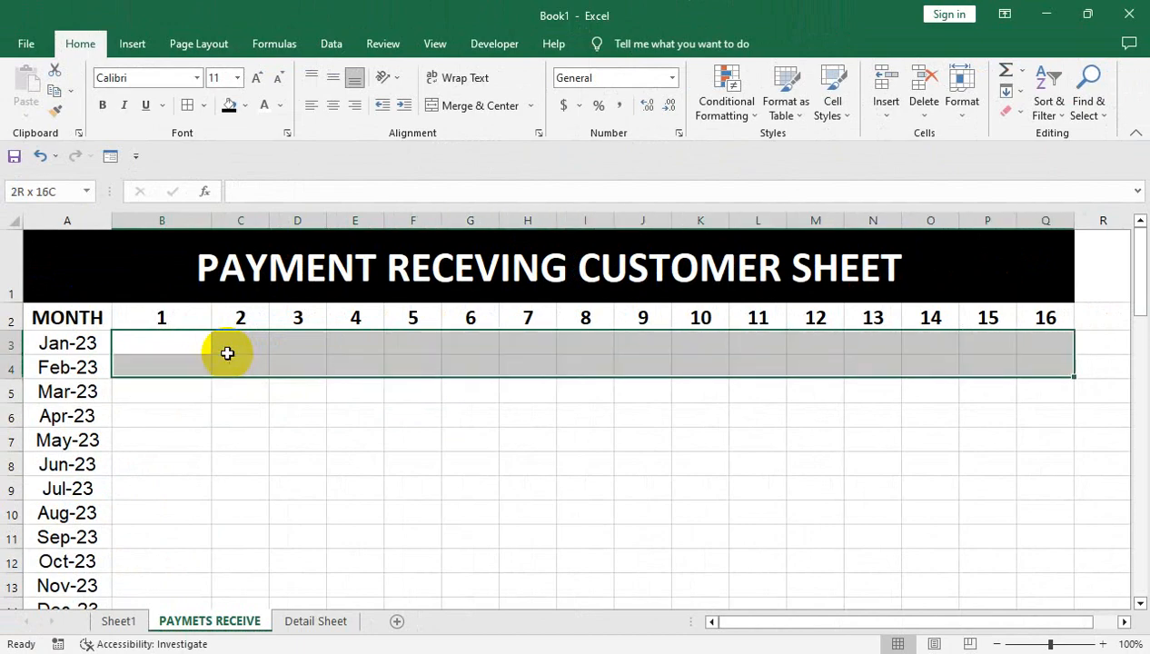
pyautogui.hotkey('shift', 'Down')
pyautogui.hotkey('shift', 'Down')
pyautogui.hotkey('shift', 'Down')
pyautogui.hotkey('shift', 'Down')
pyautogui.hotkey('shift', 'Down')
pyautogui.hotkey('shift', 'Down')
pyautogui.hotkey('shift', 'Down')
pyautogui.hotkey('shift', 'Down')
pyautogui.hotkey('shift', 'Down')
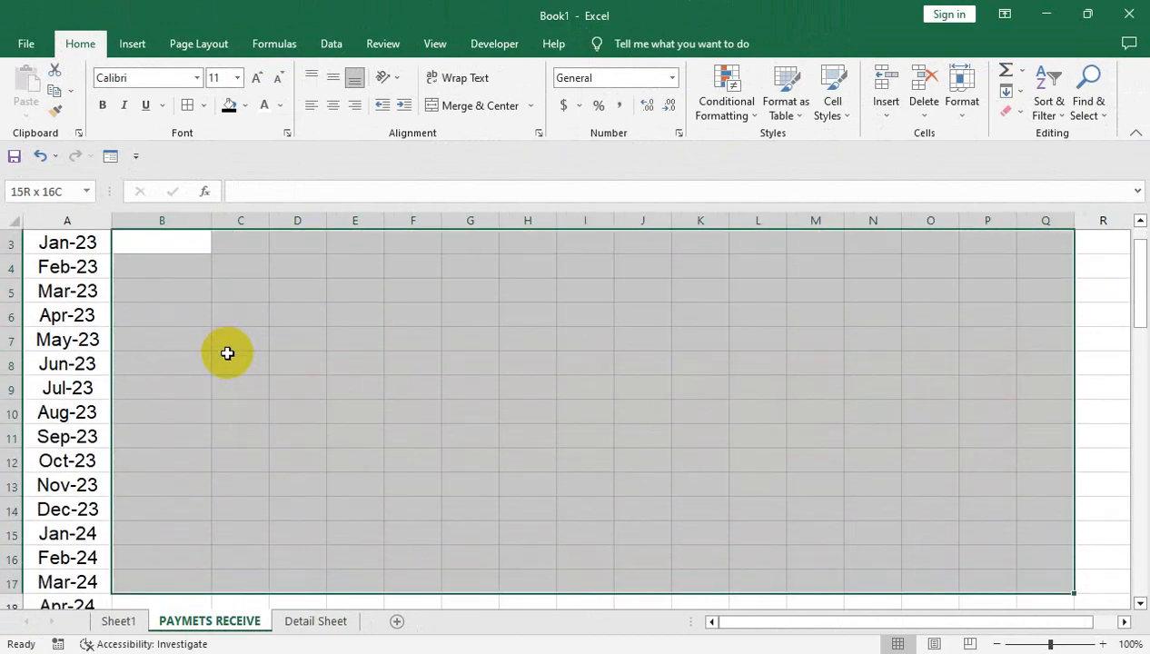
pyautogui.hotkey('shift', 'Down')
pyautogui.hotkey('shift', 'Down')
pyautogui.hotkey('shift', 'Down')
pyautogui.hotkey('shift', 'Down')
pyautogui.hotkey('shift', 'Down')
pyautogui.hotkey('shift', 'Down')
pyautogui.hotkey('shift', 'Down')
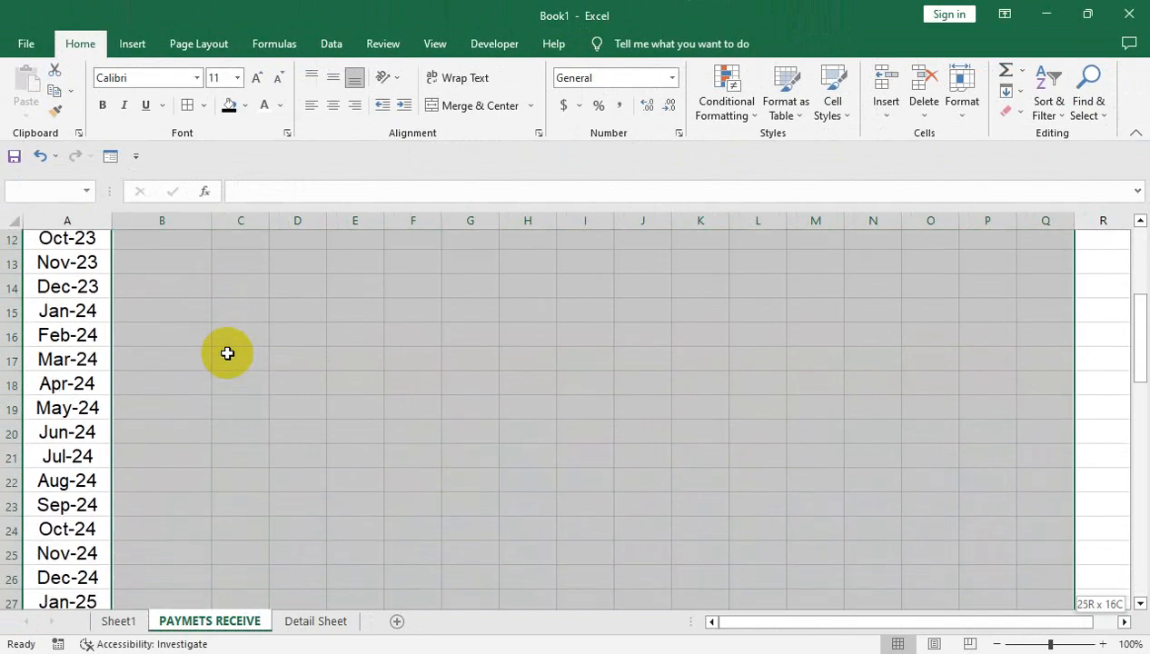
pyautogui.hotkey('shift', 'Down')
pyautogui.hotkey('shift', 'Down')
pyautogui.hotkey('shift', 'Down')
pyautogui.hotkey('shift', 'Down')
pyautogui.hotkey('shift', 'Down')
pyautogui.hotkey('shift', 'Down')
pyautogui.hotkey('shift', 'Down')
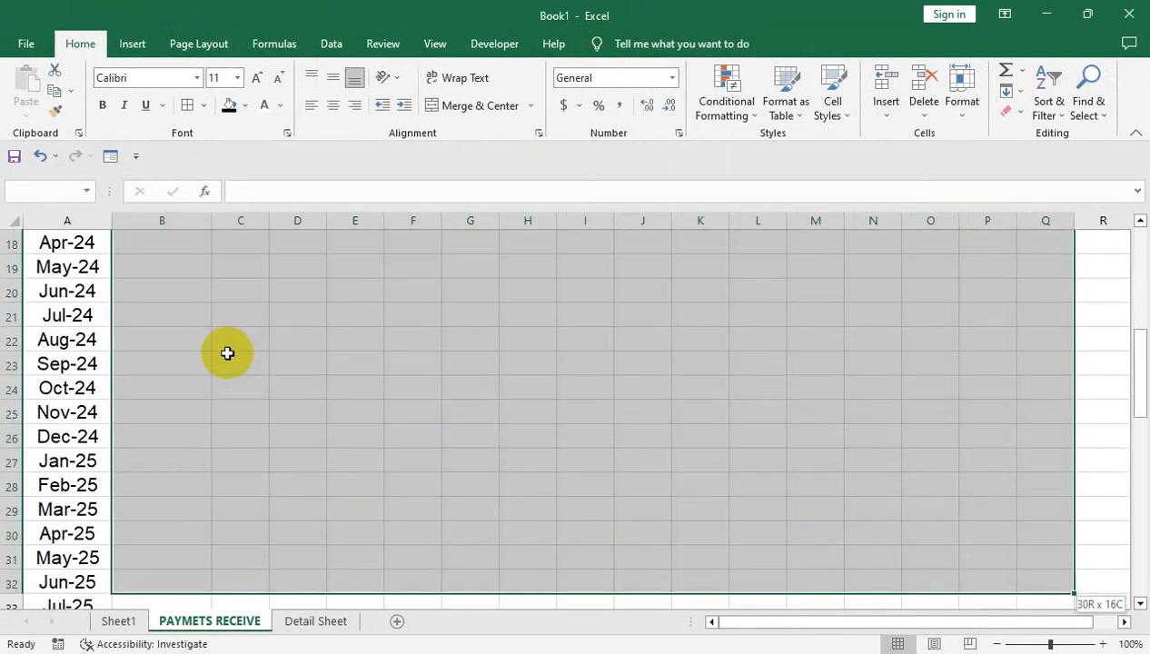
pyautogui.hotkey('shift', 'Down')
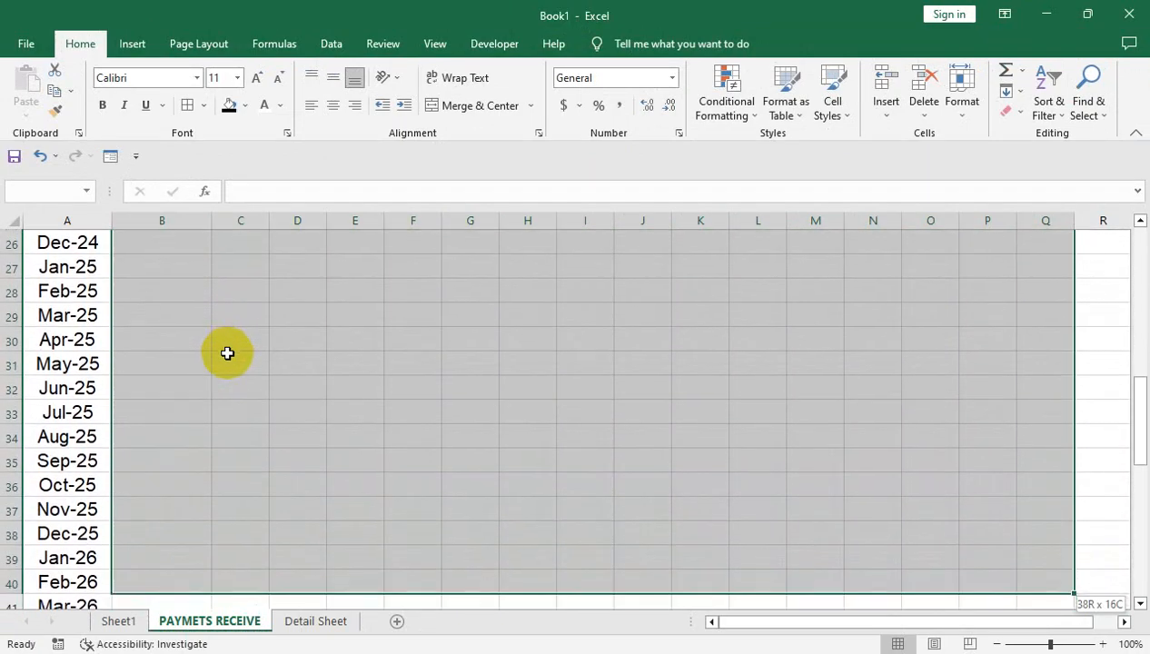
pyautogui.press('Left')
pyautogui.press('Up')
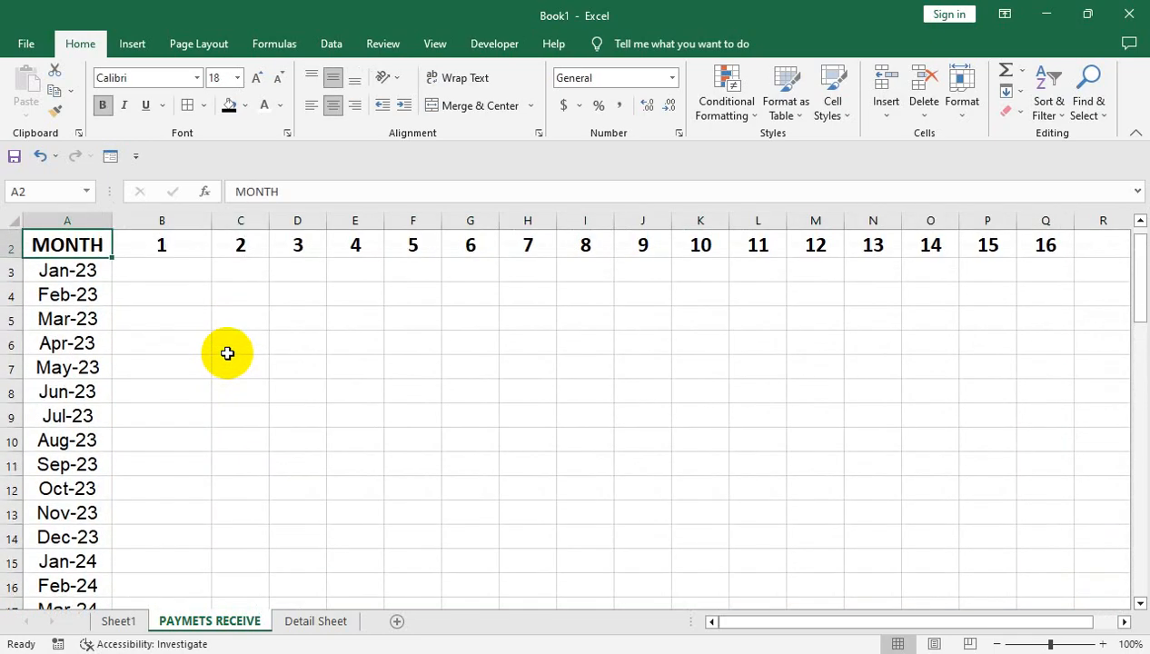
pyautogui.press('Down')
pyautogui.hotkey('ctrl', 'shift', 'Down')
pyautogui.hotkey('shift', 'Right')
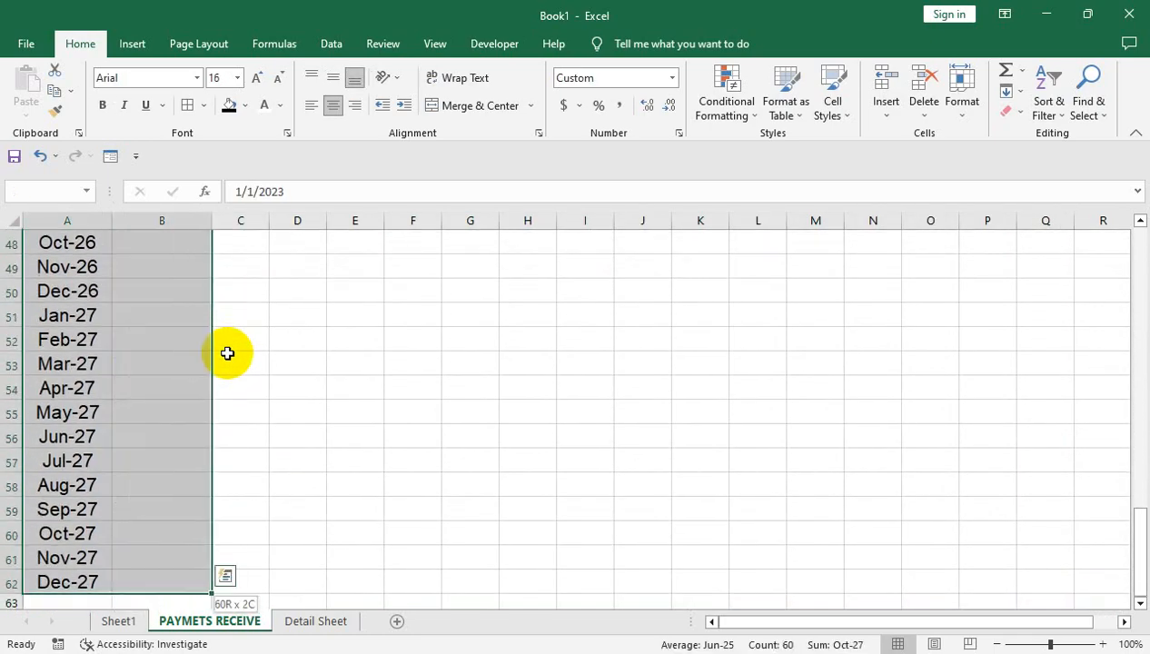
# Apply all borders to the payment grid A2:Q62, from the MONTH heading through Dec-27 and customer column 16.
pyautogui.press('Up')
pyautogui.press('Up')
pyautogui.press('Down')
pyautogui.hotkey('ctrl', 'shift', 'Down')
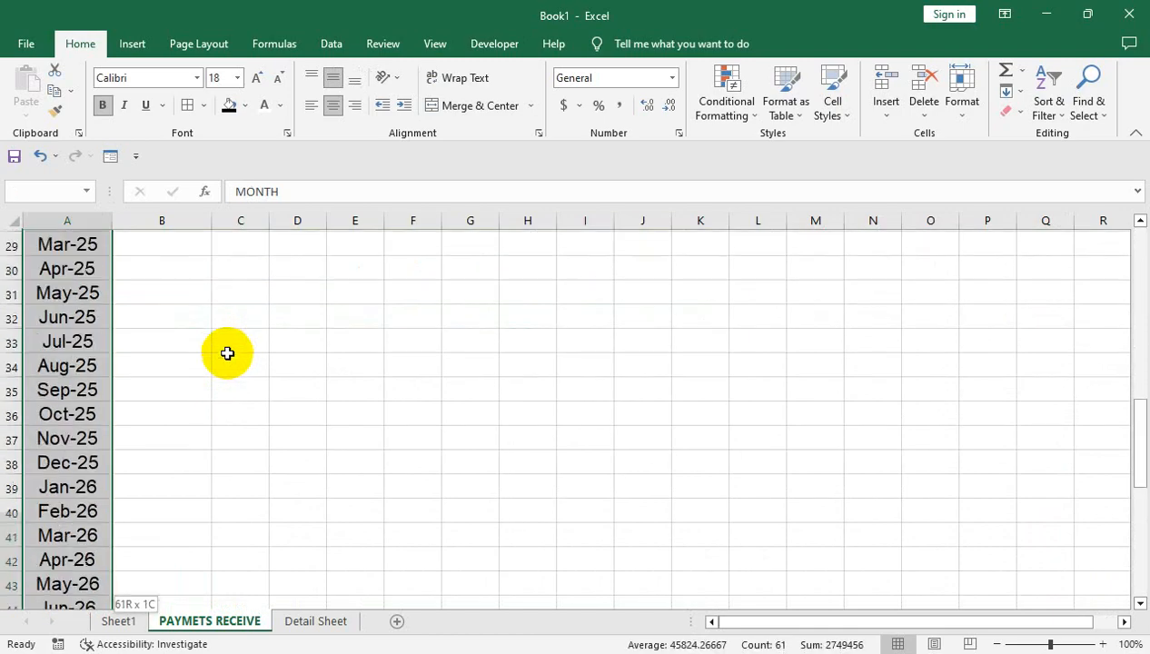
pyautogui.hotkey('shift', 'Right')
pyautogui.hotkey('shift', 'Right')
pyautogui.hotkey('shift', 'Right')
pyautogui.hotkey('shift', 'Right')
pyautogui.hotkey('shift', 'Right')
pyautogui.hotkey('shift', 'Right')
pyautogui.hotkey('shift', 'Right')
pyautogui.hotkey('shift', 'Right')
pyautogui.hotkey('shift', 'Right')
pyautogui.hotkey('shift', 'Right')
pyautogui.hotkey('shift', 'Right')
pyautogui.hotkey('shift', 'Right')
pyautogui.hotkey('shift', 'Right')
pyautogui.hotkey('shift', 'Right')
pyautogui.hotkey('shift', 'Right')
pyautogui.hotkey('shift', 'Right')
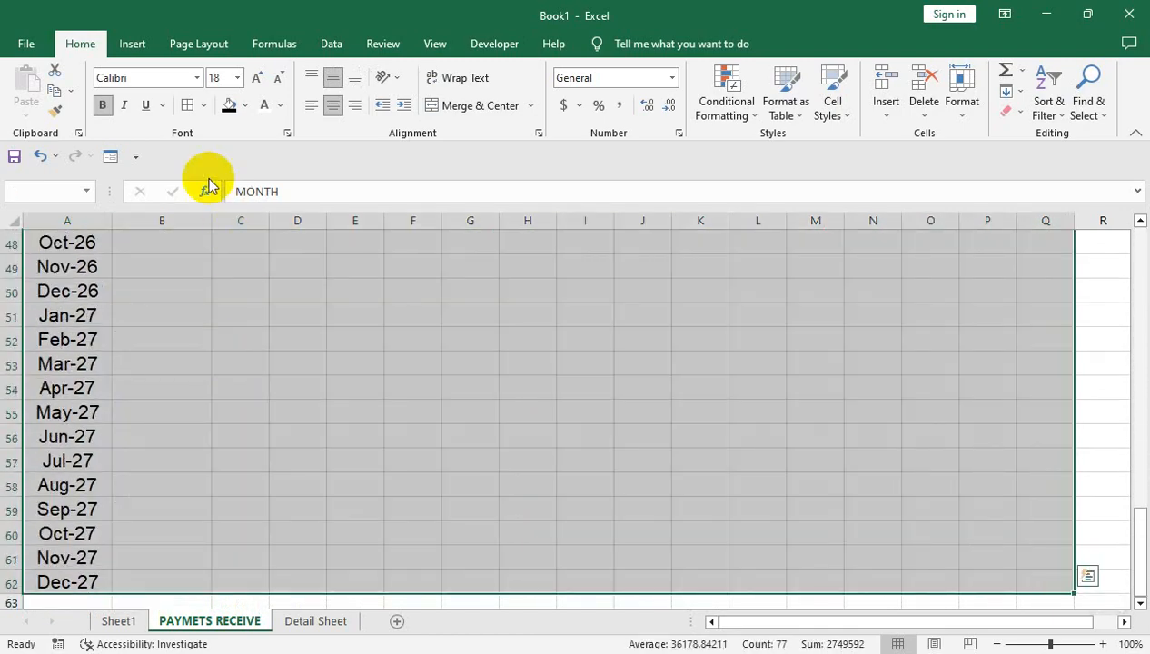
pyautogui.click(186, 106)
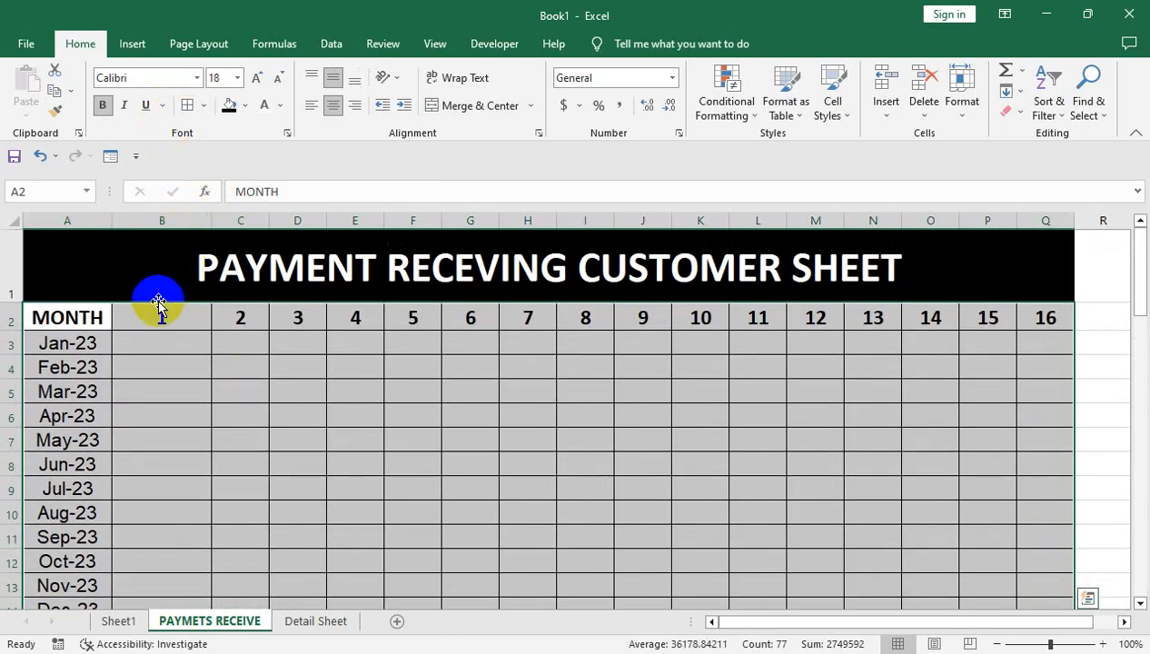
pyautogui.hotkey('shift', 'Right')
pyautogui.press('Right')
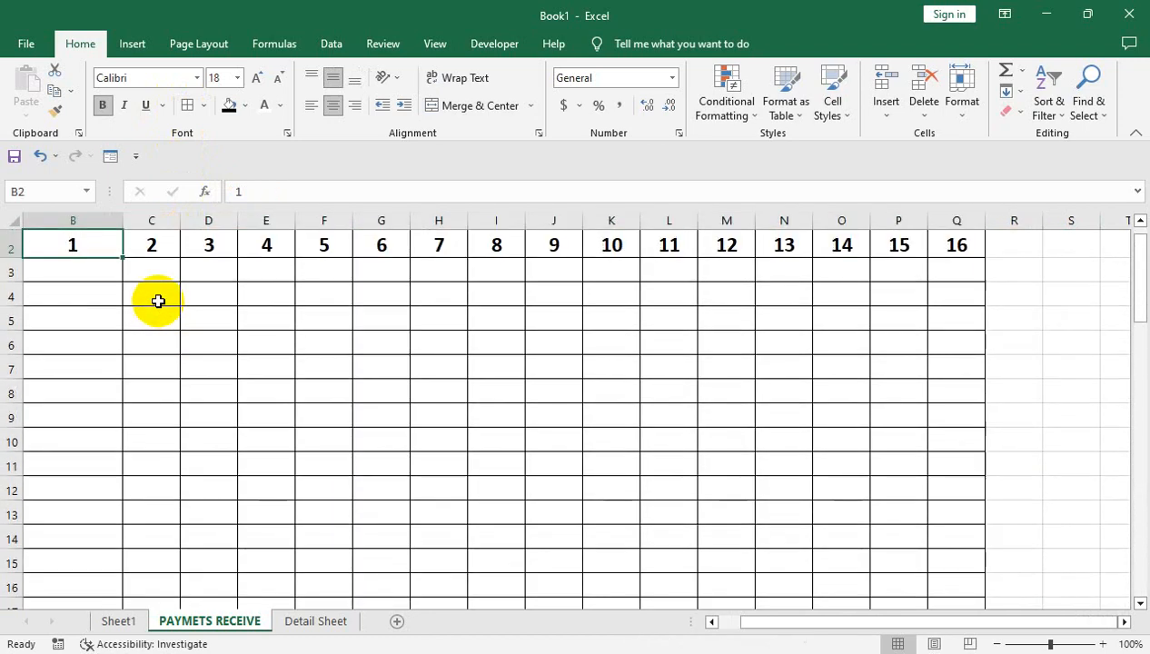
# Examine the header row of numbers 1 to 16 and the extent of the month column down to its last entry.
pyautogui.press('Up')
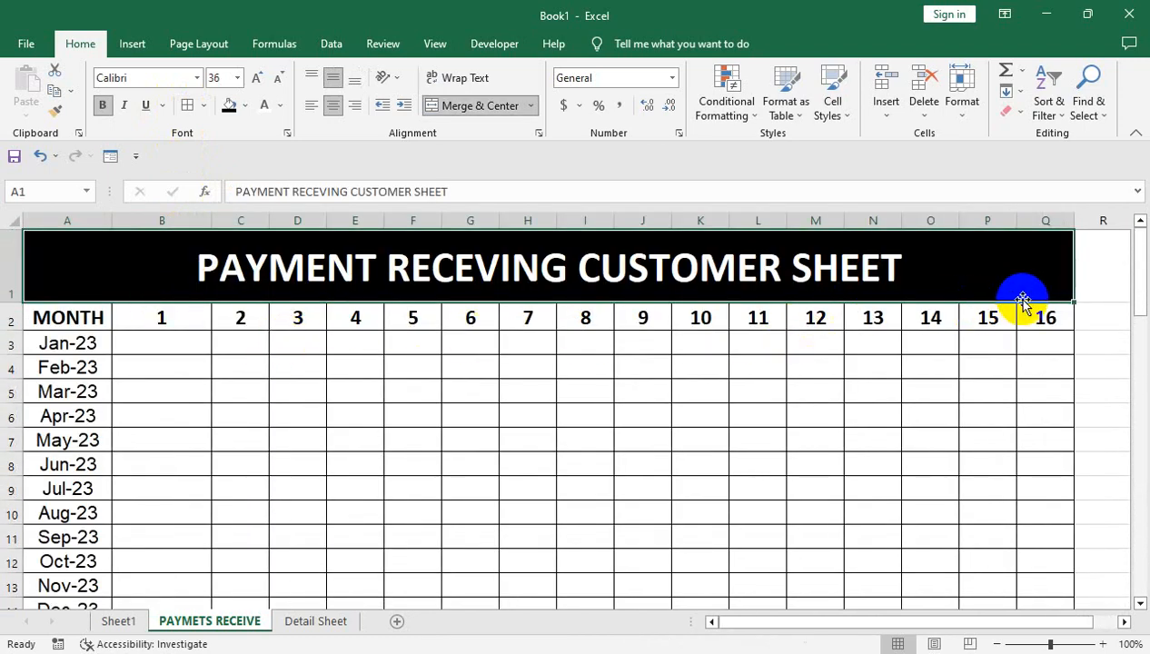
pyautogui.moveTo(1024, 307); pyautogui.dragTo(1032, 315)
pyautogui.hotkey('shift', 'Left')
pyautogui.hotkey('shift', 'Left')
pyautogui.hotkey('shift', 'Left')
pyautogui.hotkey('shift', 'Left')
pyautogui.hotkey('shift', 'Left')
pyautogui.hotkey('shift', 'Left')
pyautogui.hotkey('shift', 'Left')
pyautogui.hotkey('shift', 'Left')
pyautogui.hotkey('shift', 'Left')
pyautogui.hotkey('shift', 'Left')
pyautogui.hotkey('shift', 'Left')
pyautogui.hotkey('shift', 'Left')
pyautogui.hotkey('shift', 'Left')
pyautogui.hotkey('shift', 'Left')
pyautogui.hotkey('shift', 'Left')
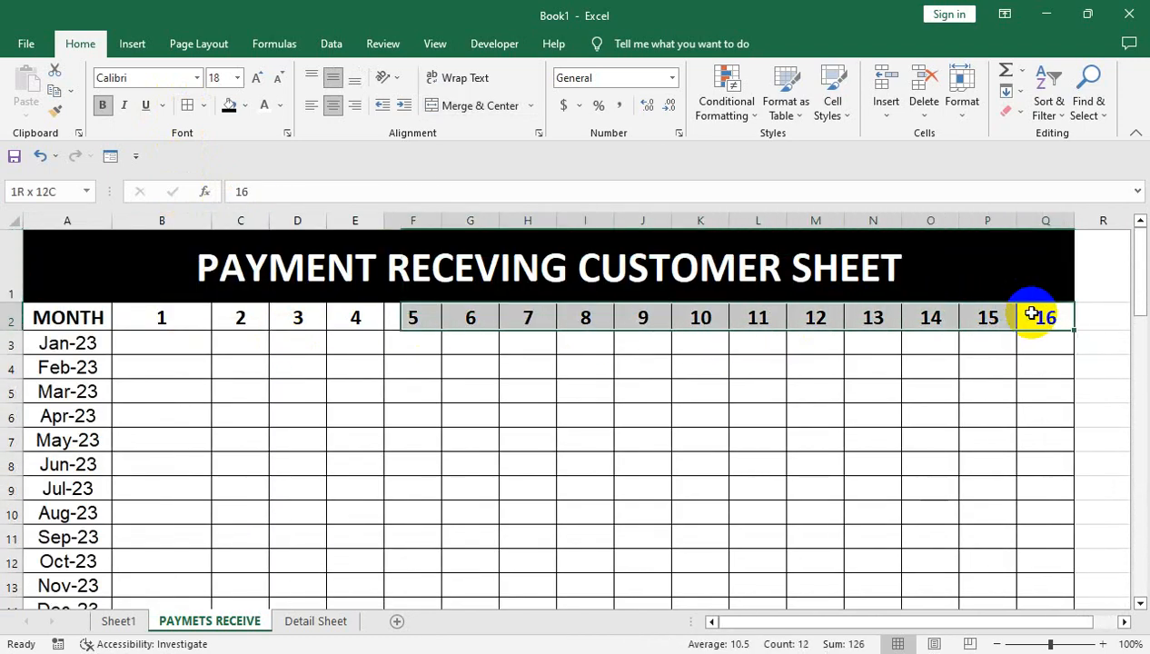
pyautogui.hotkey('shift', 'Right')
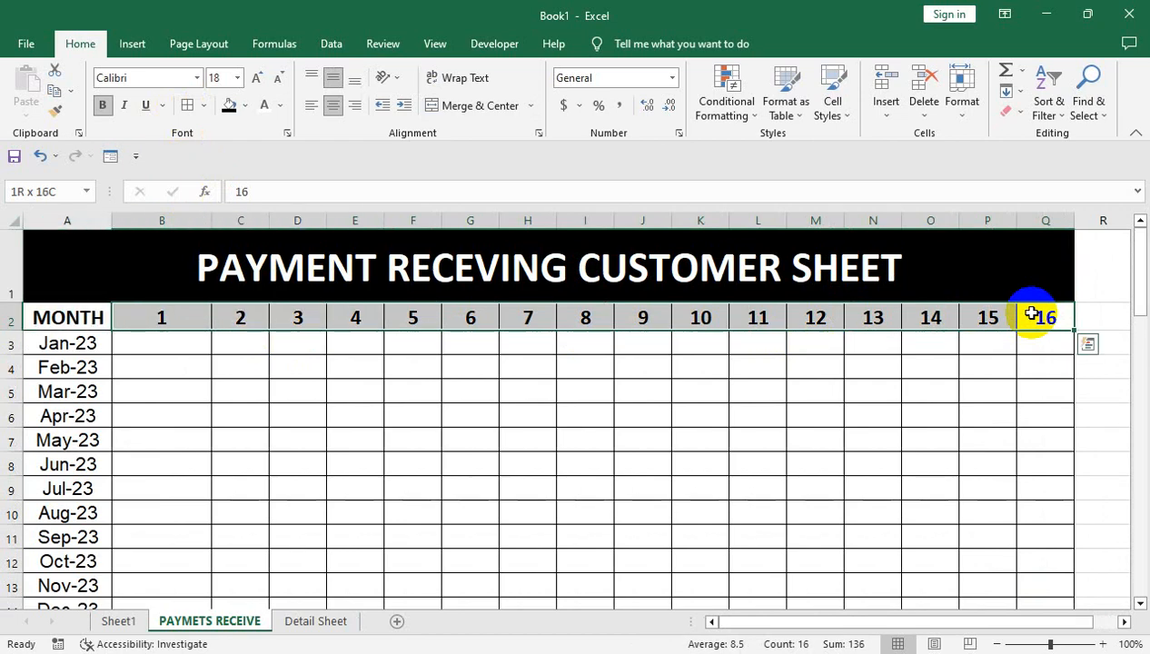
pyautogui.click(84, 314)
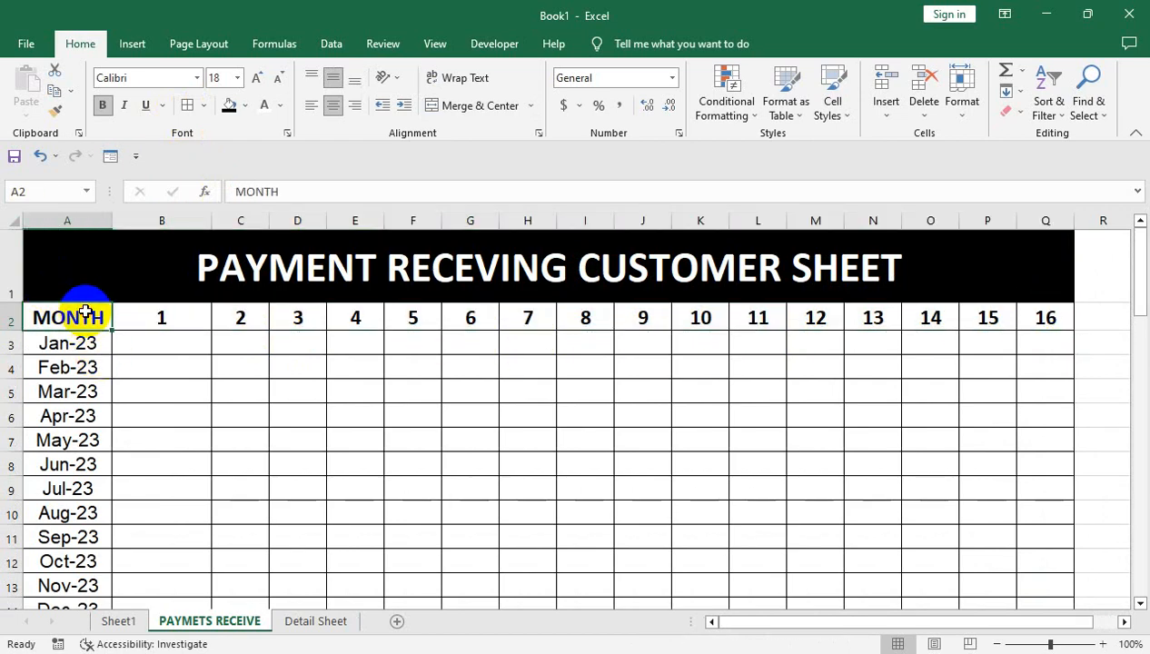
pyautogui.hotkey('ctrl', 'Down')
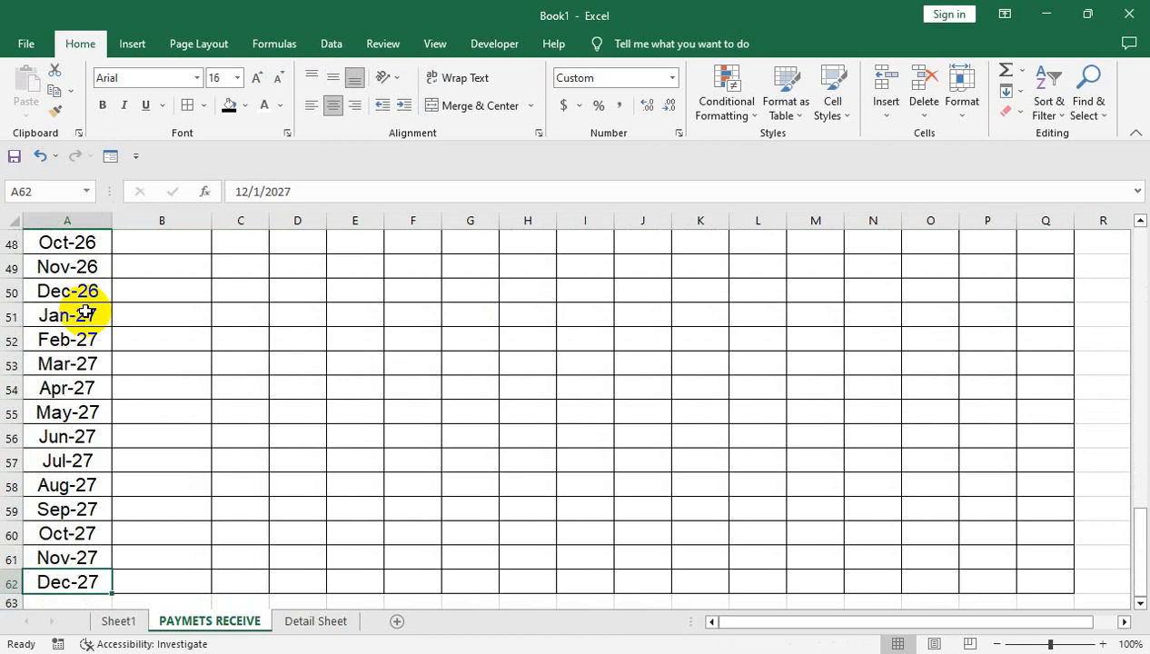
pyautogui.hotkey('ctrl', 'Up')
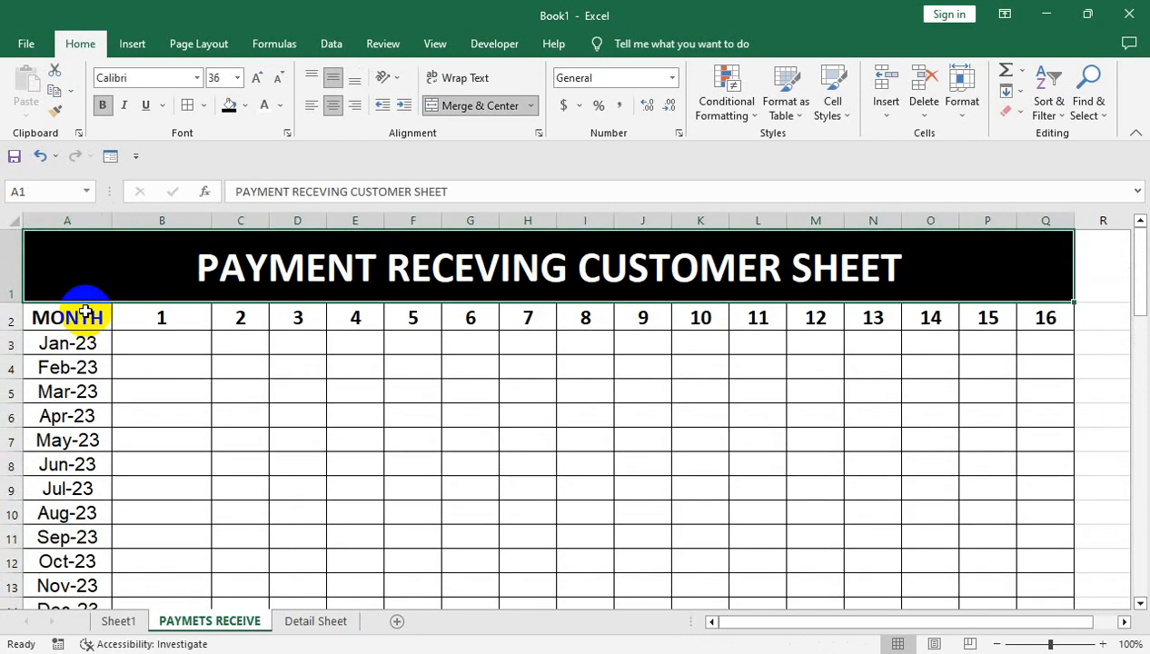
# Apply list data validation with the source P to the cells from B2 to Q63.
pyautogui.press('Down')
pyautogui.press('Right')
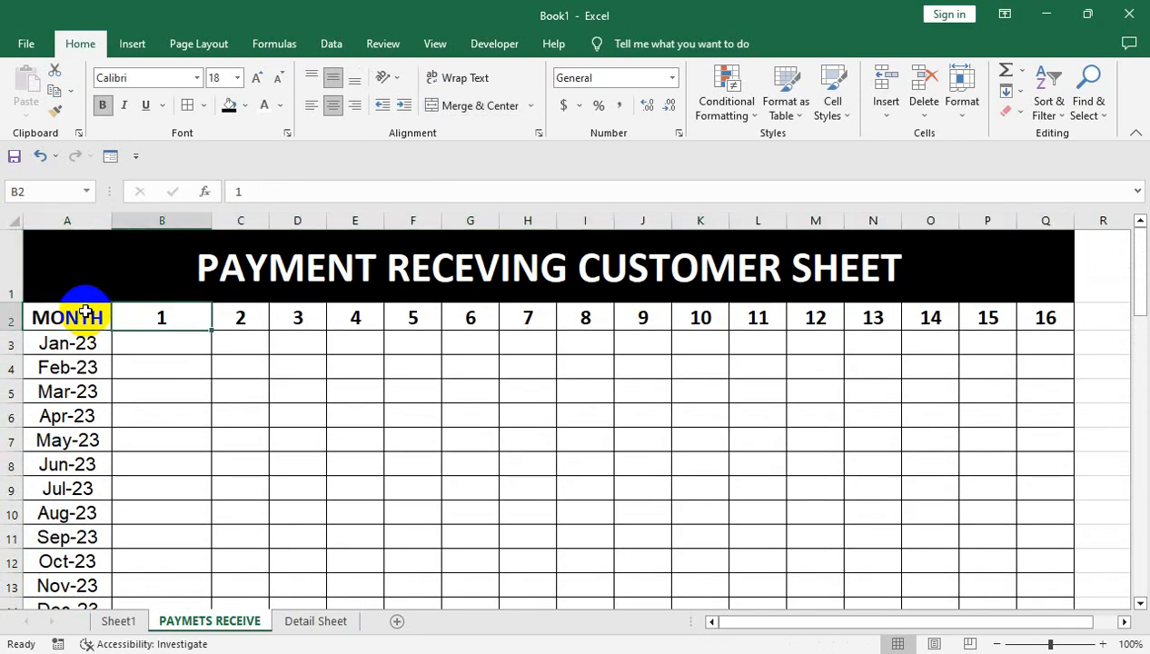
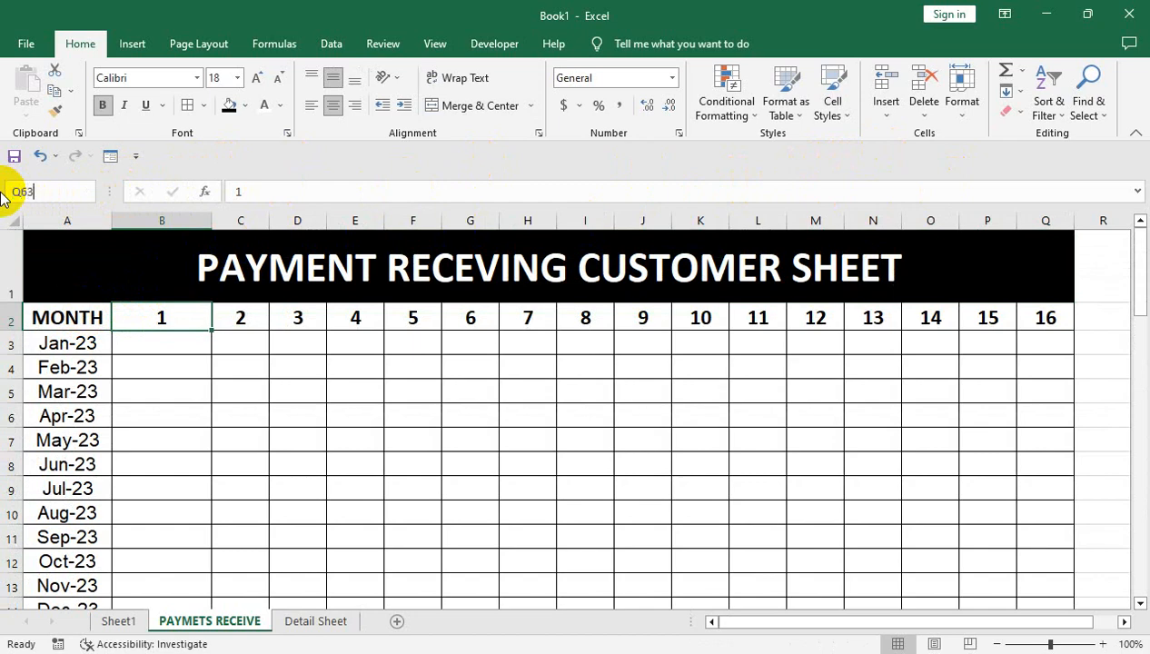
pyautogui.press('Return')
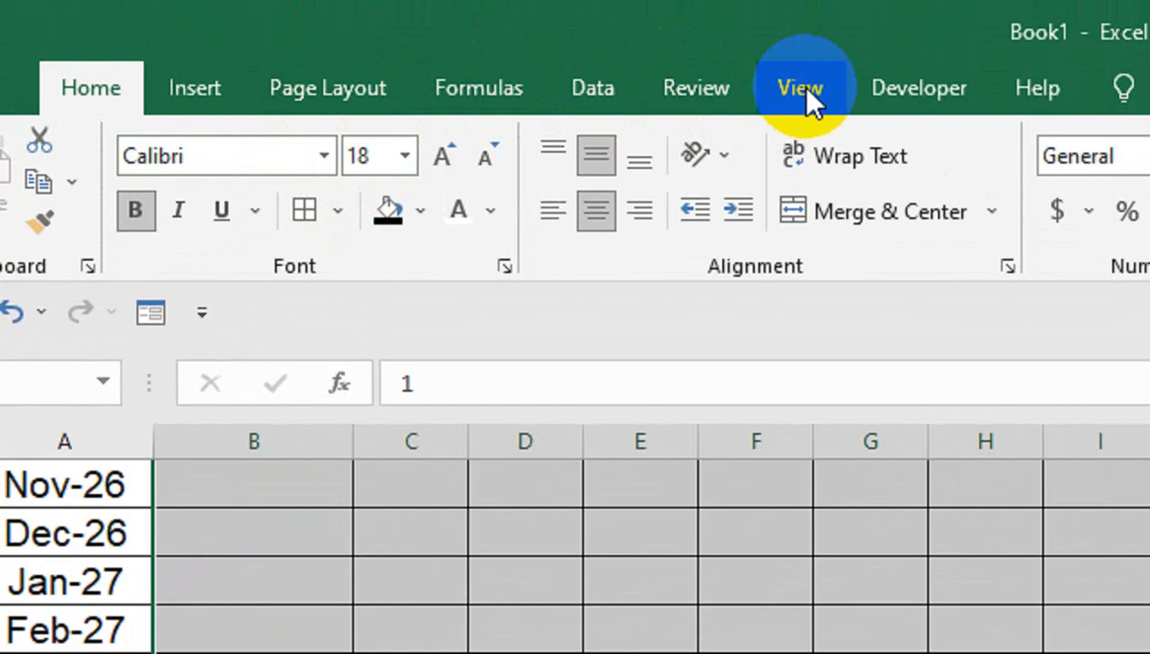
pyautogui.click(607, 98)
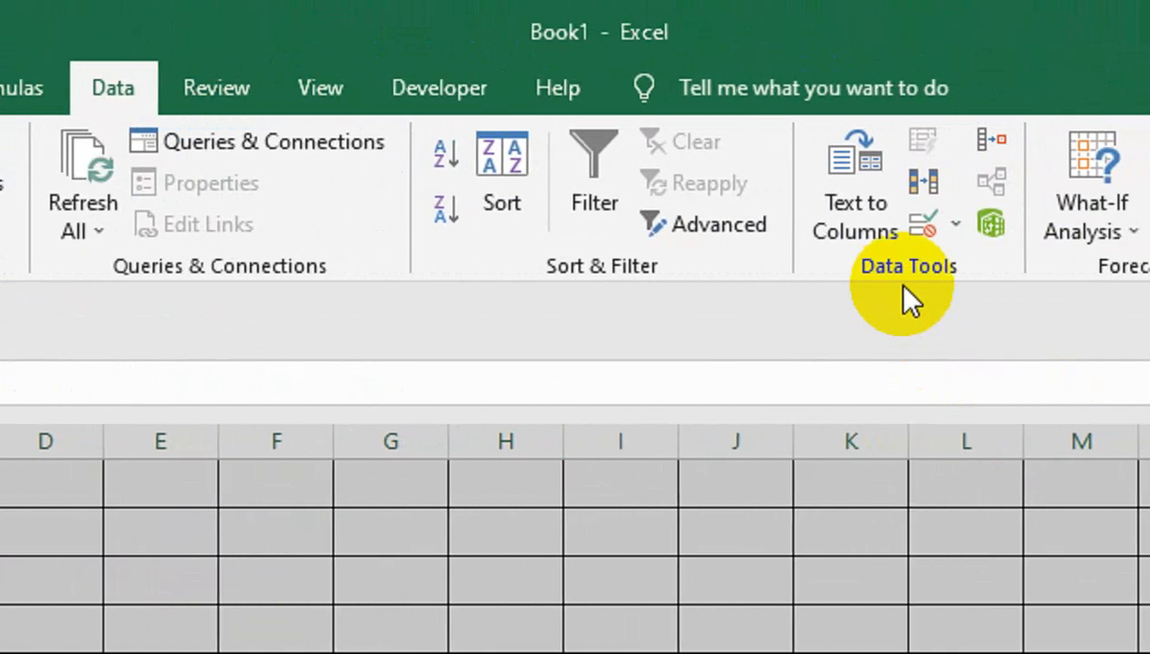
pyautogui.click(956, 223)
pyautogui.click(963, 265)
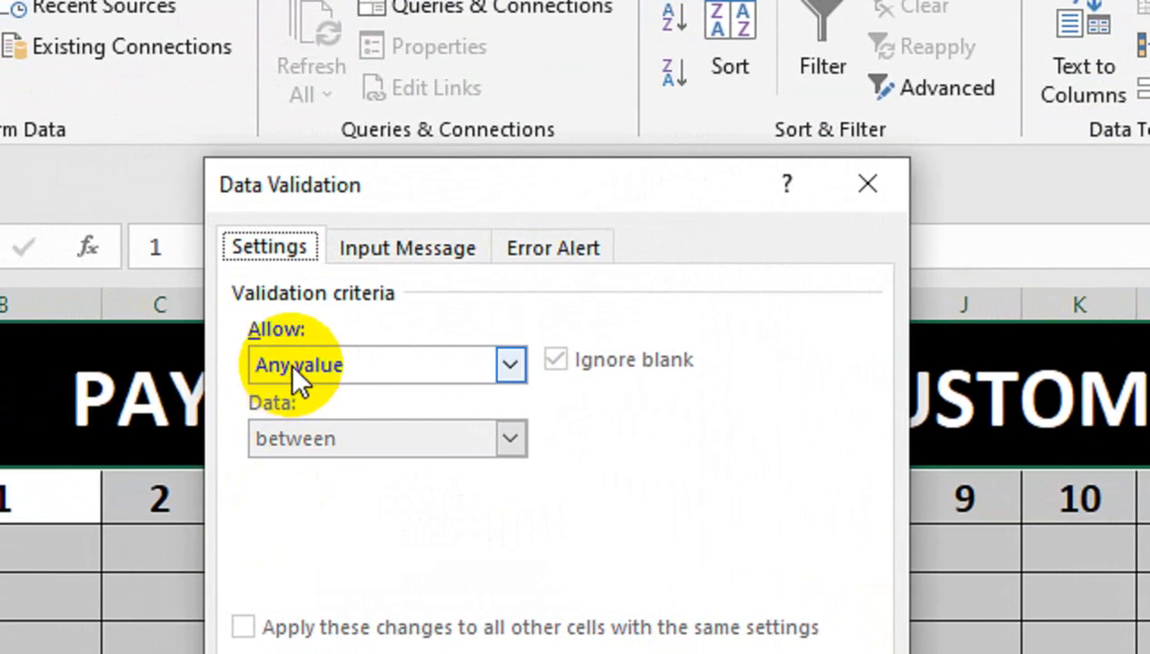
pyautogui.click(292, 367)
pyautogui.click(295, 465)
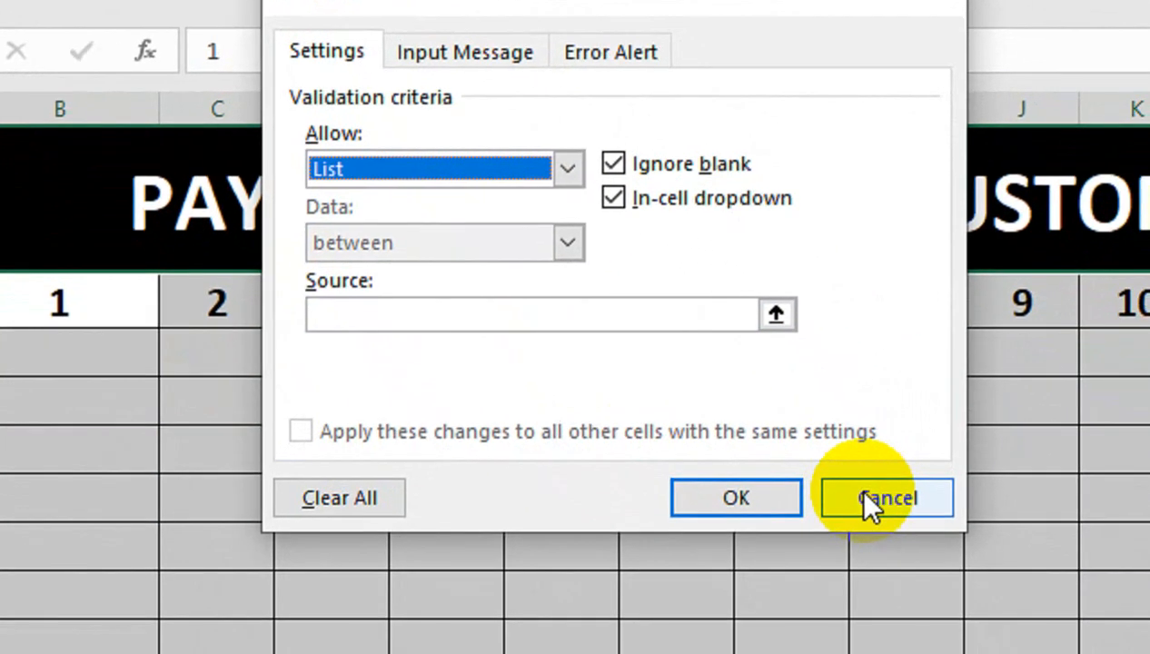
pyautogui.click(568, 326)
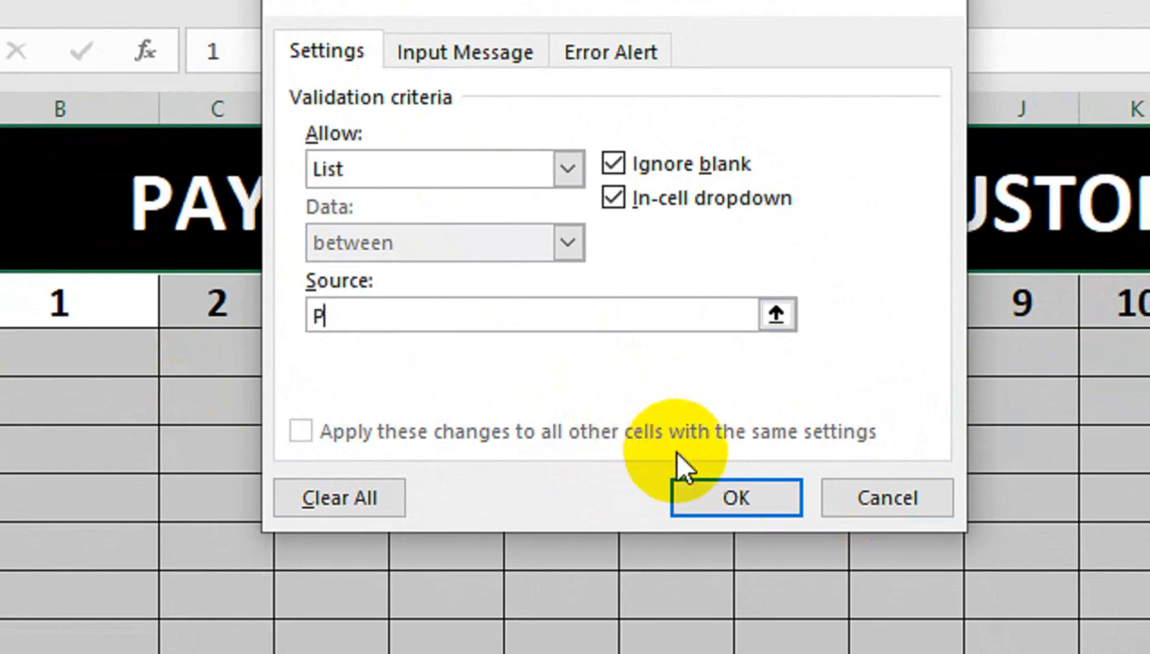
pyautogui.click(700, 495)
# Clear the data validation from the numbered header cells B2:Q2 and keep it on the cells below.
pyautogui.click(264, 336)
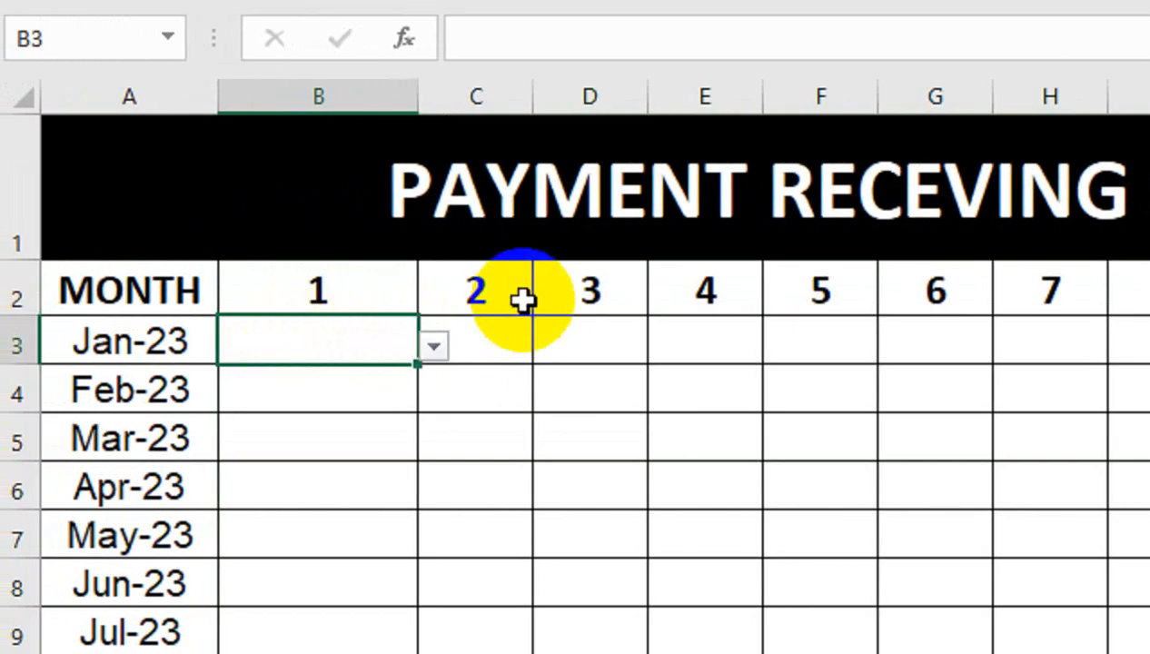
pyautogui.click(522, 301)
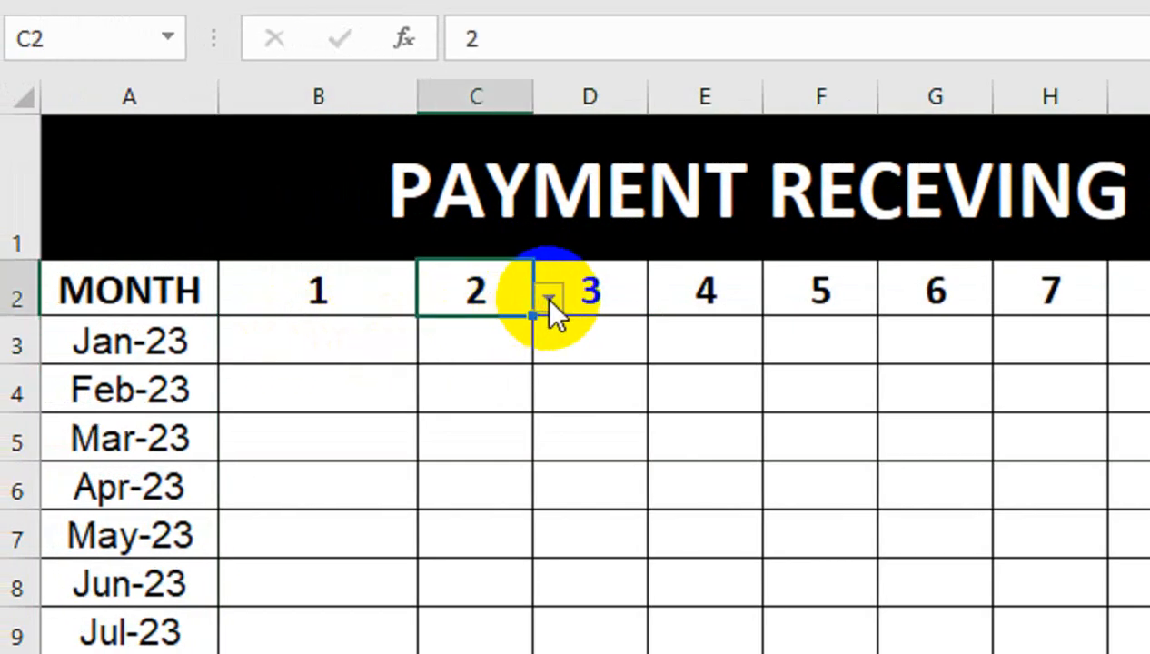
pyautogui.click(549, 300)
pyautogui.click(470, 356)
pyautogui.moveTo(315, 291); pyautogui.dragTo(883, 299)
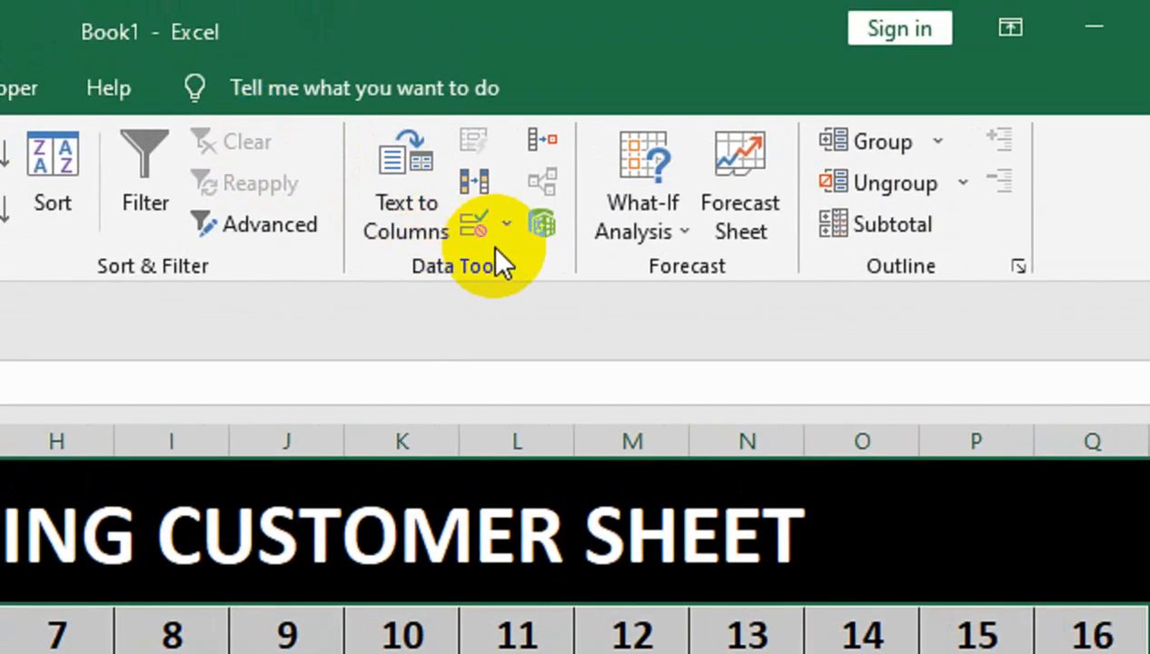
pyautogui.click(490, 231)
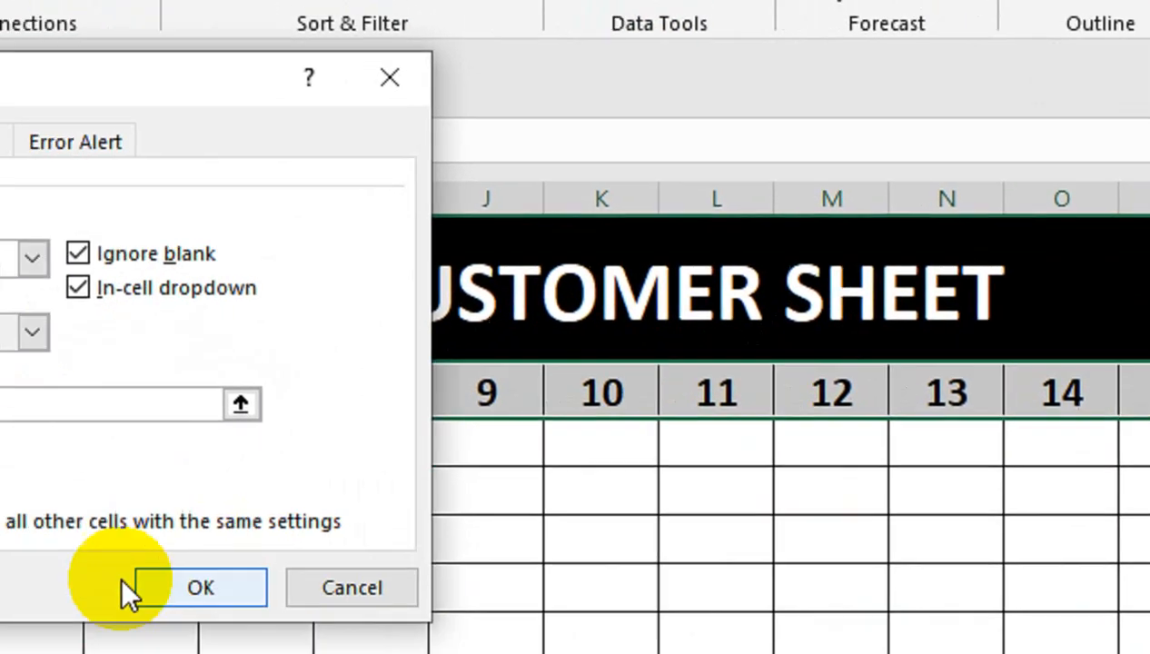
pyautogui.click(0, 653)
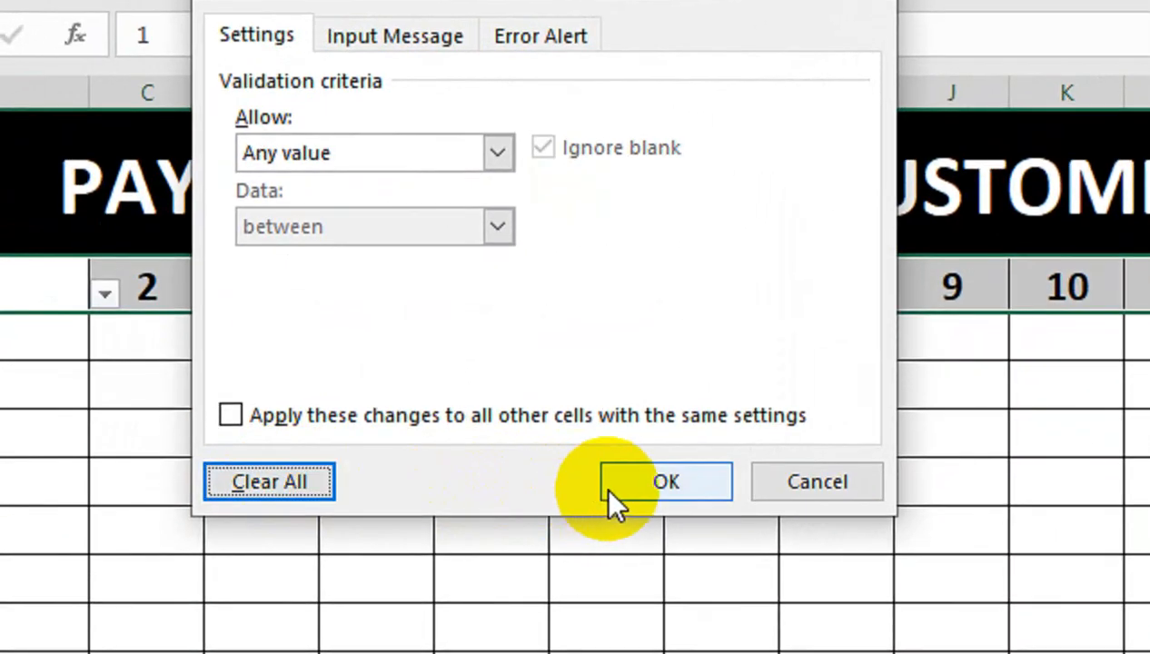
pyautogui.click(605, 506)
pyautogui.click(19, 360)
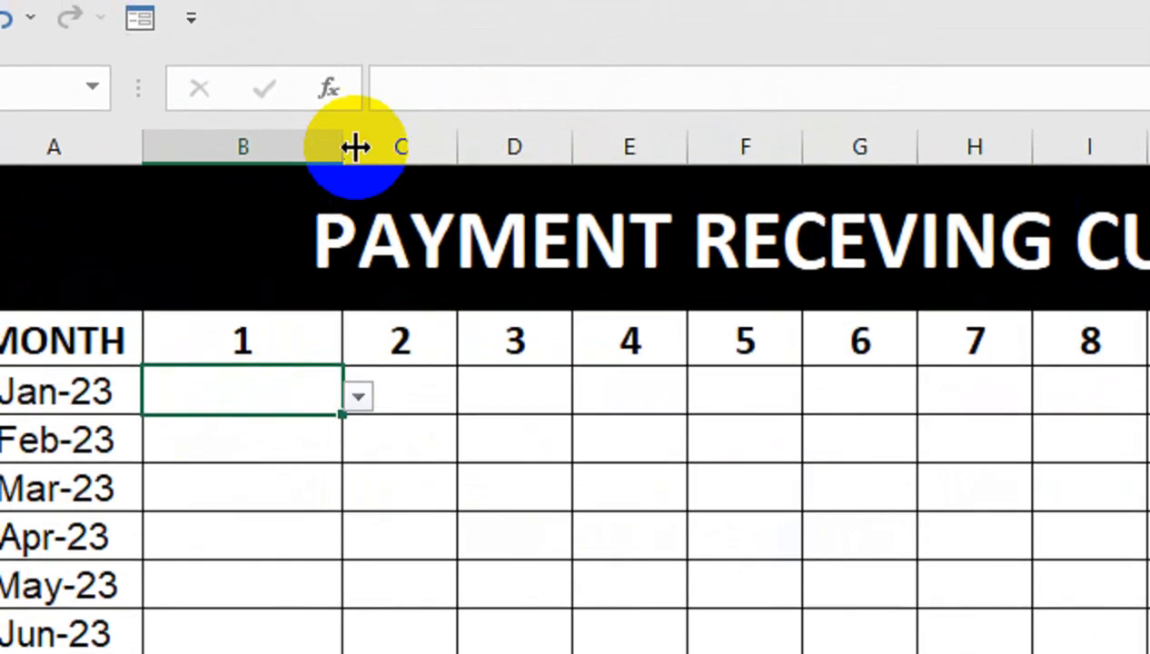
# Resize columns B through Q to one equal width, narrower than before but still wider than their header numbers.
pyautogui.moveTo(344, 94); pyautogui.dragTo(268, 94)
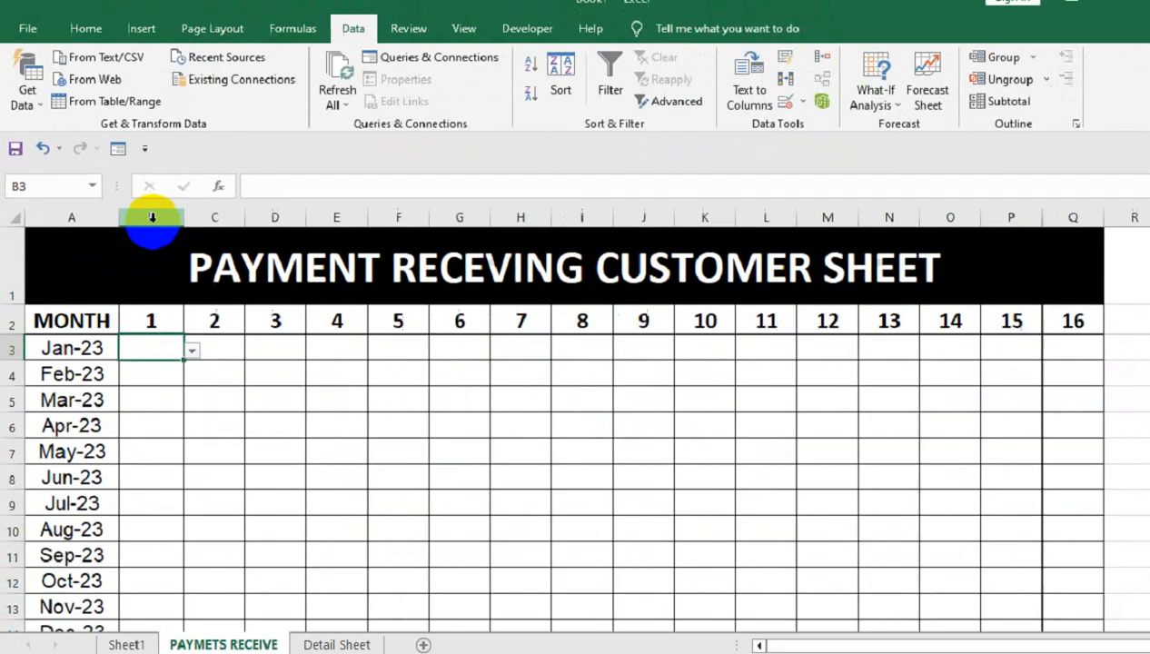
pyautogui.moveTo(277, 170); pyautogui.dragTo(982, 226)
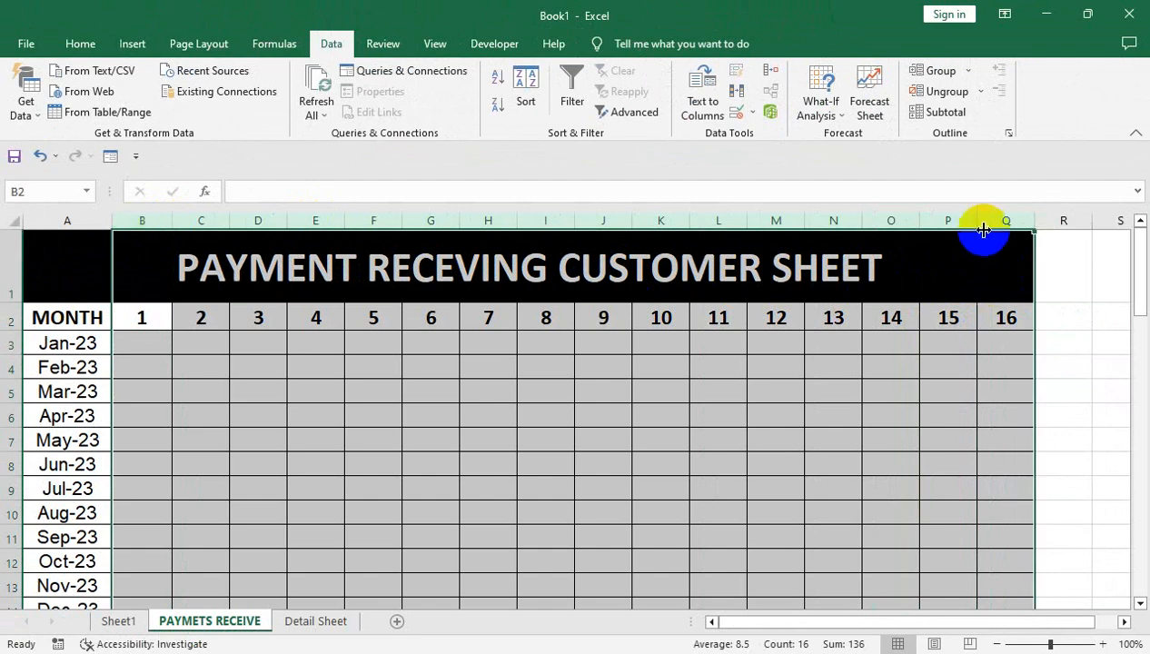
pyautogui.doubleClick(978, 221)
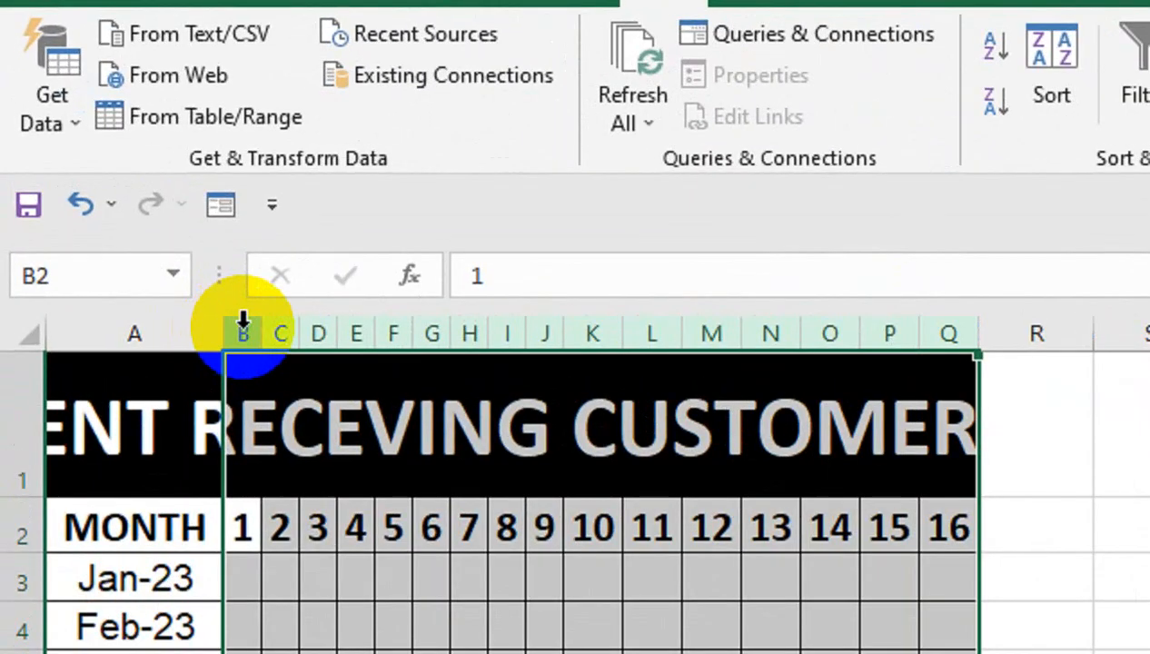
pyautogui.moveTo(121, 216); pyautogui.dragTo(469, 213)
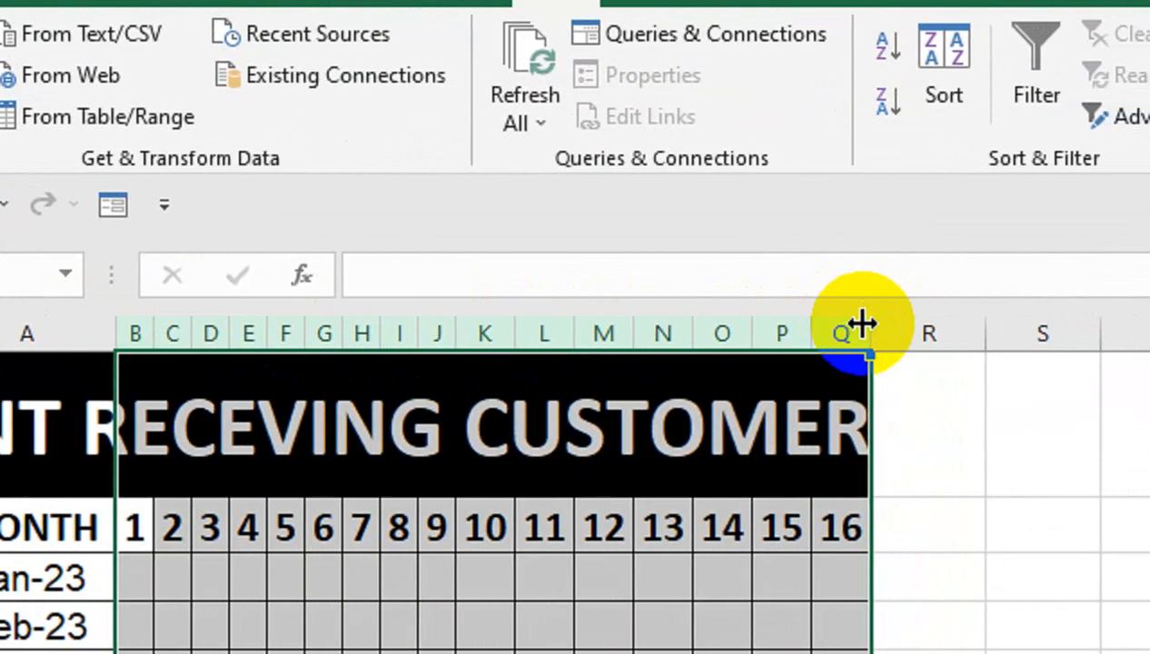
pyautogui.moveTo(901, 329); pyautogui.dragTo(943, 329)
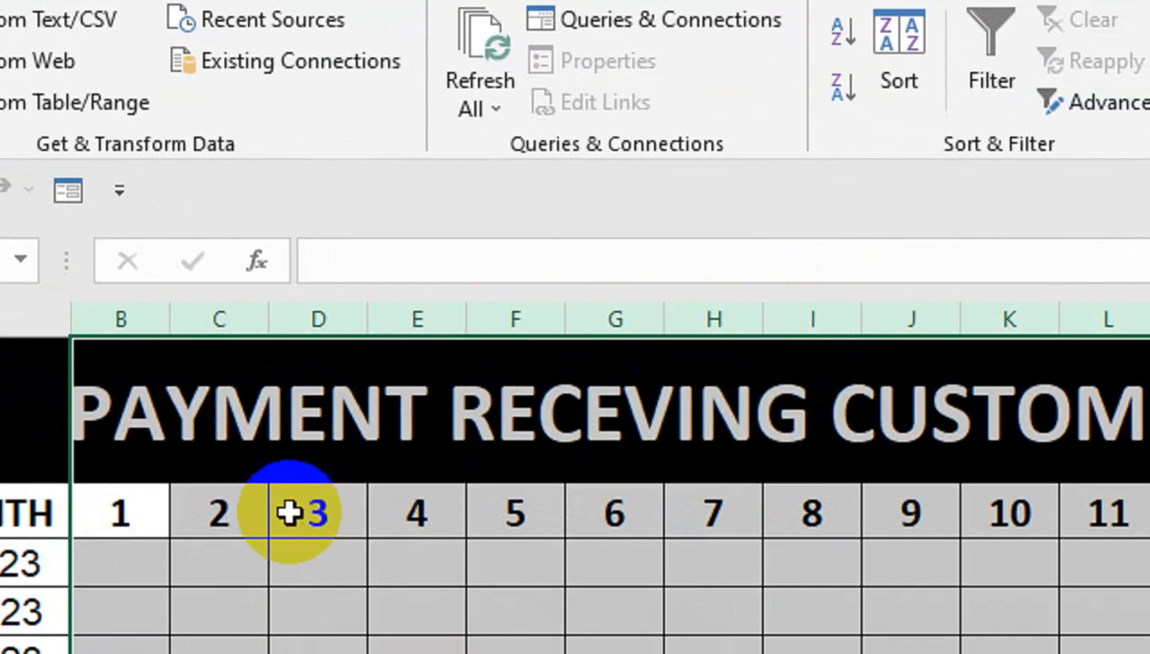
# Choose P from the dropdown list for Jan-23 under number 1 in cell B3.
pyautogui.click(138, 561)
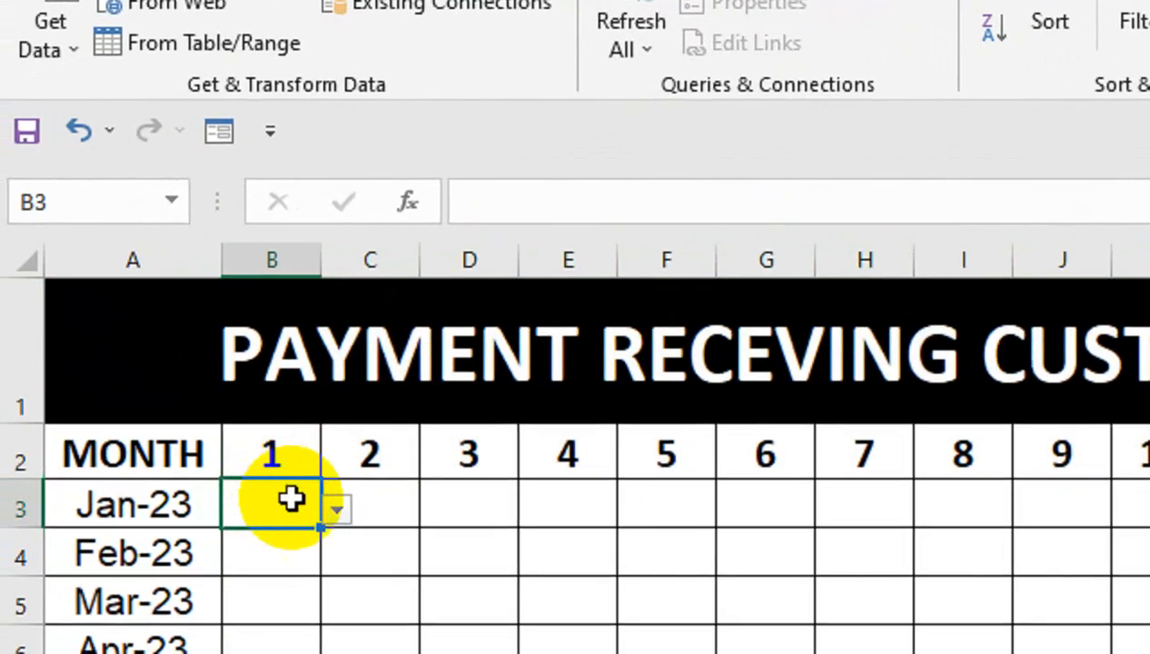
pyautogui.click(187, 569)
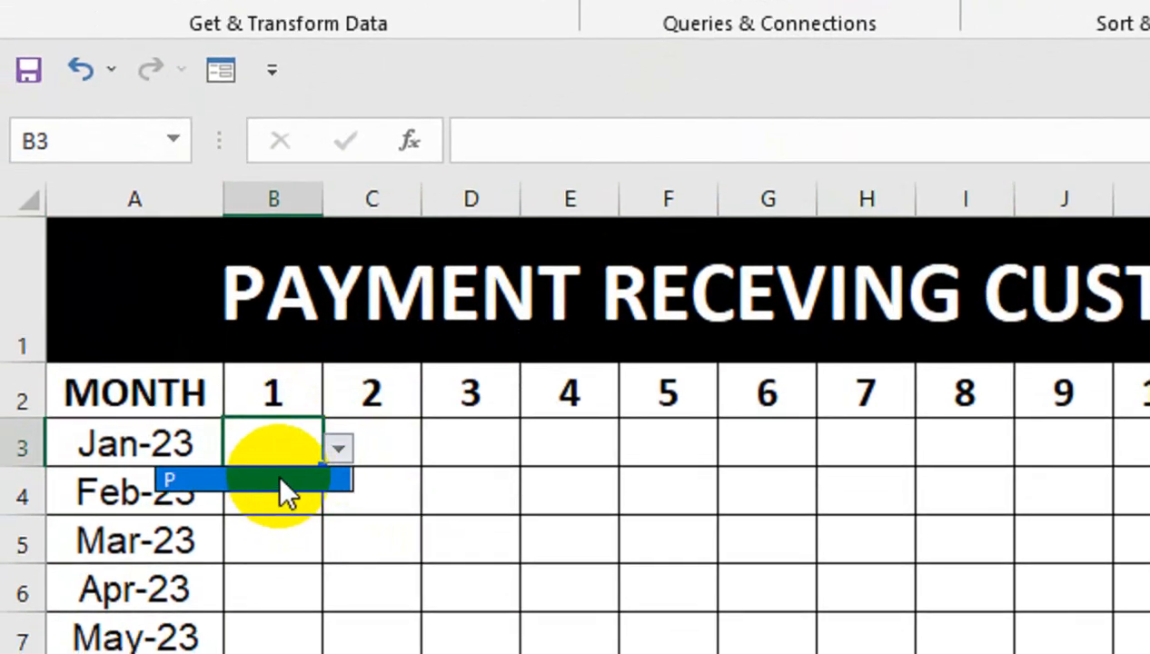
pyautogui.click(281, 479)
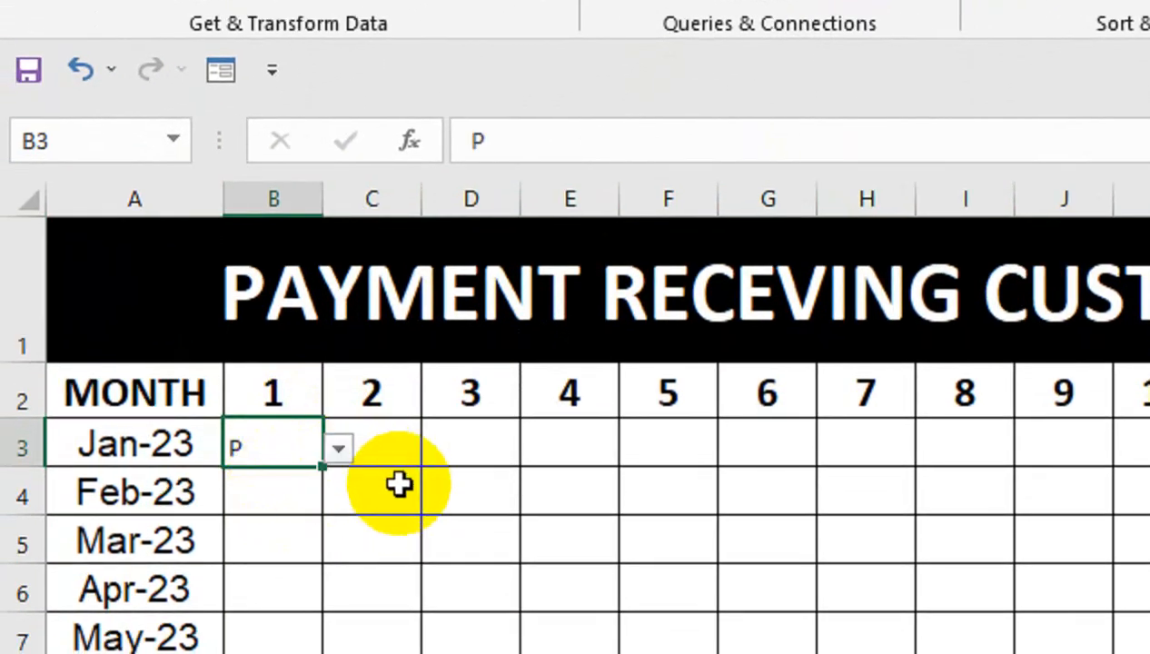
pyautogui.hotkey('shift', 'Right')
pyautogui.hotkey('shift', 'Right')
pyautogui.hotkey('shift', 'Right')
pyautogui.hotkey('shift', 'Right')
pyautogui.hotkey('shift', 'Right')
pyautogui.hotkey('shift', 'Right')
pyautogui.hotkey('shift', 'Right')
pyautogui.hotkey('shift', 'Right')
pyautogui.hotkey('shift', 'Right')
pyautogui.hotkey('shift', 'Right')
pyautogui.hotkey('shift', 'Right')
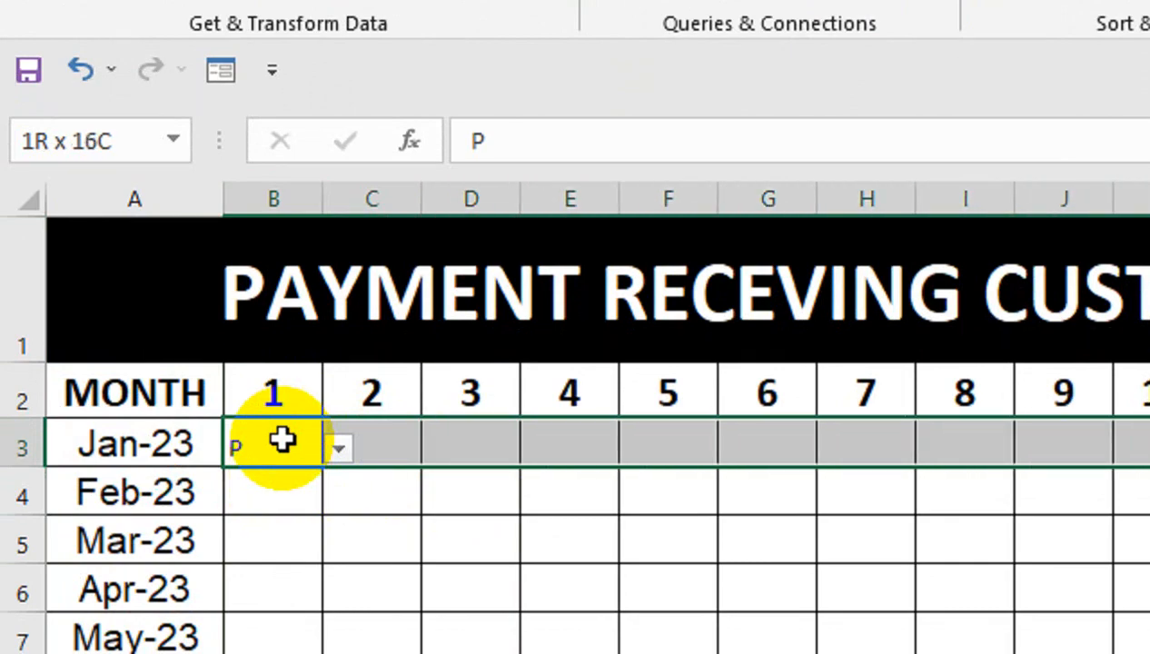
pyautogui.hotkey('ctrl', 'shift', 'Down')
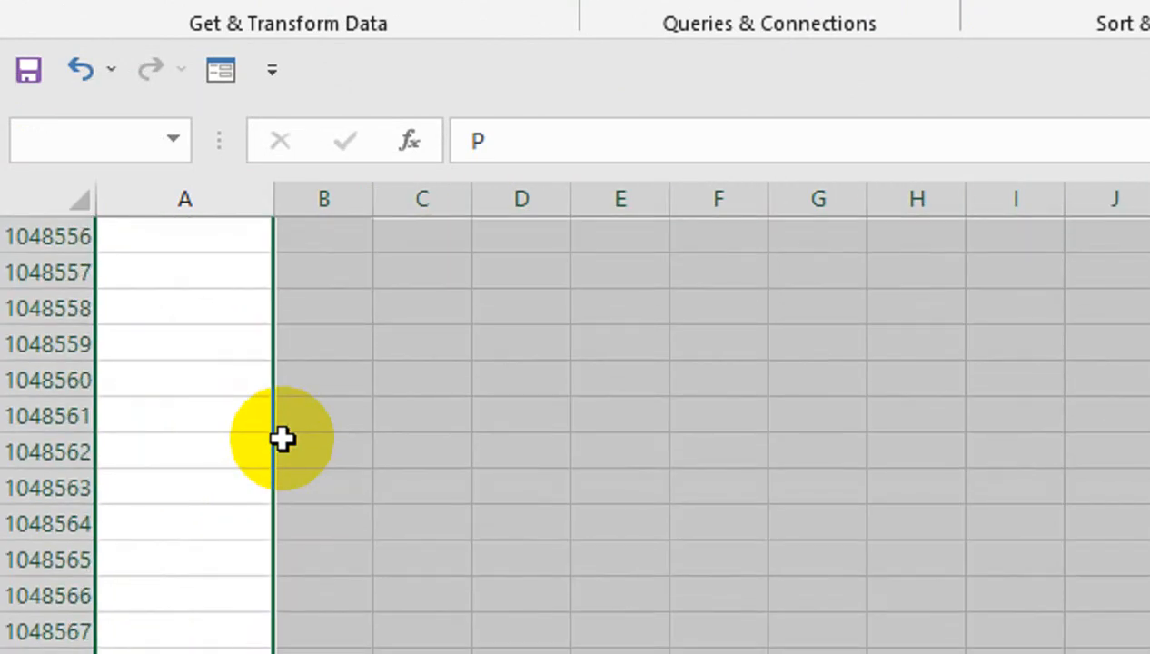
pyautogui.hotkey('ctrl', 'Home')
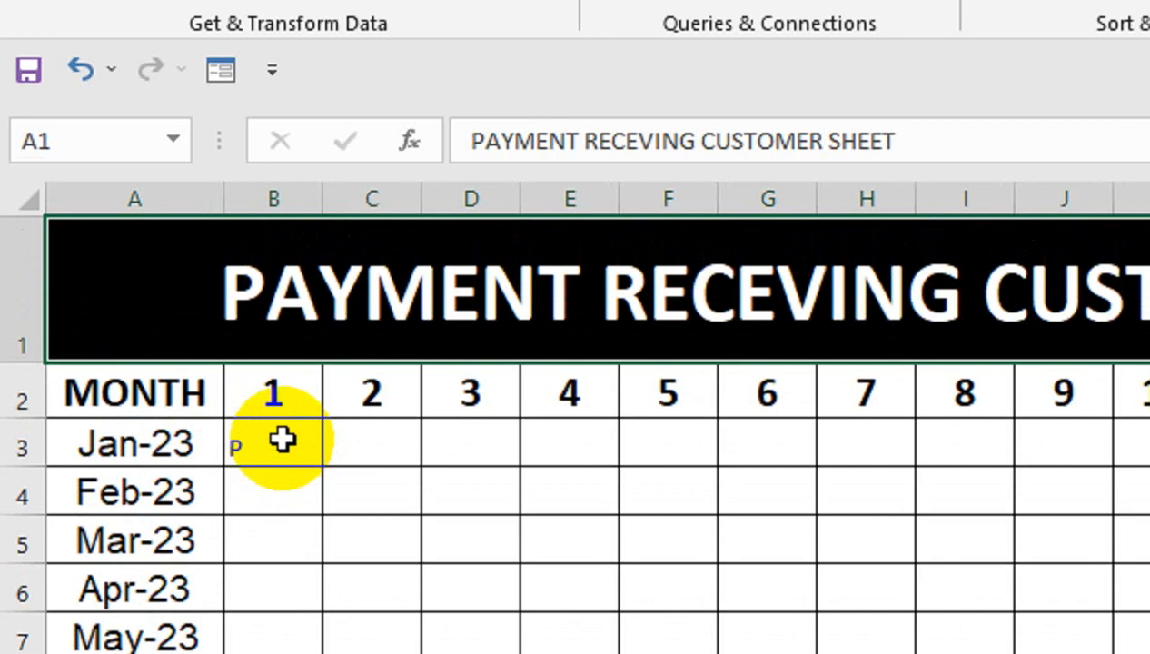
# Centre the contents of the payment cells B3:Q62 horizontally and vertically and make them bold.
pyautogui.press('Down')
pyautogui.hotkey('ctrl', 'Down')
pyautogui.press('Right')
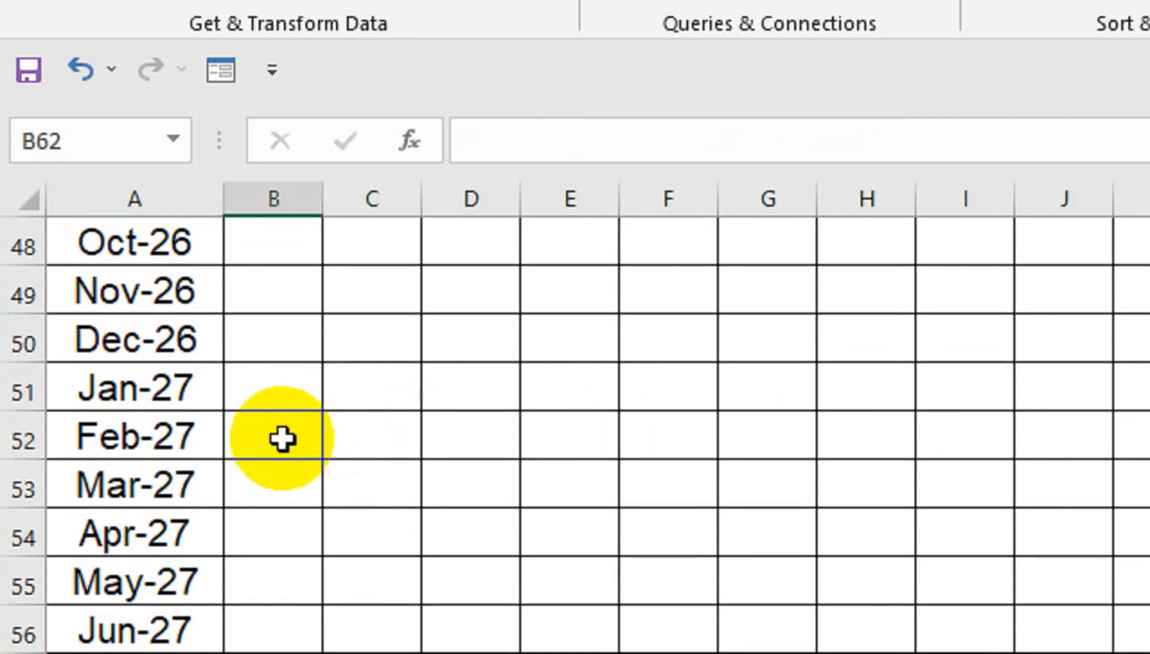
pyautogui.hotkey('ctrl', 'shift', 'Up')
pyautogui.hotkey('shift', 'Down')
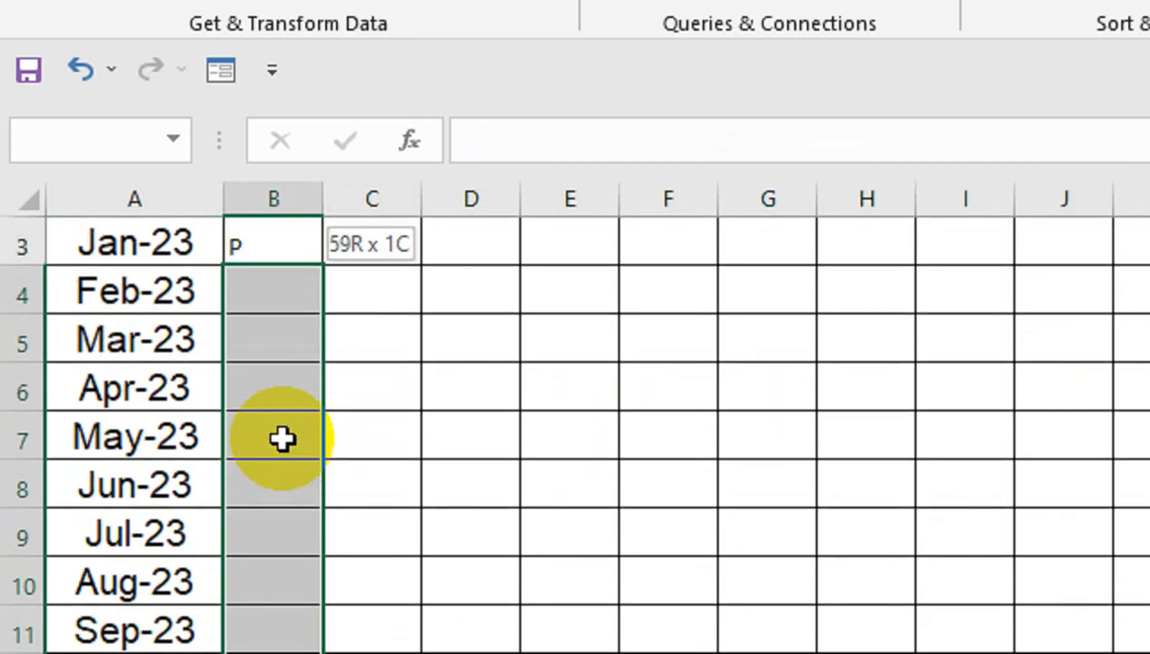
pyautogui.hotkey('shift', 'Up')
pyautogui.hotkey('shift', 'Right')
pyautogui.hotkey('shift', 'Right')
pyautogui.hotkey('shift', 'Right')
pyautogui.hotkey('shift', 'Right')
pyautogui.hotkey('shift', 'Right')
pyautogui.hotkey('shift', 'Right')
pyautogui.hotkey('shift', 'Right')
pyautogui.hotkey('shift', 'Right')
pyautogui.hotkey('shift', 'Right')
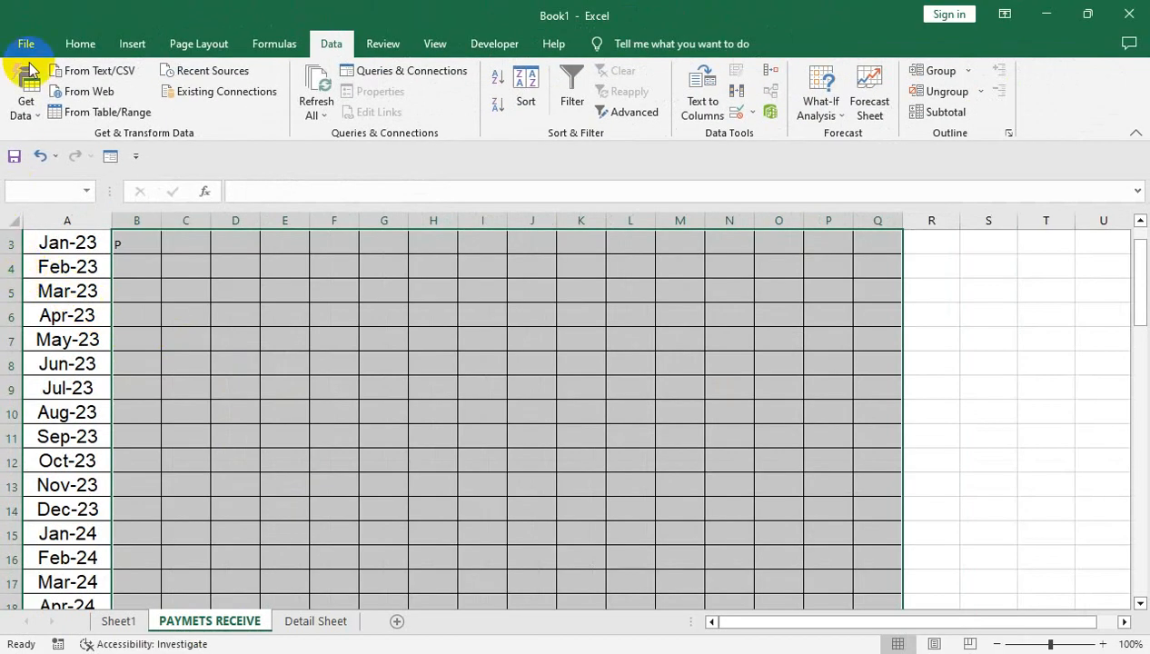
pyautogui.click(80, 43)
pyautogui.click(335, 106)
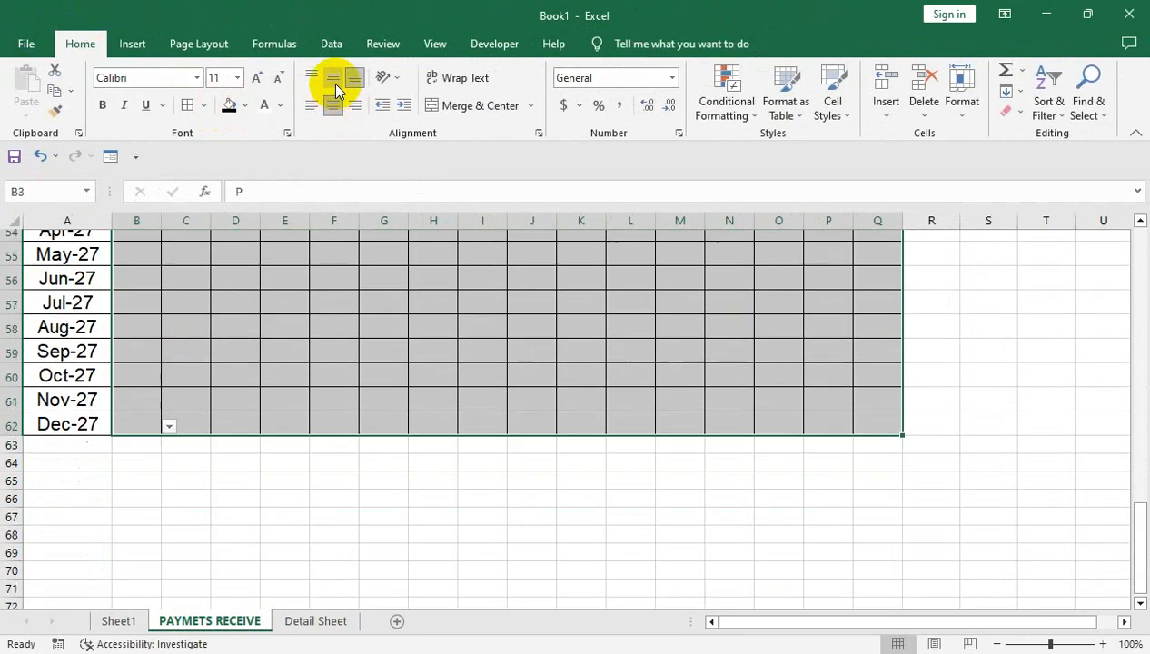
pyautogui.click(333, 80)
pyautogui.click(104, 107)
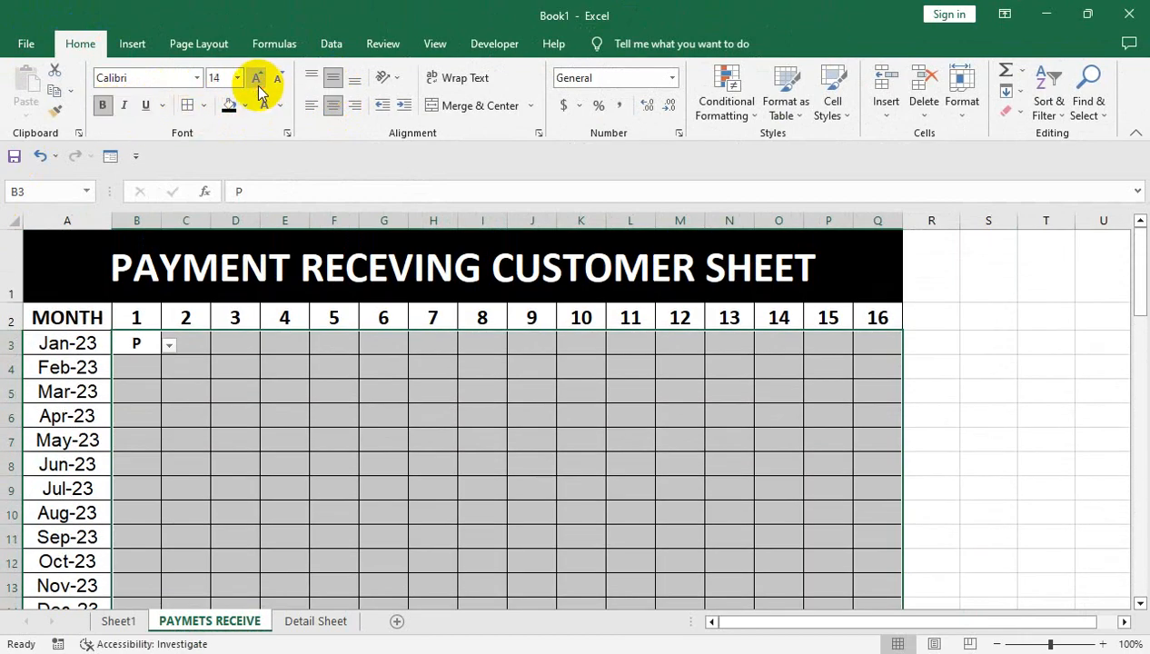
# Set the font of the payment cells B3:Q62 to Wingdings 2 at size 18.
pyautogui.click(258, 80)
pyautogui.click(258, 80)
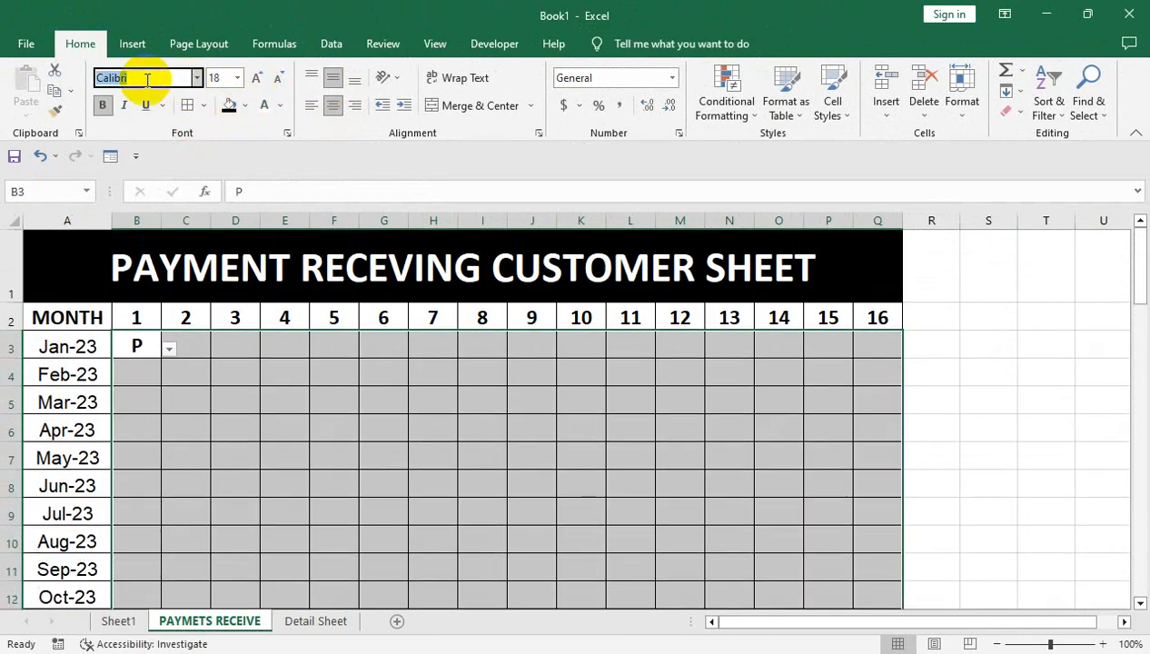
pyautogui.write('Webdings')
pyautogui.click(196, 78)
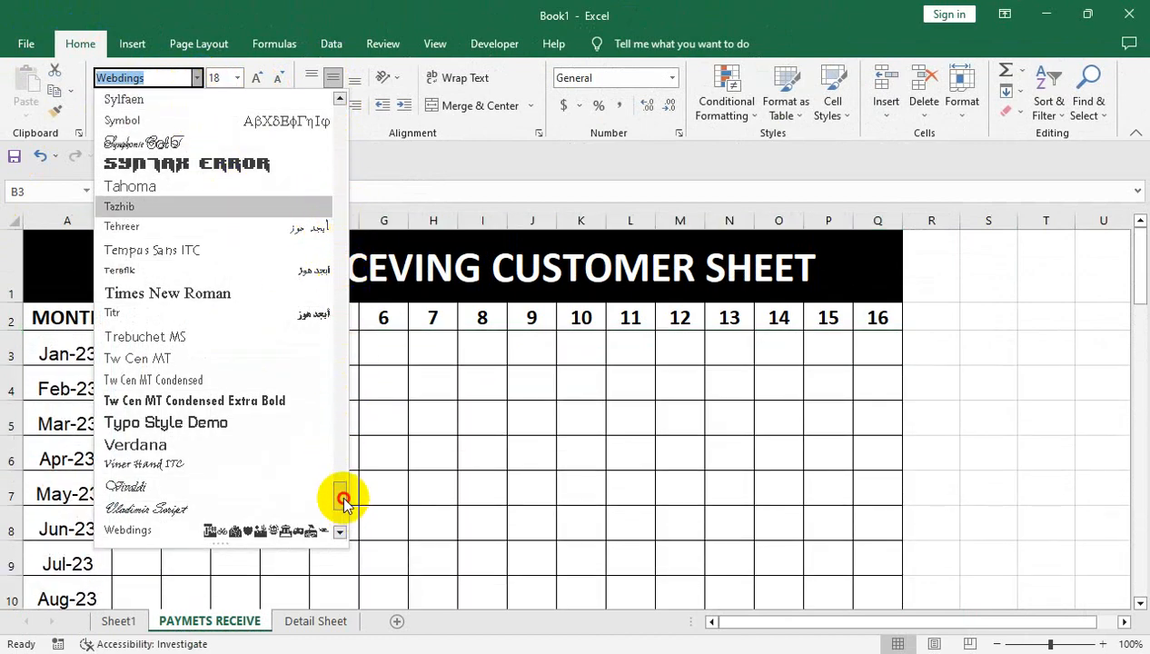
pyautogui.click(342, 533)
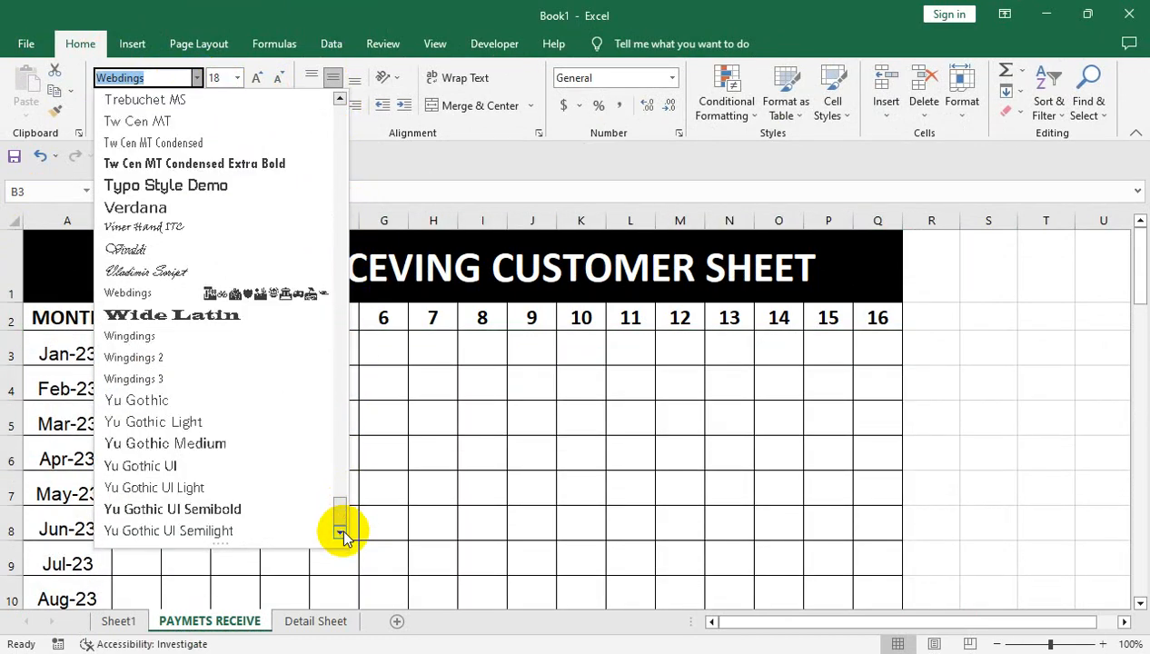
pyautogui.click(258, 354)
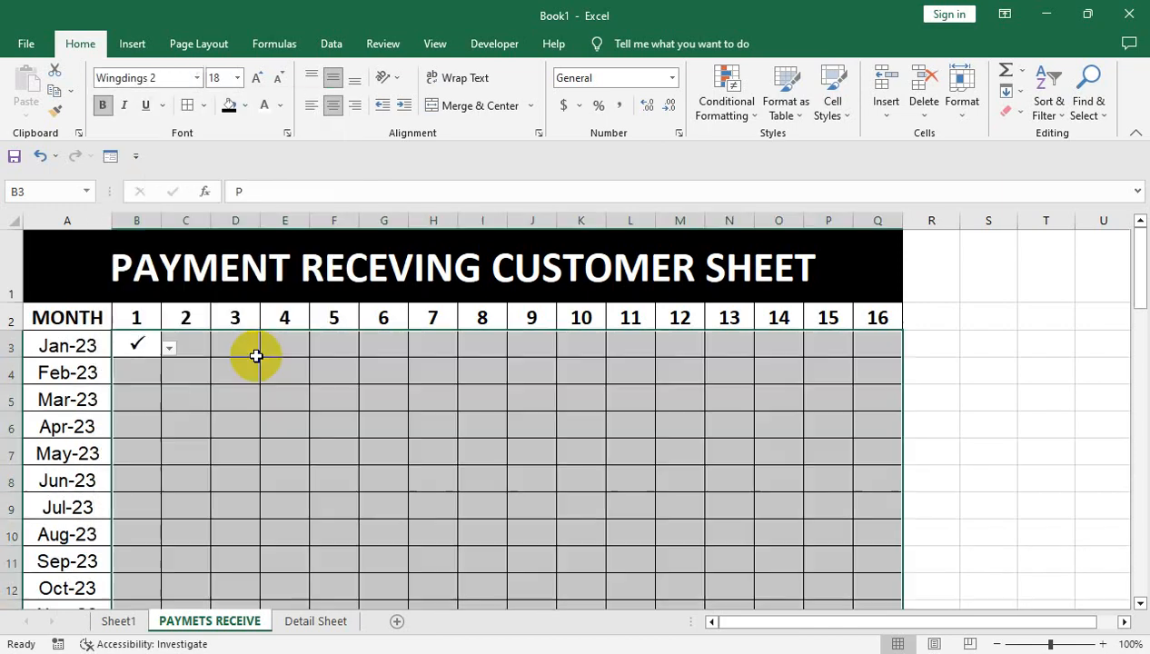
# Choose P from the dropdown list for Jan-23 under numbers 2 and 3 in cells C3 and D3.
pyautogui.click(185, 346)
pyautogui.click(201, 364)
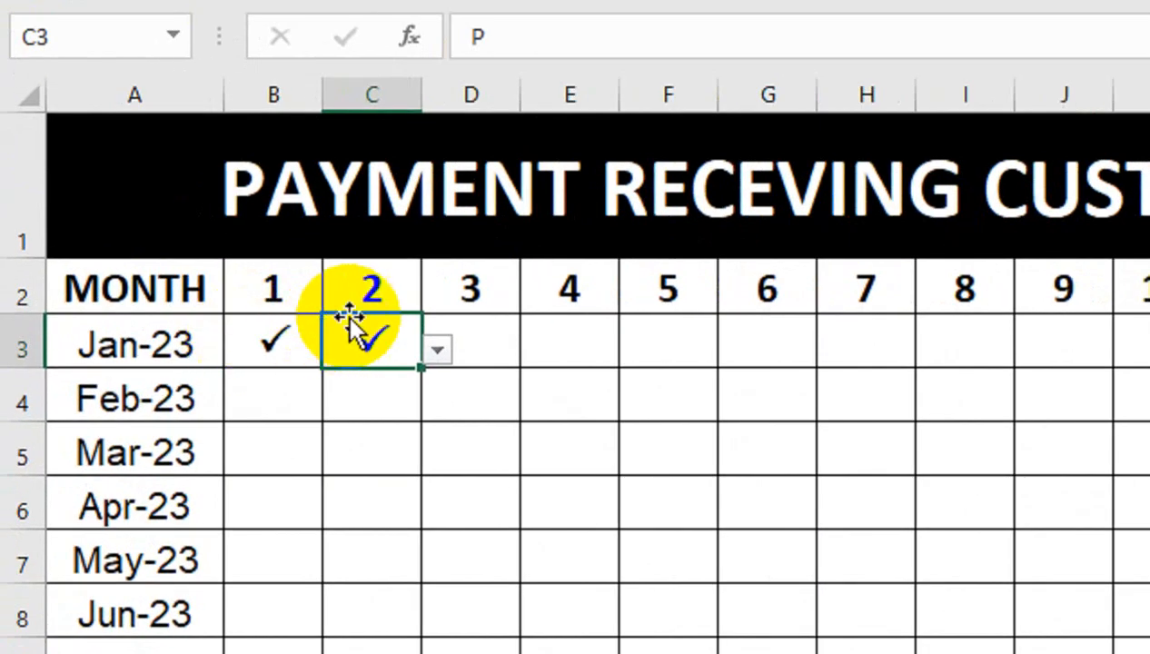
pyautogui.click(503, 331)
pyautogui.click(527, 351)
pyautogui.click(491, 379)
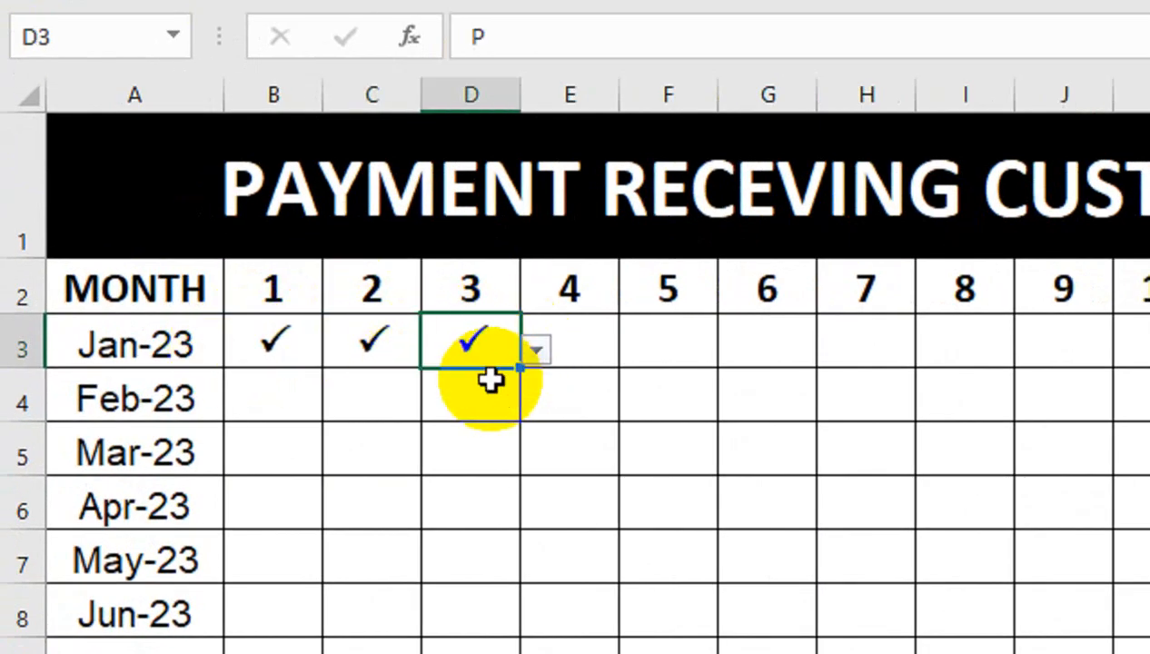
# Choose P from the dropdown list for Feb-23 under number 1 in cell B4.
pyautogui.click(287, 401)
pyautogui.click(341, 417)
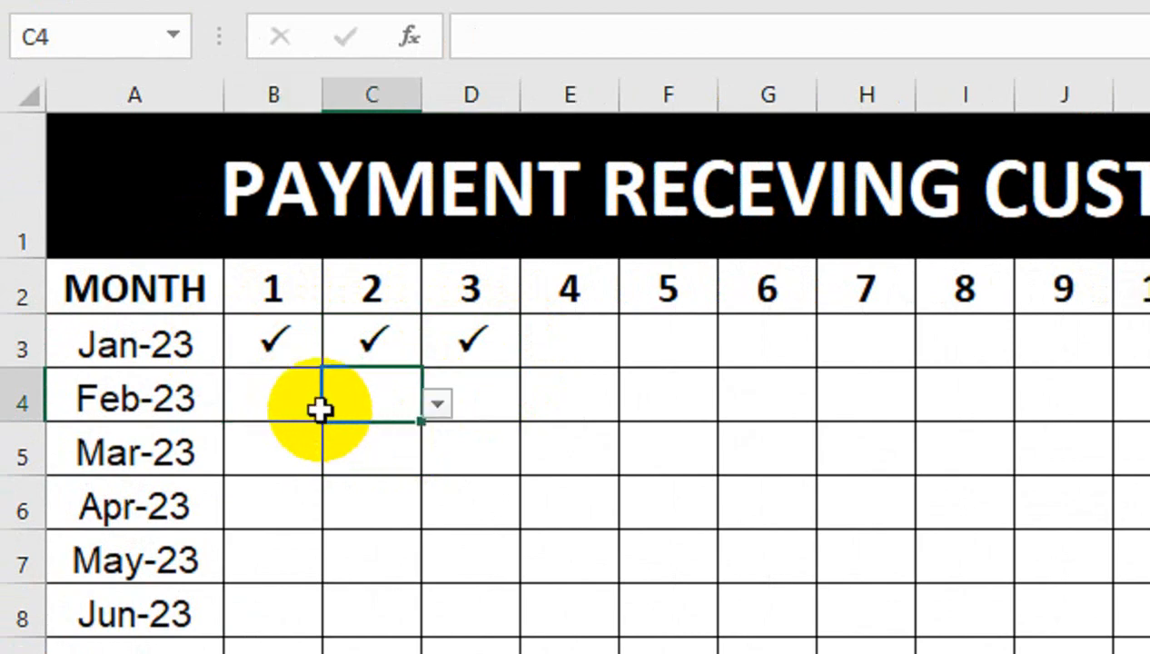
pyautogui.click(318, 410)
pyautogui.click(337, 406)
pyautogui.click(302, 434)
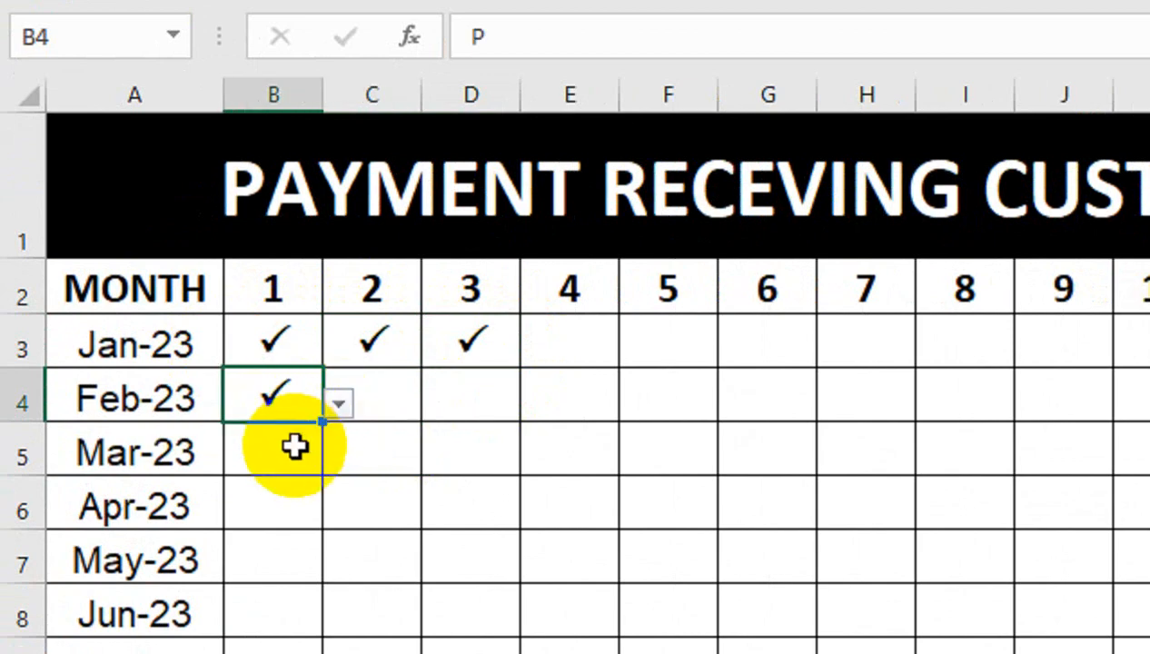
# Choose P from the dropdown lists for Mar-23 and Apr-23 under number 1 in cells B5 and B6.
pyautogui.click(303, 447)
pyautogui.click(337, 460)
pyautogui.click(291, 494)
pyautogui.click(291, 499)
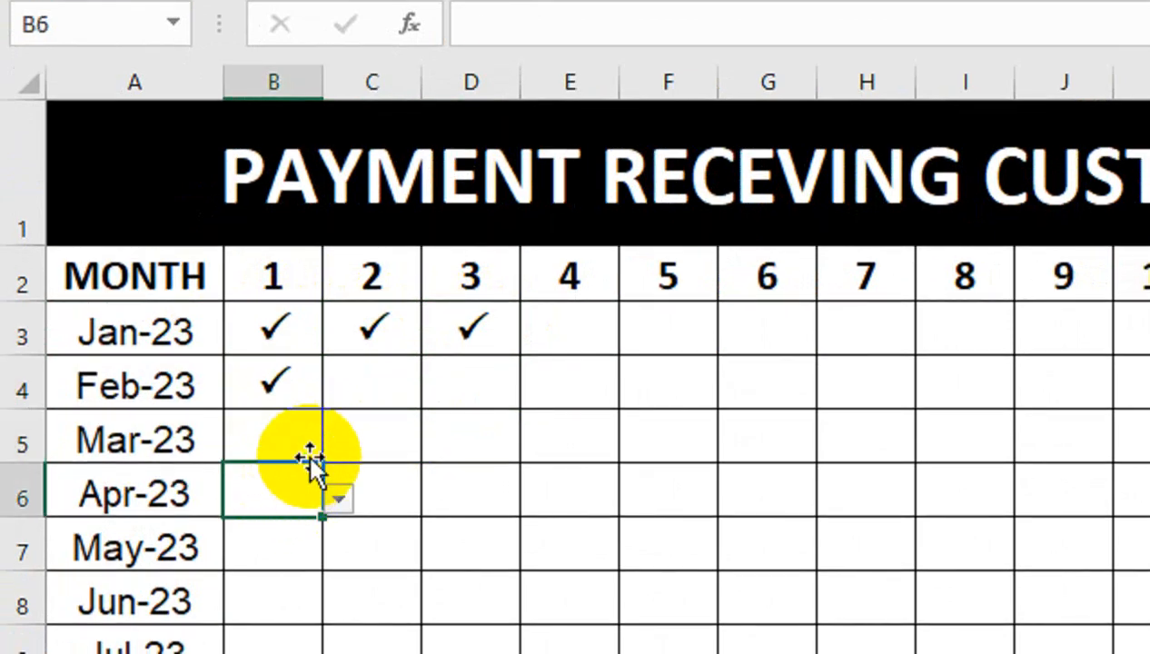
pyautogui.click(307, 456)
pyautogui.click(338, 445)
pyautogui.click(302, 469)
pyautogui.click(290, 285)
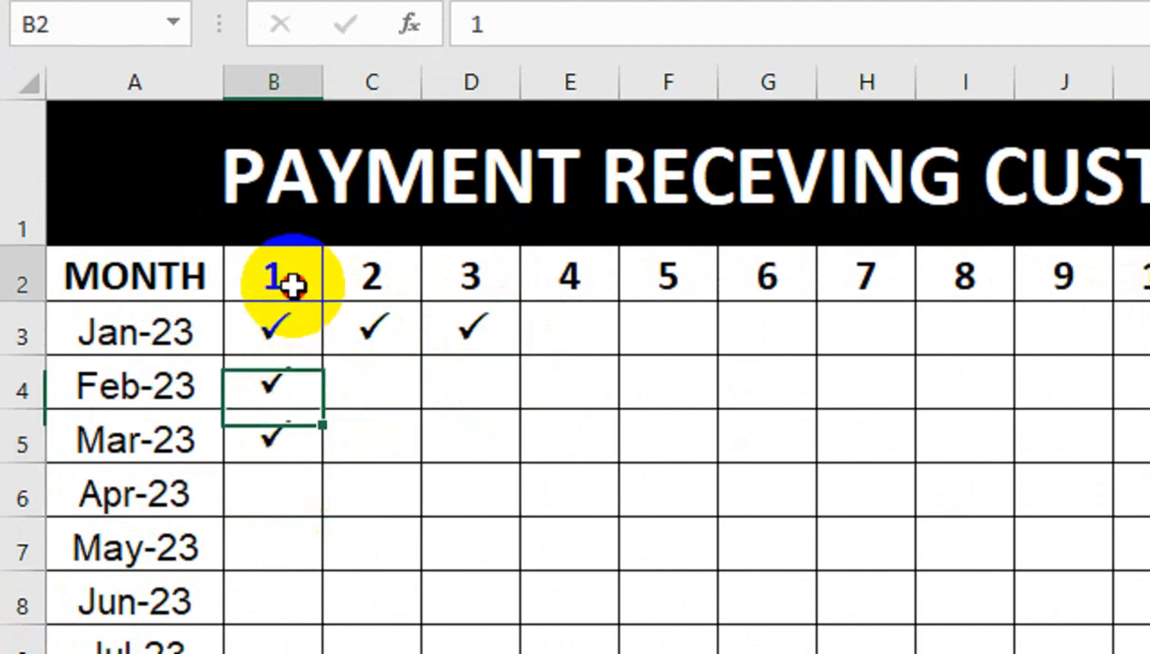
pyautogui.click(252, 488)
pyautogui.click(337, 498)
pyautogui.click(320, 528)
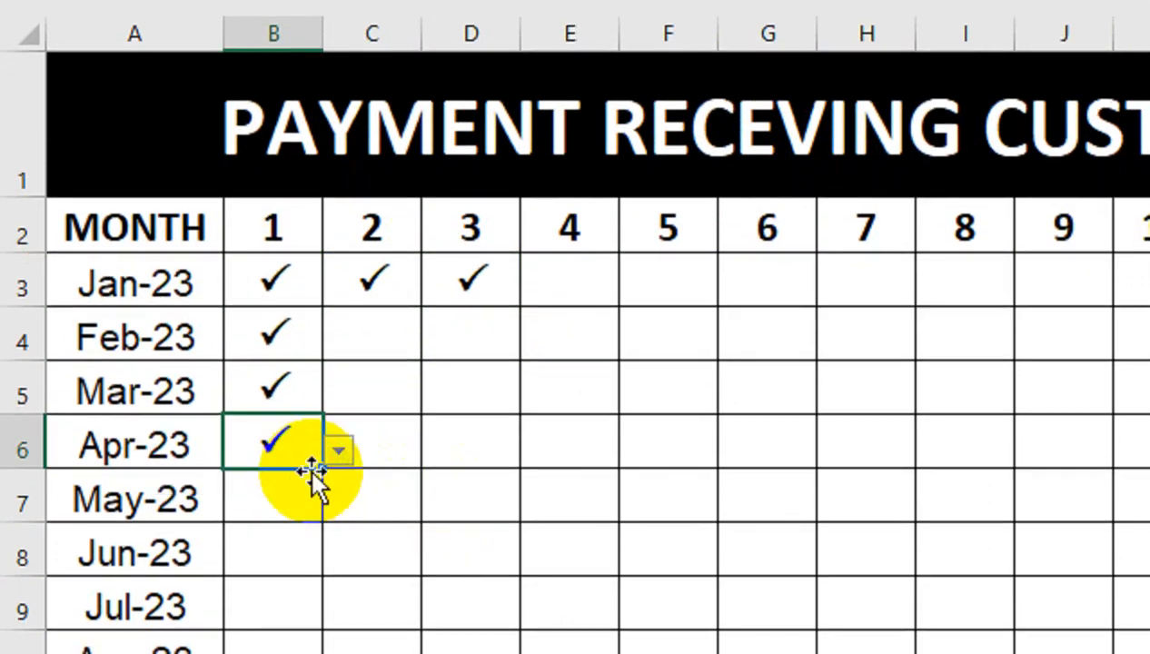
# Choose P from the dropdown lists for Feb-23 under numbers 2 and 3 and for Mar-23 under number 2.
pyautogui.click(413, 343)
pyautogui.click(437, 342)
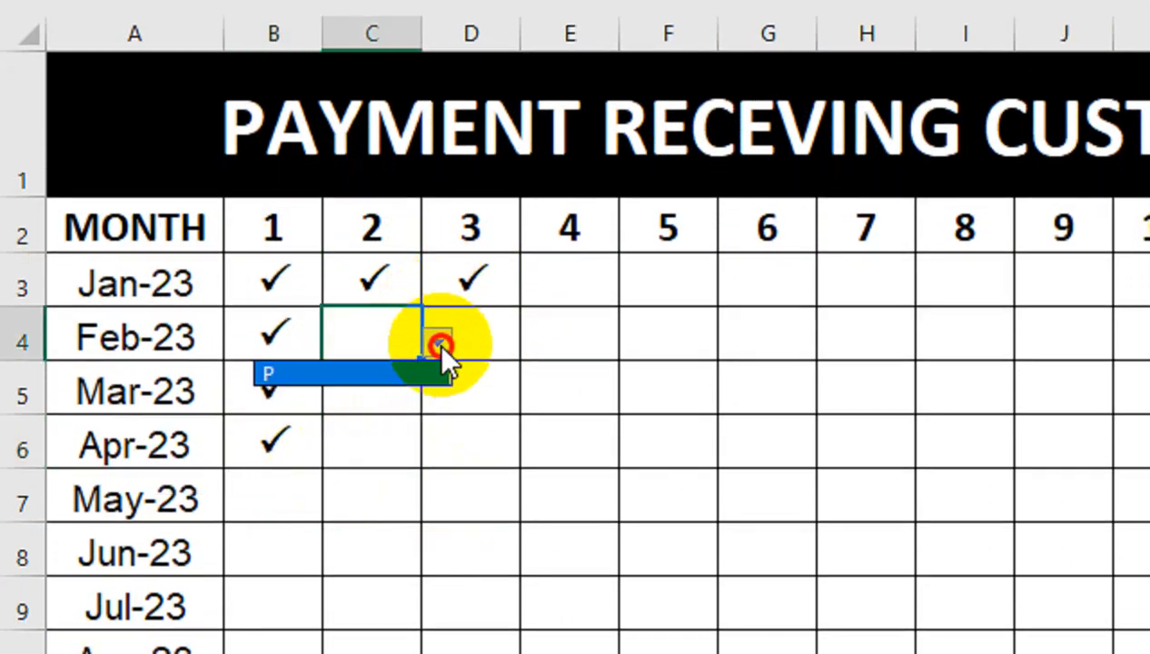
pyautogui.click(391, 372)
pyautogui.click(504, 338)
pyautogui.click(537, 342)
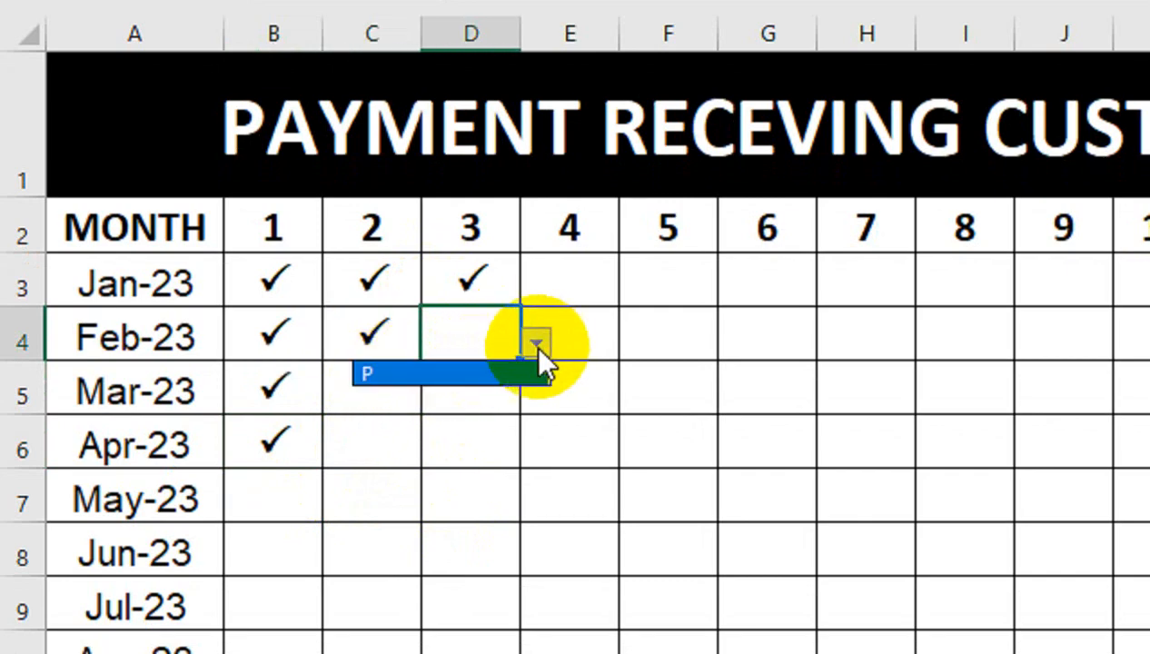
pyautogui.click(505, 376)
pyautogui.click(416, 387)
pyautogui.click(430, 394)
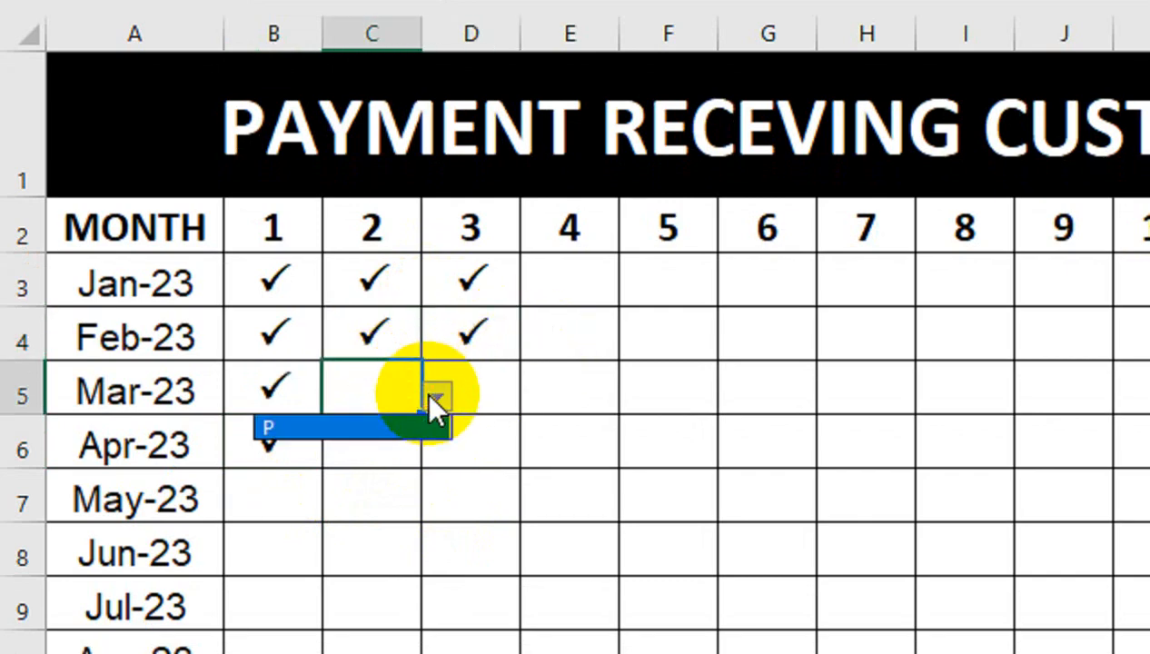
pyautogui.click(393, 427)
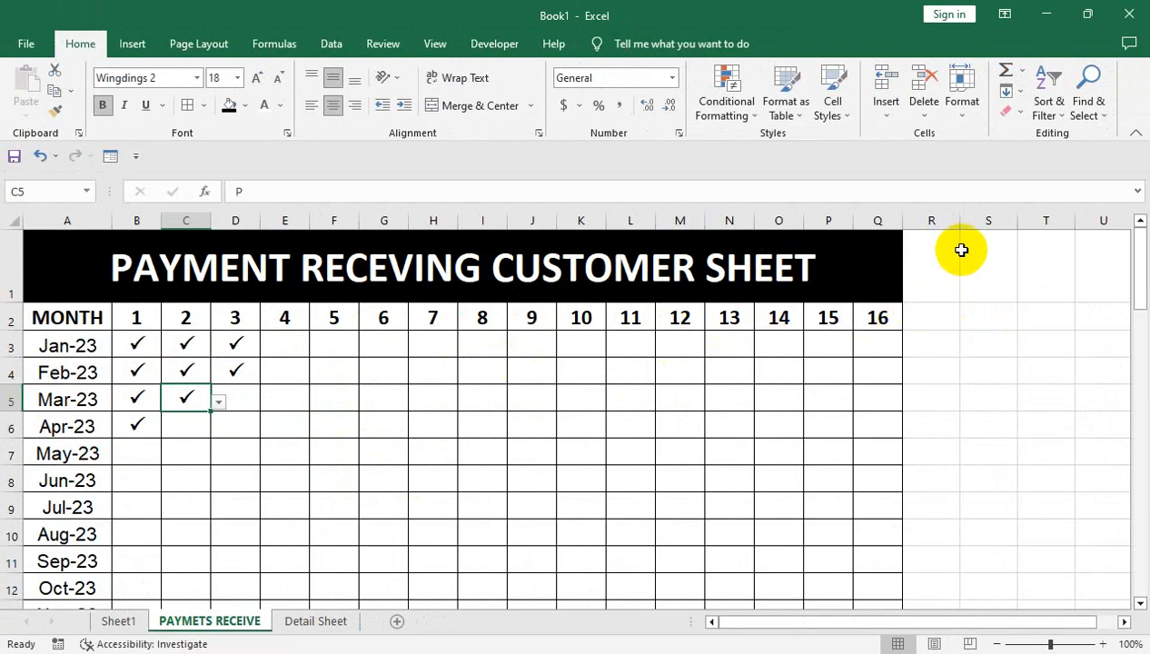
# Widen column R slightly beside the payment table.
pyautogui.moveTo(961, 219); pyautogui.dragTo(985, 221)
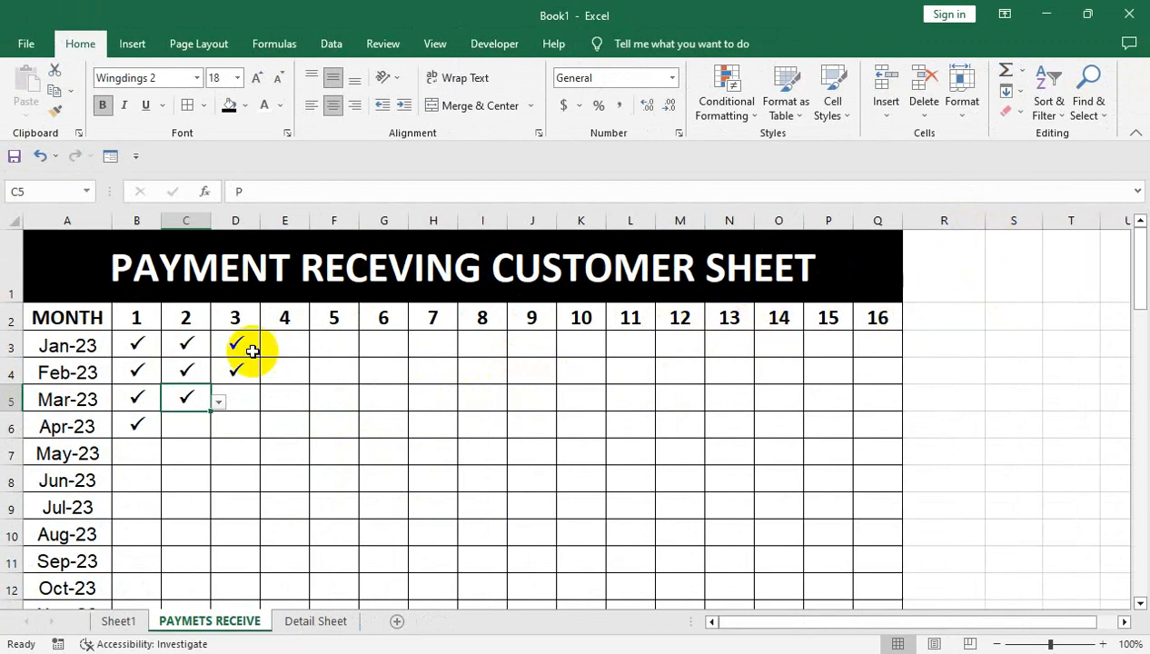
pyautogui.click(133, 344)
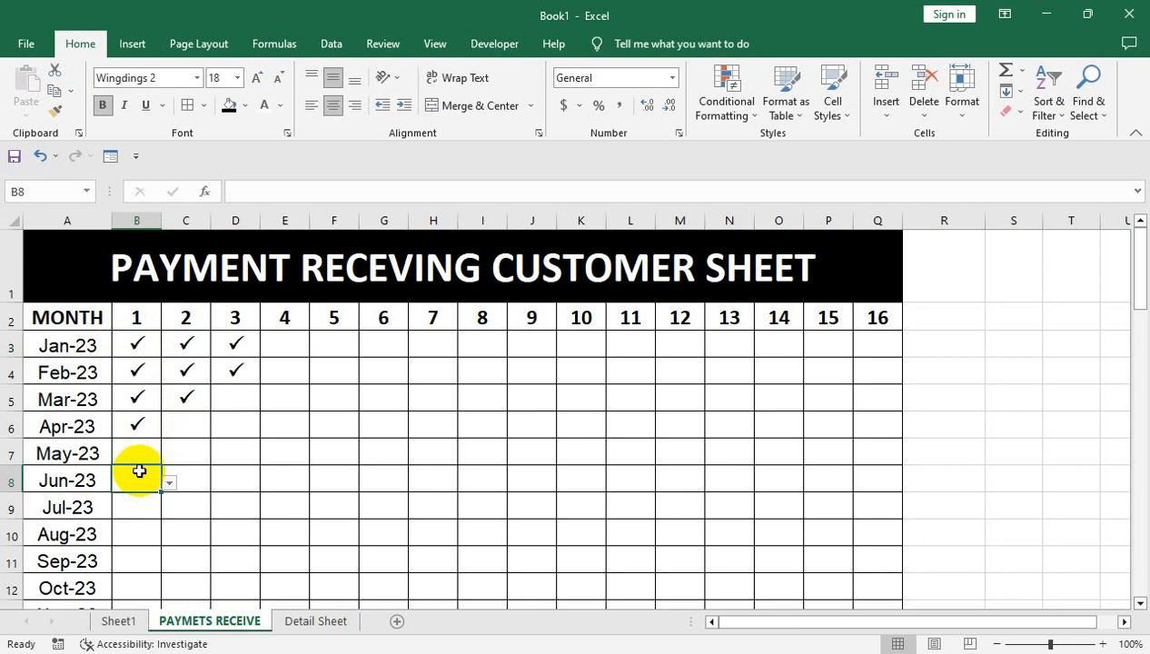
pyautogui.press('Left')
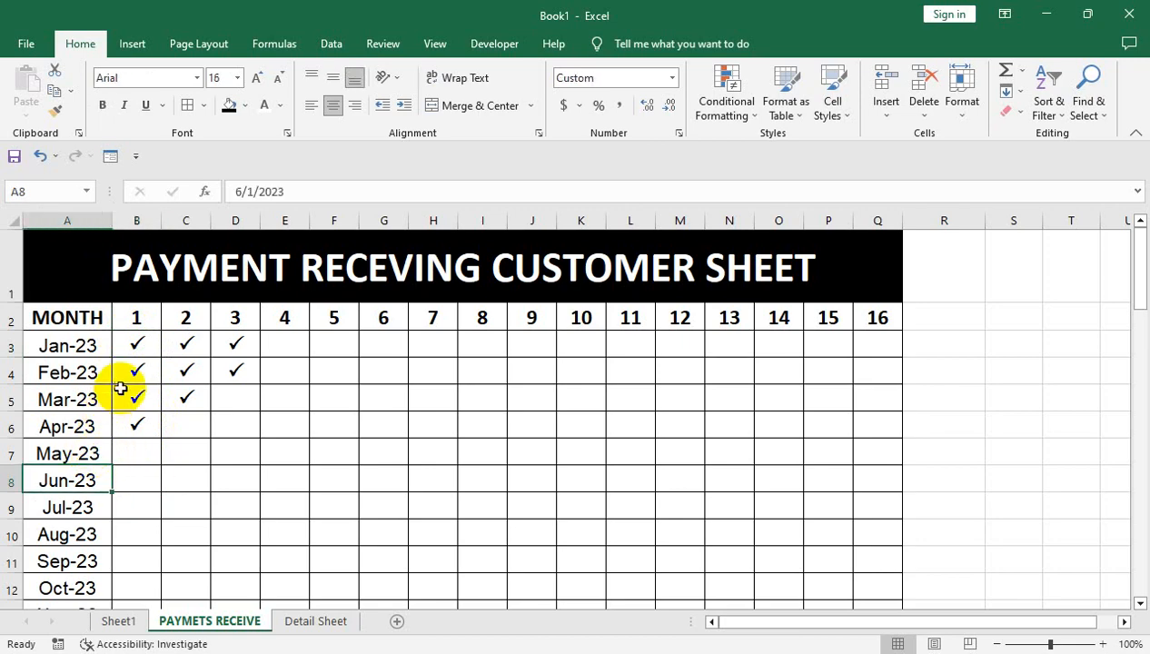
pyautogui.click(134, 320)
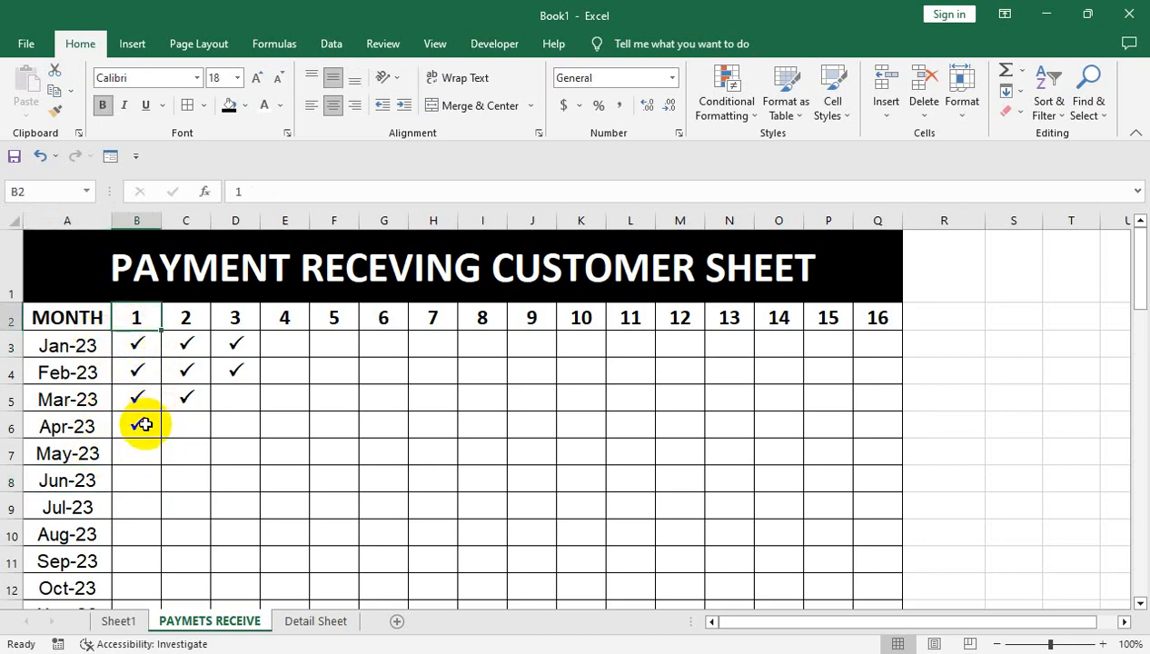
pyautogui.click(121, 621)
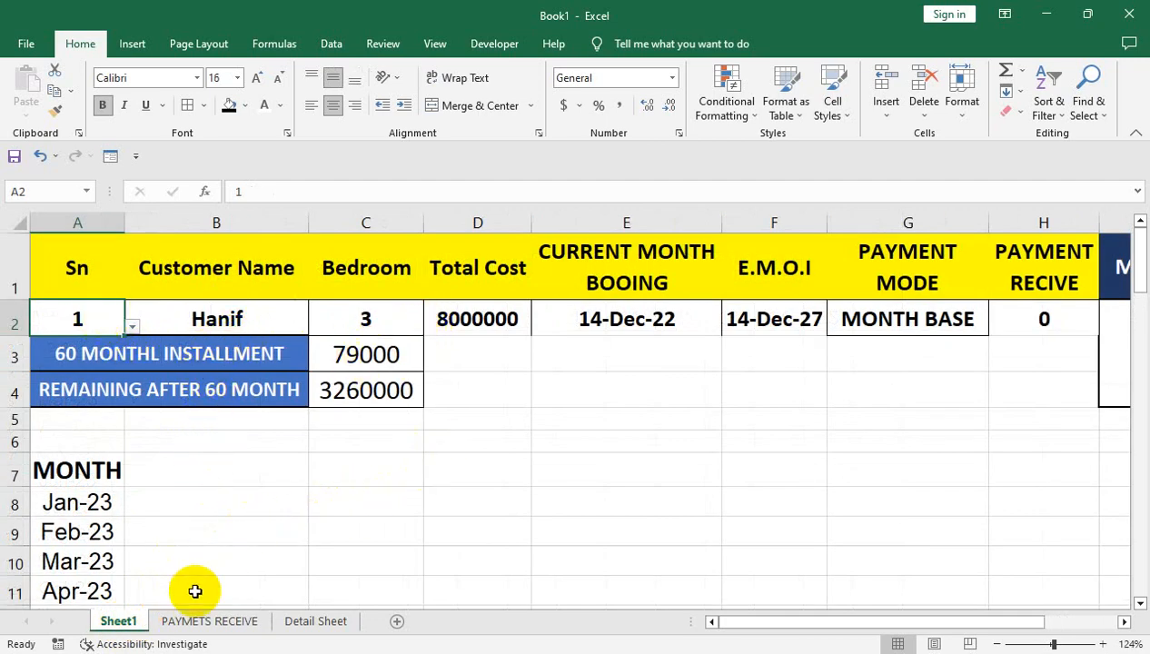
pyautogui.click(204, 621)
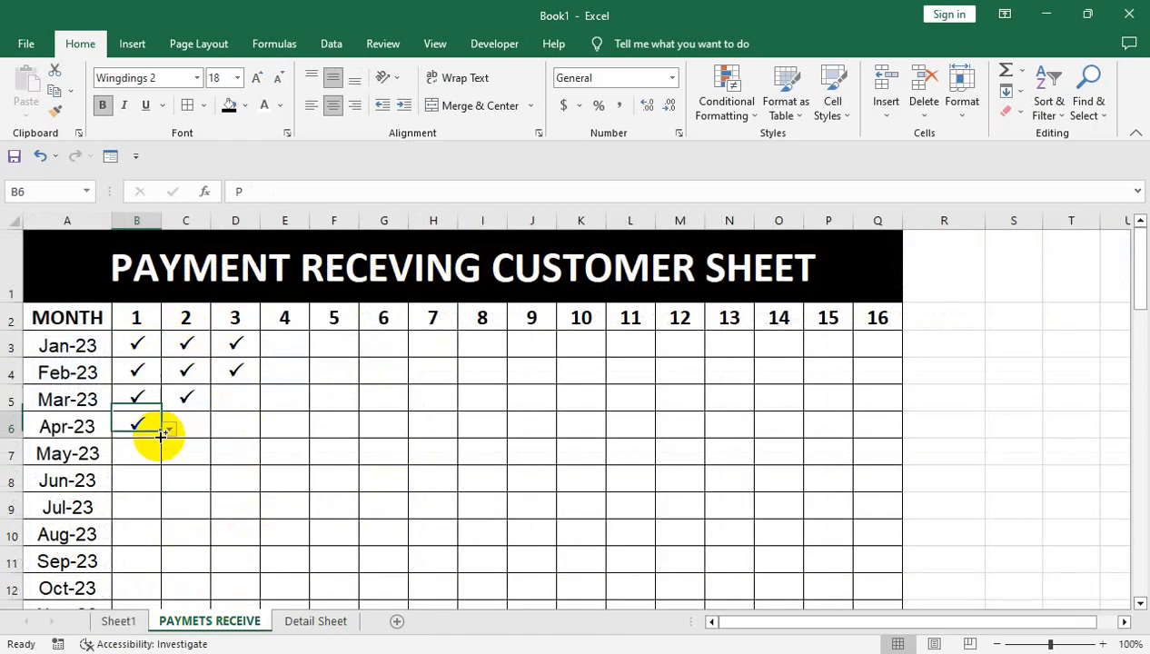
# Enter the label T-PAYMENT R in A63 below Dec-27 and format it as bold white text on a black fill.
pyautogui.press('Left')
pyautogui.hotkey('ctrl', 'Down')
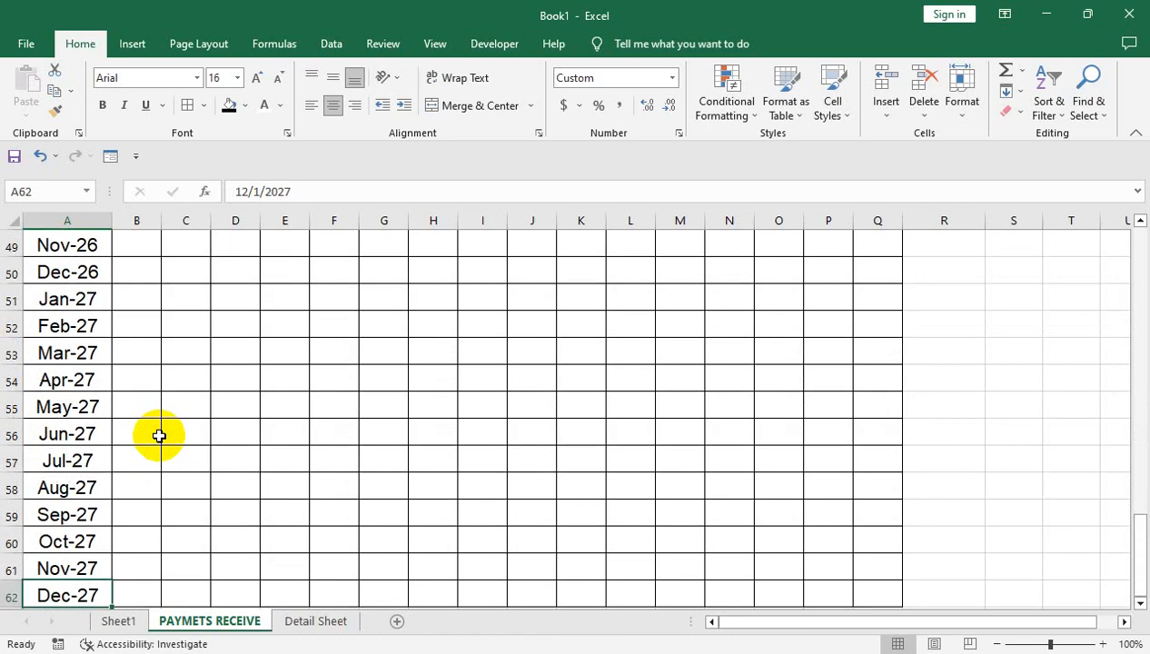
pyautogui.press('Down')
pyautogui.write('T')
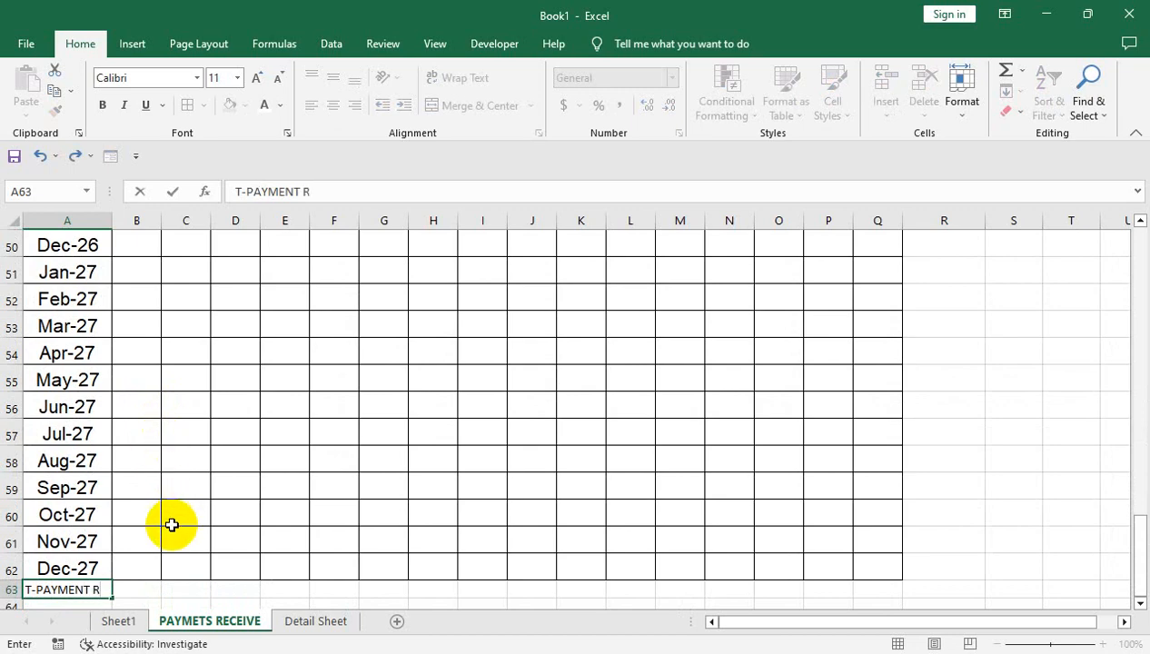
pyautogui.click(165, 545)
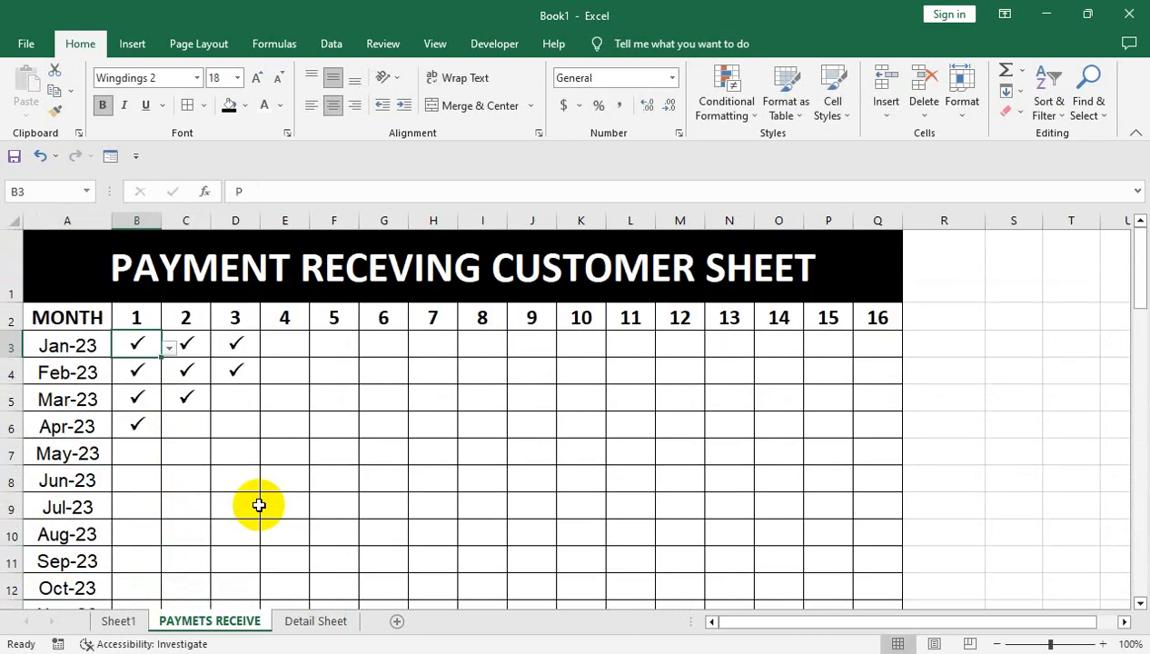
pyautogui.press('Left')
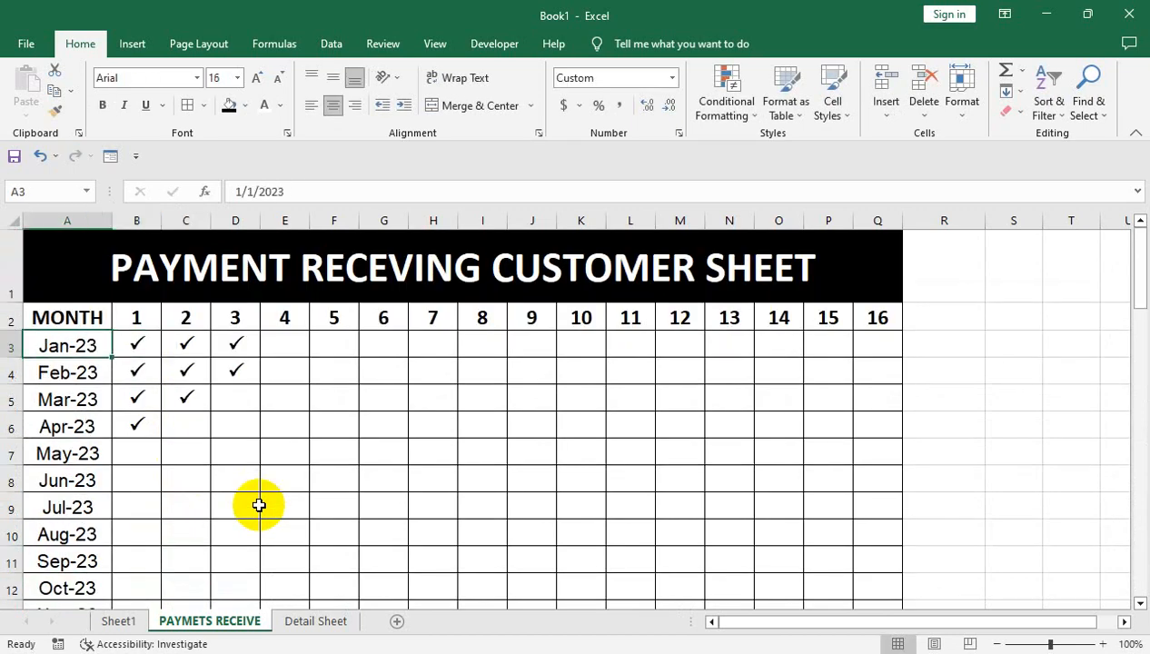
pyautogui.hotkey('ctrl', 'Down')
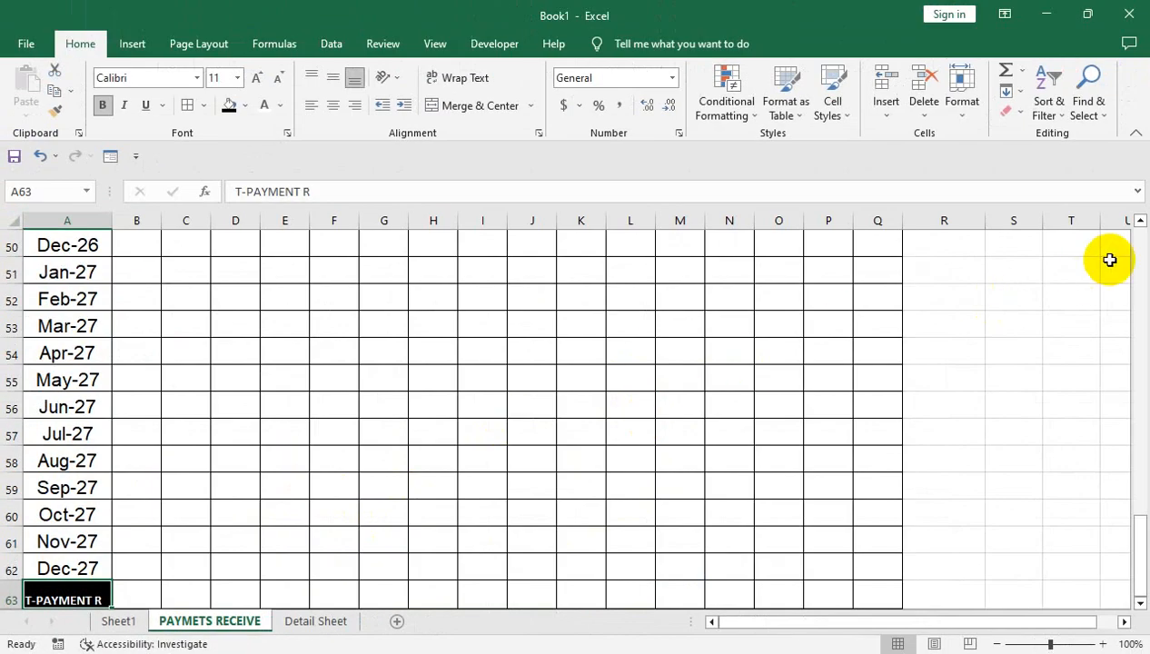
# Enter the heading PER MONTH in cell R1 beside the sheet title.
pyautogui.click(1022, 290)
pyautogui.hotkey('ctrl', 'Up')
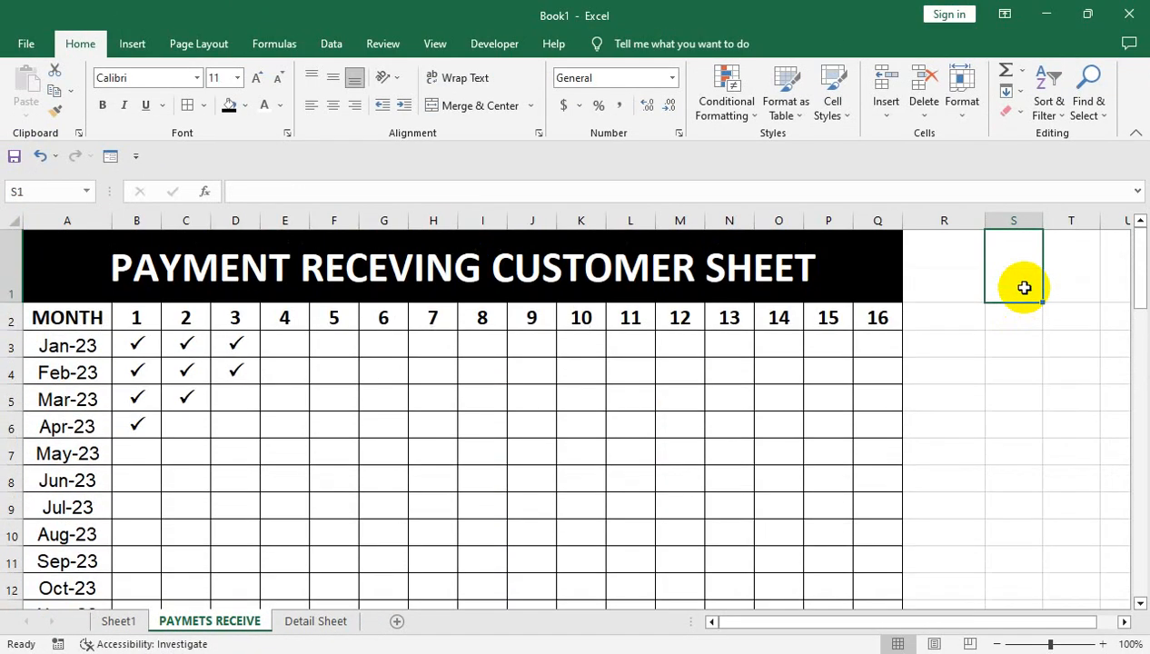
pyautogui.click(923, 267)
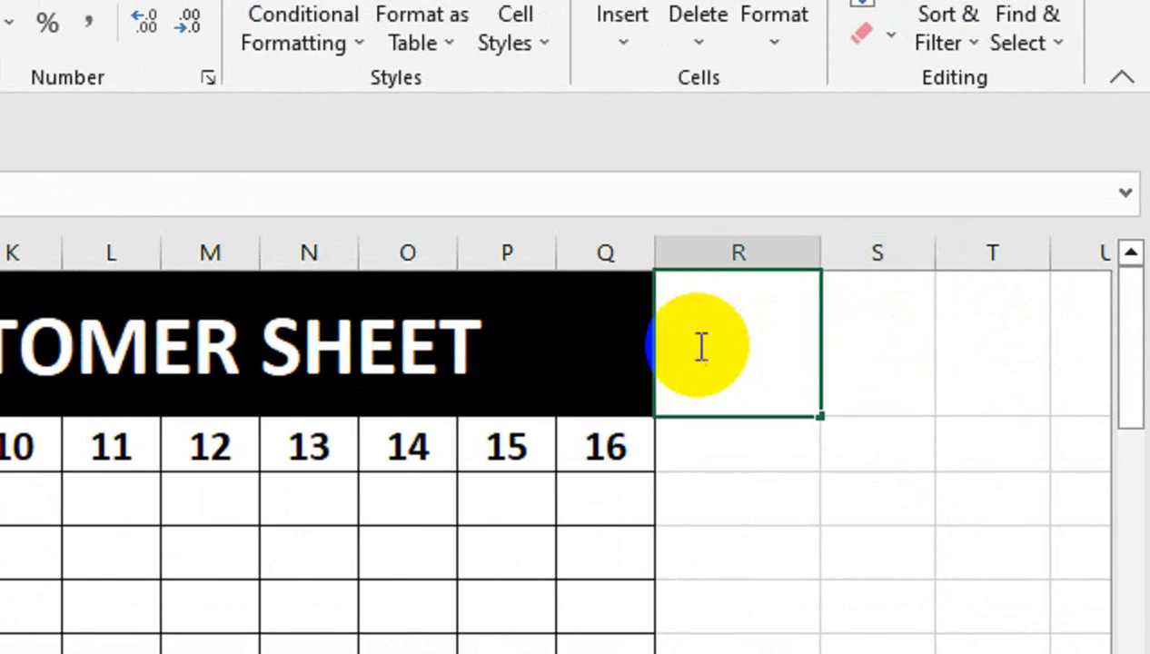
pyautogui.write('3')
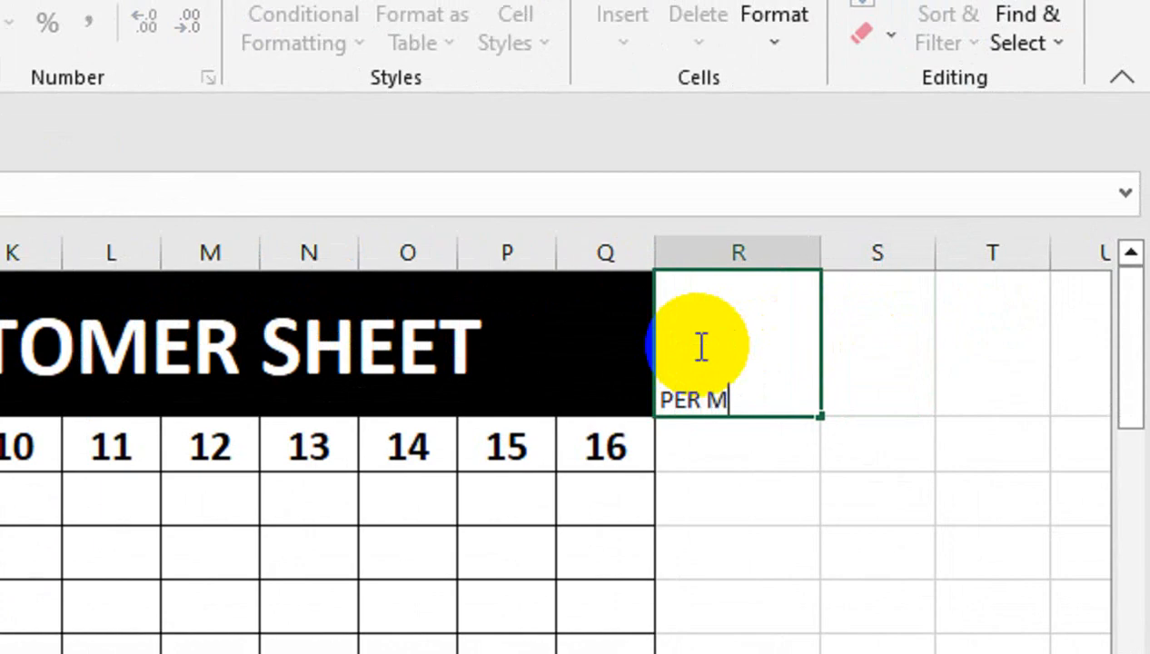
pyautogui.press('Return')
# Merge and centre the PER MONTH heading across R1:S1, make it bold and enlarge its font.
pyautogui.click(699, 345)
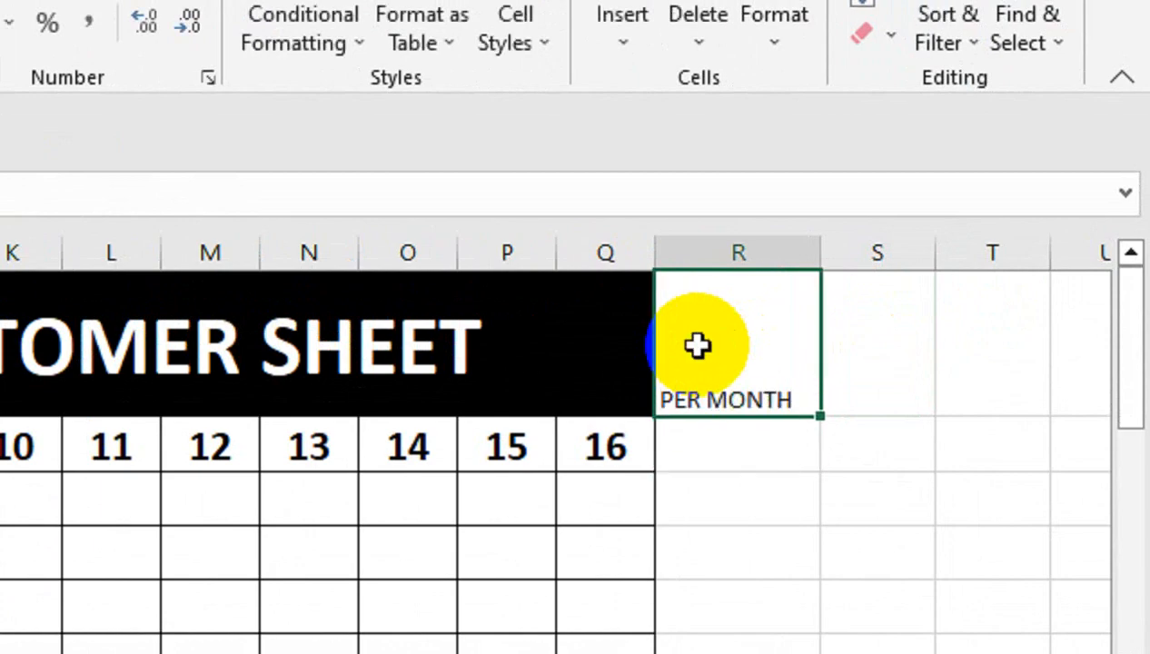
pyautogui.moveTo(841, 370); pyautogui.dragTo(863, 357)
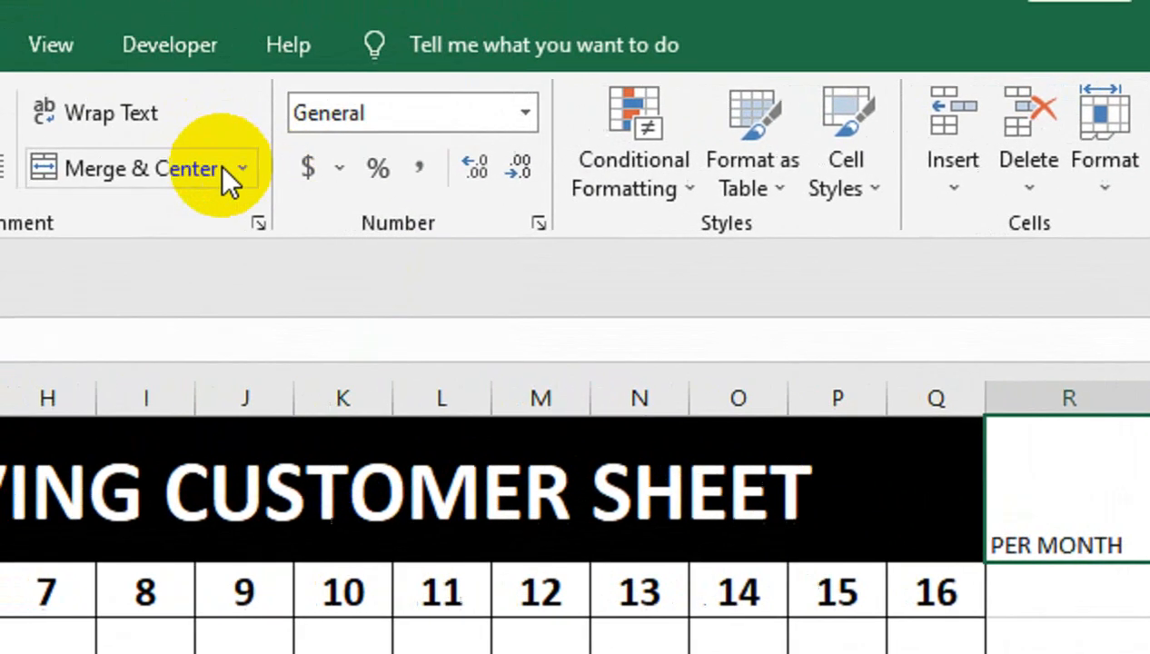
pyautogui.click(220, 180)
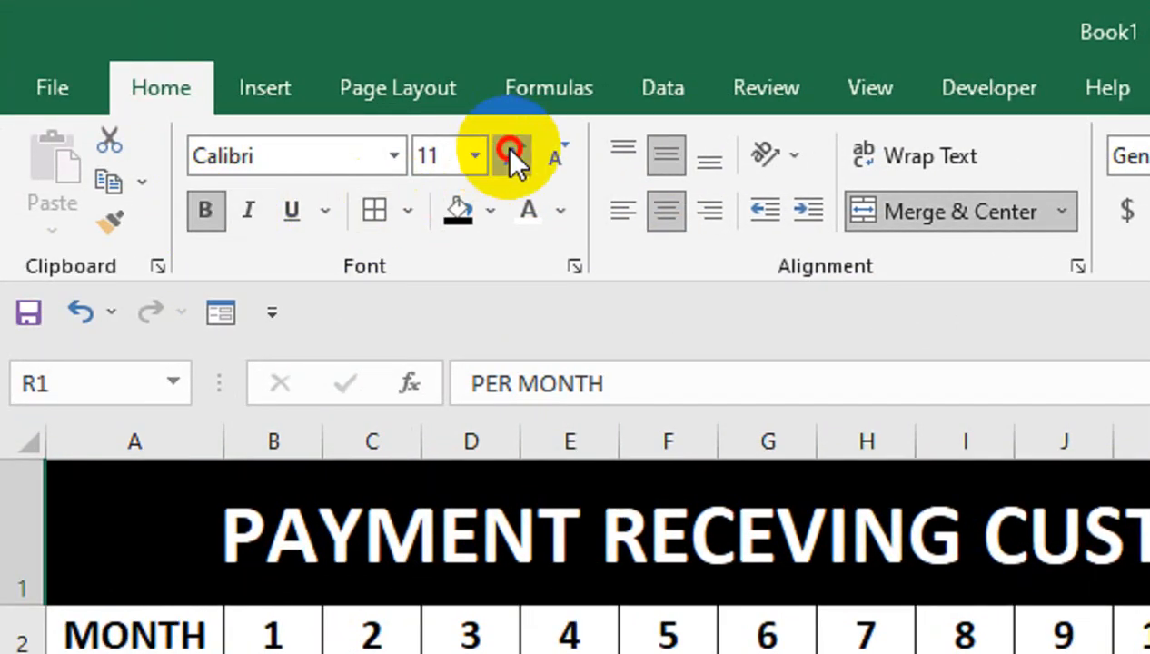
pyautogui.click(512, 154)
pyautogui.click(512, 154)
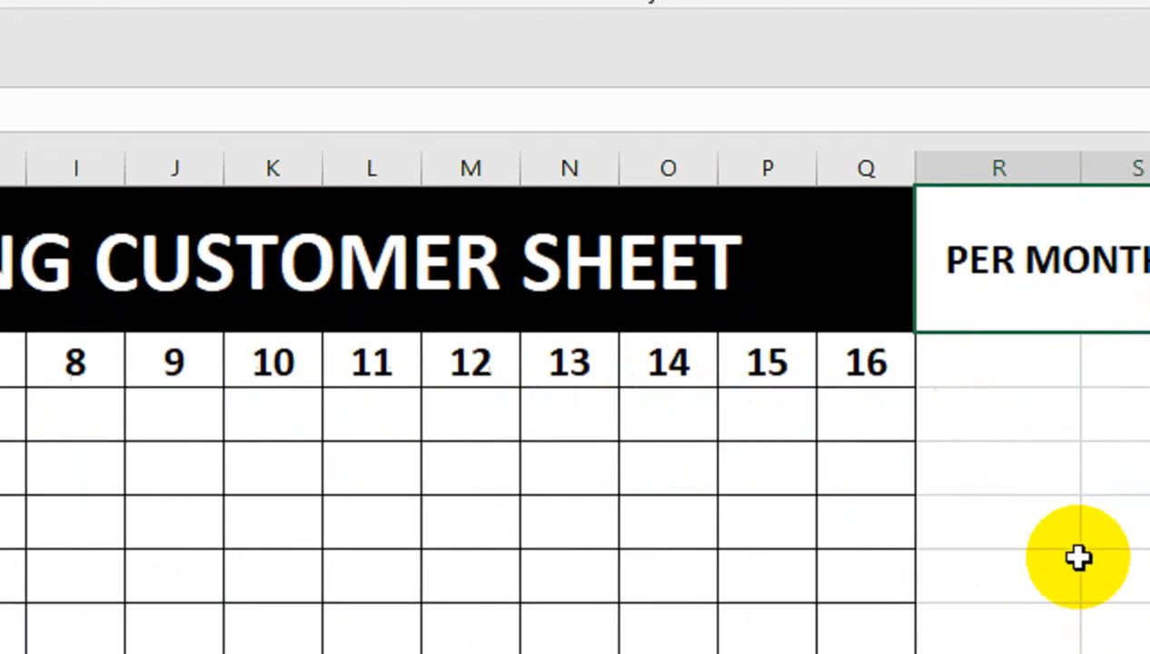
# Enter 3 in R2 and 4 in S2 as the column headers below PER MONTH.
pyautogui.click(1030, 357)
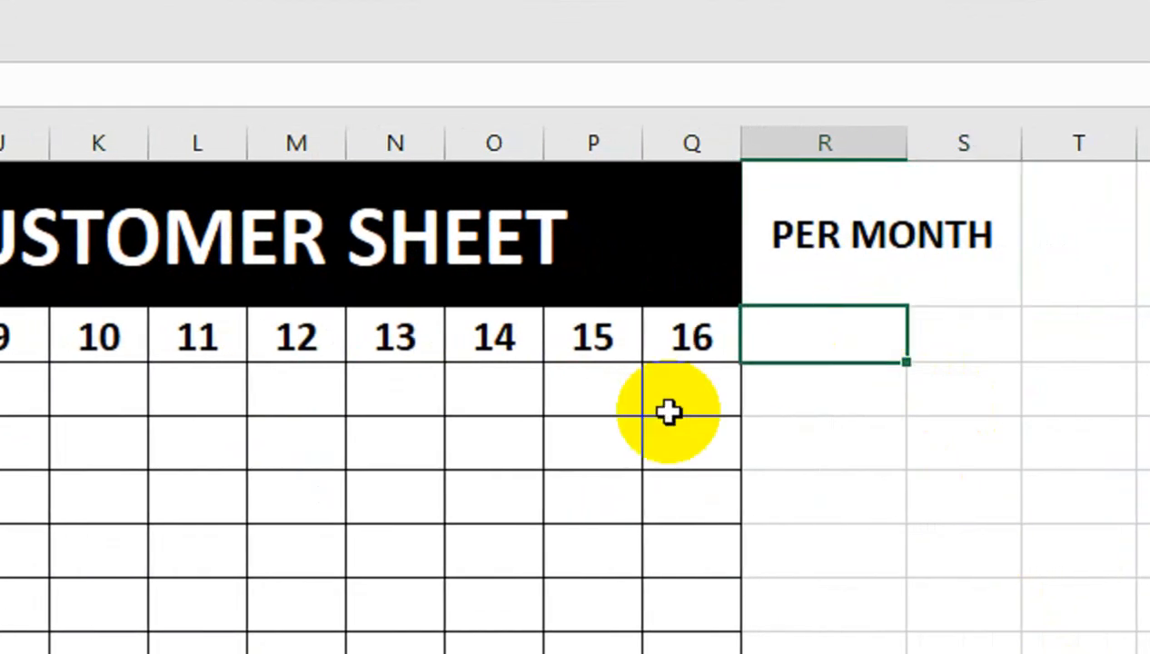
pyautogui.press('Return')
pyautogui.press('Up')
pyautogui.press('Right')
pyautogui.write('4')
pyautogui.press('Return')
pyautogui.press('Left')
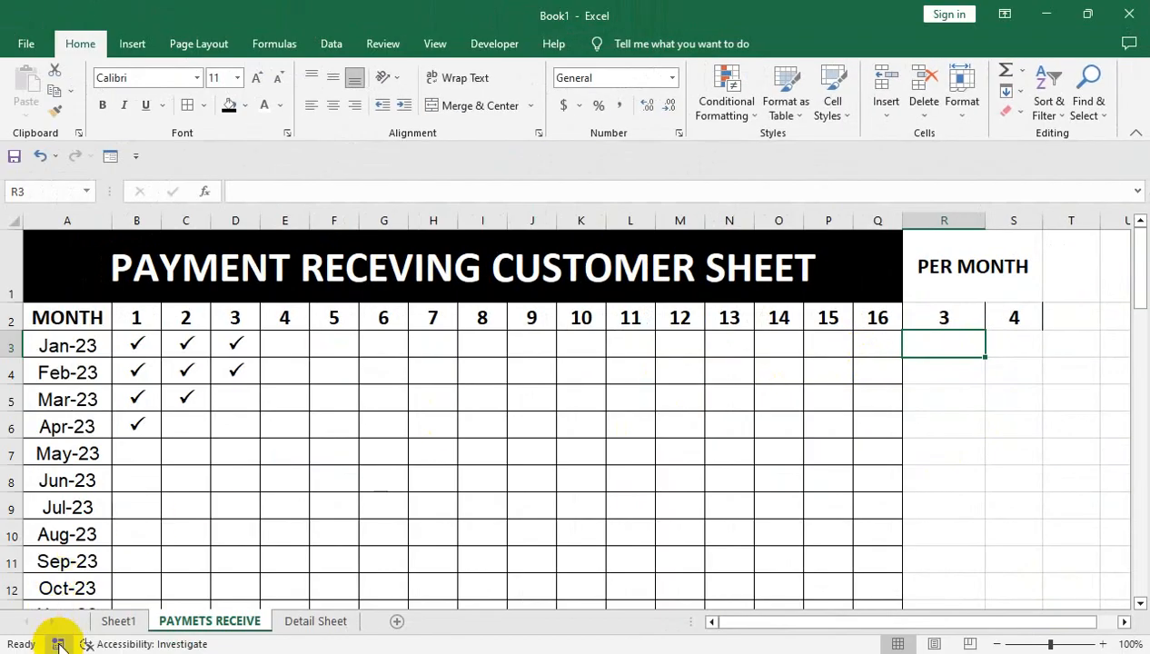
# Check the 60-month installment for a 3-bedroom customer on Sheet1 and enter 79000 in R3 of PAYMETS RECEIVE.
pyautogui.click(118, 620)
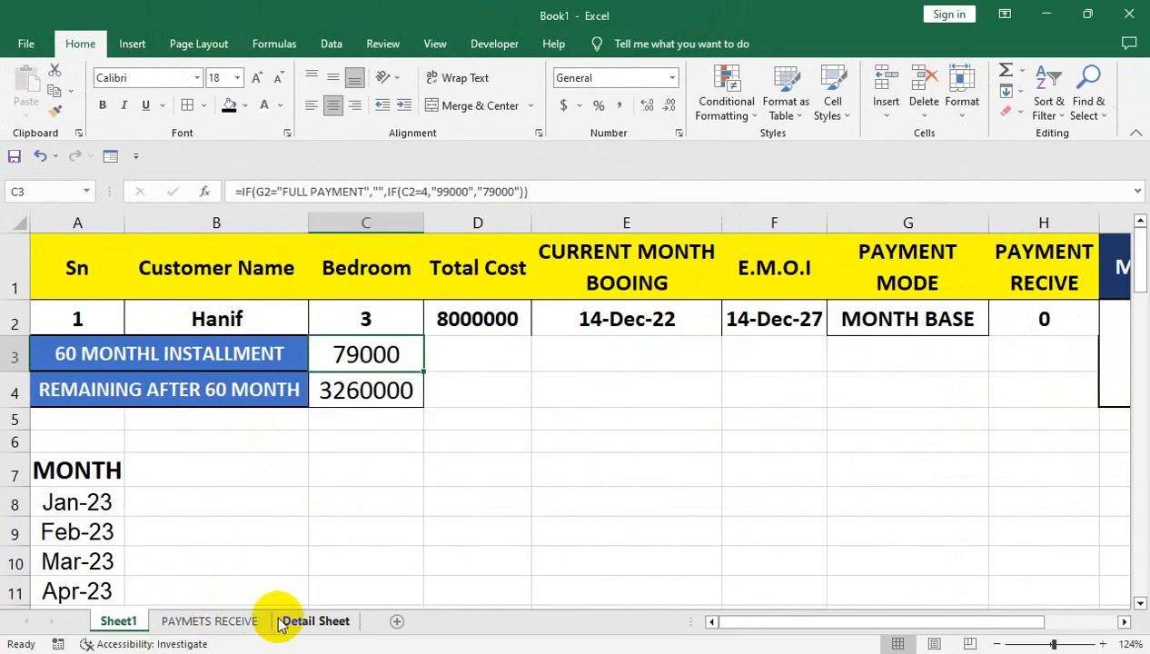
pyautogui.click(218, 620)
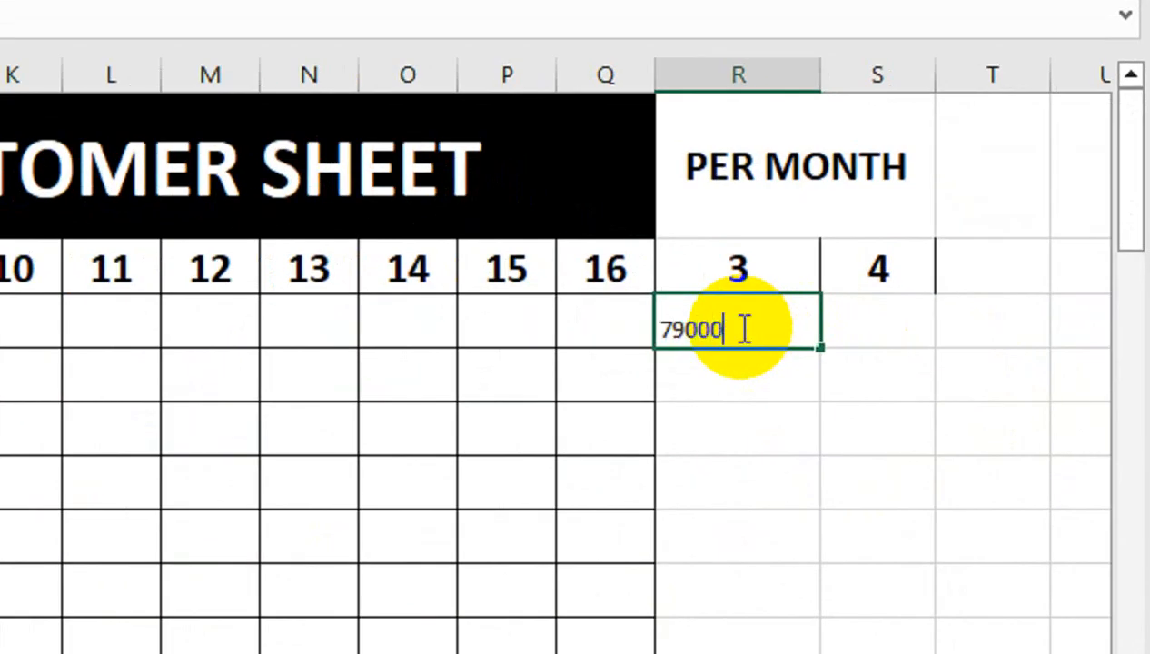
pyautogui.press('Return')
# Widen column S and apply thick outside borders to the merged PER MONTH heading.
pyautogui.click(919, 331)
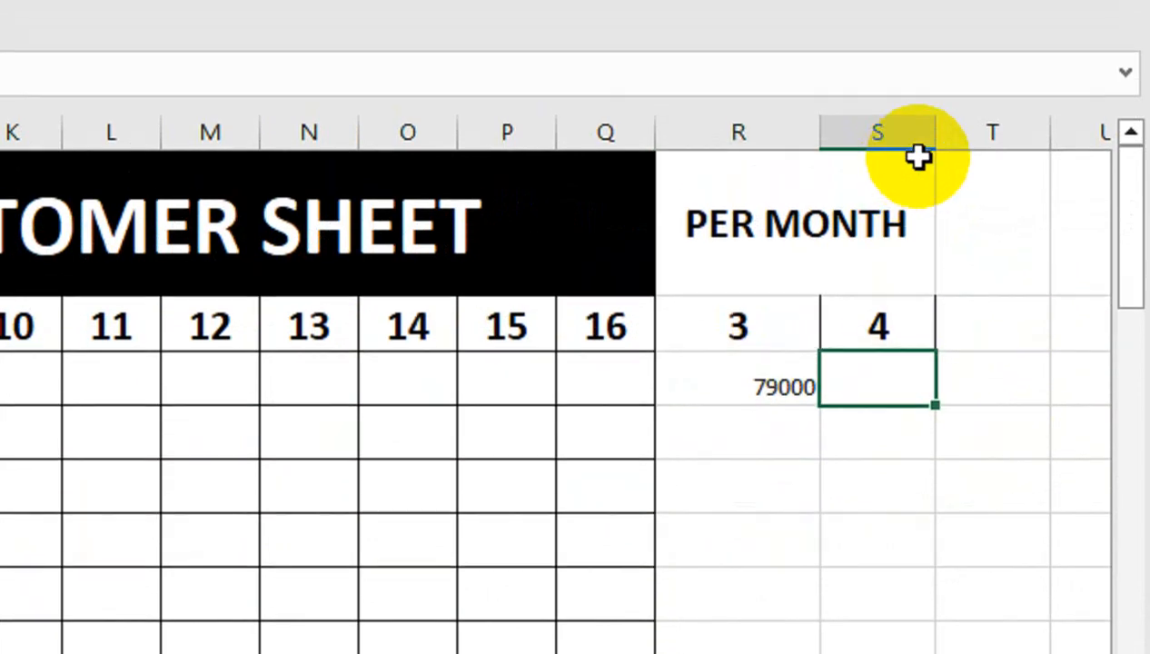
pyautogui.moveTo(936, 134); pyautogui.dragTo(981, 129)
pyautogui.click(865, 219)
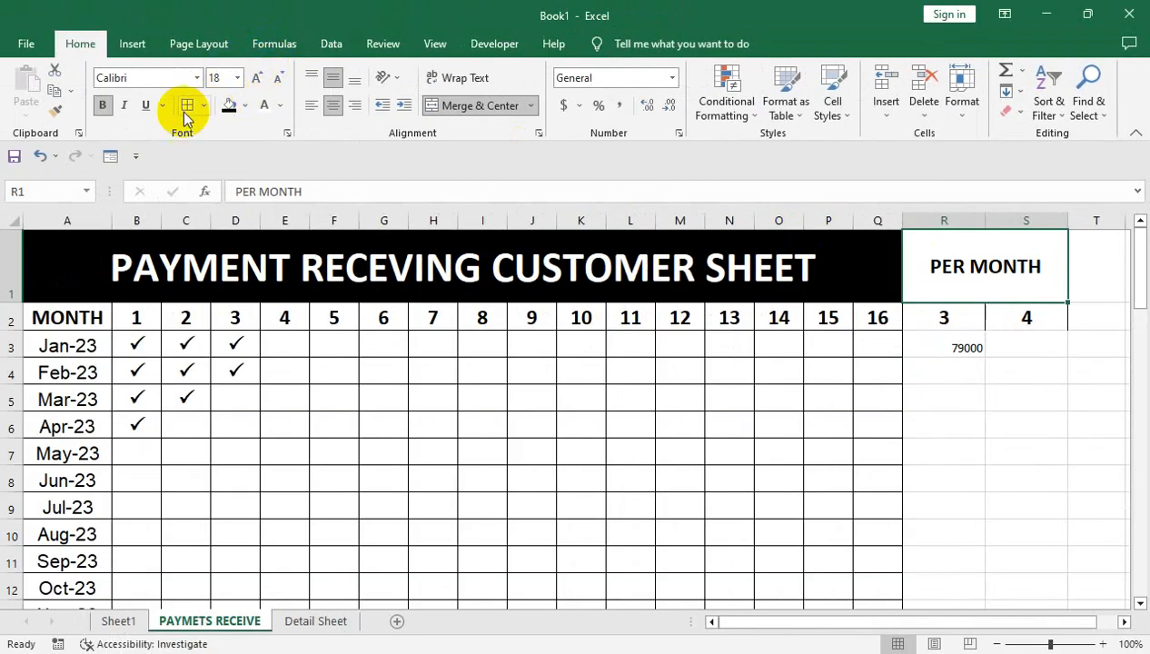
pyautogui.click(203, 105)
pyautogui.click(218, 300)
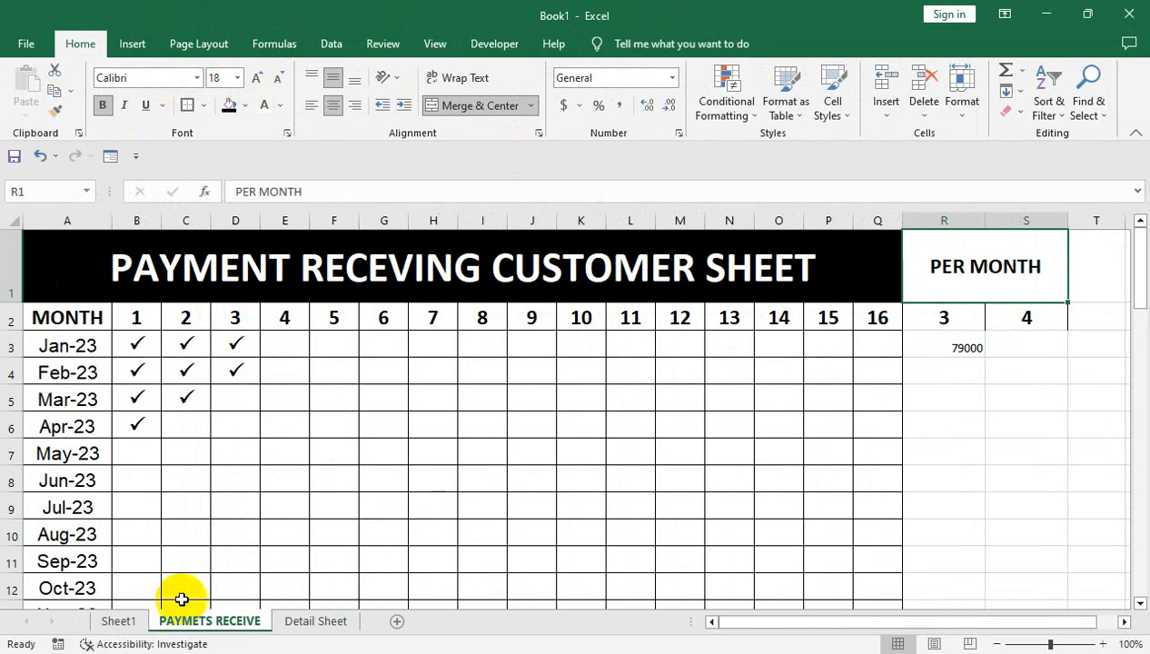
# Set the Sn in A2 of Sheet1 to 5 to look up a 4-bedroom customer's installment.
pyautogui.click(136, 621)
pyautogui.click(123, 313)
pyautogui.click(132, 326)
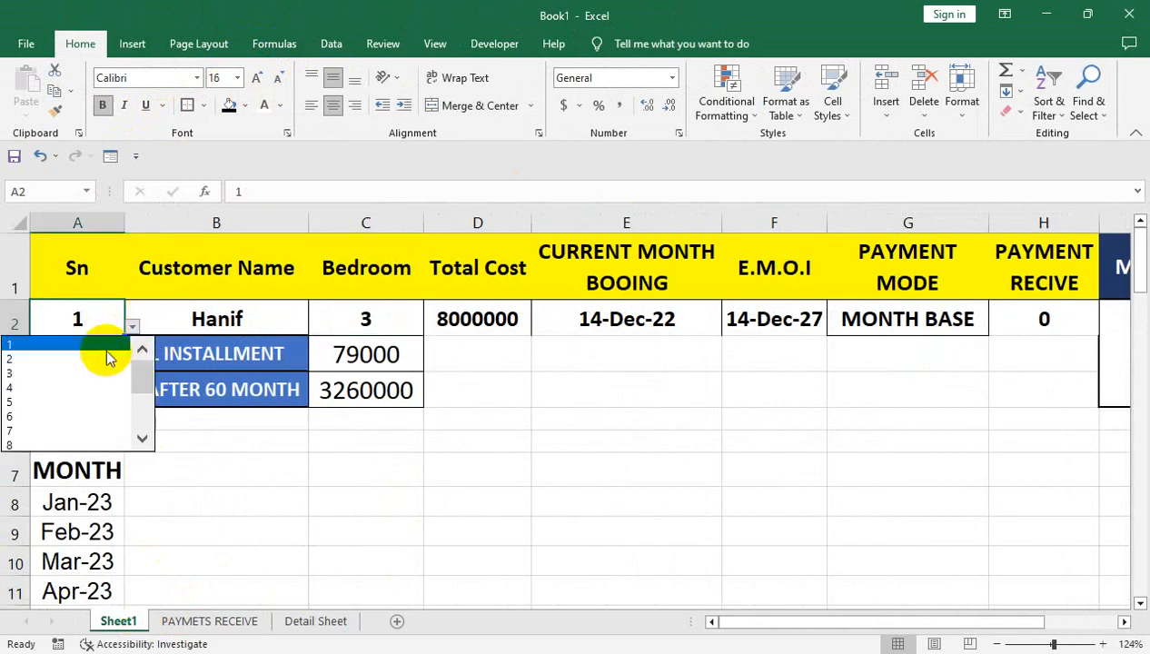
pyautogui.click(87, 402)
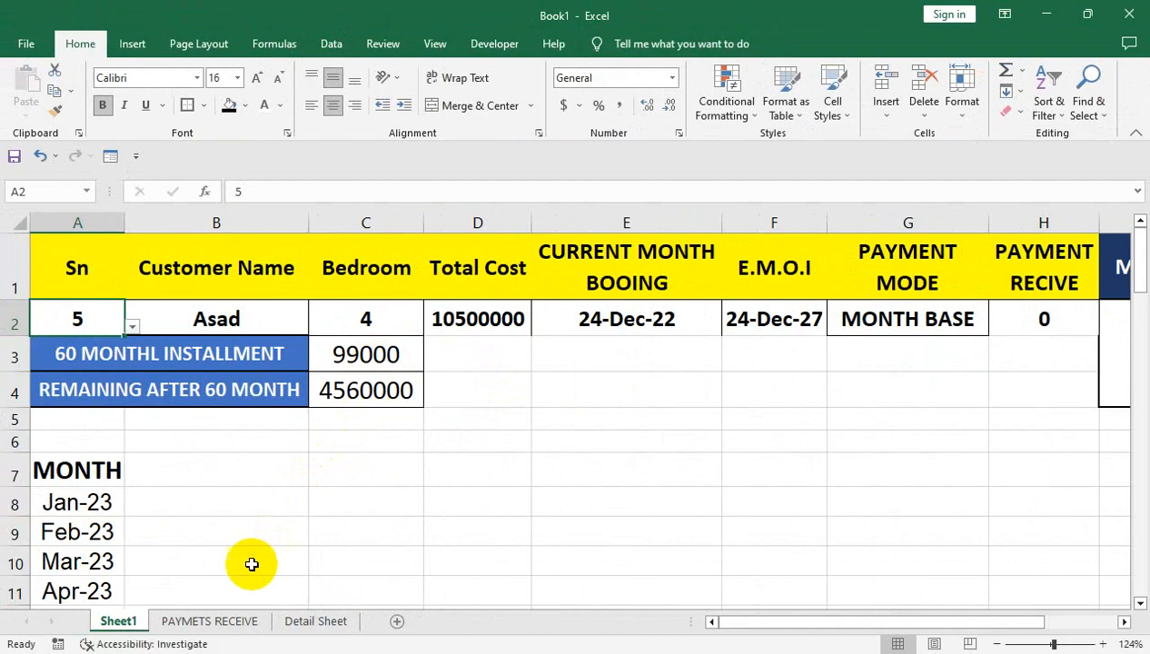
# Enter 99000 in S3 of PAYMETS RECEIVE, below the per-month header 4.
pyautogui.click(205, 622)
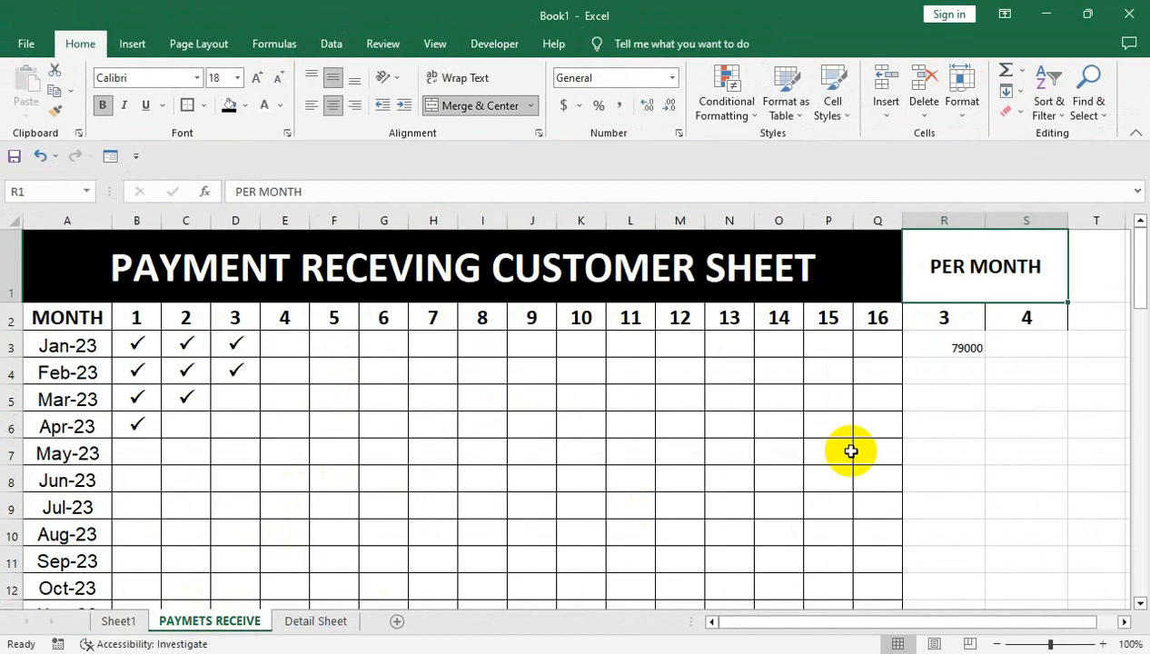
pyautogui.click(1050, 346)
pyautogui.doubleClick(1022, 338)
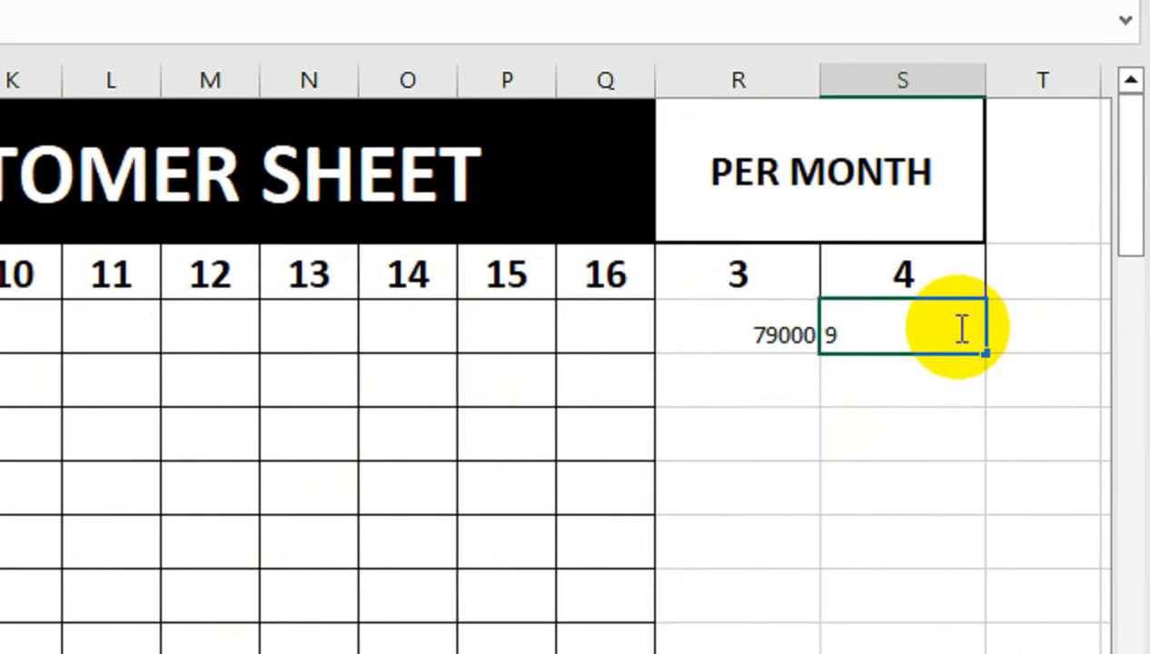
pyautogui.write('99000')
pyautogui.press('Return')
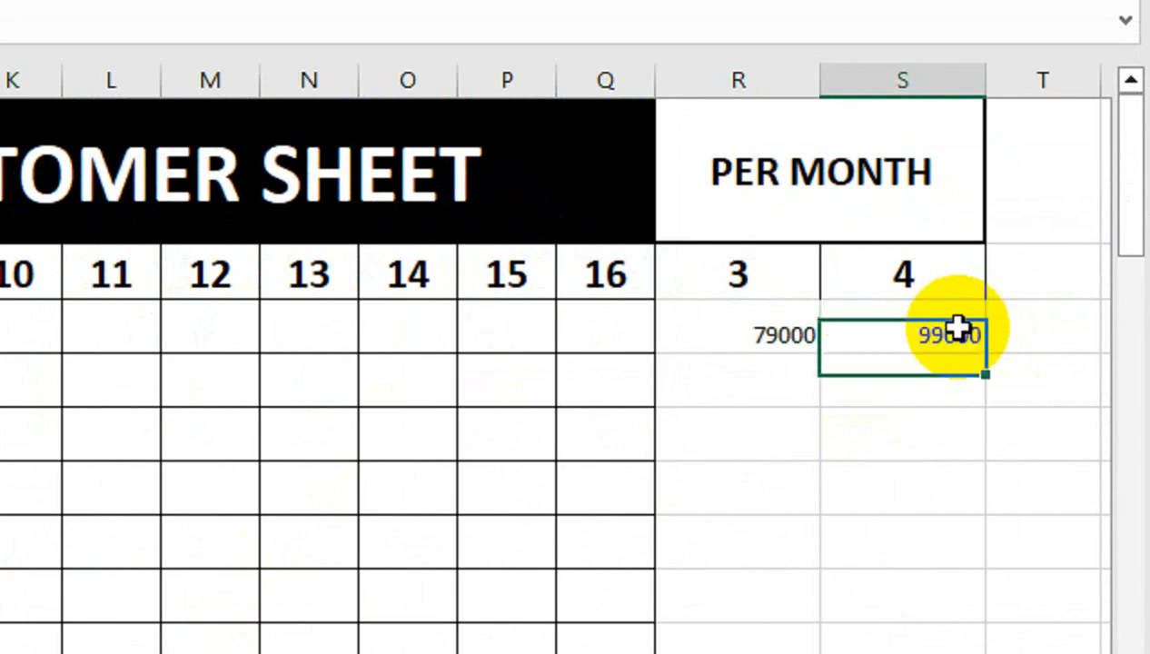
# Centre the amounts in R3:S3 and format them as bold Arial at size 20.
pyautogui.moveTo(795, 314); pyautogui.dragTo(824, 312)
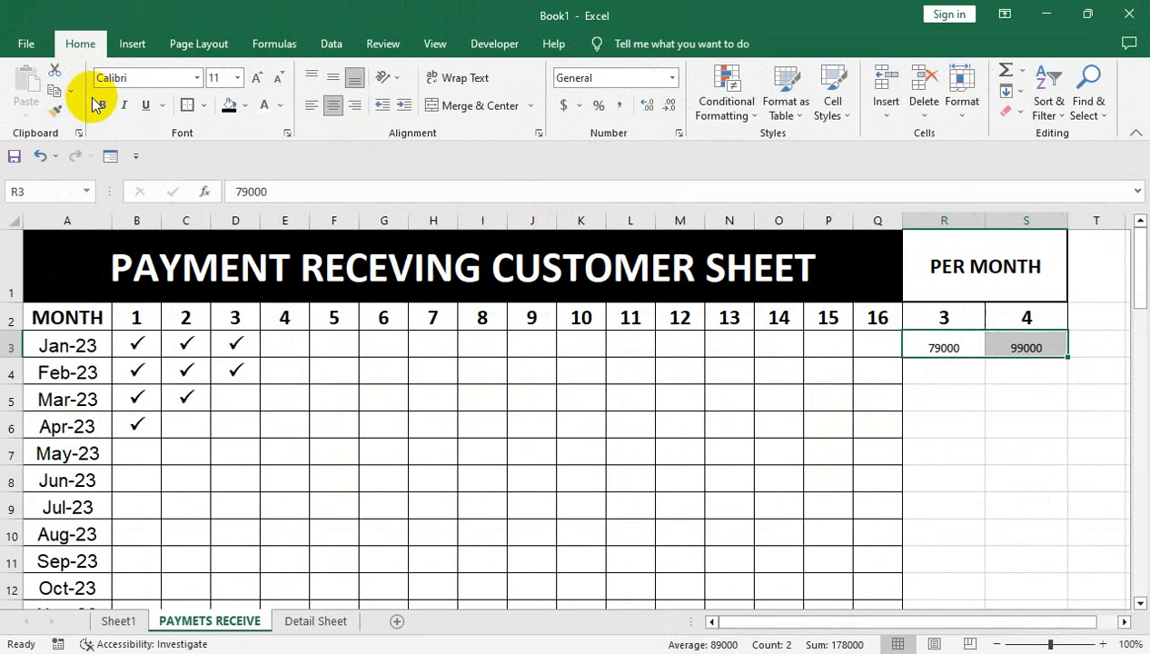
pyautogui.click(100, 105)
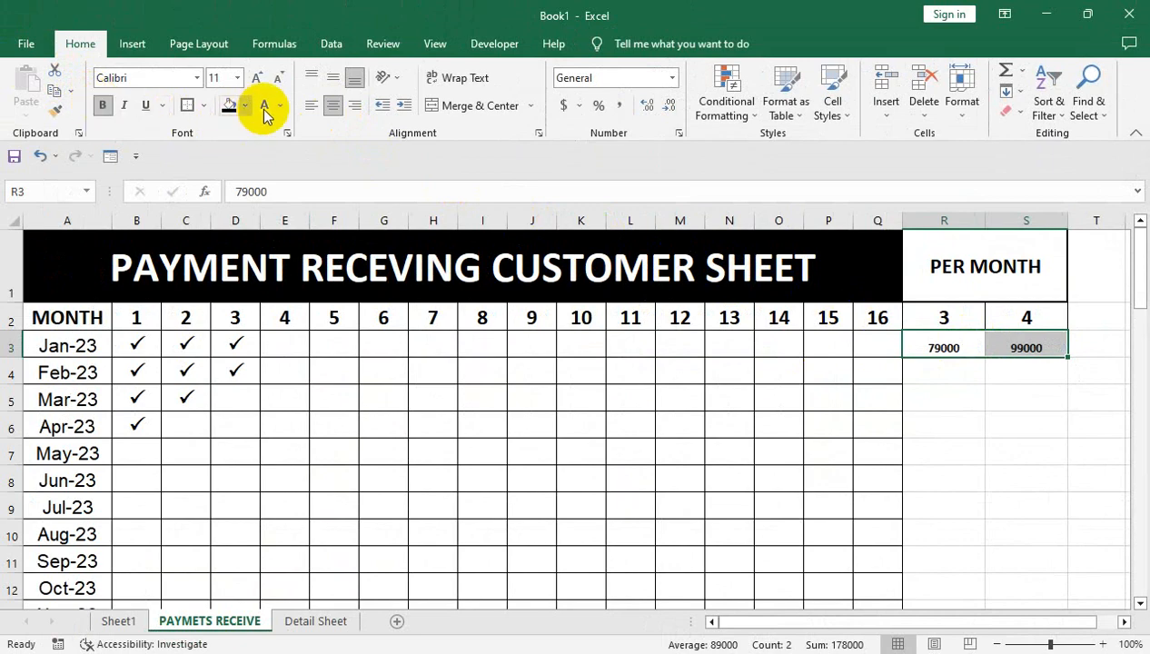
pyautogui.click(258, 79)
pyautogui.click(257, 79)
pyautogui.click(257, 79)
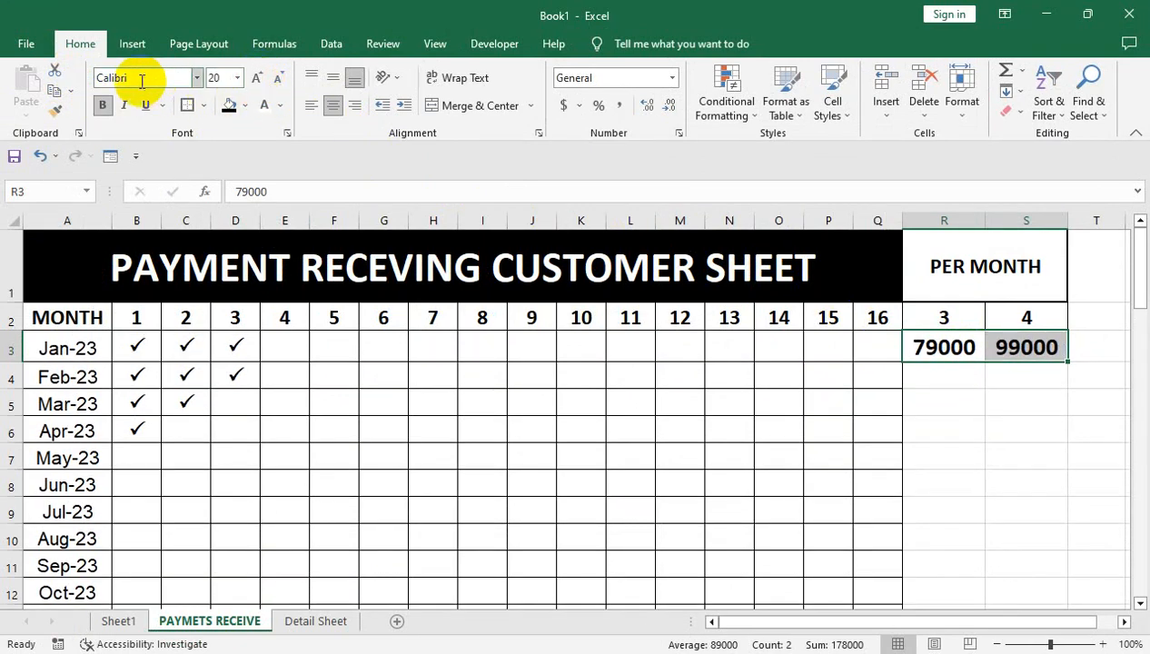
pyautogui.click(197, 77)
pyautogui.click(150, 400)
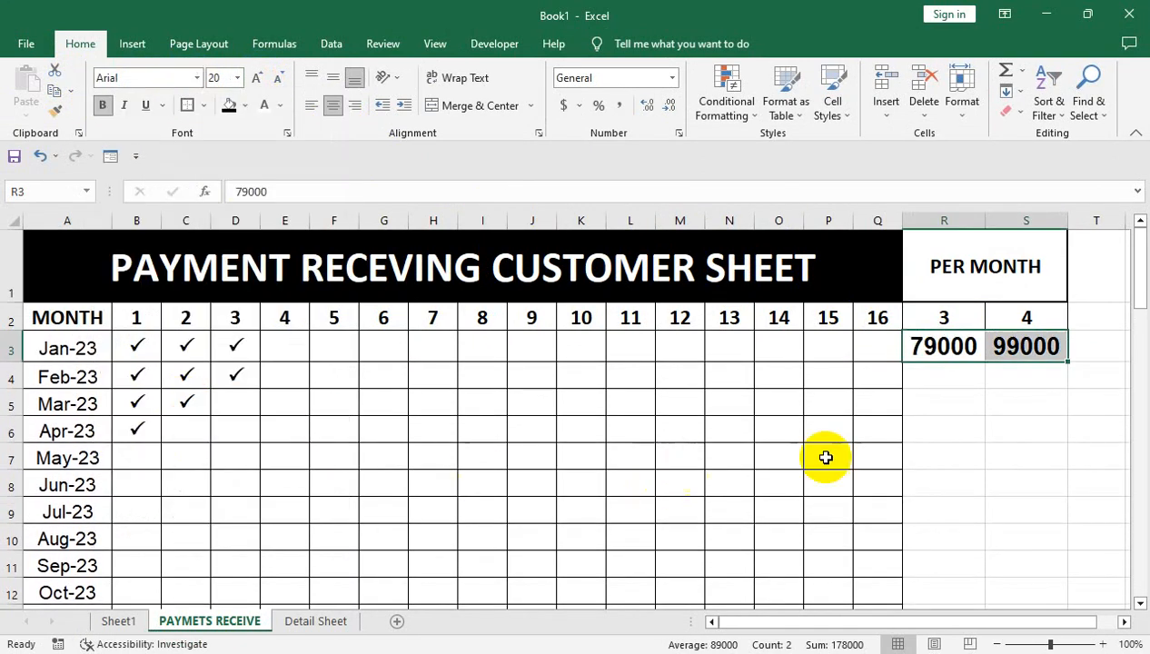
# Apply all borders to R3:S3 and enlarge the headers in R2:S2 to font size 22.
pyautogui.click(994, 402)
pyautogui.moveTo(991, 345); pyautogui.dragTo(944, 346)
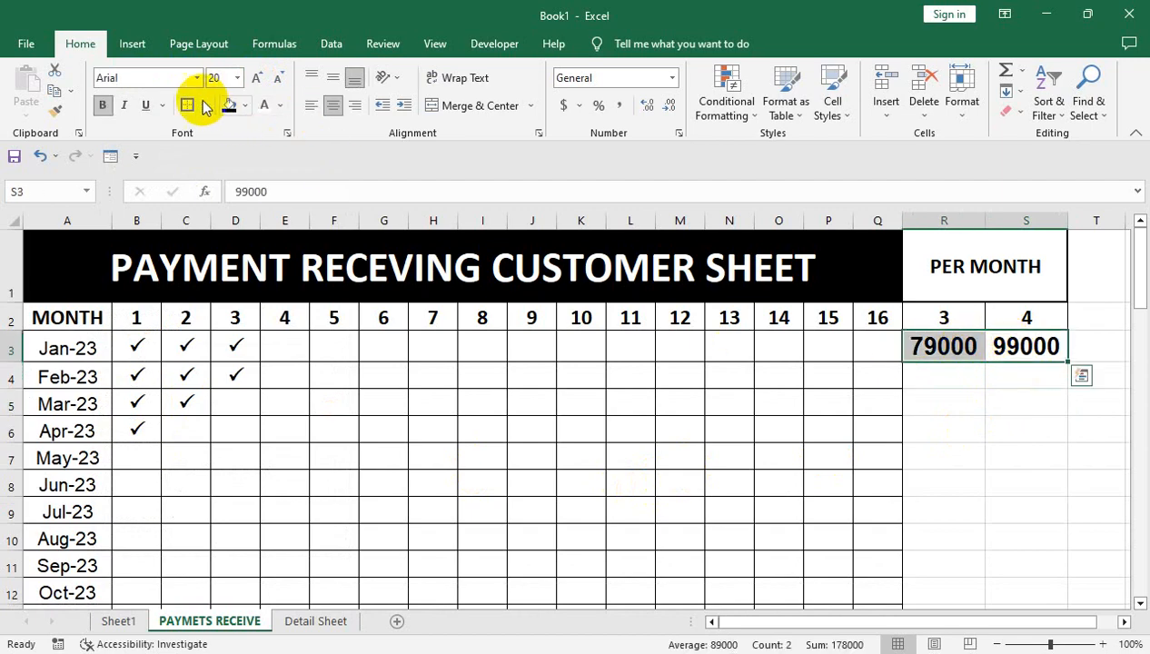
pyautogui.click(202, 106)
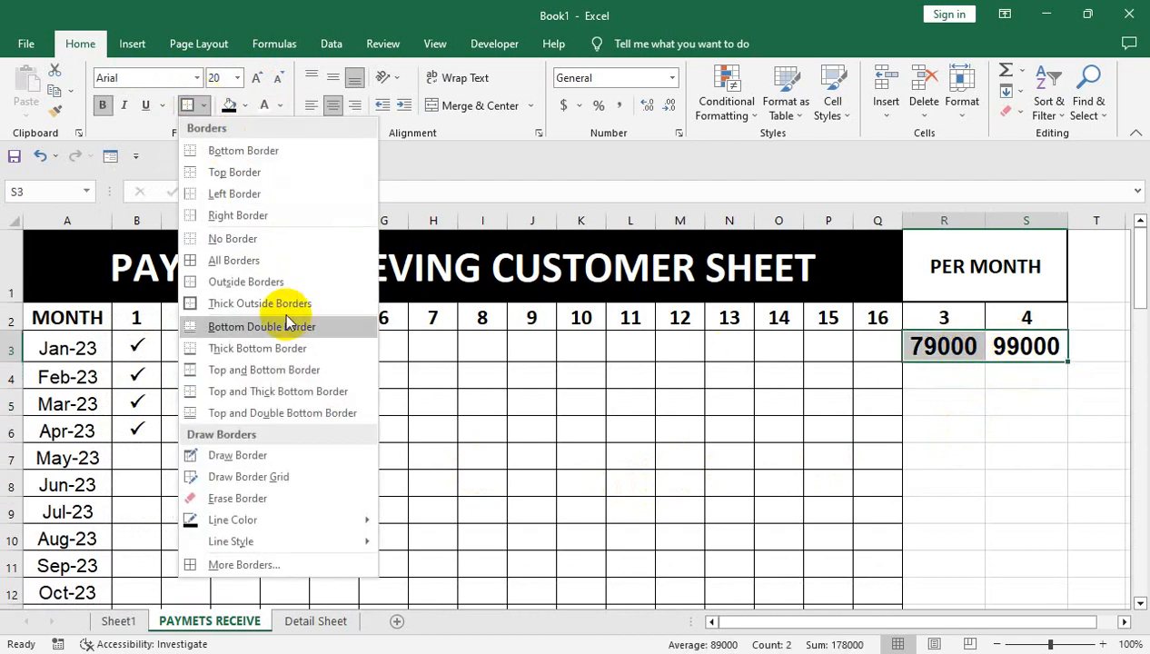
pyautogui.click(273, 262)
pyautogui.click(123, 373)
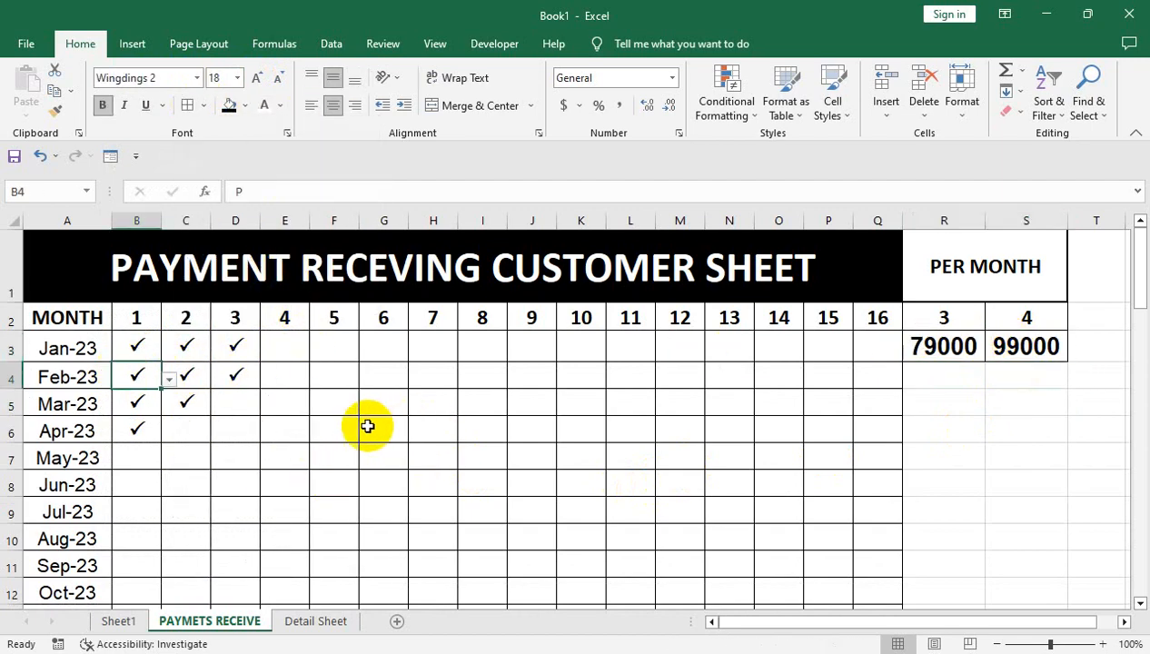
pyautogui.moveTo(967, 318); pyautogui.dragTo(995, 317)
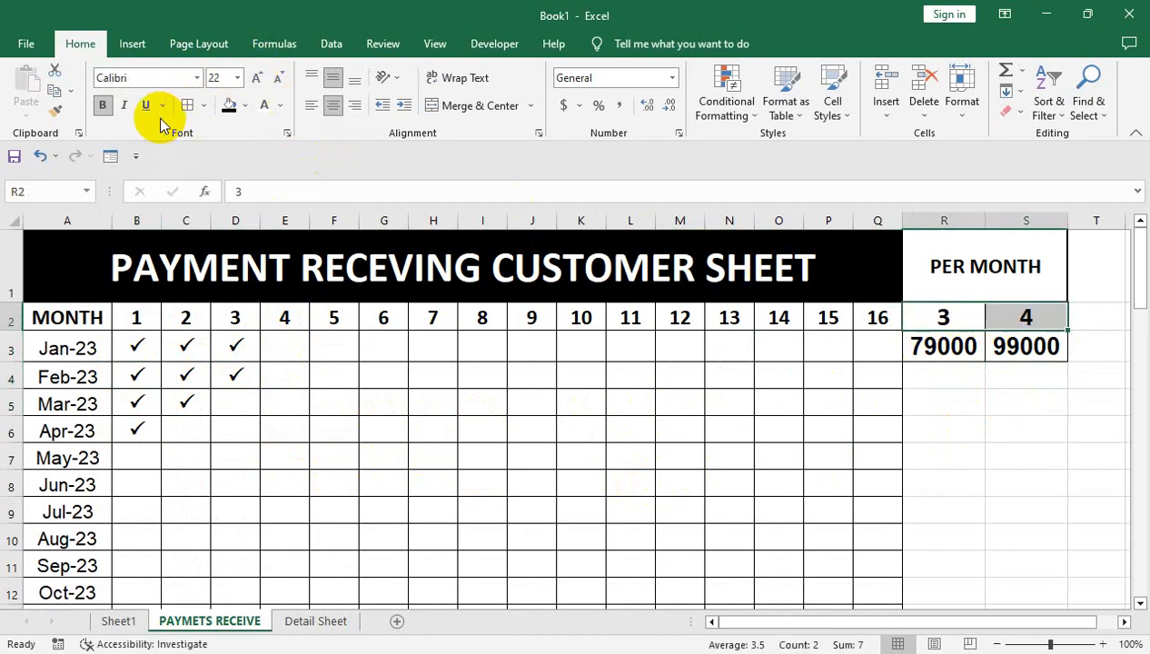
pyautogui.click(730, 569)
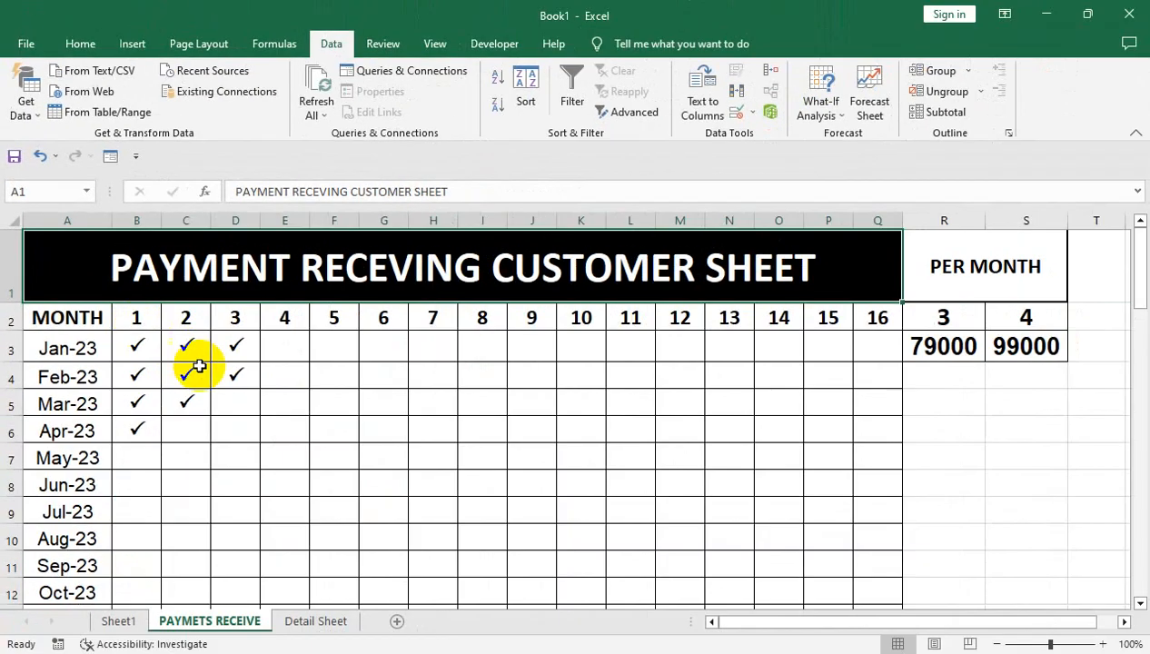
# Examine the Room value of each customer on Detail Sheet and return to PAYMETS RECEIVE.
pyautogui.click(300, 621)
pyautogui.click(257, 291)
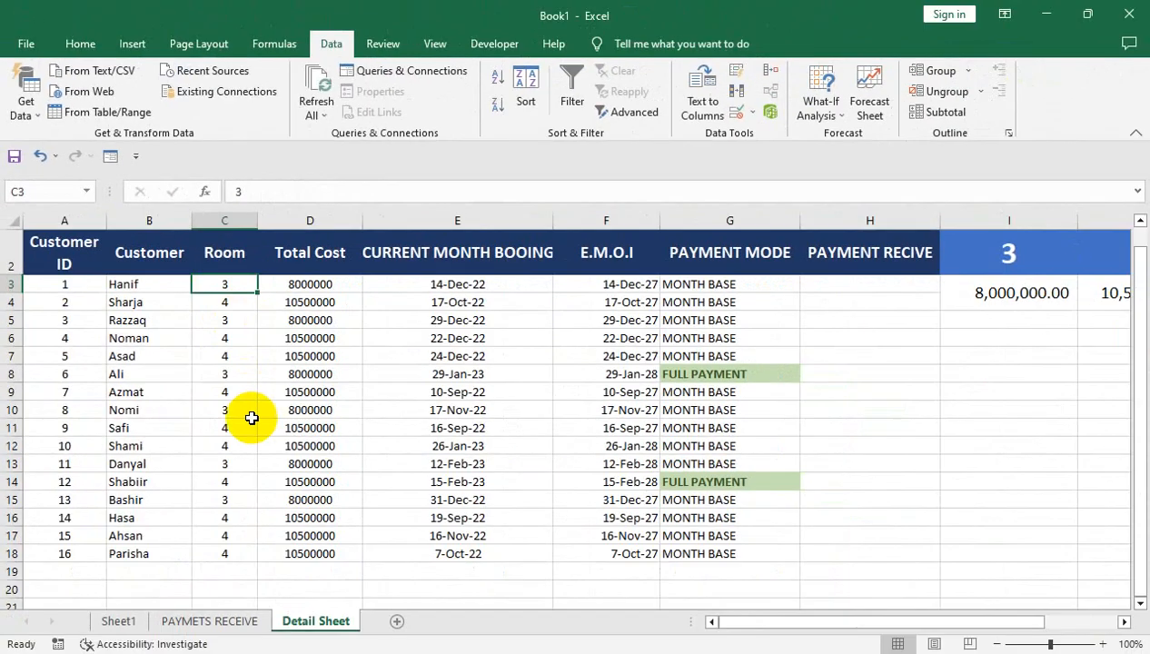
pyautogui.click(210, 621)
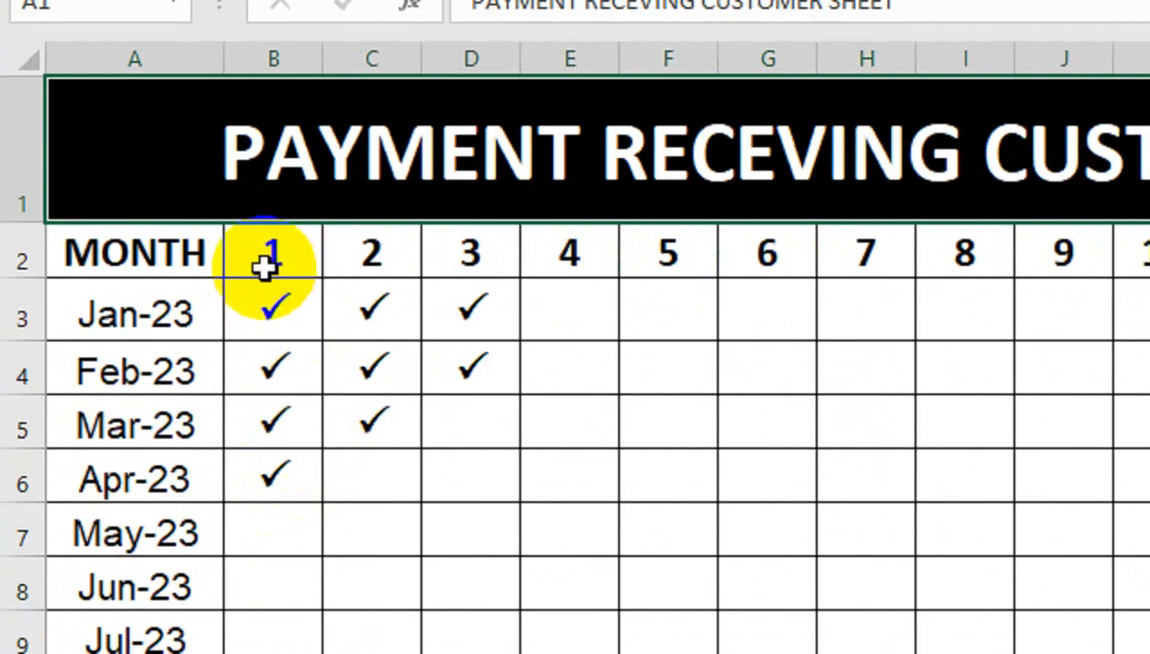
# Try the trial calculation =R3*4 in R4 for four monthly payments and clear the cell again.
pyautogui.click(849, 359)
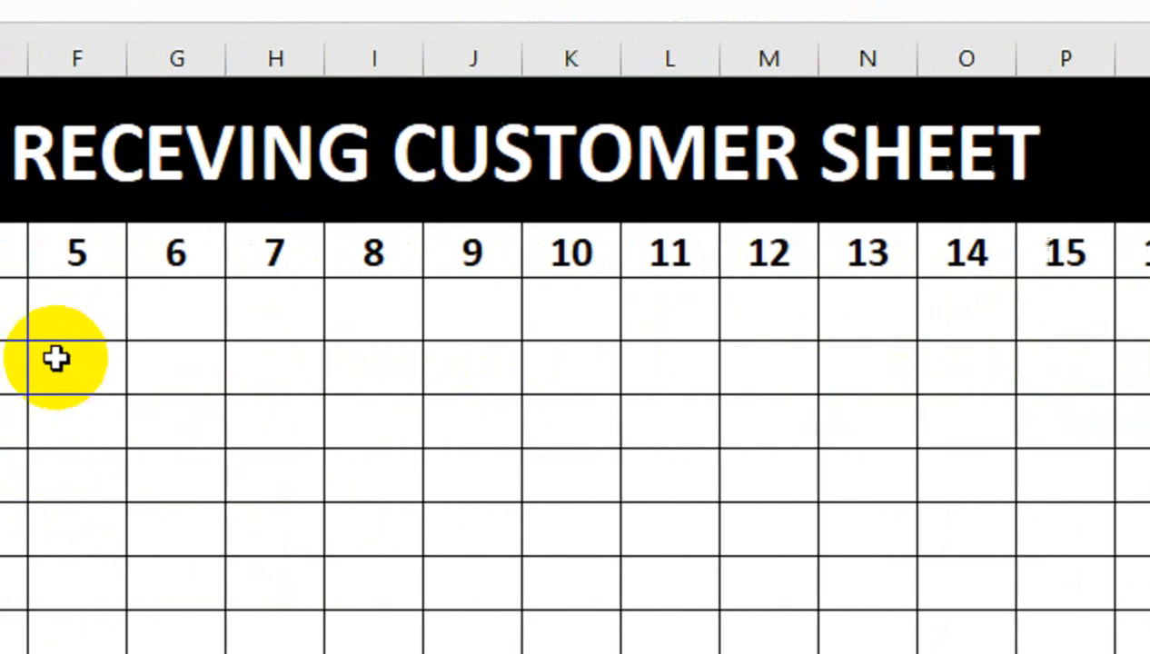
pyautogui.click(282, 249)
pyautogui.write('=')
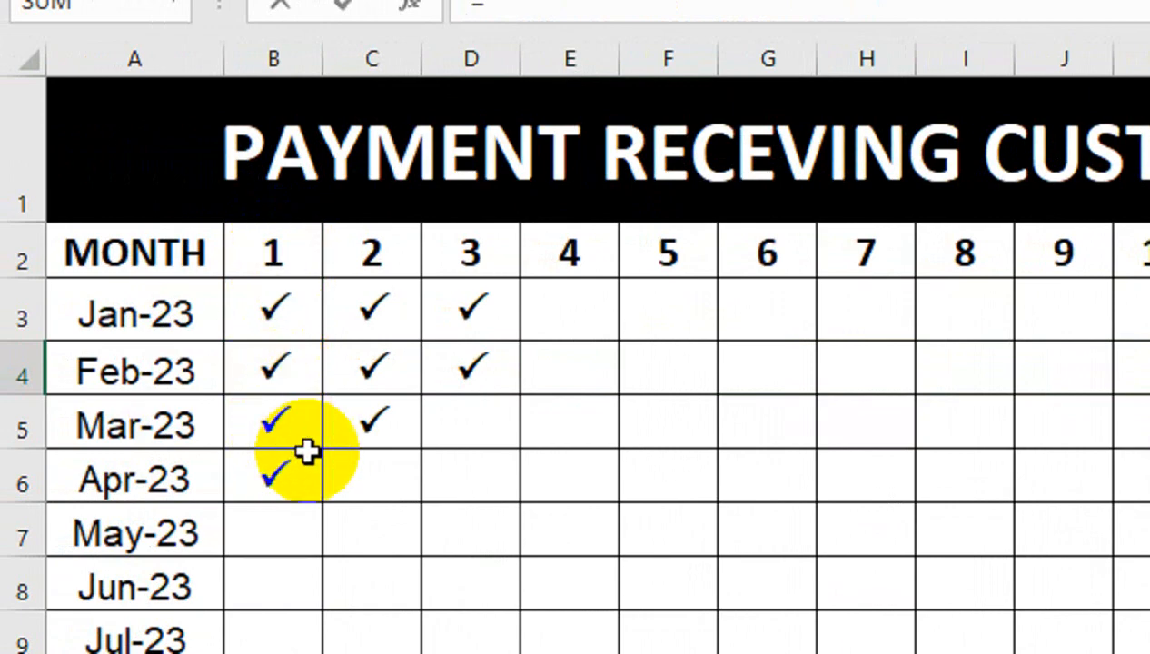
pyautogui.click(810, 310)
pyautogui.write('*')
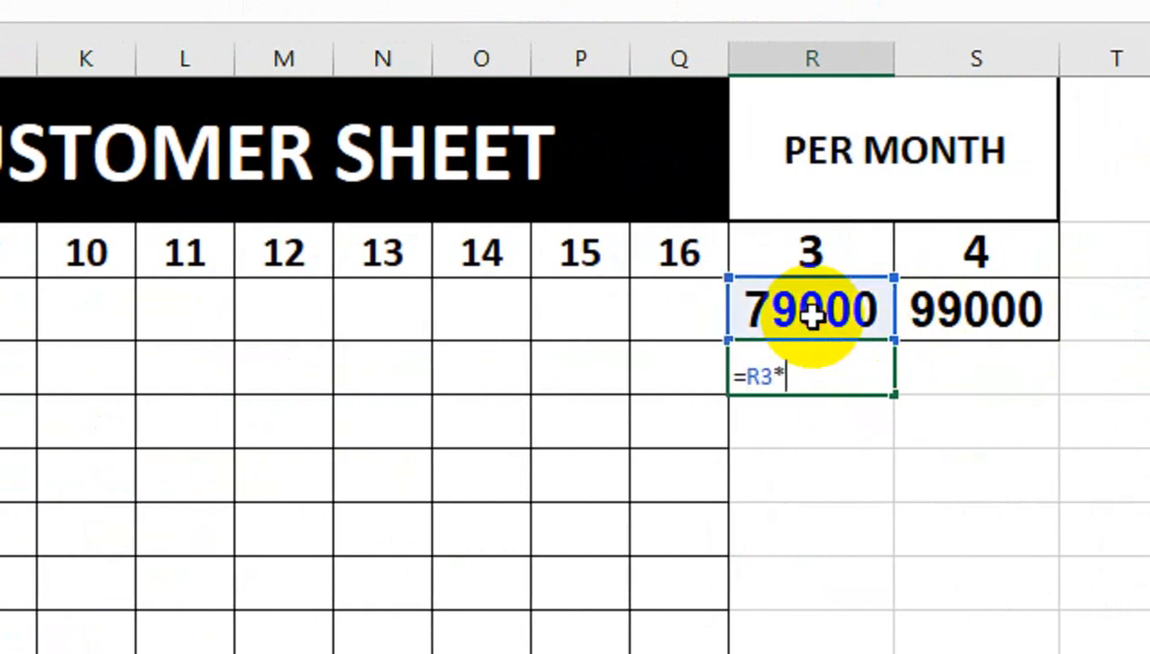
pyautogui.write('4')
pyautogui.press('Return')
pyautogui.click(834, 371)
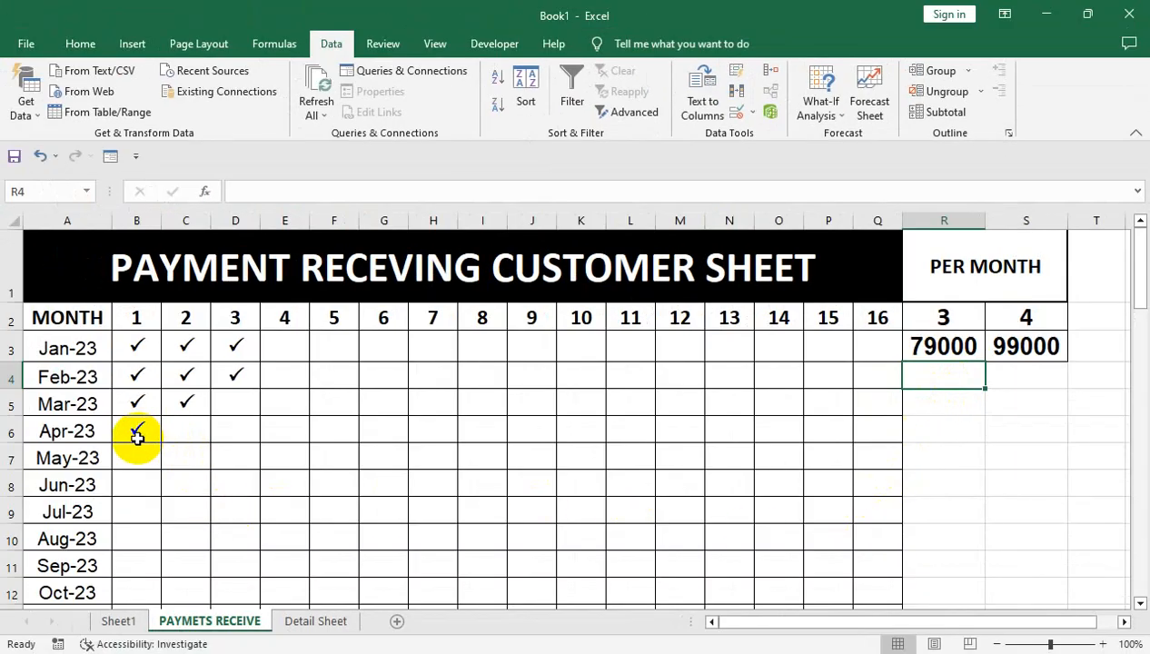
# Start a VLOOKUP formula in B63 beside the T-PAYMENT R label.
pyautogui.click(84, 430)
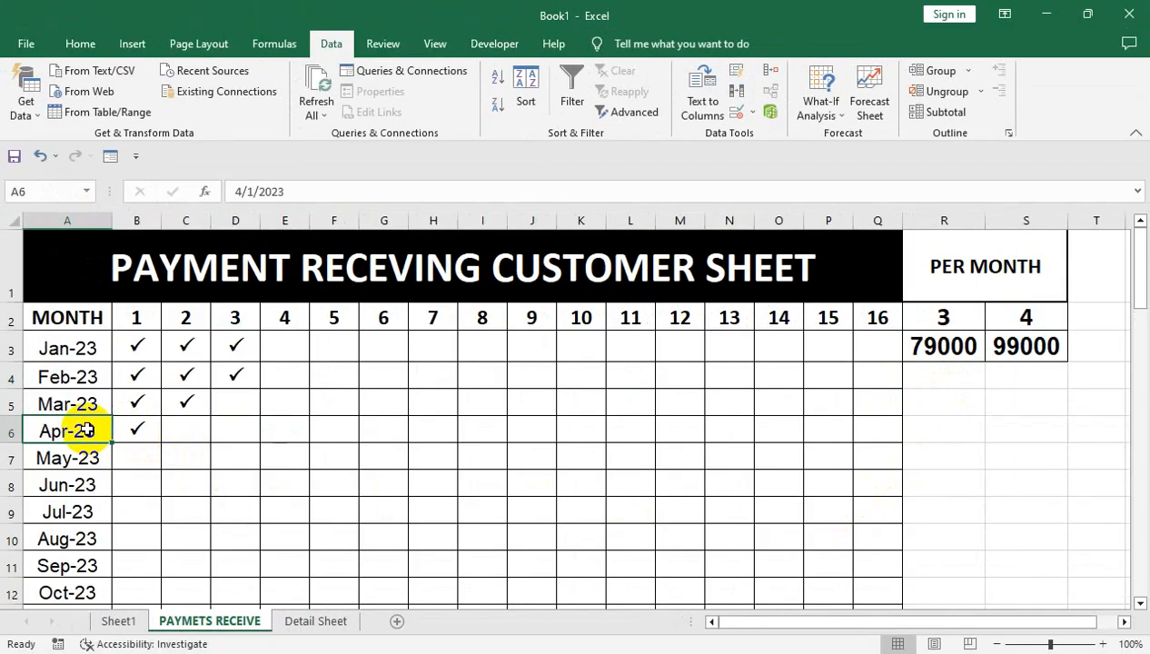
pyautogui.hotkey('ctrl', 'Down')
pyautogui.press('Right')
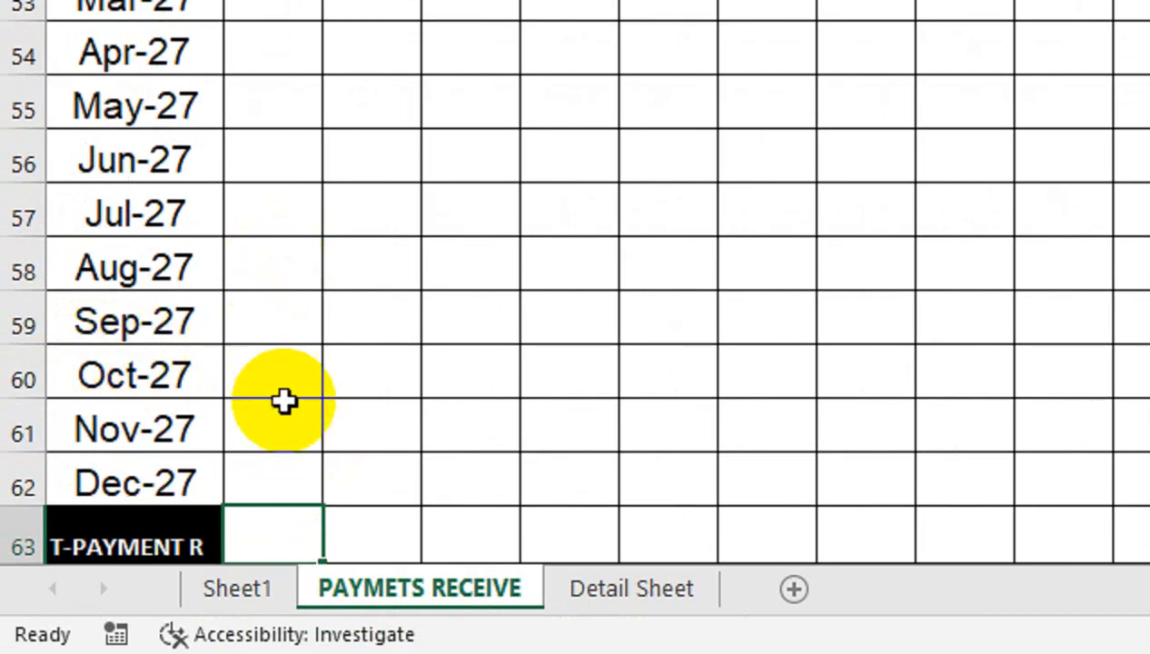
pyautogui.write('=VL')
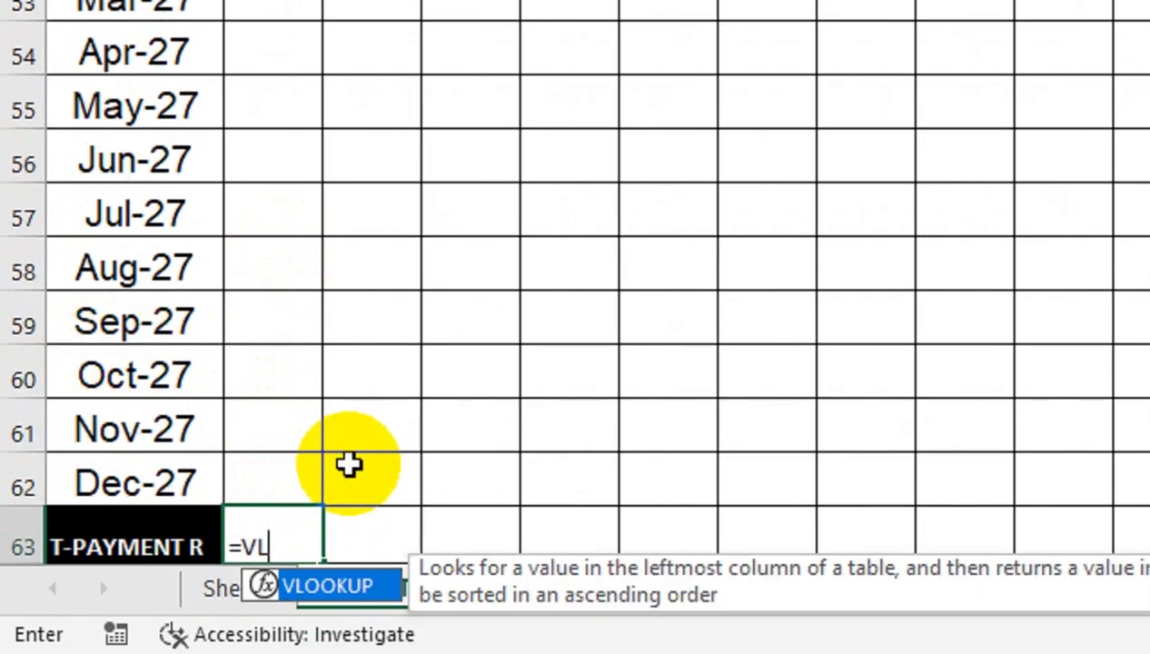
pyautogui.press('Tab')
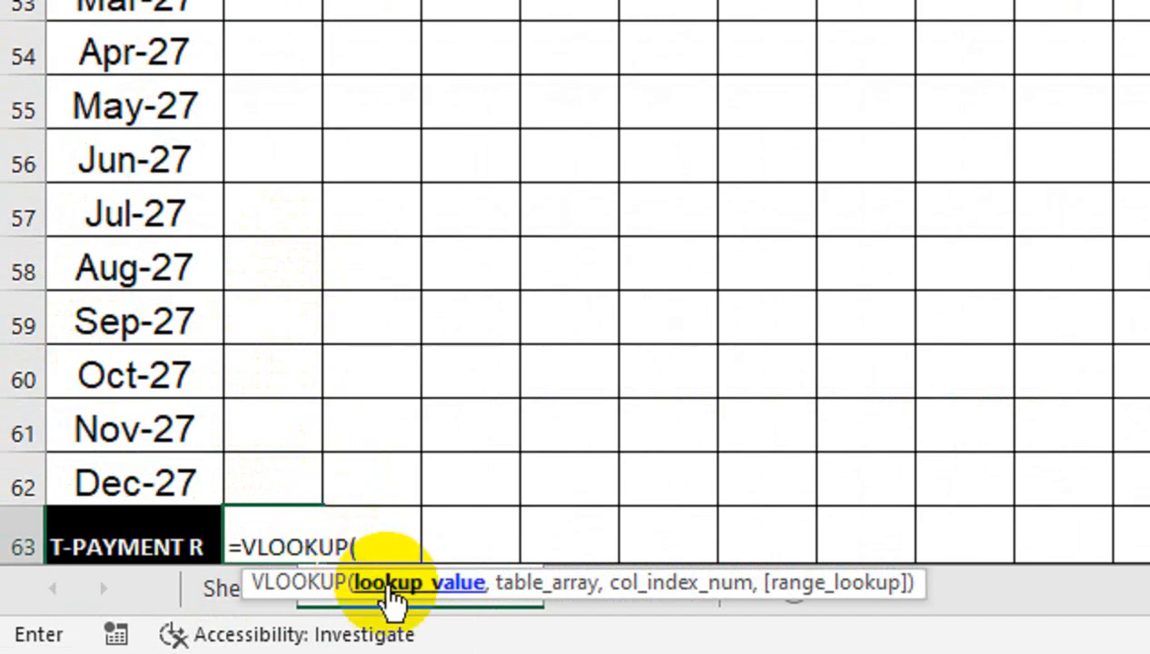
# Use the customer number header in B2 as the VLOOKUP's lookup value, locking its row as B$2.
pyautogui.scroll(15, 467, 457)
pyautogui.click(277, 102)
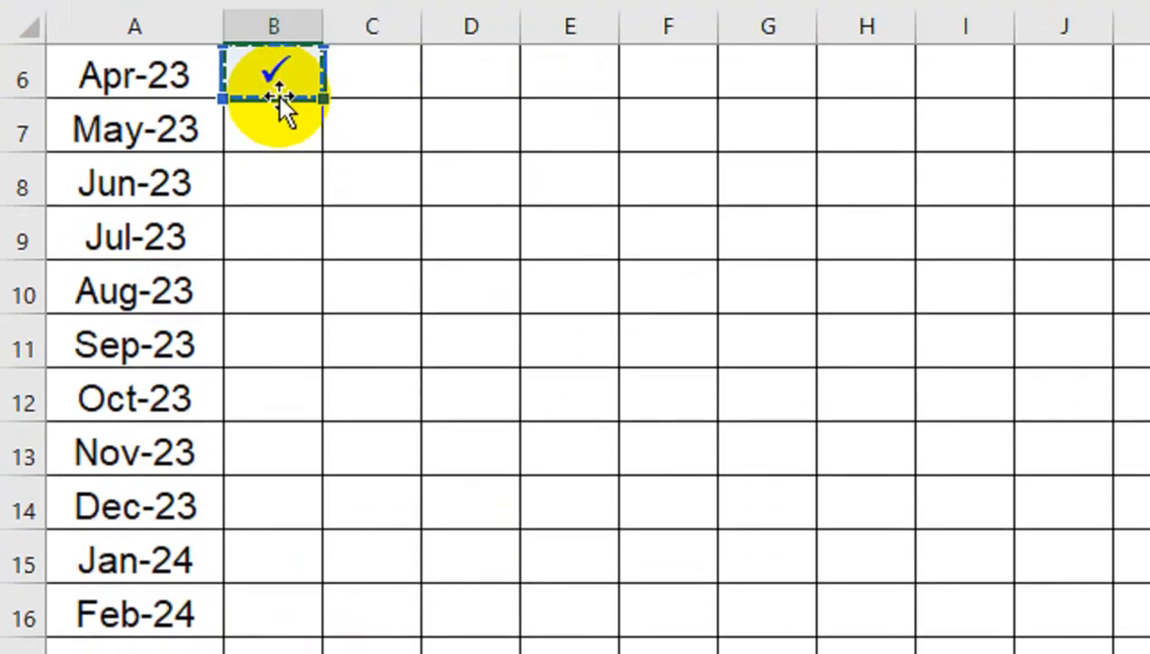
pyautogui.scroll(2, 287, 180)
pyautogui.click(277, 163)
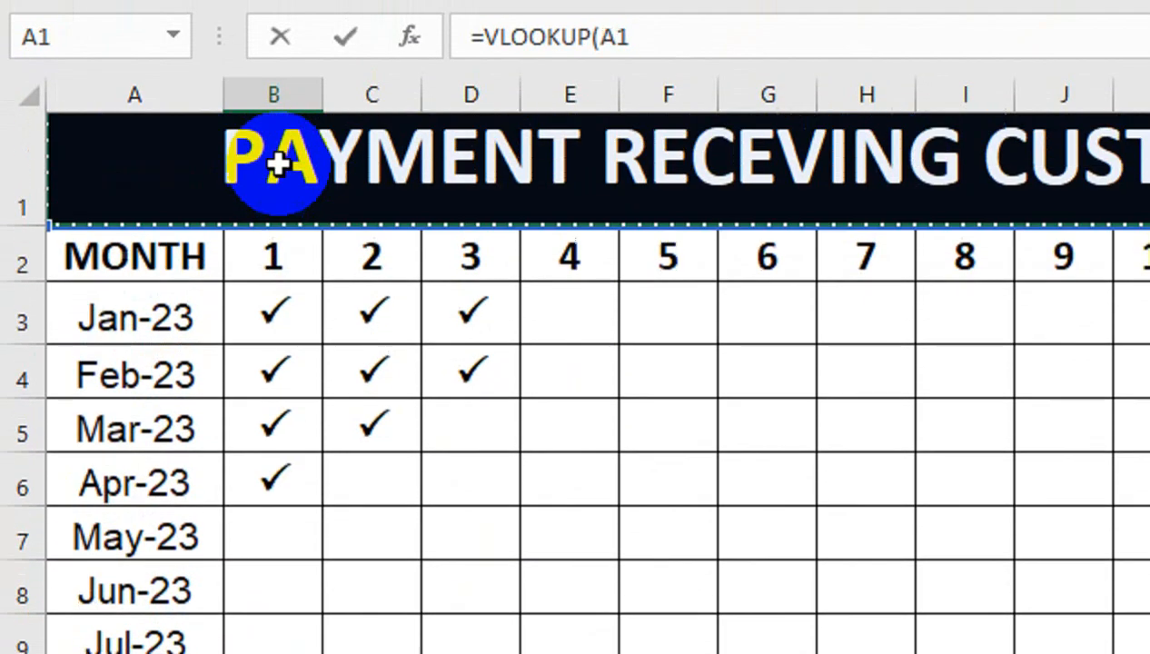
pyautogui.press('Down')
pyautogui.press('Down')
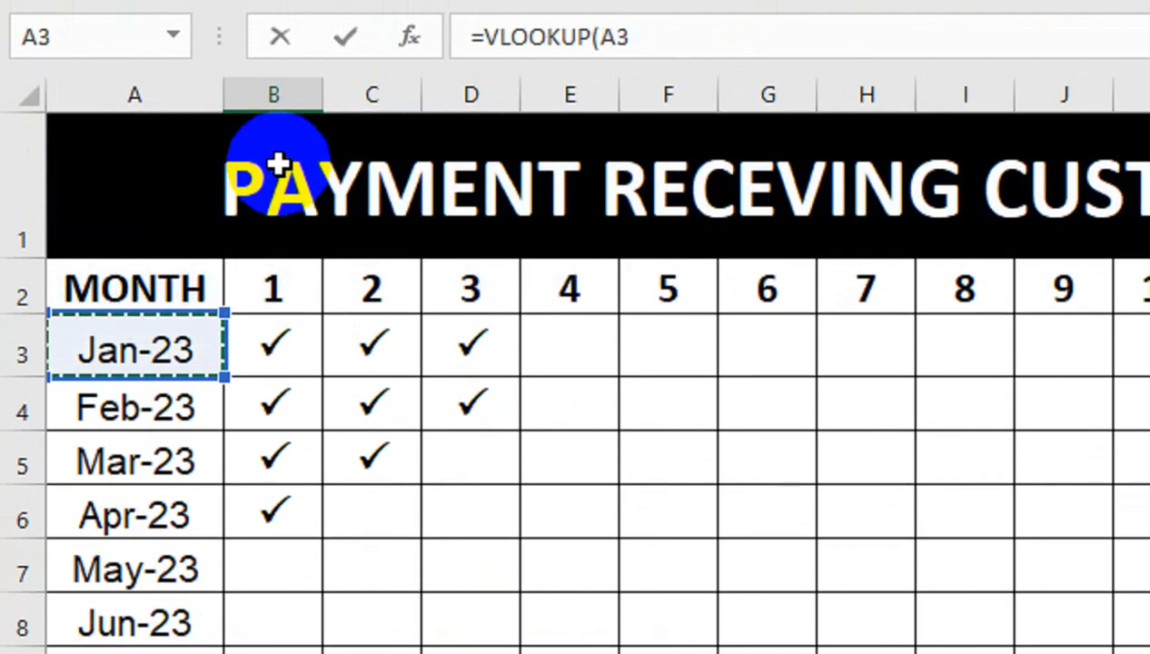
pyautogui.press('Up')
pyautogui.press('Right')
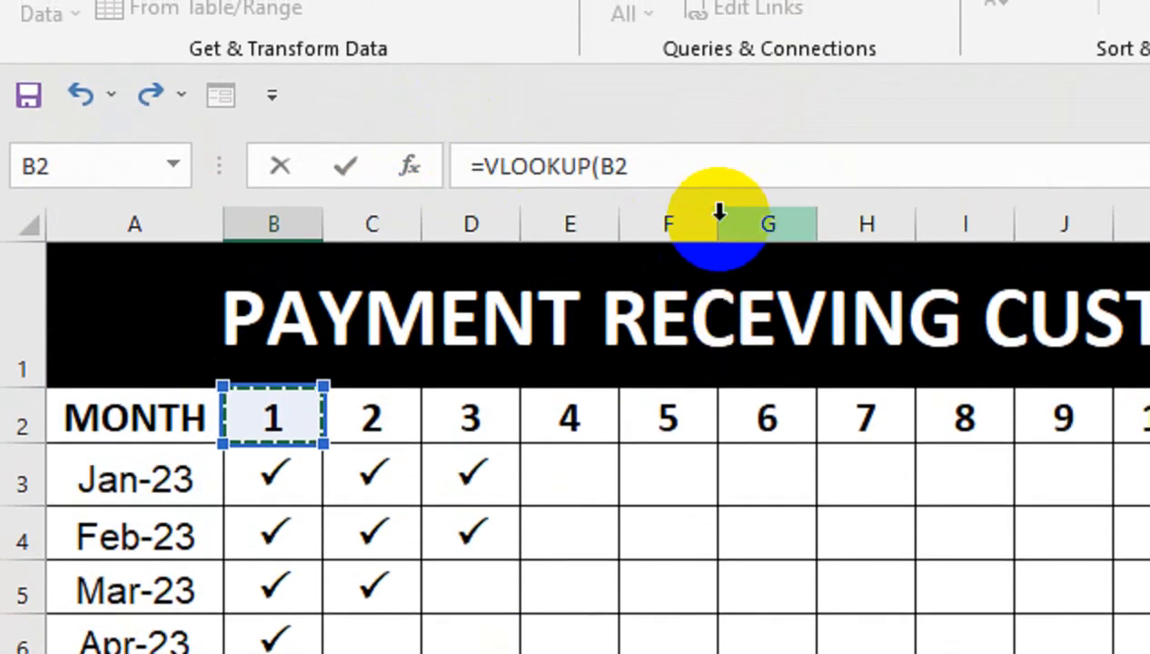
pyautogui.press('F4')
pyautogui.press('F4')
pyautogui.scroll(-18, 717, 114)
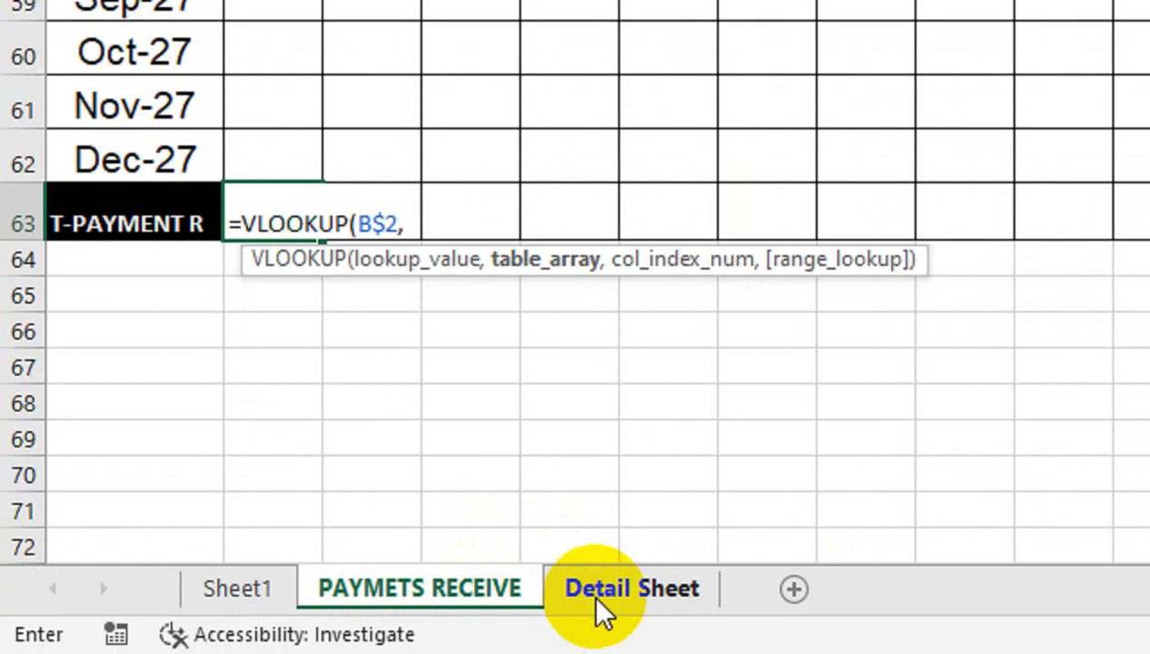
# Set the VLOOKUP's table array to A3:C18 on Detail Sheet, locked as $A$3:$C$18.
pyautogui.click(595, 601)
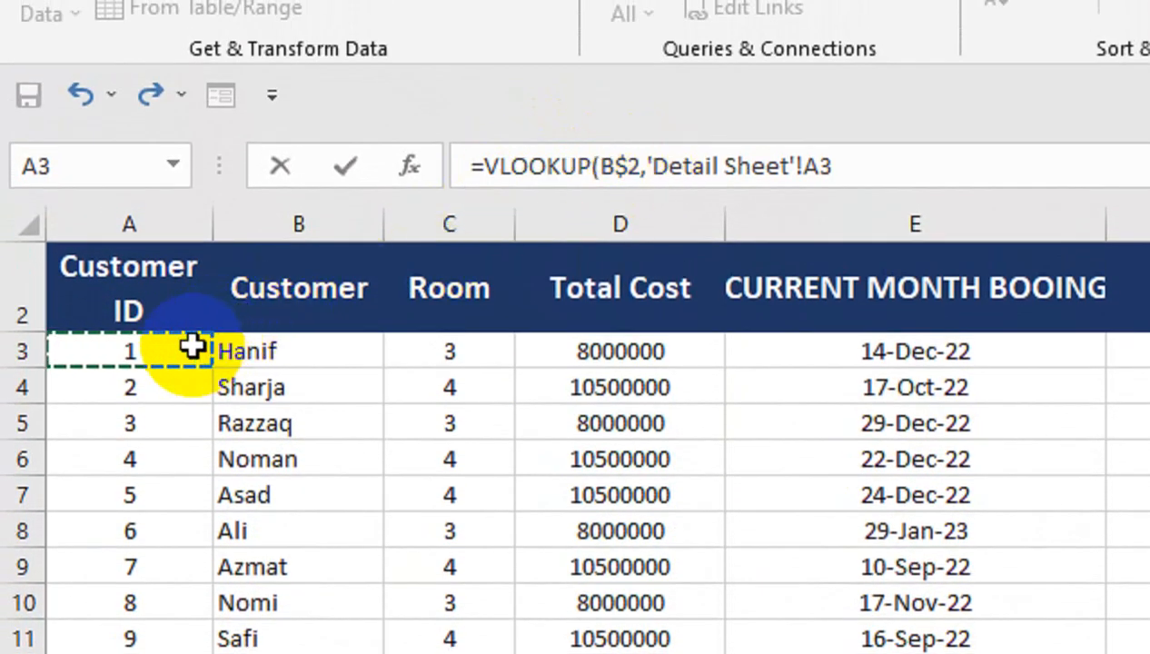
pyautogui.moveTo(191, 346); pyautogui.dragTo(458, 474)
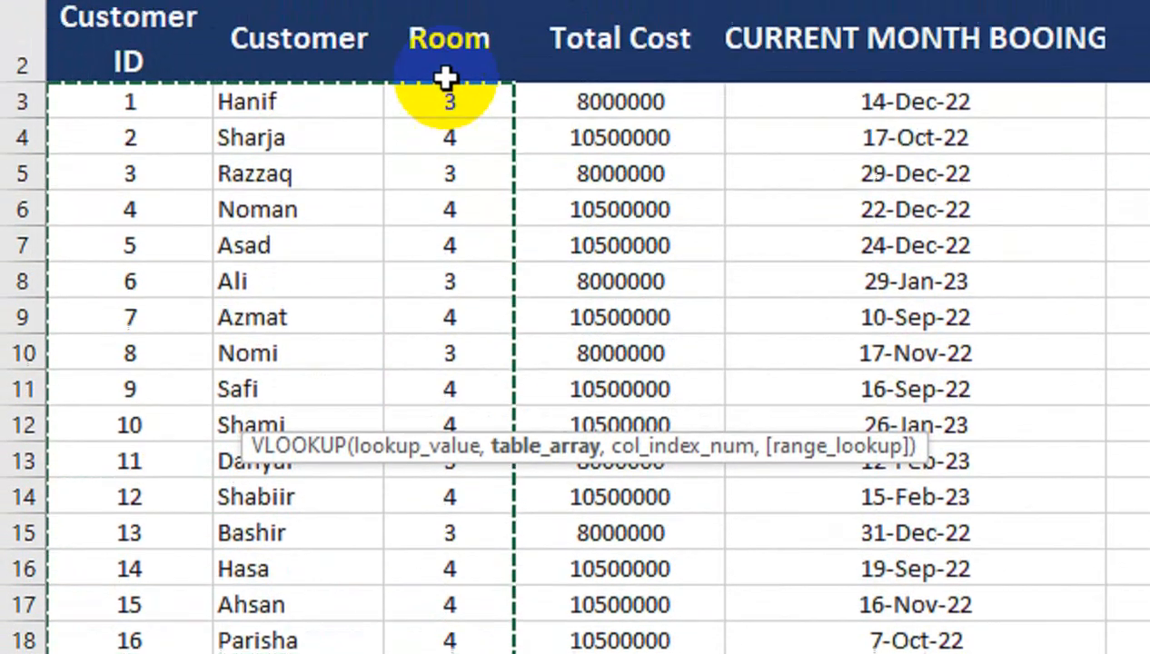
pyautogui.press('F4')
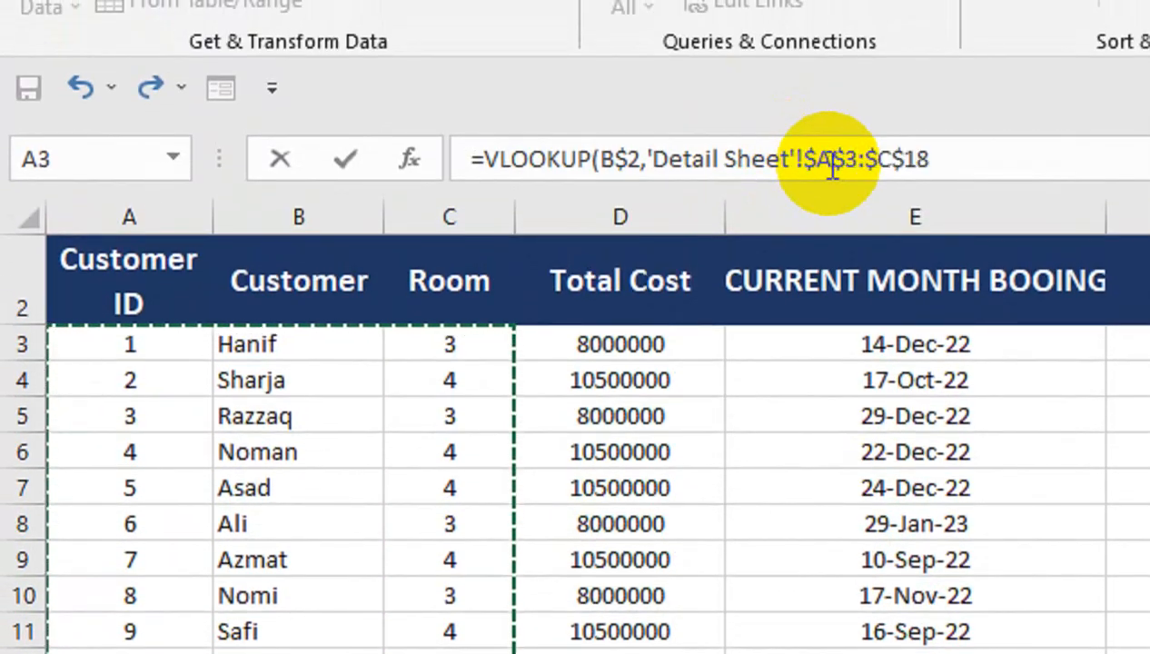
pyautogui.write(',')
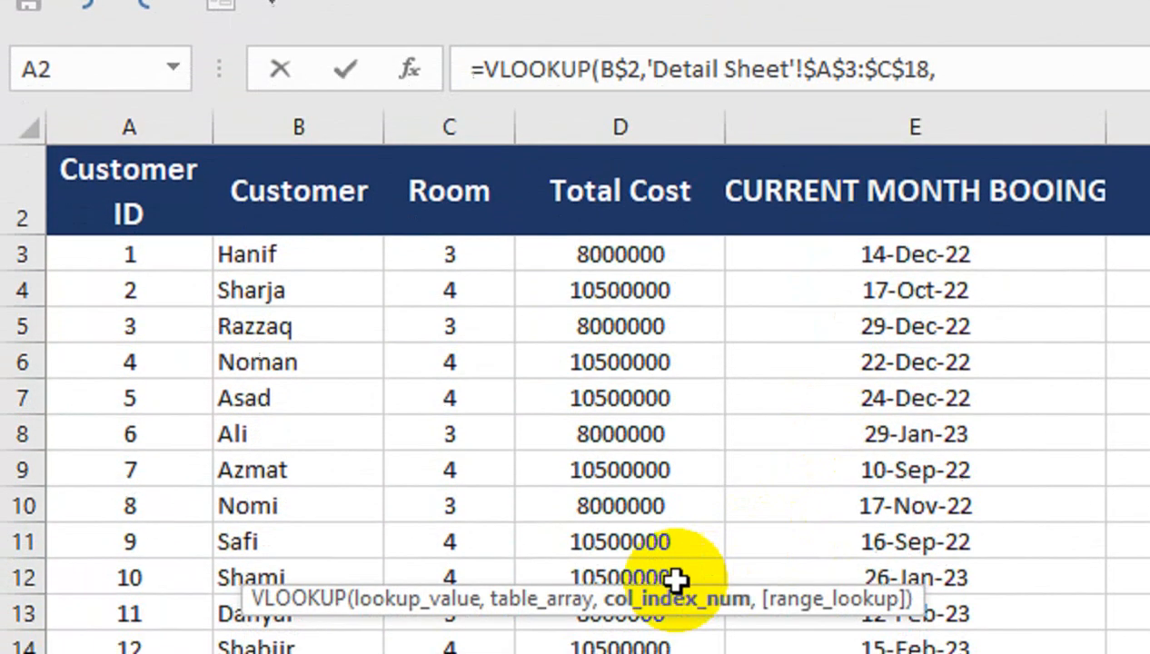
# Complete the VLOOKUP with column index 3 for Room and FALSE for an exact match, and enter it in B63.
pyautogui.write(',')
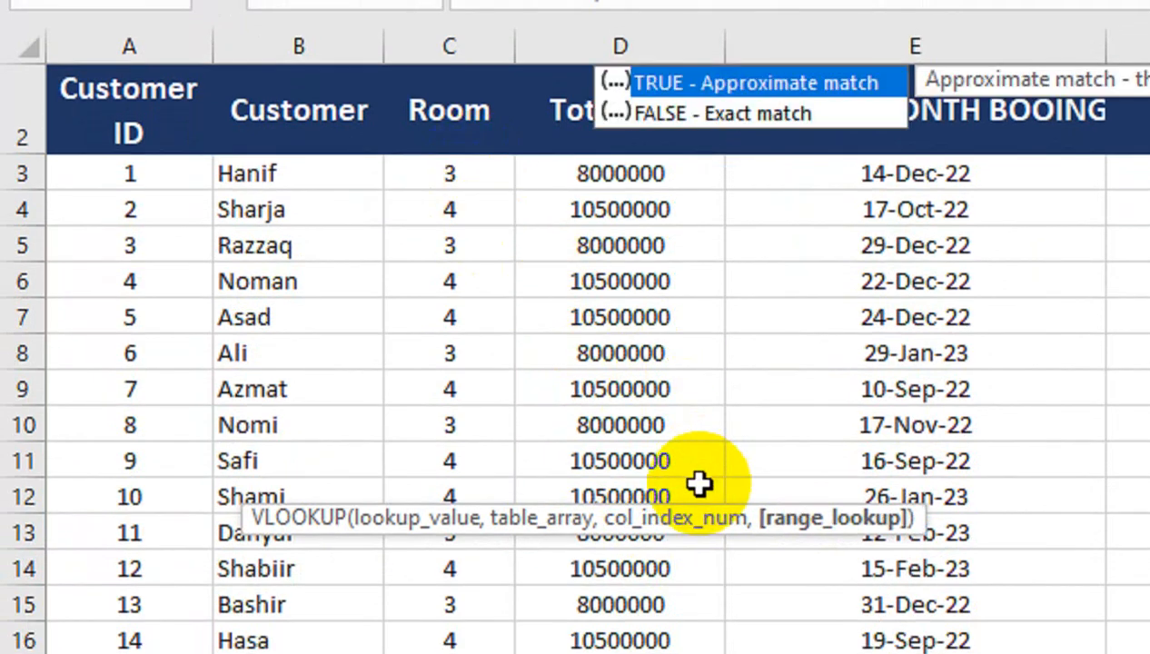
pyautogui.press('BackSpace')
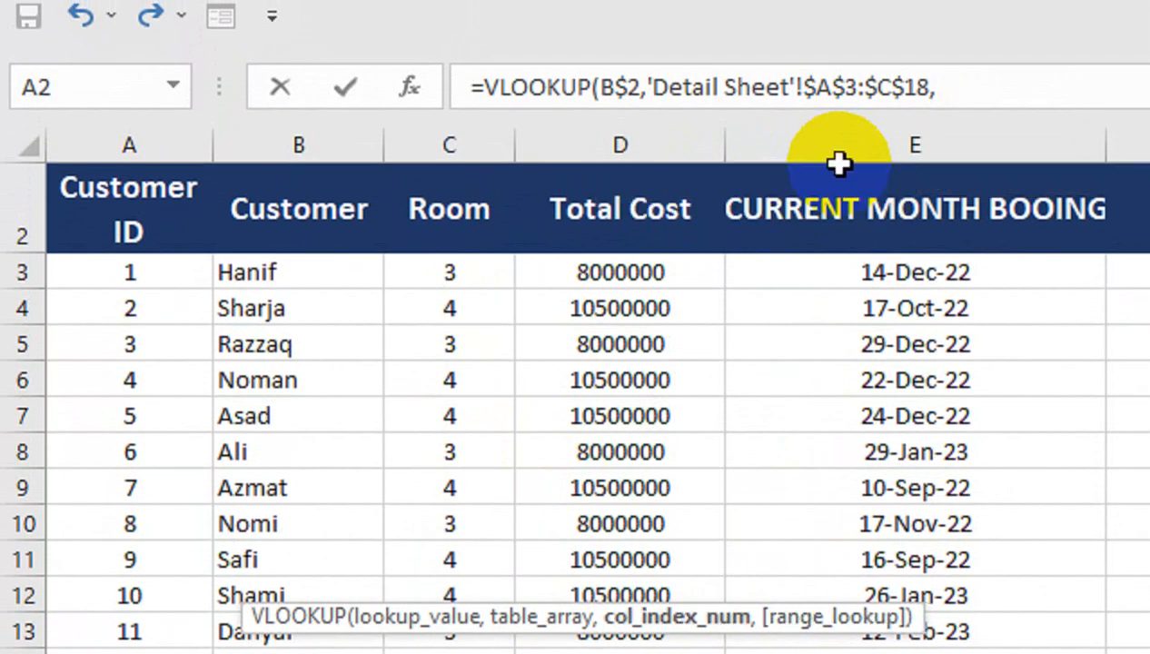
pyautogui.write(',')
pyautogui.press('Down')
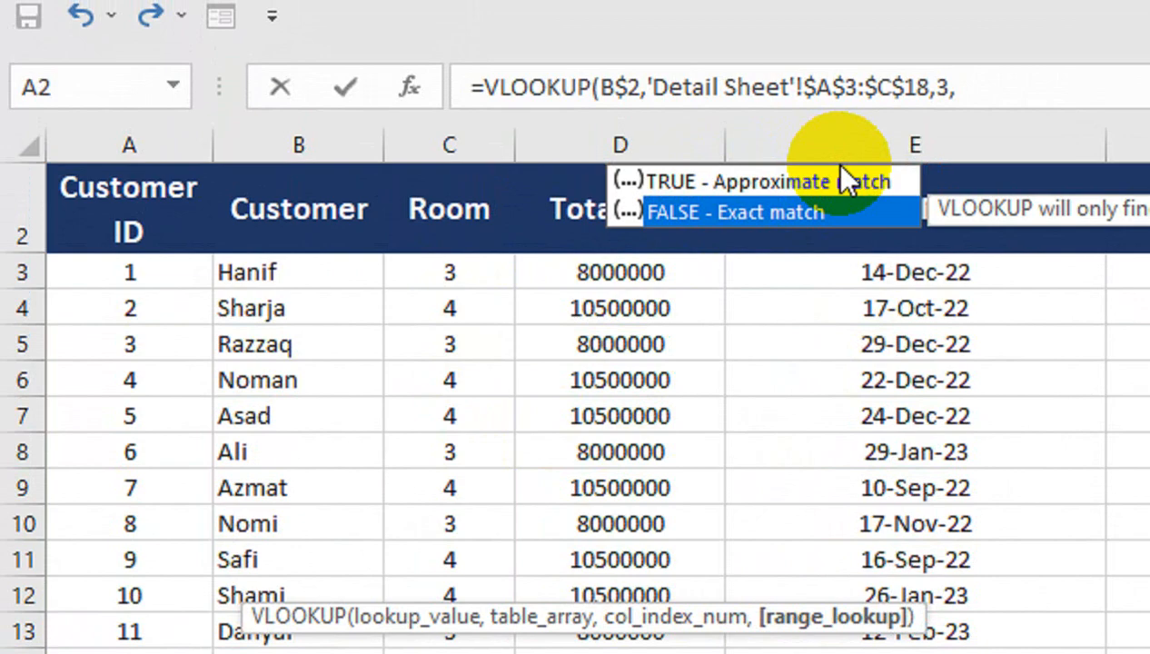
pyautogui.press('Tab')
pyautogui.write(')')
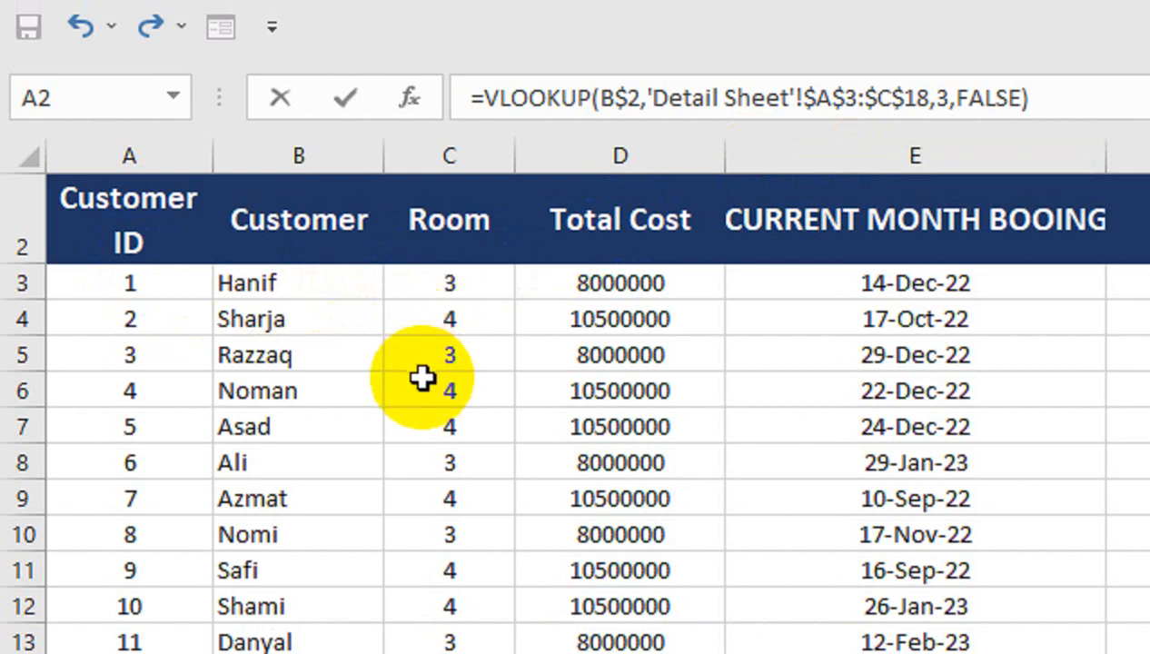
pyautogui.press('Return')
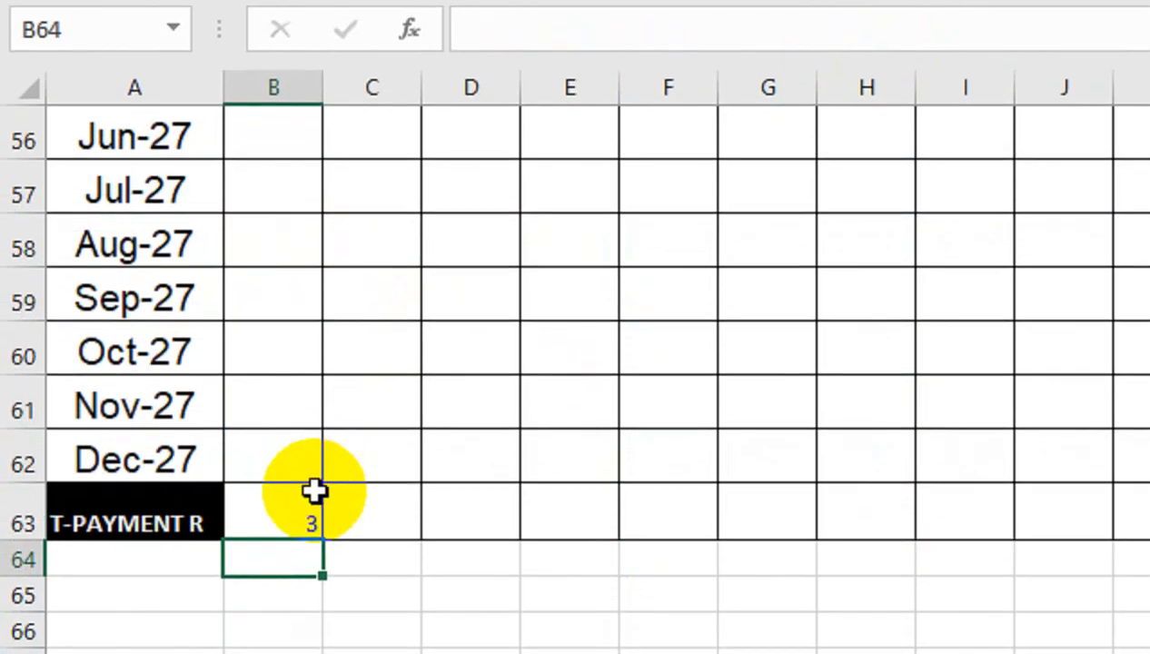
# Center B63 horizontally and vertically and make it bold.
pyautogui.click(313, 490)
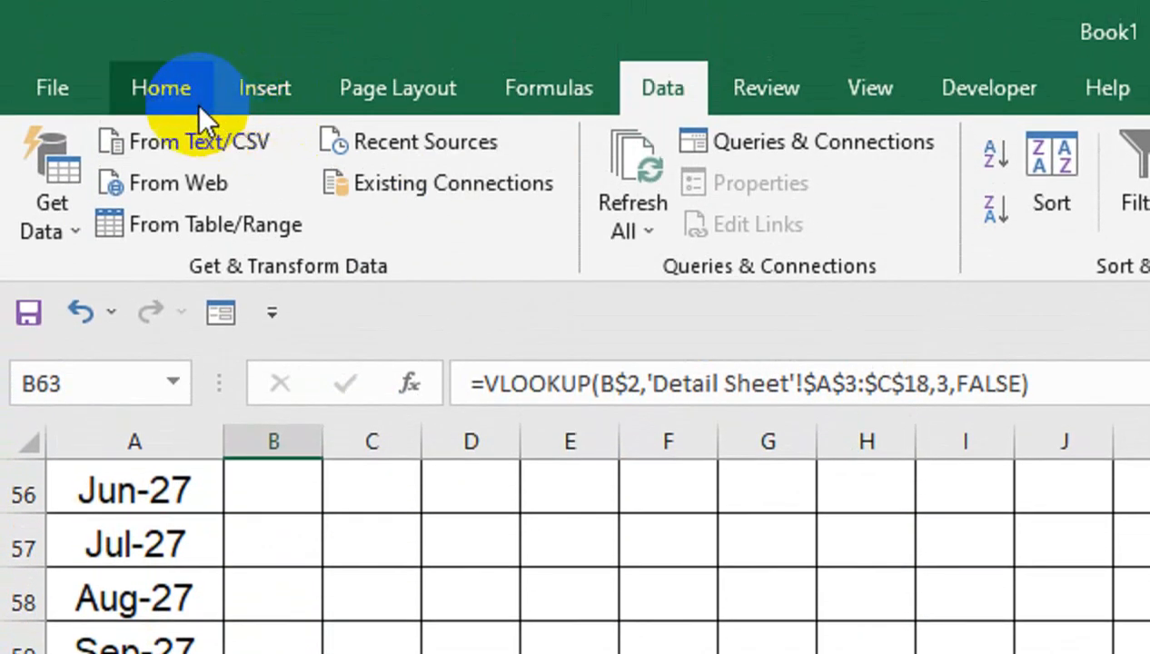
pyautogui.click(196, 103)
pyautogui.click(661, 214)
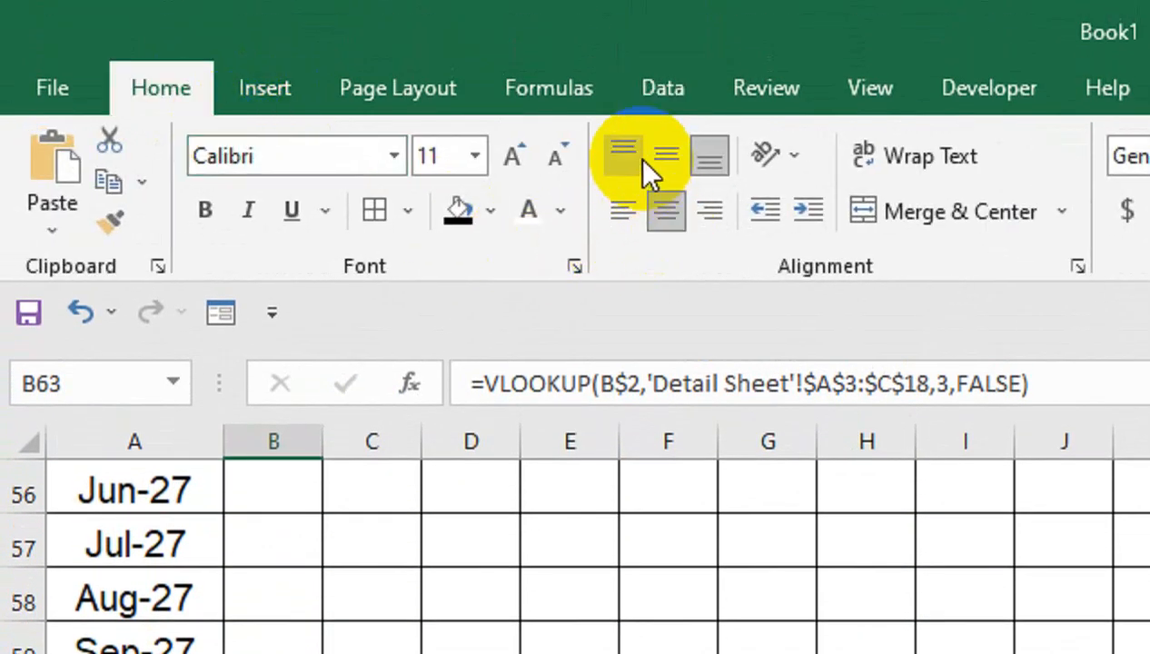
pyautogui.click(664, 157)
pyautogui.click(207, 209)
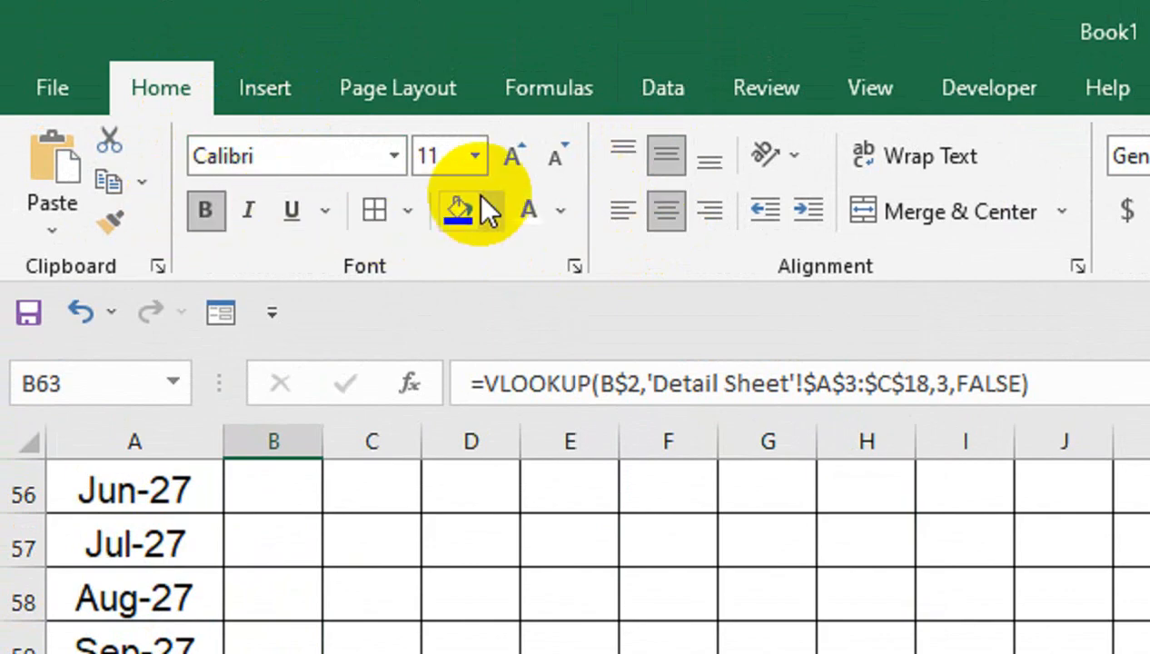
# Set the font of B63 to Arial and its size to 16.
pyautogui.click(402, 154)
pyautogui.scroll(-3, 282, 636)
pyautogui.click(272, 582)
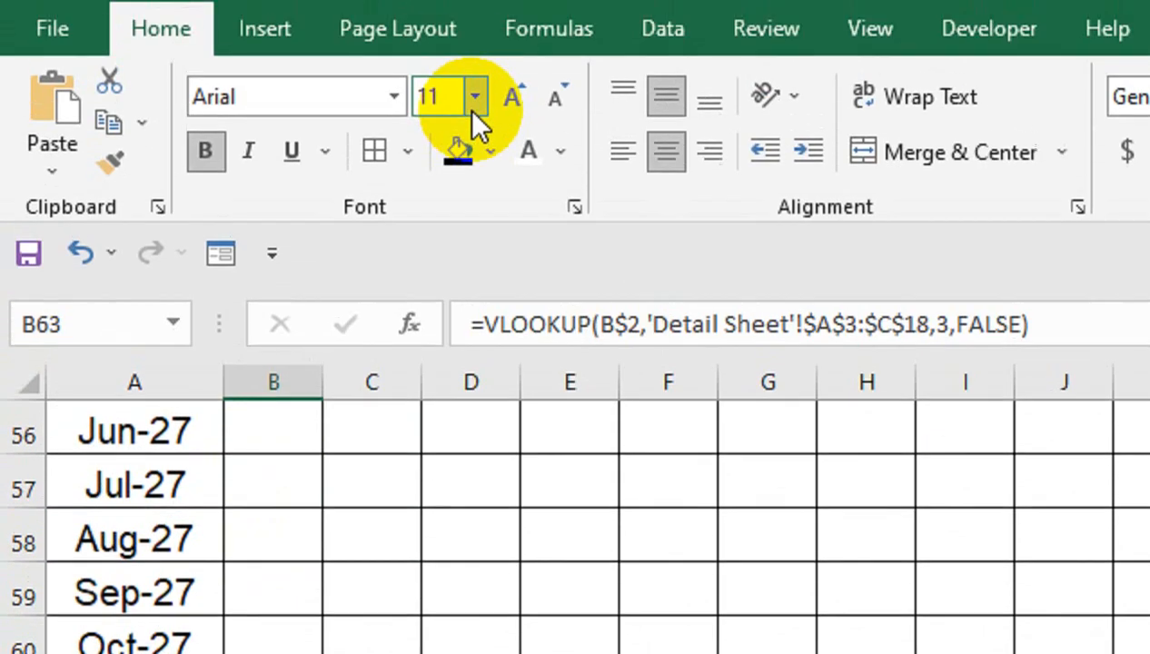
pyautogui.click(511, 96)
pyautogui.click(511, 96)
pyautogui.click(511, 96)
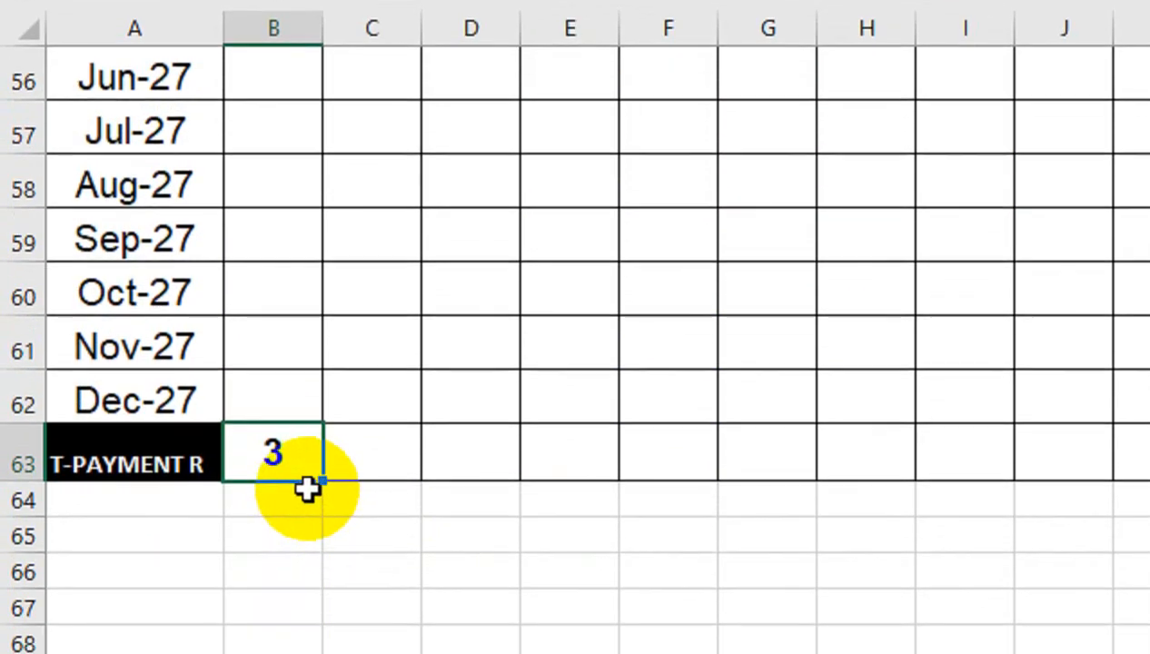
# Try filling the VLOOKUP from B63 across to I63, and clear the copies in C63:I63.
pyautogui.moveTo(323, 477); pyautogui.dragTo(999, 386)
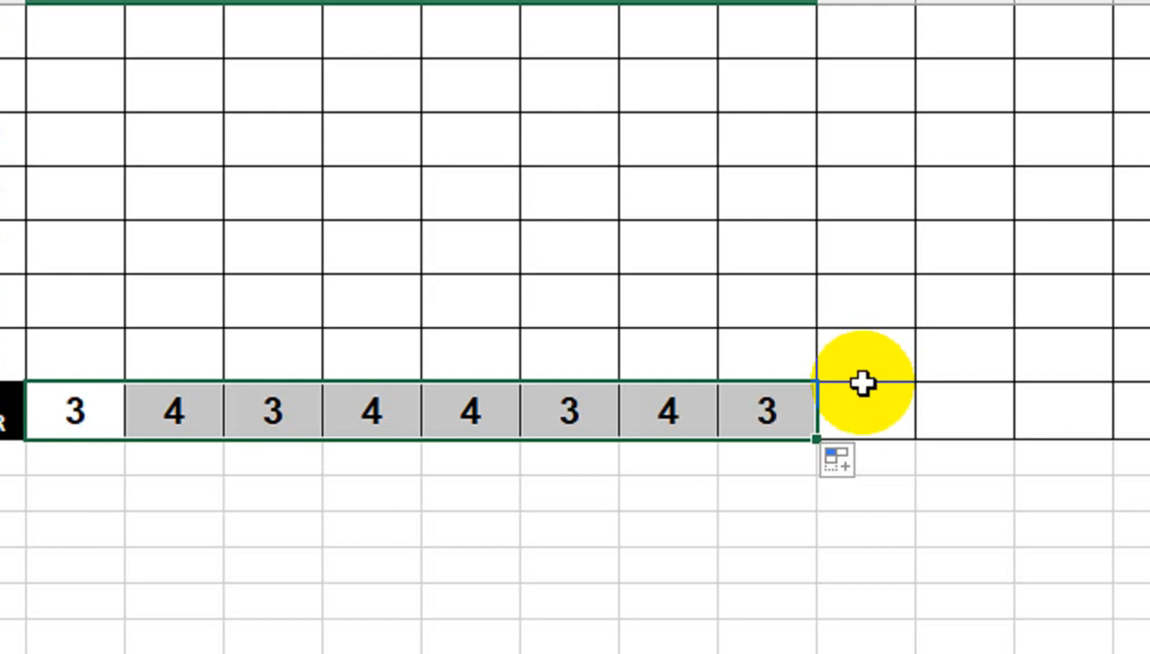
pyautogui.click(936, 122)
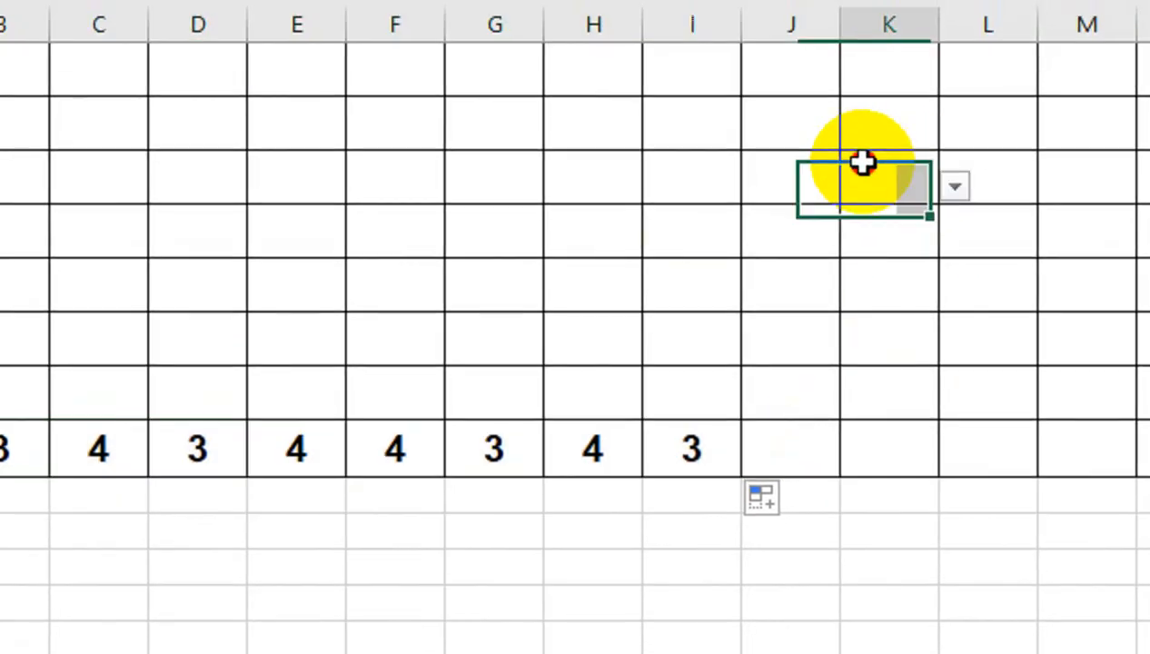
pyautogui.hotkey('ctrl', 'Up')
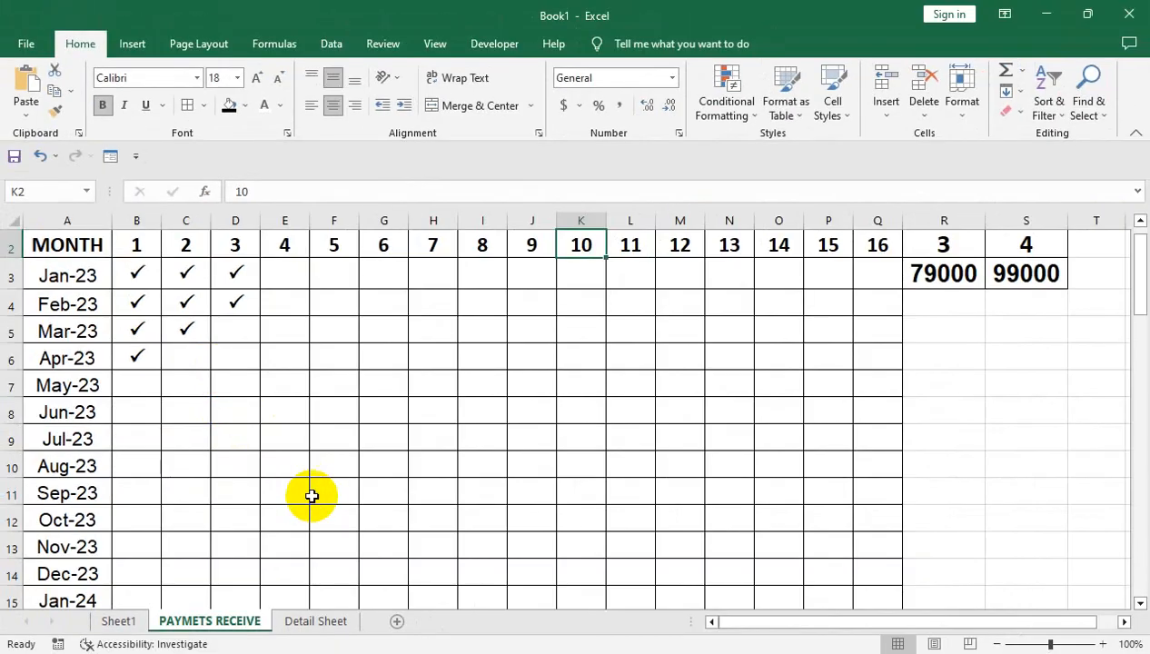
pyautogui.click(137, 404)
pyautogui.hotkey('ctrl', 'Down')
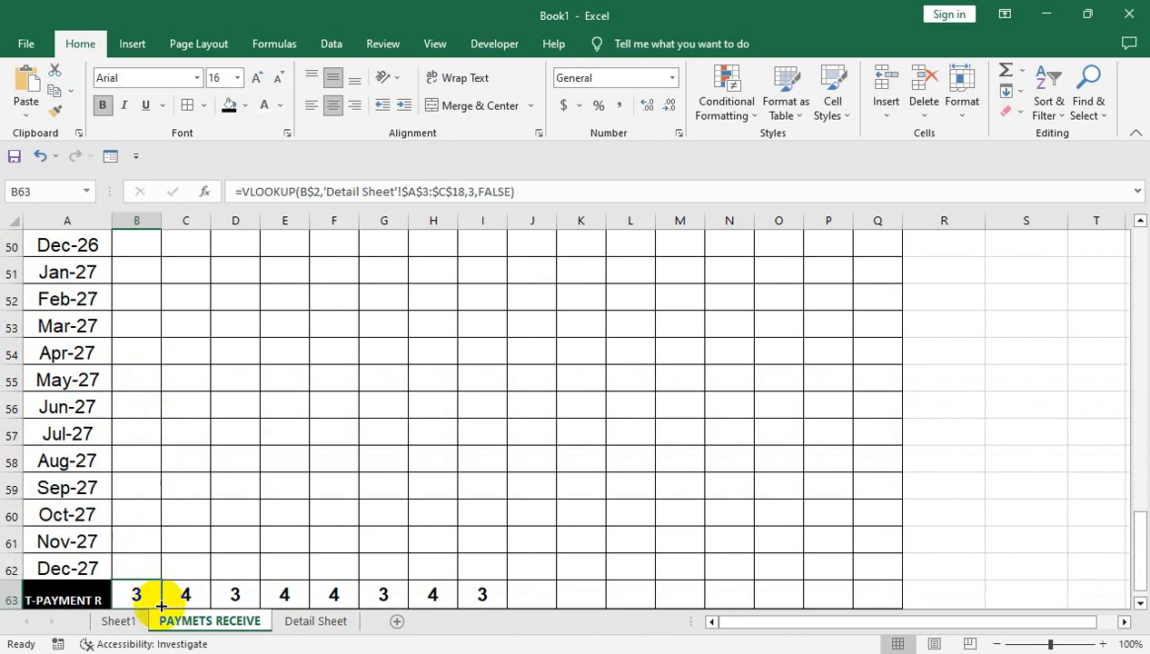
pyautogui.moveTo(470, 589); pyautogui.dragTo(194, 583)
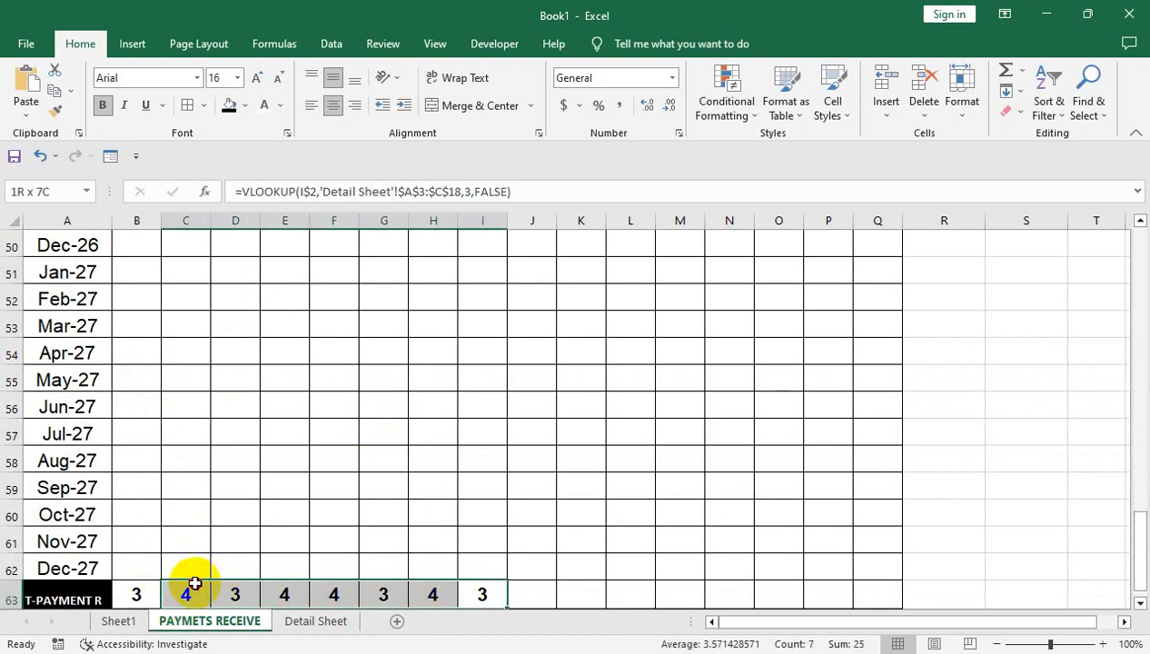
pyautogui.press('Delete')
# Wrap the VLOOKUP in B63 in an IF testing whether it equals 3, with a COUNTIF started as value_if_true.
pyautogui.click(147, 595)
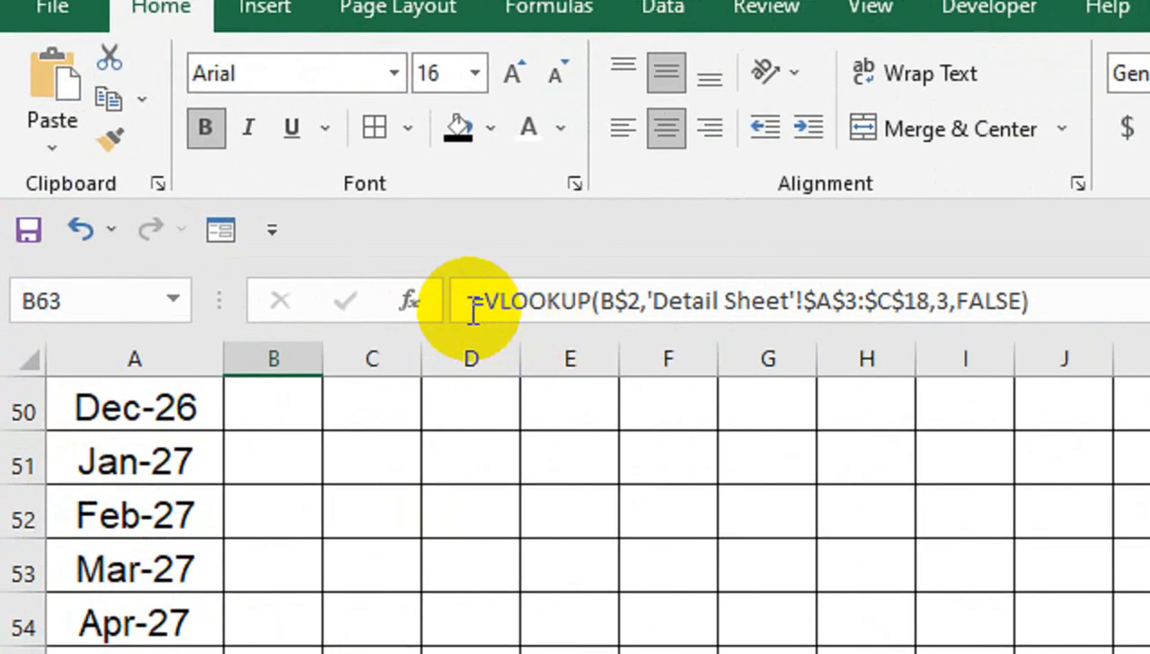
pyautogui.click(473, 307)
pyautogui.write('IF(')
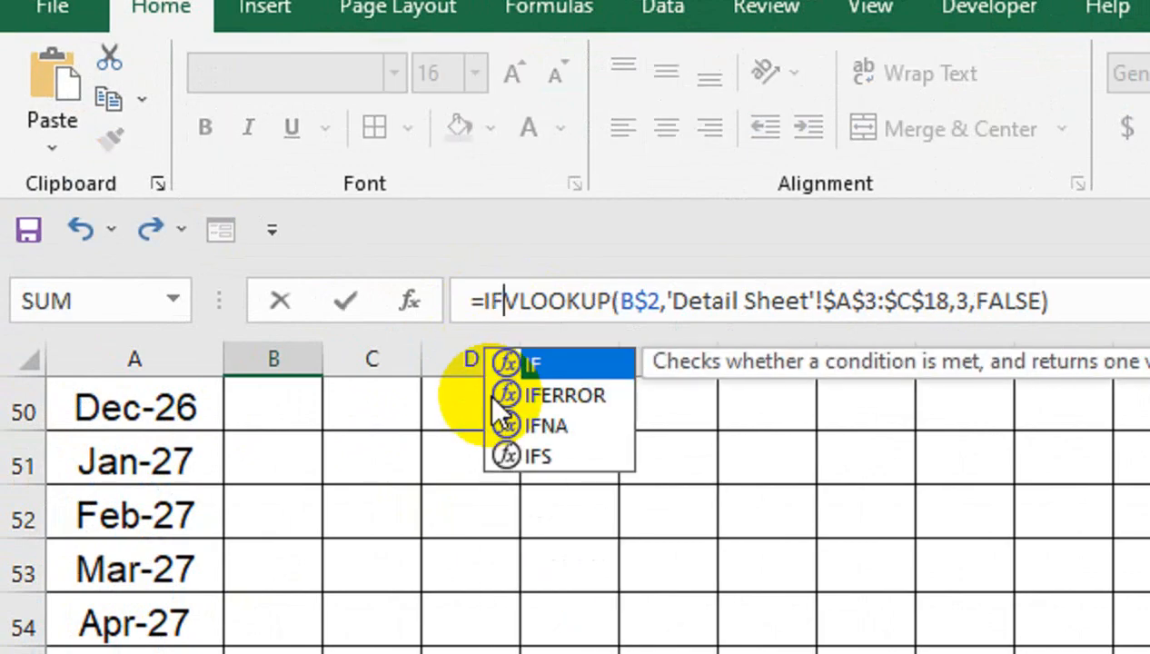
pyautogui.click(1092, 300)
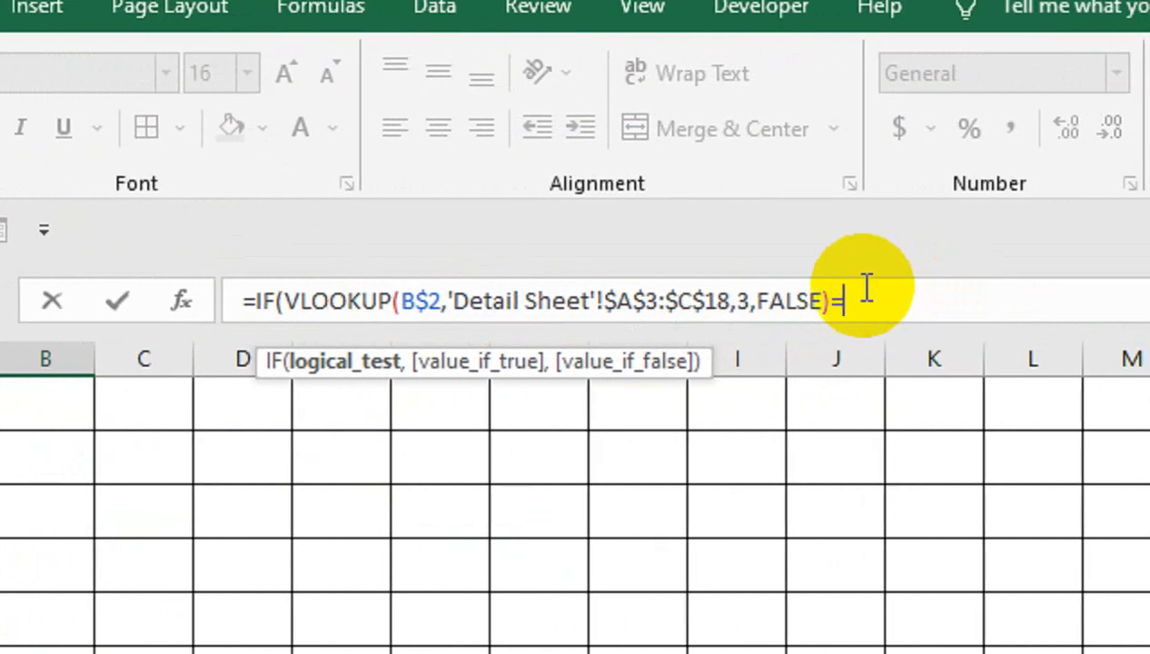
pyautogui.write('=3,COUNT')
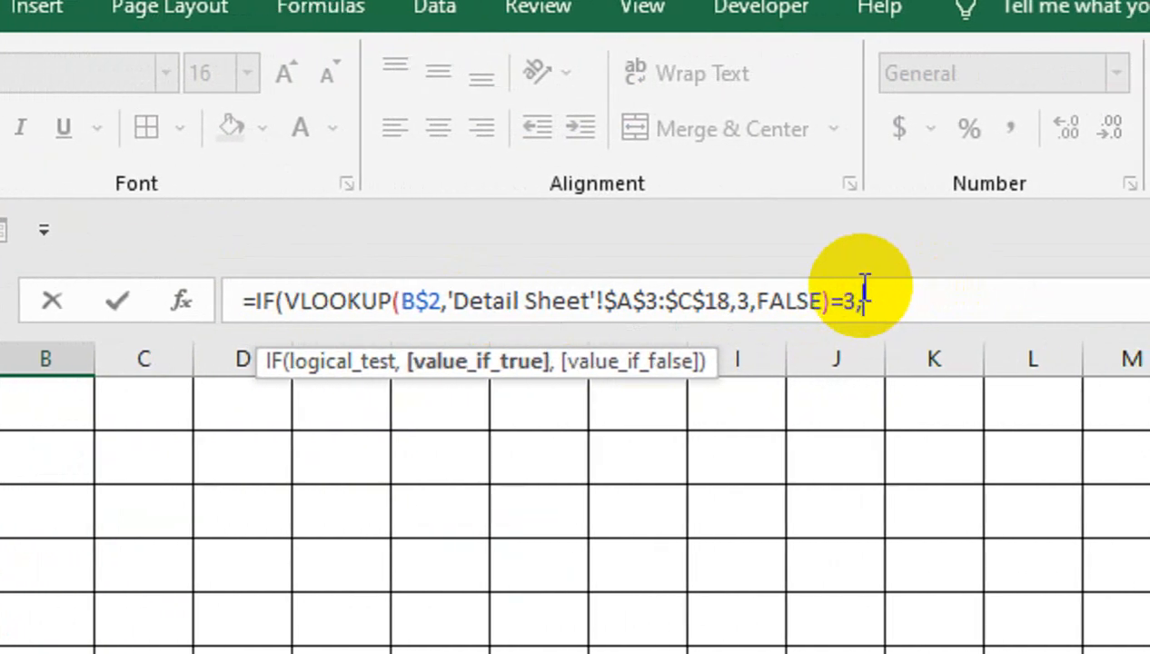
pyautogui.write('IF(')
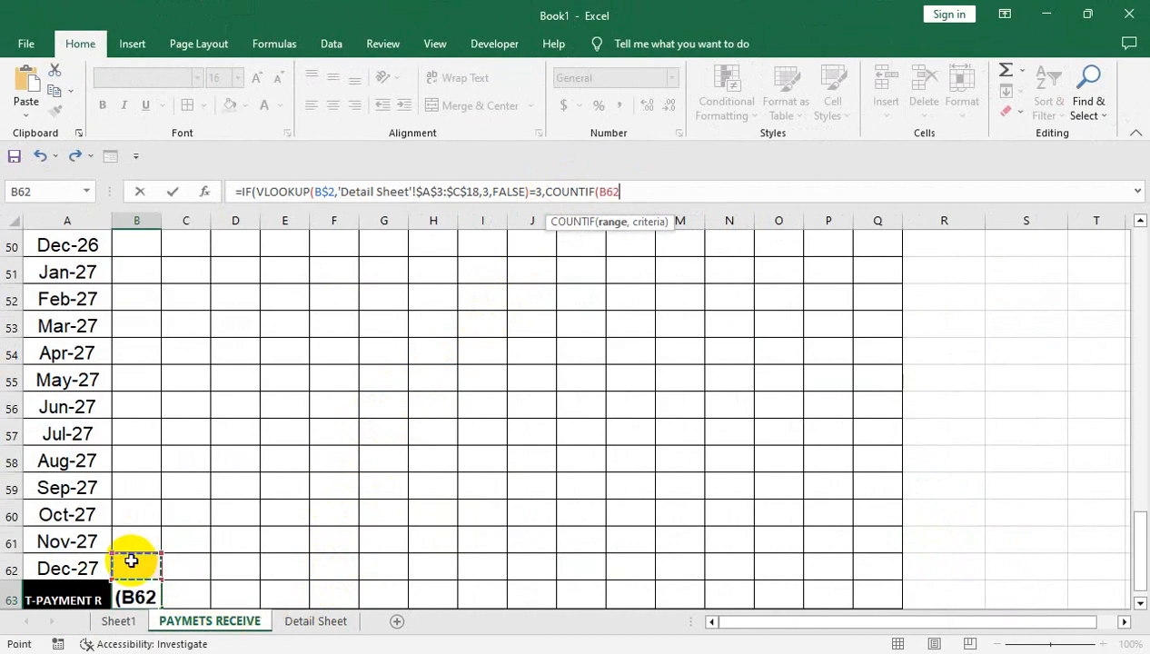
# Set the COUNTIF range to customer 1's months from Jan-23 to Dec-27, with locked rows as B$3:B$62.
pyautogui.hotkey('ctrl', 'shift', 'Up')
pyautogui.hotkey('ctrl', 'shift', 'Up')
pyautogui.hotkey('ctrl', 'shift', 'Up')
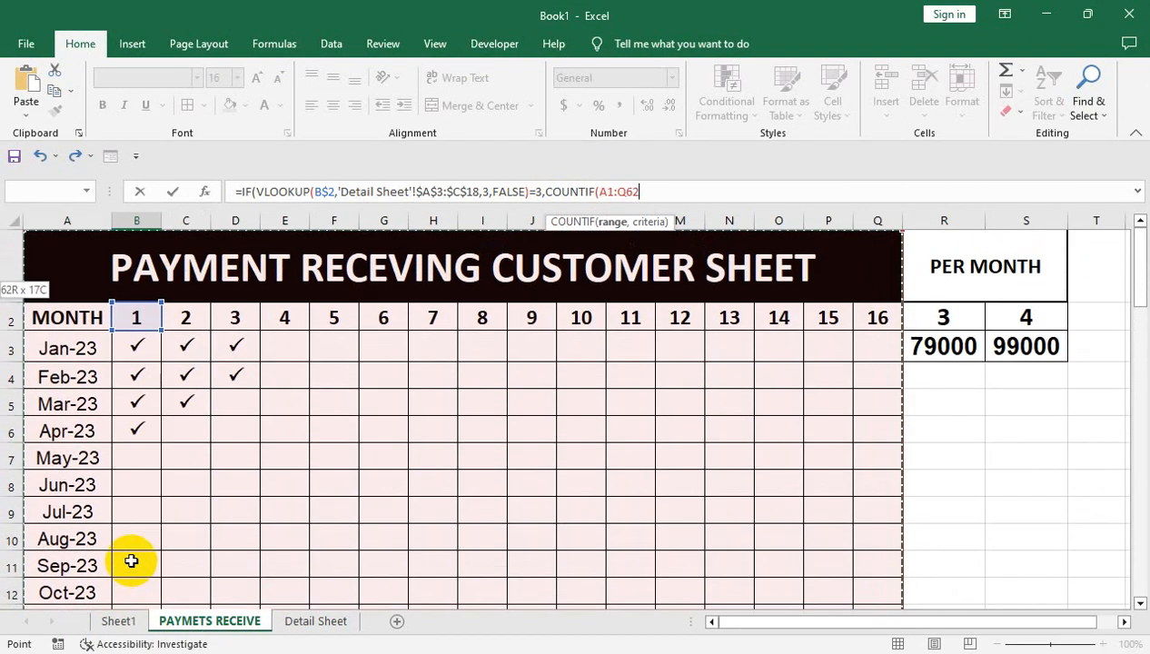
pyautogui.hotkey('shift', 'Down')
pyautogui.hotkey('shift', 'Down')
pyautogui.hotkey('shift', 'Right')
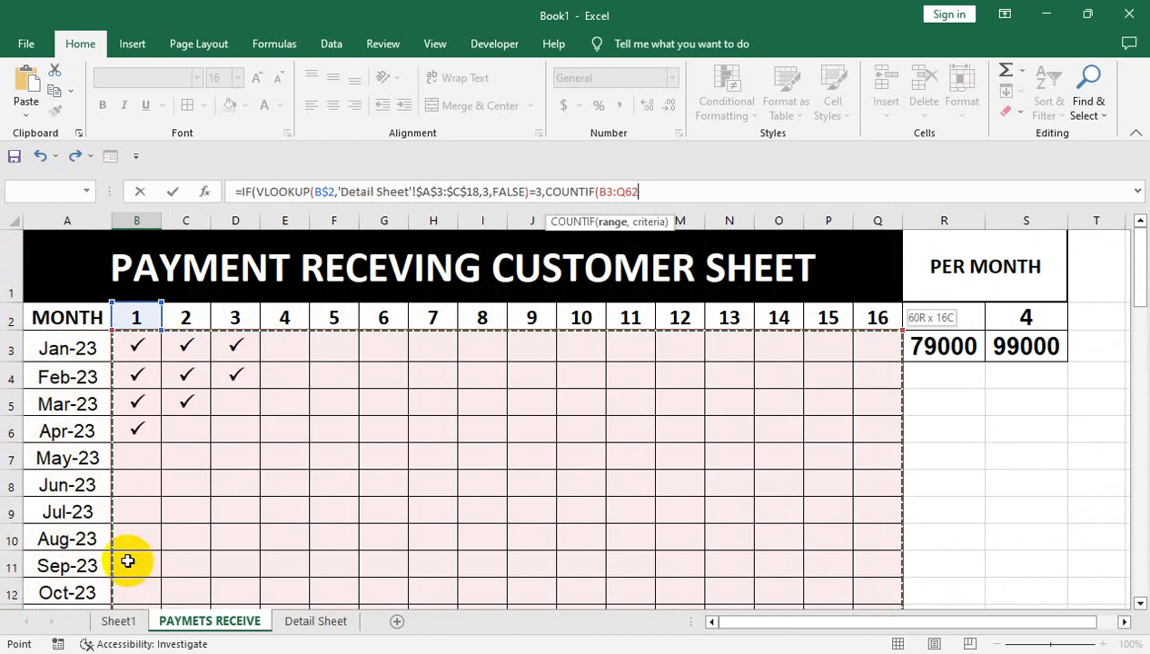
pyautogui.hotkey('shift', 'Left')
pyautogui.hotkey('shift', 'Left')
pyautogui.hotkey('shift', 'Left')
pyautogui.hotkey('shift', 'Left')
pyautogui.hotkey('shift', 'Left')
pyautogui.hotkey('shift', 'Left')
pyautogui.hotkey('shift', 'Left')
pyautogui.hotkey('shift', 'Left')
pyautogui.hotkey('shift', 'Left')
pyautogui.hotkey('shift', 'Left')
pyautogui.hotkey('shift', 'Left')
pyautogui.hotkey('shift', 'Left')
pyautogui.hotkey('shift', 'Left')
pyautogui.hotkey('shift', 'Left')
pyautogui.hotkey('shift', 'Left')
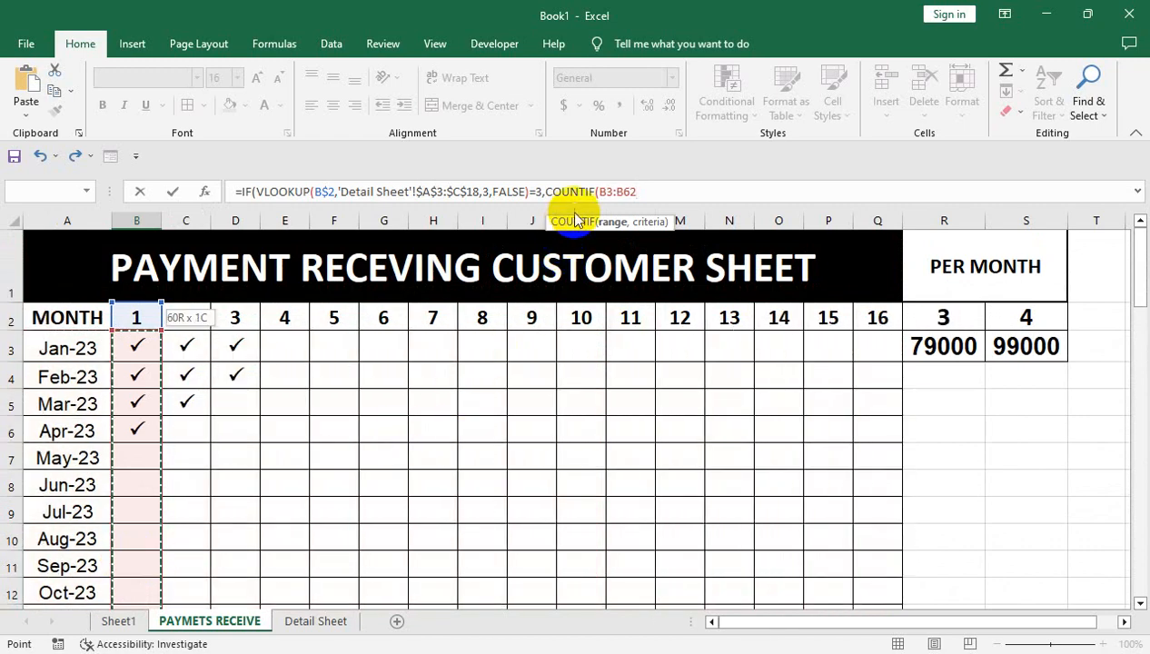
pyautogui.scroll(-3, 574, 368)
pyautogui.press('F4')
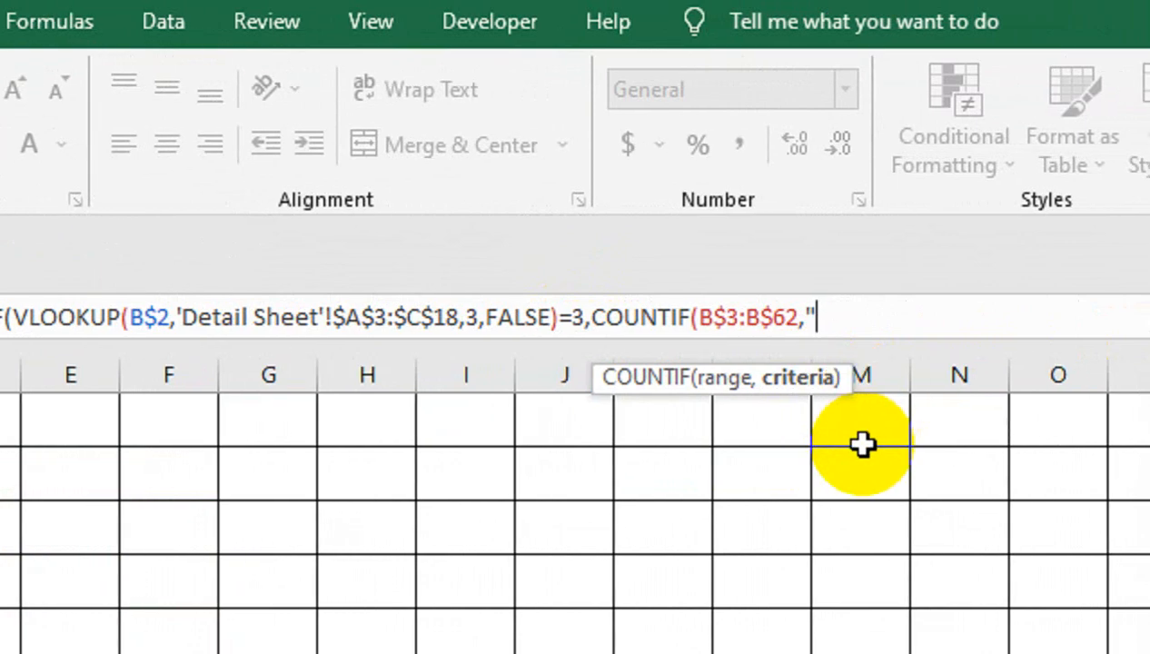
# Give the COUNTIF the criterion "P" and multiply it by the three-room monthly amount, locked as $R$3.
pyautogui.write('P")*')
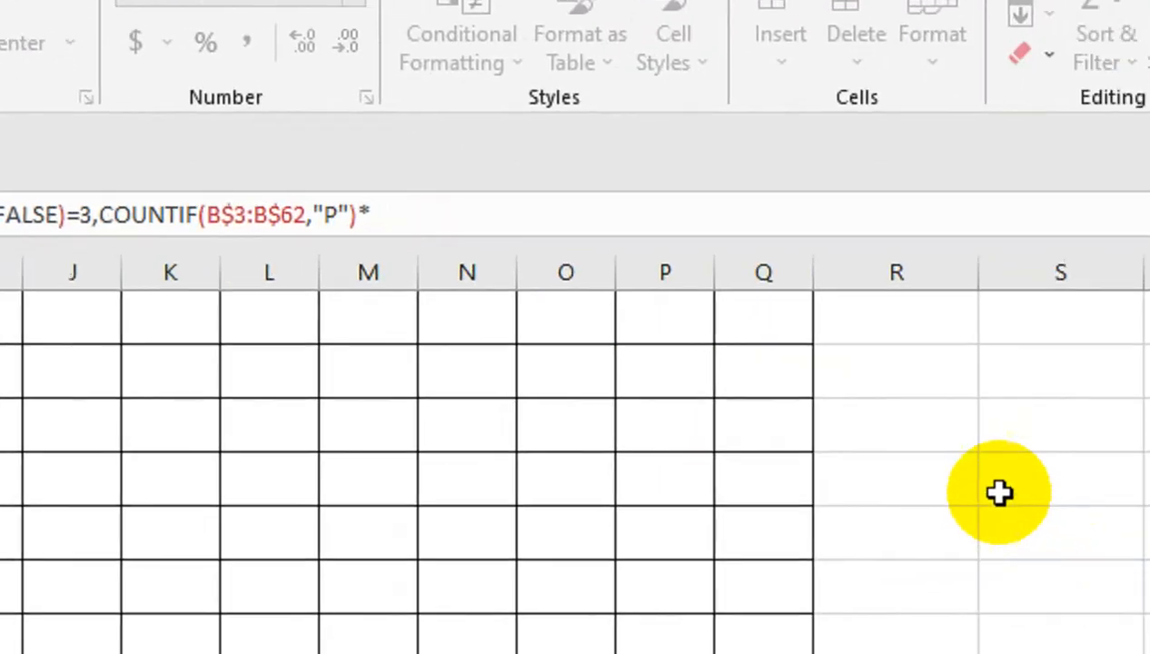
pyautogui.click(857, 434)
pyautogui.hotkey('ctrl', 'Up')
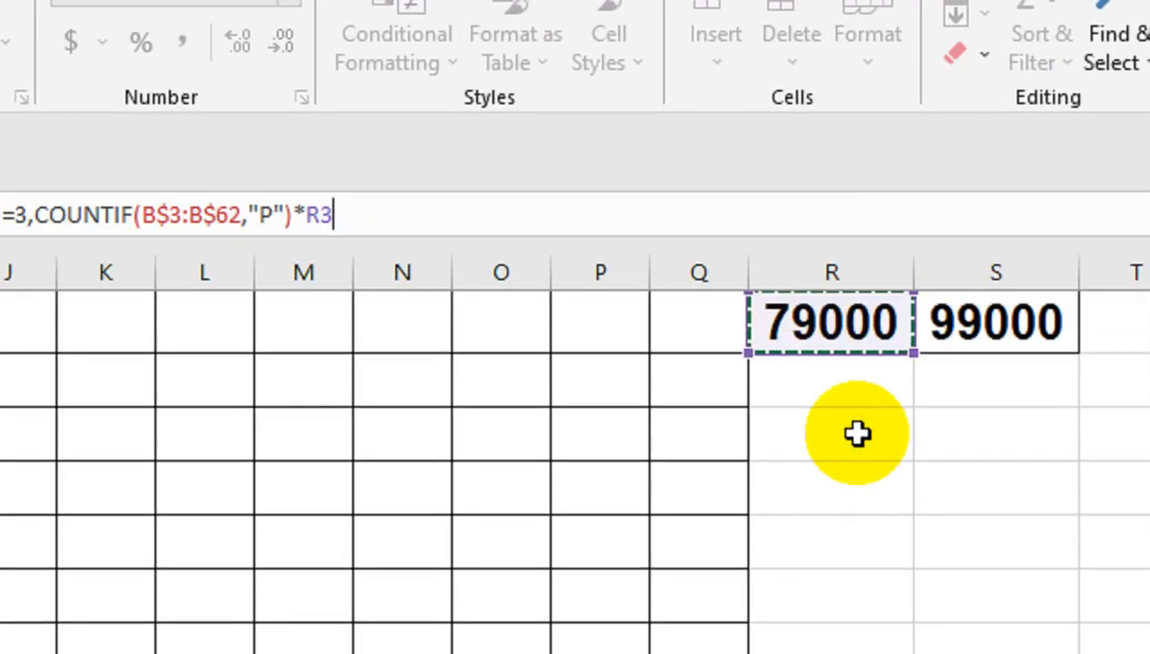
pyautogui.click(341, 235)
pyautogui.press('F4')
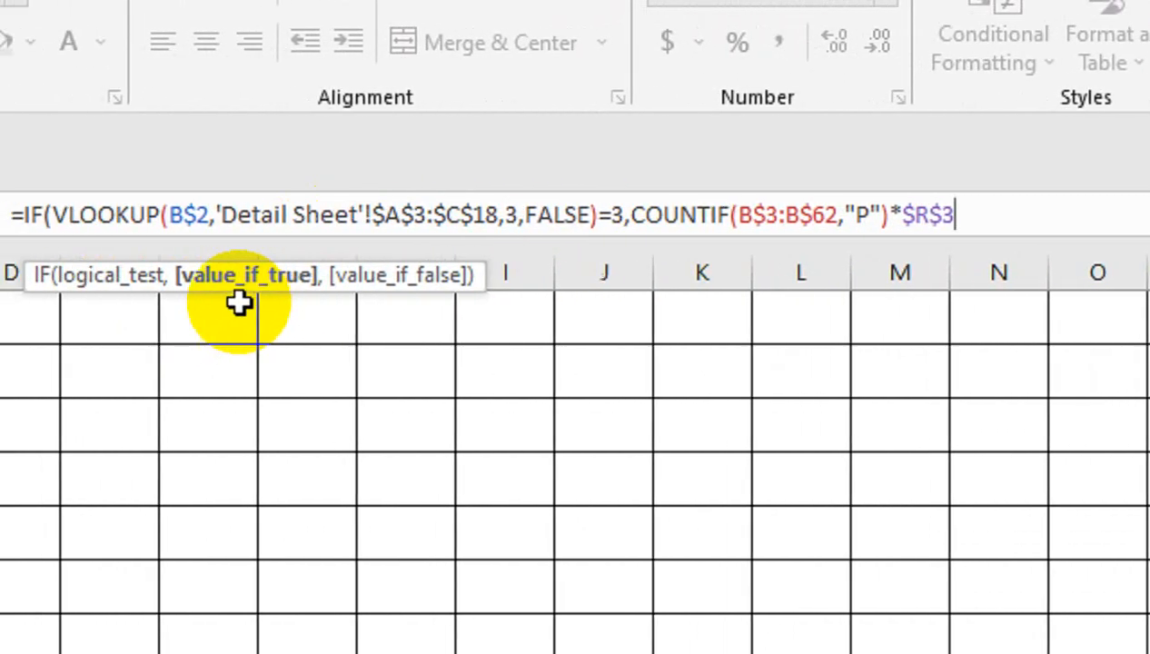
# Copy the COUNTIF(B$3:B$62,"P") expression into the IF's value_if_false argument.
pyautogui.click(677, 214)
pyautogui.write(',')
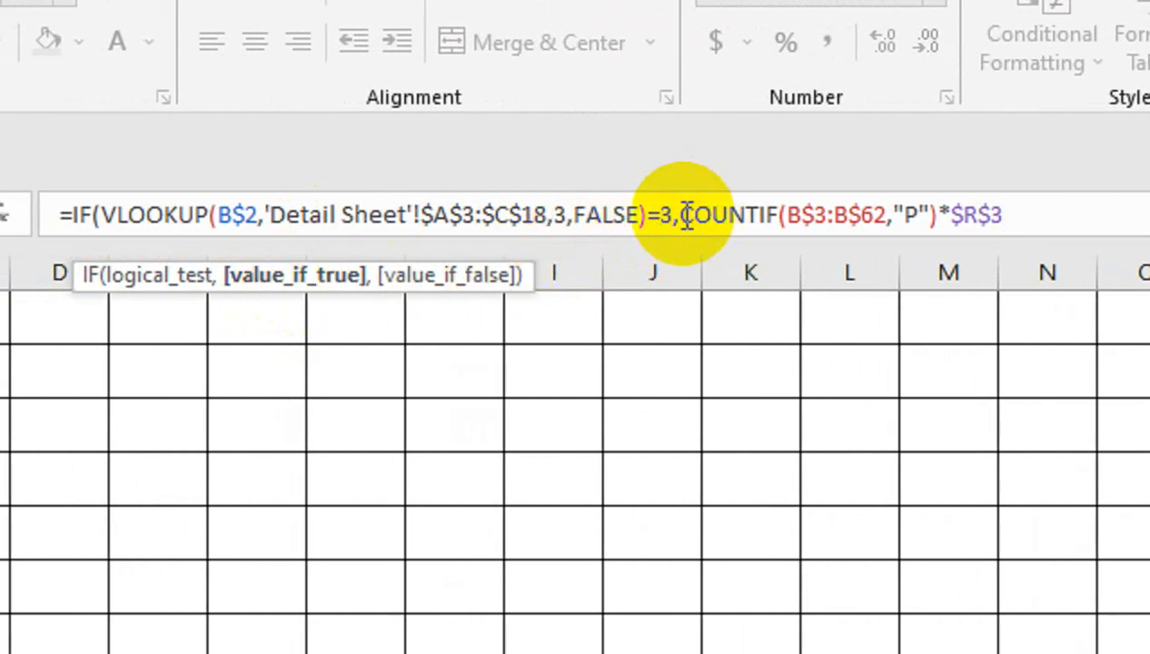
pyautogui.moveTo(687, 214); pyautogui.dragTo(942, 234)
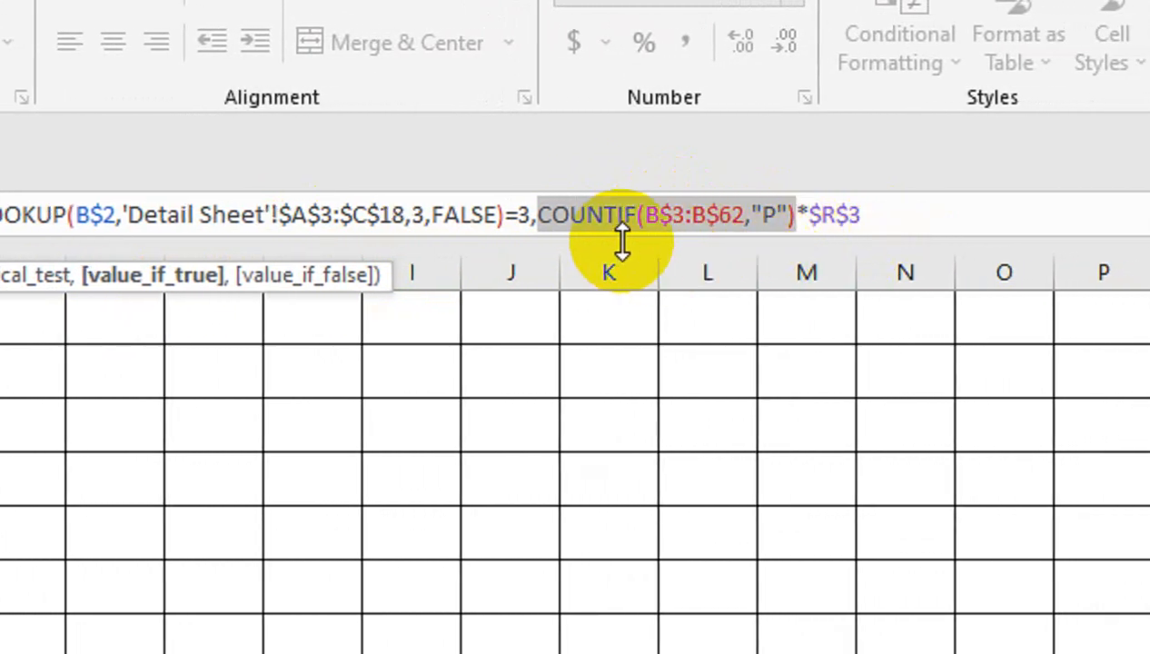
pyautogui.click(868, 201)
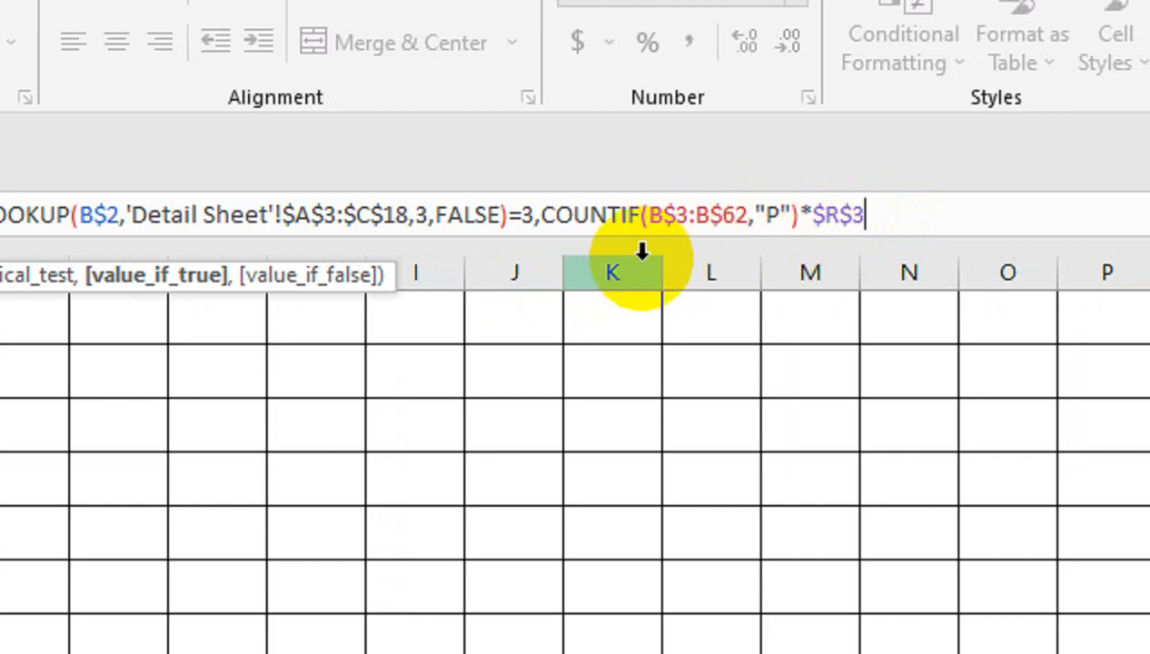
pyautogui.write(',')
pyautogui.hotkey('ctrl', 'v')
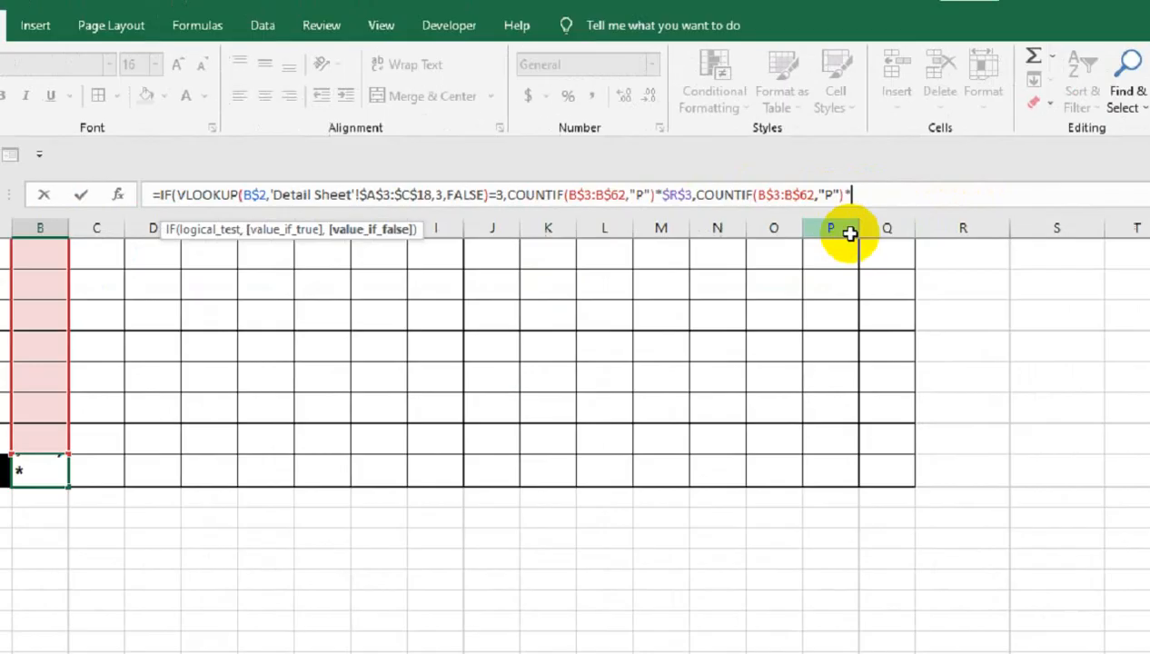
# Multiply the value_if_false COUNTIF by the four-room monthly amount, locked as $S$3, and complete the formula in B63.
pyautogui.click(976, 324)
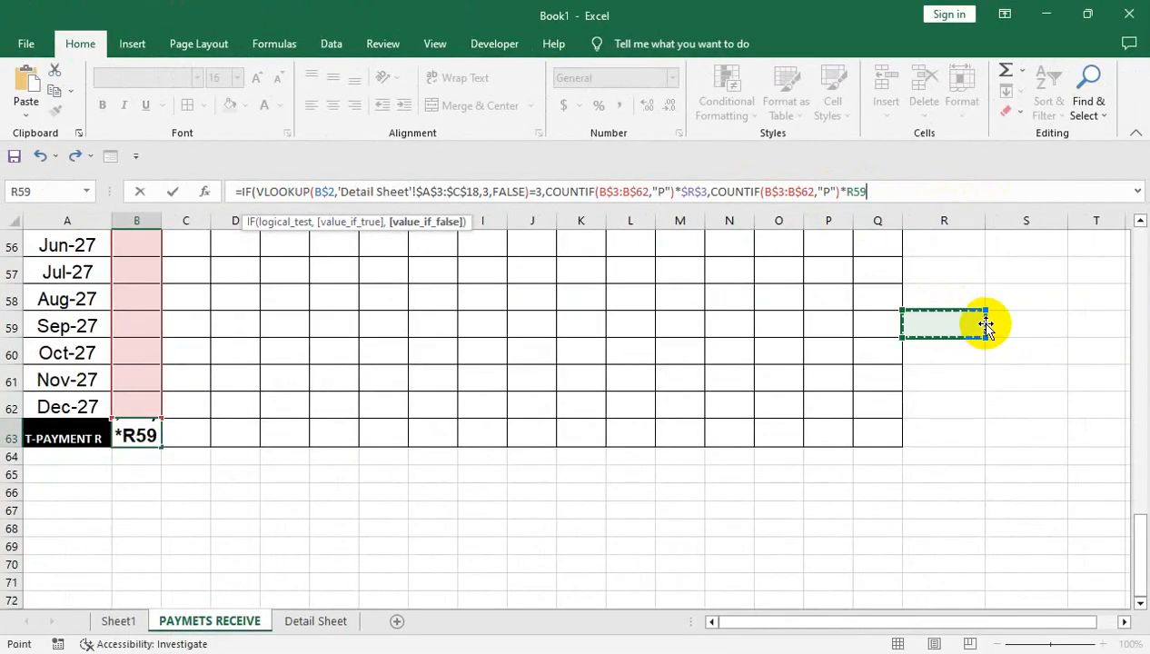
pyautogui.hotkey('ctrl', 'Up')
pyautogui.press('Right')
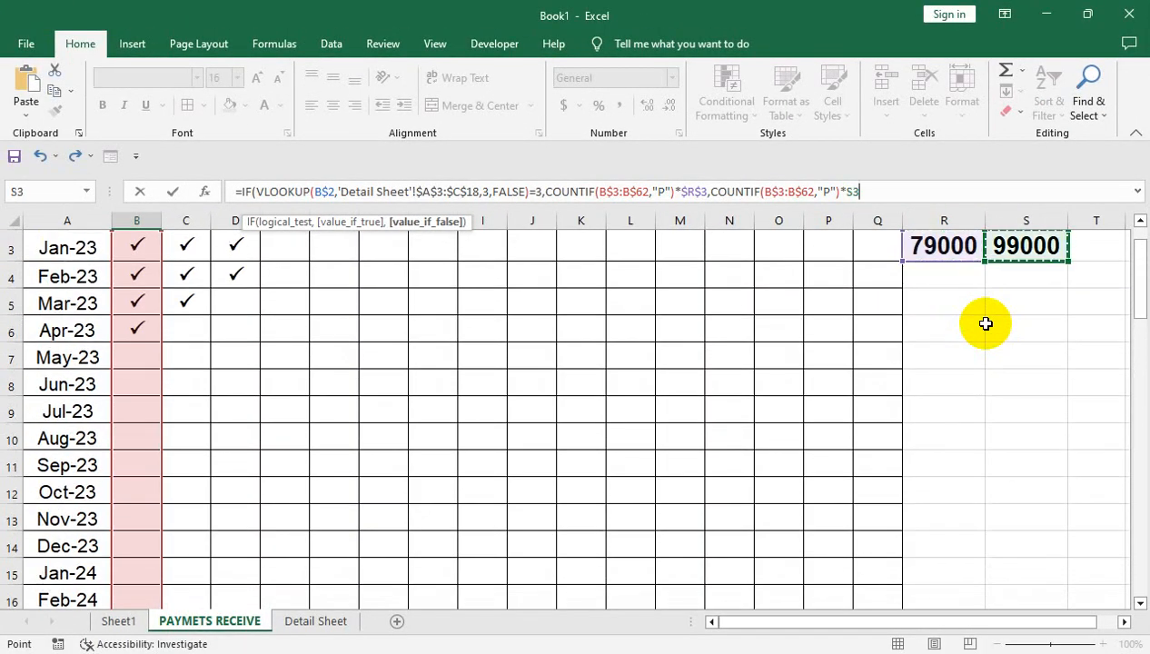
pyautogui.press('F4')
pyautogui.scroll(-1, 612, 247)
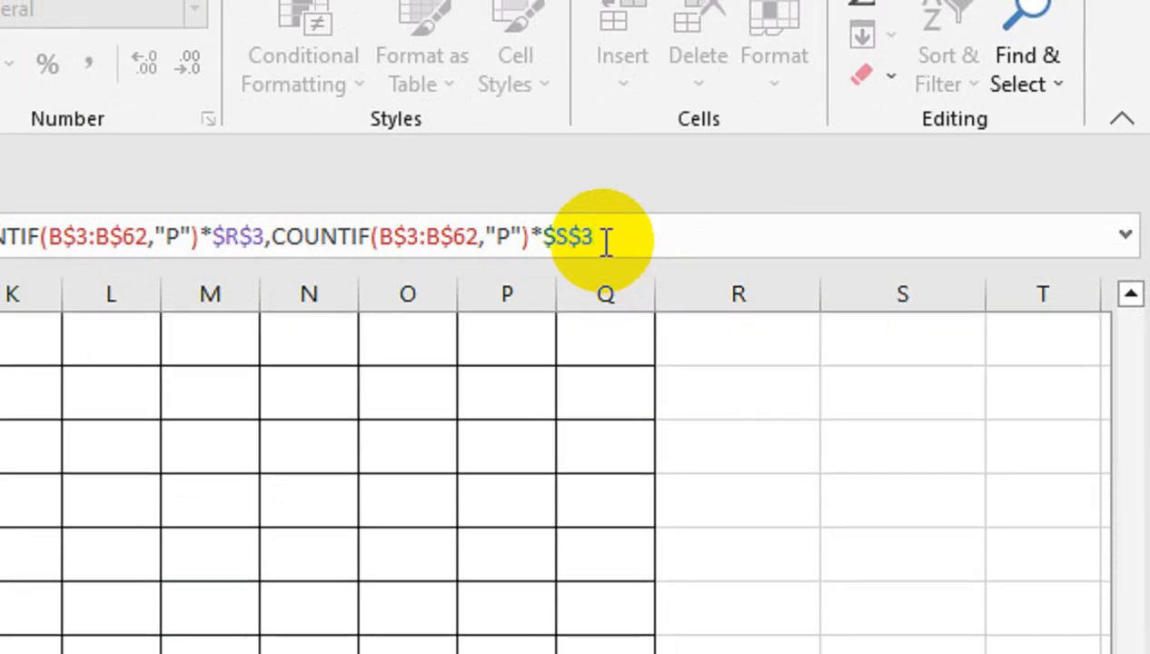
pyautogui.write(')')
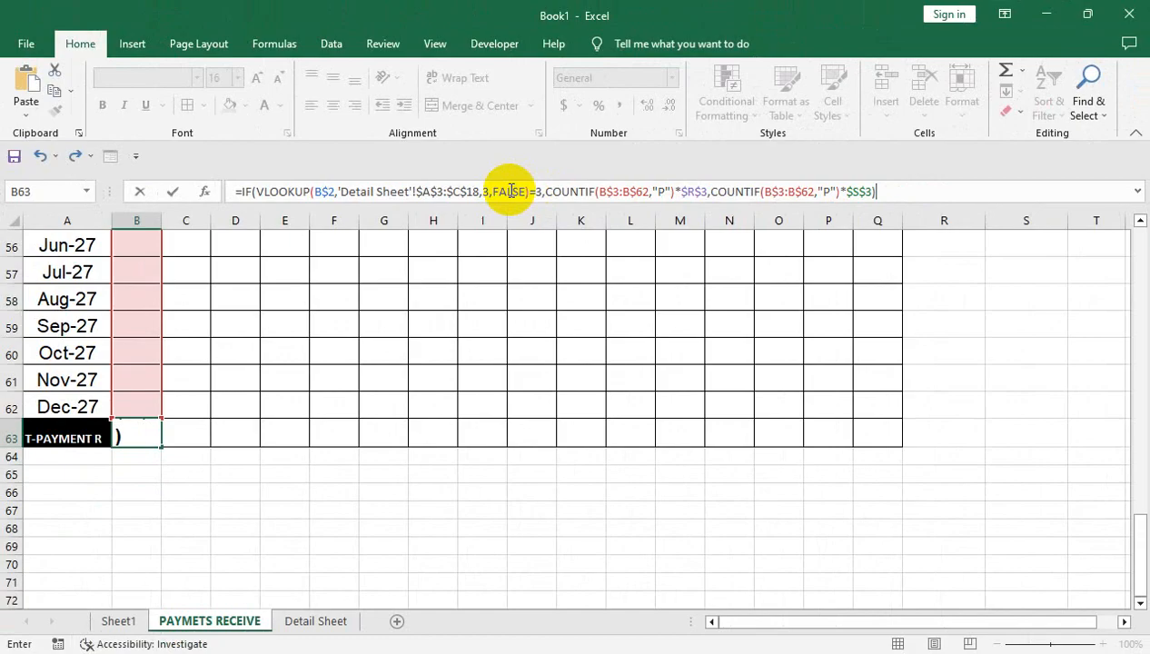
pyautogui.press('Return')
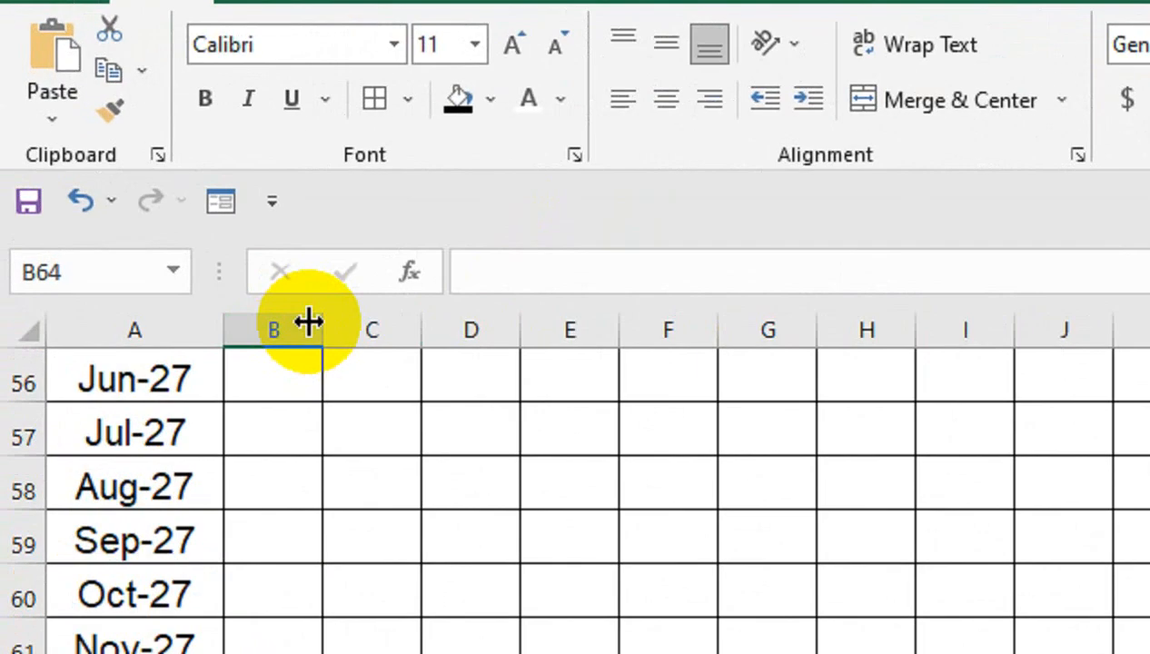
# Autofit column B's width and reduce the font size of the T-PAYMENT R cells B63:Q63 to 10.
pyautogui.doubleClick(161, 219)
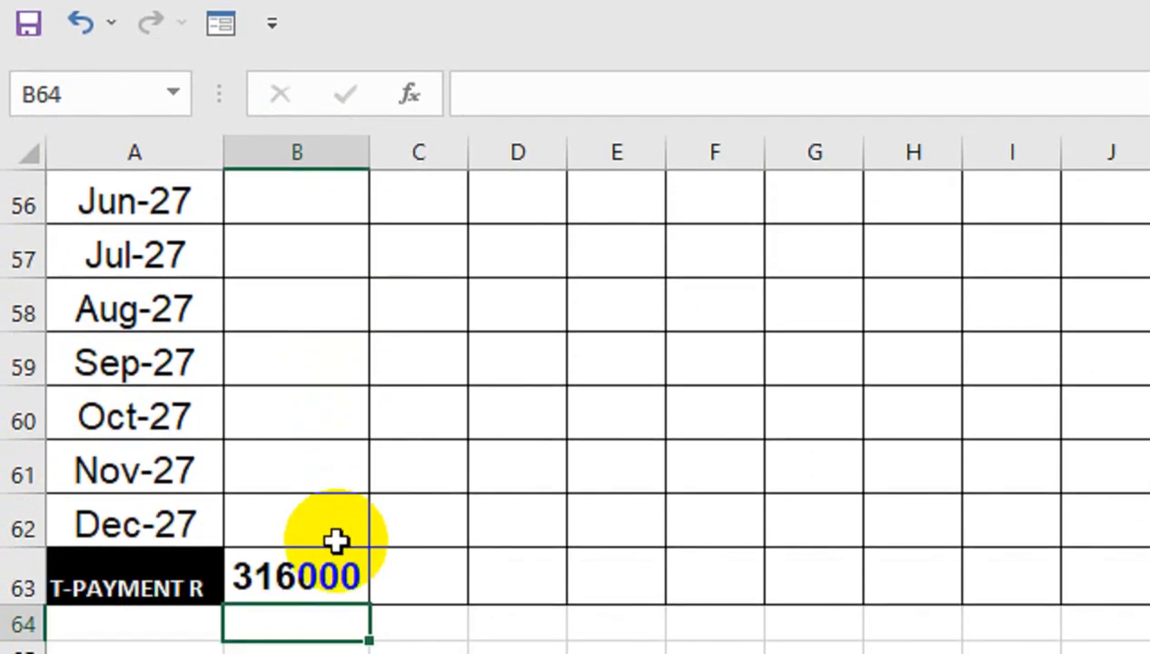
pyautogui.click(326, 574)
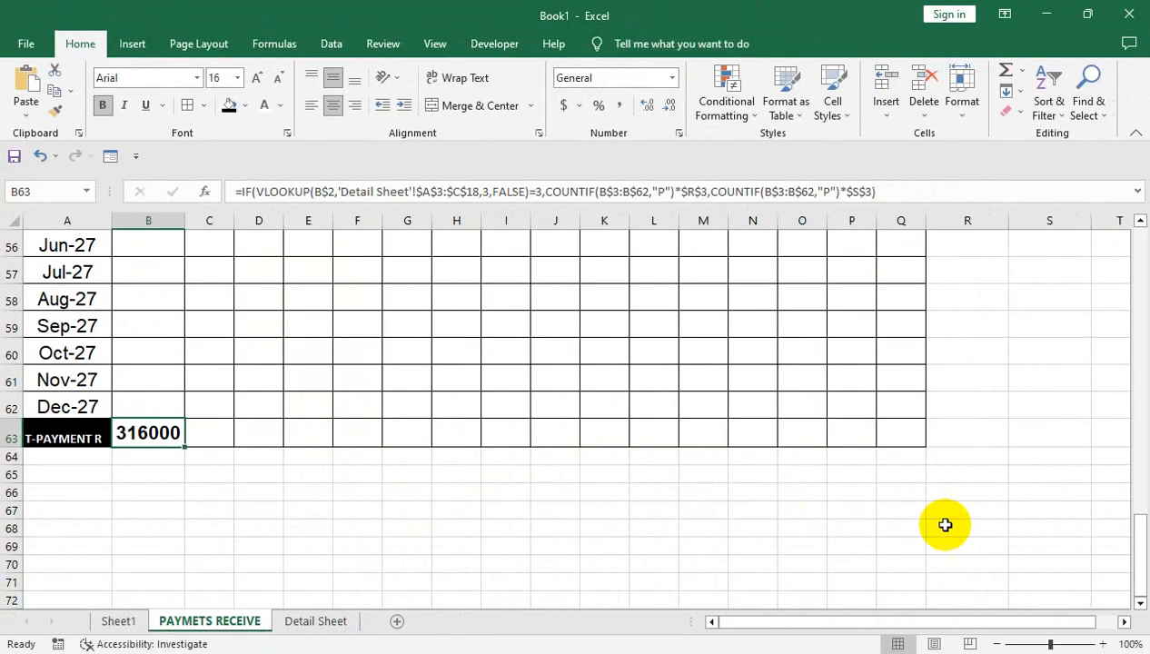
pyautogui.moveTo(904, 433); pyautogui.dragTo(121, 431)
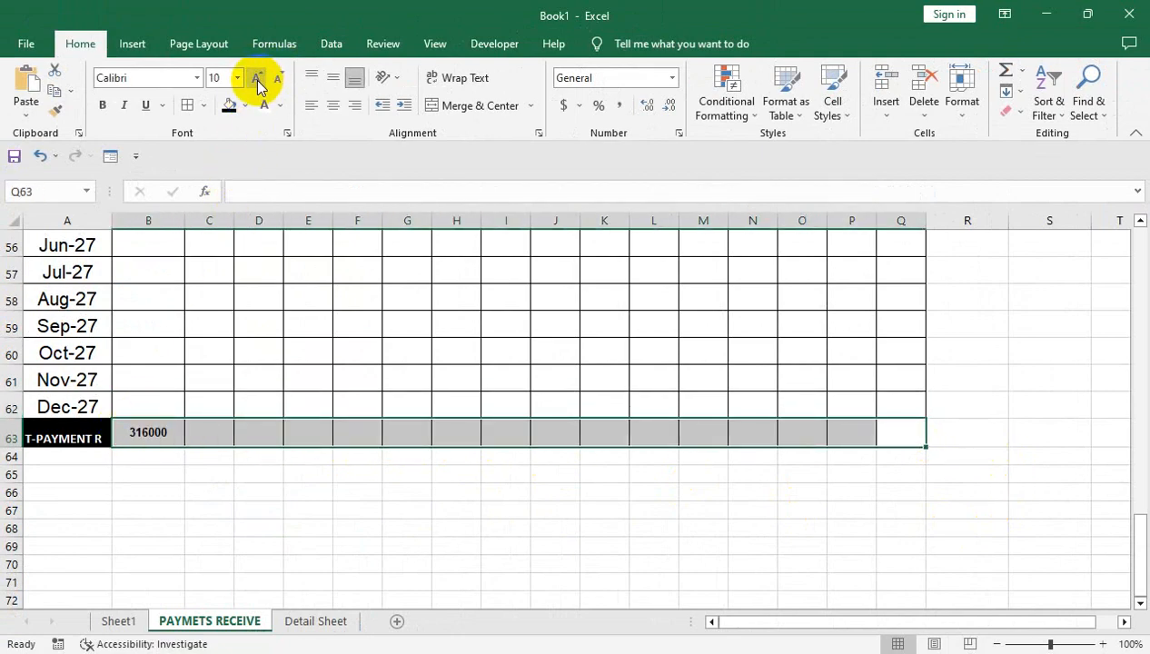
pyautogui.click(903, 357)
pyautogui.press('Left')
pyautogui.press('Left')
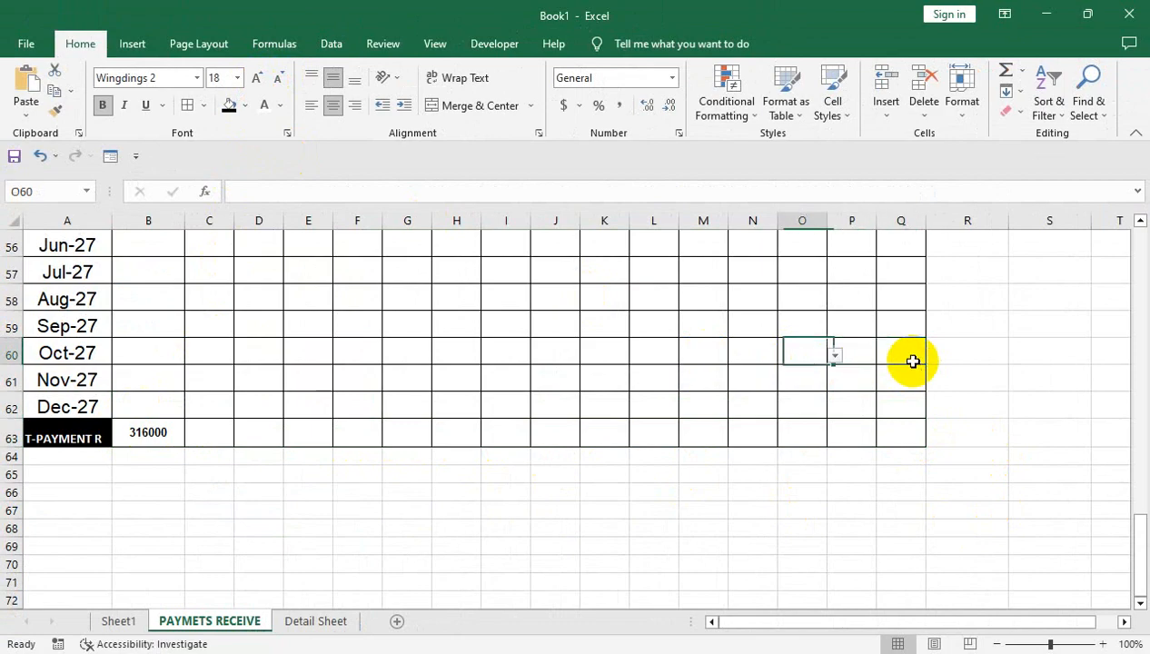
pyautogui.press('Left')
# Fill the B63 formula across the T-PAYMENT R row through Q63 for all 16 customers.
pyautogui.click(161, 437)
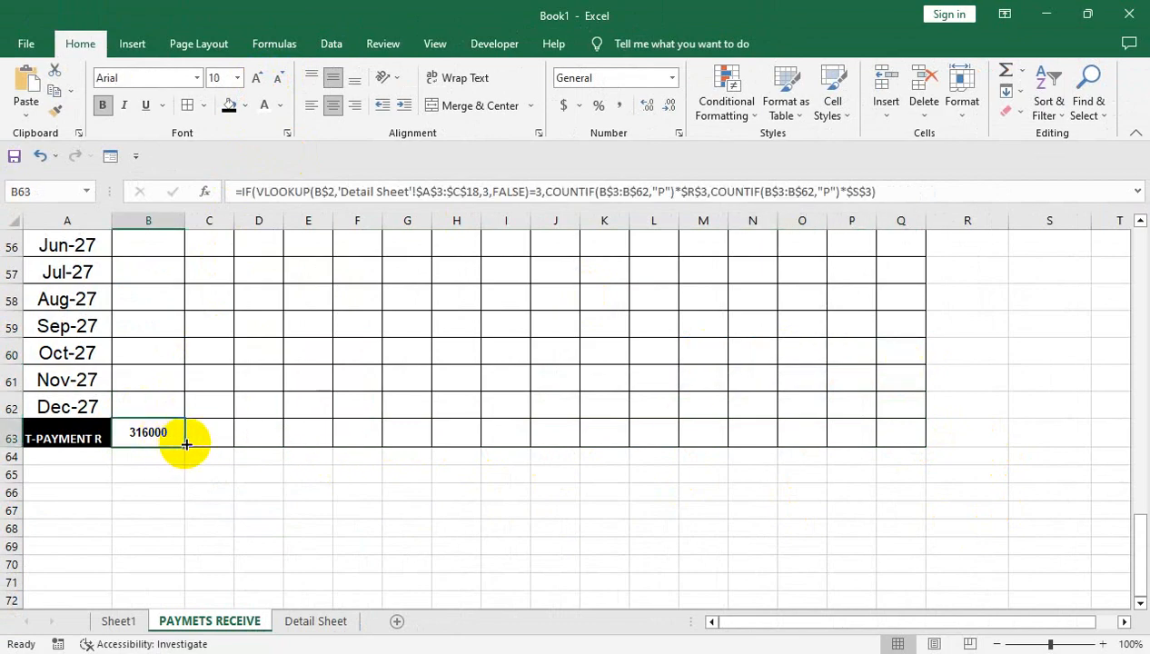
pyautogui.moveTo(185, 445); pyautogui.dragTo(908, 452)
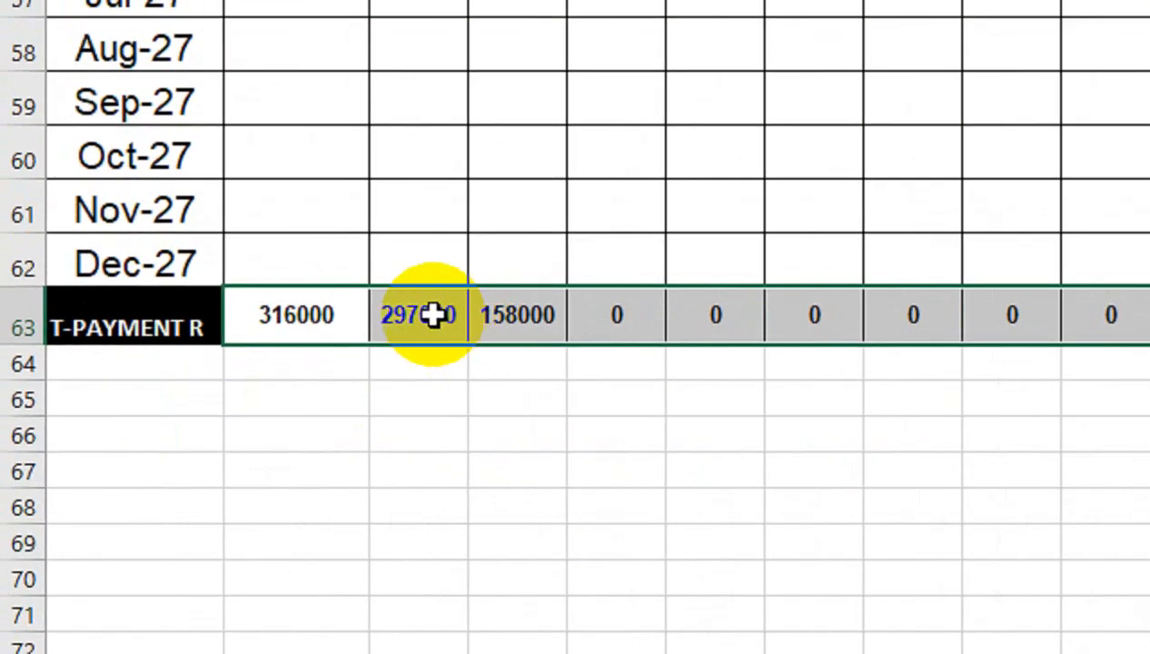
pyautogui.click(472, 302)
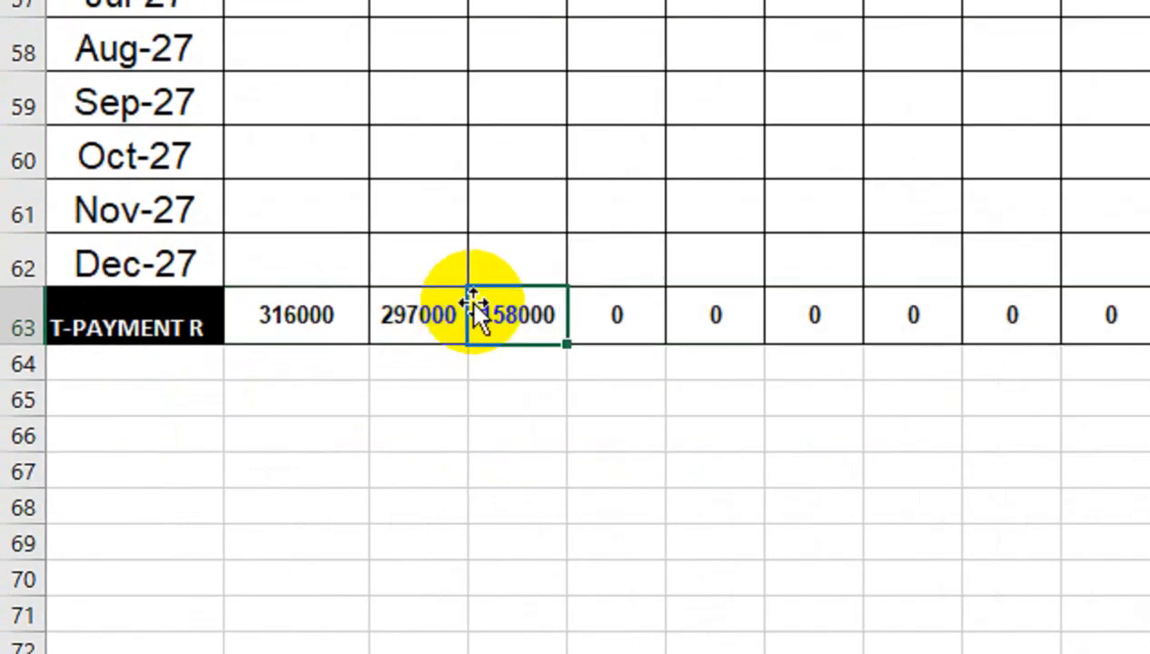
# Examine the customers' tick marks and per-month amounts, and their room numbers on Detail Sheet.
pyautogui.scroll(17, 424, 364)
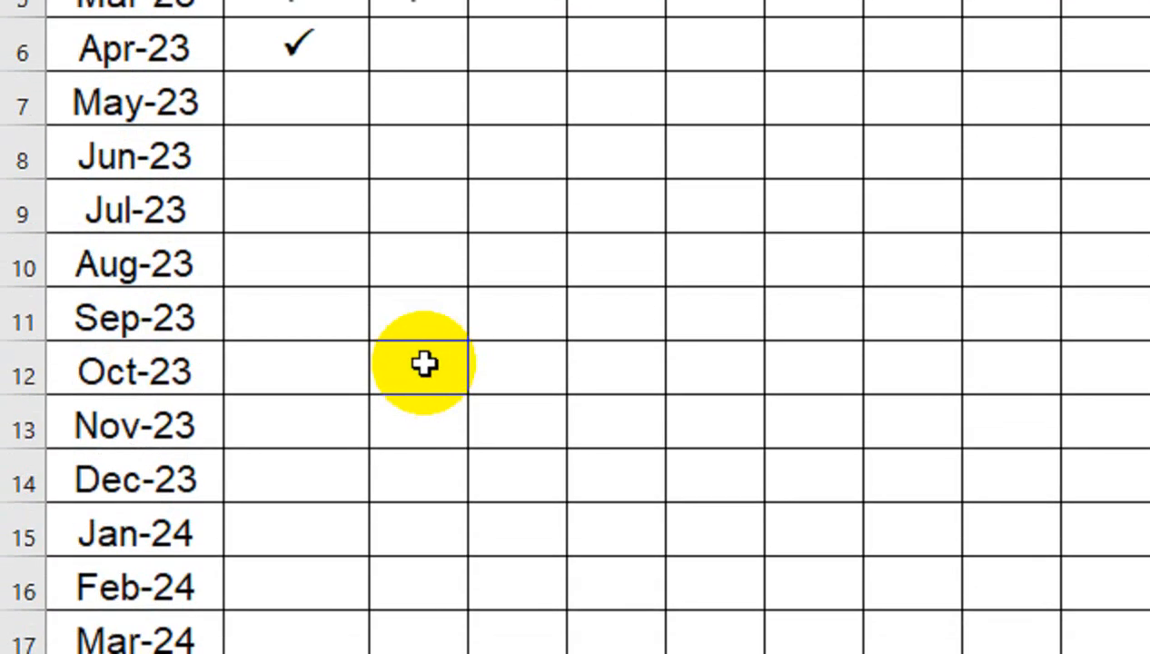
pyautogui.click(539, 273)
pyautogui.hotkey('ctrl', 'Up')
pyautogui.press('Up')
pyautogui.press('Up')
pyautogui.press('Up')
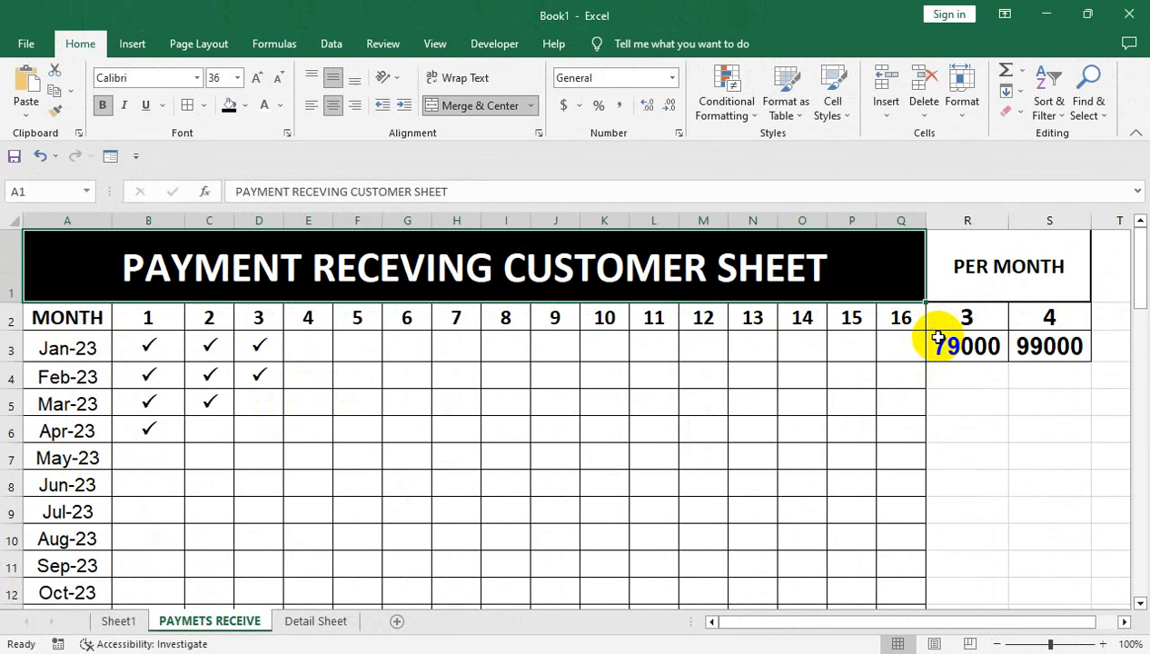
pyautogui.click(945, 366)
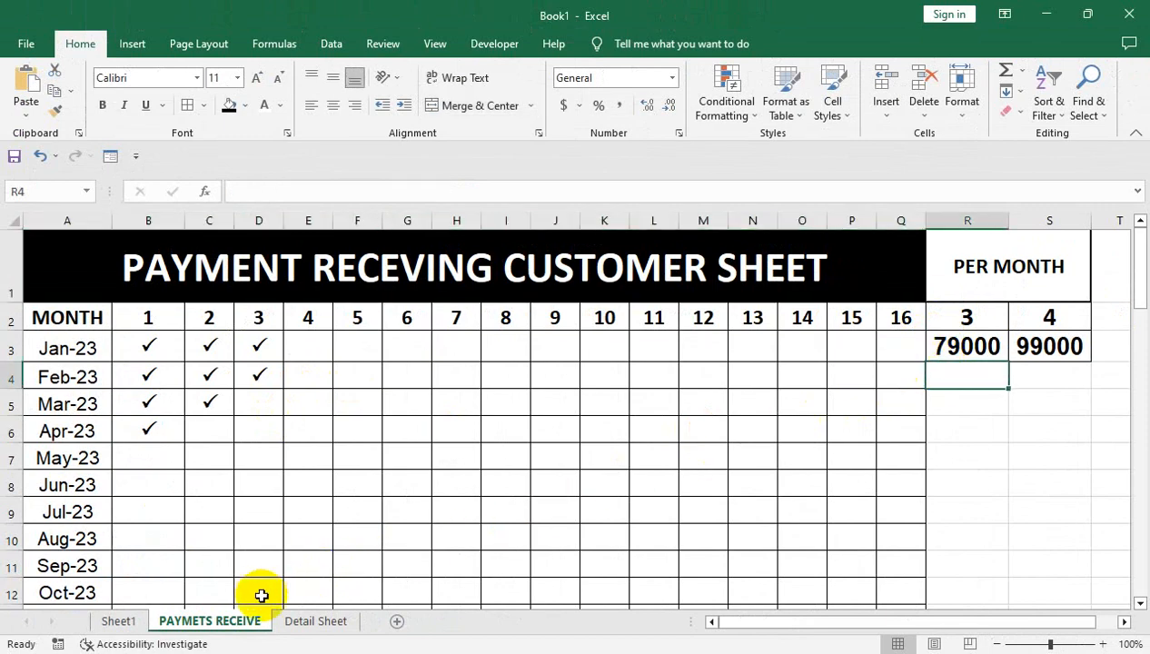
pyautogui.click(322, 625)
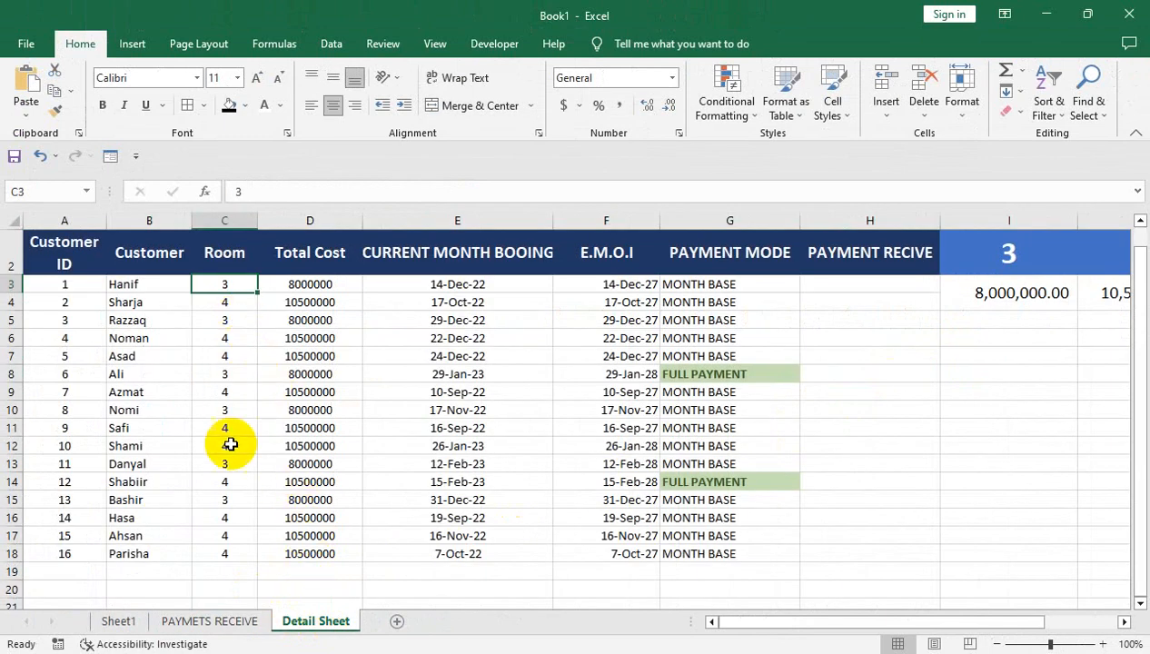
# On PAYMETS RECEIVE, check customer 2's total by calculating =S3*3 in R4, and clear the cell.
pyautogui.click(190, 621)
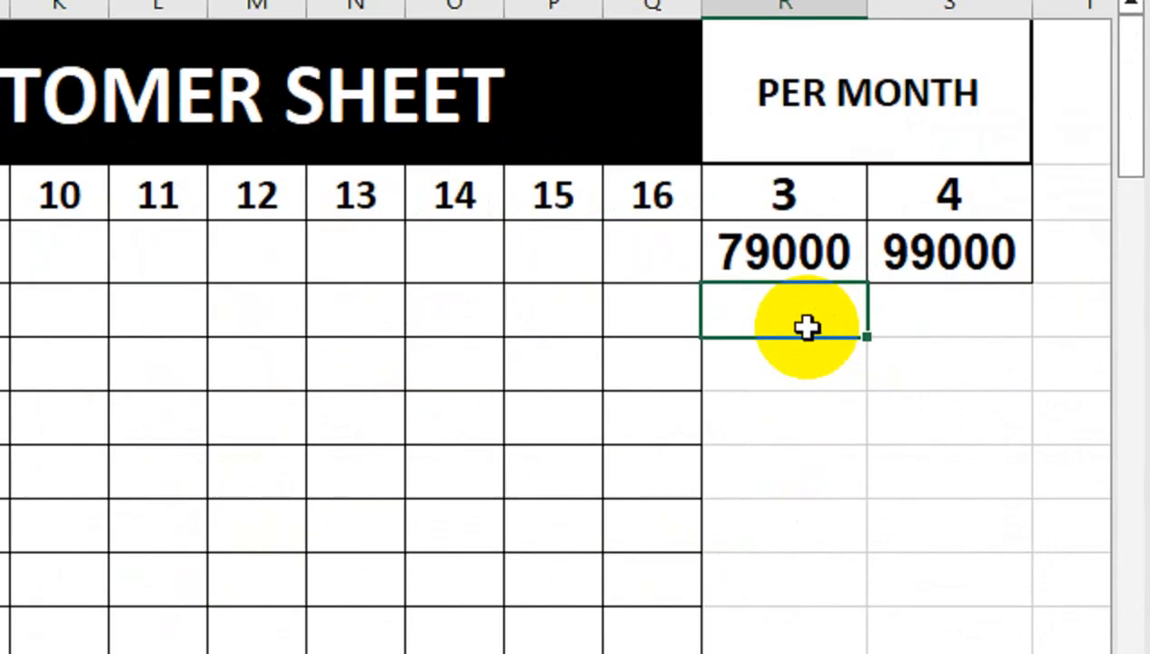
pyautogui.write('=')
pyautogui.click(1031, 325)
pyautogui.click(916, 275)
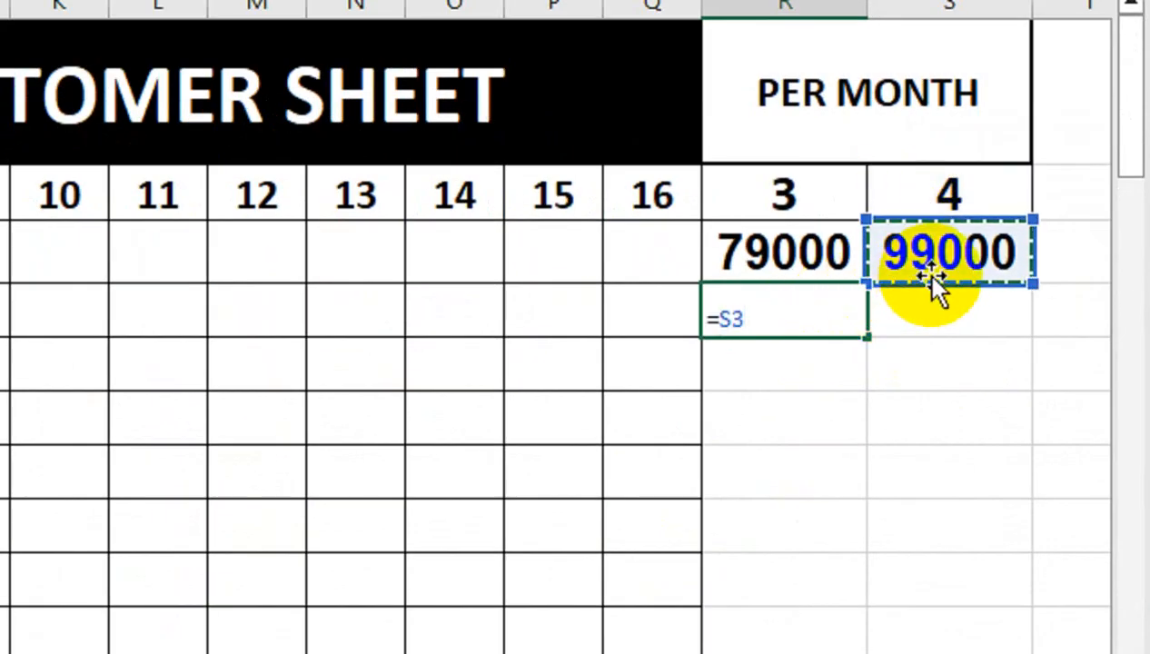
pyautogui.write('*3')
pyautogui.press('Return')
pyautogui.click(782, 331)
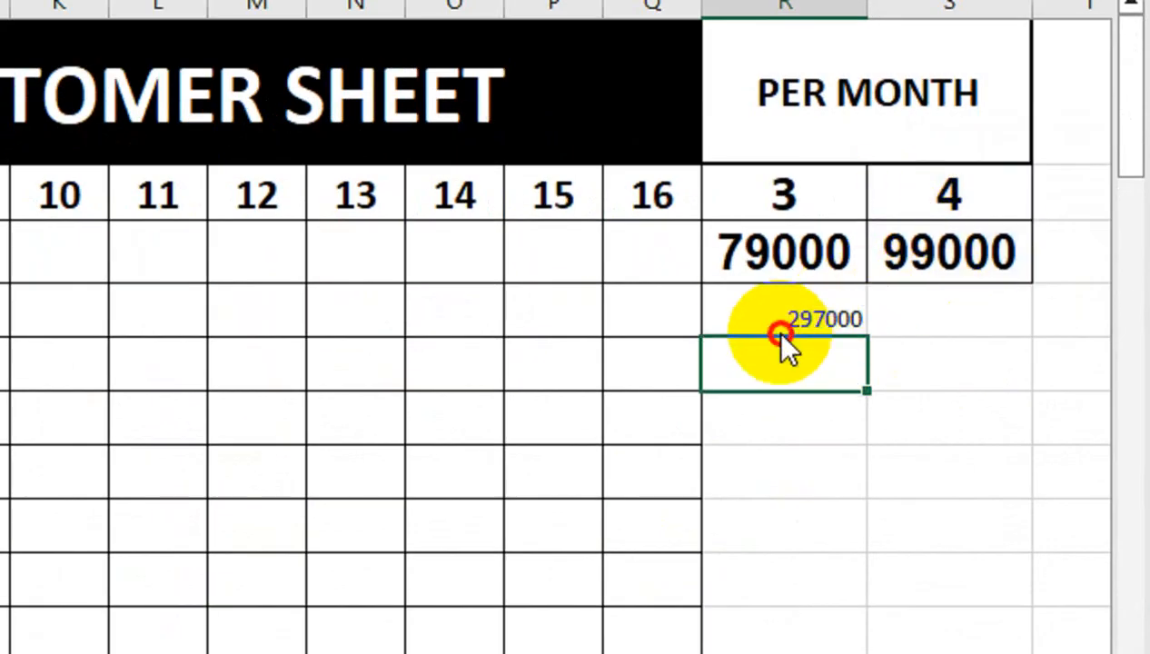
pyautogui.press('Delete')
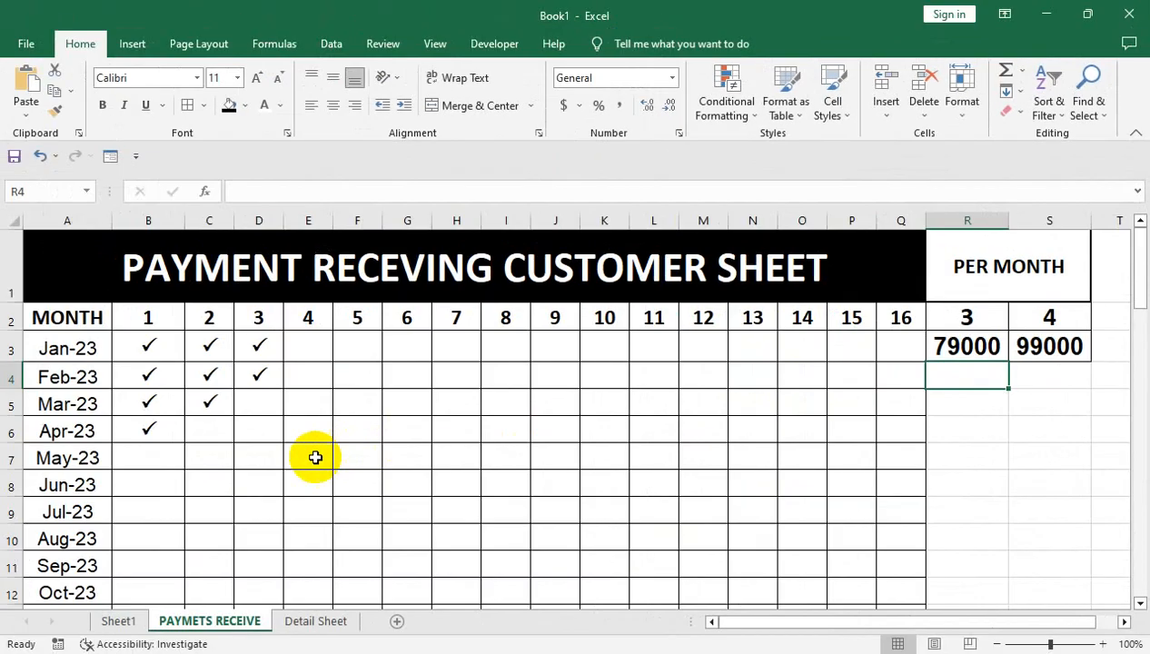
# Tick Apr-23 as paid for customer 2 and check that customer's T-PAYMENT R total.
pyautogui.click(207, 431)
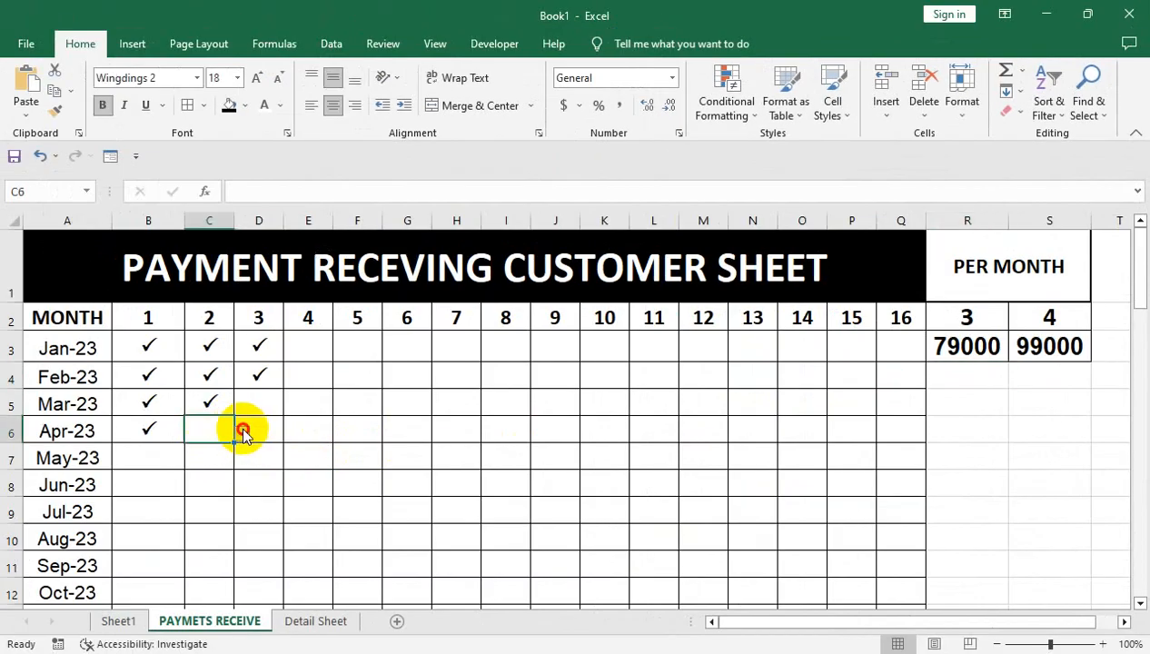
pyautogui.click(240, 432)
pyautogui.hotkey('ctrl', 'Down')
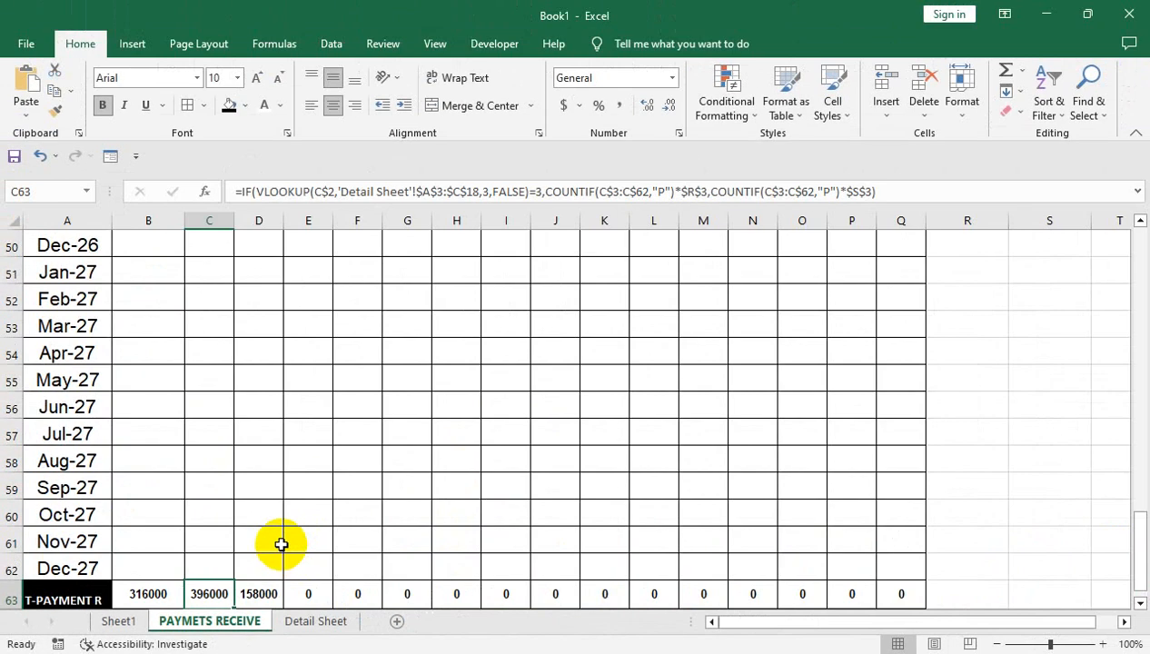
pyautogui.hotkey('ctrl', 'Up')
pyautogui.hotkey('ctrl', 'Up')
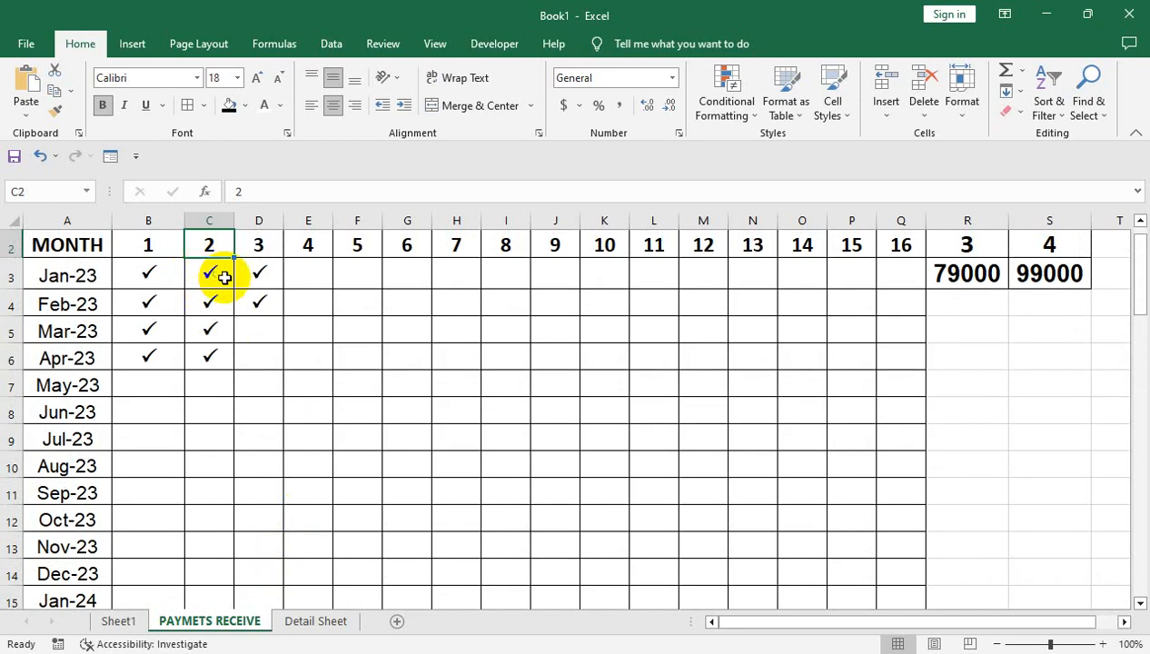
pyautogui.scroll(1, 225, 277)
pyautogui.click(309, 350)
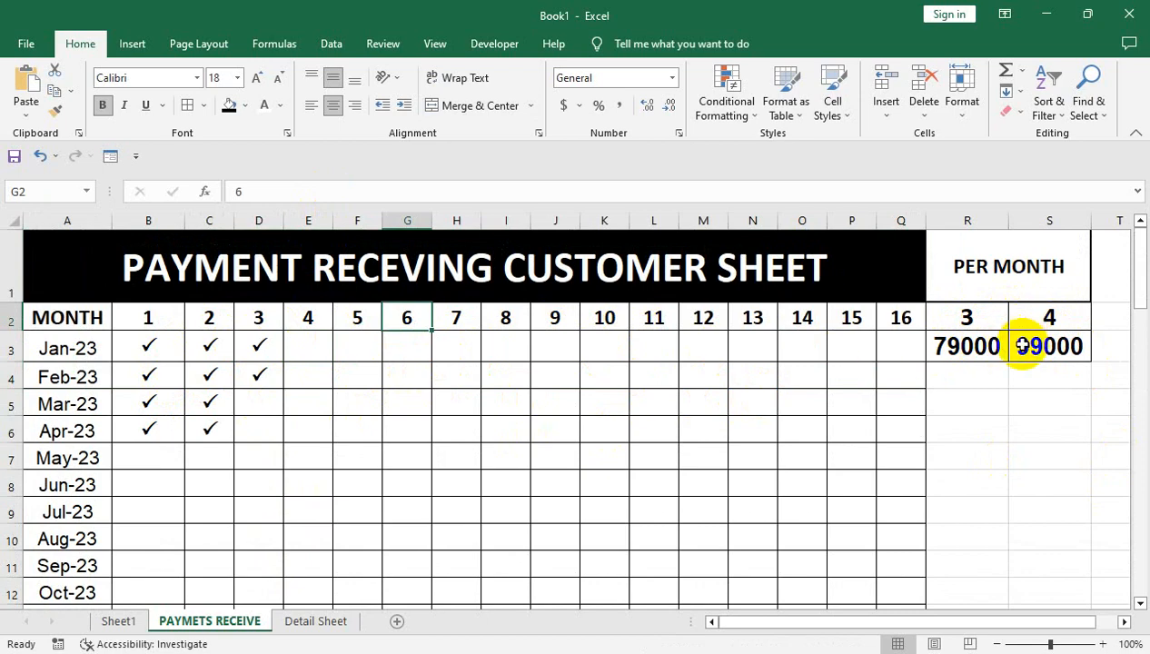
pyautogui.press('Up')
pyautogui.press('Right')
pyautogui.press('Right')
# On Sheet1, link cell B7 beside the MONTH heading to the customer number with =A2.
pyautogui.click(119, 621)
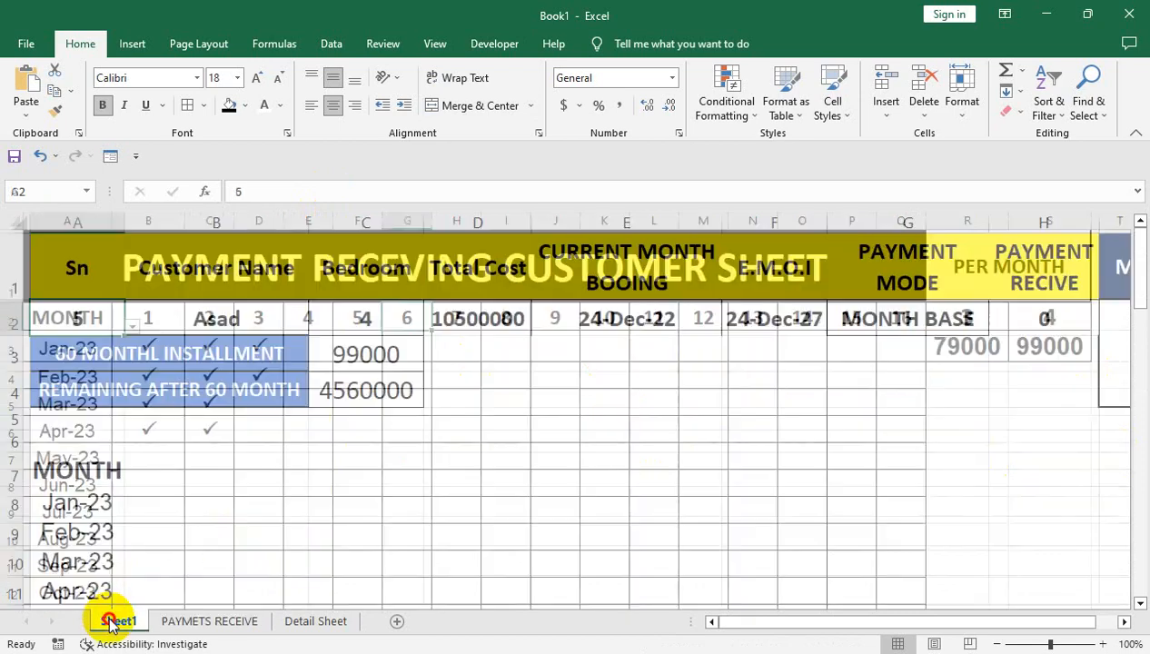
pyautogui.click(100, 469)
pyautogui.click(198, 469)
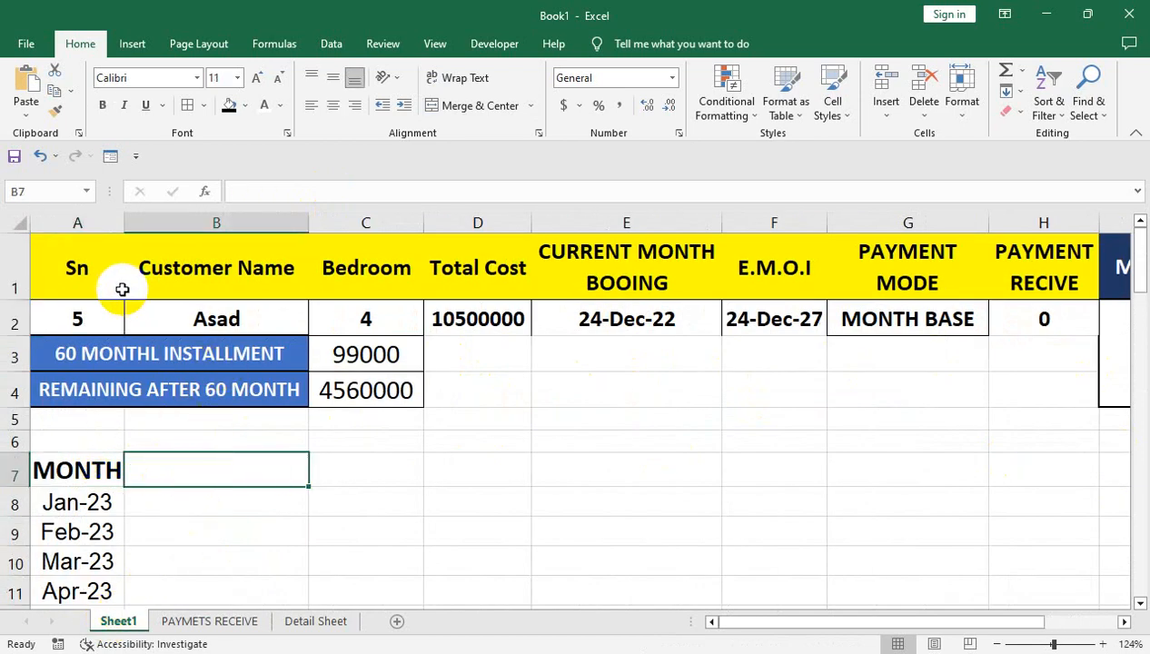
pyautogui.click(107, 318)
pyautogui.click(178, 472)
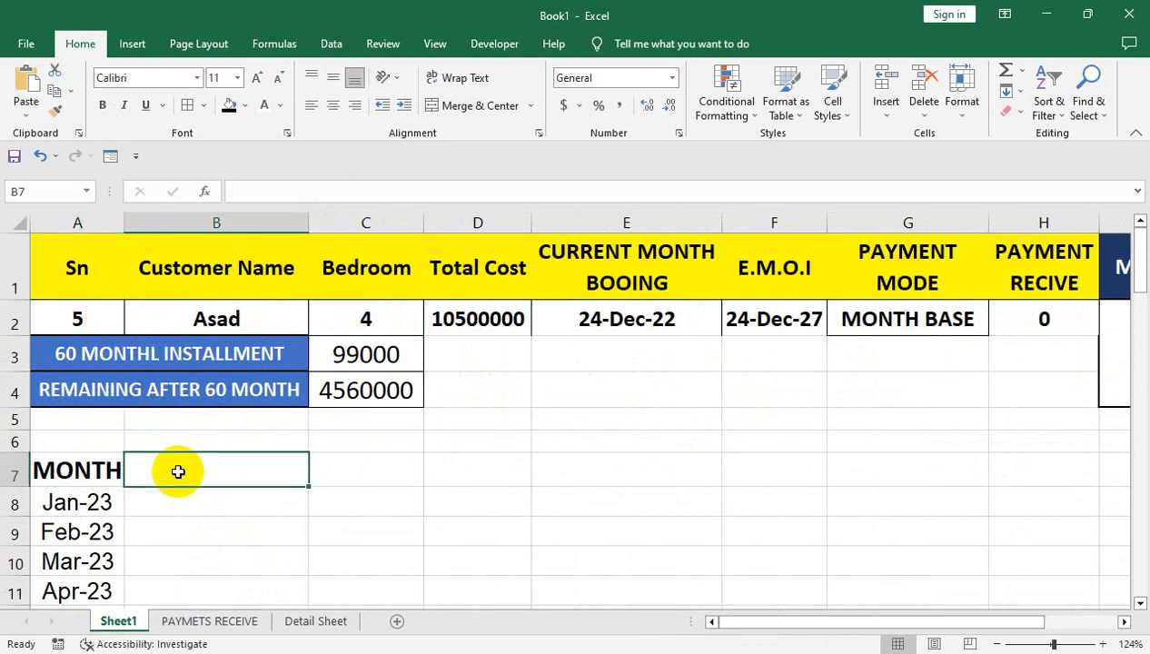
pyautogui.write('=')
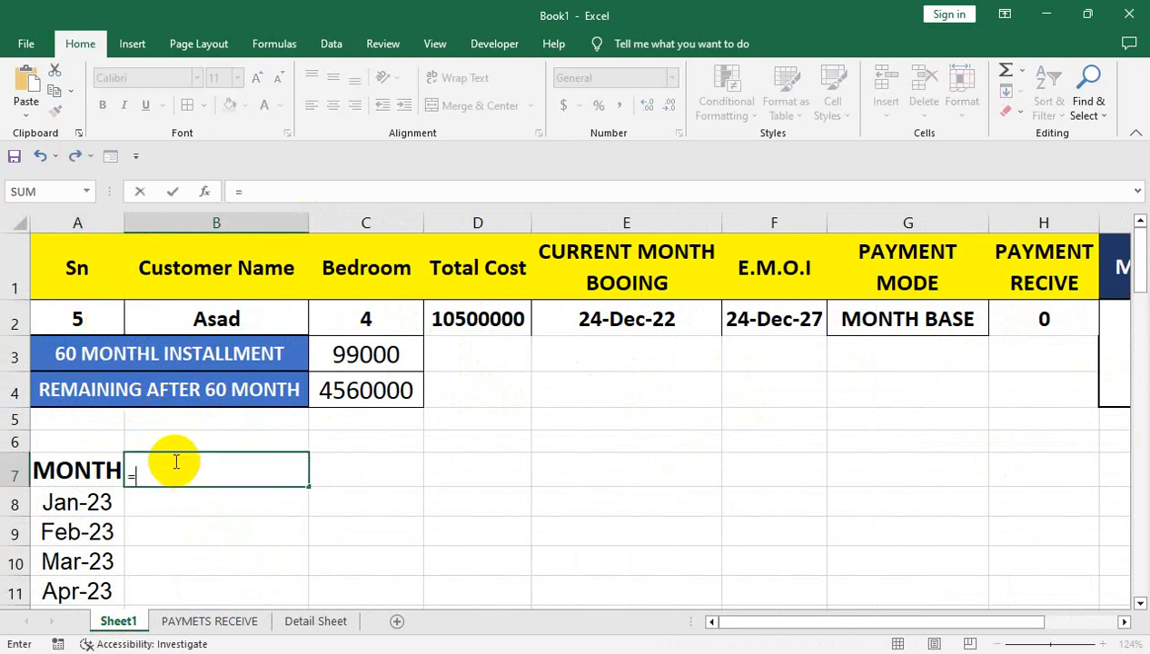
pyautogui.click(82, 318)
pyautogui.press('Return')
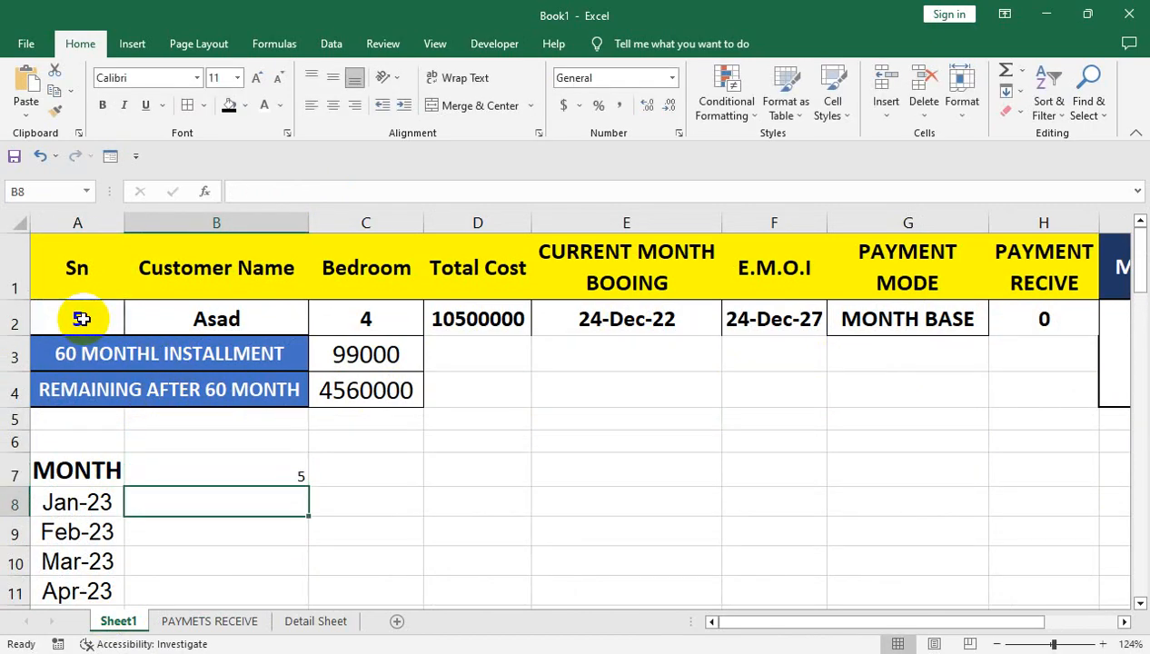
# Center the customer number in B7 horizontally and vertically and enlarge its font to 20.
pyautogui.click(205, 475)
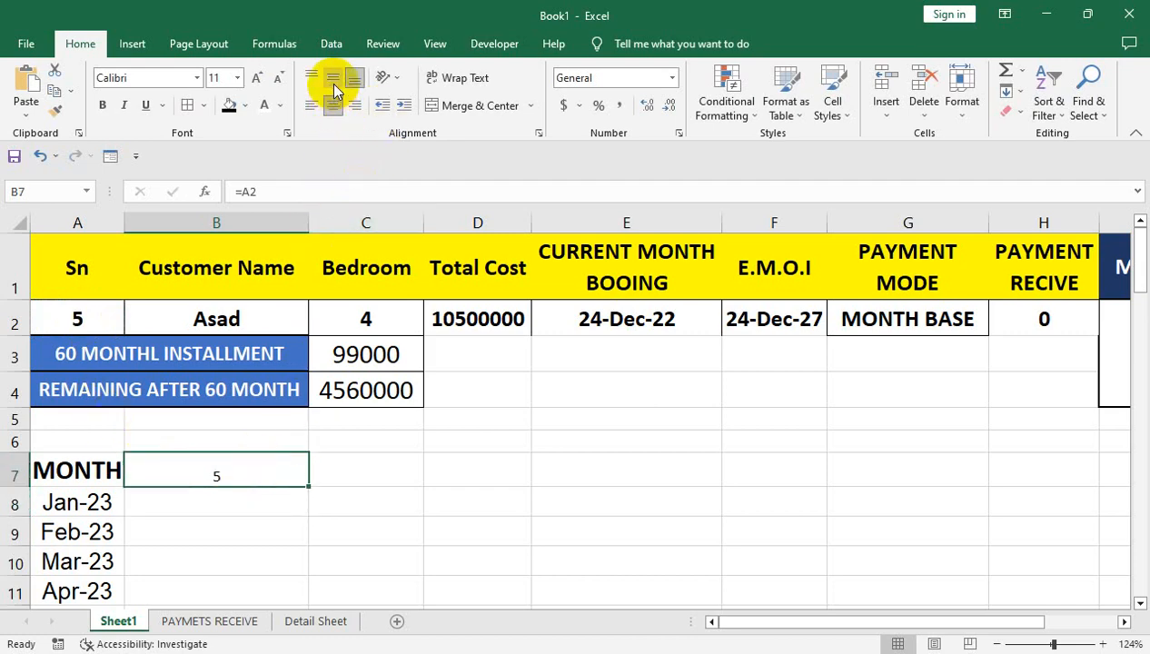
pyautogui.click(258, 82)
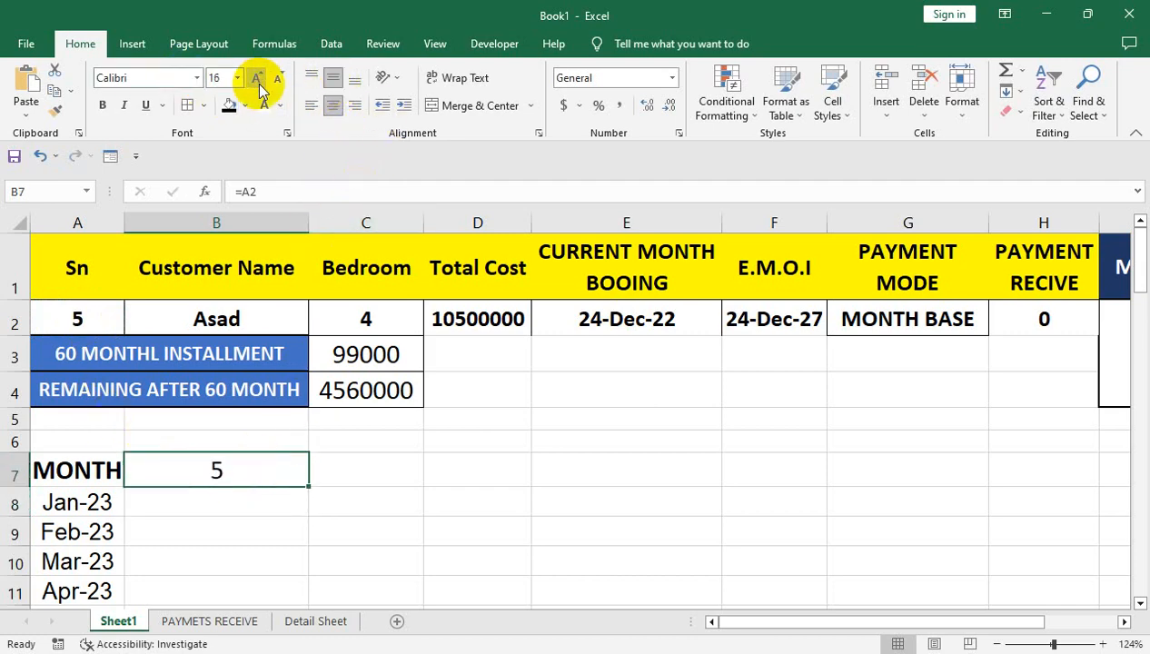
pyautogui.click(259, 82)
pyautogui.click(259, 82)
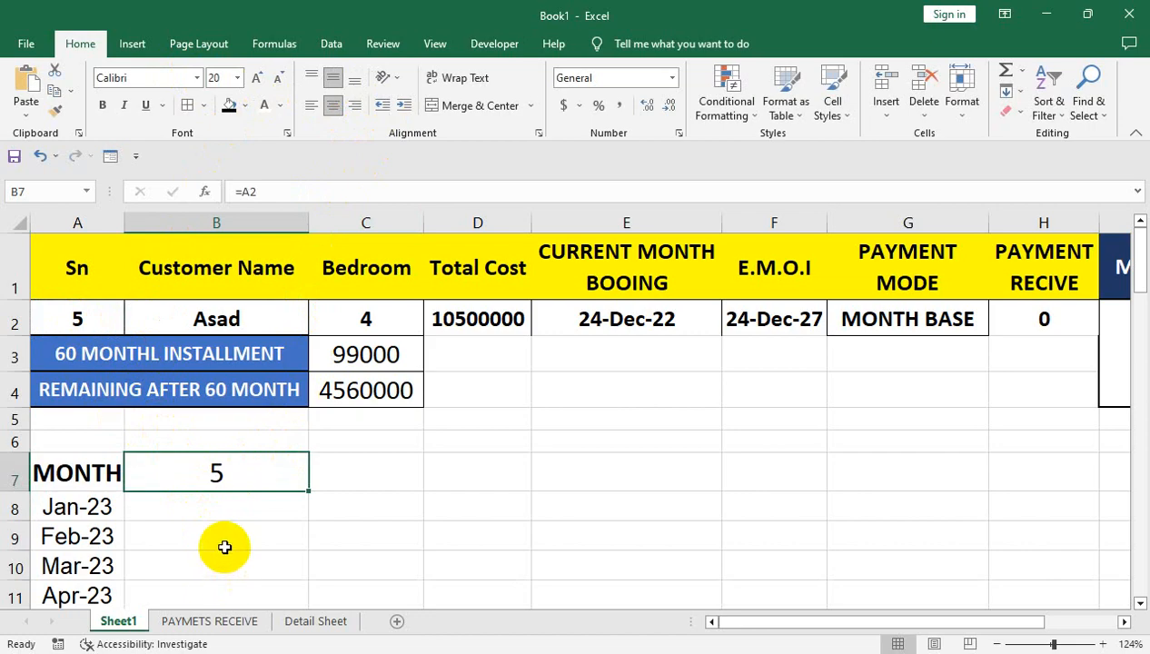
# Give the customer number cell B7 a black fill with white text.
pyautogui.click(222, 510)
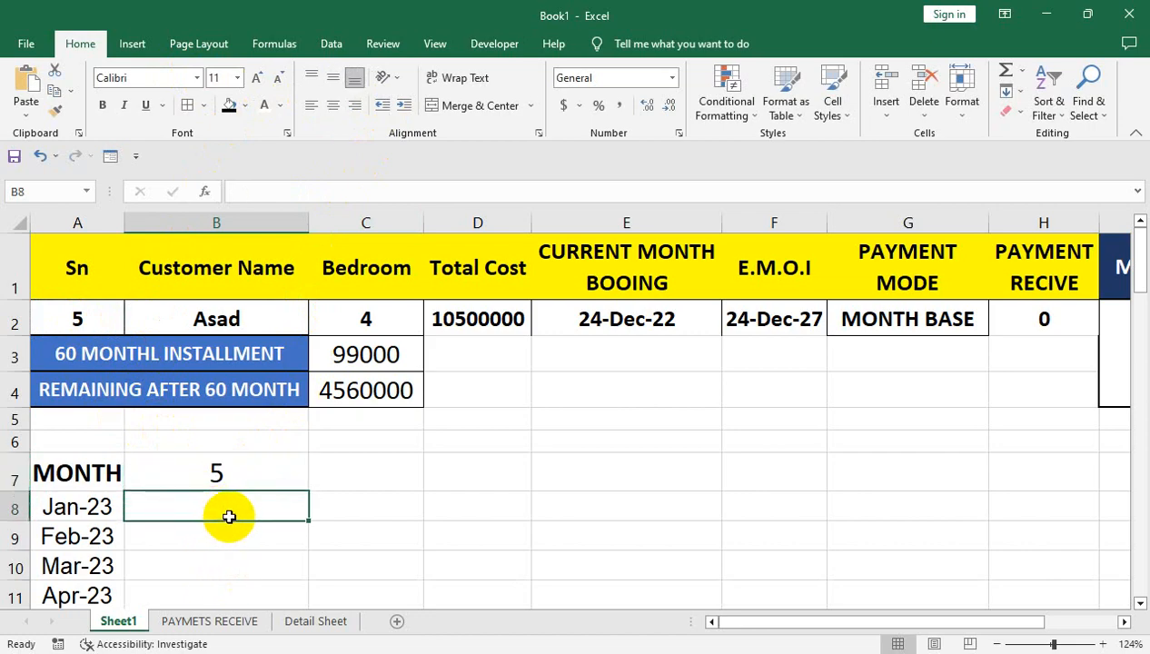
pyautogui.hotkey('ctrl', 'Up')
pyautogui.hotkey('ctrl', 'Up')
pyautogui.hotkey('ctrl', 'Up')
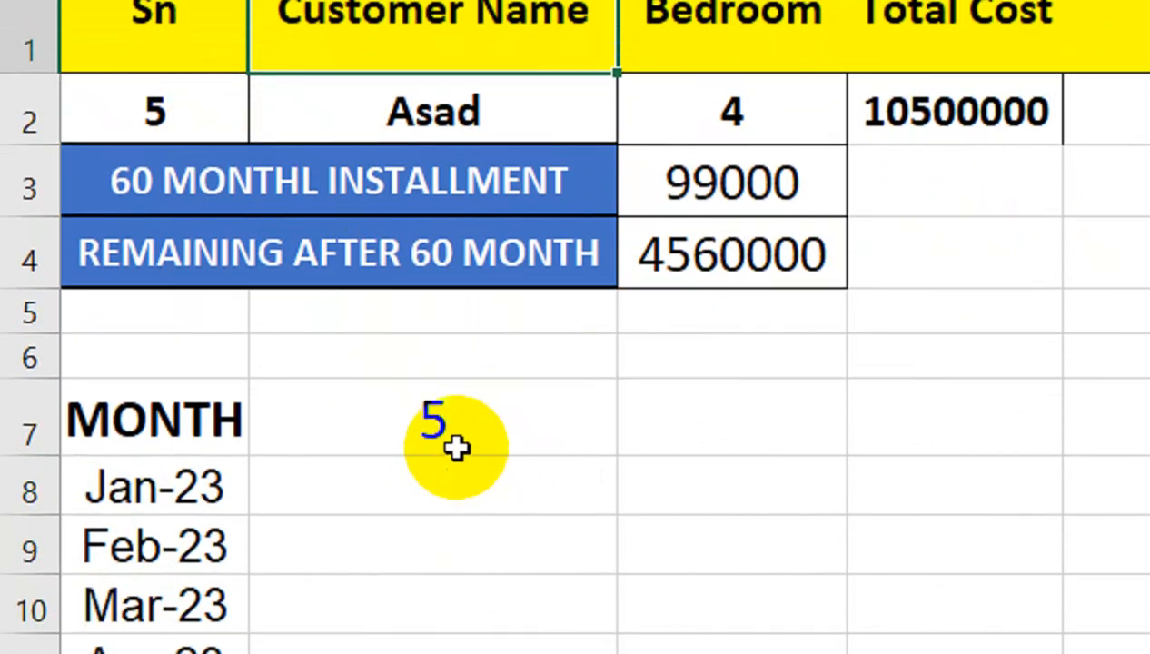
pyautogui.click(545, 454)
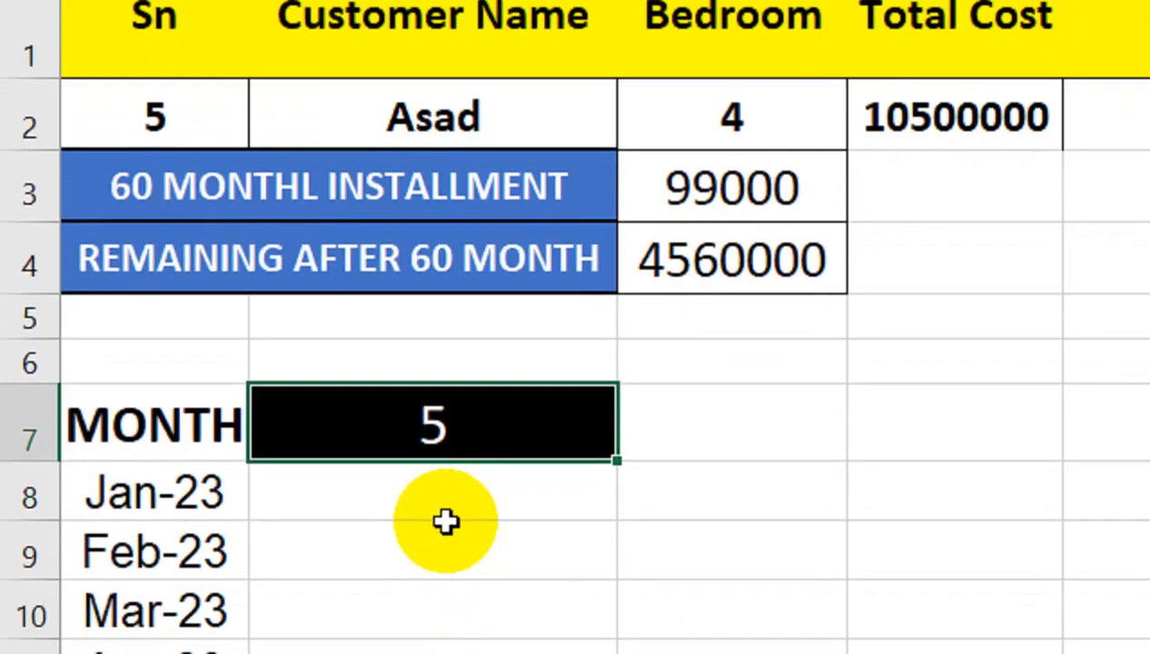
# In Sheet1 cell B8 beside Jan-23, start an HLOOKUP formula with the absolute reference $B$7 as its lookup value.
pyautogui.click(444, 485)
pyautogui.click(444, 485)
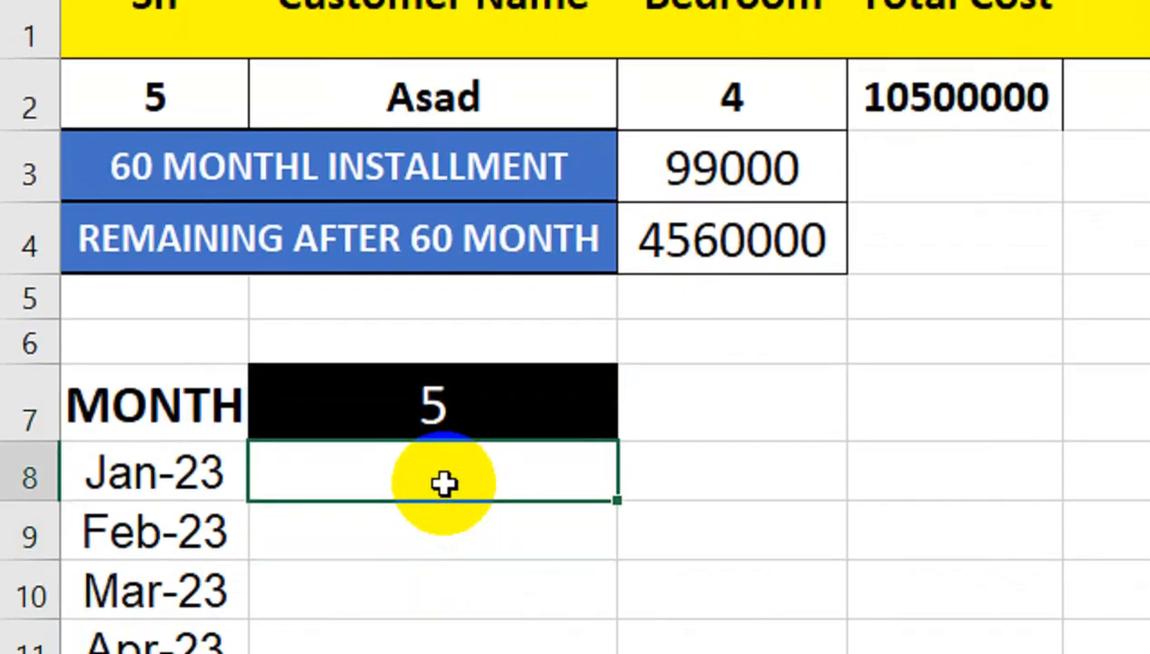
pyautogui.write('=HL')
pyautogui.press('Tab')
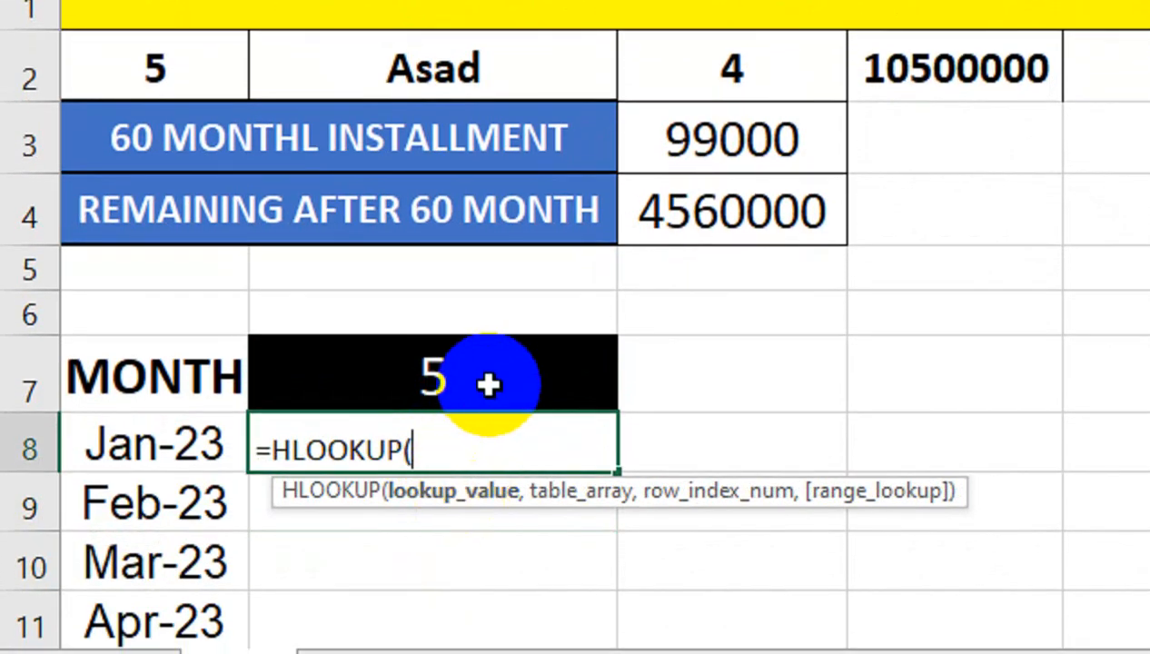
pyautogui.click(489, 401)
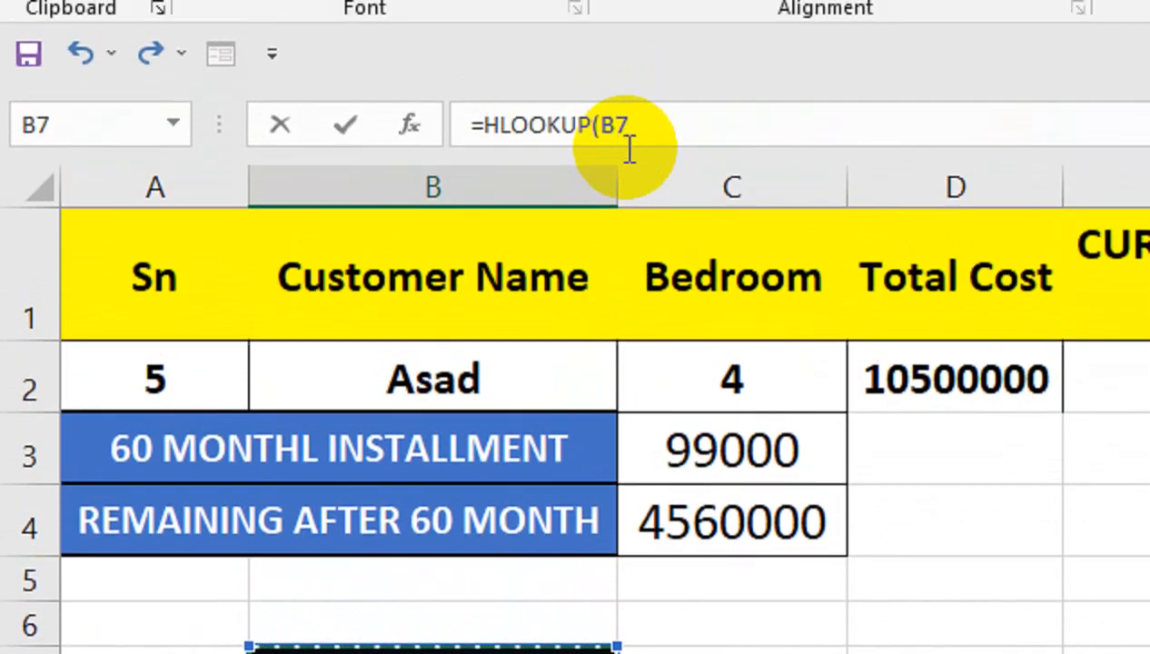
pyautogui.press('F4')
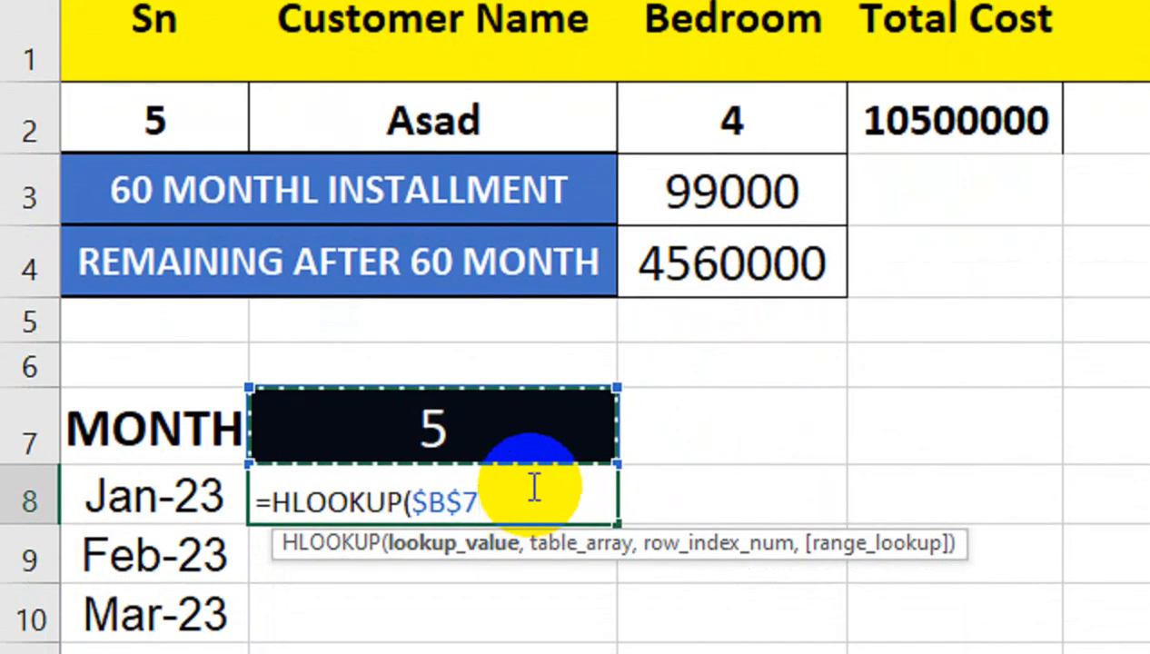
pyautogui.write(',')
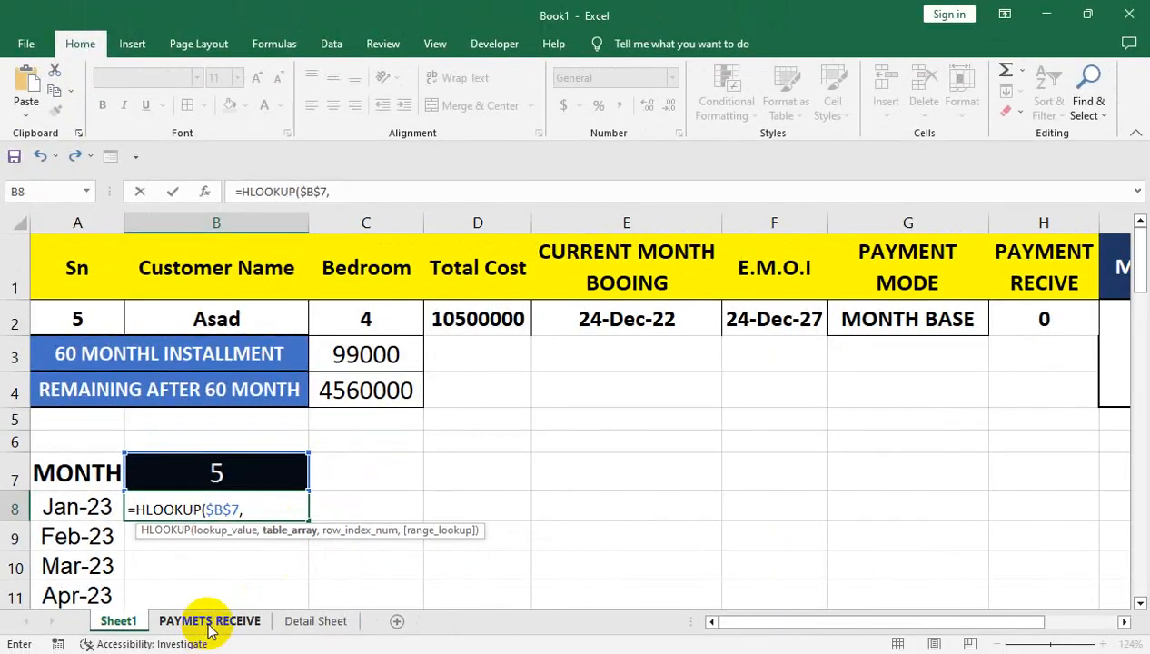
# Set the HLOOKUP table array to the absolute range 'PAYMETS RECEIVE'!$B$2:$Q$62.
pyautogui.click(209, 621)
pyautogui.click(165, 318)
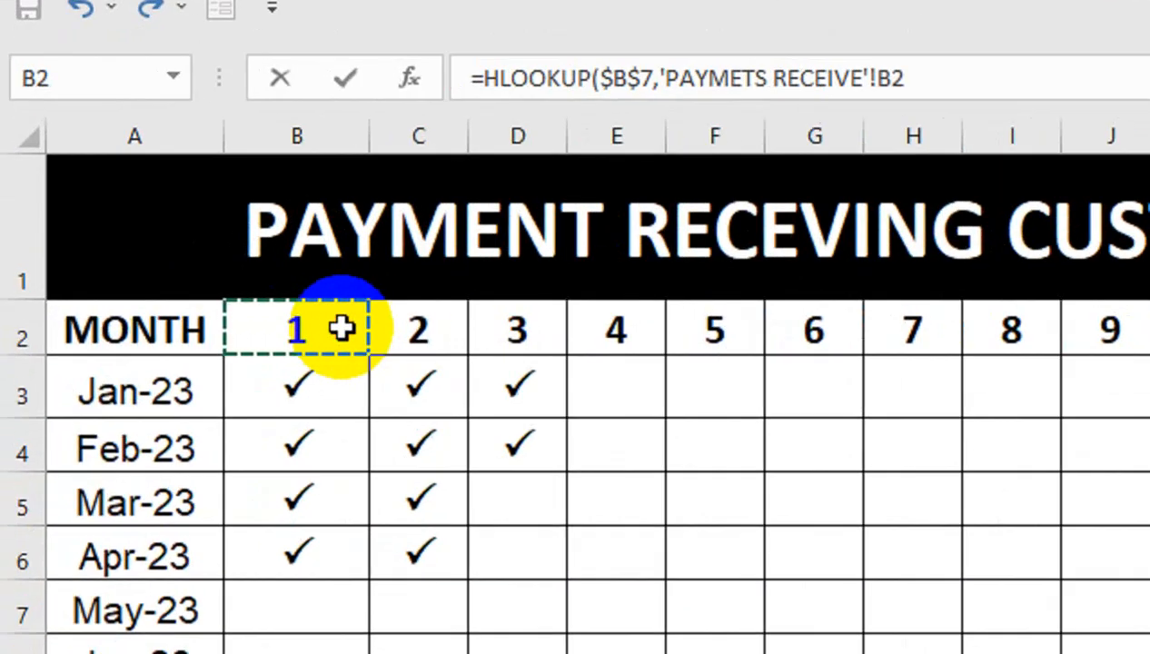
pyautogui.hotkey('ctrl', 'shift', 'Right')
pyautogui.hotkey('shift', 'Left')
pyautogui.hotkey('shift', 'Left')
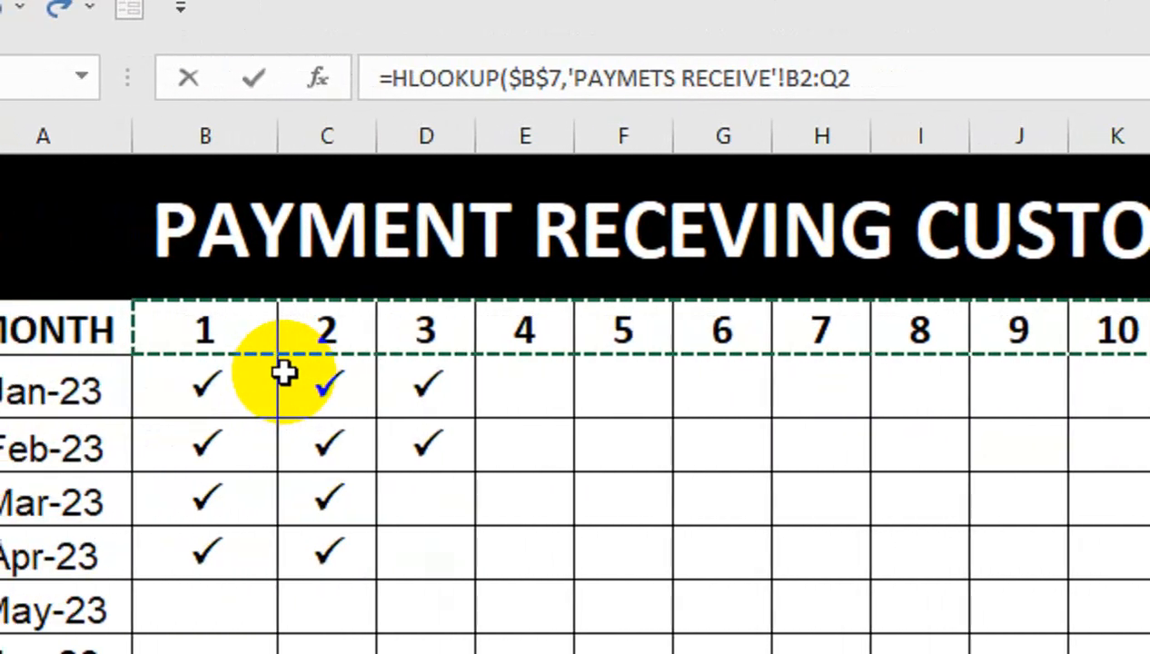
pyautogui.hotkey('shift', 'Down')
pyautogui.hotkey('shift', 'Down')
pyautogui.hotkey('shift', 'Down')
pyautogui.hotkey('shift', 'Down')
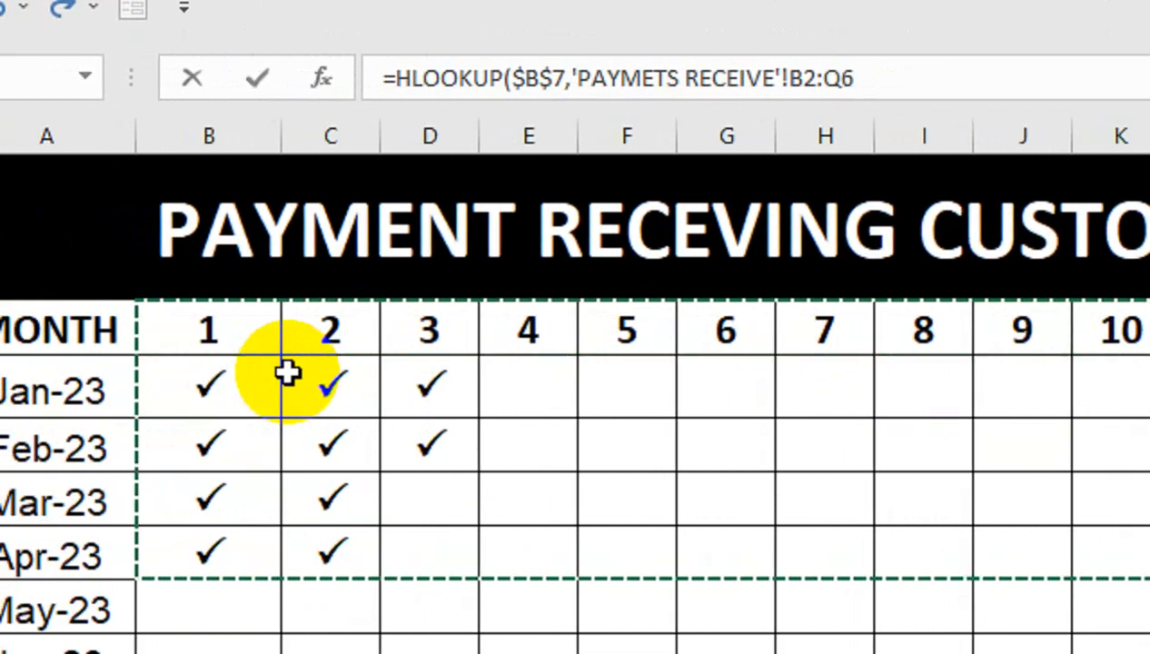
pyautogui.hotkey('ctrl', 'shift', 'Down')
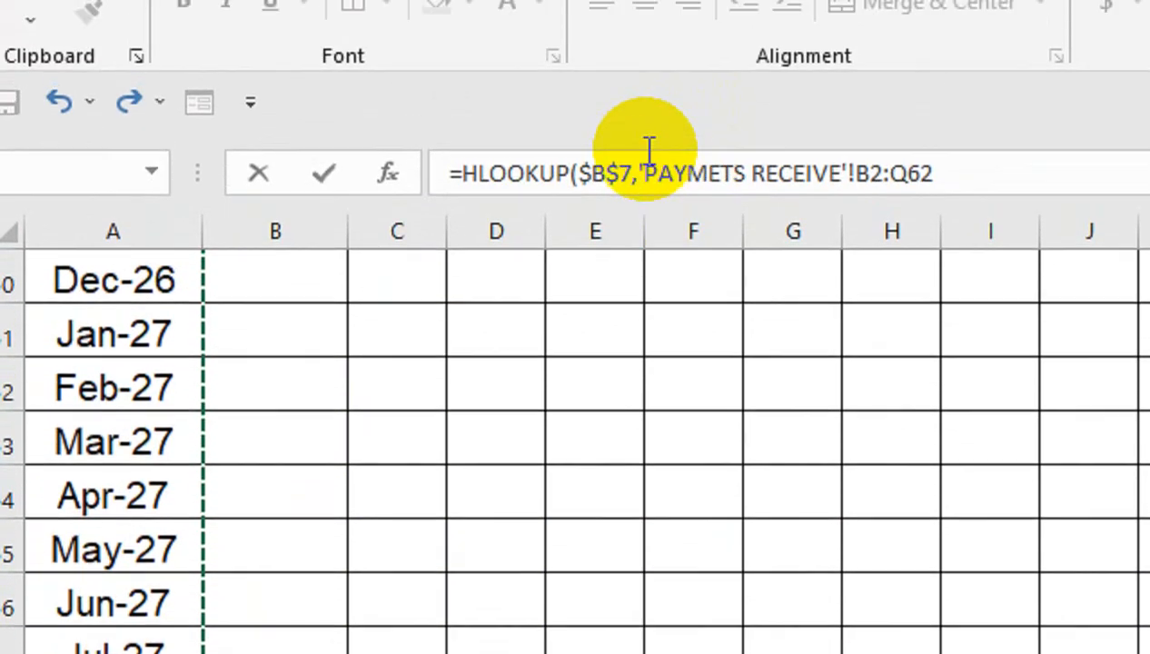
pyautogui.press('F4')
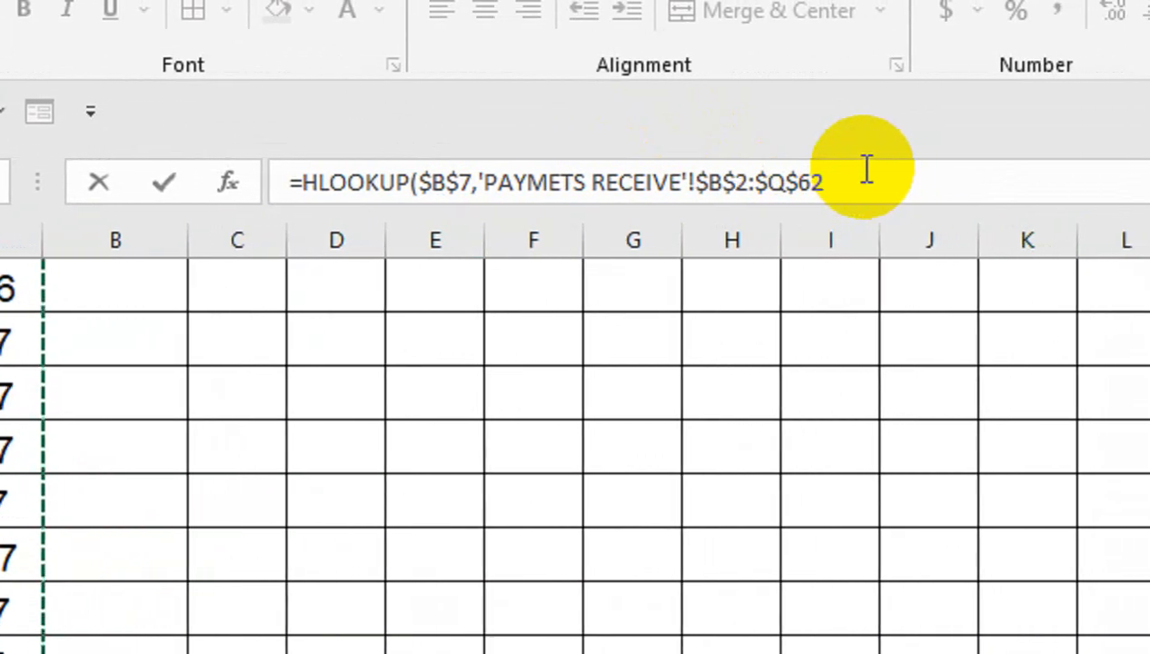
# Use a nested MATCH for the HLOOKUP row index, with the Jan-23 cell Sheet1!$A8 as its lookup value.
pyautogui.write(',MATCH(')
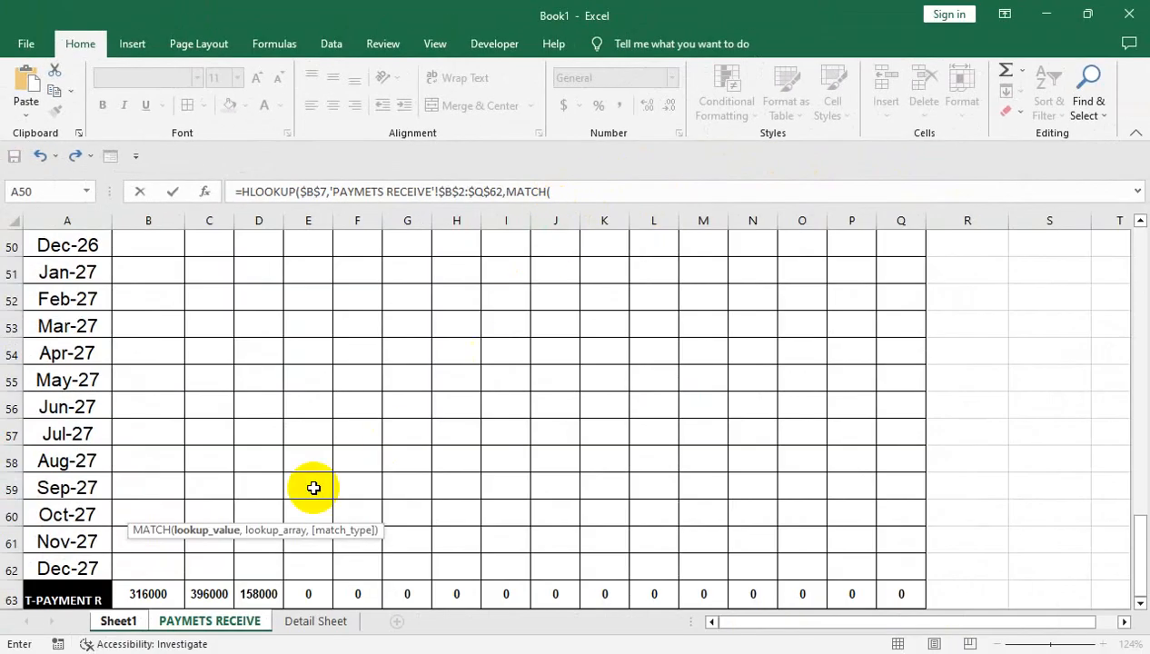
pyautogui.click(144, 625)
pyautogui.click(101, 505)
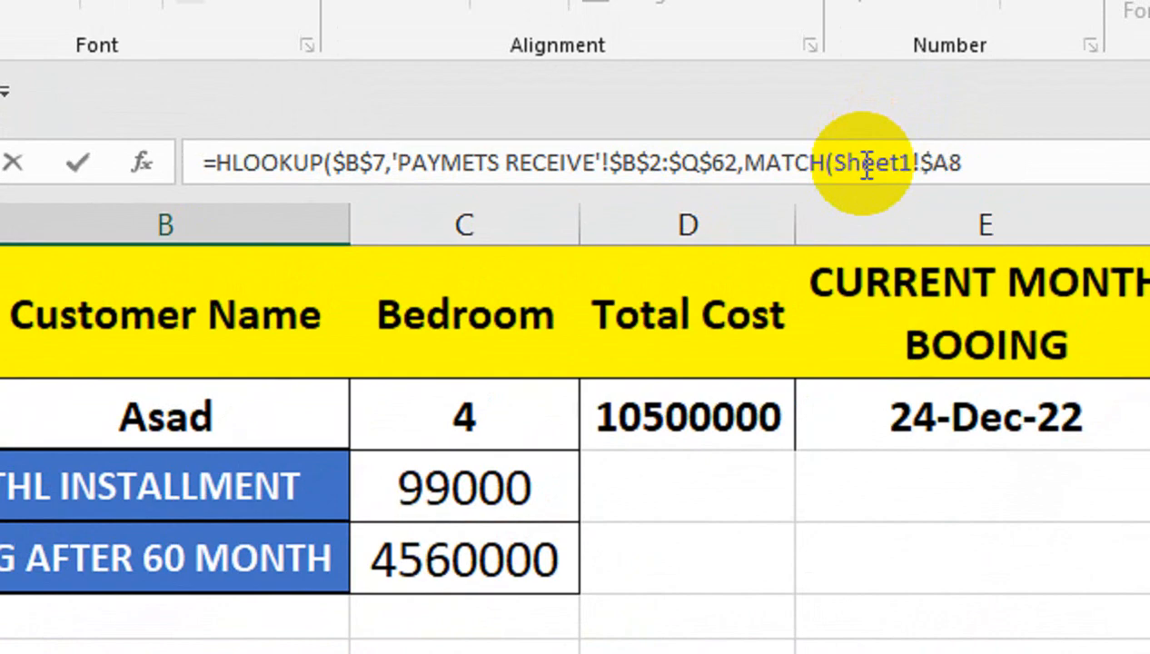
pyautogui.write(',')
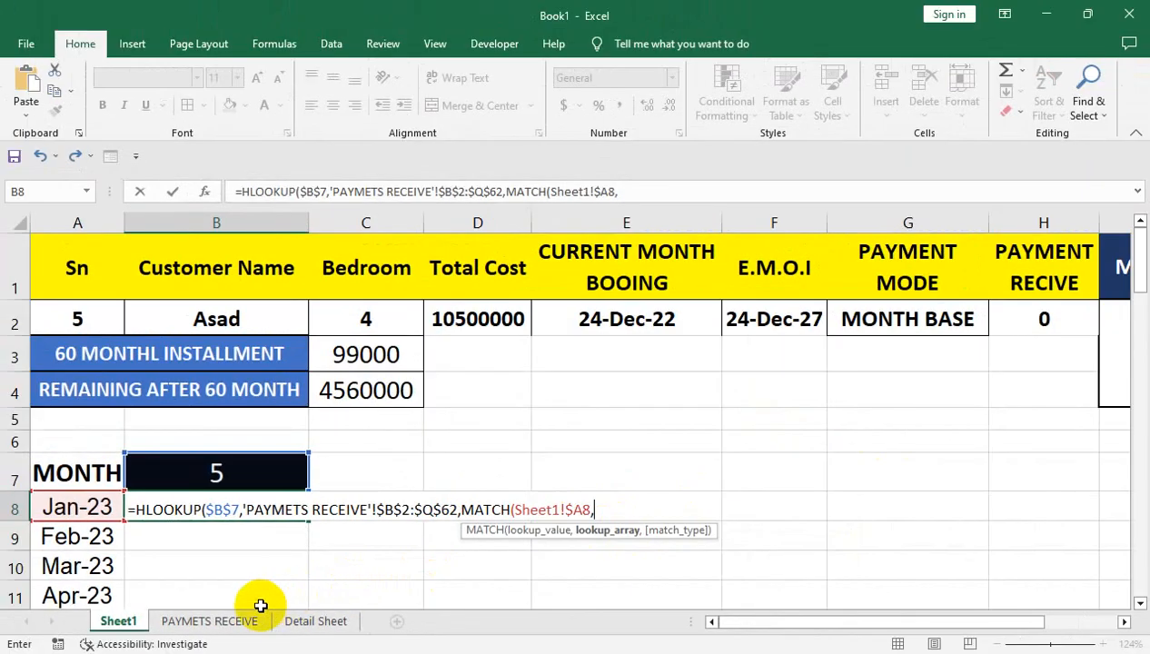
# Finish the MATCH with 'PAYMETS RECEIVE'!$A$2:$A$62 and match type 0, and set the HLOOKUP range lookup to FALSE.
pyautogui.click(210, 620)
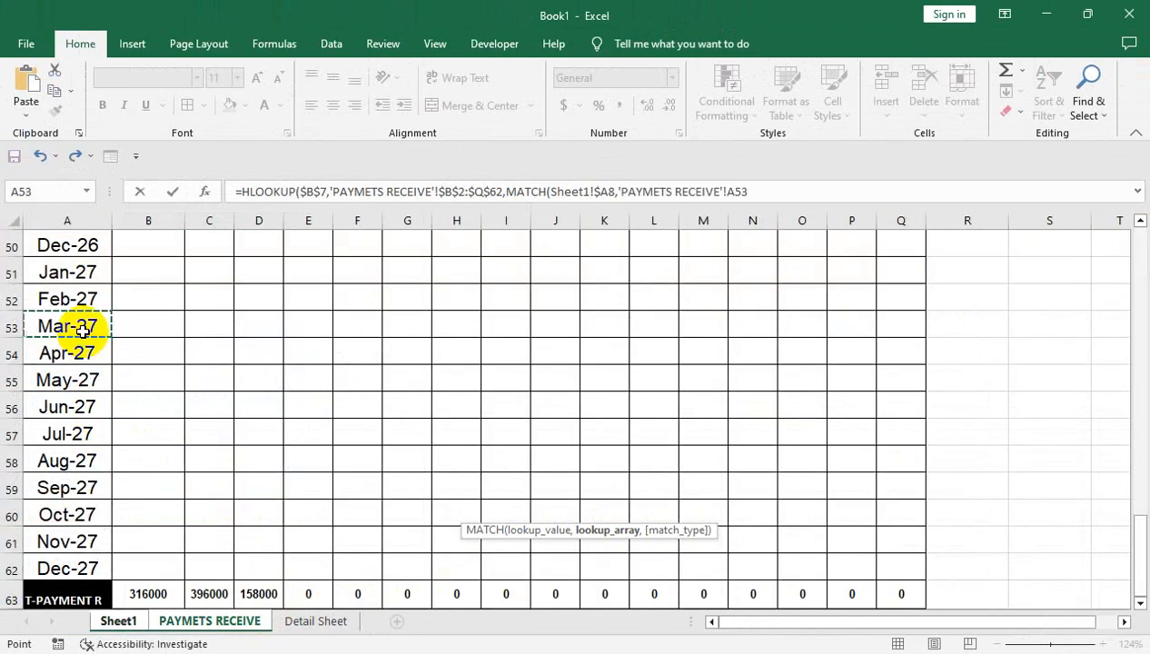
pyautogui.hotkey('ctrl', 'Home')
pyautogui.click(84, 317)
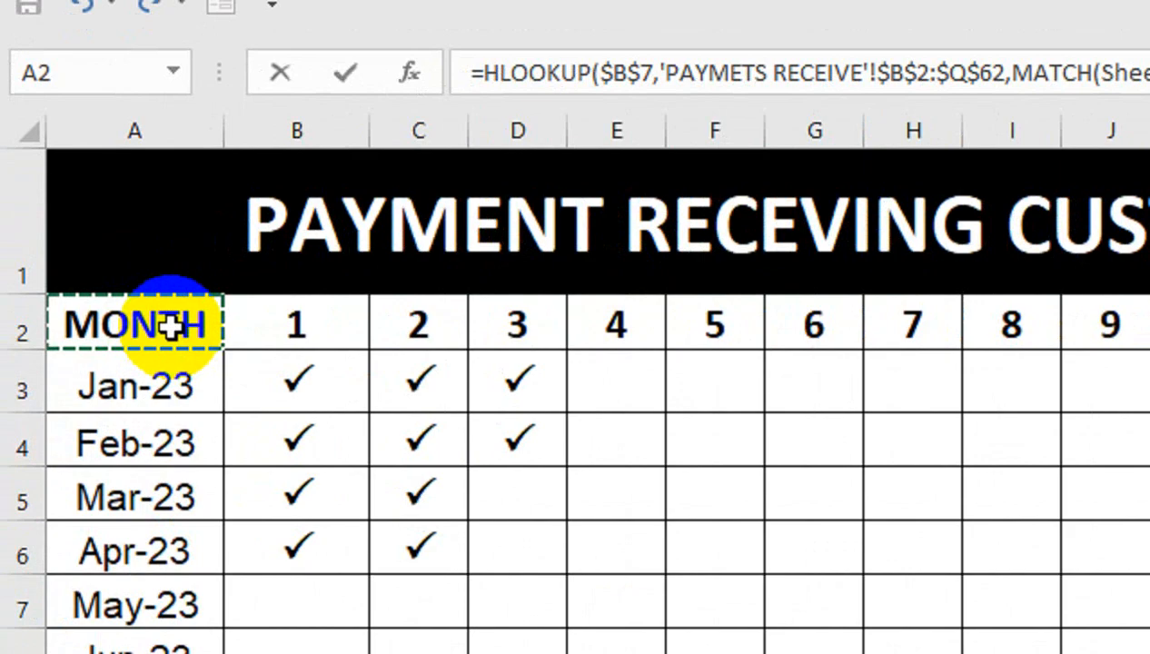
pyautogui.moveTo(171, 328); pyautogui.dragTo(202, 493)
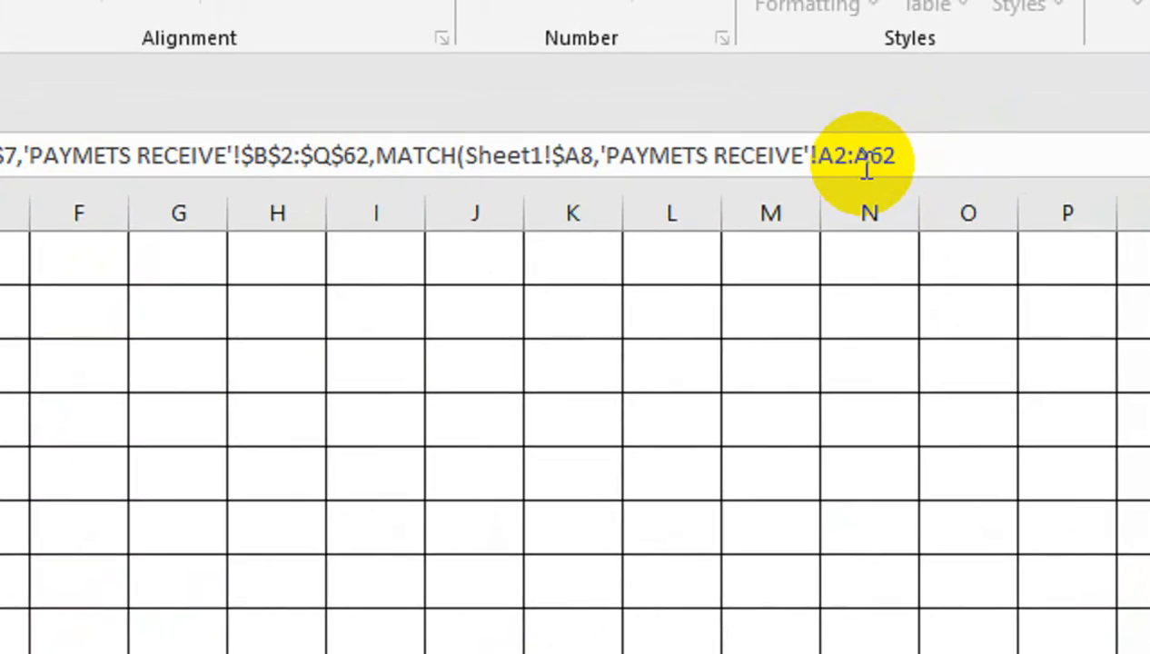
pyautogui.press('F4')
pyautogui.write(',')
pyautogui.press('Down')
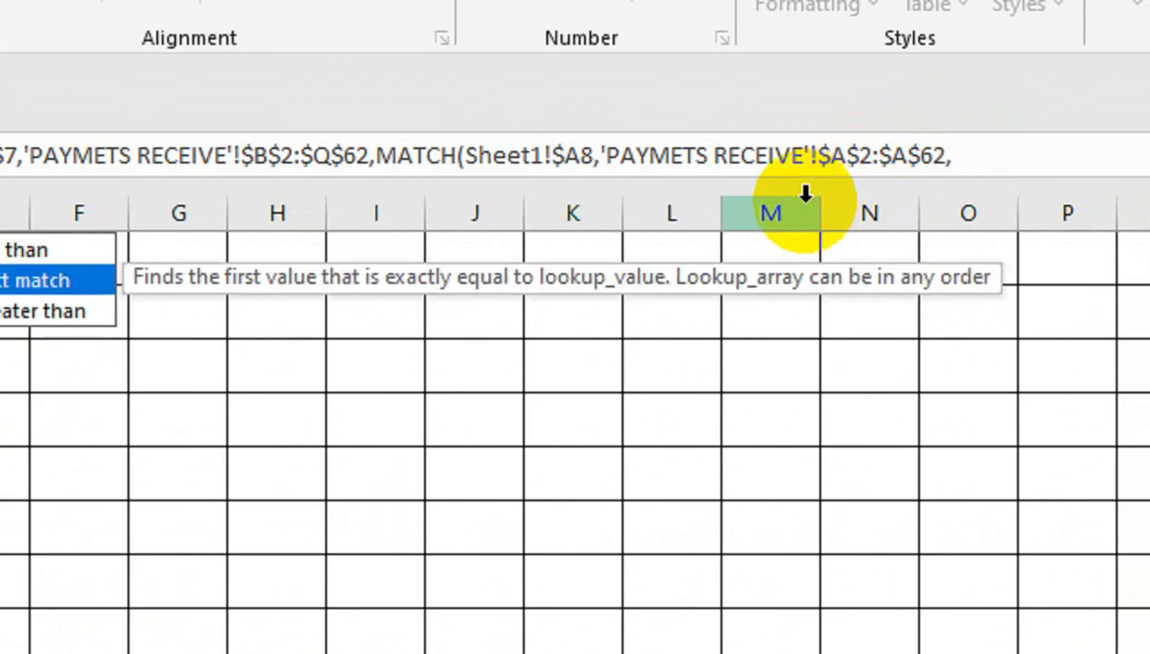
pyautogui.press('Tab')
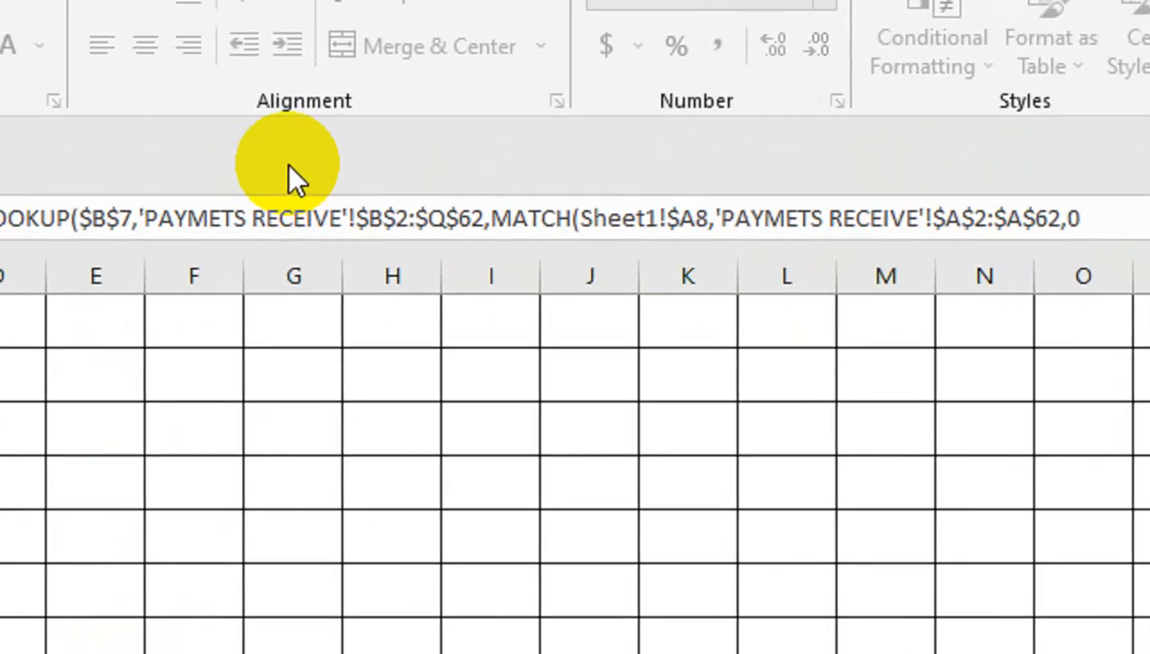
pyautogui.write('),')
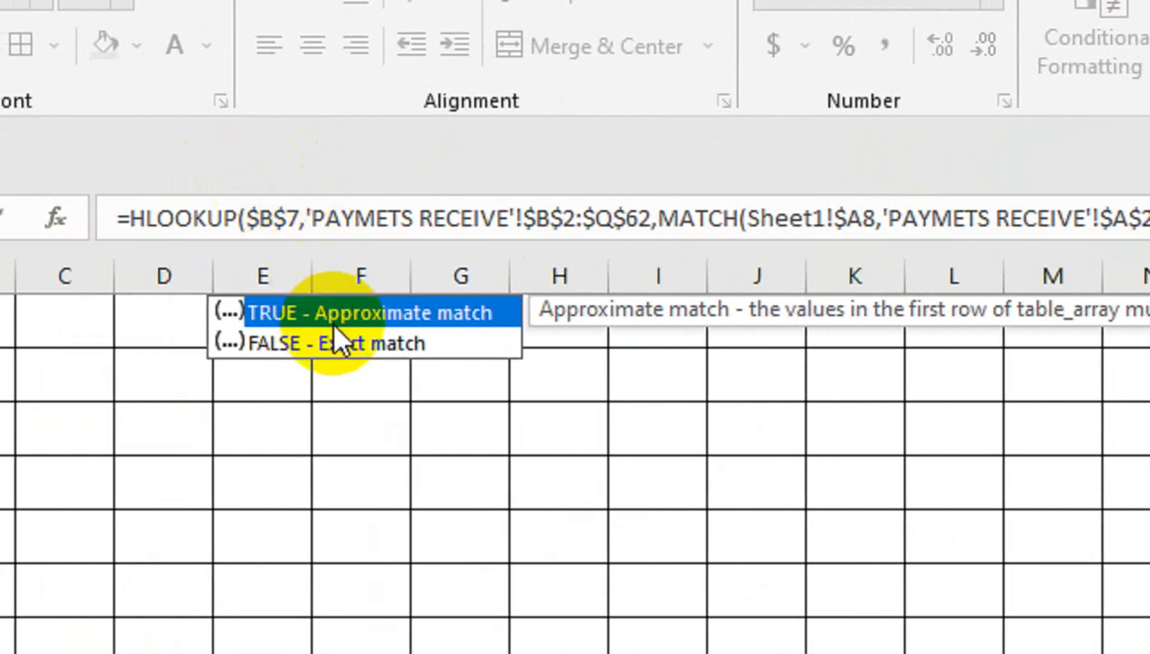
pyautogui.press('Down')
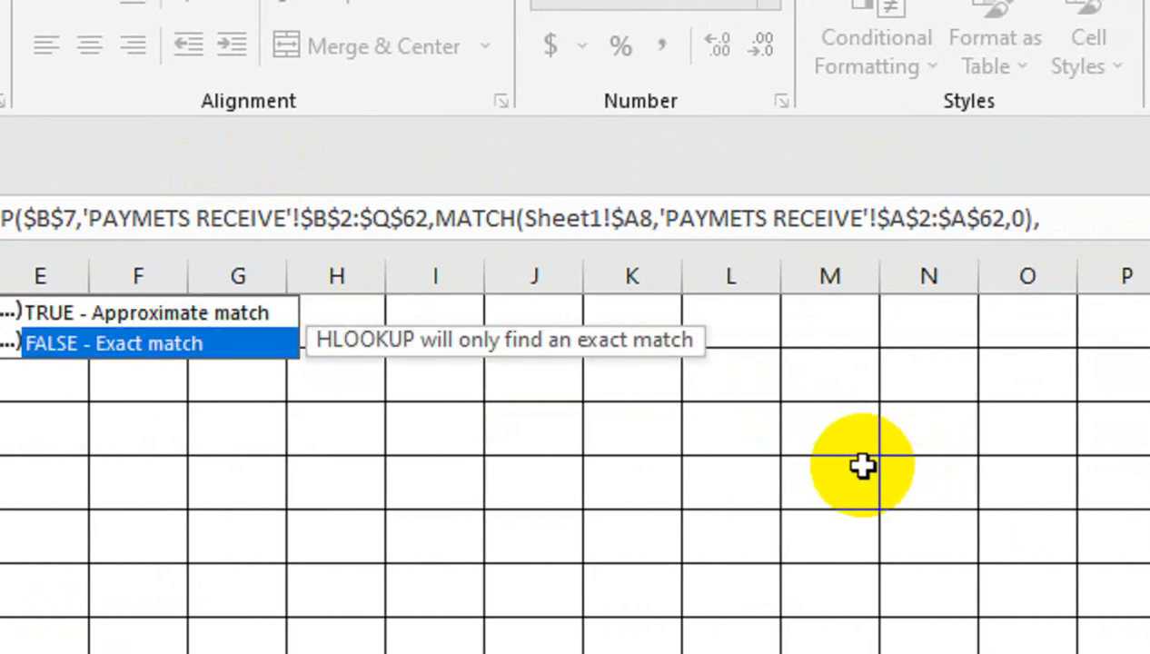
pyautogui.press('Tab')
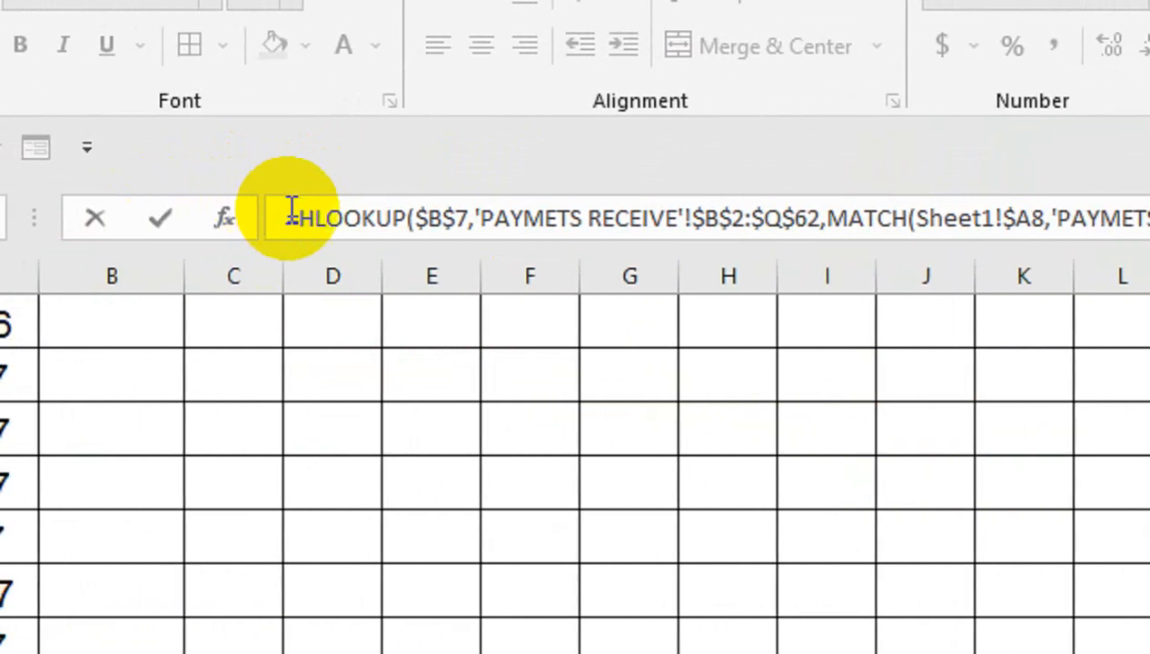
# Wrap the HLOOKUP in IFERROR with an empty string "" as the fallback and enter the formula in B8.
pyautogui.click(303, 227)
pyautogui.write('IFERROR(')
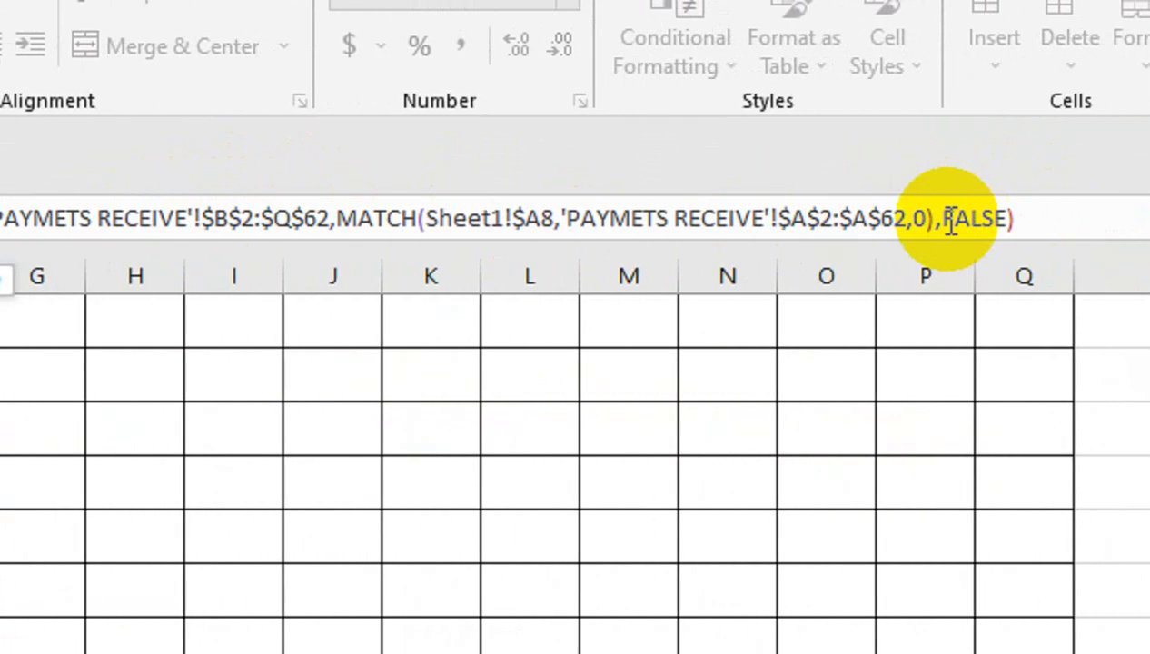
pyautogui.click(1025, 216)
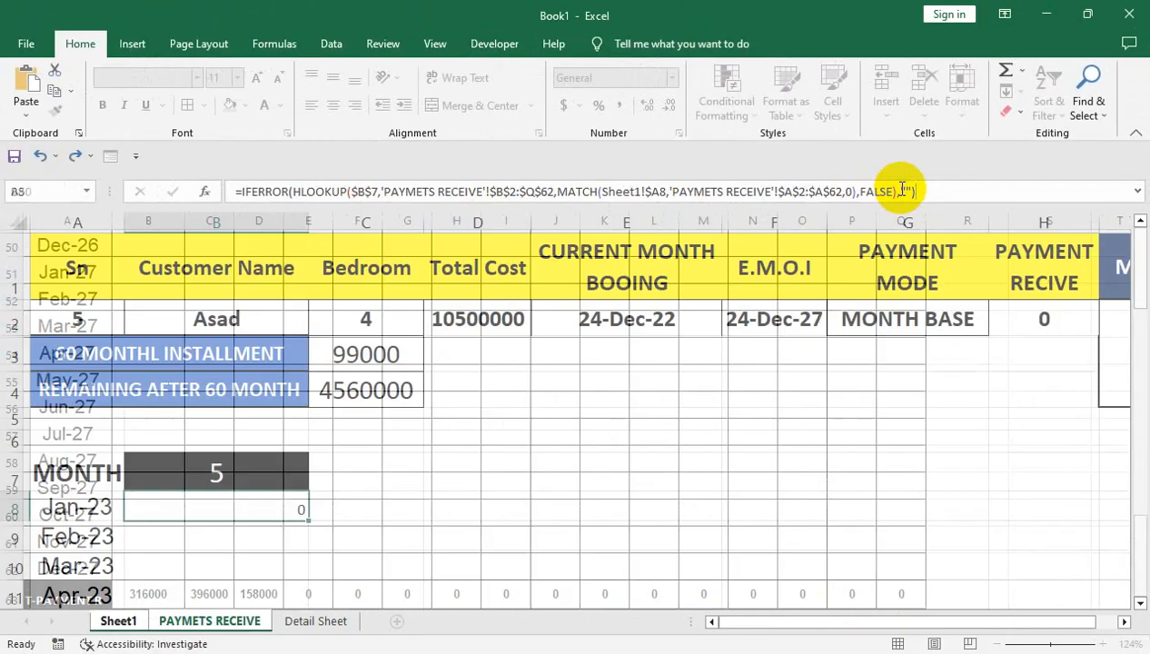
pyautogui.press('Return')
# Center the cells B8:B67 beside the months Jan-23 to Dec-27 both horizontally and vertically.
pyautogui.click(276, 503)
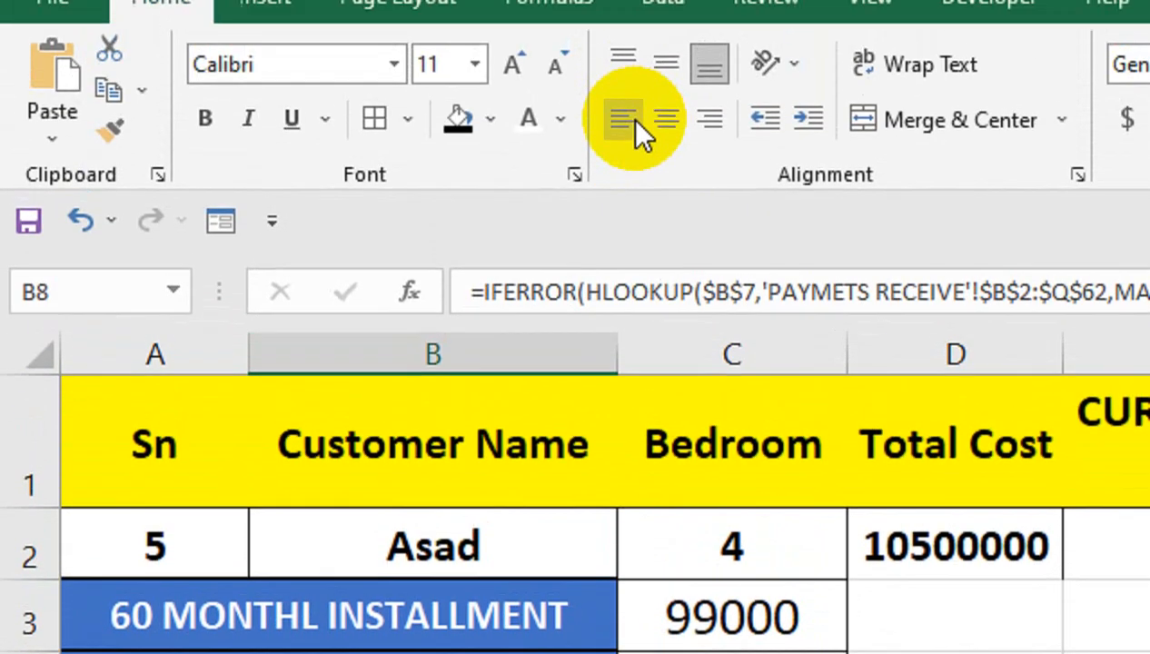
pyautogui.press('Left')
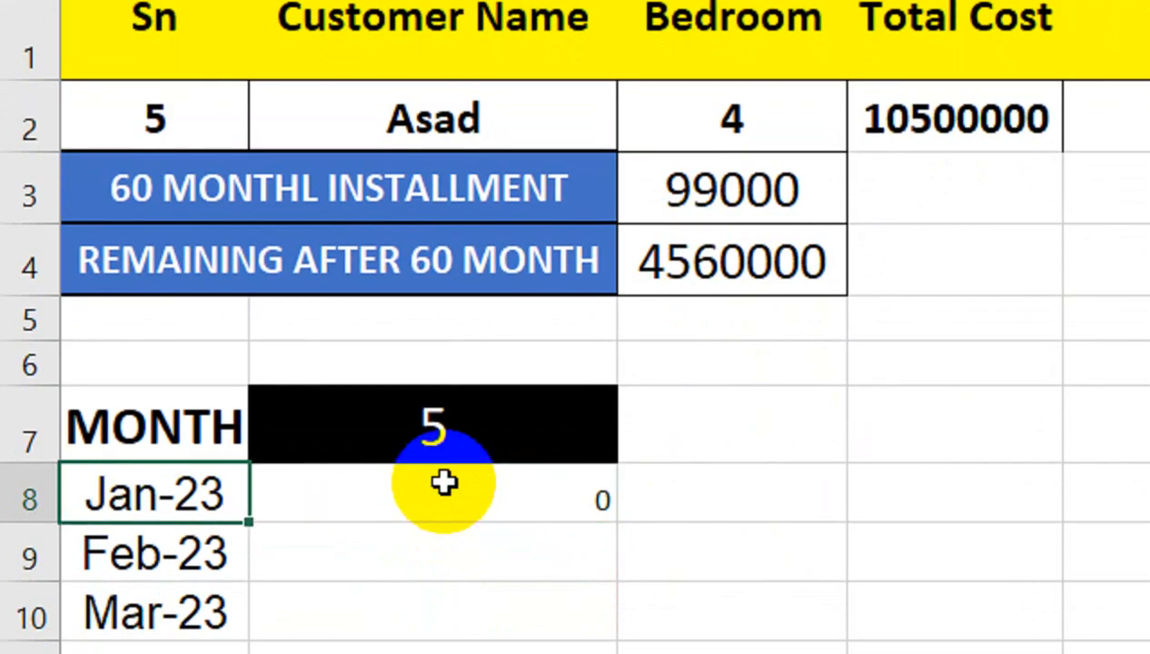
pyautogui.hotkey('ctrl', 'shift', 'Down')
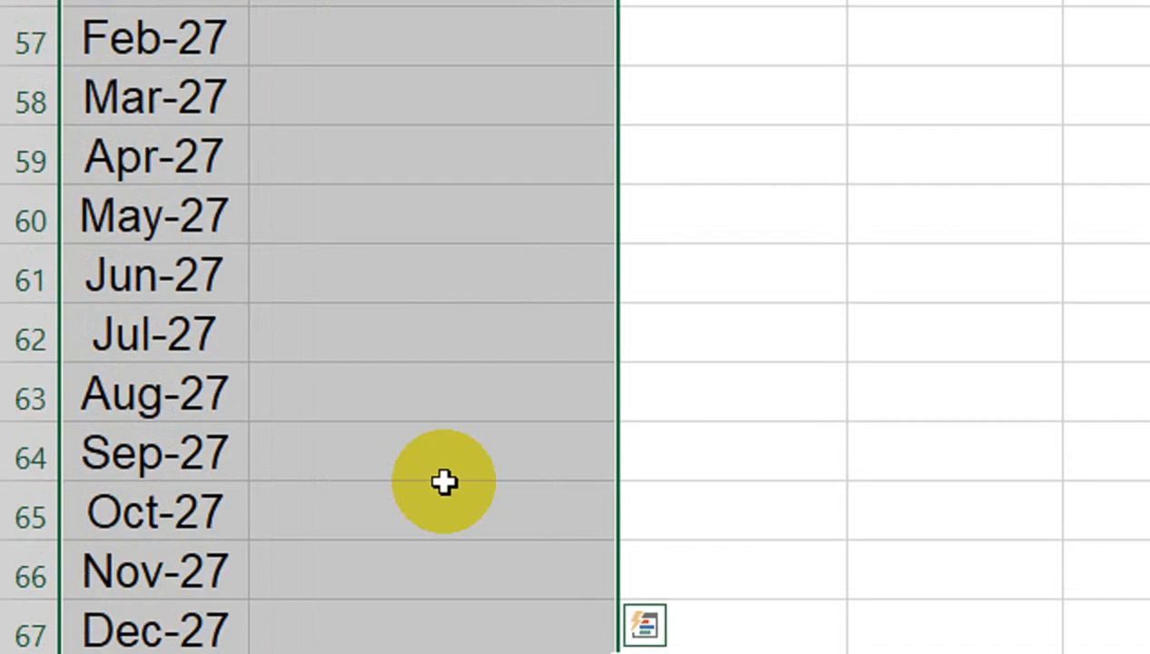
pyautogui.press('Right')
pyautogui.hotkey('ctrl', 'Down')
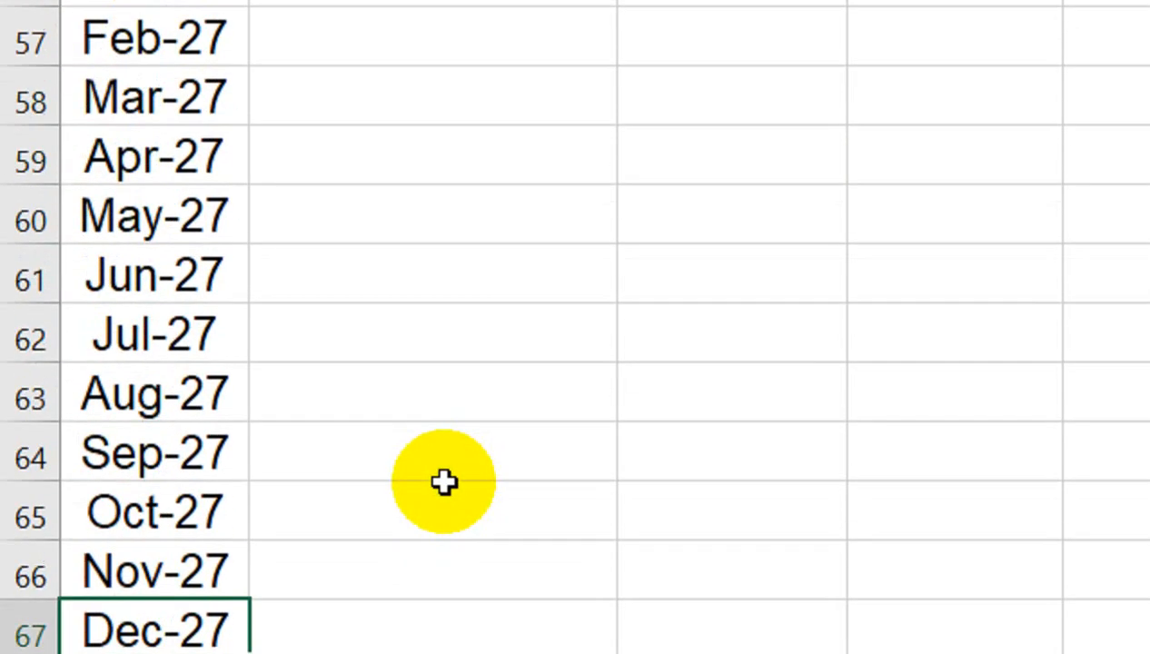
pyautogui.press('Right')
pyautogui.hotkey('ctrl', 'shift', 'Up')
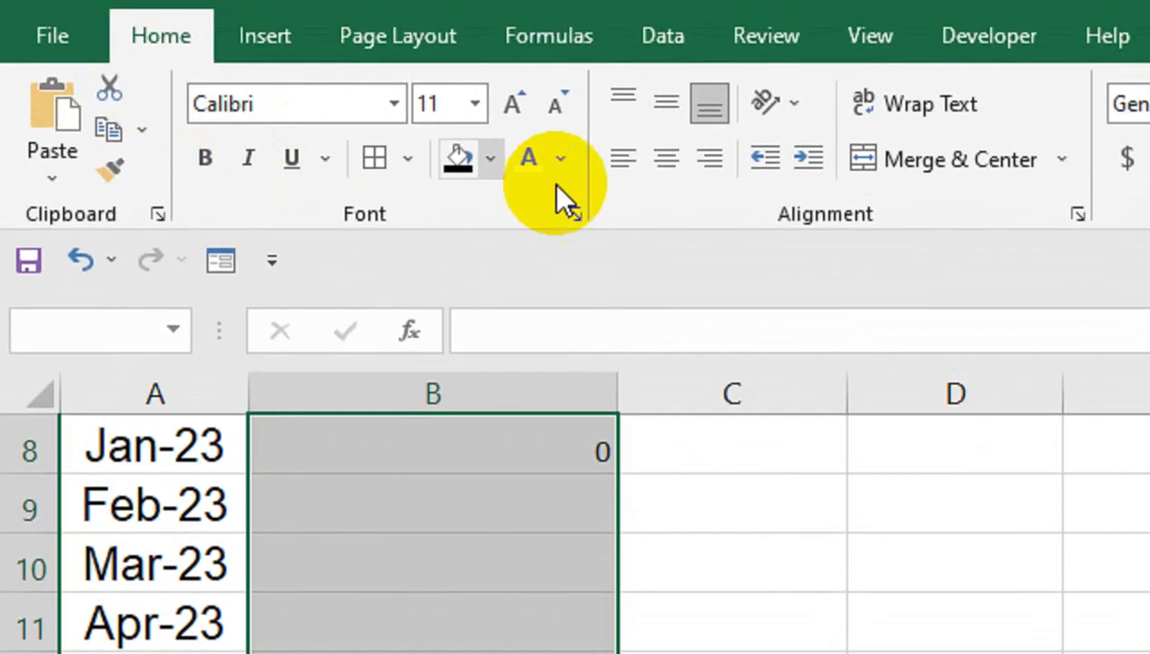
pyautogui.click(665, 173)
pyautogui.click(674, 158)
# Make the cells B8:B67 bold and enlarge their font size to 20.
pyautogui.click(201, 210)
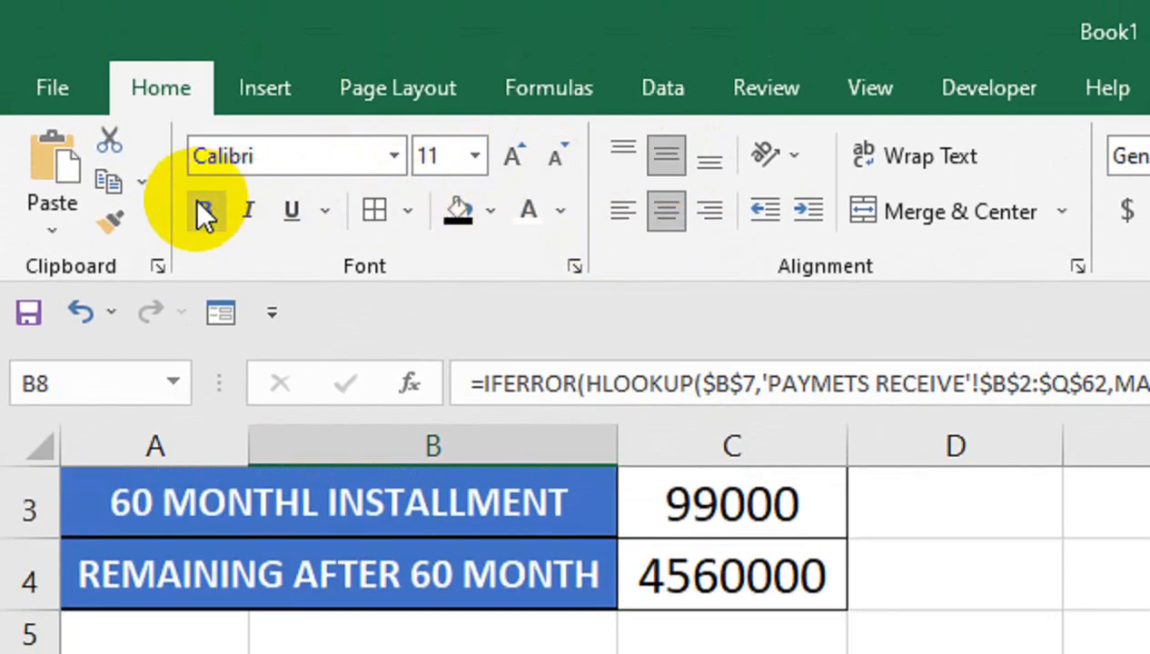
pyautogui.click(516, 163)
pyautogui.click(516, 163)
pyautogui.click(516, 163)
pyautogui.click(516, 163)
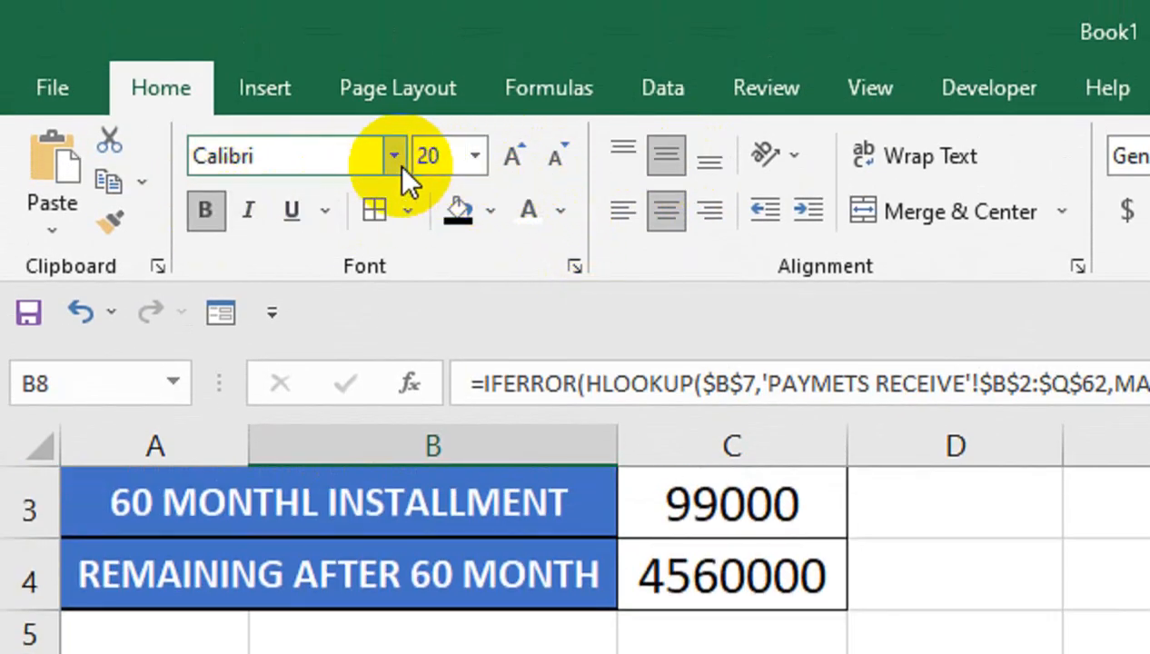
# Change the font of cells B8:B67 to a Wingdings symbol font.
pyautogui.click(394, 158)
pyautogui.write('w')
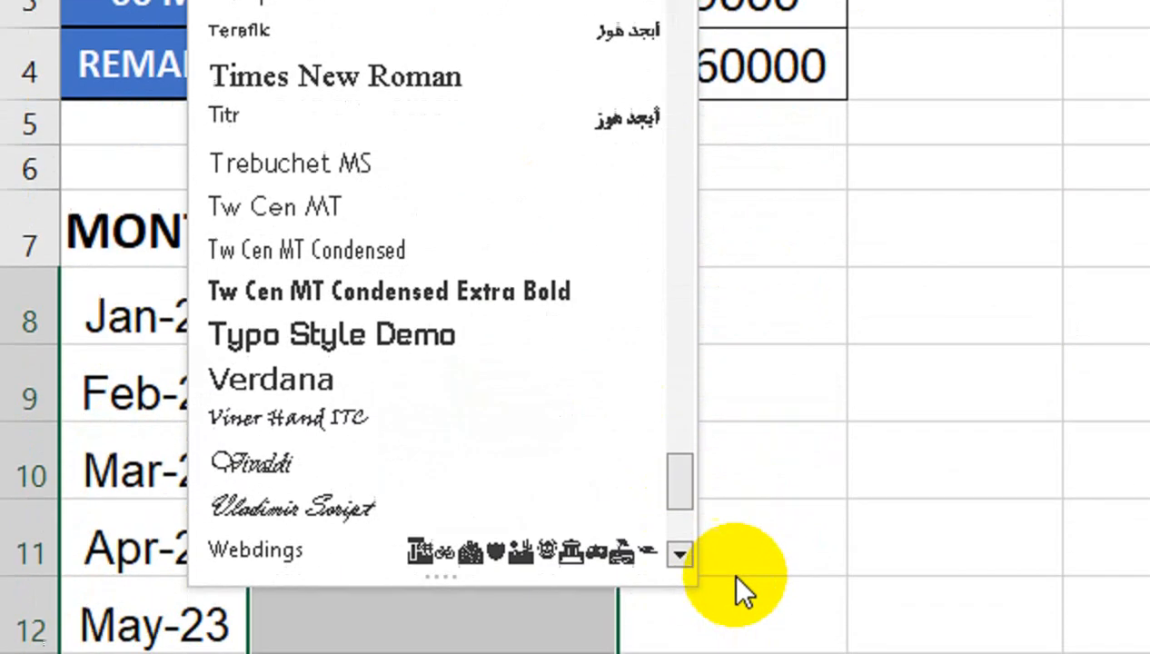
pyautogui.click(681, 554)
pyautogui.click(681, 554)
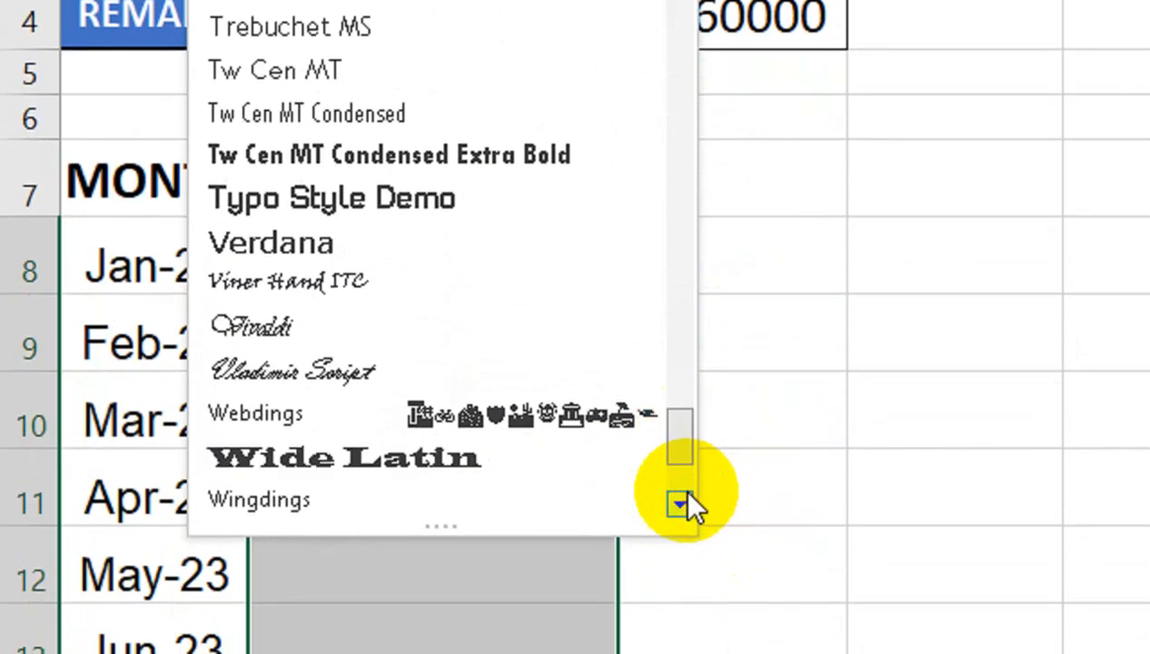
pyautogui.click(681, 554)
pyautogui.click(681, 554)
pyautogui.click(681, 554)
pyautogui.click(578, 404)
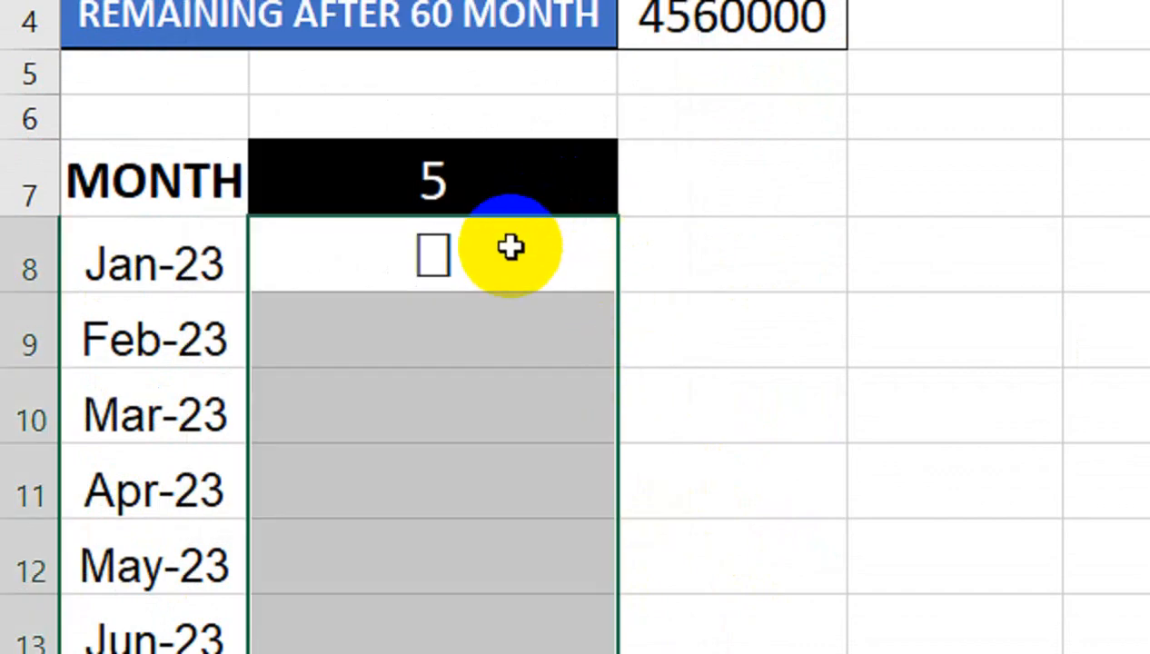
# Select serial number 2 in the Sn cell A2.
pyautogui.click(509, 230)
pyautogui.click(524, 154)
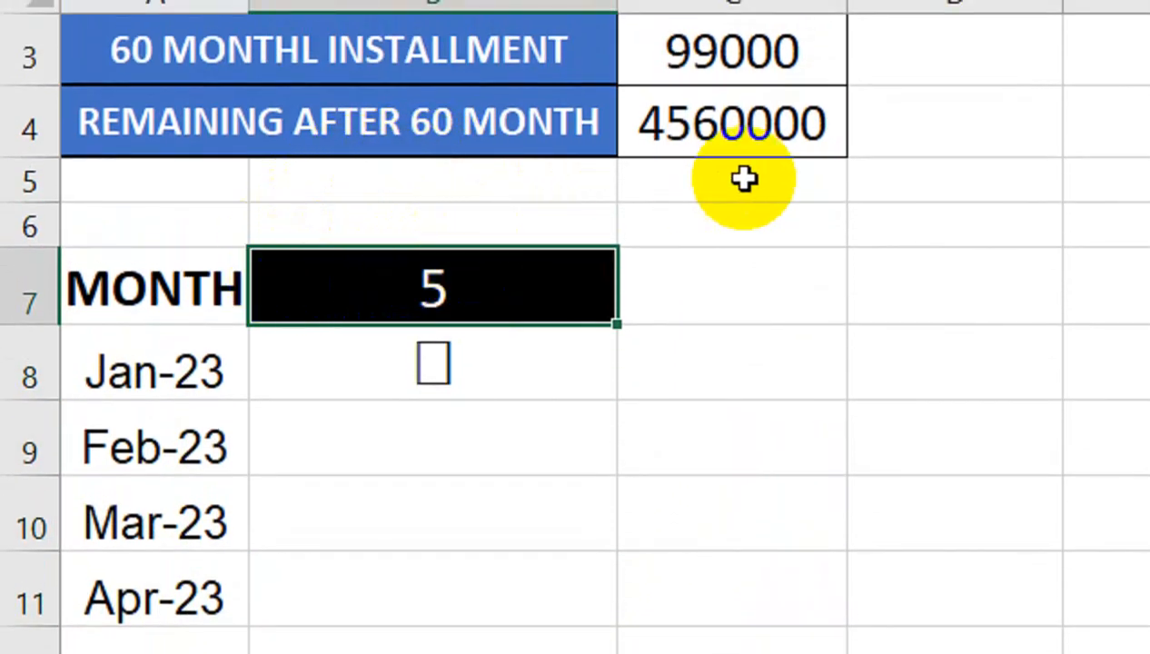
pyautogui.moveTo(877, 224); pyautogui.dragTo(728, 285)
pyautogui.click(214, 413)
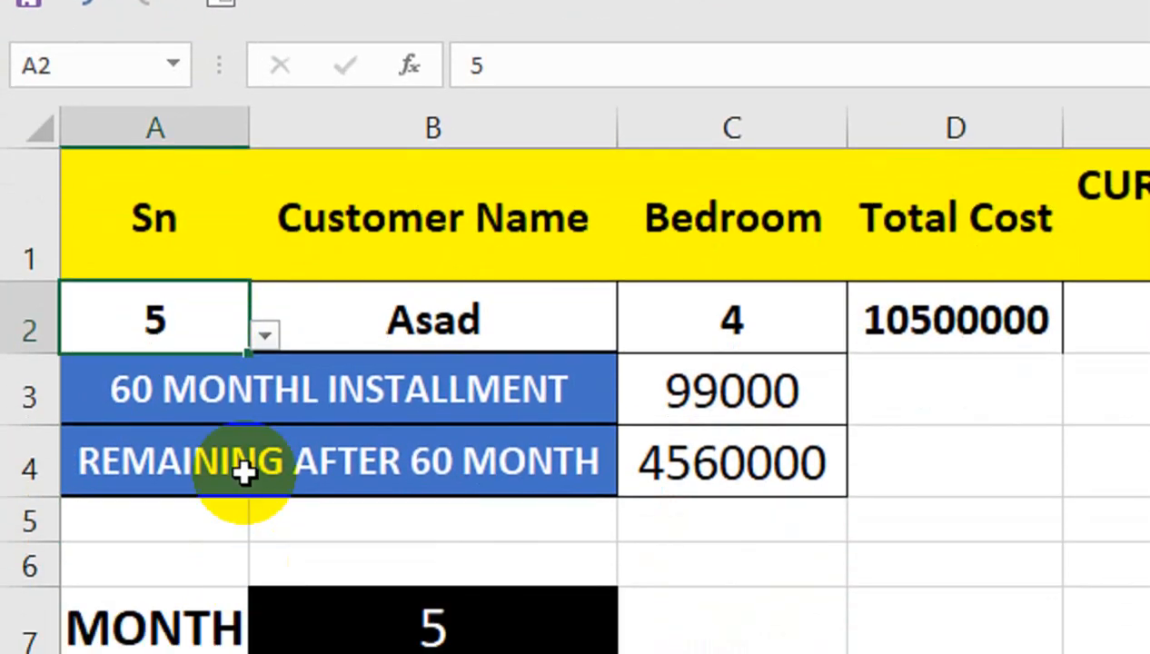
pyautogui.click(264, 336)
pyautogui.click(287, 377)
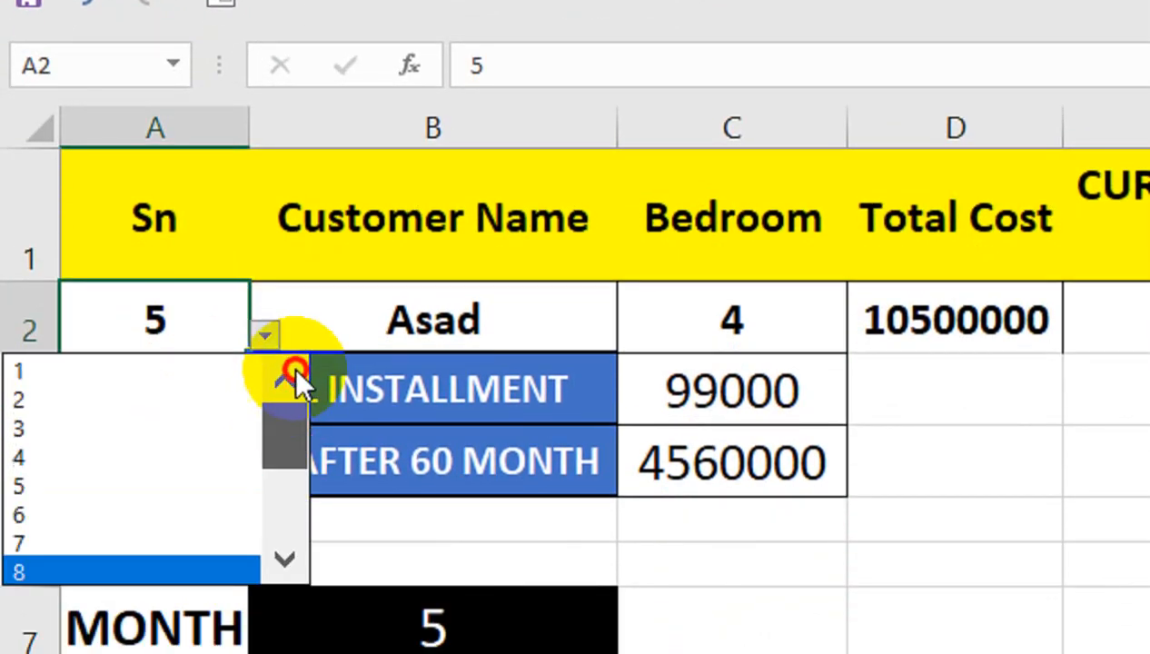
pyautogui.click(136, 397)
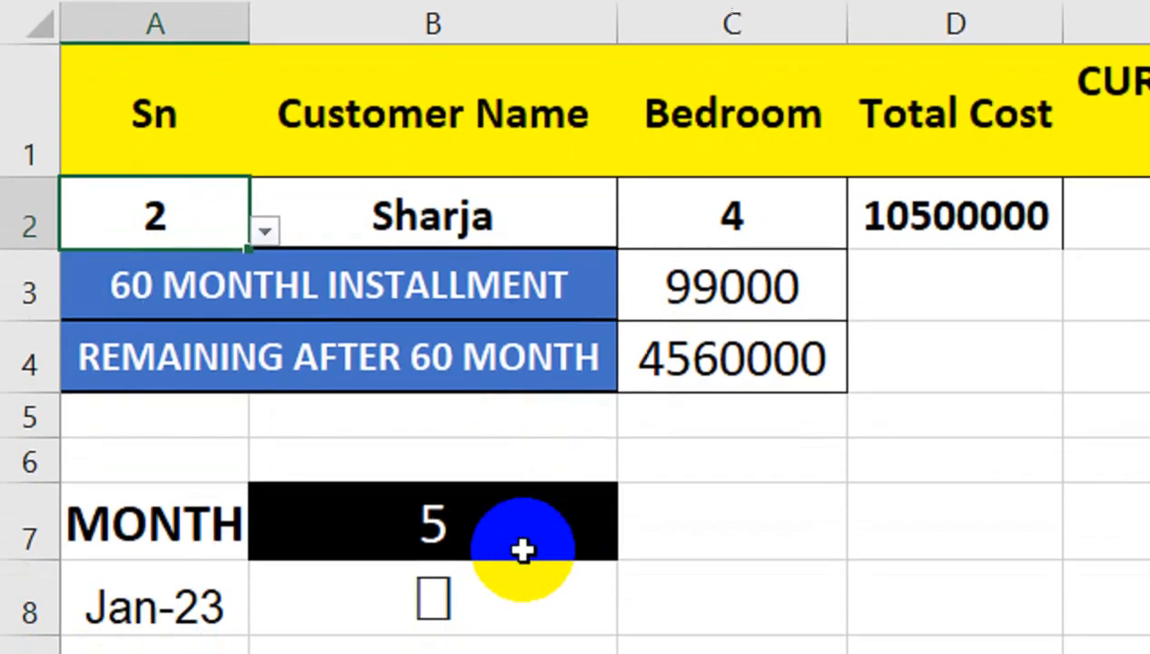
# Change the font of the Jan-23 result cell B8 to Arial.
pyautogui.click(509, 490)
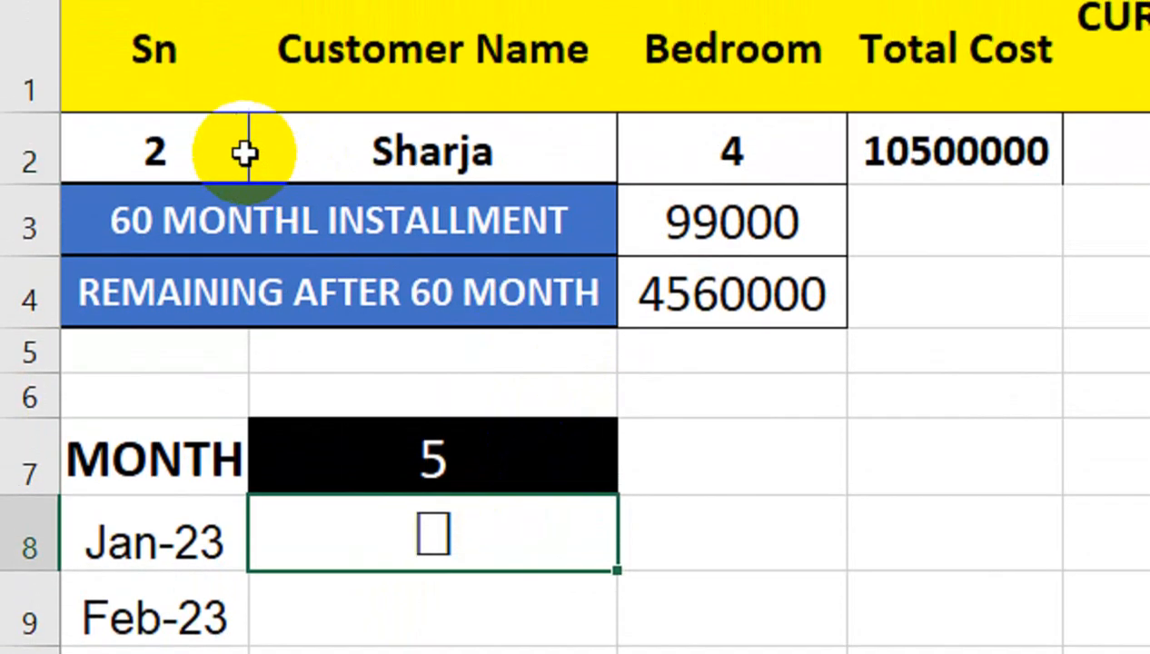
pyautogui.click(200, 107)
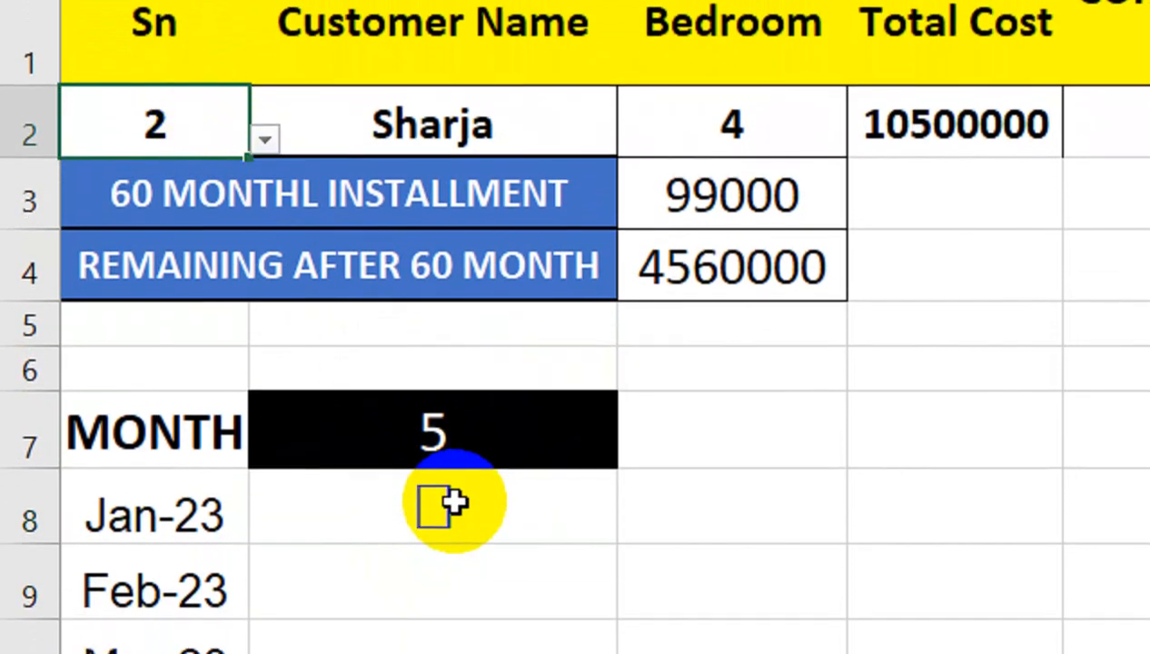
pyautogui.click(442, 550)
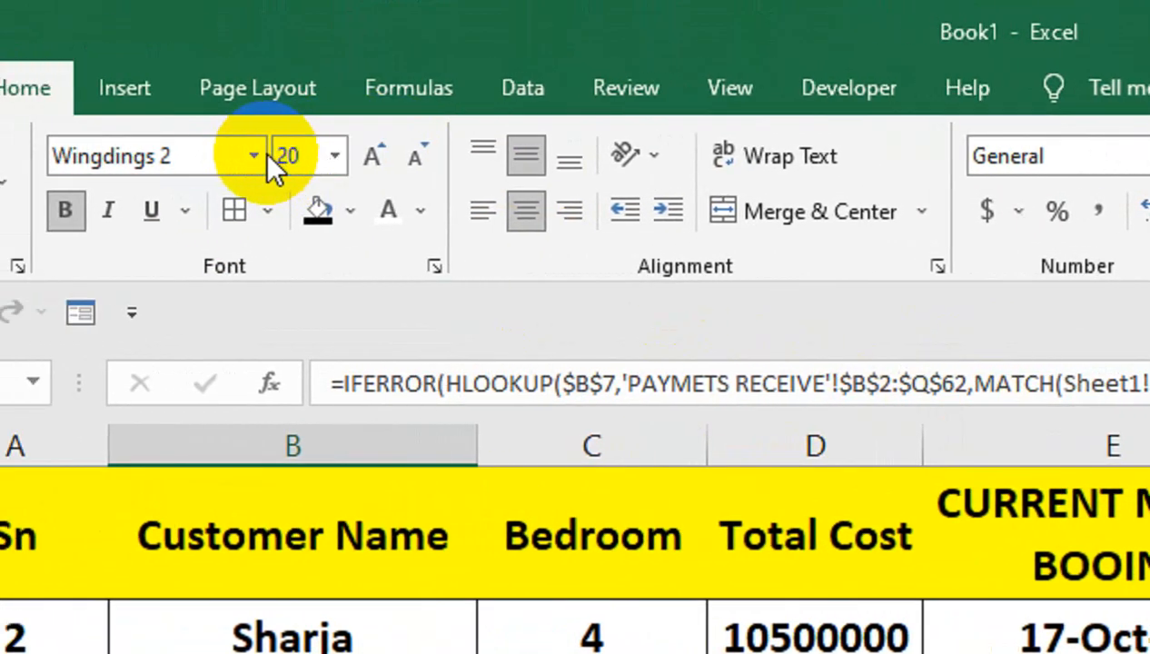
pyautogui.click(393, 142)
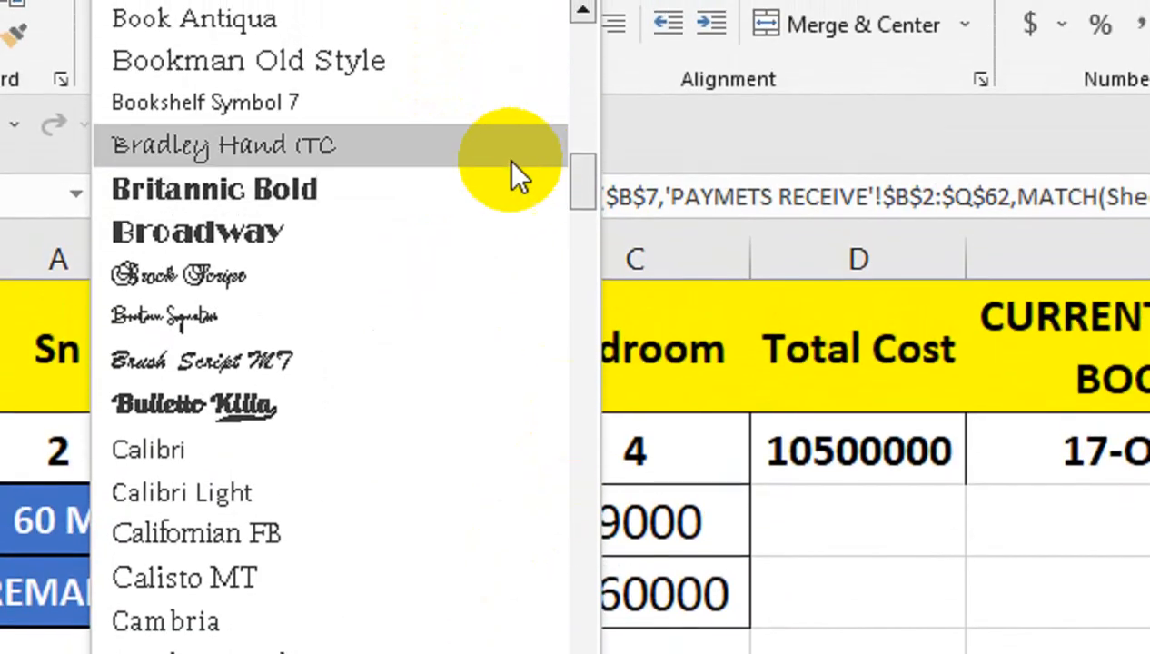
pyautogui.moveTo(586, 178); pyautogui.dragTo(605, 88)
pyautogui.click(442, 256)
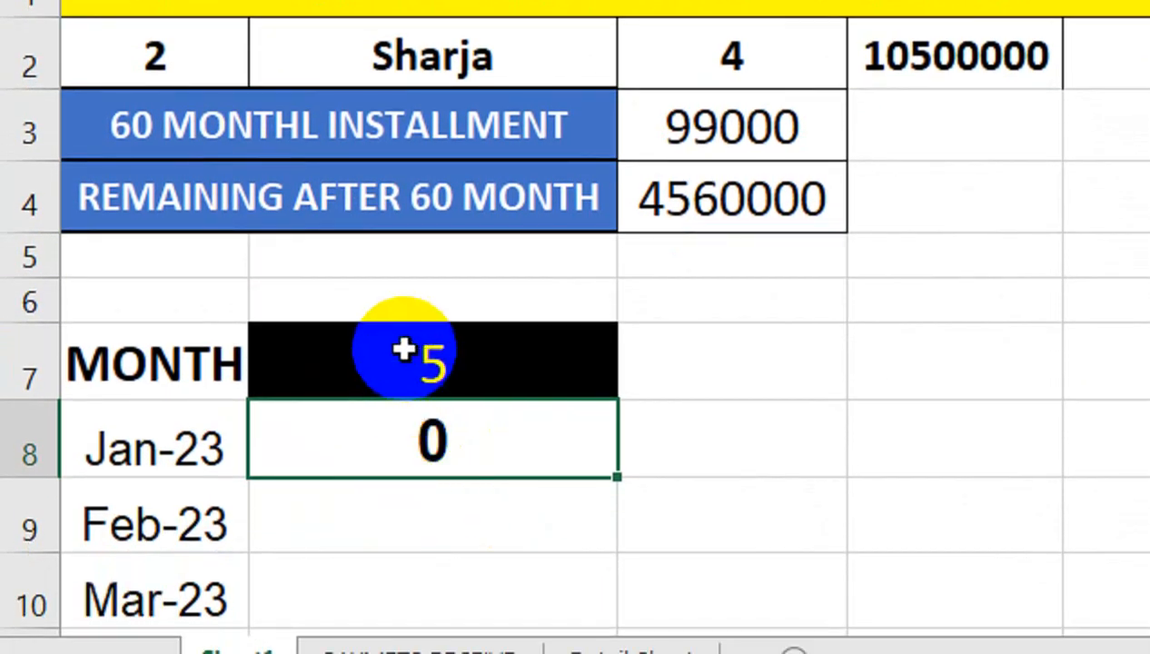
# Link the MONTH header cell B7 to the selected serial number with the formula =A2.
pyautogui.click(423, 372)
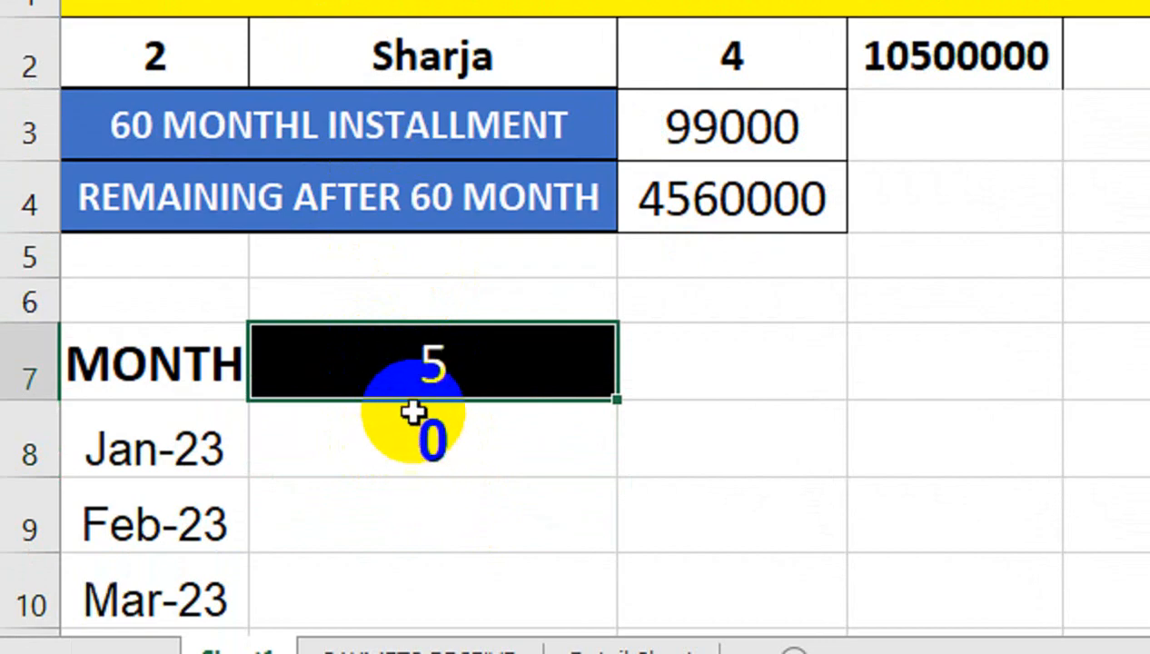
pyautogui.write('=')
pyautogui.click(211, 36)
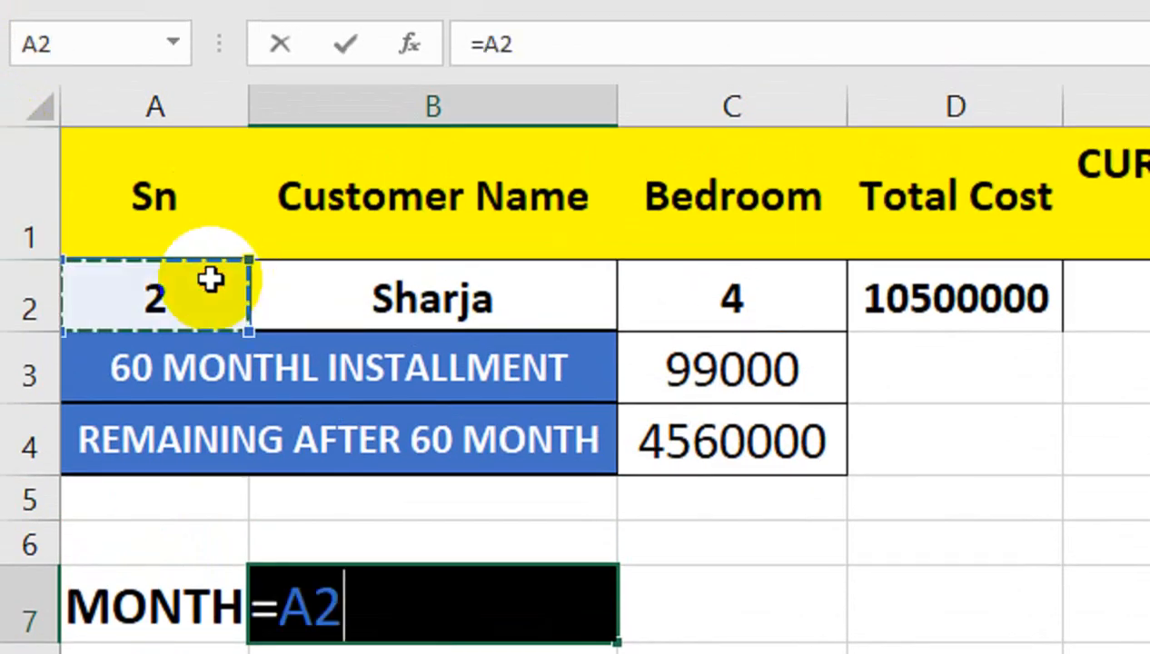
pyautogui.press('Return')
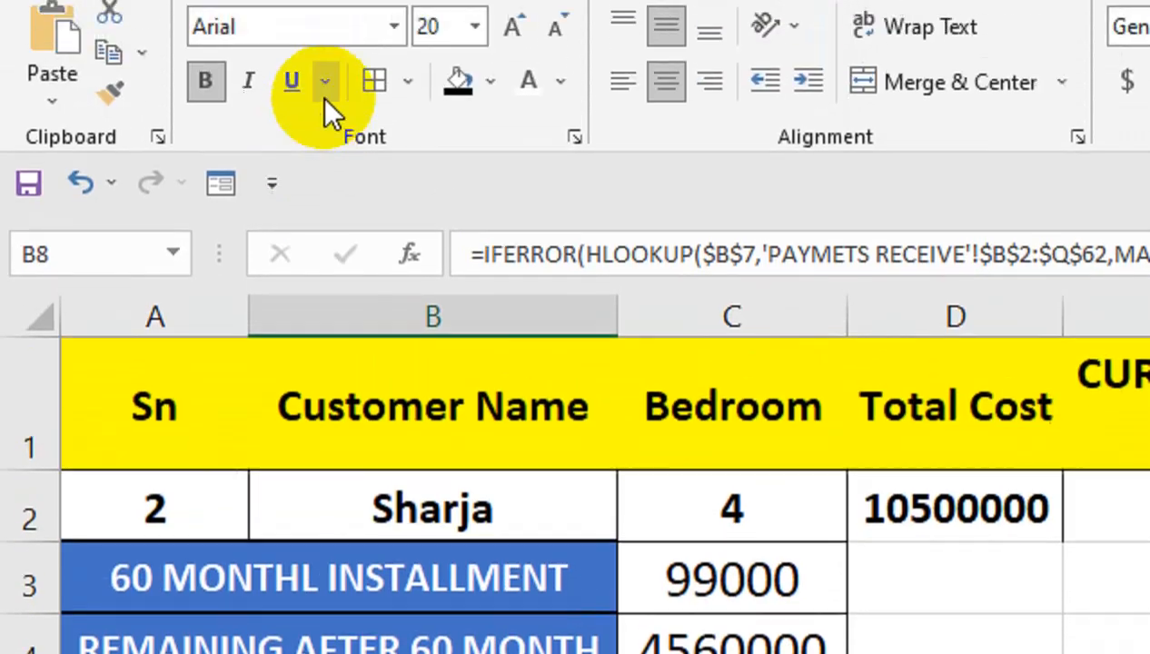
# Set the font of B8 to Wingdings 2 and fill its formula down to Oct-23 in B17.
pyautogui.click(333, 156)
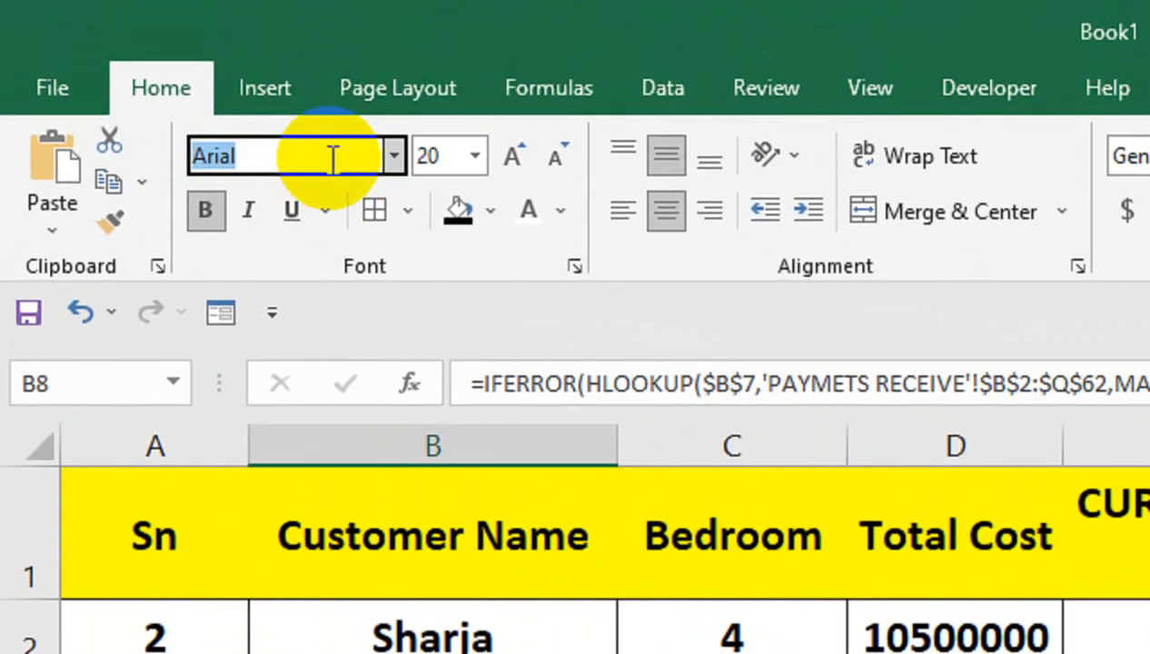
pyautogui.click(393, 157)
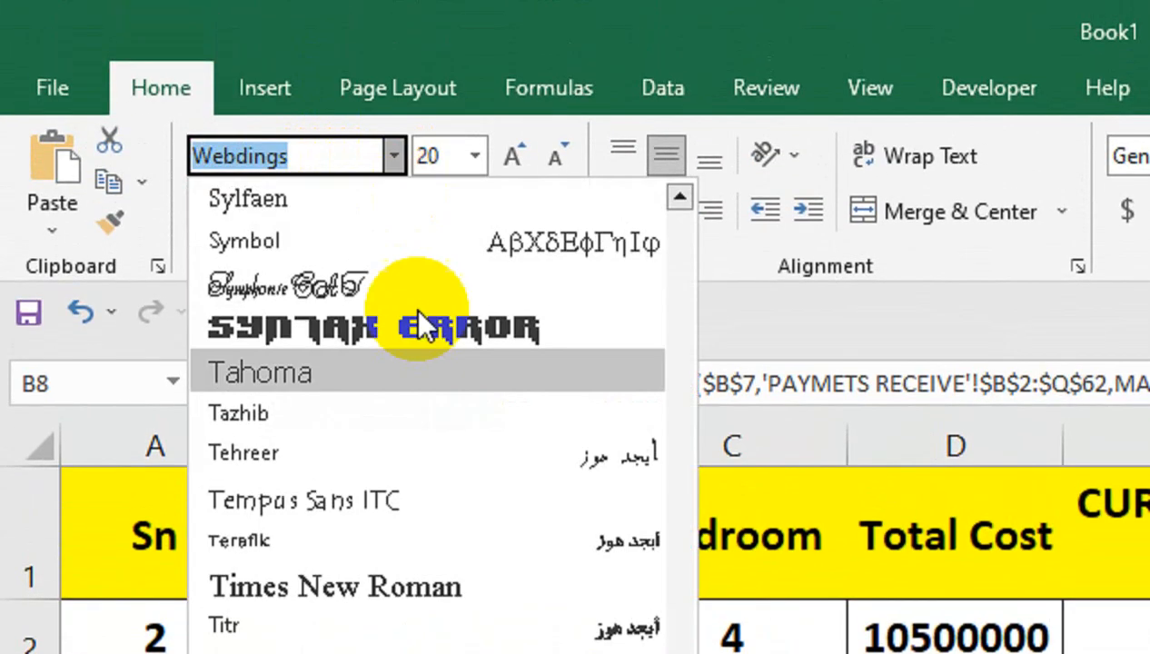
pyautogui.click(679, 491)
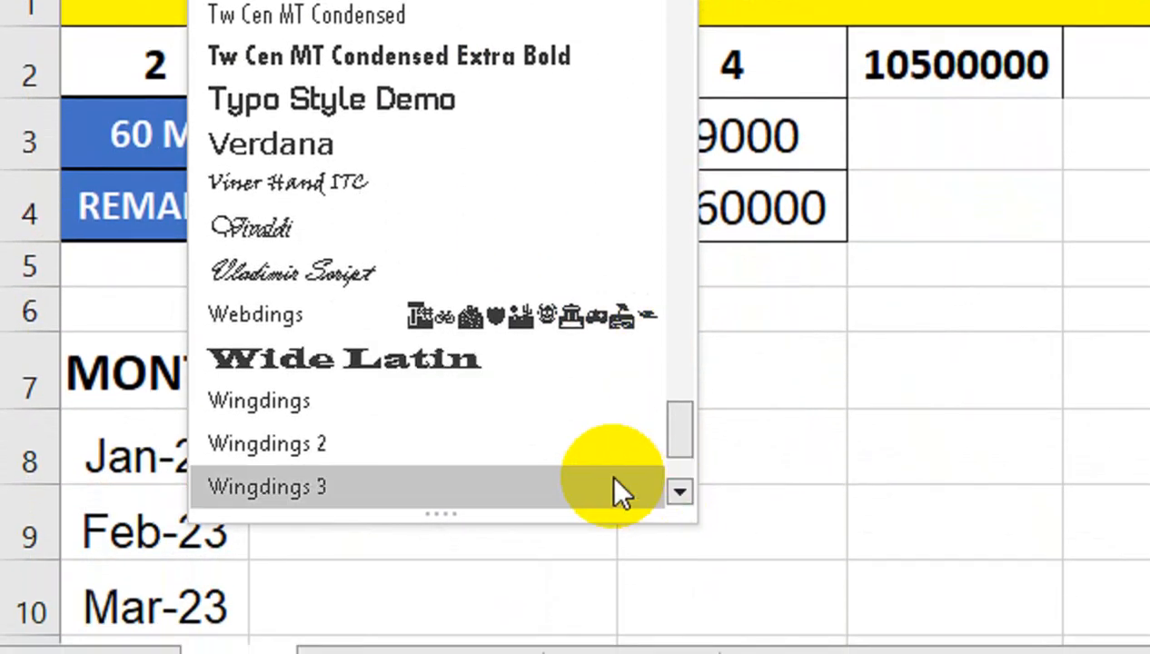
pyautogui.click(610, 481)
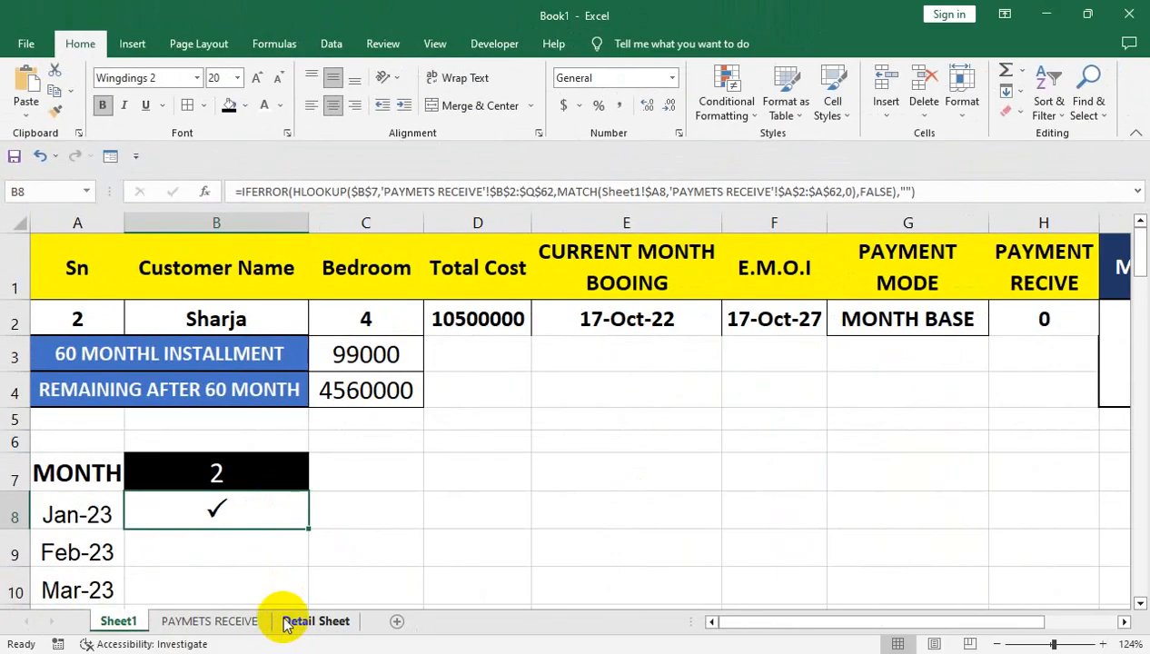
pyautogui.moveTo(301, 534); pyautogui.dragTo(318, 599)
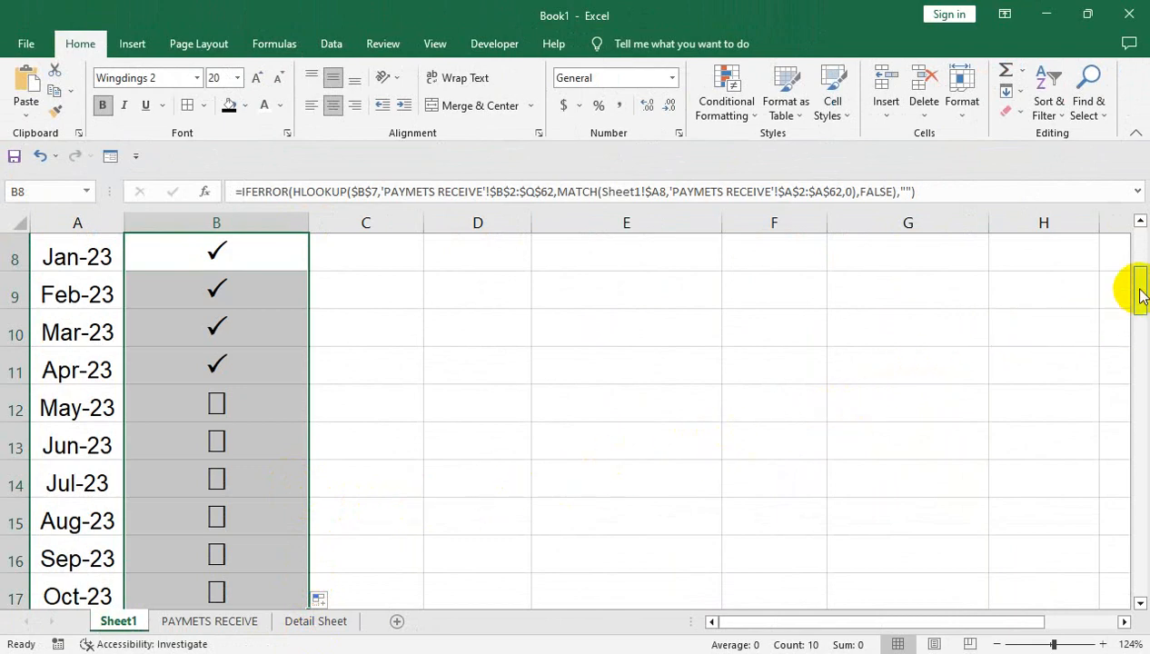
# Try the Accounting number format on B8:B17, then restore the General format.
pyautogui.click(621, 107)
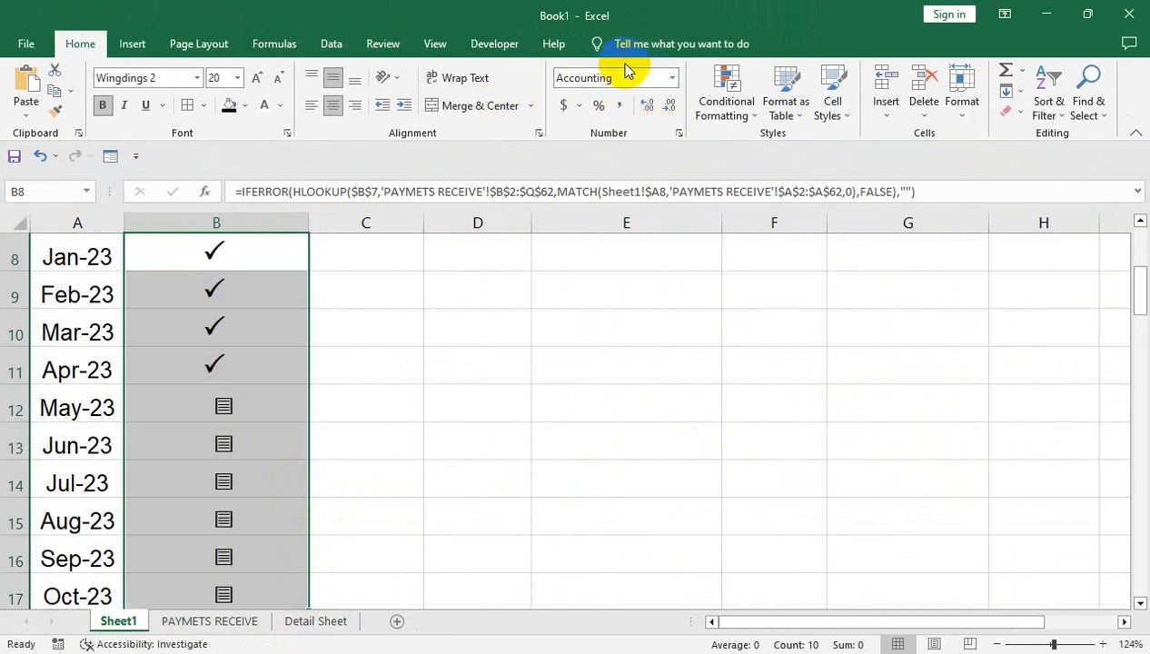
pyautogui.click(673, 78)
pyautogui.click(660, 103)
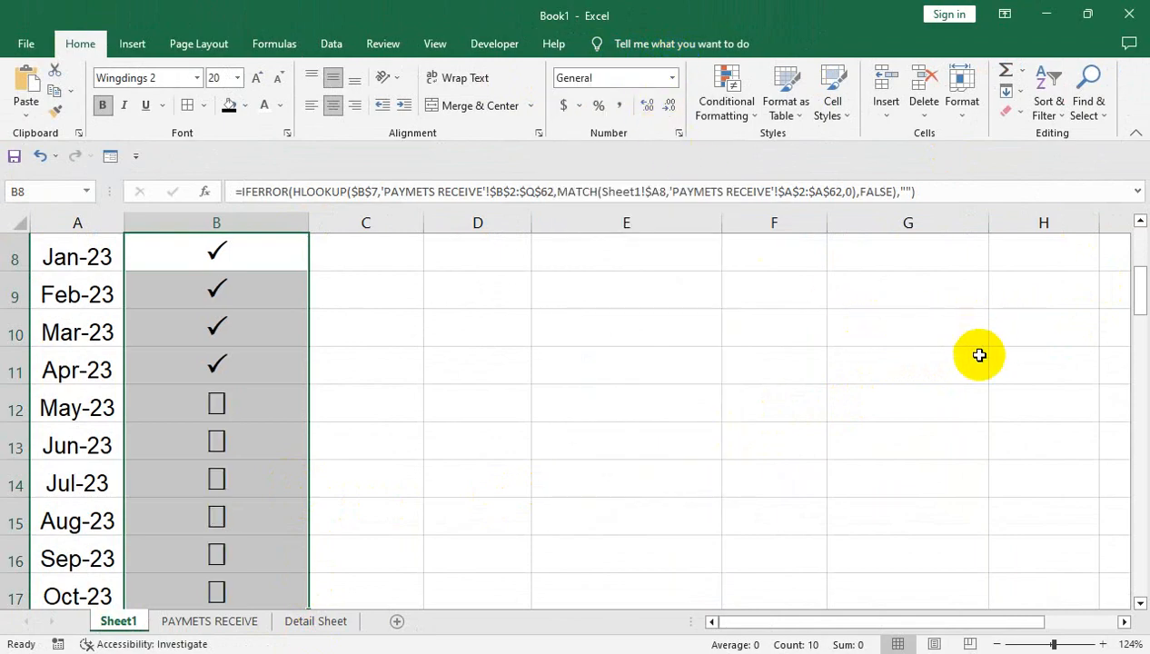
# Change the IFERROR fallback to "0" in B8:B17 and apply the Accounting number format to these cells.
pyautogui.moveTo(1133, 294)
pyautogui.mouseDown()
pyautogui.moveTo(1137, 249)
pyautogui.moveTo(1139, 281)
pyautogui.mouseUp()
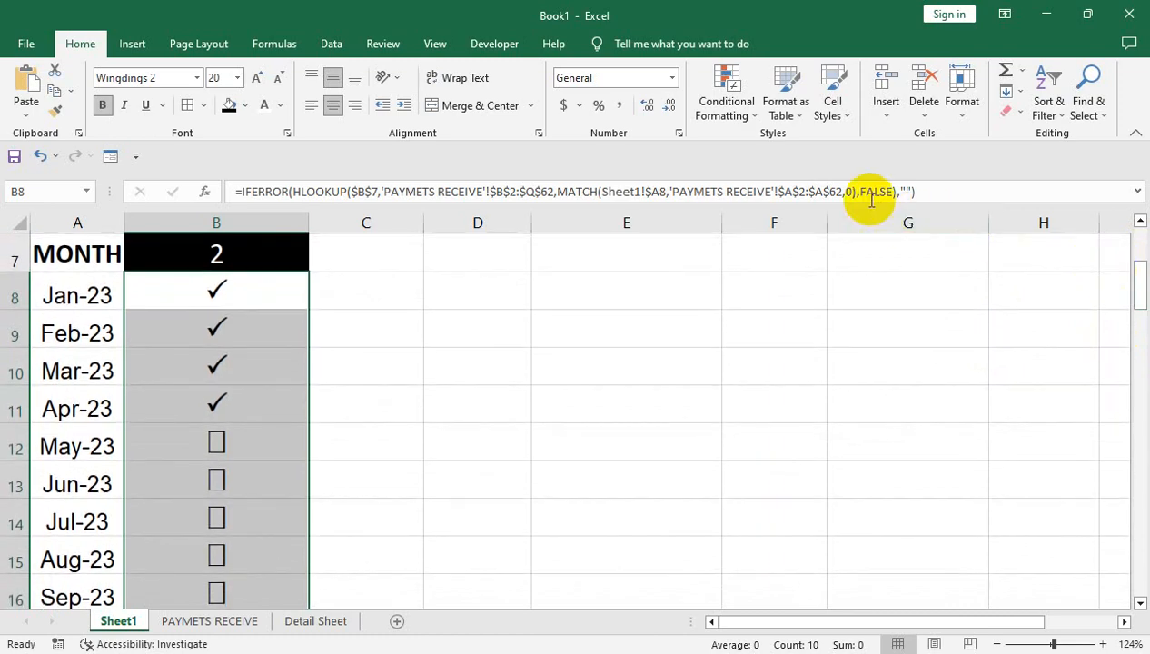
pyautogui.click(295, 289)
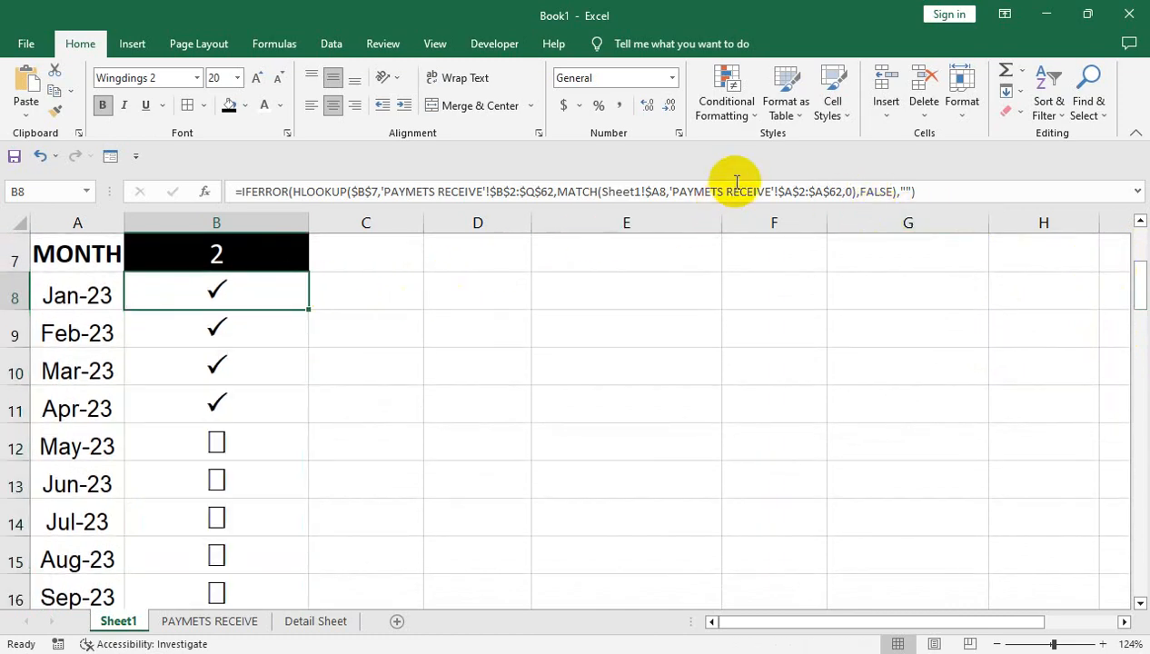
pyautogui.click(907, 189)
pyautogui.press('Return')
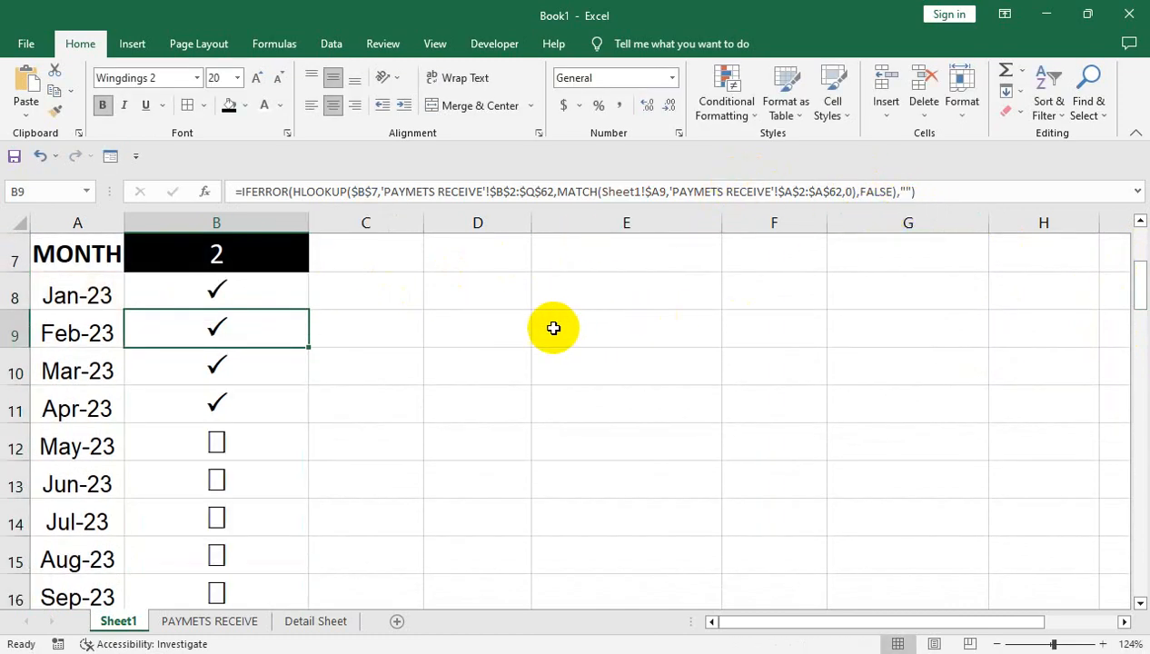
pyautogui.click(261, 295)
pyautogui.doubleClick(310, 312)
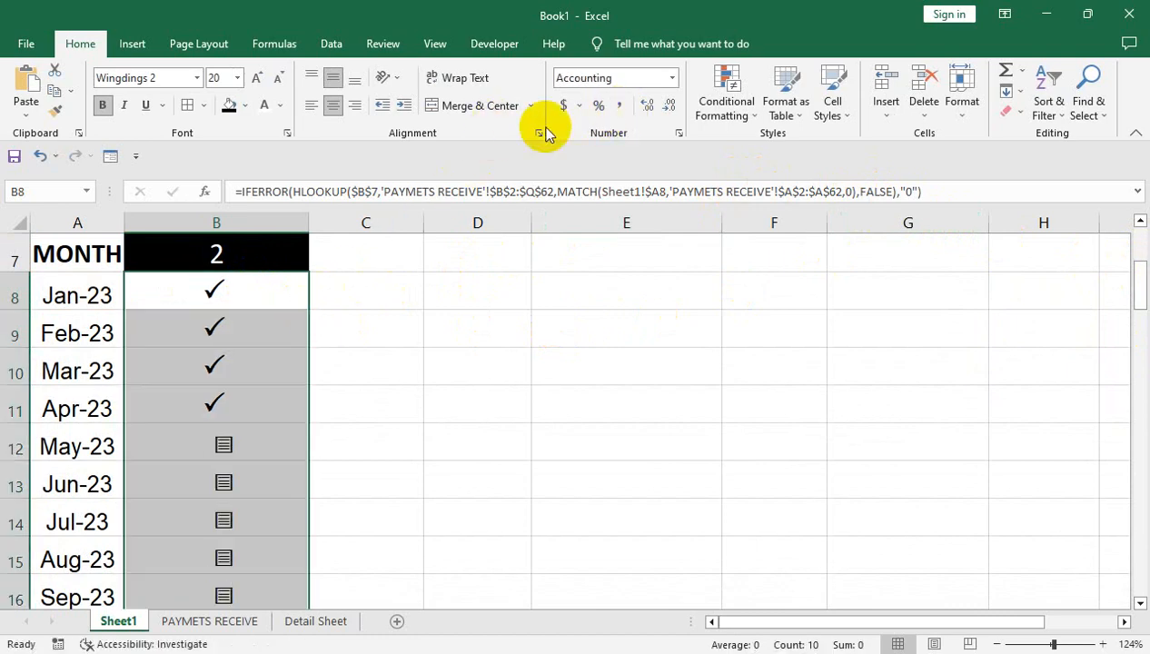
# Set the IFERROR fallback in B8 back to an empty string "" and refill the formula down to B17.
pyautogui.click(257, 296)
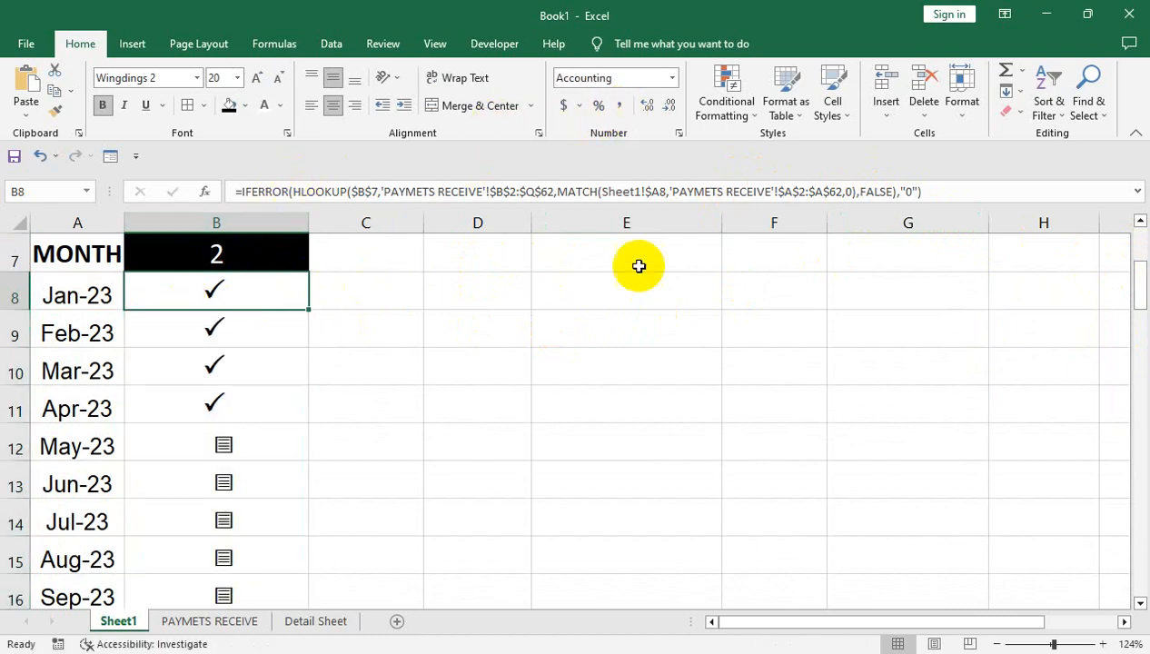
pyautogui.click(912, 192)
pyautogui.press('BackSpace')
pyautogui.press('Return')
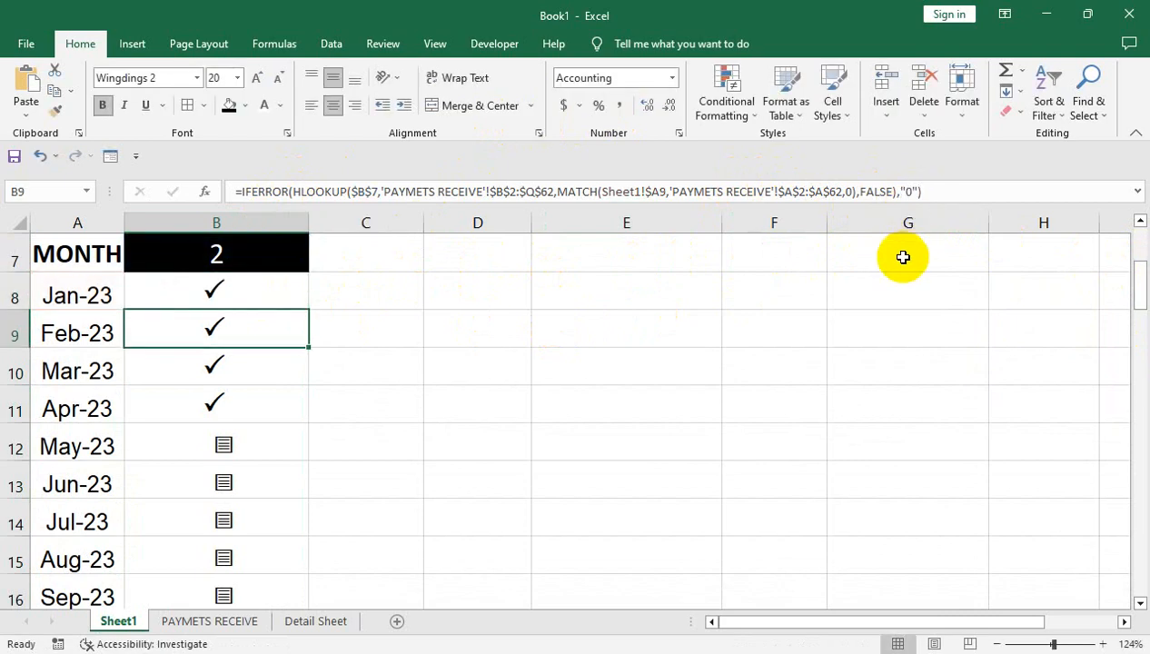
pyautogui.click(301, 304)
pyautogui.doubleClick(308, 307)
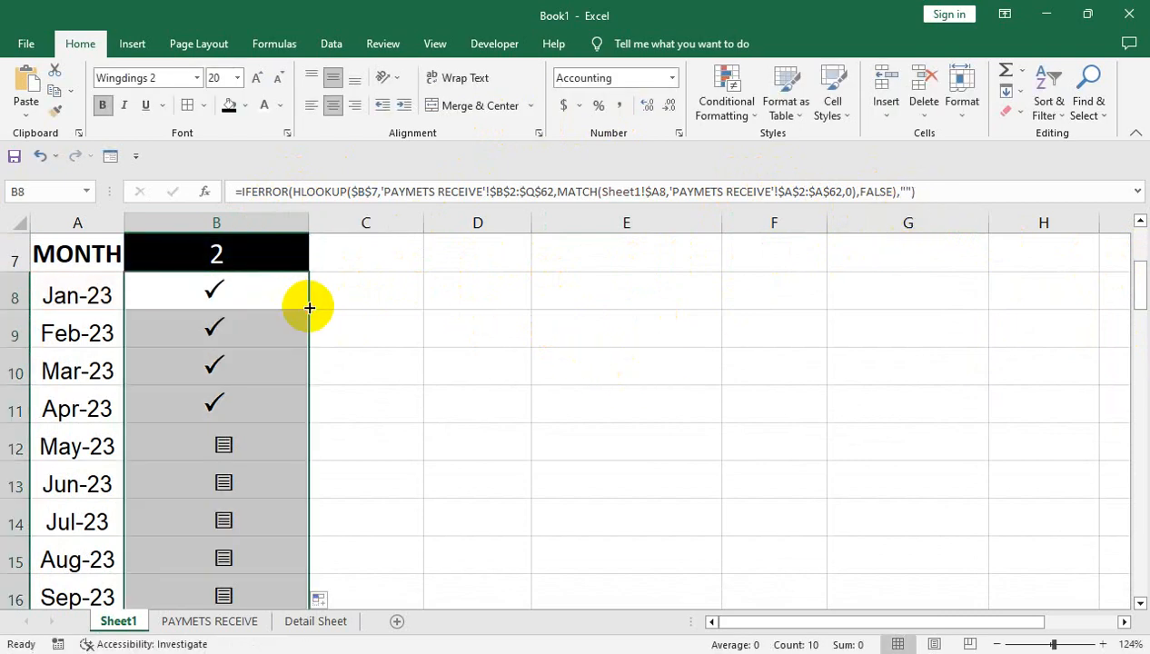
# Fill the B8 formula down the whole month list to Dec-27 in B67.
pyautogui.click(292, 432)
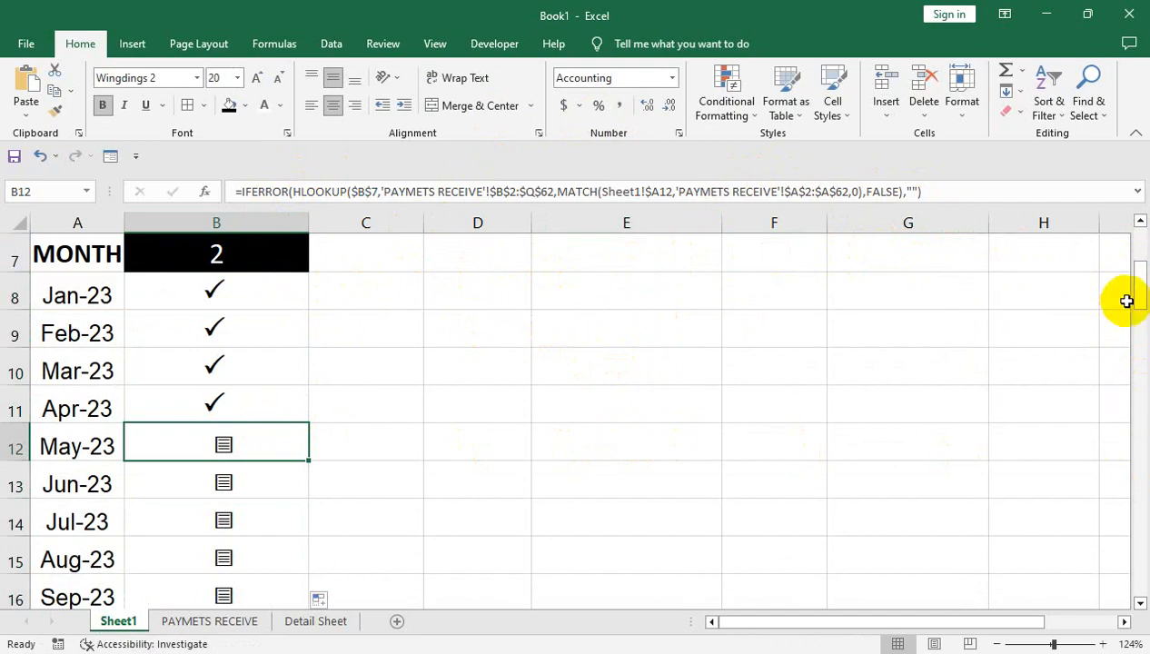
pyautogui.moveTo(1139, 287); pyautogui.dragTo(1137, 316)
pyautogui.click(226, 400)
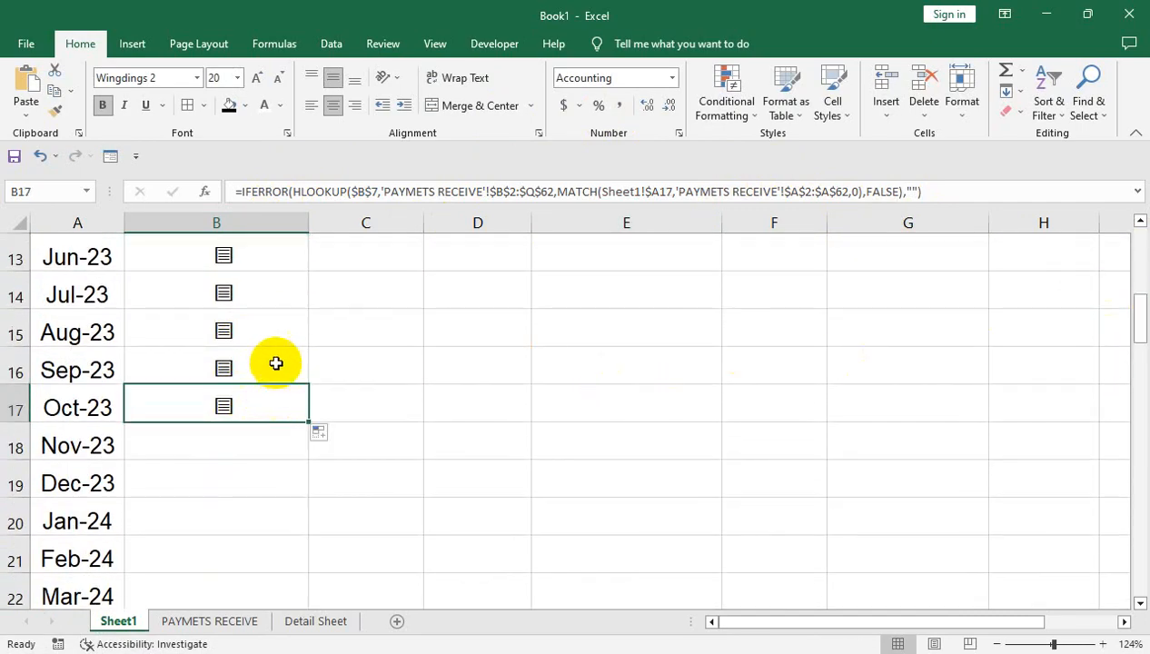
pyautogui.moveTo(405, 304); pyautogui.dragTo(416, 220)
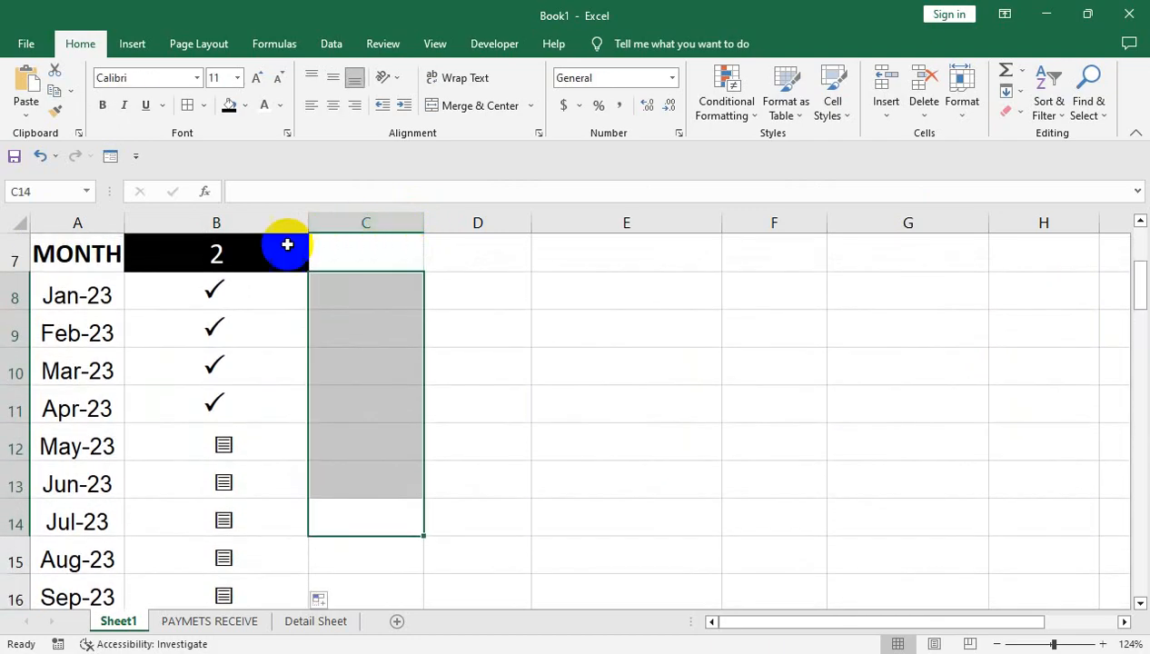
pyautogui.click(228, 284)
pyautogui.moveTo(307, 309); pyautogui.dragTo(323, 565)
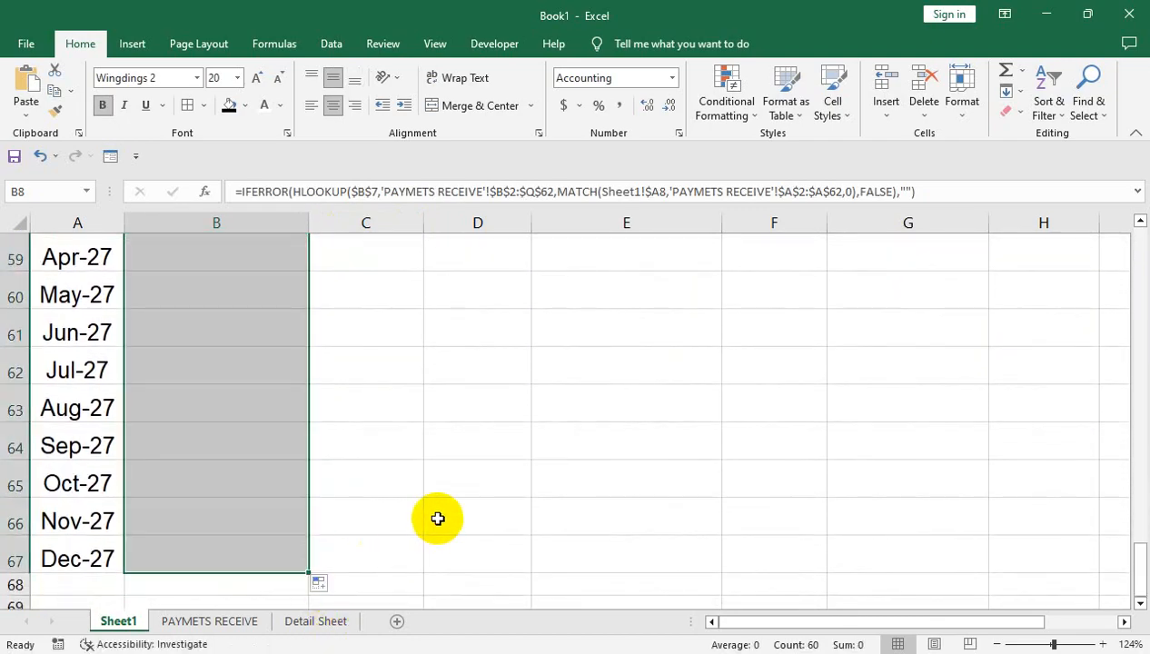
# Return to the top of Sheet1 and choose serial number 1 in the A2 dropdown.
pyautogui.hotkey('ctrl', 'Up')
pyautogui.hotkey('ctrl', 'Up')
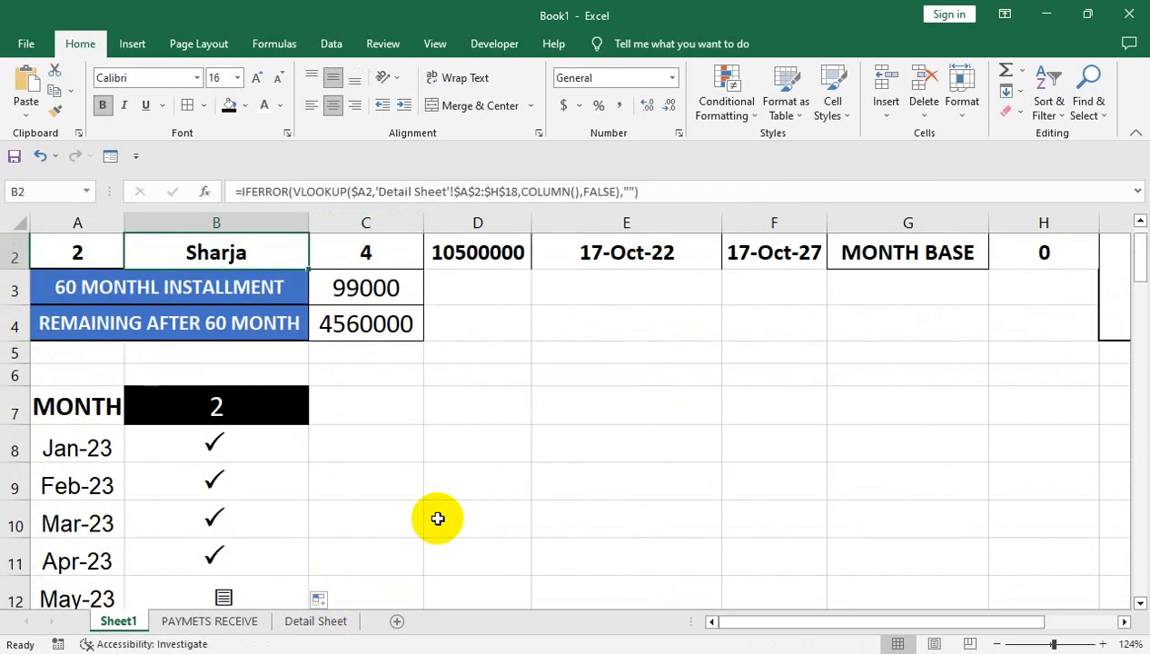
pyautogui.press('Down')
pyautogui.press('Down')
pyautogui.press('Down')
pyautogui.press('Up')
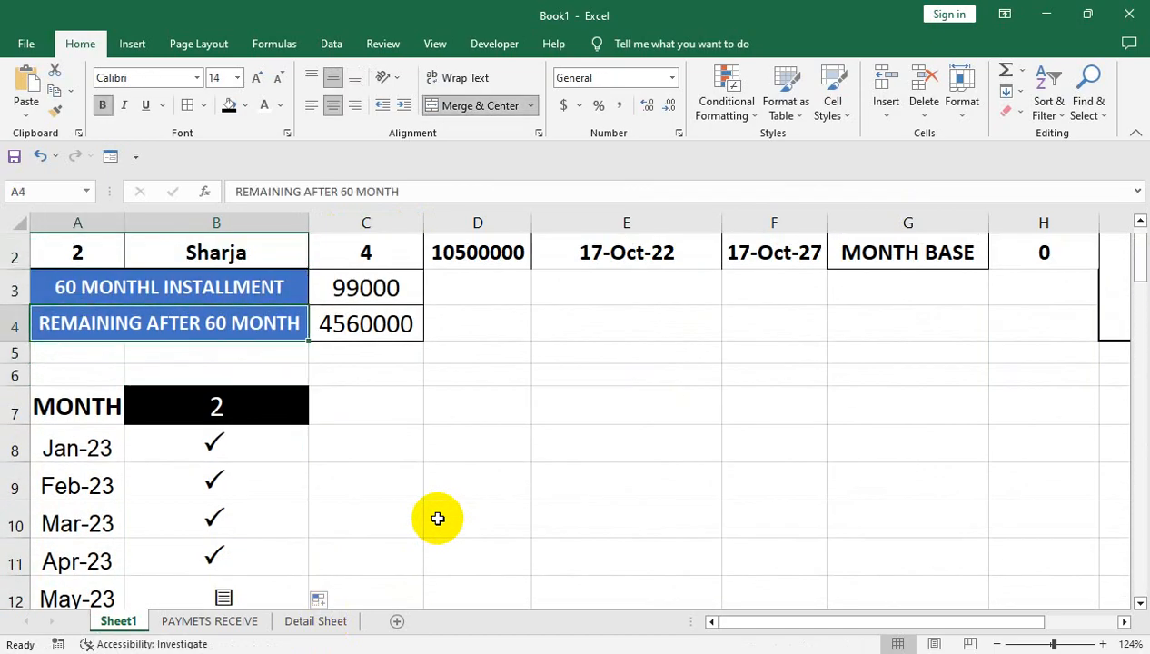
pyautogui.press('Up')
pyautogui.press('Up')
pyautogui.press('Up')
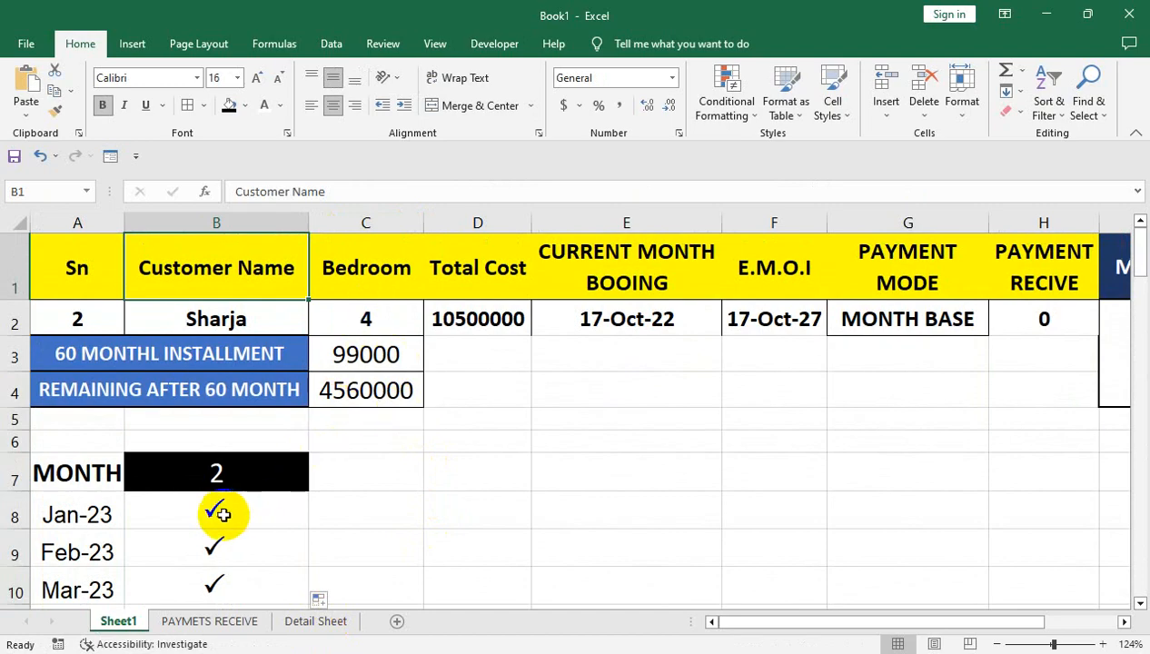
pyautogui.click(222, 514)
pyautogui.click(108, 312)
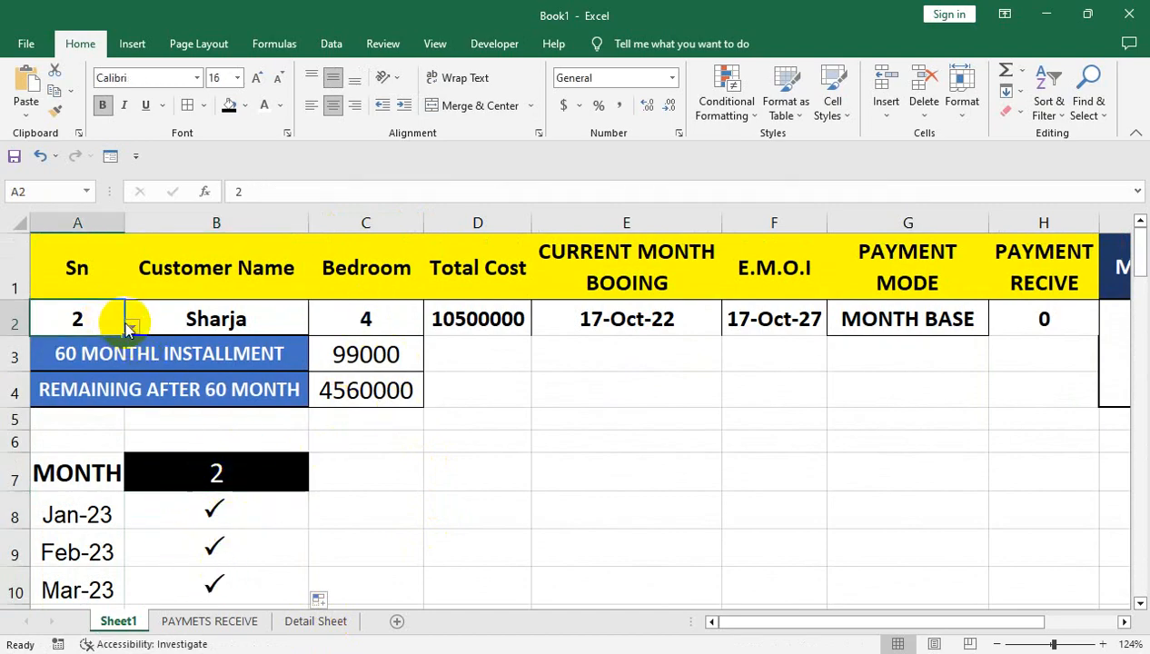
pyautogui.click(133, 326)
pyautogui.click(118, 345)
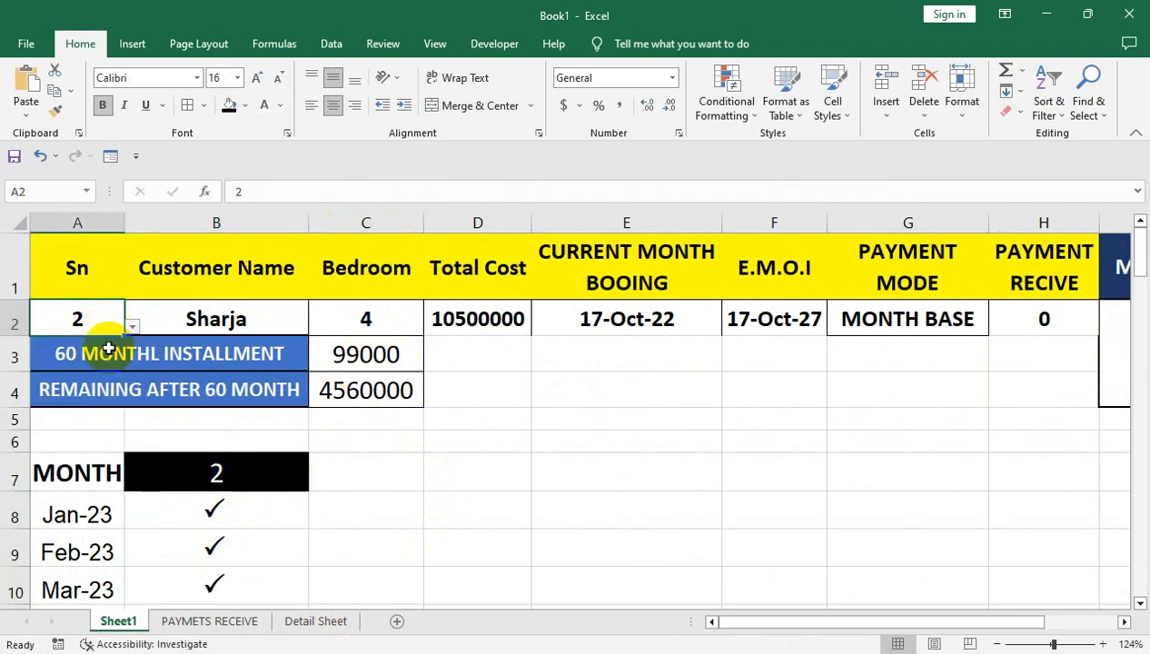
# Mark customer 1's May-23 and Jun-23 payments with P on PAYMETS RECEIVE and return to Sheet1.
pyautogui.moveTo(387, 481); pyautogui.dragTo(389, 523)
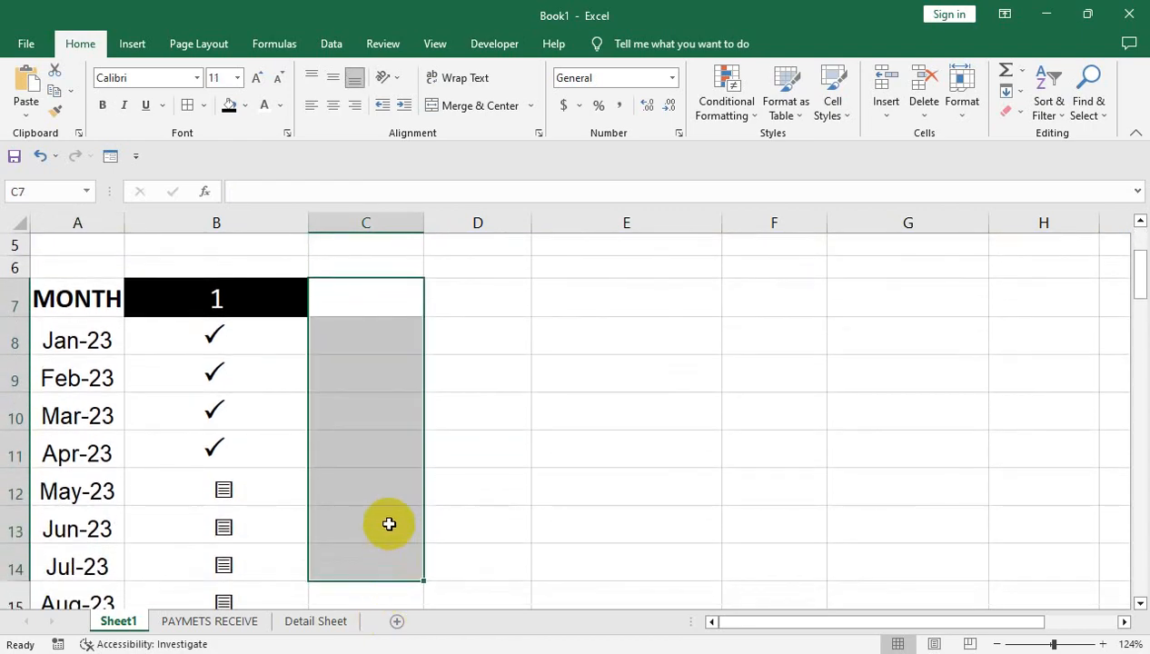
pyautogui.click(209, 620)
pyautogui.click(308, 377)
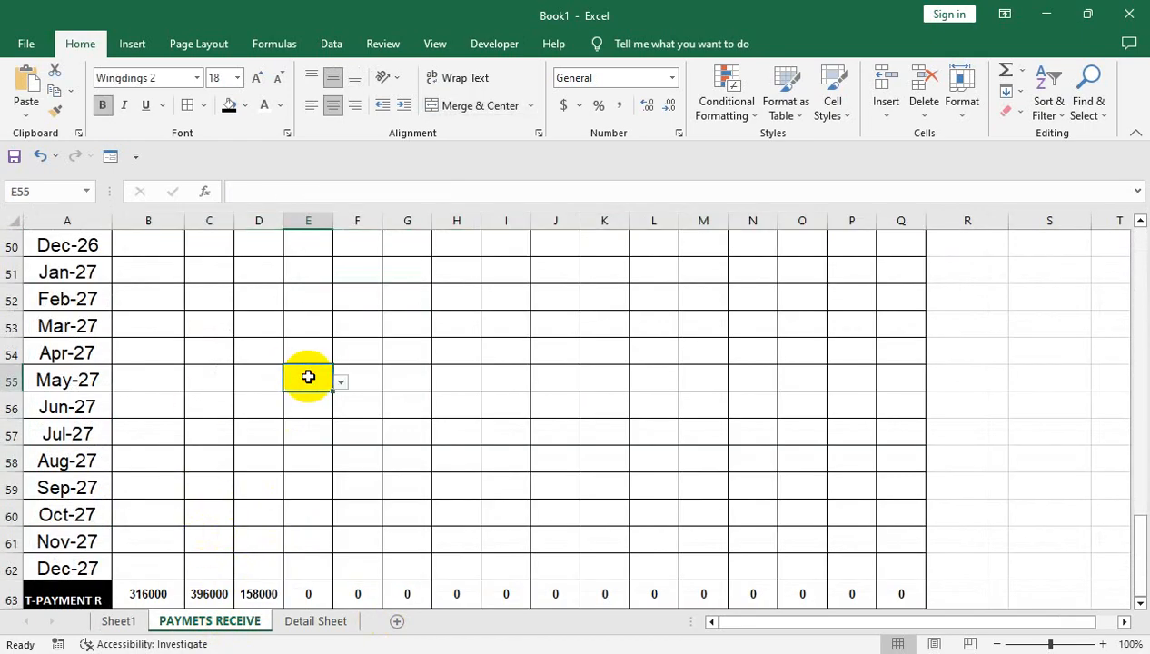
pyautogui.hotkey('ctrl', 'Home')
pyautogui.click(119, 342)
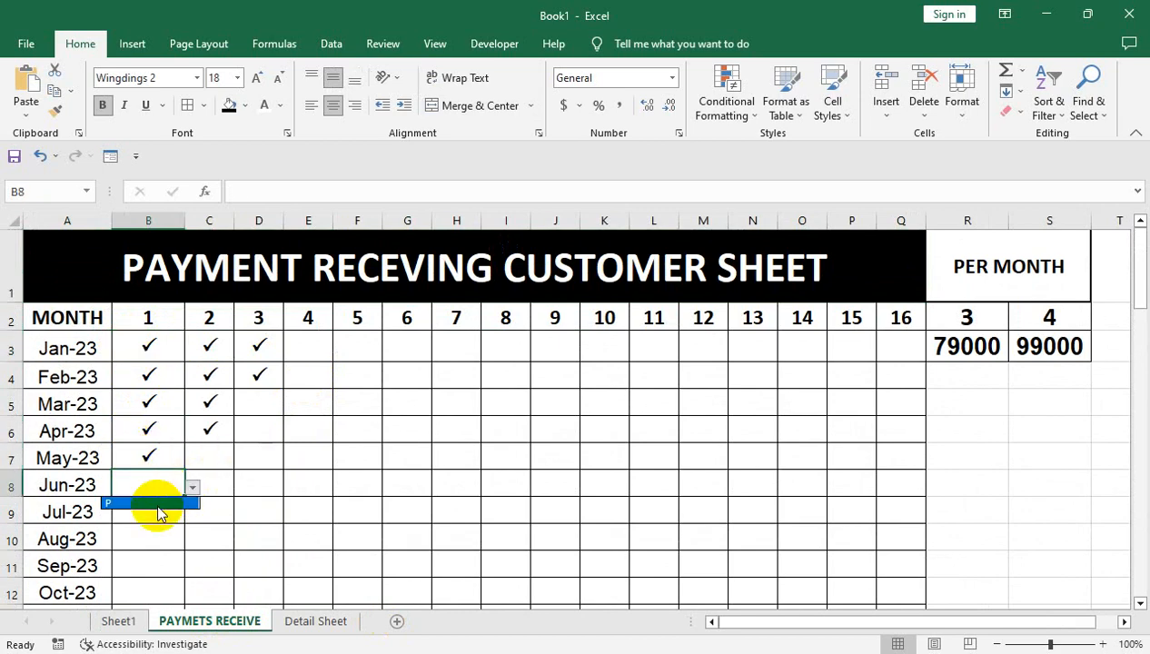
pyautogui.click(136, 621)
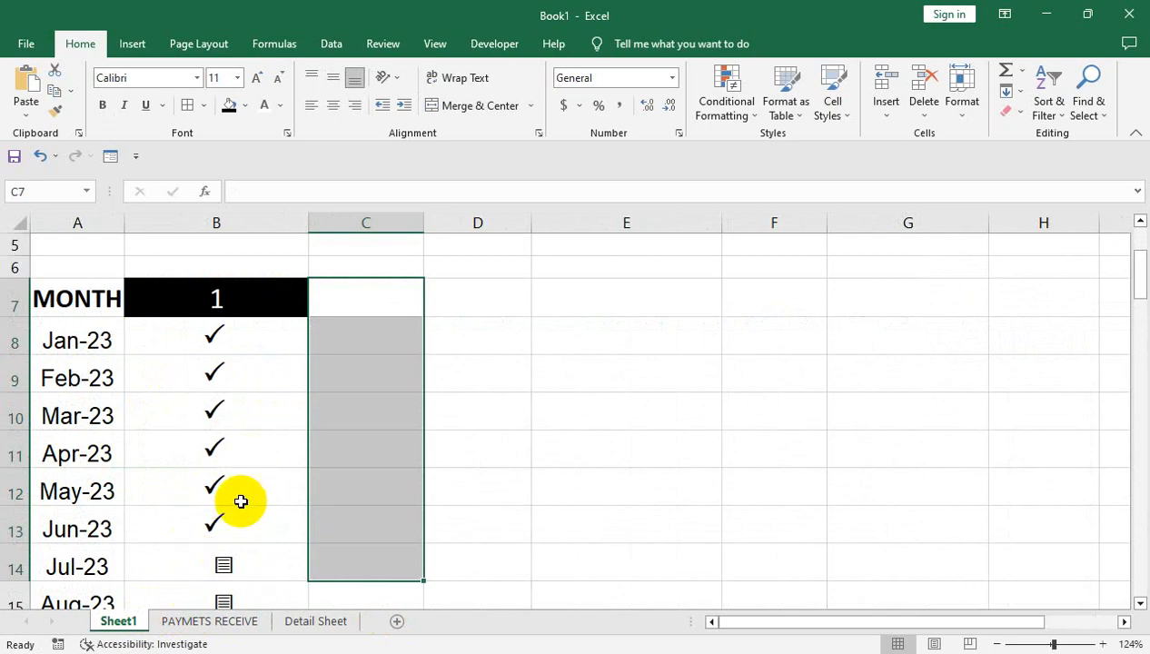
# Change the font of the payment marks in B8:B67 to Bell MT.
pyautogui.click(225, 359)
pyautogui.click(226, 353)
pyautogui.hotkey('ctrl', 'shift', 'Down')
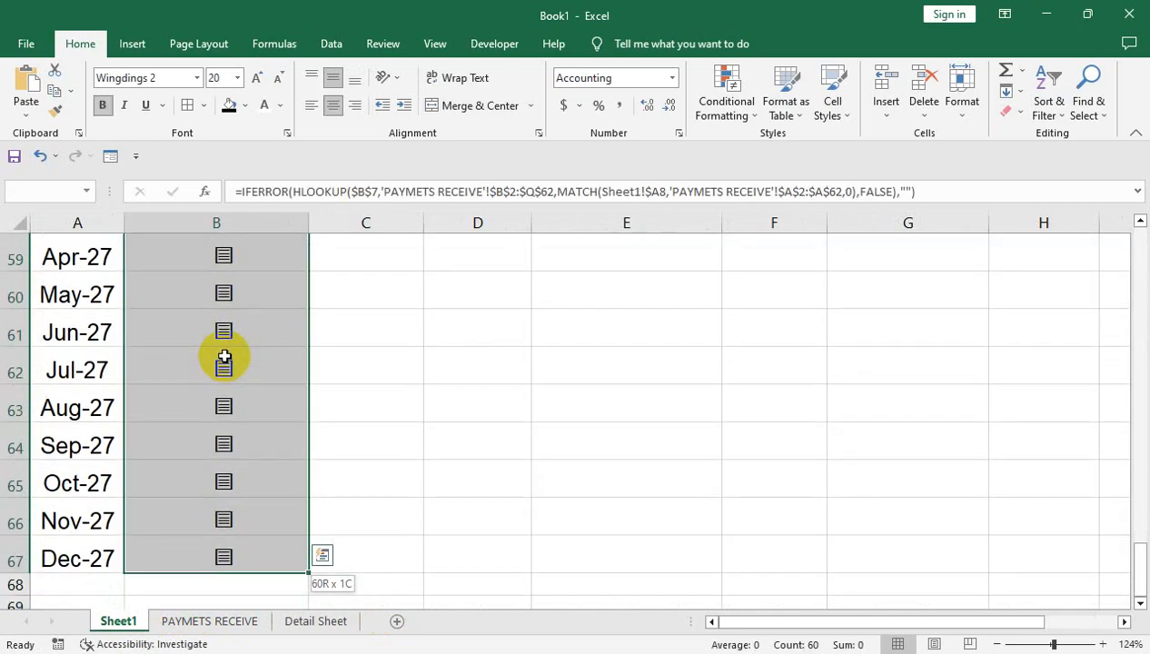
pyautogui.click(197, 80)
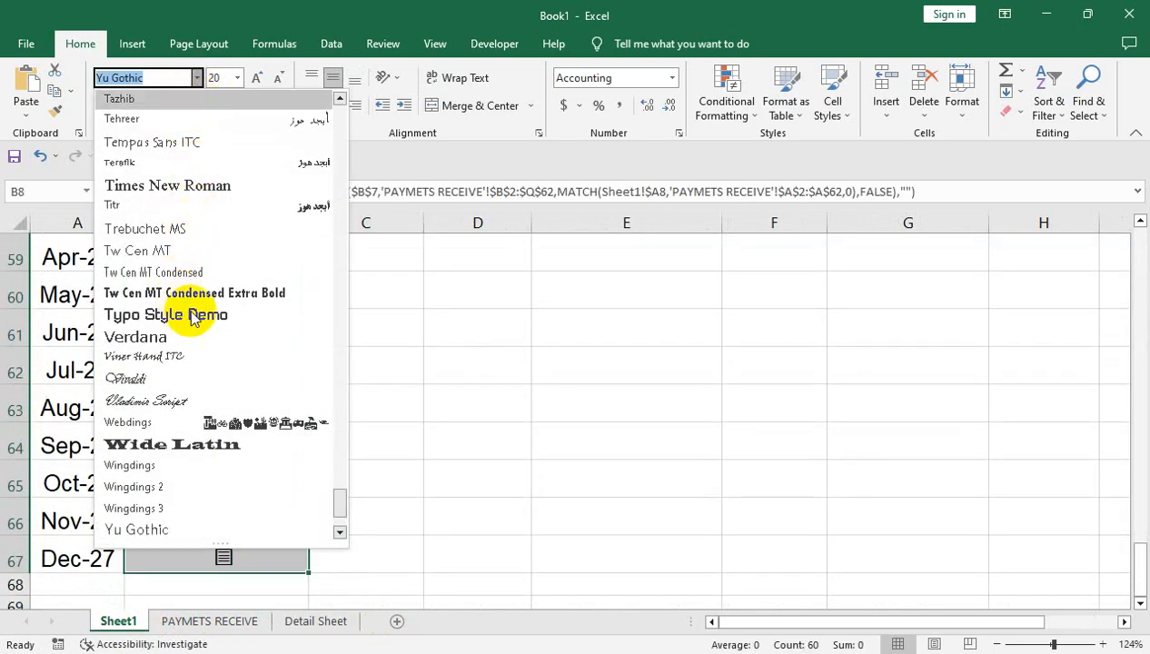
pyautogui.moveTo(341, 500); pyautogui.dragTo(346, 146)
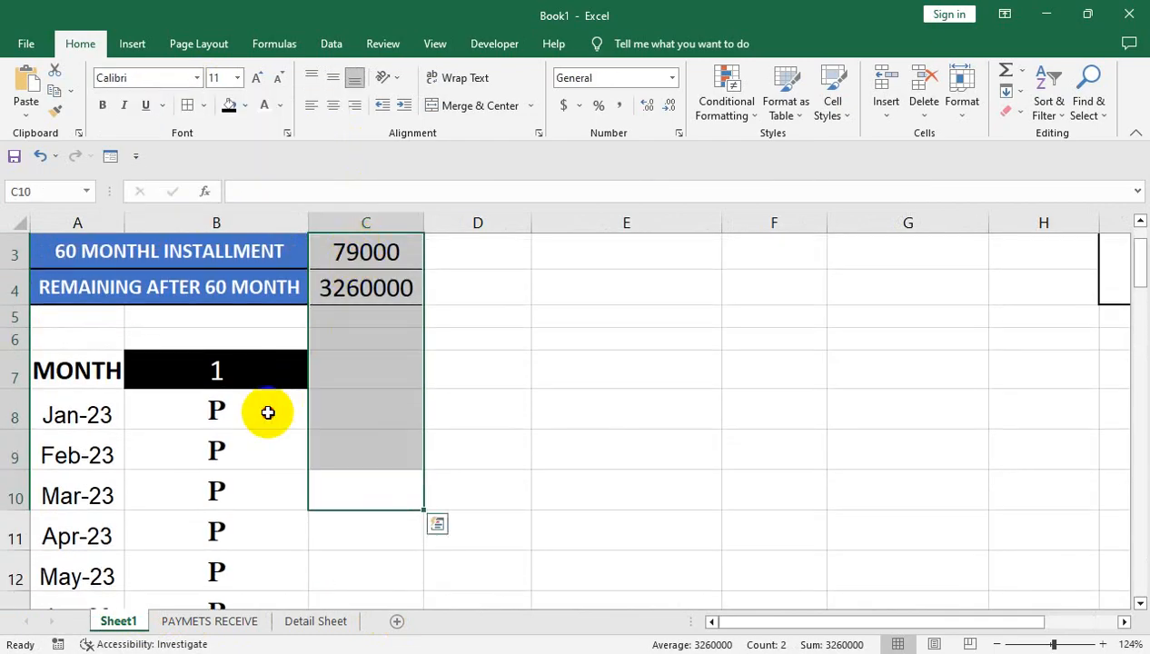
# Try the General number format on B8:B67, then restore the Accounting format.
pyautogui.click(267, 413)
pyautogui.hotkey('ctrl', 'shift', 'Down')
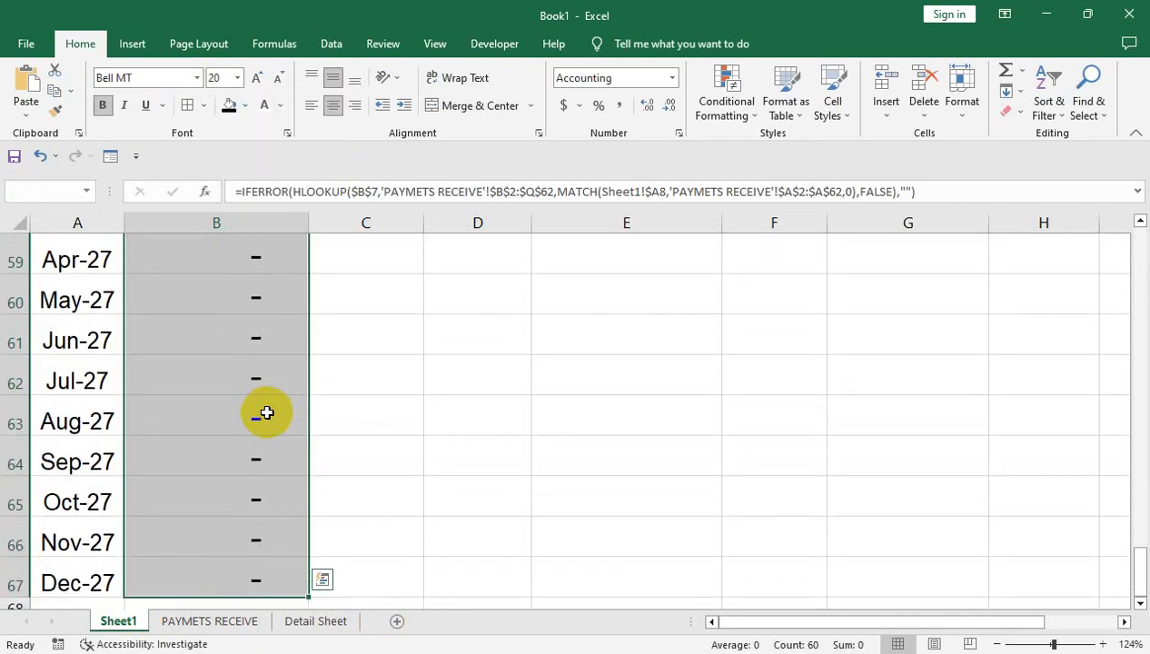
pyautogui.click(672, 77)
pyautogui.click(668, 108)
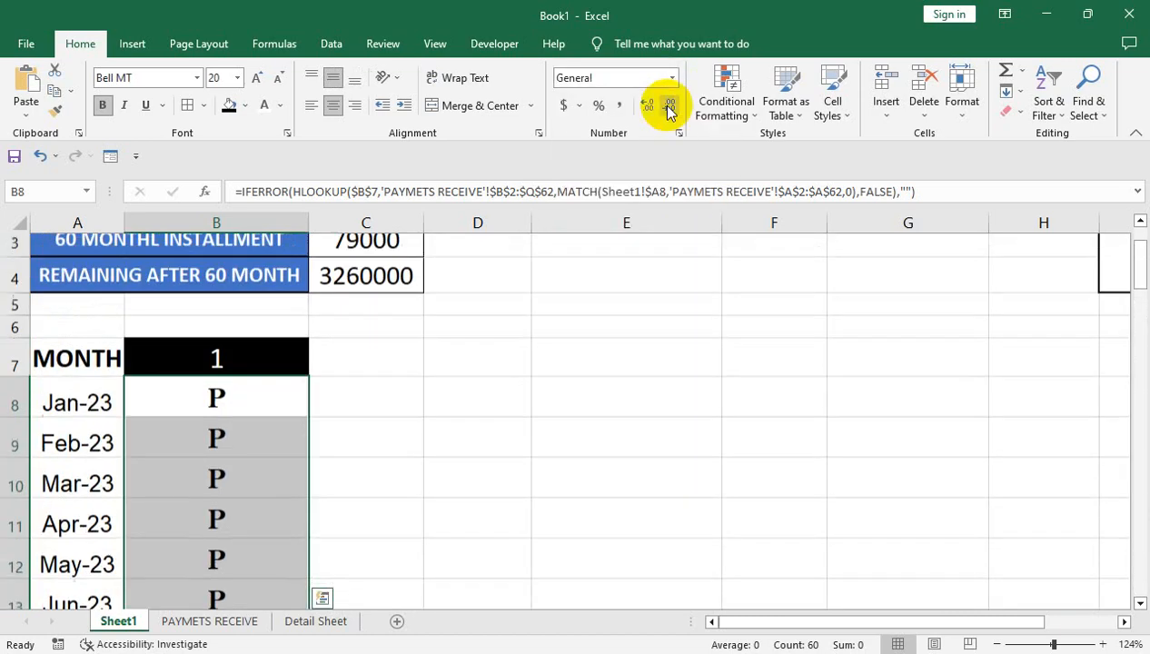
pyautogui.moveTo(1140, 275); pyautogui.dragTo(1137, 295)
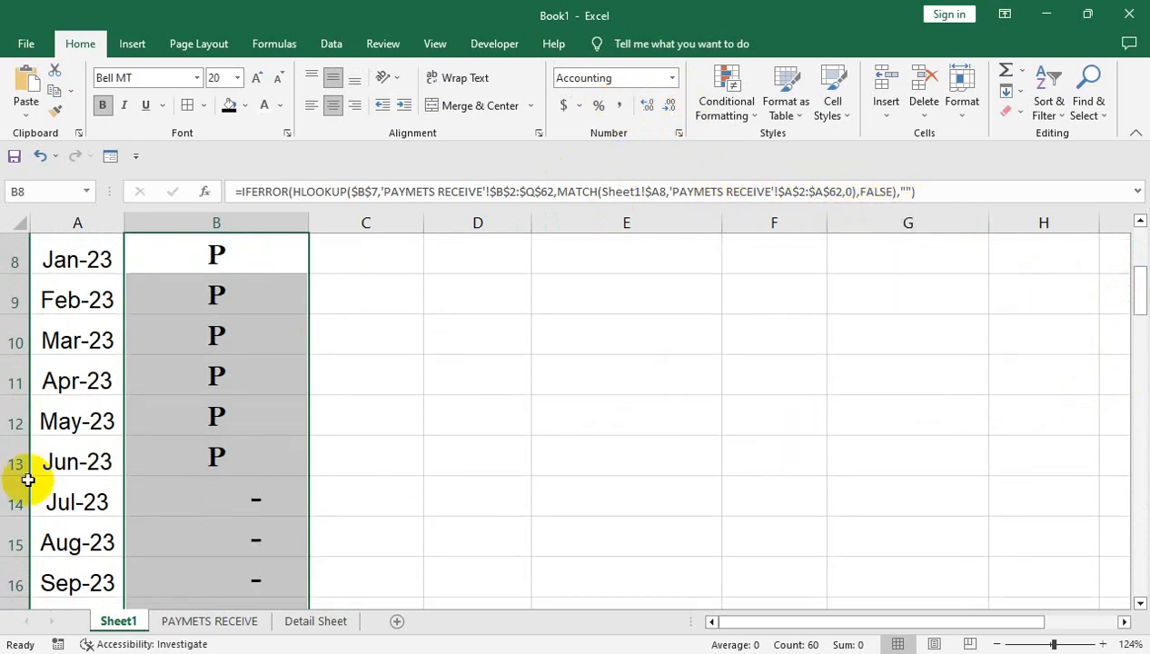
# Merge and center D8:E9 on Sheet1 and give the merged cell a thick outside border.
pyautogui.click(218, 467)
pyautogui.press('Up')
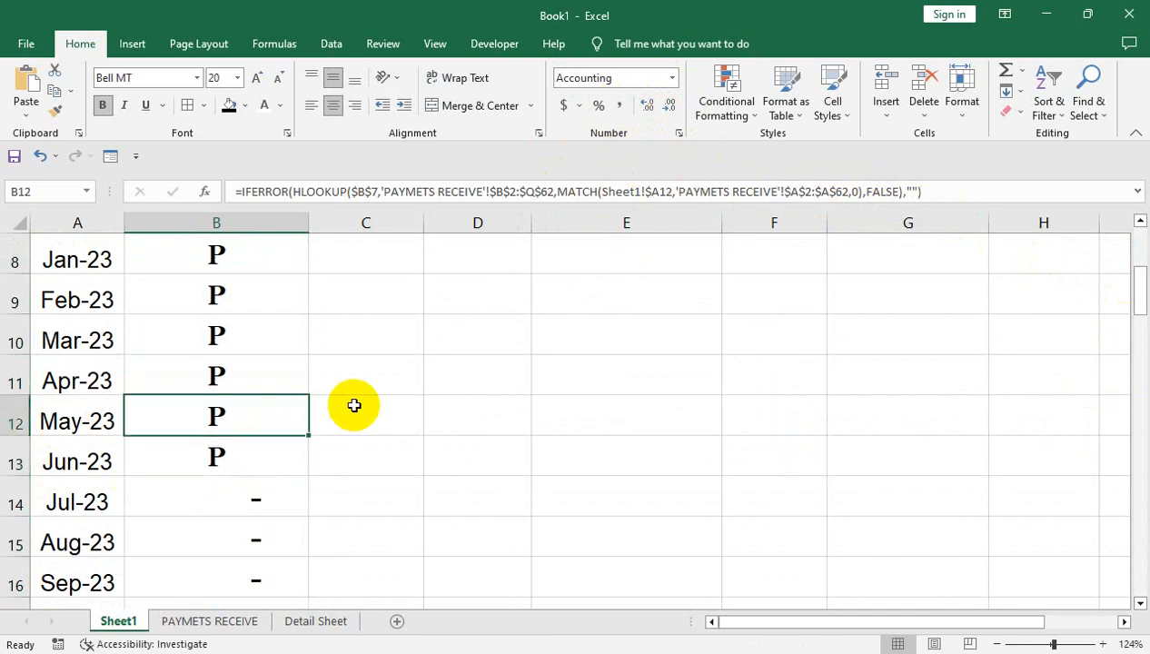
pyautogui.press('Up')
pyautogui.press('Up')
pyautogui.press('Up')
pyautogui.press('Up')
pyautogui.press('Up')
pyautogui.press('Up')
pyautogui.press('Up')
pyautogui.press('Up')
pyautogui.press('Up')
pyautogui.press('Up')
pyautogui.press('Up')
pyautogui.press('Down')
pyautogui.press('Down')
pyautogui.press('Down')
pyautogui.press('Down')
pyautogui.press('Down')
pyautogui.press('Down')
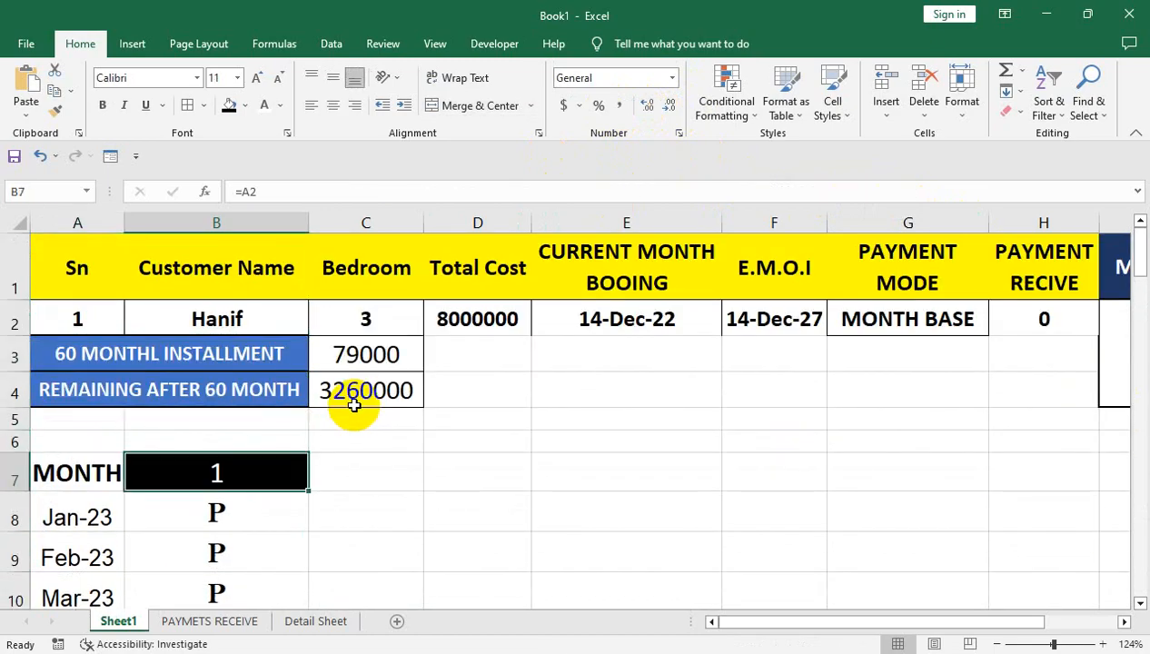
pyautogui.press('Down')
pyautogui.press('Right')
pyautogui.press('Right')
pyautogui.press('Up')
pyautogui.hotkey('shift', 'Right')
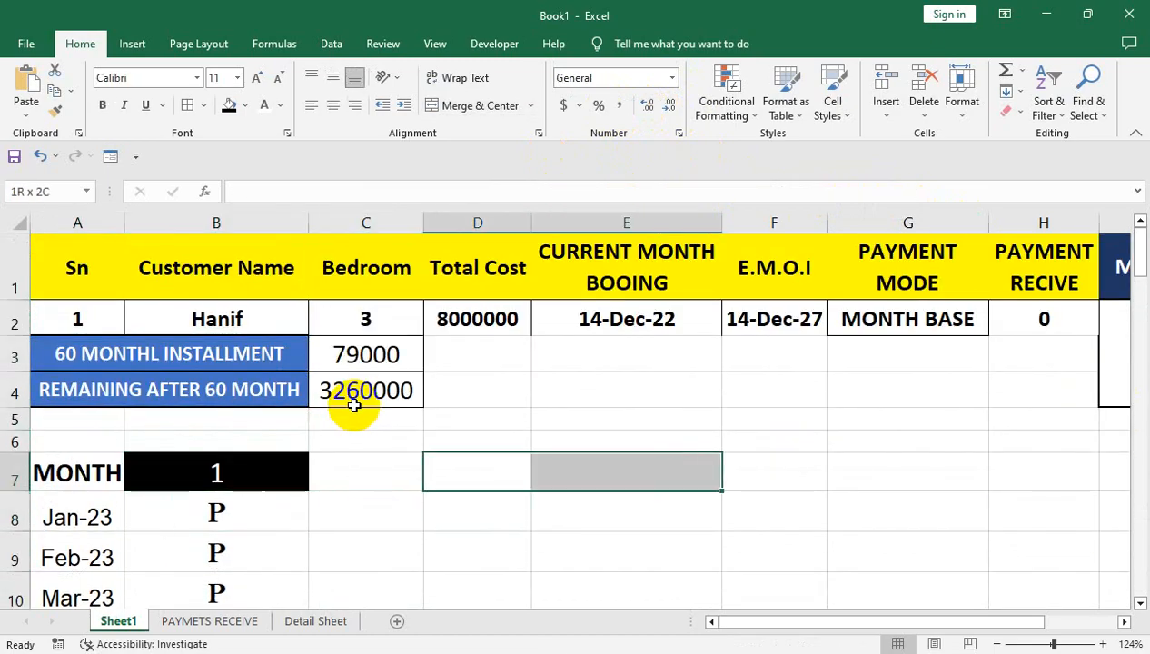
pyautogui.press('Down')
pyautogui.hotkey('shift', 'Right')
pyautogui.hotkey('shift', 'Down')
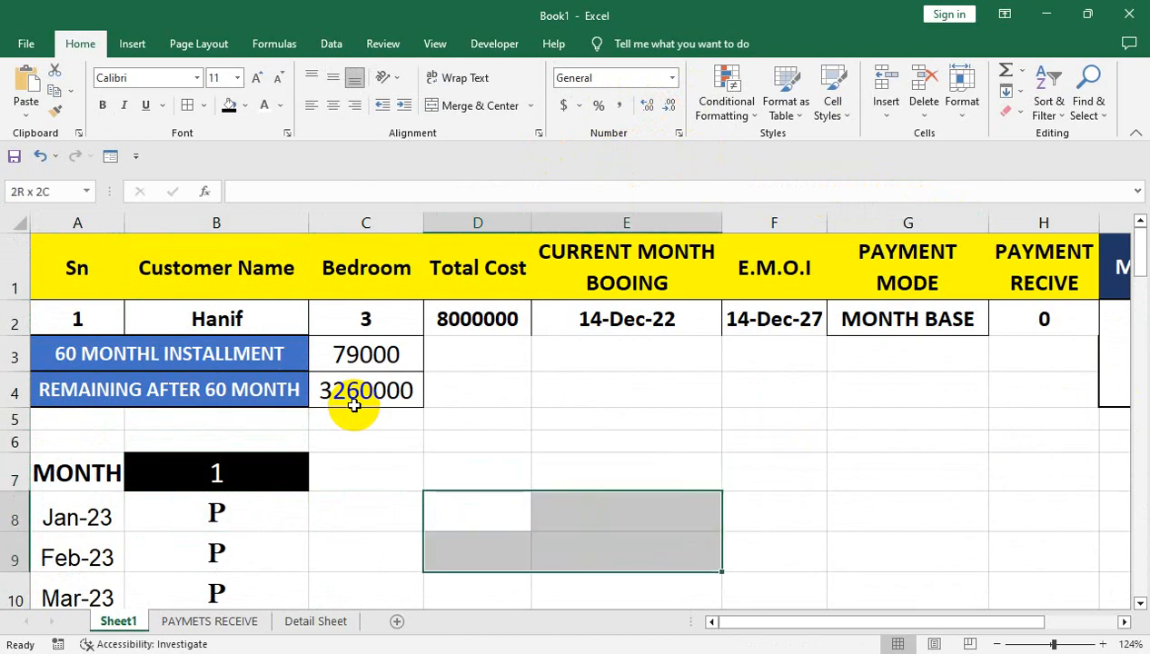
pyautogui.click(480, 105)
pyautogui.click(203, 105)
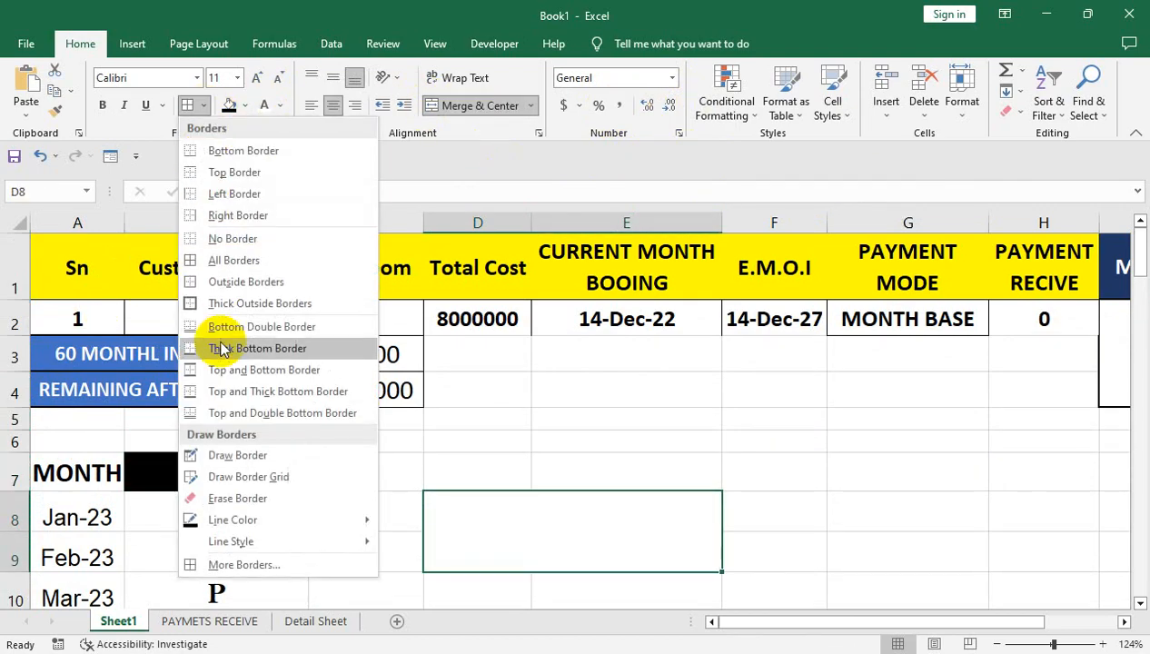
pyautogui.click(229, 304)
# Merge and center D7:E7, enter the heading T-P-R, and align it vertically in the middle.
pyautogui.moveTo(445, 468); pyautogui.dragTo(587, 464)
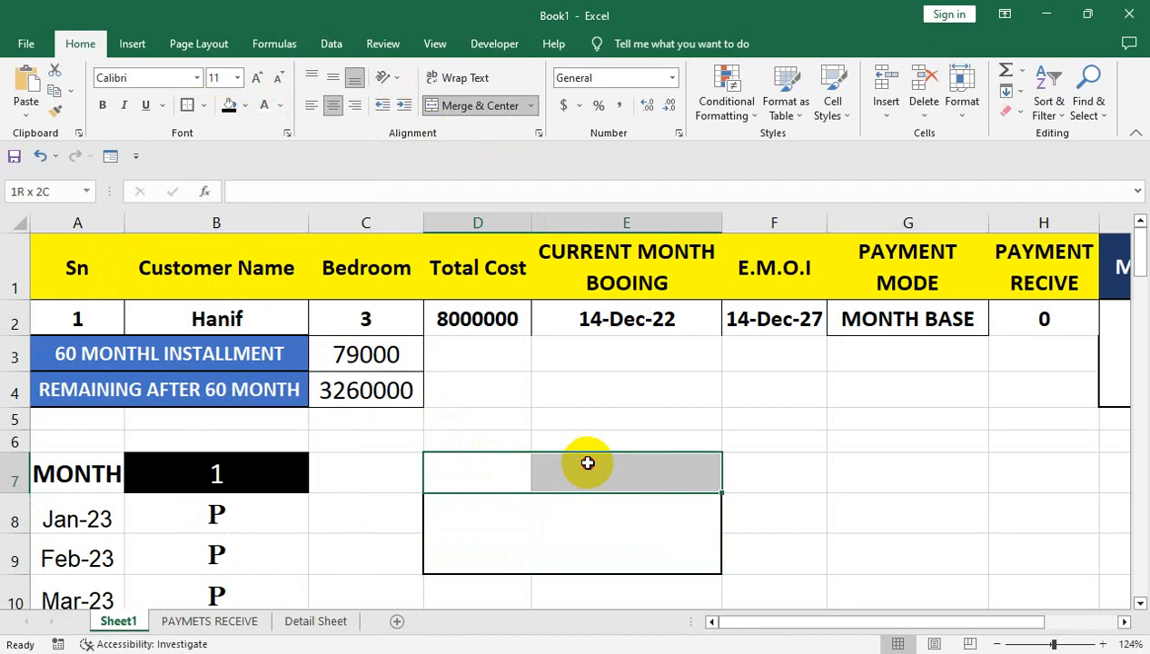
pyautogui.click(465, 109)
pyautogui.write('T-P-R')
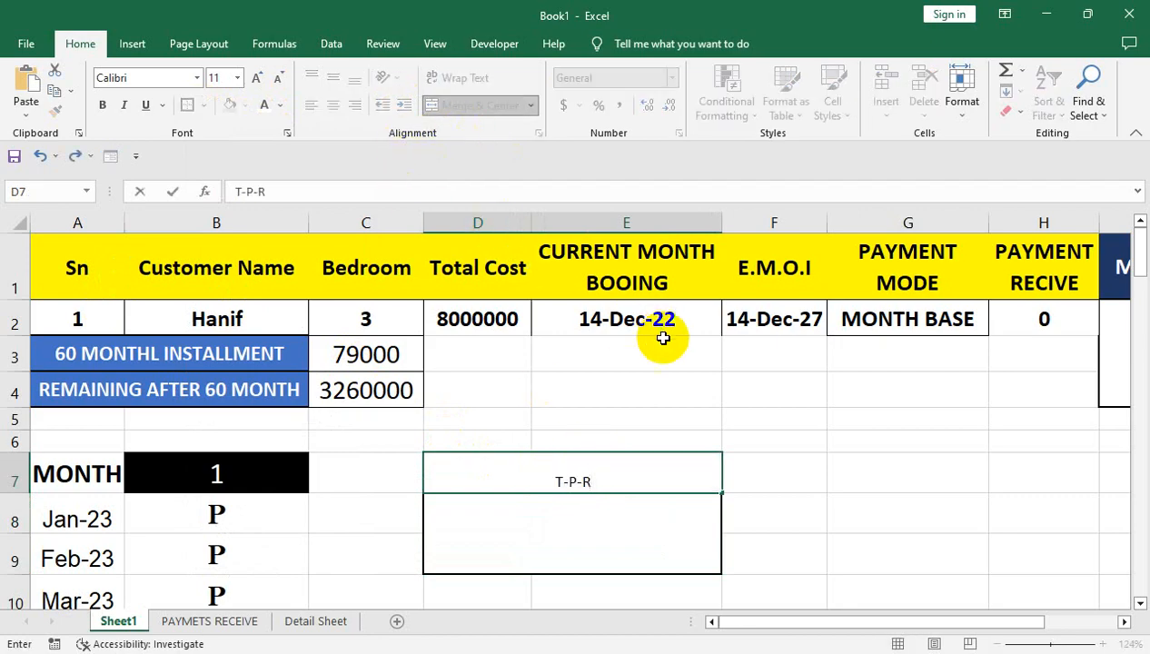
pyautogui.click(634, 414)
pyautogui.click(602, 477)
pyautogui.click(334, 84)
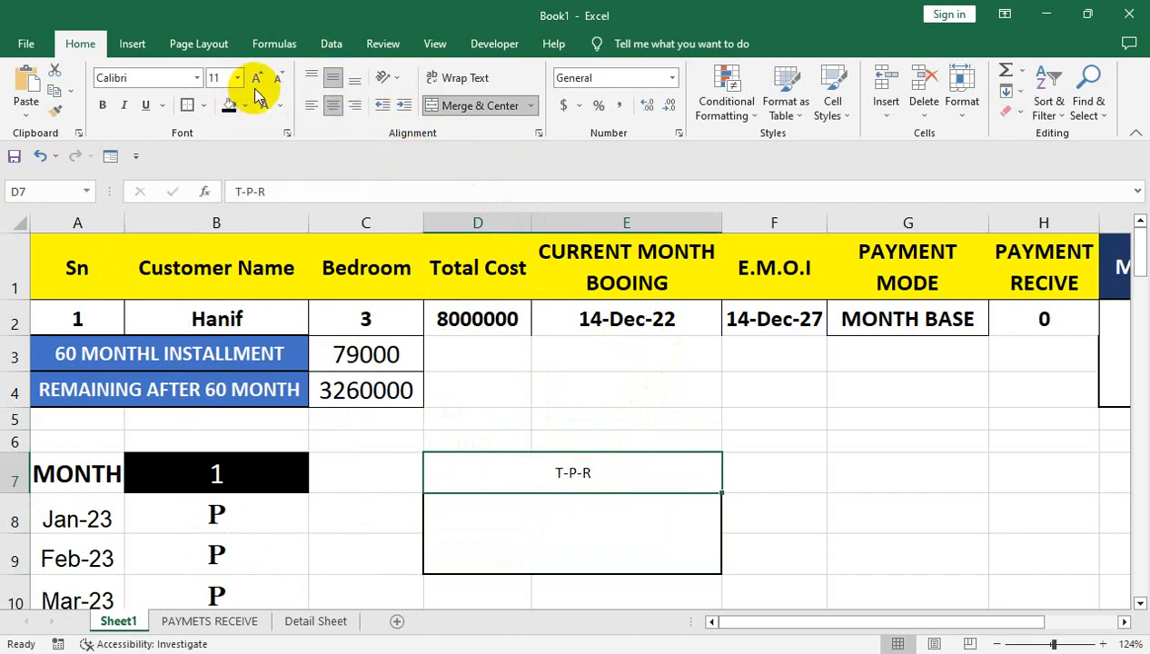
# Format the T-P-R heading in the Russo One font at size 20.
pyautogui.click(196, 78)
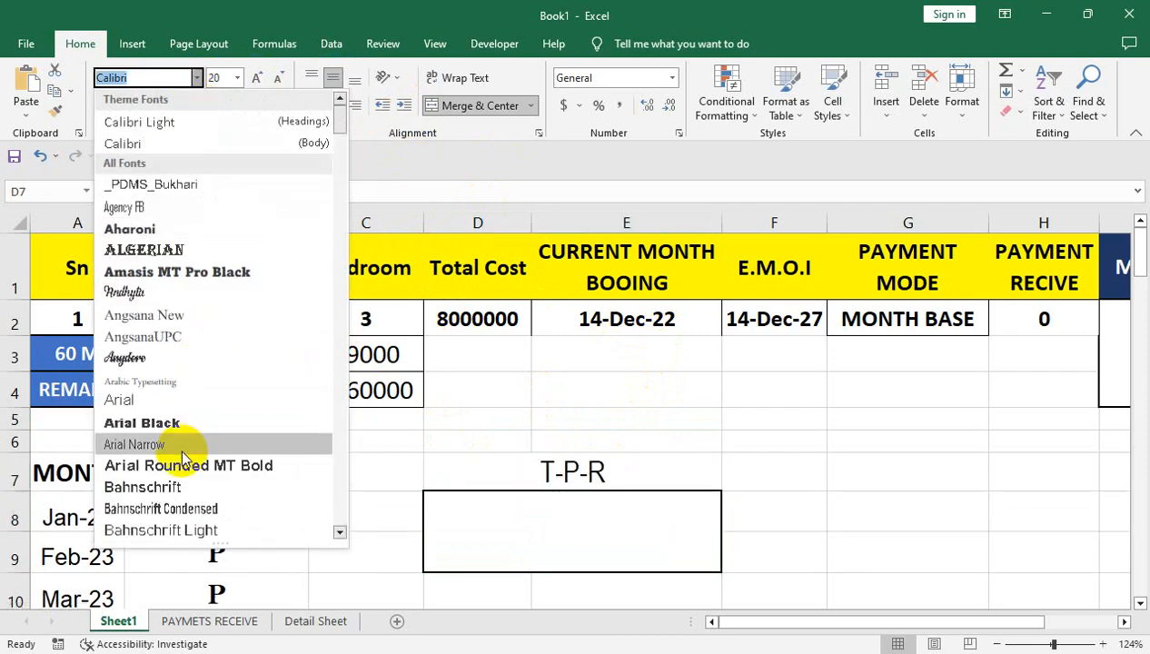
pyautogui.click(185, 443)
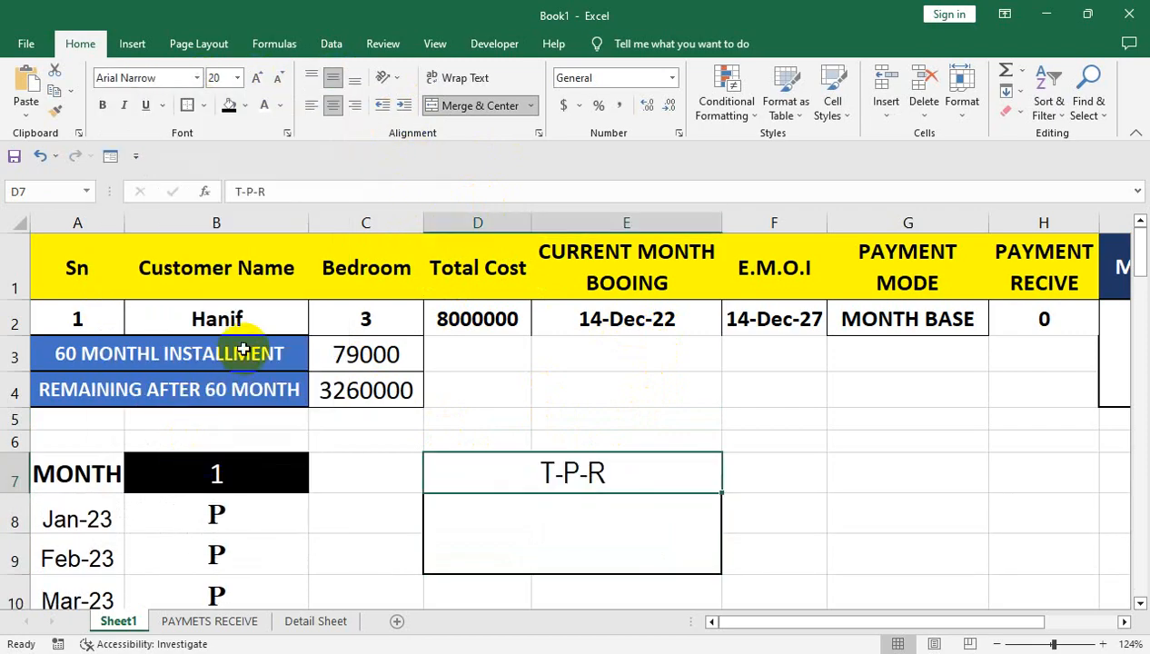
pyautogui.click(196, 79)
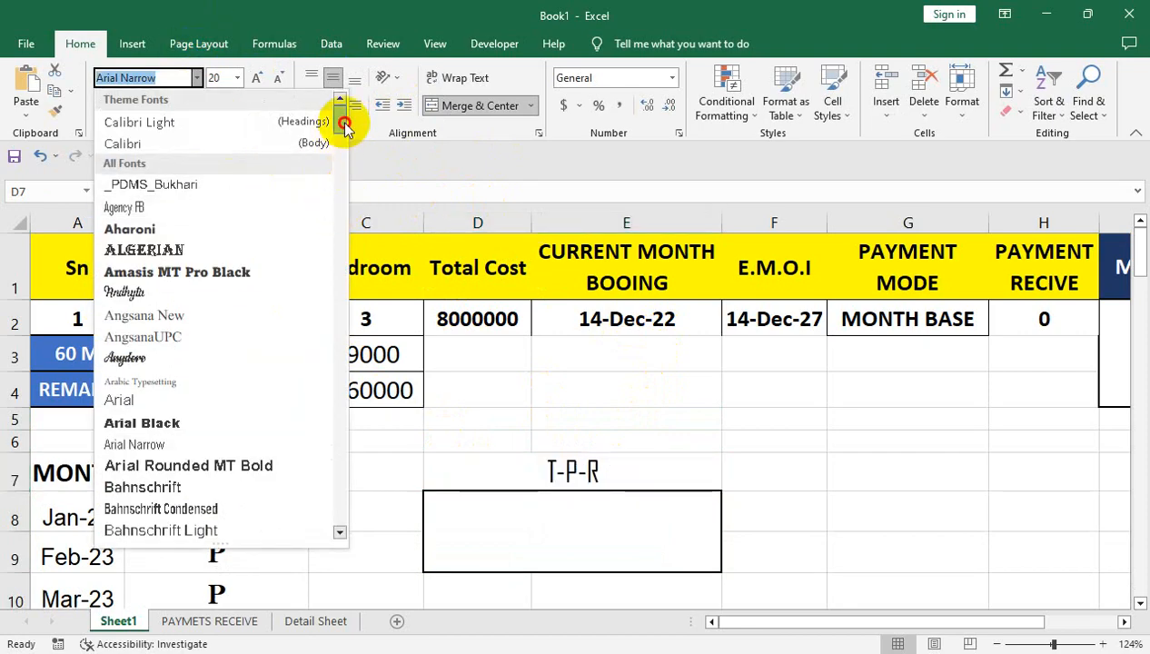
pyautogui.moveTo(344, 127); pyautogui.dragTo(342, 423)
pyautogui.click(278, 337)
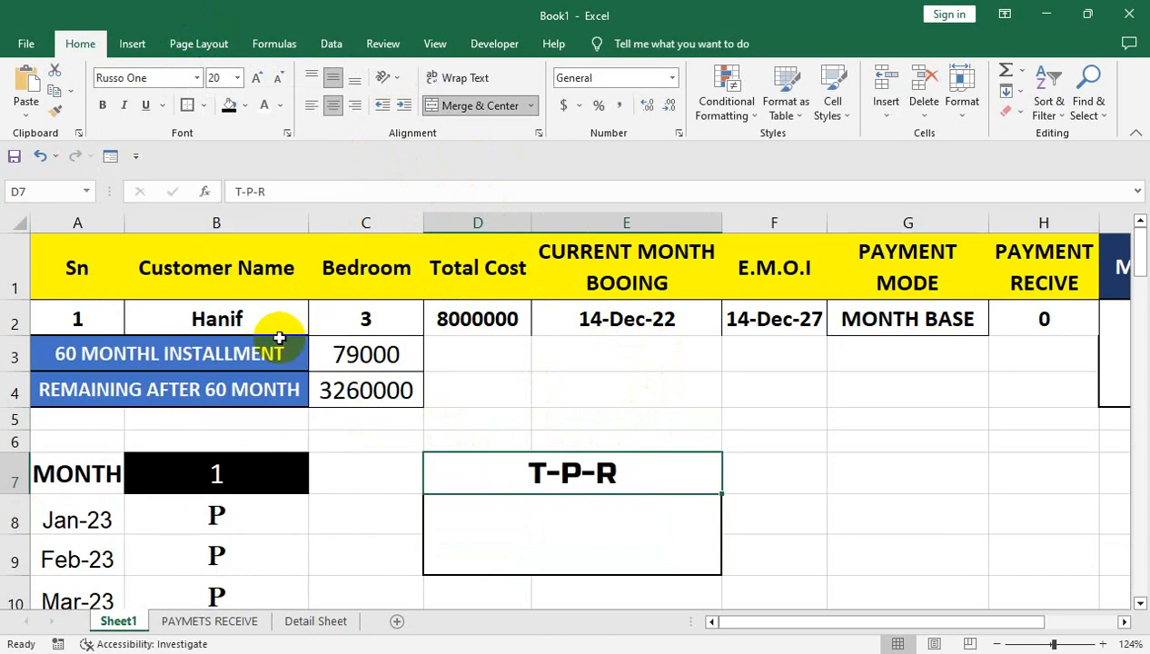
# Fill the T-P-R heading cell with standard orange and add an outside border around it.
pyautogui.click(245, 106)
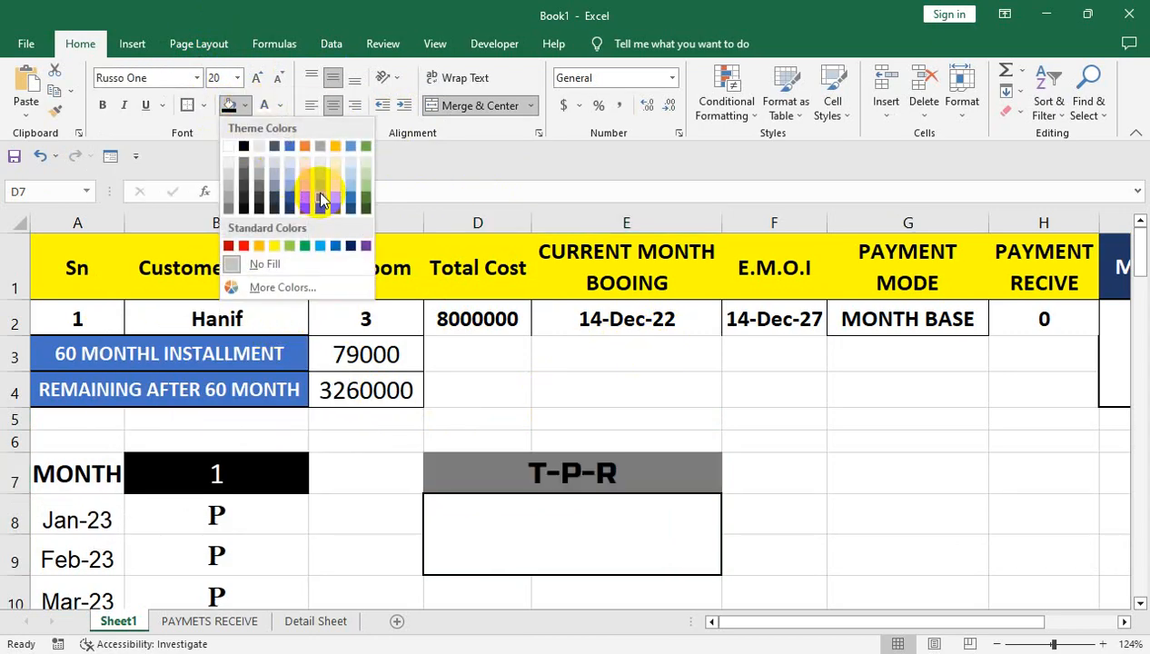
pyautogui.click(260, 246)
pyautogui.click(204, 105)
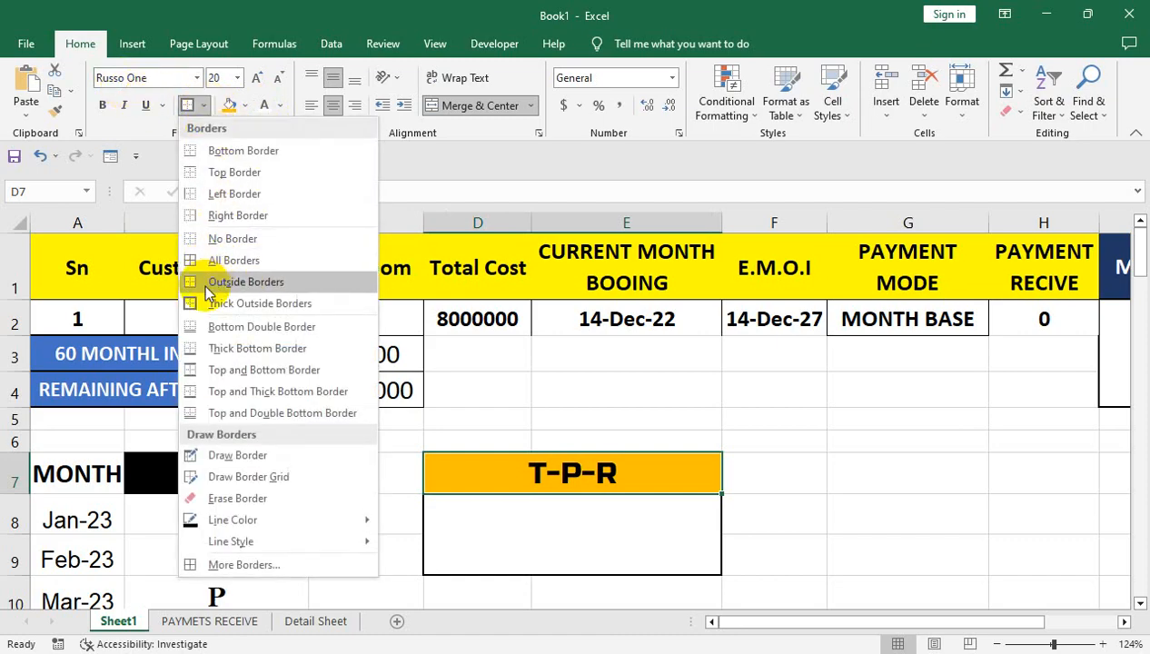
pyautogui.click(195, 283)
# Enter the formula =COUNTIF(B8:B67,"P")*C3 in merged cell D8 to compute the customer's total payment received.
pyautogui.click(565, 527)
pyautogui.write('=COUNTIF(')
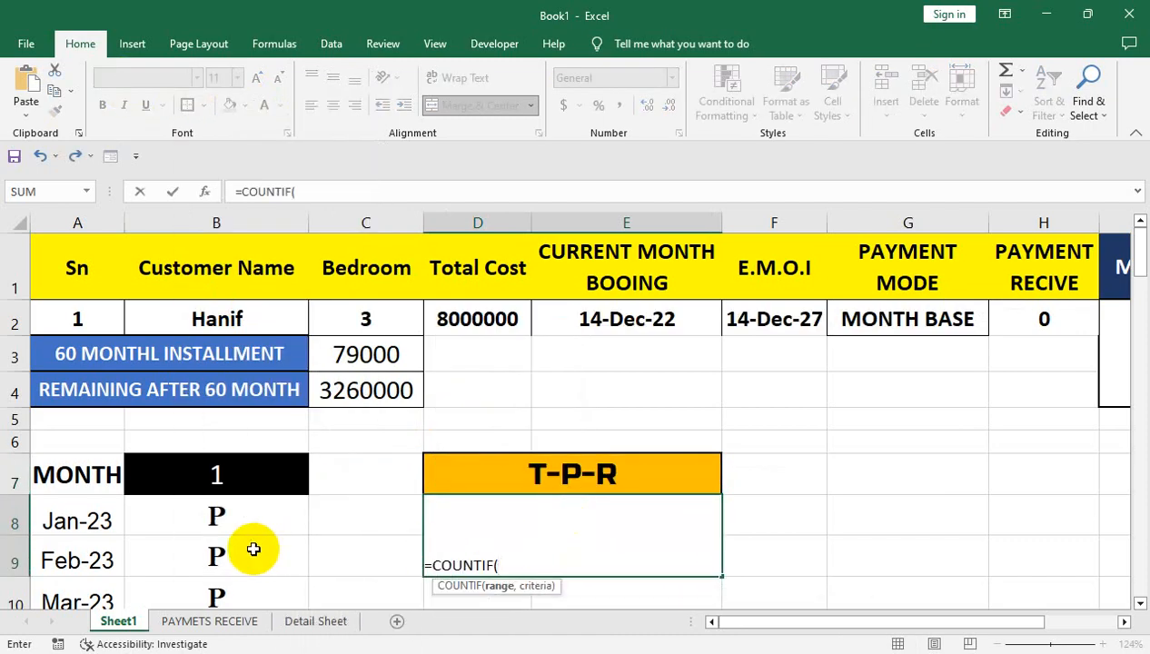
pyautogui.click(230, 501)
pyautogui.hotkey('ctrl', 'shift', 'Down')
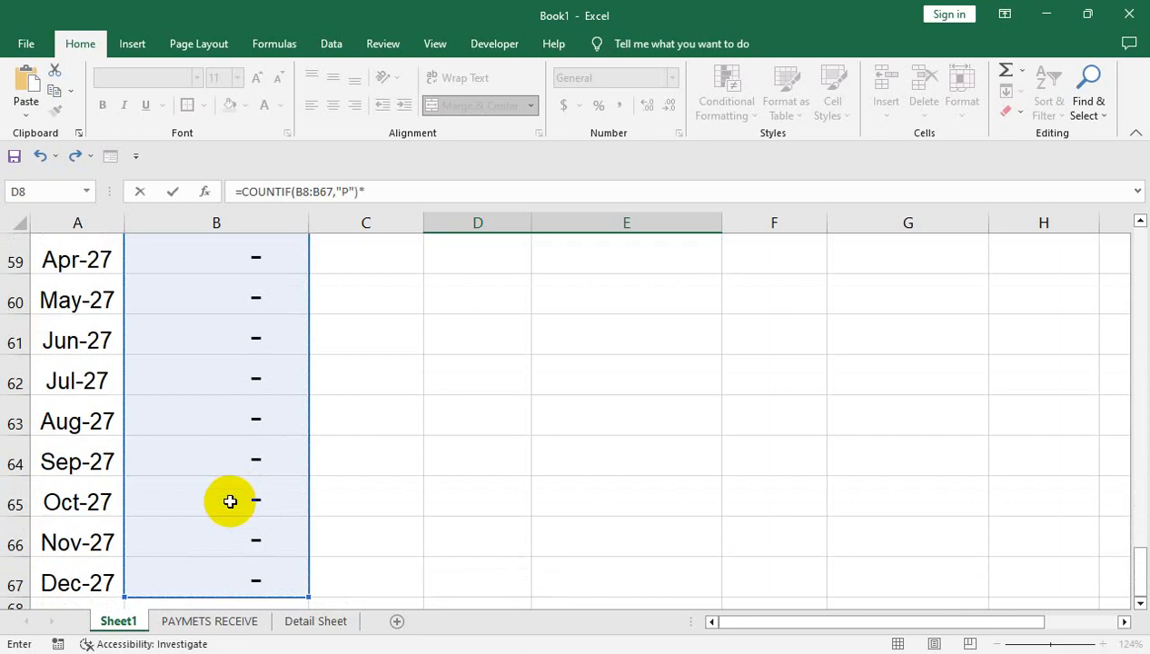
pyautogui.press('Up')
pyautogui.press('Up')
pyautogui.press('Up')
pyautogui.press('Up')
pyautogui.press('Up')
pyautogui.press('Up')
pyautogui.press('Up')
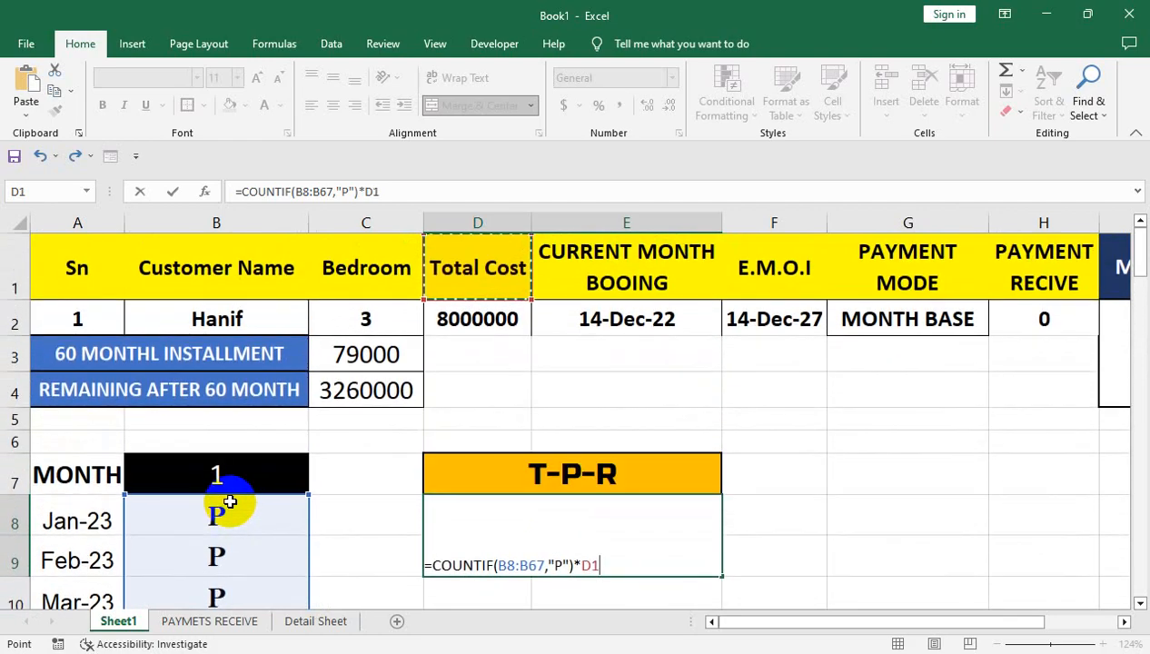
pyautogui.click(416, 360)
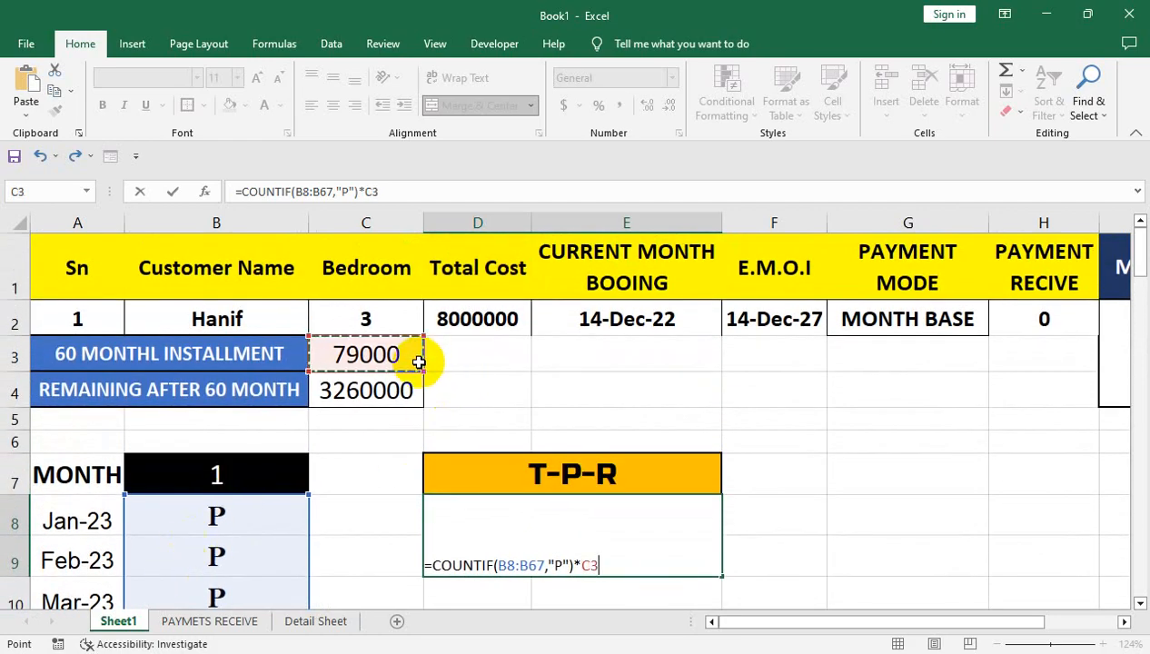
pyautogui.press('Return')
# Align the D8 total vertically in the middle and enlarge its font to size 18.
pyautogui.click(570, 492)
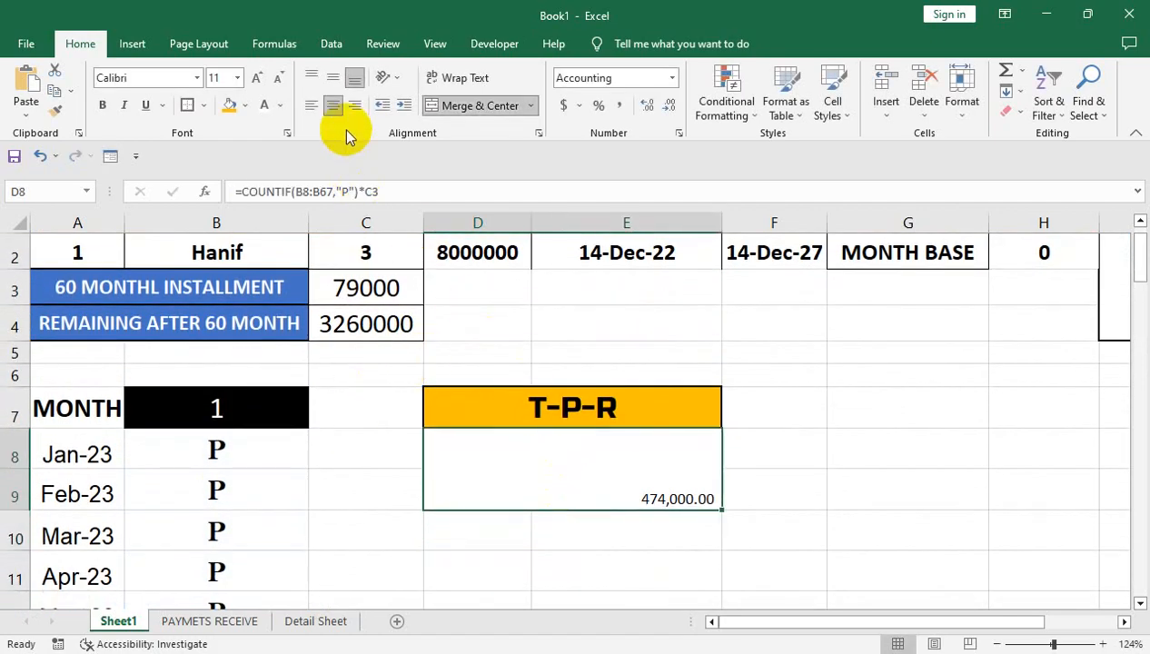
pyautogui.click(332, 78)
pyautogui.click(258, 80)
pyautogui.doubleClick(258, 80)
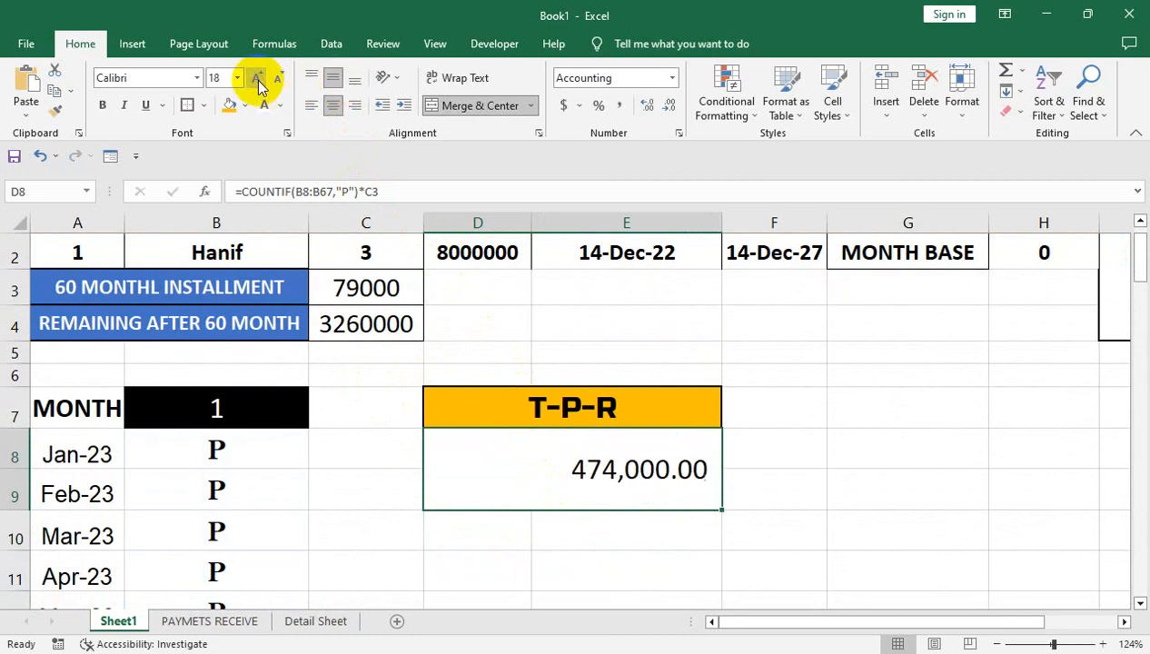
# Enlarge the font of the T-P-R total in D8 to size 36.
pyautogui.doubleClick(258, 80)
pyautogui.doubleClick(258, 80)
pyautogui.doubleClick(258, 80)
pyautogui.click(258, 80)
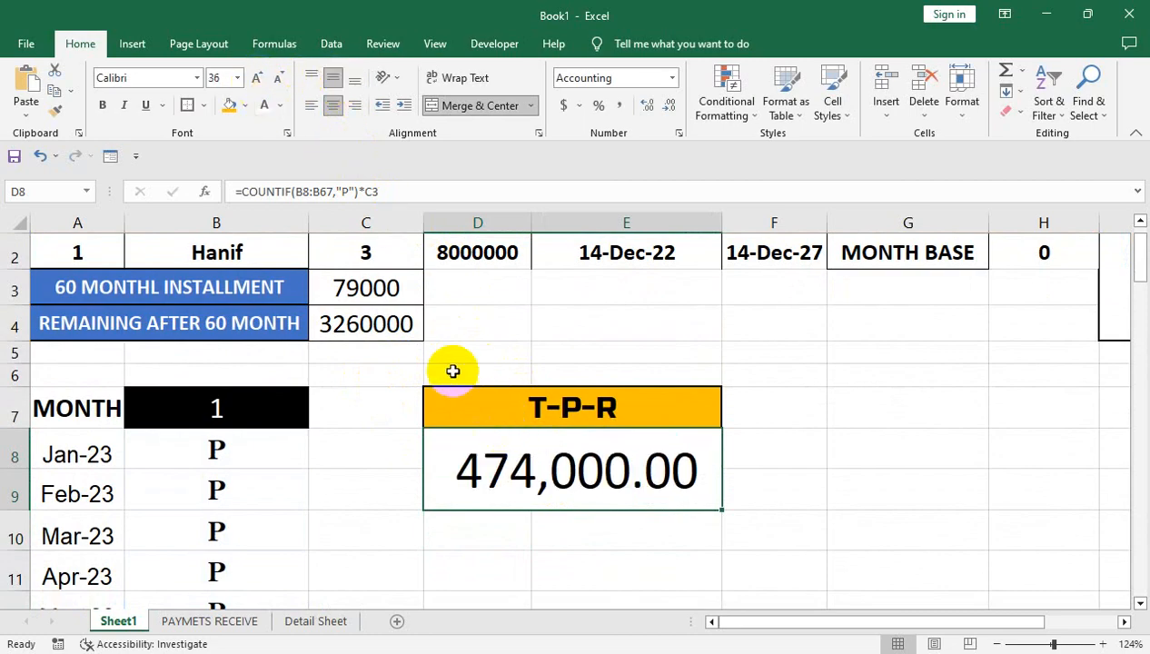
pyautogui.click(480, 322)
pyautogui.moveTo(595, 277); pyautogui.dragTo(597, 222)
pyautogui.click(459, 410)
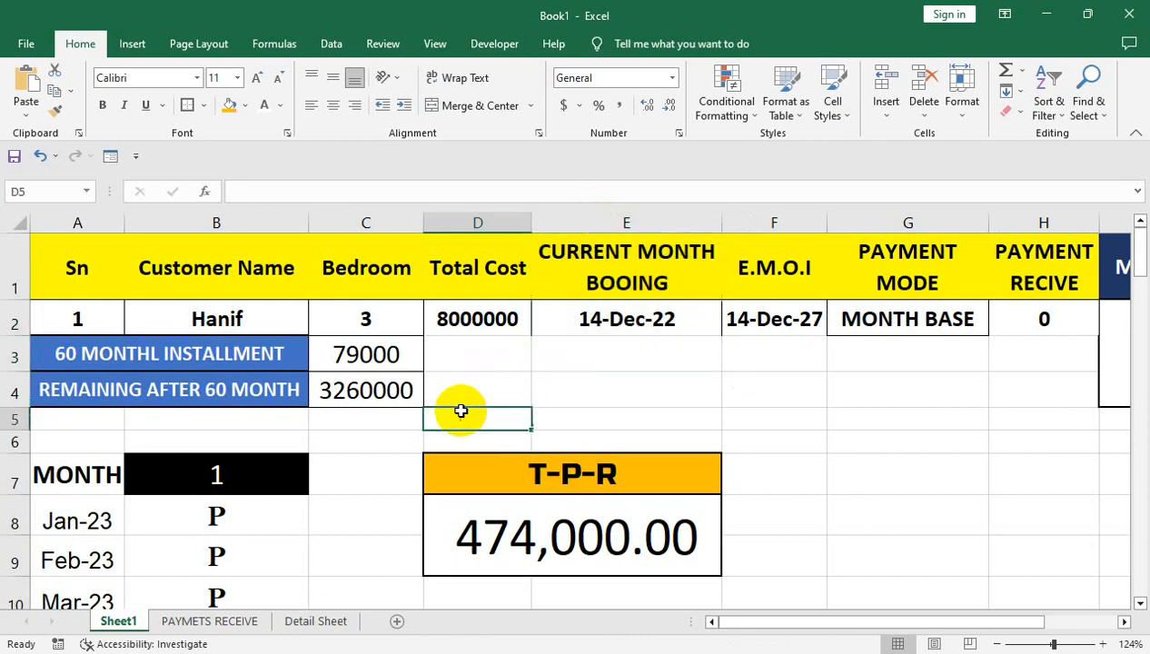
# Examine the T-PAYMENT R totals for customers 1 to 3 in row 63 of the PAYMETS RECEIVE sheet.
pyautogui.click(216, 621)
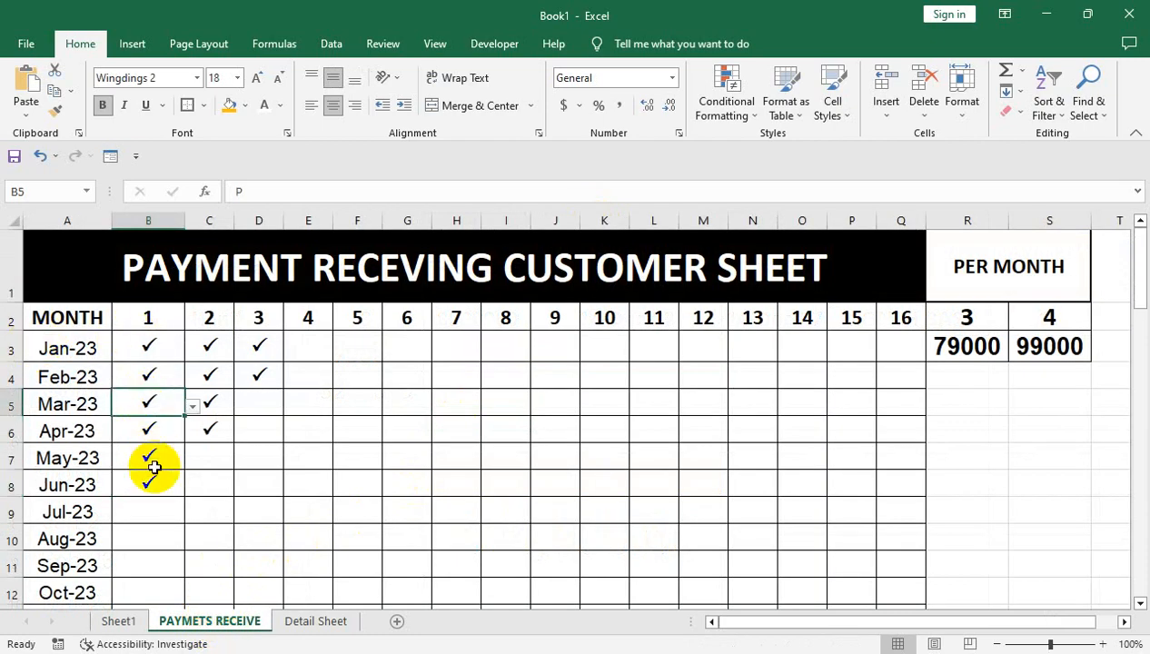
pyautogui.hotkey('ctrl', 'Down')
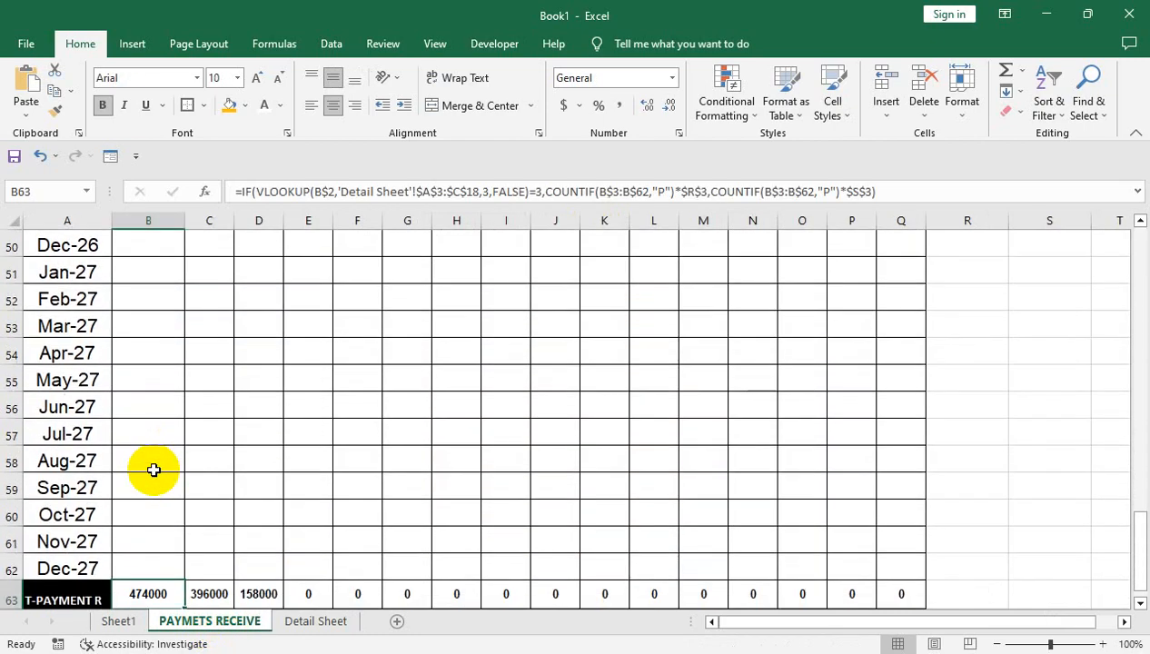
pyautogui.press('Down')
pyautogui.press('Up')
pyautogui.press('Right')
pyautogui.press('Right')
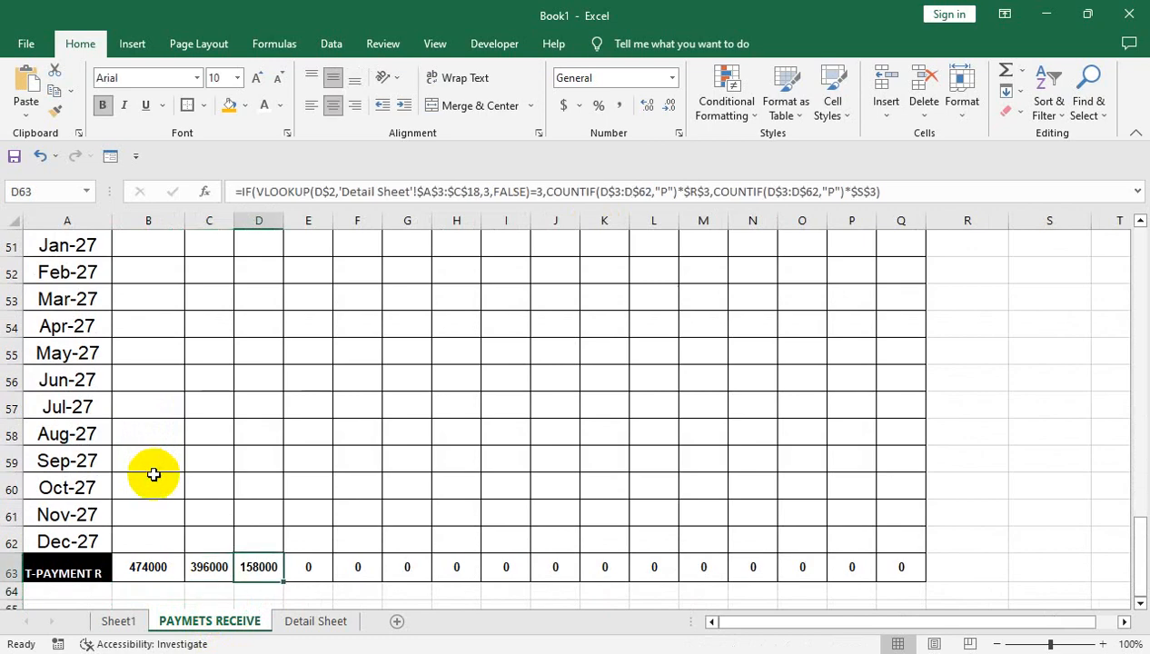
# Choose serial number 3 in cell A2 of Sheet1 and check that customer's paid months against the T-P-R total.
pyautogui.click(118, 621)
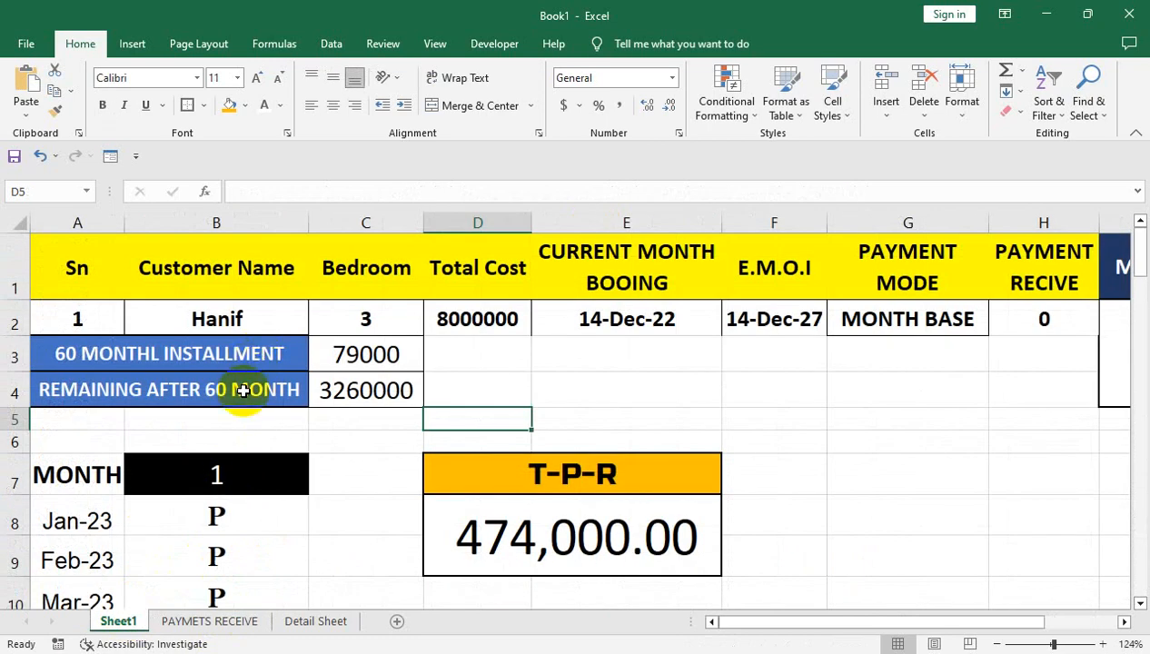
pyautogui.click(111, 314)
pyautogui.click(131, 325)
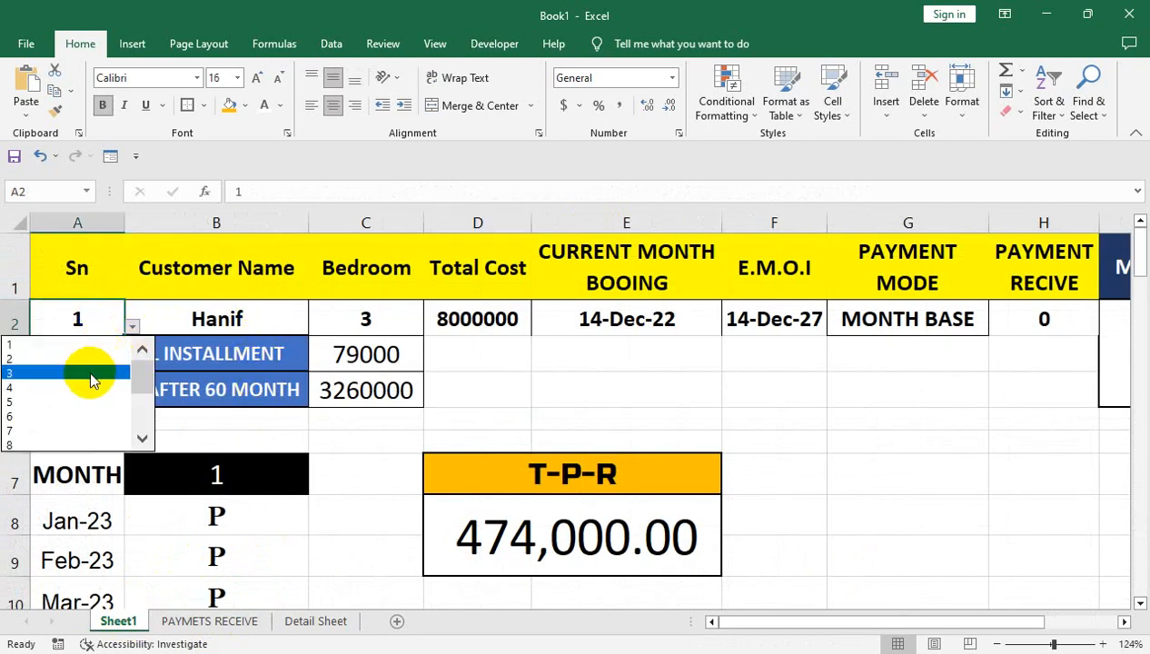
pyautogui.click(91, 373)
pyautogui.click(492, 518)
pyautogui.moveTo(295, 519)
pyautogui.mouseDown()
pyautogui.moveTo(290, 622)
pyautogui.moveTo(290, 529)
pyautogui.mouseUp()
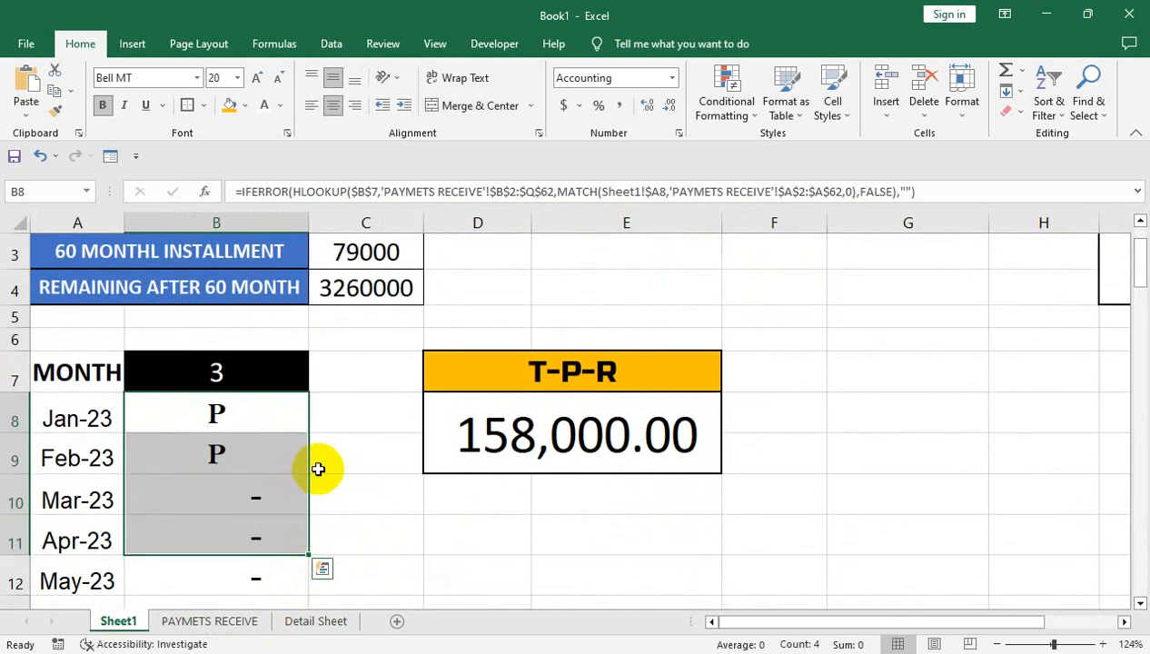
# Mark Mar-23 as paid for customer 3 in cell D5 of the PAYMETS RECEIVE sheet.
pyautogui.click(247, 620)
pyautogui.click(259, 346)
pyautogui.hotkey('ctrl', 'Up')
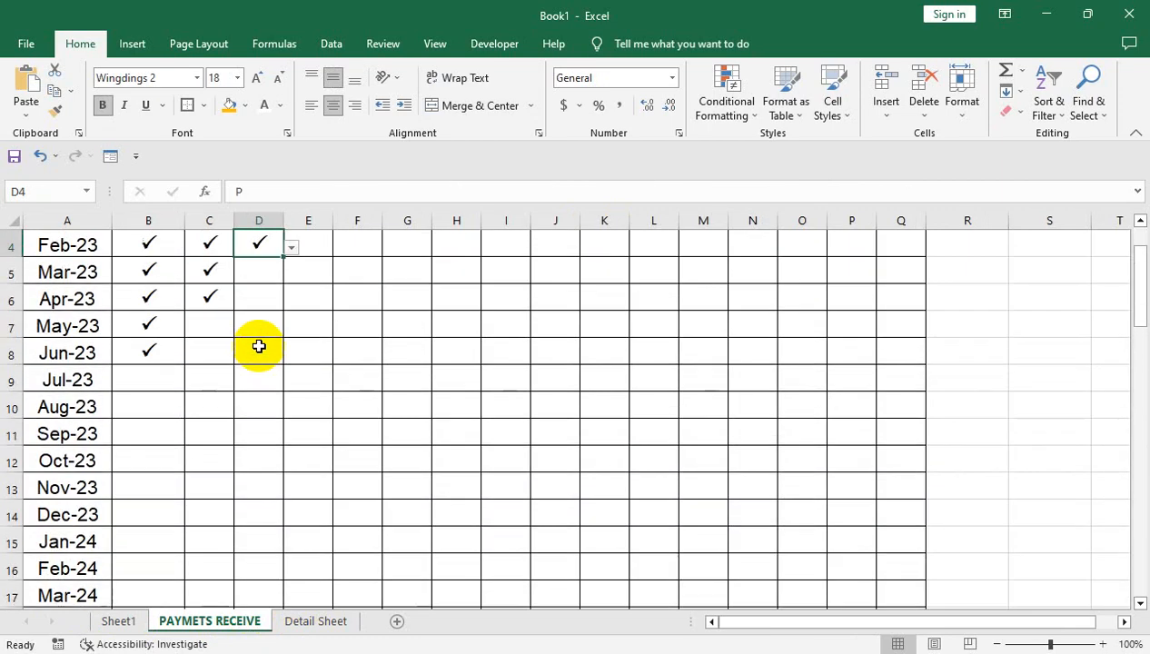
pyautogui.hotkey('ctrl', 'Up')
pyautogui.click(239, 326)
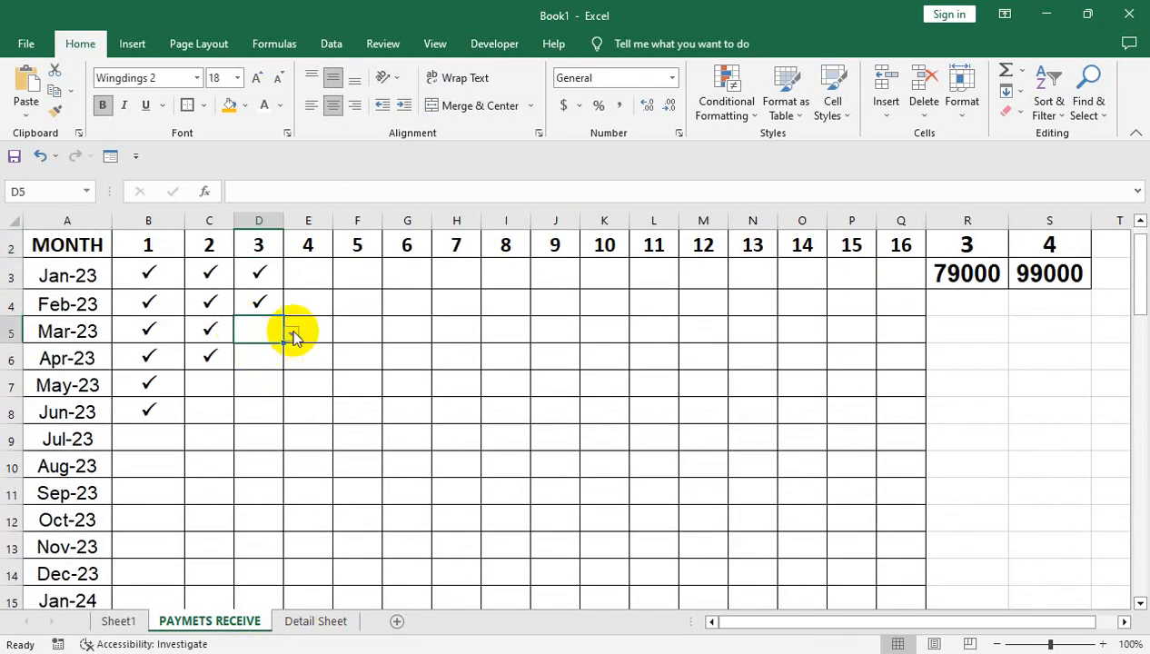
pyautogui.click(291, 334)
pyautogui.click(264, 349)
# Return to Sheet1 and check customer 3's T-P-R total in D8 along with the customer details above it.
pyautogui.click(120, 620)
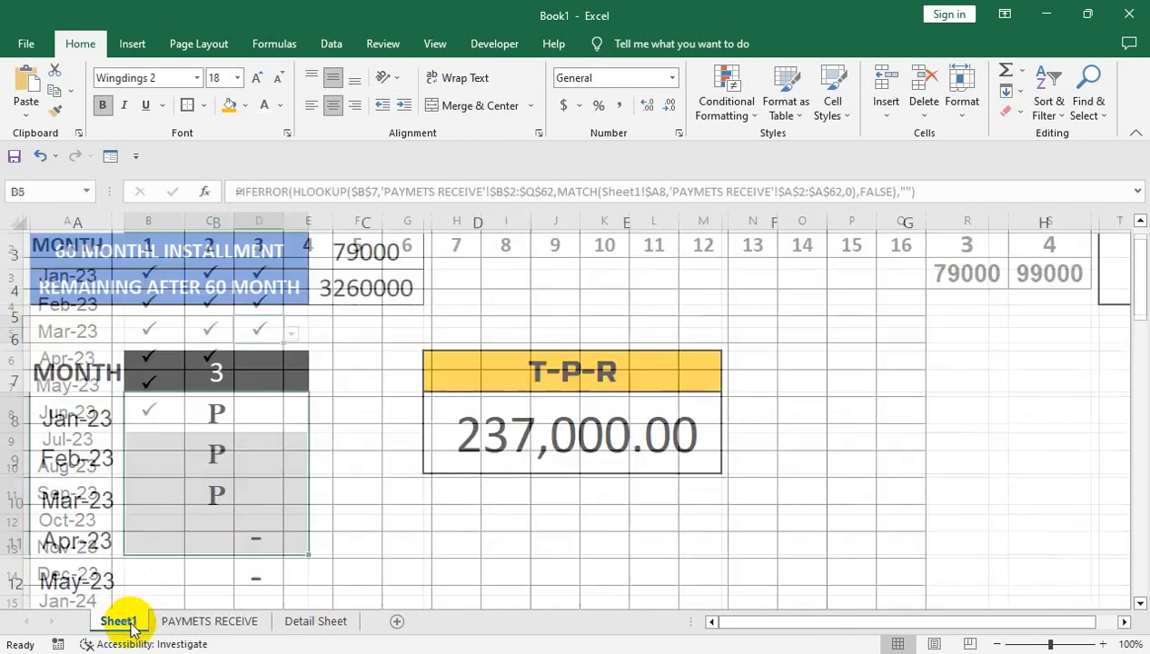
pyautogui.click(562, 419)
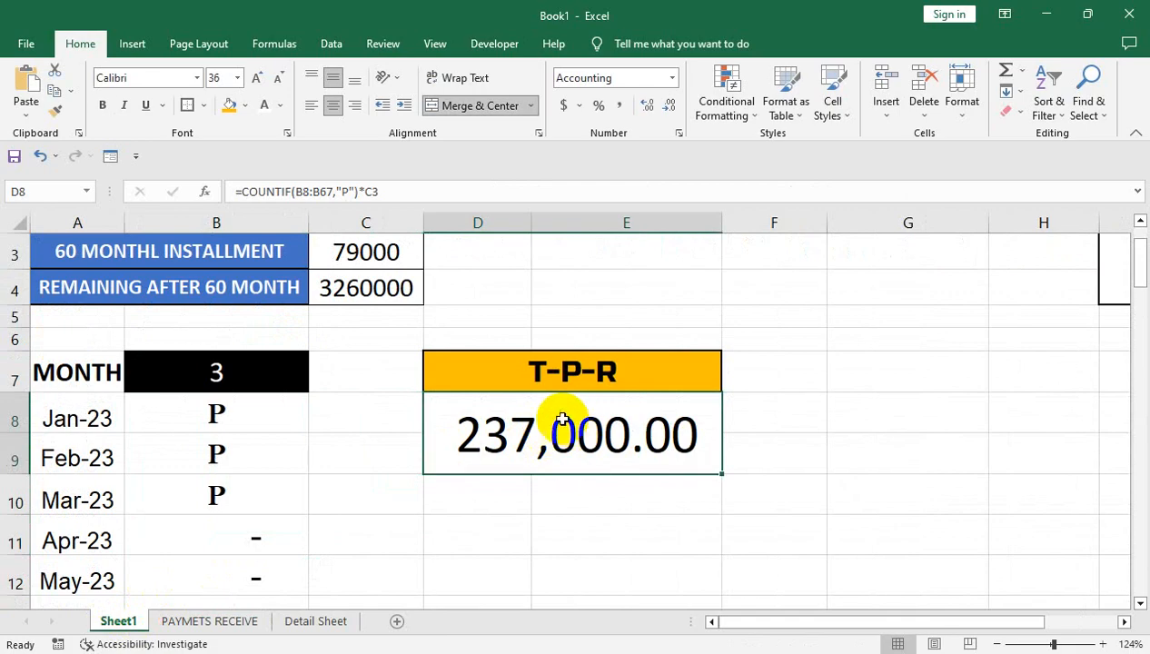
pyautogui.click(639, 305)
pyautogui.scroll(1, 639, 305)
pyautogui.click(639, 298)
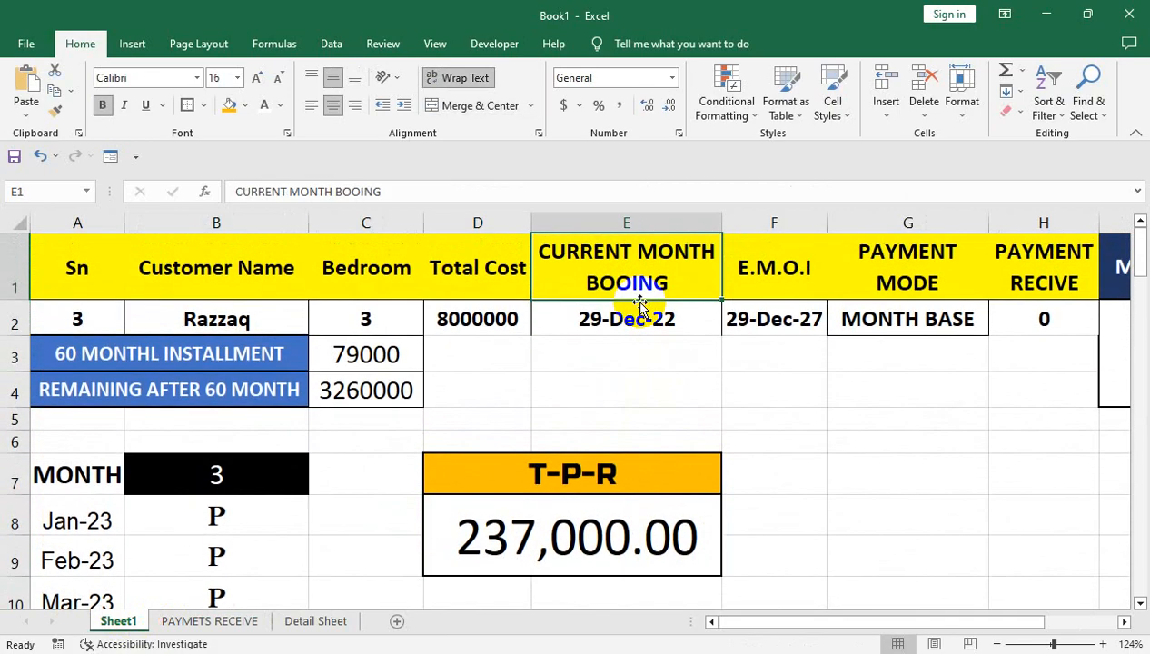